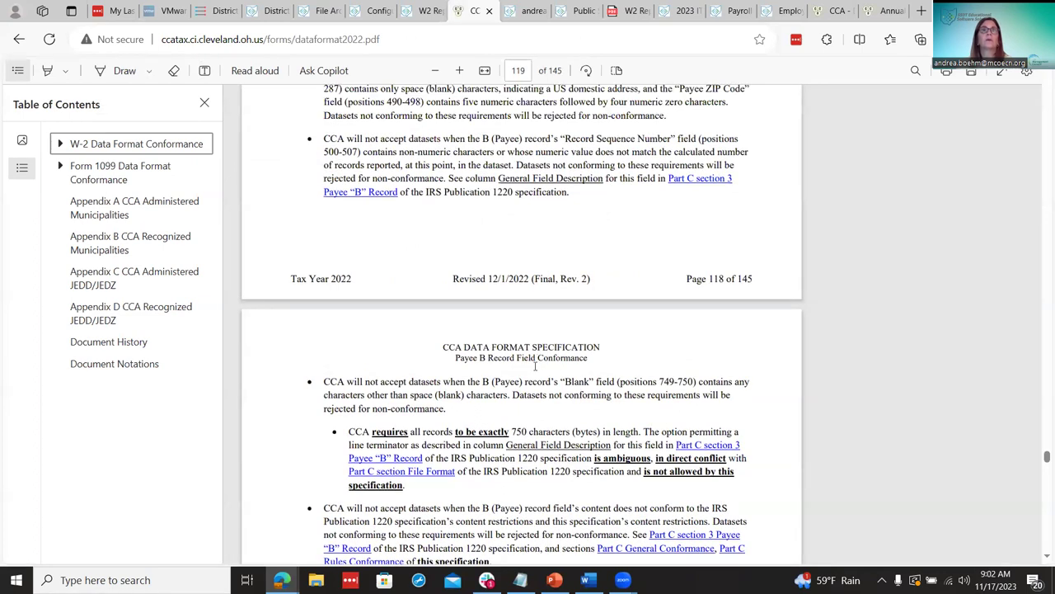
# Return from the CCA data format PDF to the USPS Calendar Year-End Closing Checklist and find its W2 Report and Submission section.
pyautogui.scroll(-5, 538, 362)
pyautogui.scroll(4, 535, 367)
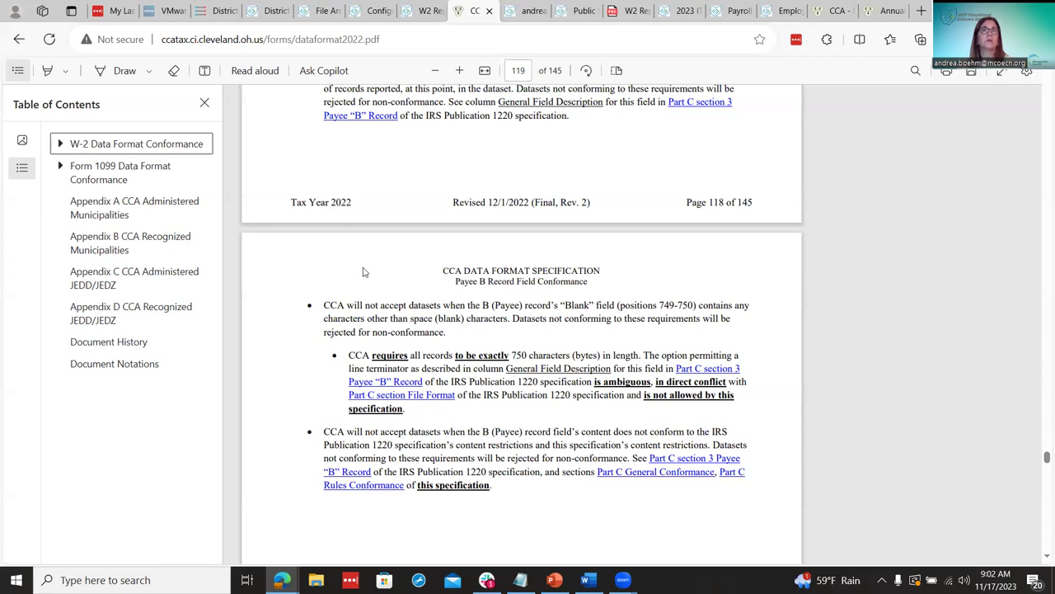
pyautogui.click(18, 40)
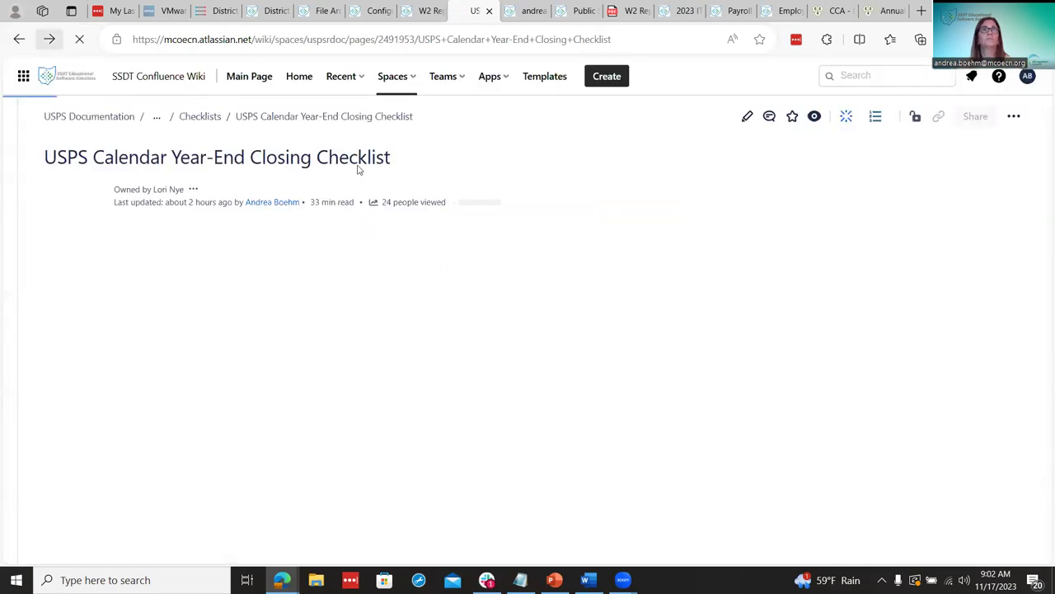
pyautogui.scroll(-6, 336, 267)
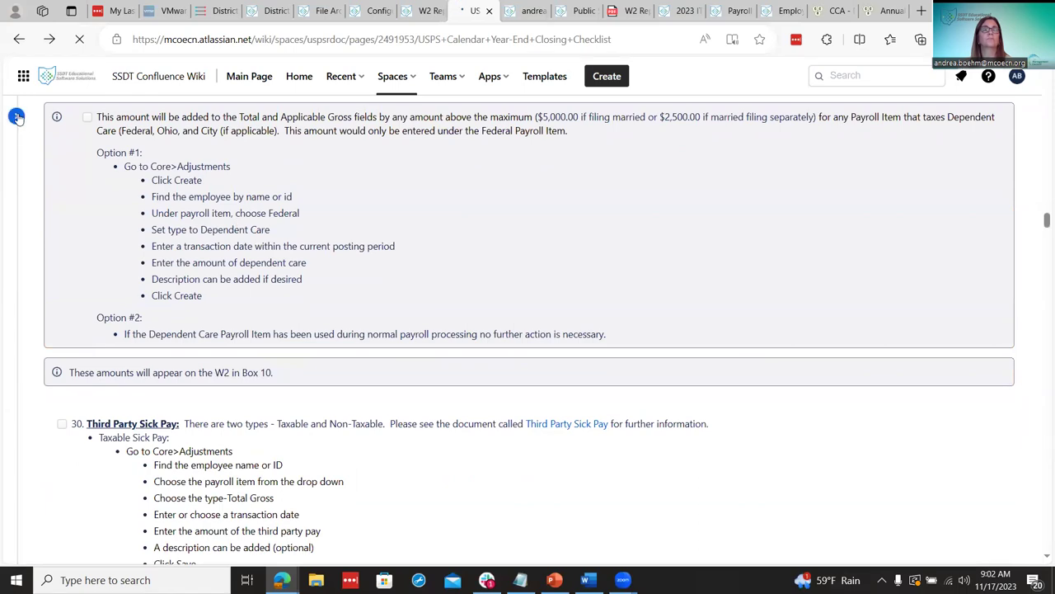
pyautogui.scroll(-5, 486, 406)
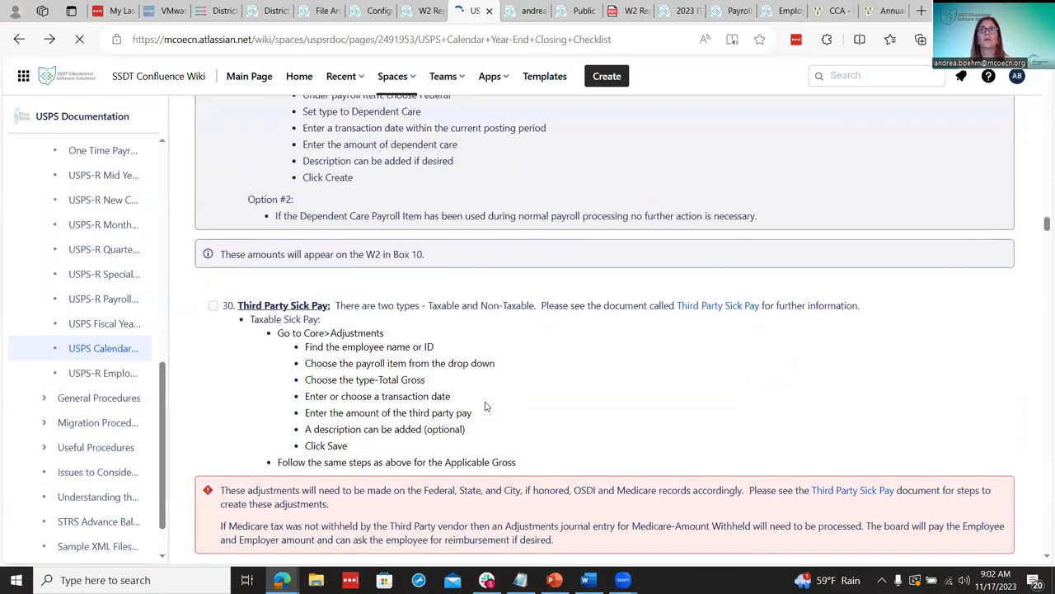
pyautogui.scroll(-20, 485, 406)
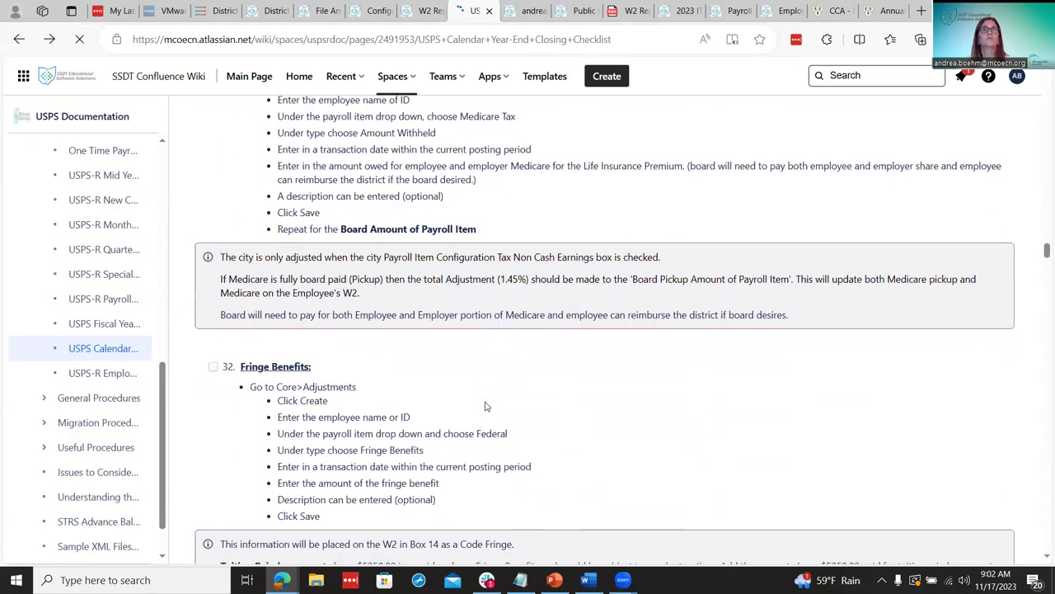
pyautogui.scroll(-20, 486, 406)
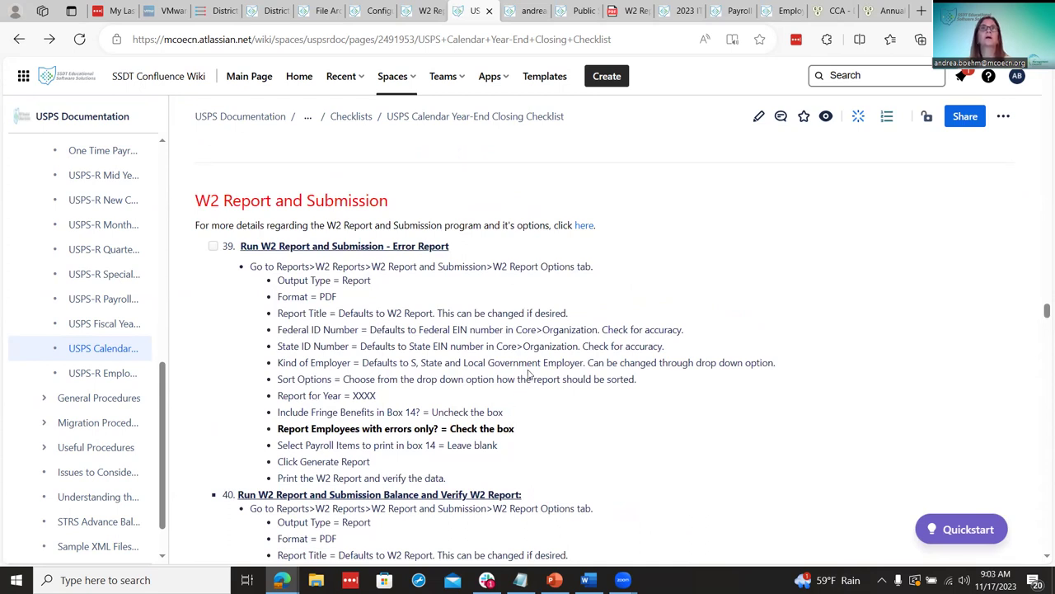
# Open the W2 Configuration in the USPS demo district and review its options for own-file submission and last four SSN digits.
pyautogui.click(528, 10)
pyautogui.click(318, 122)
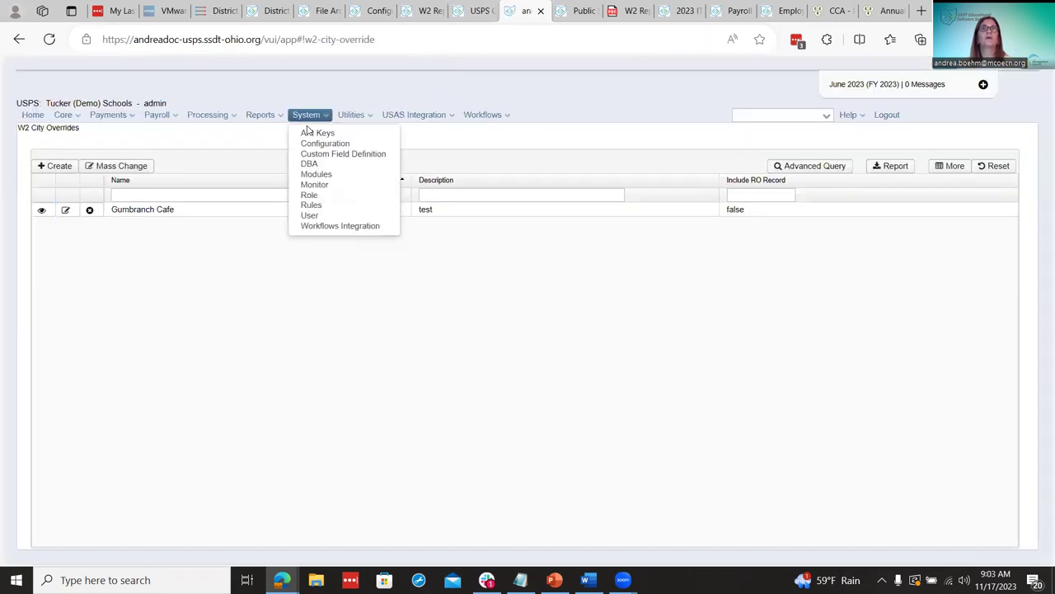
pyautogui.click(322, 144)
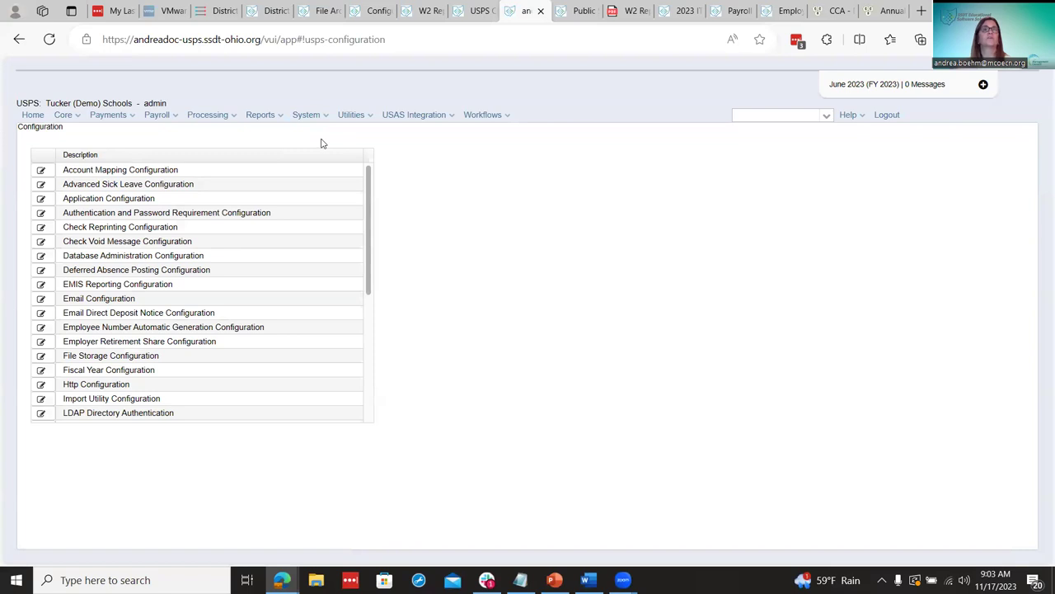
pyautogui.scroll(-3, 238, 286)
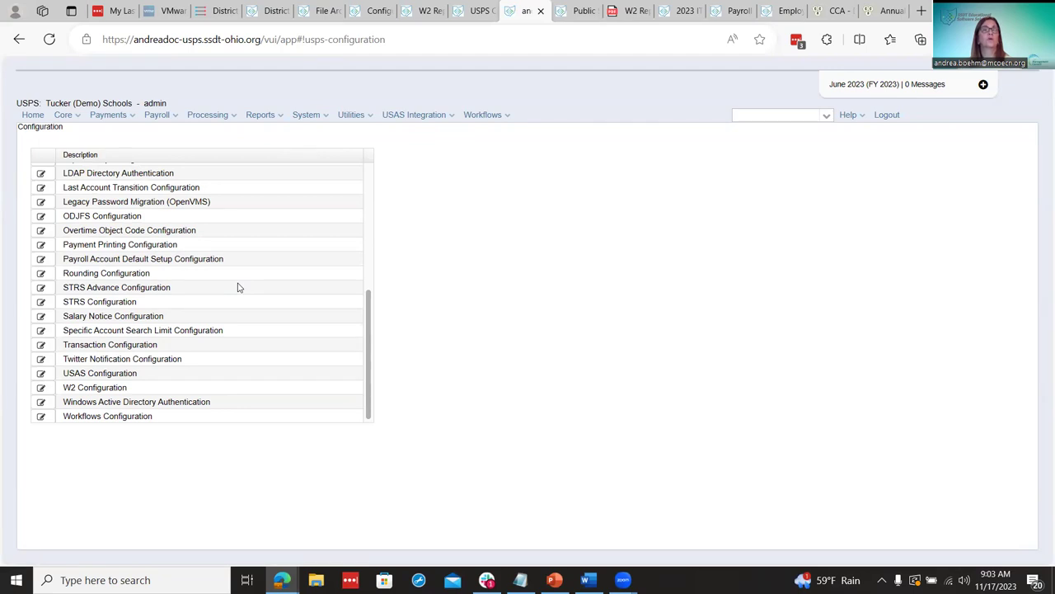
pyautogui.scroll(2, 252, 302)
pyautogui.scroll(-3, 247, 302)
pyautogui.click(40, 386)
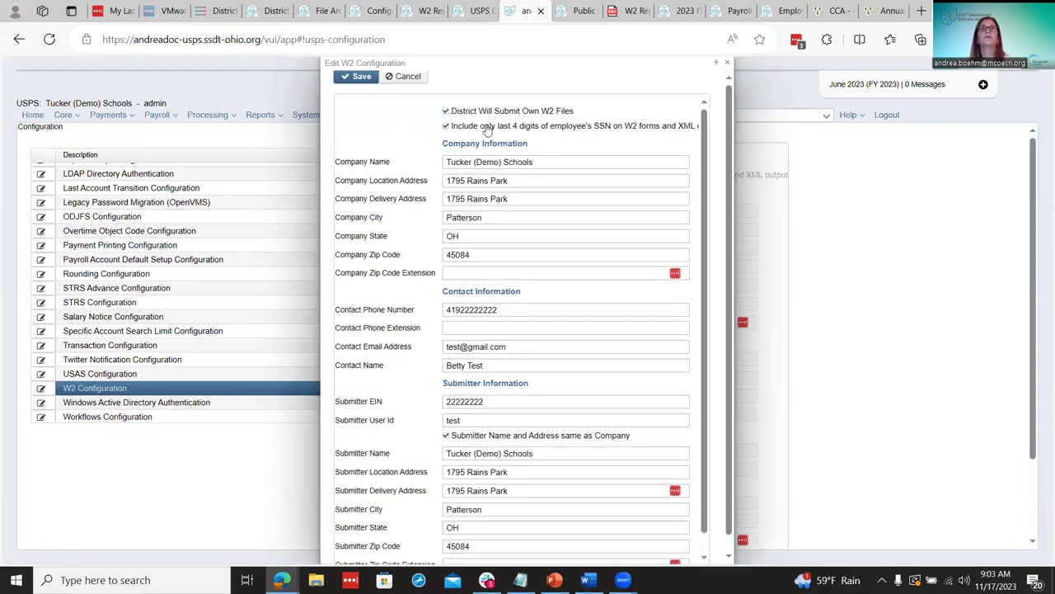
pyautogui.moveTo(490, 113)
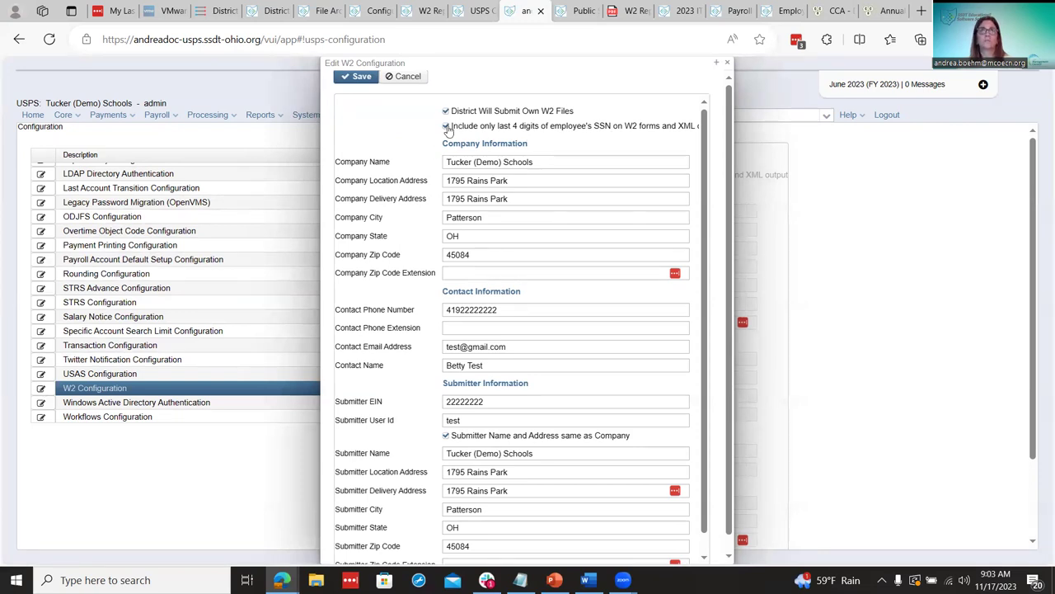
pyautogui.moveTo(447, 130)
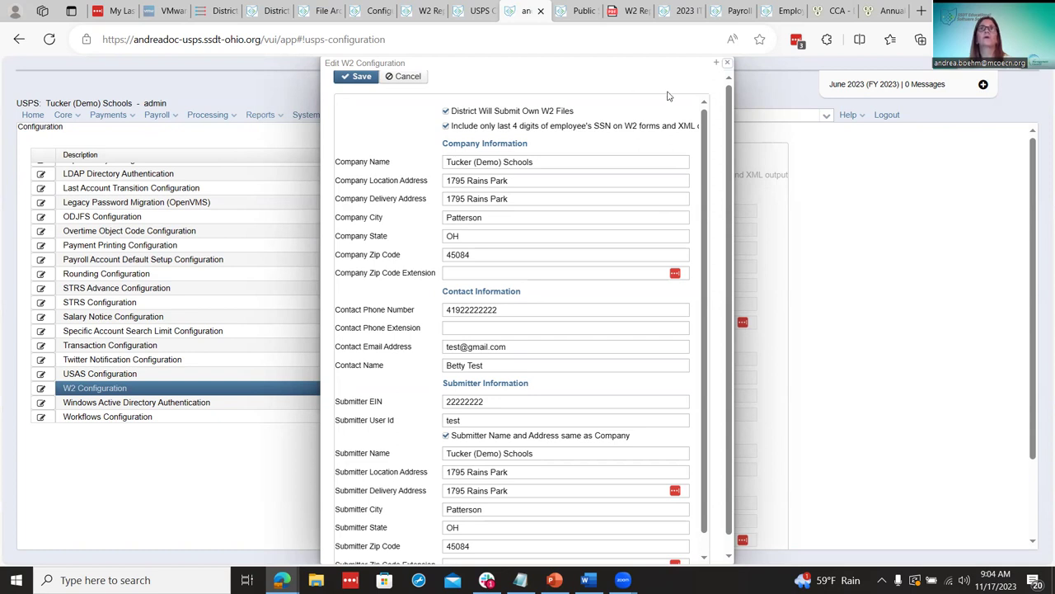
pyautogui.click(728, 64)
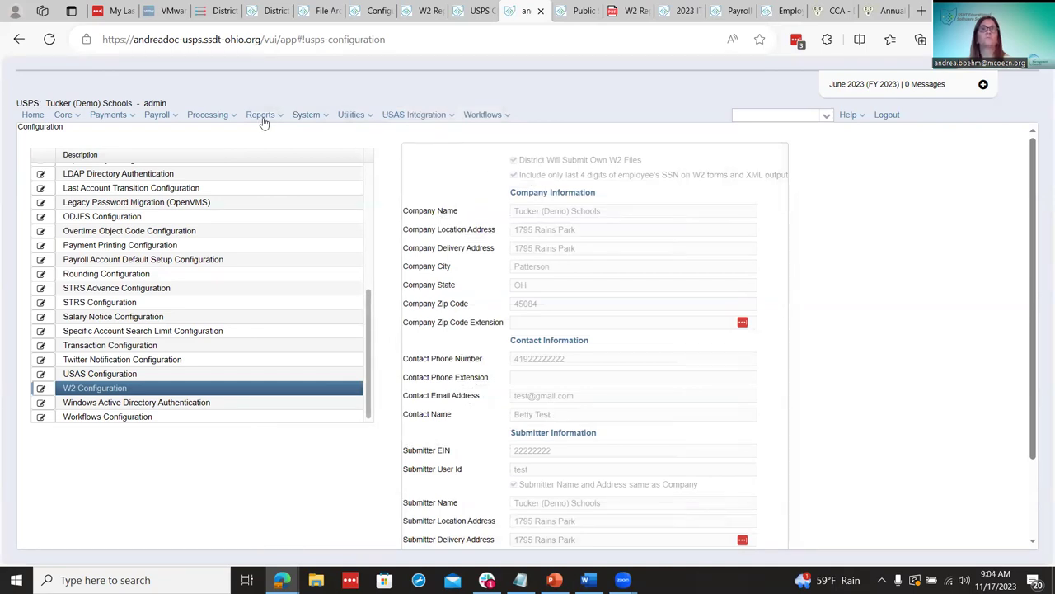
# Consult checklist item 39, then open W2 Report and Submission in the USPS demo district and set the output type to Report.
pyautogui.click(484, 11)
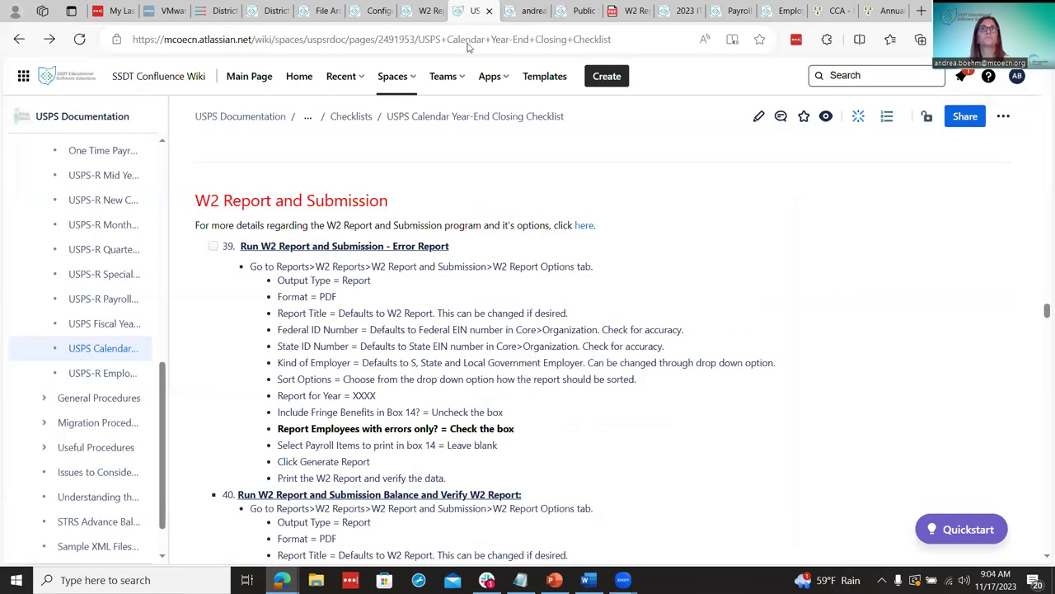
pyautogui.scroll(-1, 472, 264)
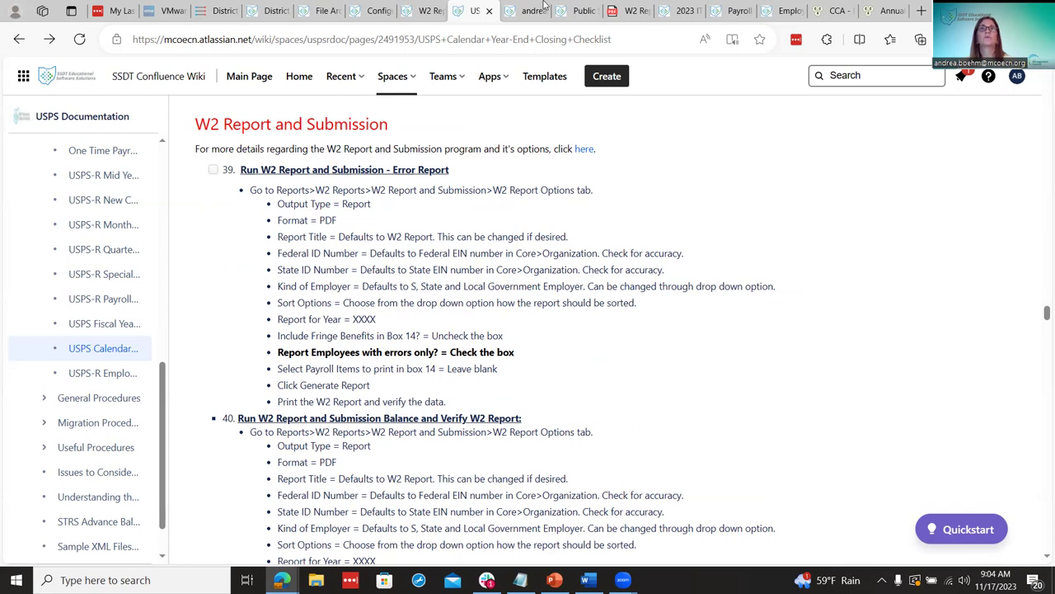
pyautogui.hotkey('ctrl', 'Tab')
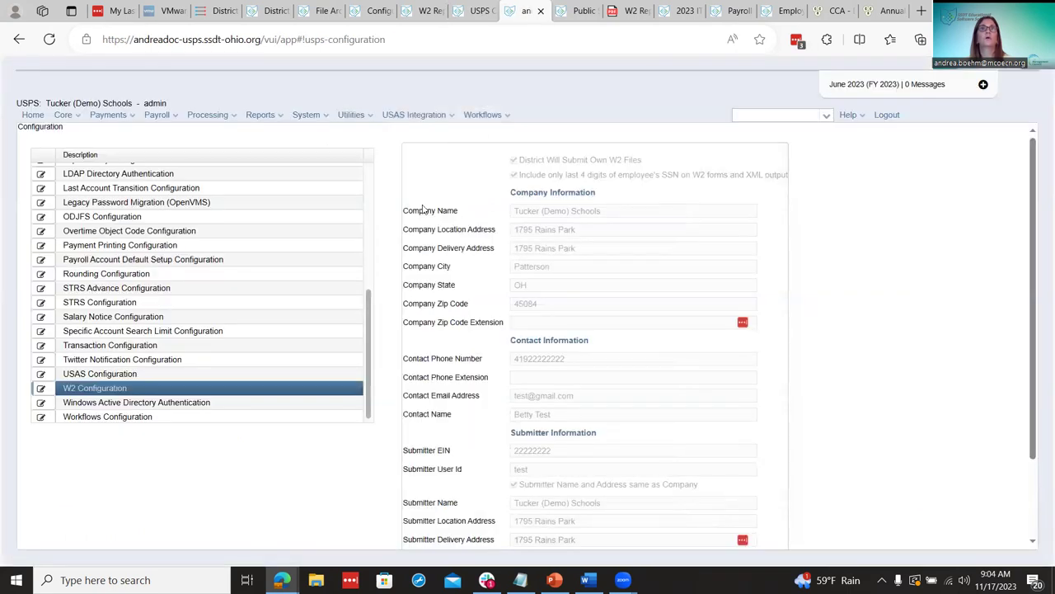
pyautogui.click(262, 114)
pyautogui.moveTo(379, 453)
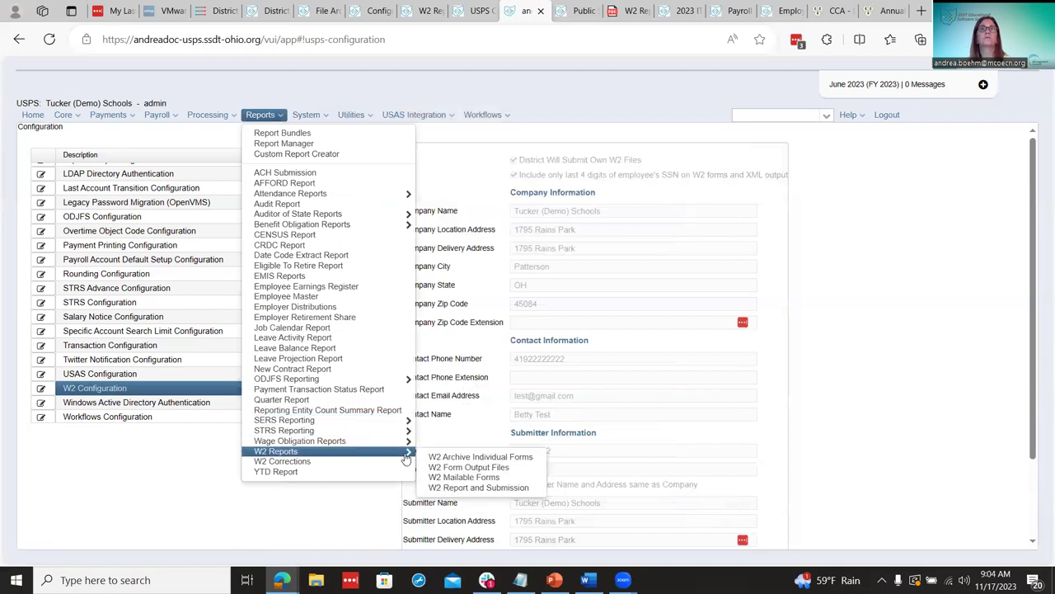
pyautogui.click(450, 490)
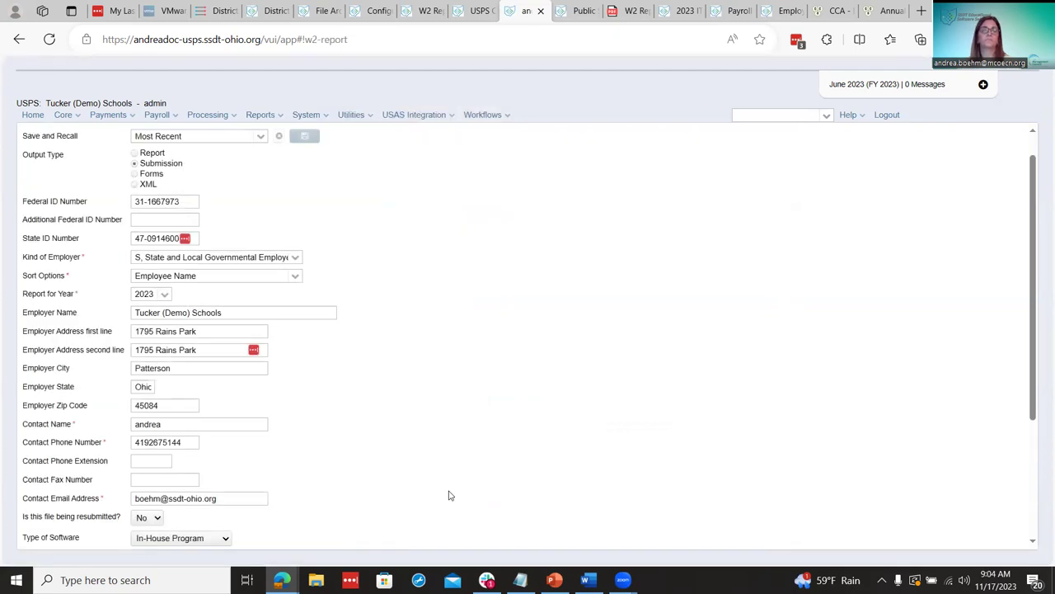
pyautogui.click(134, 155)
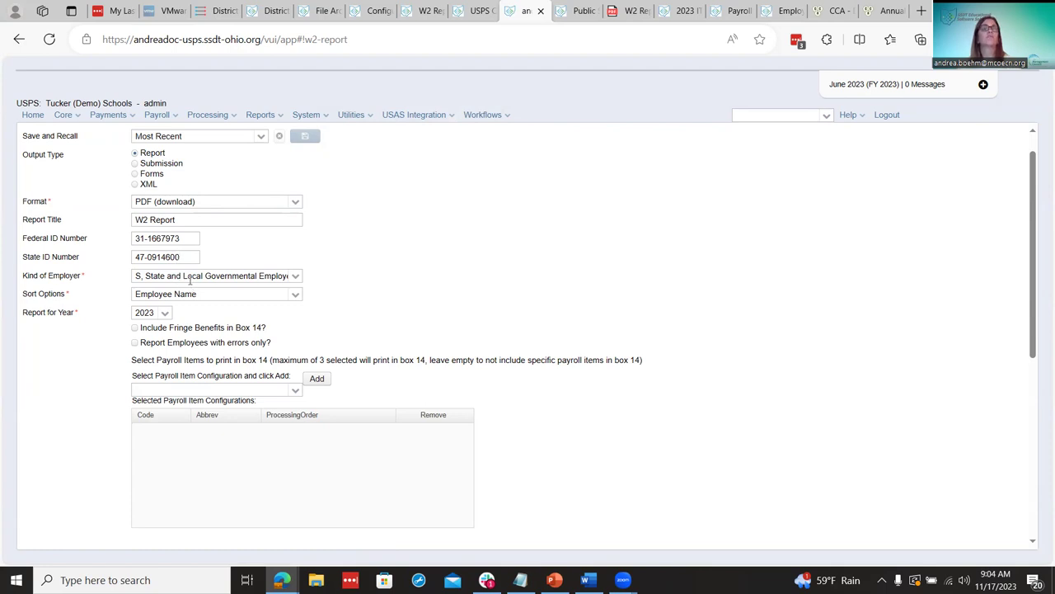
# Review the available choices for Kind of Employer, Sort Options and Report for Year in the W2 report options.
pyautogui.click(296, 277)
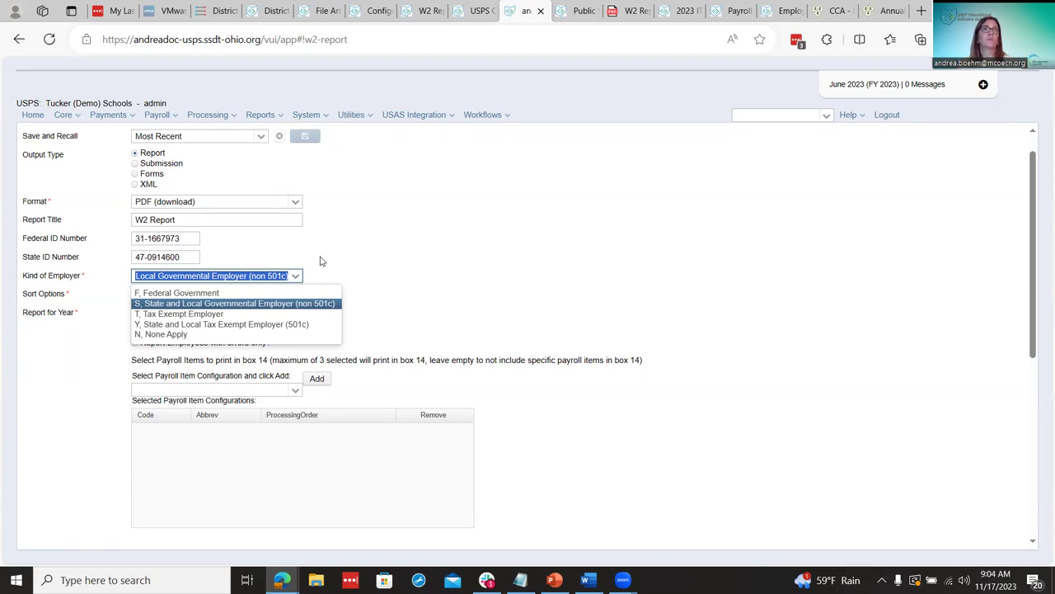
pyautogui.click(321, 261)
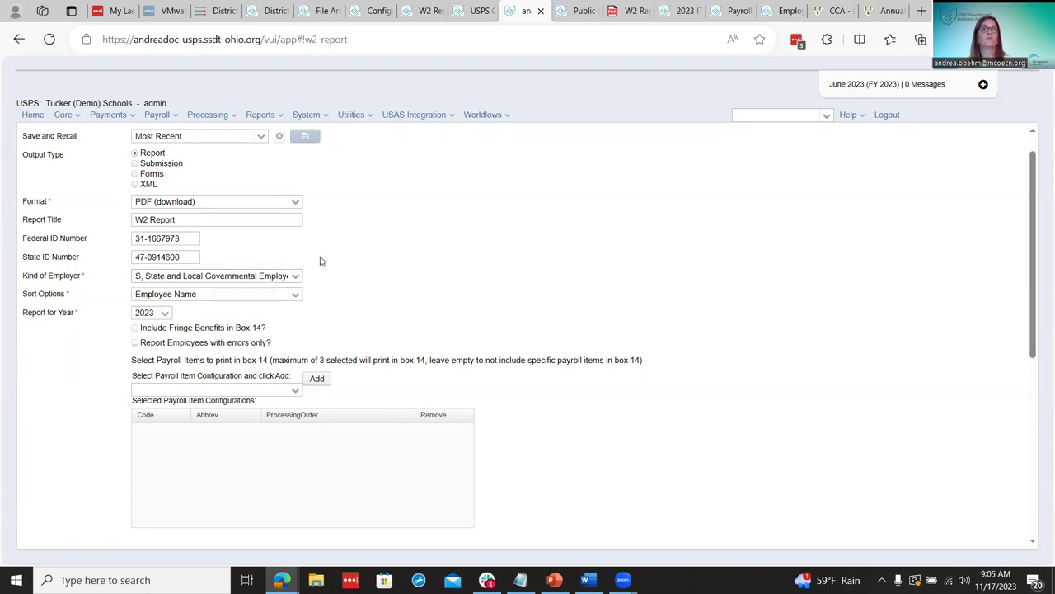
pyautogui.click(296, 296)
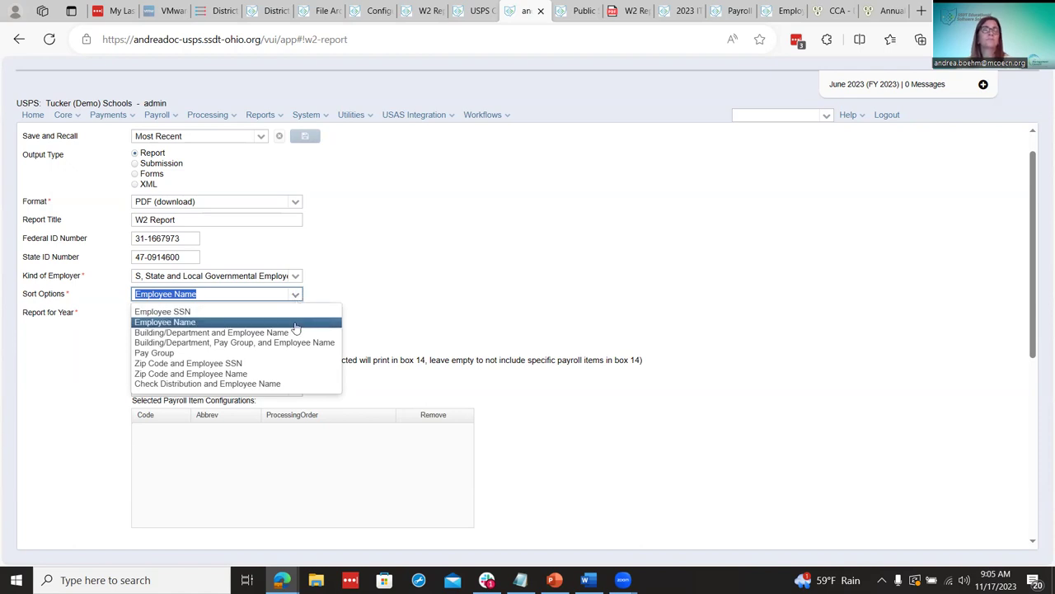
pyautogui.click(296, 327)
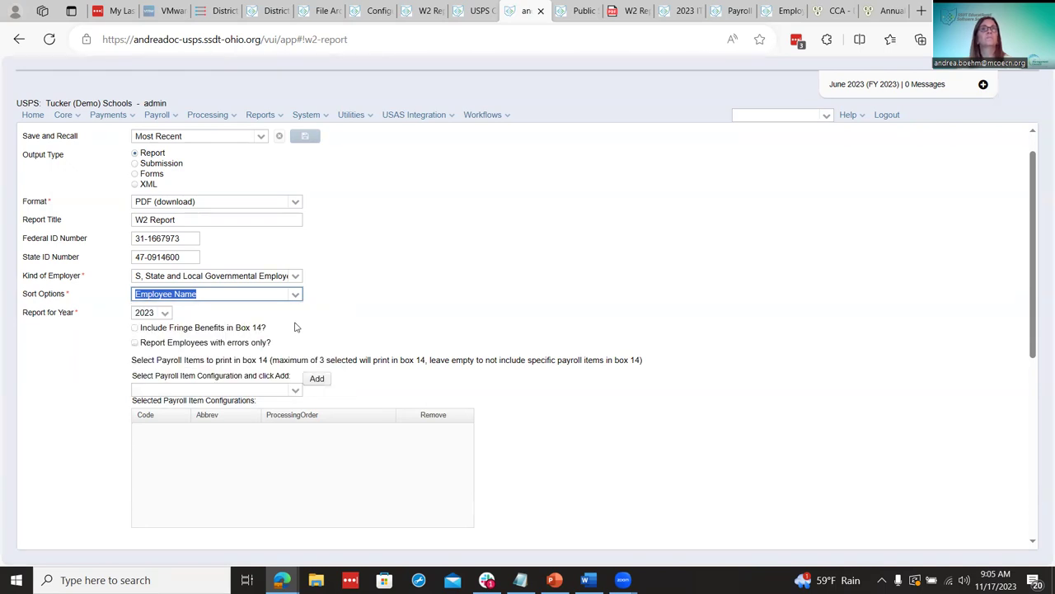
pyautogui.click(165, 315)
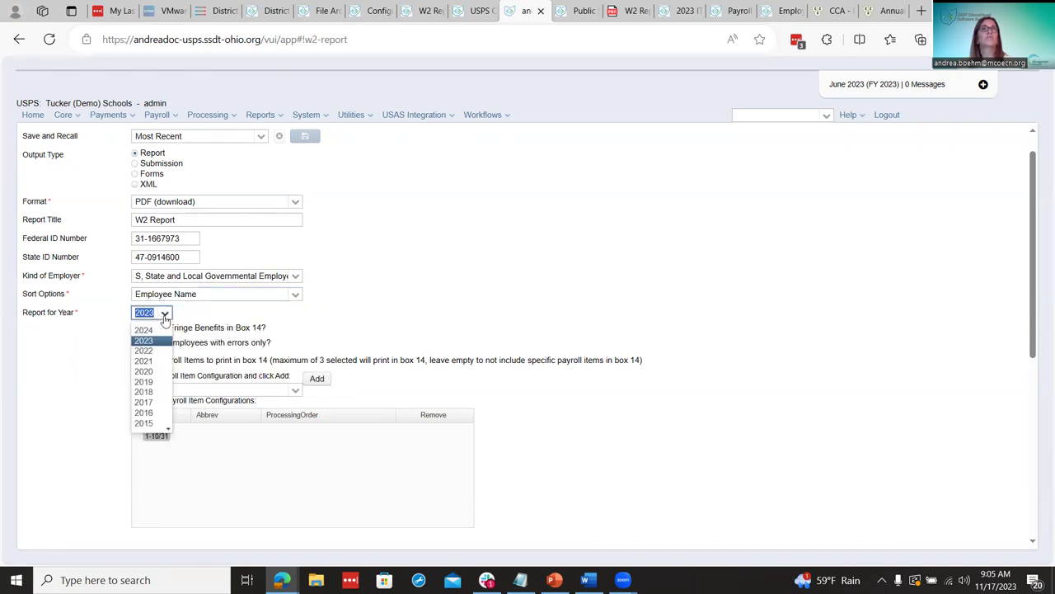
pyautogui.click(165, 317)
pyautogui.click(109, 336)
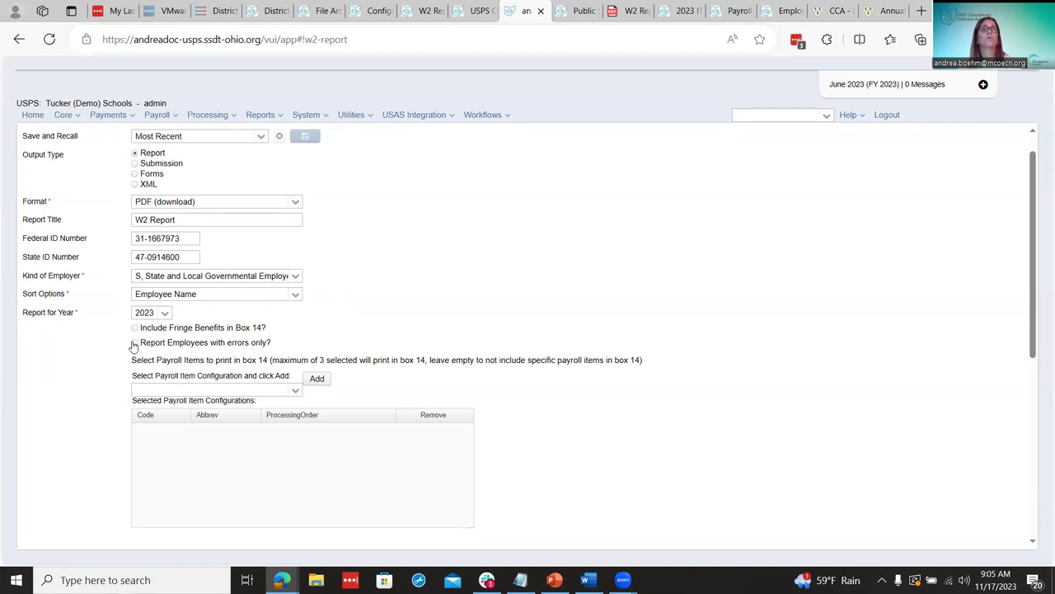
# Limit the W2 report to employees with errors only and review the remaining payroll item, employee and pay group selections.
pyautogui.click(135, 344)
pyautogui.scroll(-2, 118, 410)
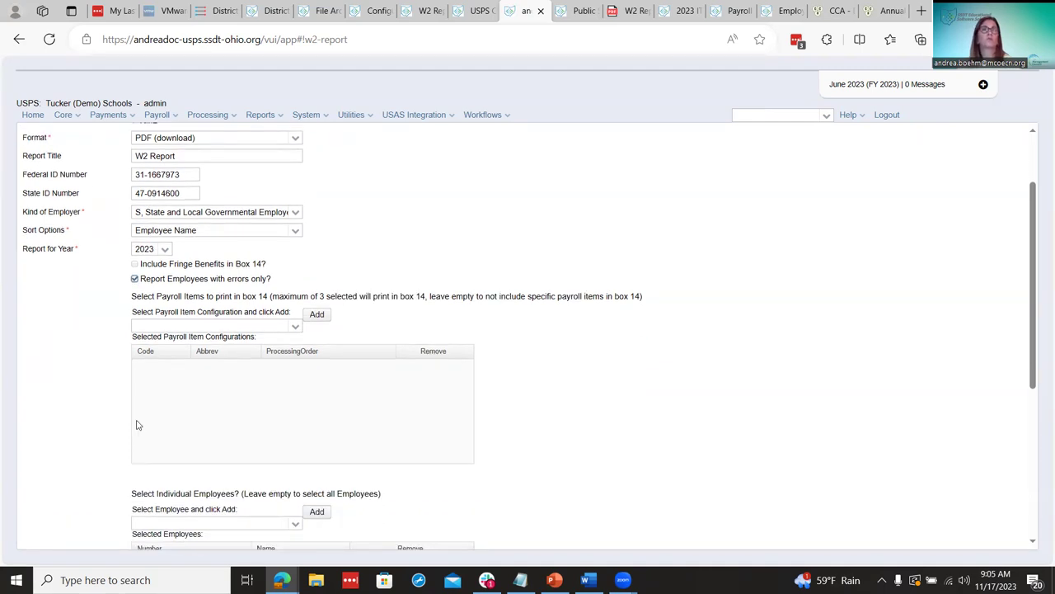
pyautogui.scroll(-1, 138, 425)
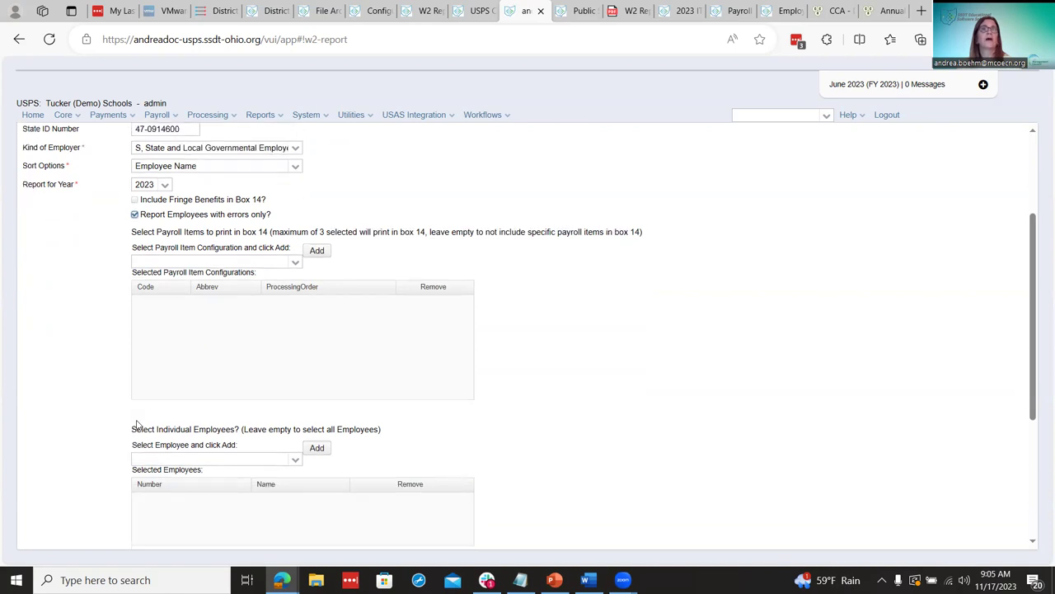
pyautogui.scroll(-3, 67, 418)
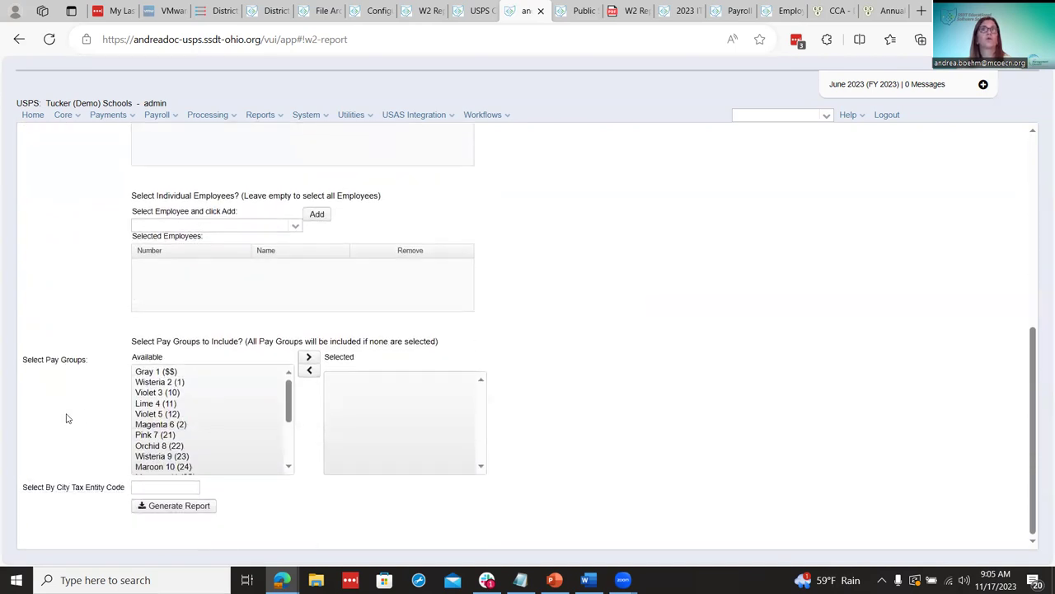
# Examine the employee entries and their warning and info messages in the previously generated W2 Report PDF.
pyautogui.click(637, 8)
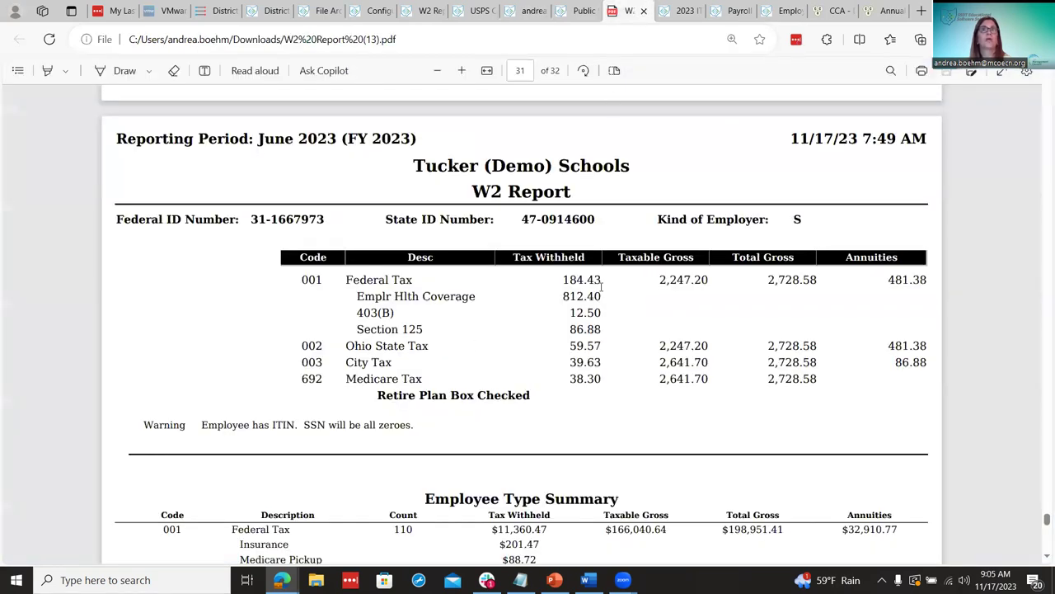
pyautogui.scroll(-3, 587, 318)
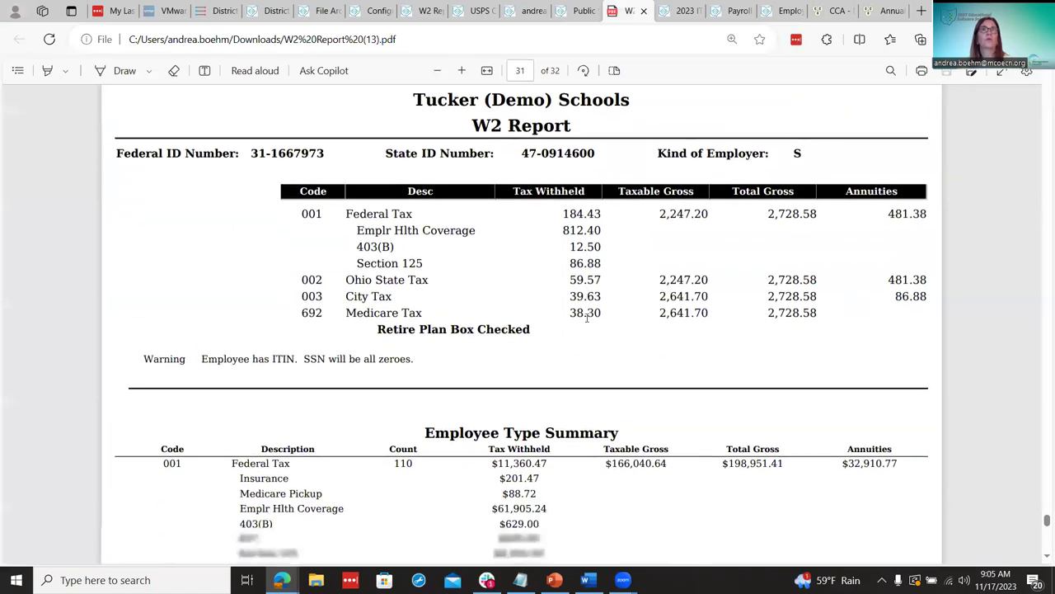
pyautogui.scroll(5, 587, 318)
pyautogui.scroll(5, 587, 317)
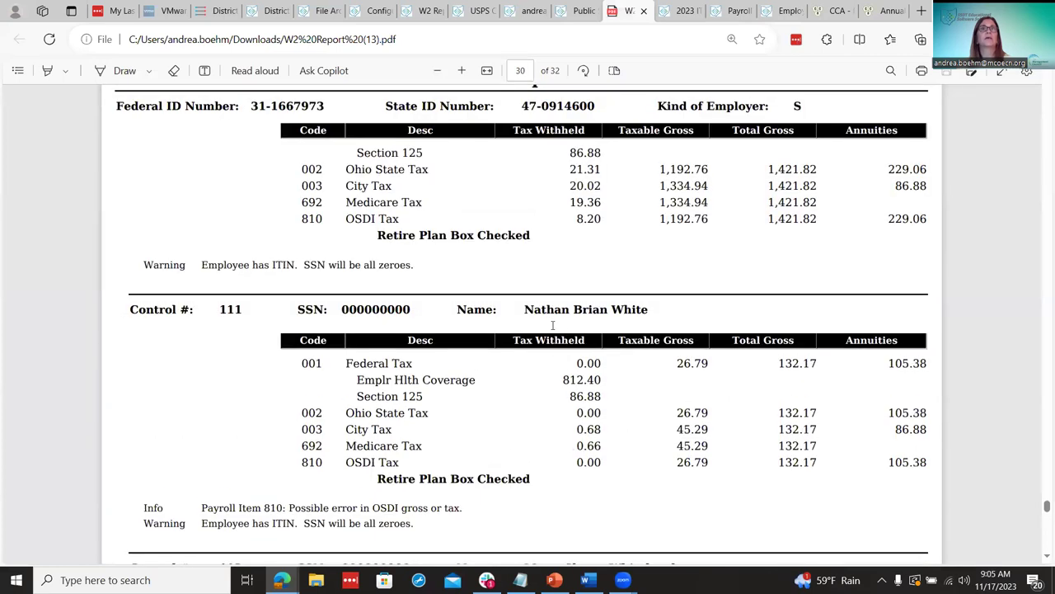
pyautogui.scroll(10, 335, 312)
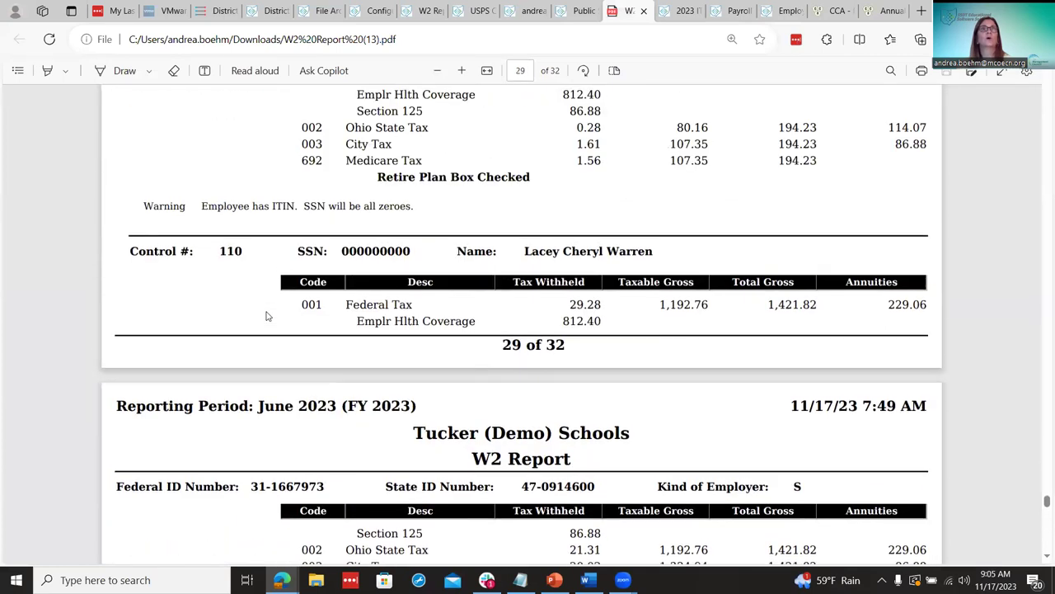
pyautogui.scroll(6, 473, 361)
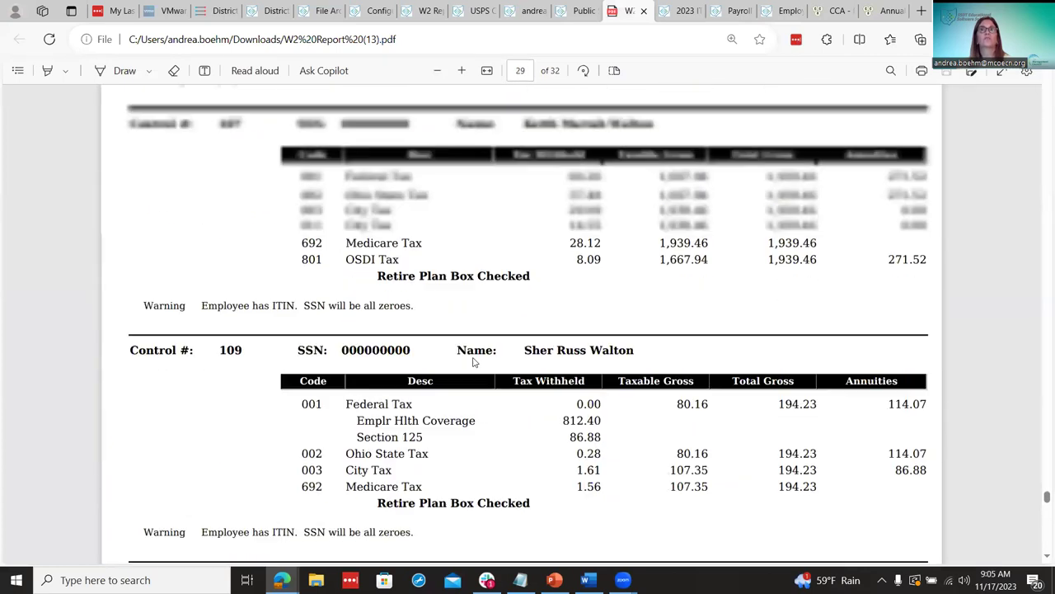
# Open the W2 Report Errors and Warning section of the W2 Report and Submission documentation page.
pyautogui.click(578, 10)
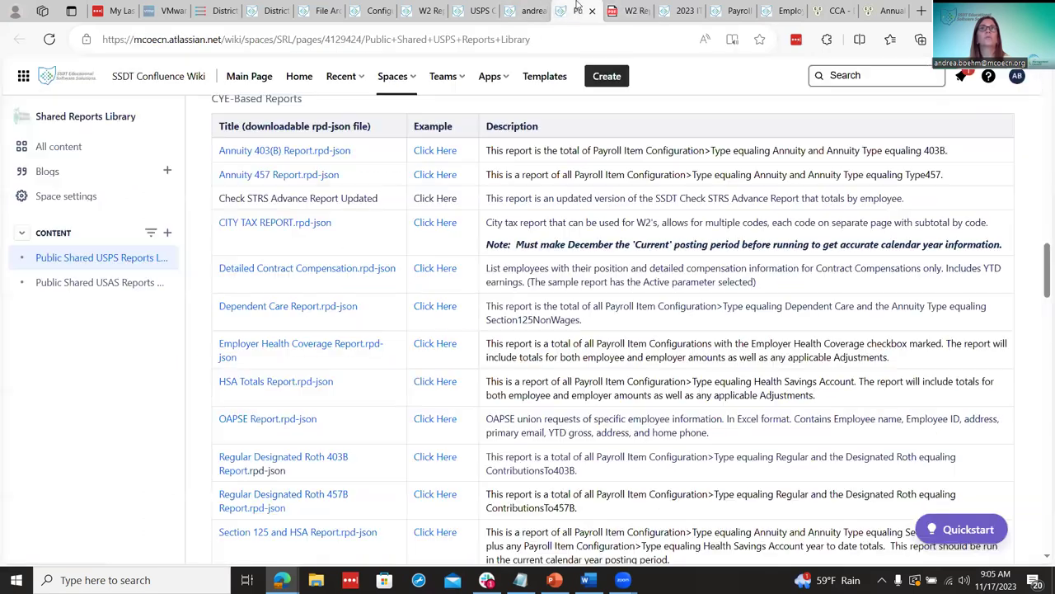
pyautogui.click(437, 9)
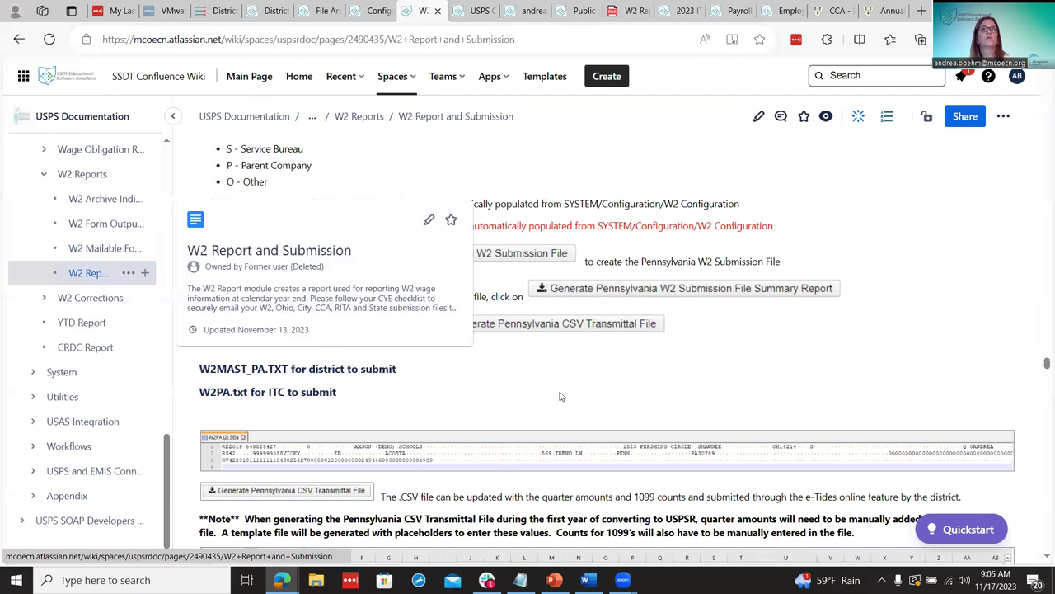
pyautogui.moveTo(1041, 370); pyautogui.dragTo(1044, 76)
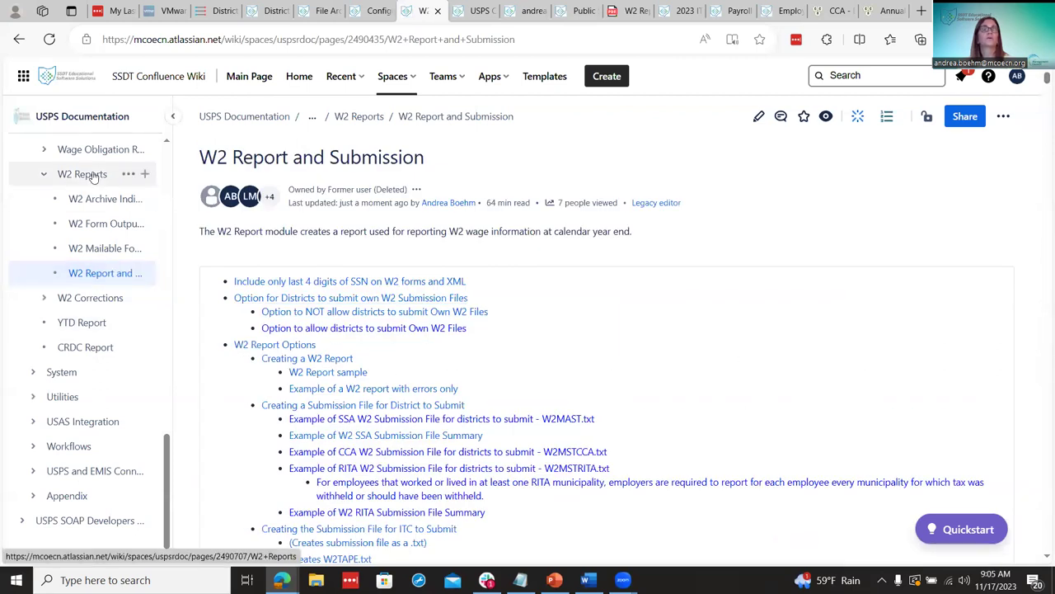
pyautogui.scroll(-10, 368, 376)
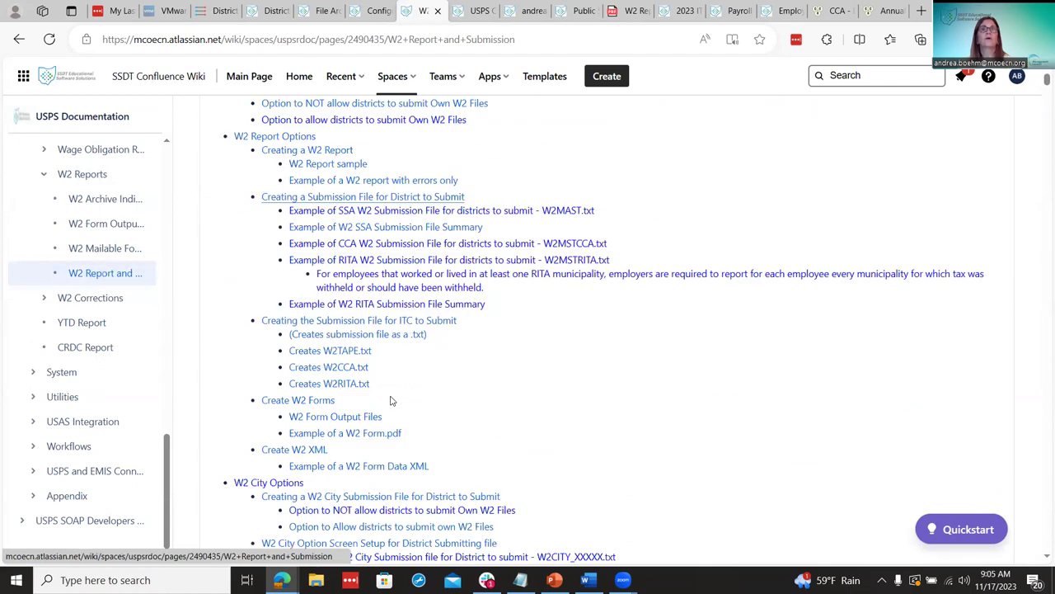
pyautogui.scroll(-2, 367, 399)
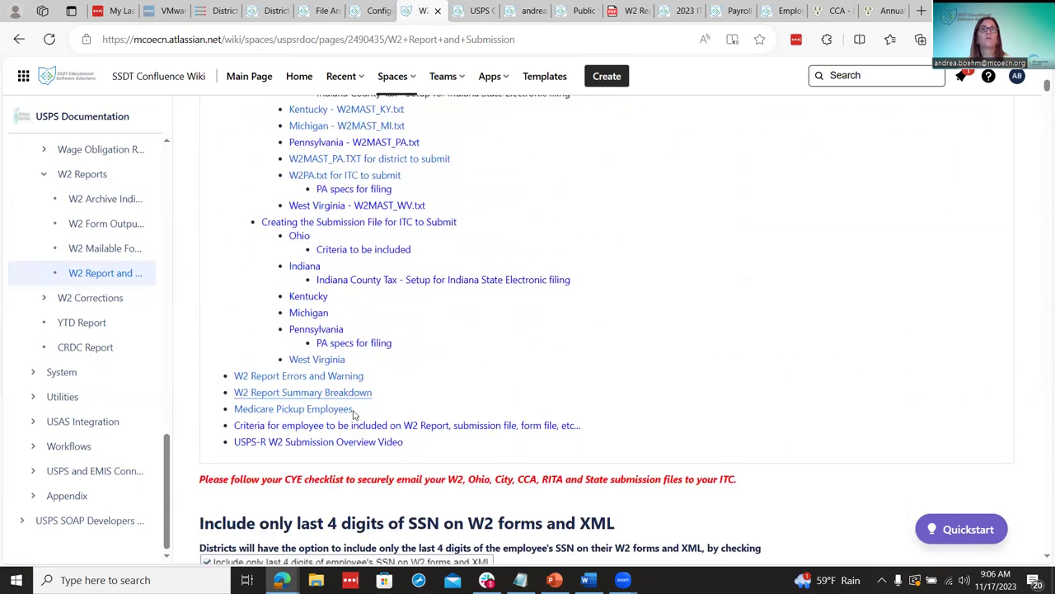
pyautogui.click(287, 383)
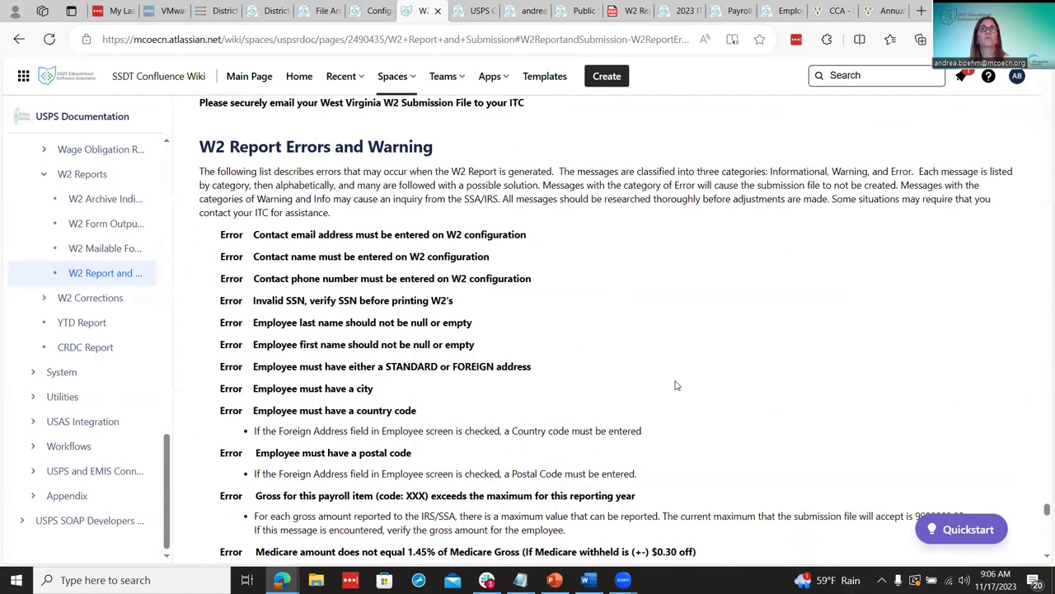
# Read through the documented W2 report error messages and their possible solutions.
pyautogui.scroll(-2, 675, 385)
pyautogui.scroll(-2, 674, 386)
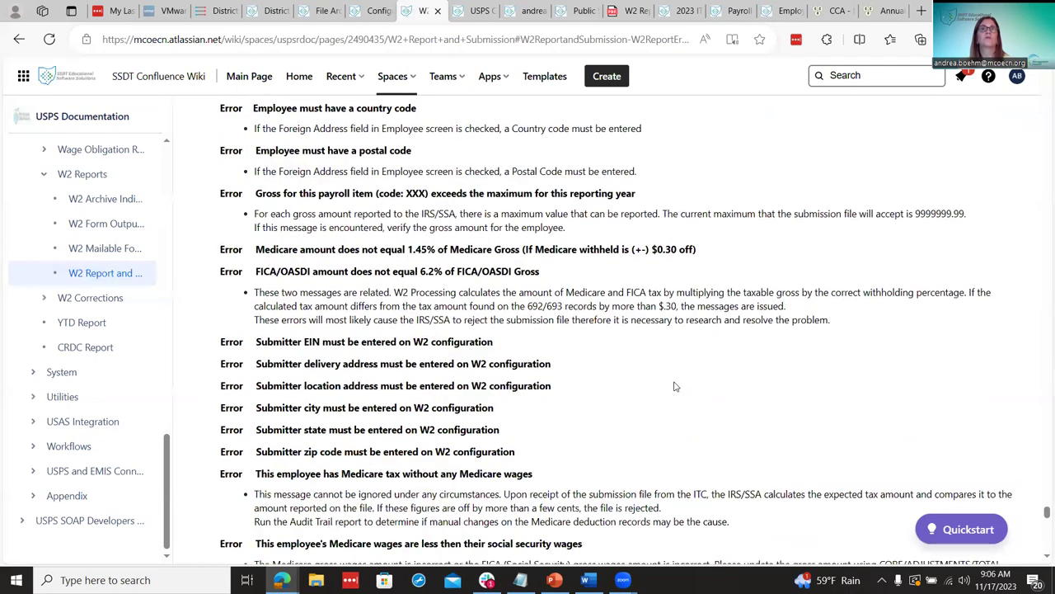
pyautogui.scroll(-3, 674, 385)
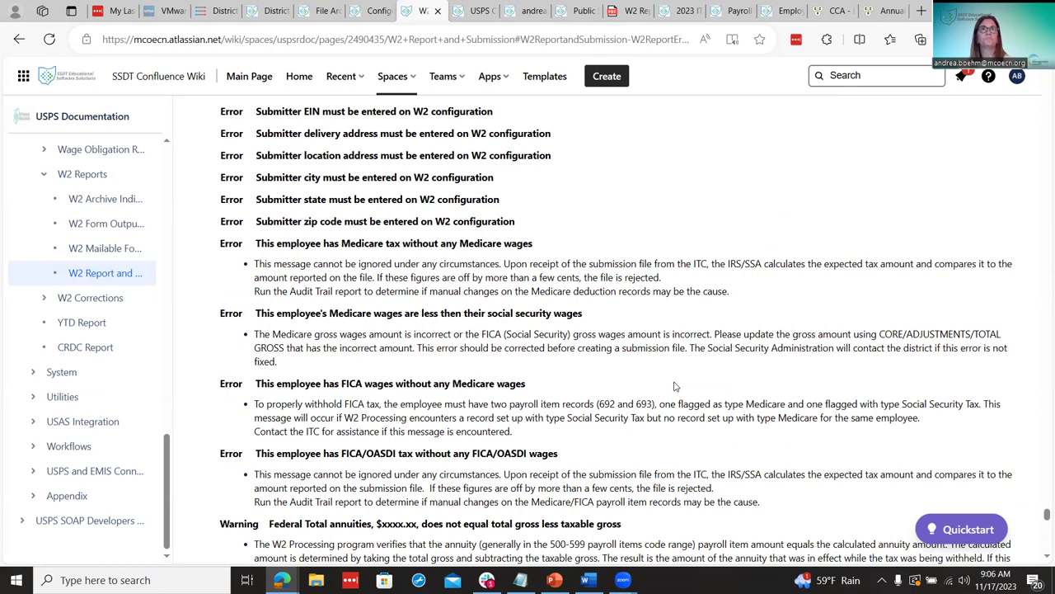
pyautogui.scroll(8, 675, 385)
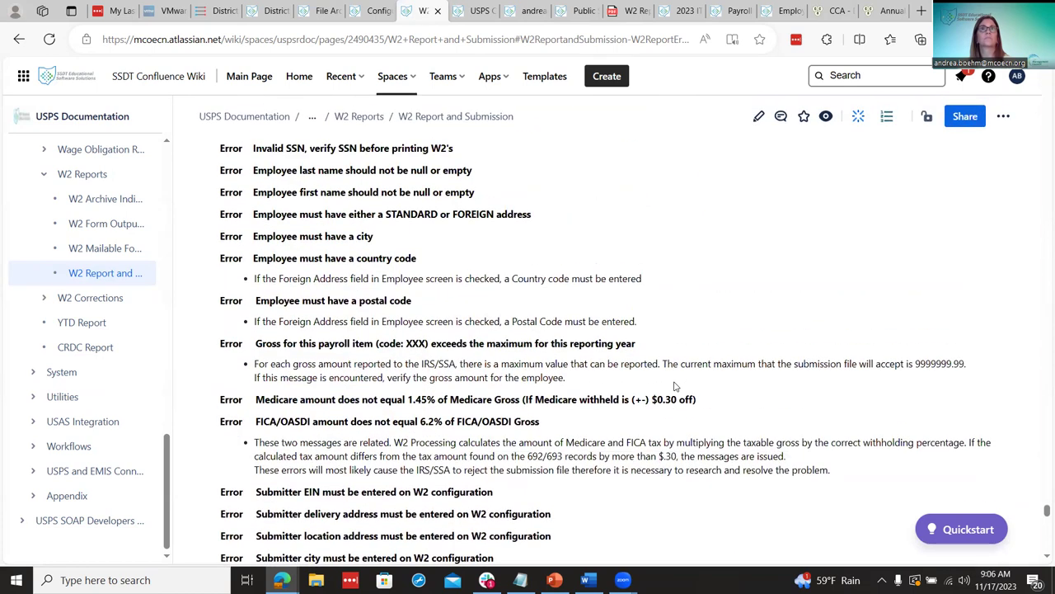
pyautogui.scroll(3, 674, 386)
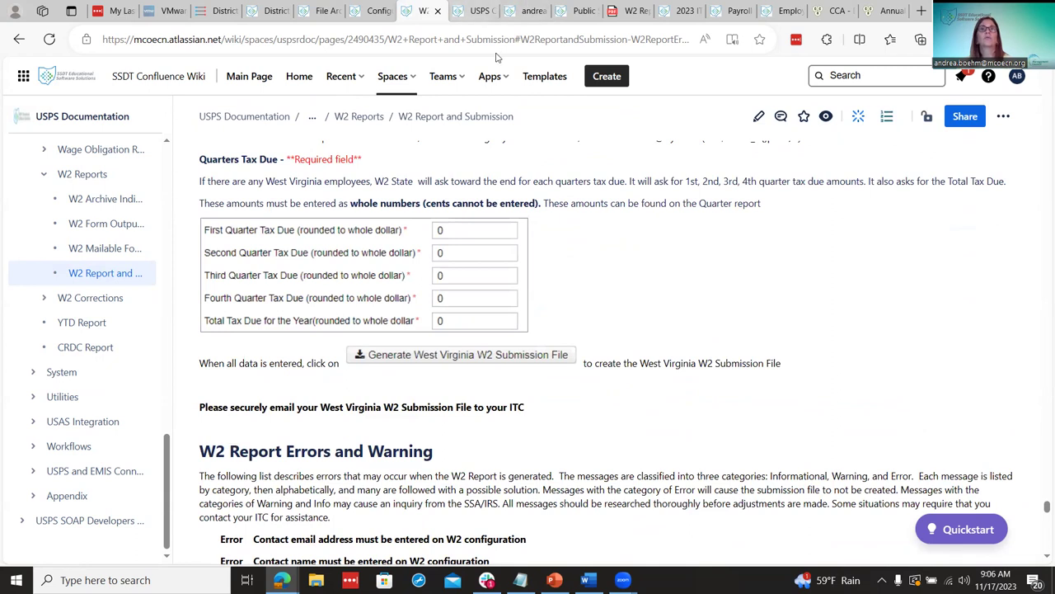
# Consult item 40, Run W2 Report and Submission Balance and Verify W2 Report, in the USPS calendar year-end checklist.
pyautogui.click(478, 10)
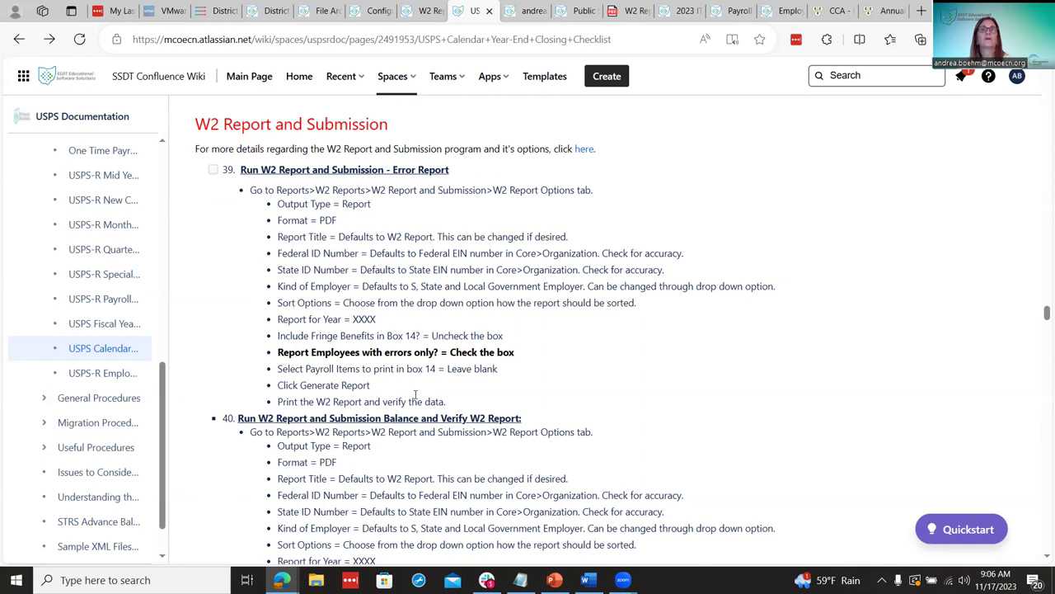
pyautogui.scroll(-1, 415, 395)
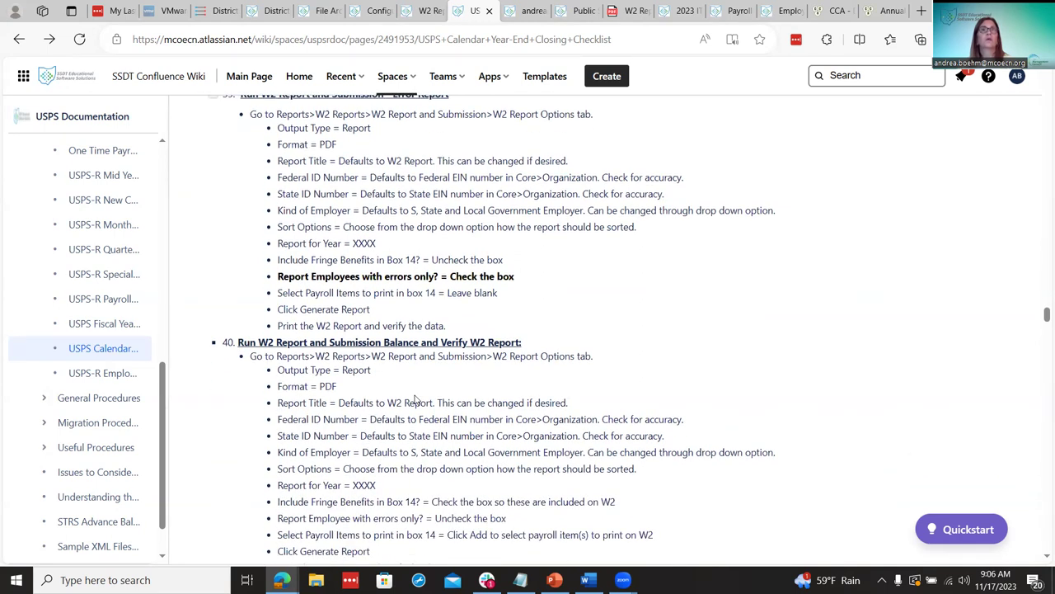
pyautogui.scroll(-1, 420, 400)
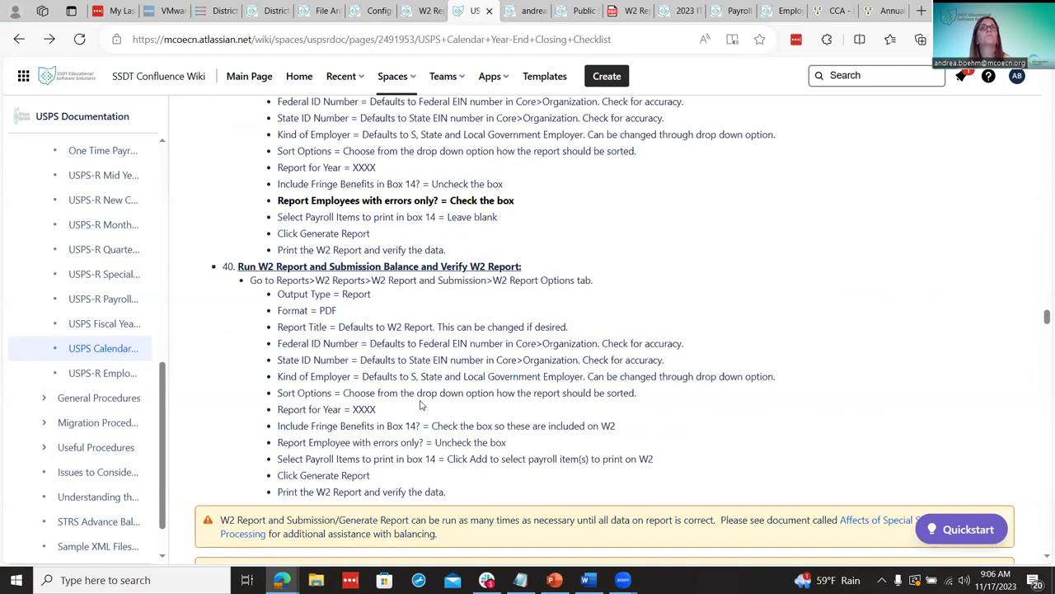
pyautogui.scroll(2, 420, 404)
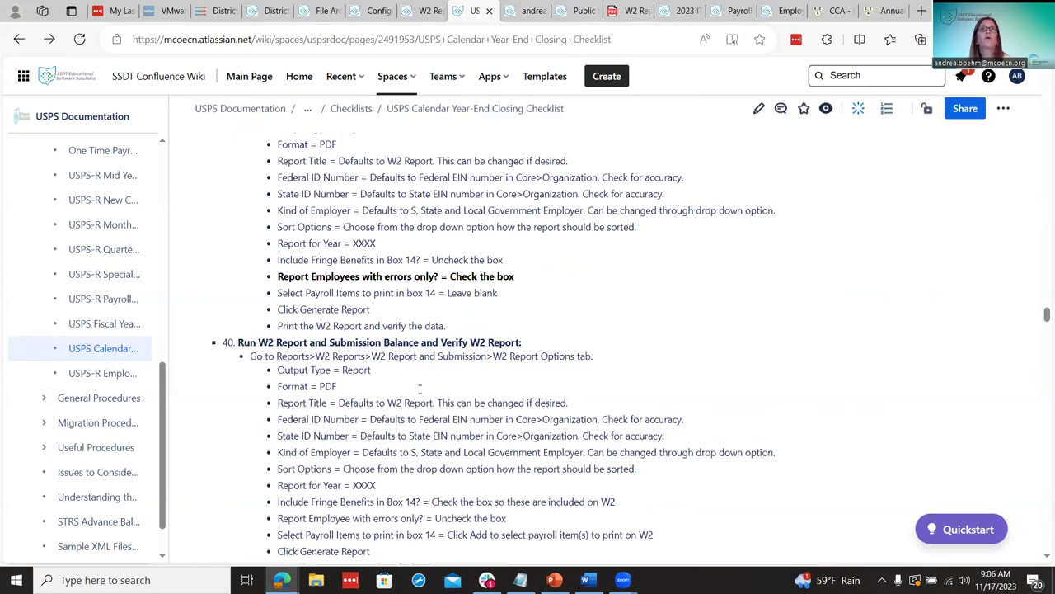
pyautogui.scroll(-2, 422, 384)
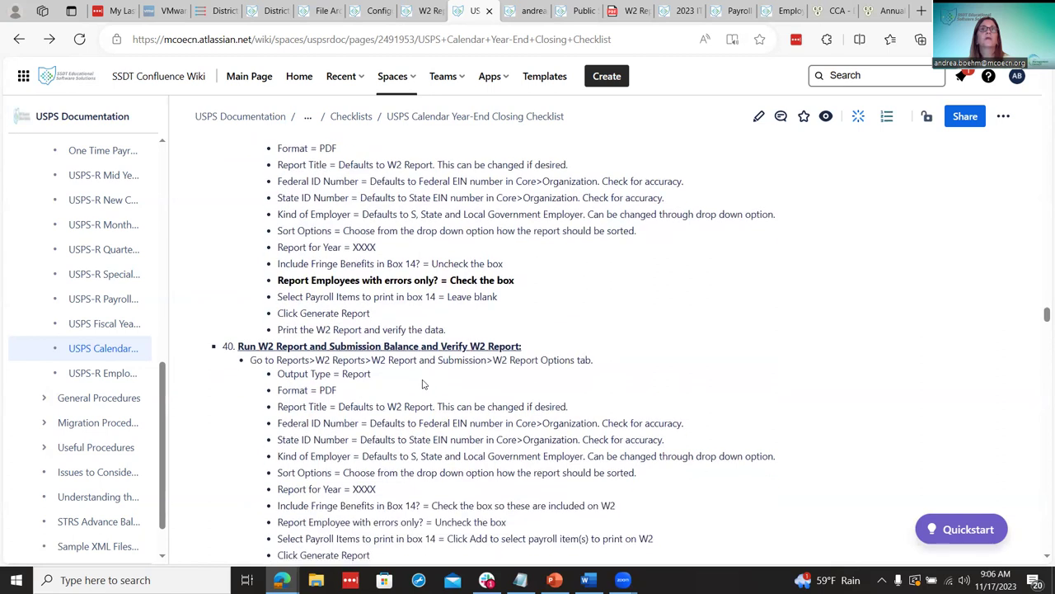
# In the USPS W2 report options, leave the errors-only limit off and review the box 14, employee and pay group selections.
pyautogui.click(515, 10)
pyautogui.scroll(5, 432, 272)
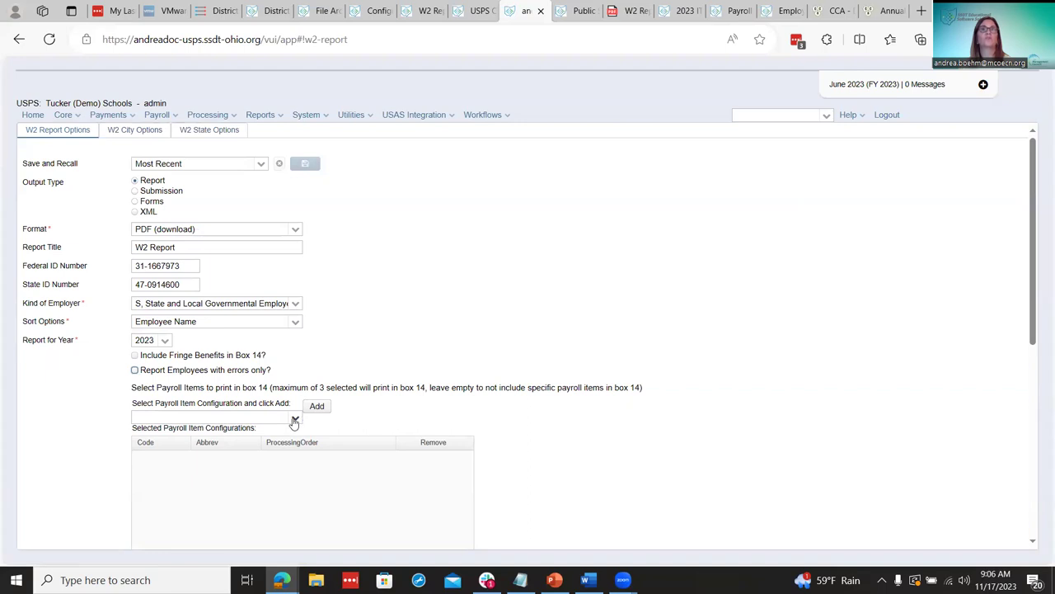
pyautogui.scroll(-1, 294, 422)
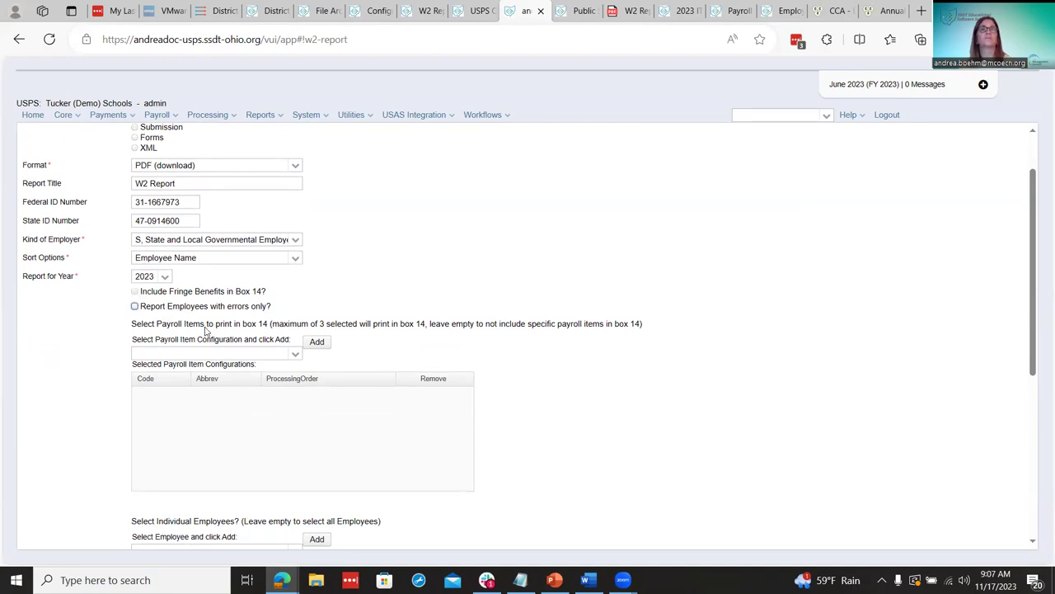
pyautogui.scroll(-1, 220, 443)
pyautogui.scroll(-4, 220, 443)
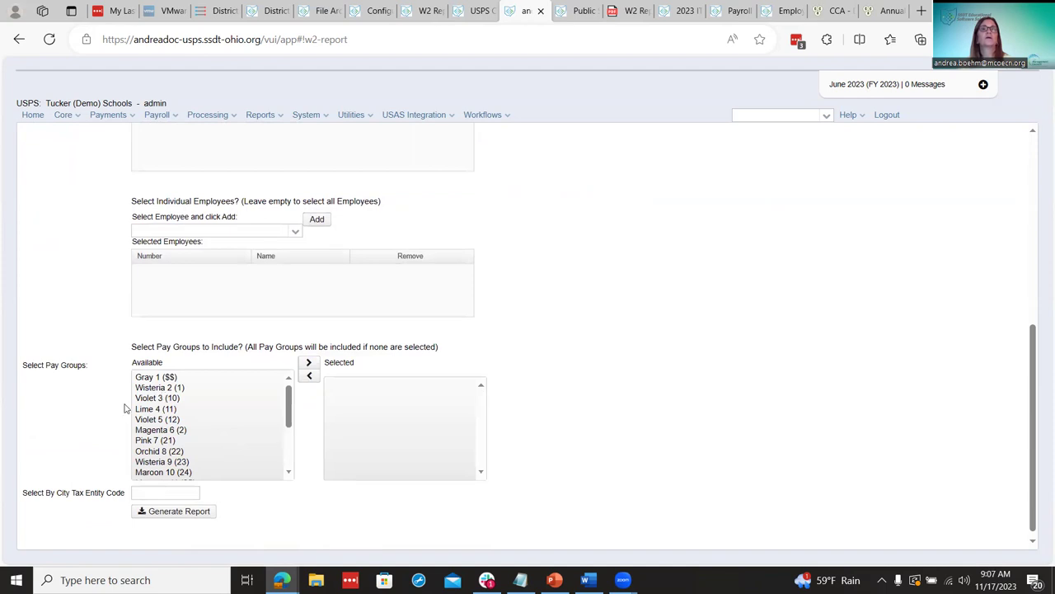
pyautogui.scroll(2, 84, 371)
pyautogui.scroll(-2, 85, 371)
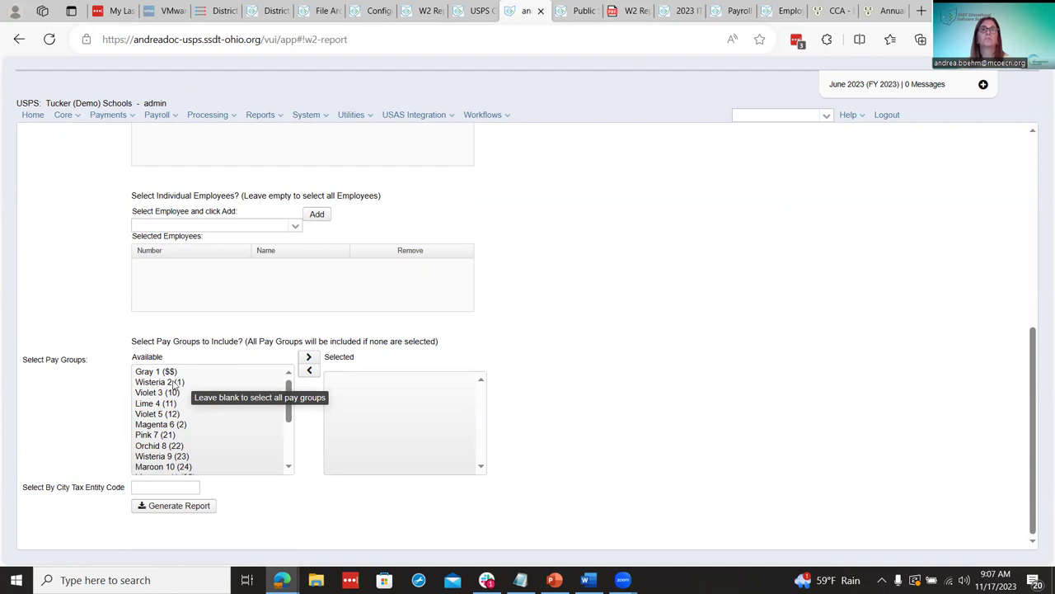
pyautogui.scroll(-3, 197, 459)
pyautogui.scroll(3, 199, 456)
pyautogui.scroll(3, 93, 401)
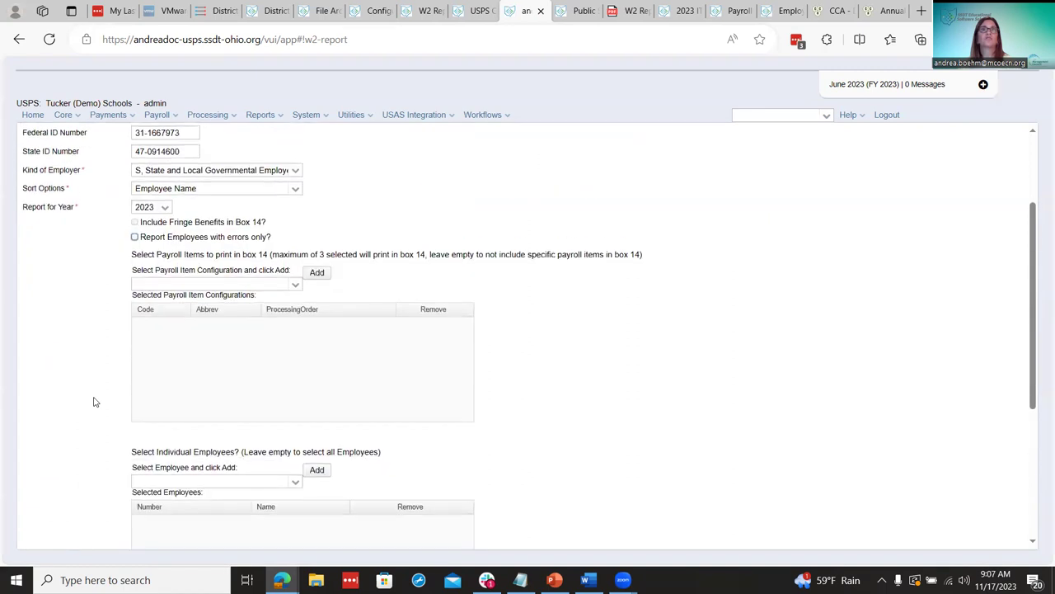
pyautogui.scroll(2, 93, 402)
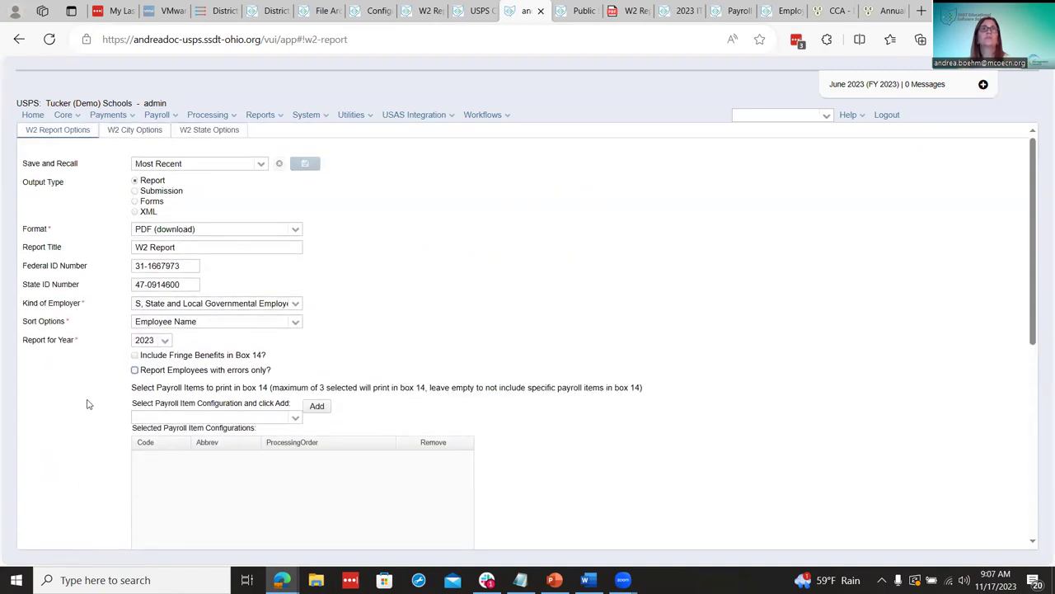
# Generate the W2 report and examine the Report Summary on the last page of the W2 Report PDF.
pyautogui.scroll(-5, 93, 402)
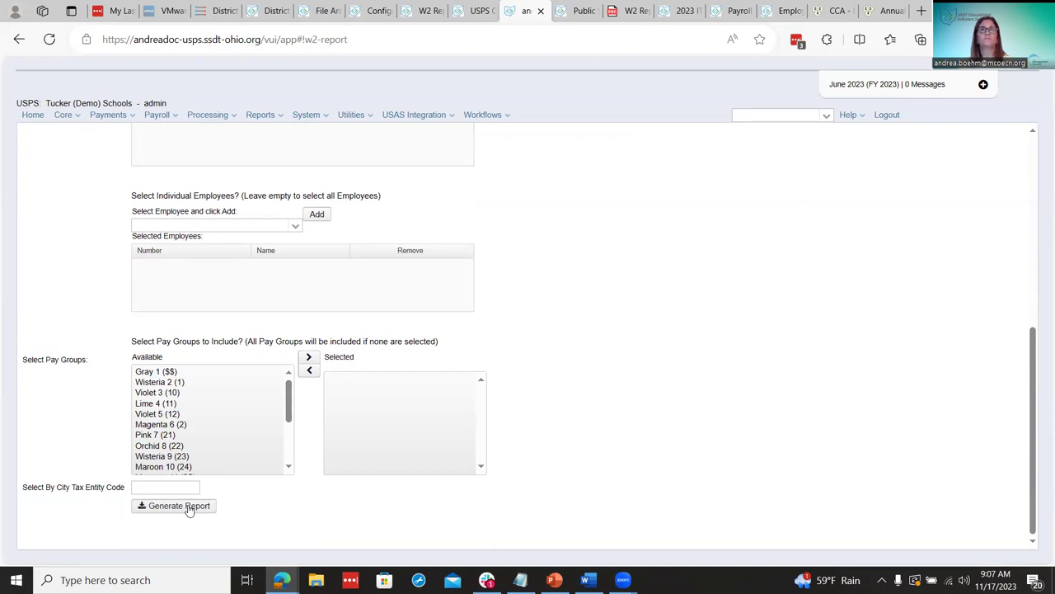
pyautogui.click(188, 507)
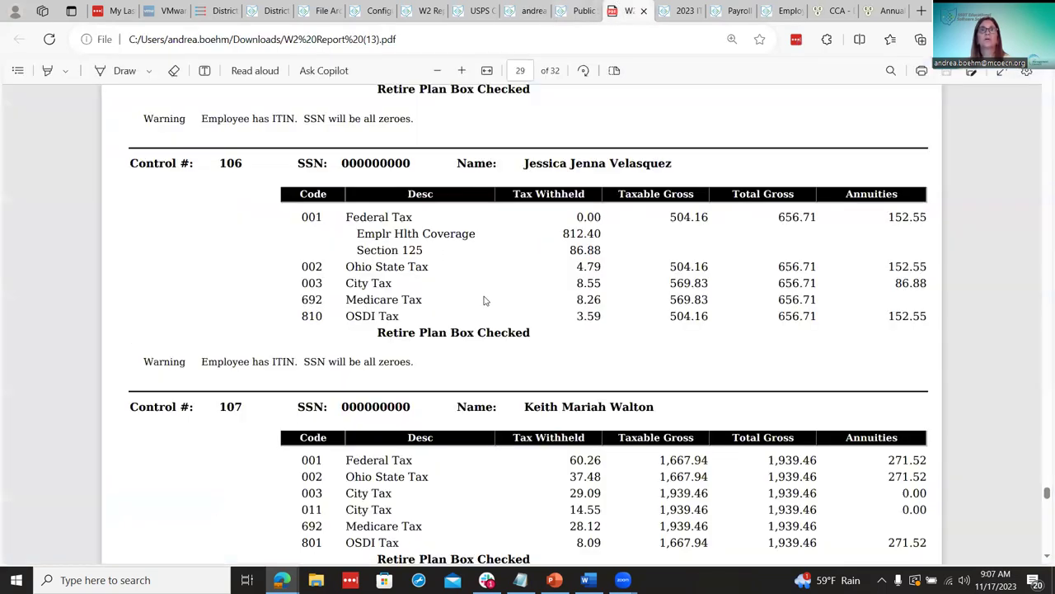
pyautogui.scroll(-20, 488, 292)
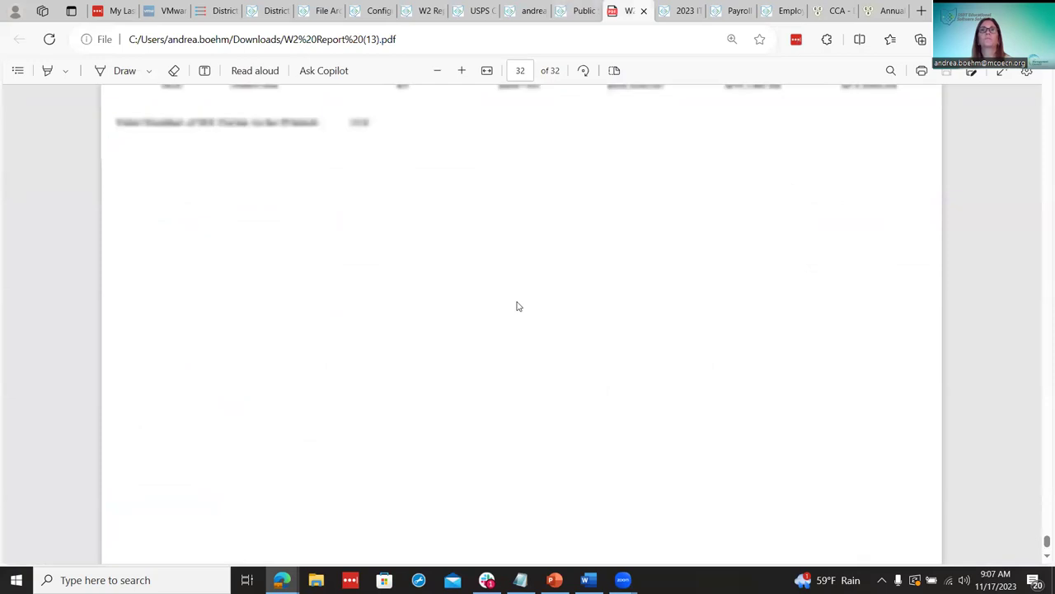
pyautogui.scroll(2, 517, 305)
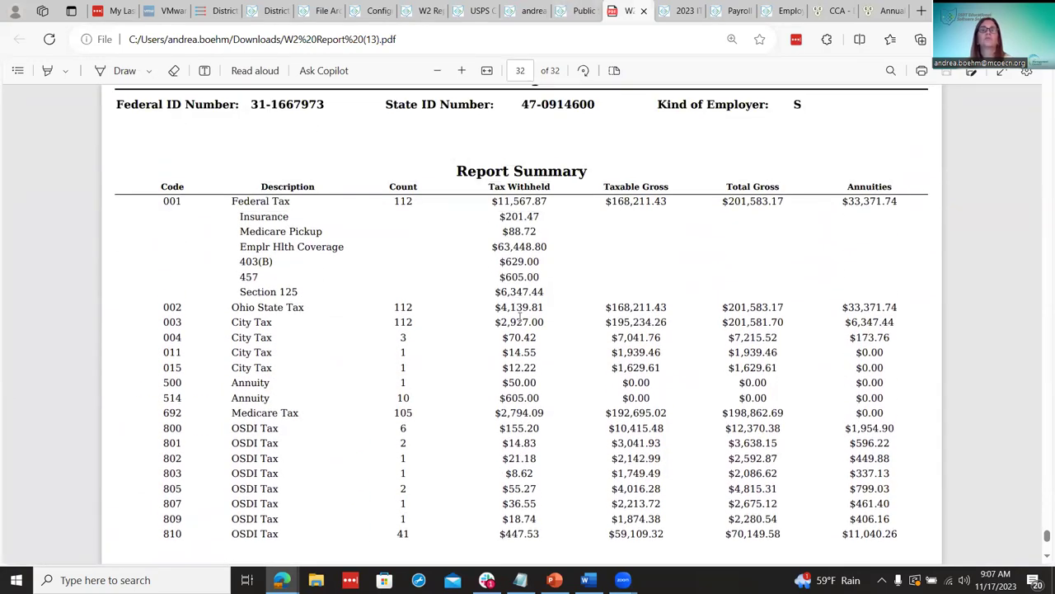
pyautogui.scroll(1, 519, 317)
pyautogui.scroll(-2, 520, 318)
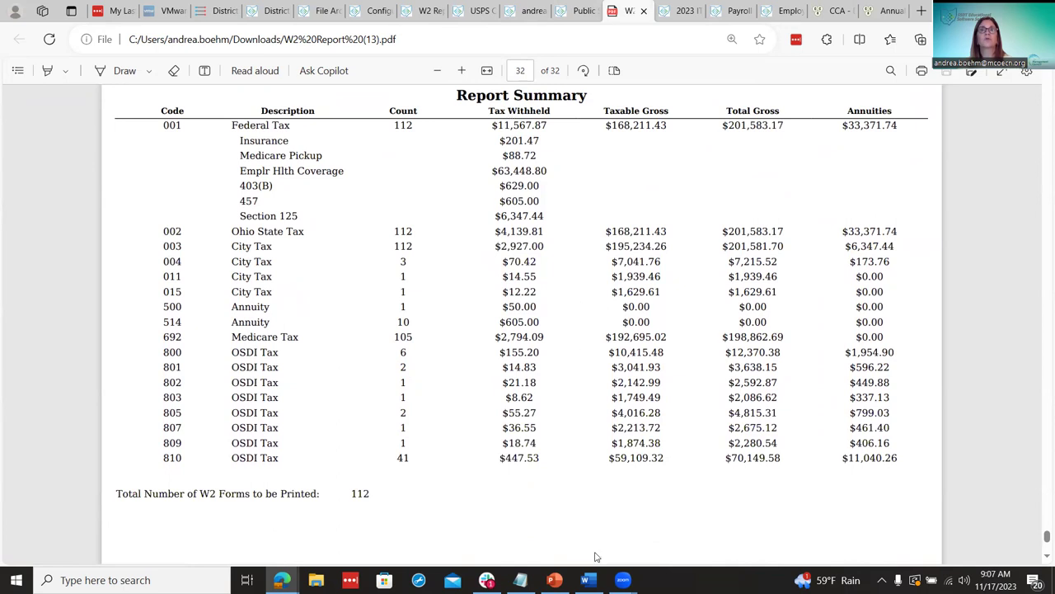
# Switch to the Word document and examine which Earnings Register column is used for W2 balancing.
pyautogui.click(587, 580)
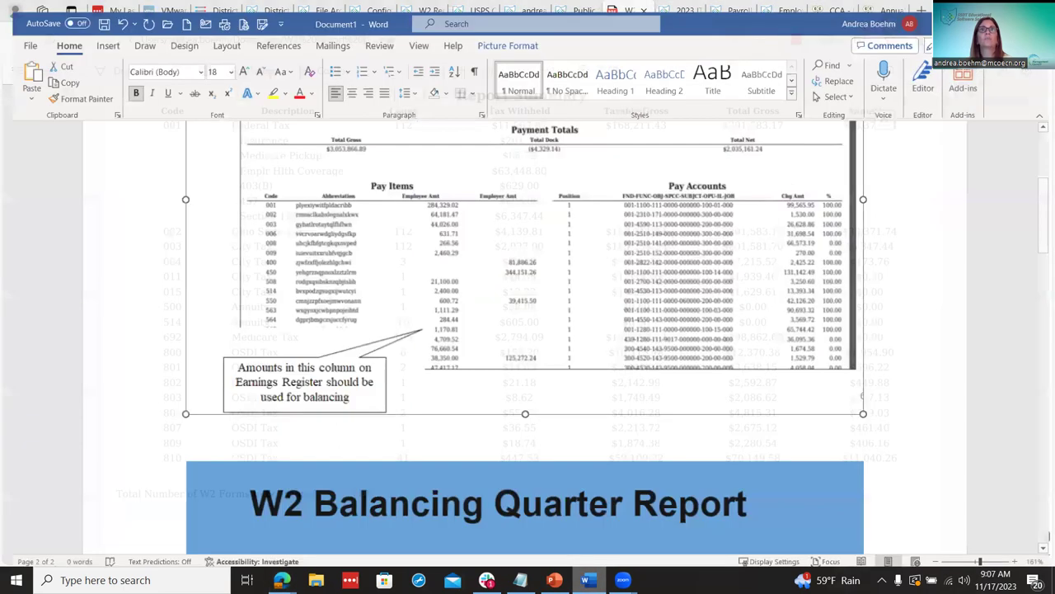
pyautogui.scroll(5, 612, 405)
pyautogui.scroll(-3, 612, 405)
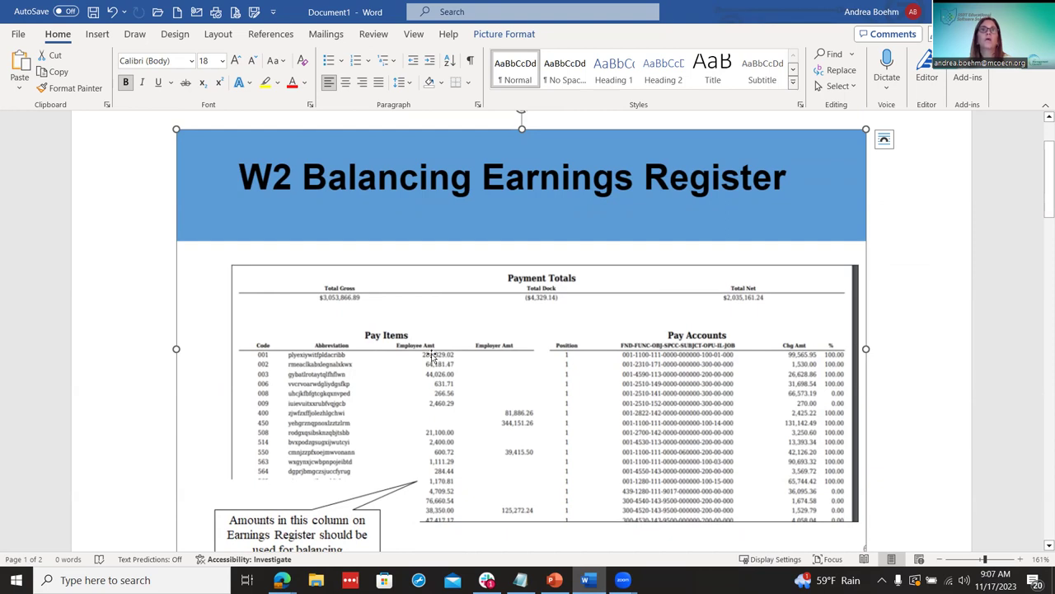
pyautogui.scroll(-1, 439, 360)
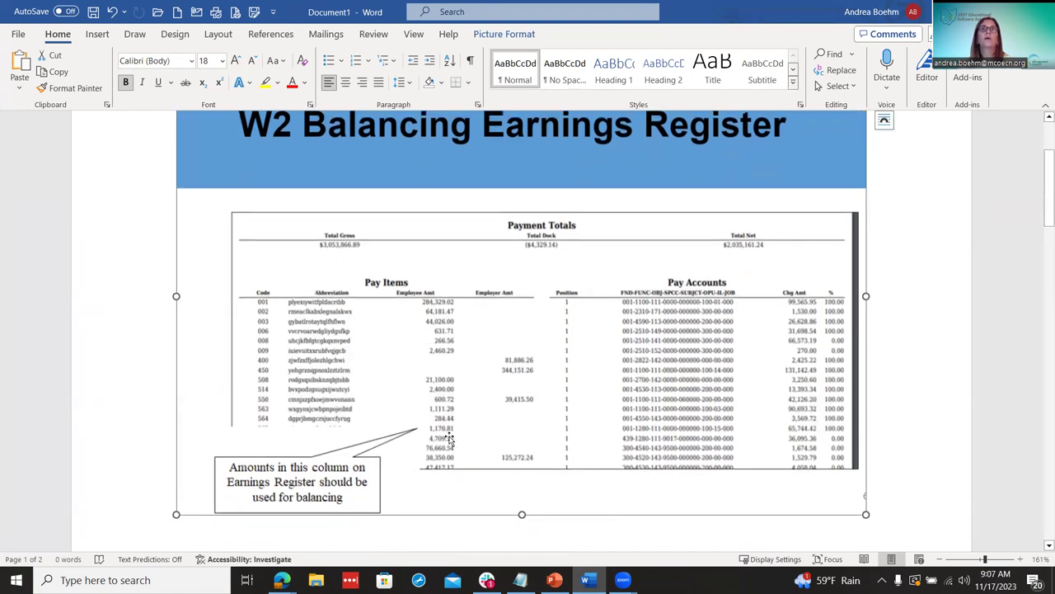
pyautogui.scroll(-1, 451, 445)
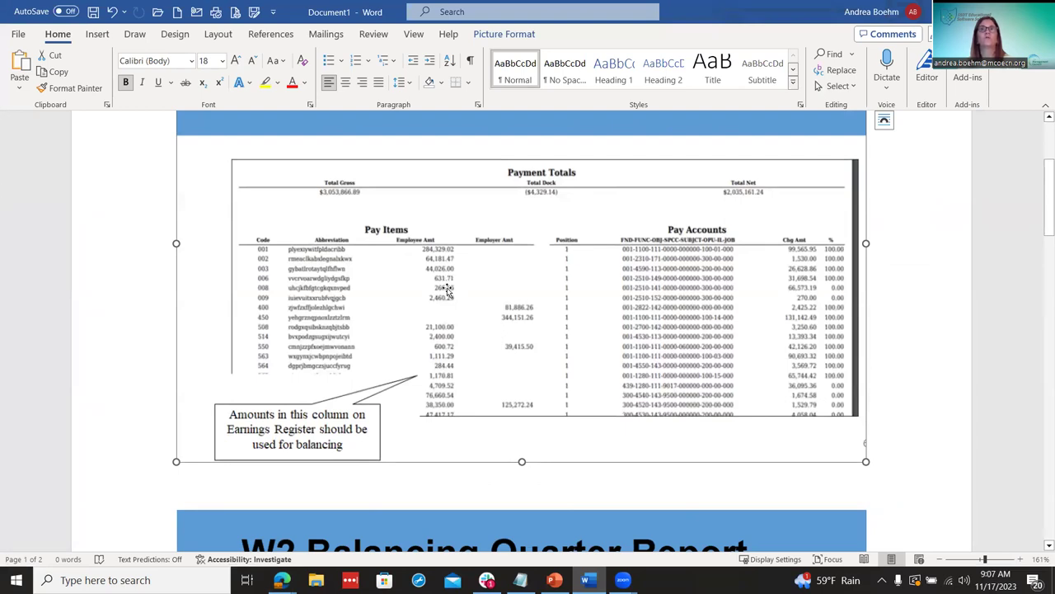
# Examine the W2 Balancing Quarter Report example to identify which Deduction Items Summary column is used for balancing.
pyautogui.scroll(-5, 447, 290)
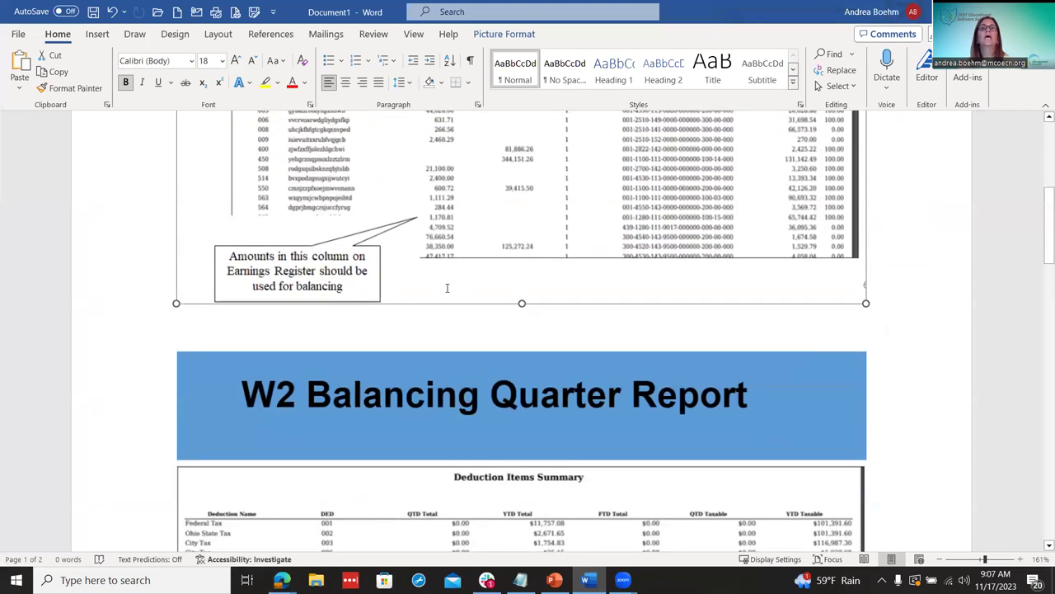
pyautogui.scroll(-1, 447, 289)
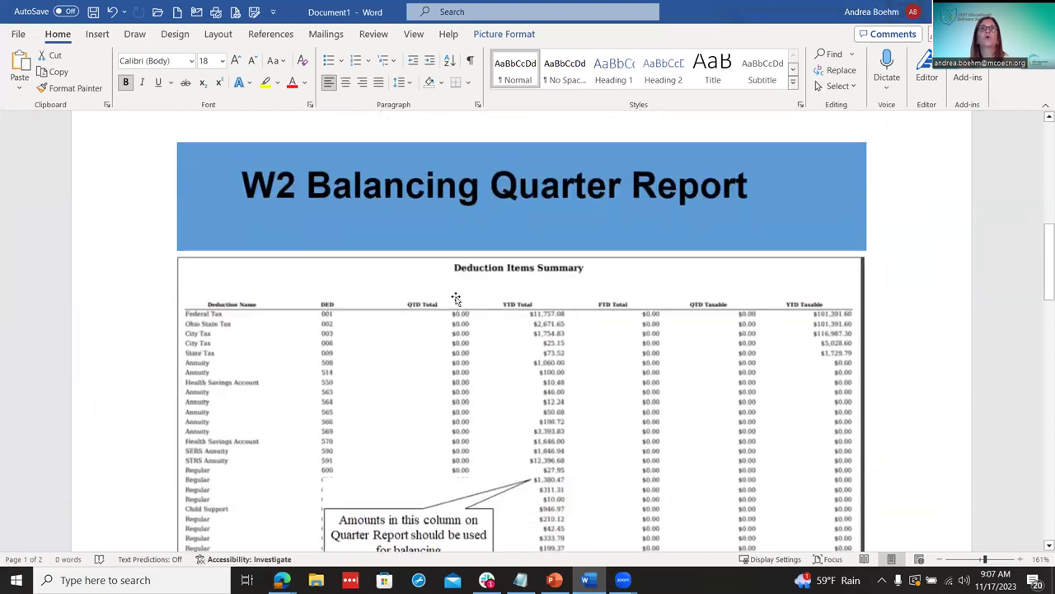
pyautogui.scroll(-1, 456, 310)
pyautogui.scroll(-1, 456, 310)
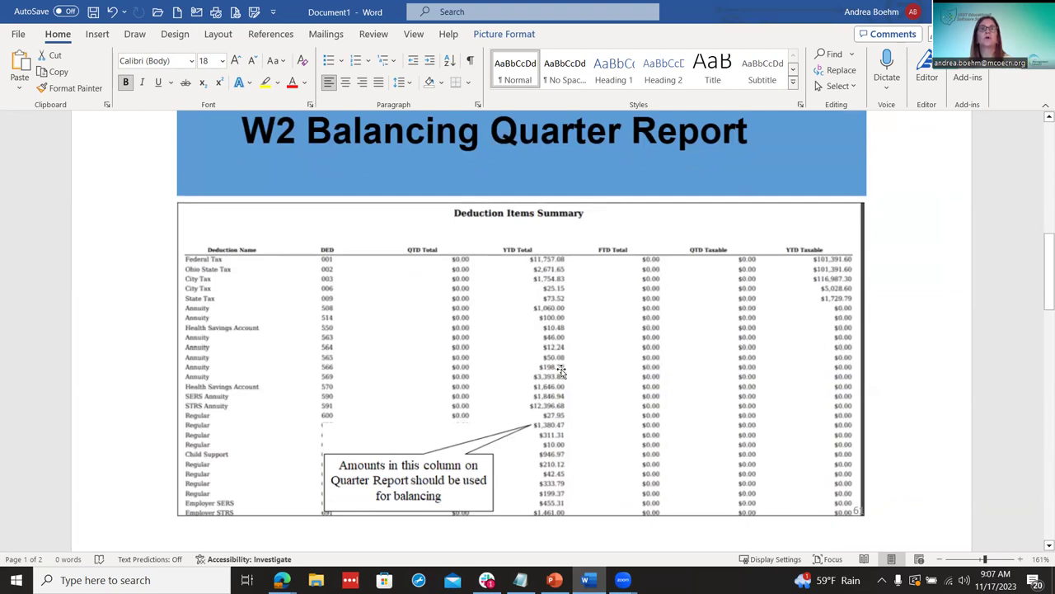
pyautogui.scroll(-1, 439, 463)
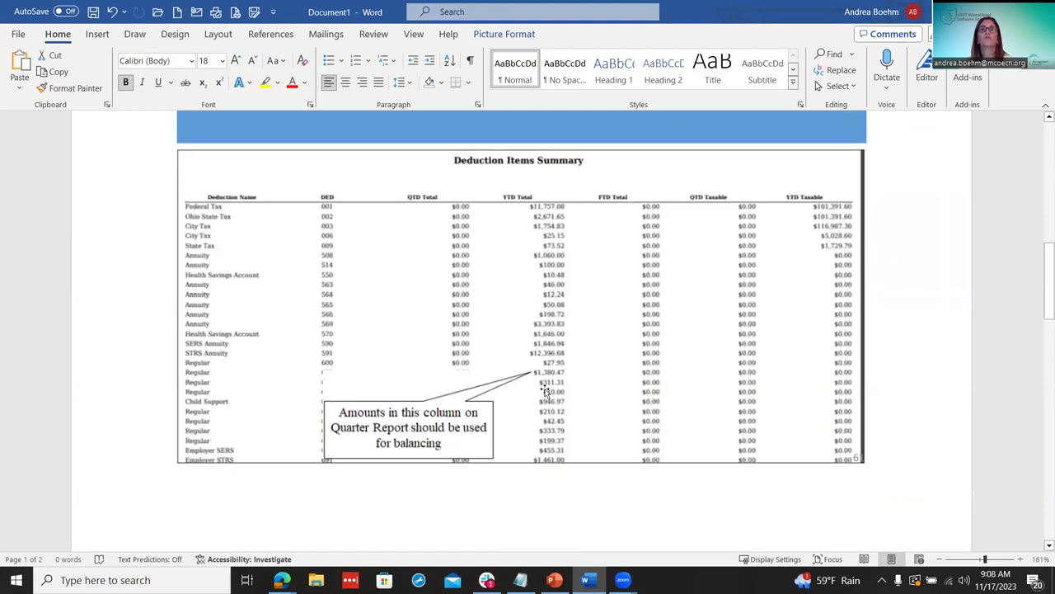
pyautogui.scroll(-8, 544, 392)
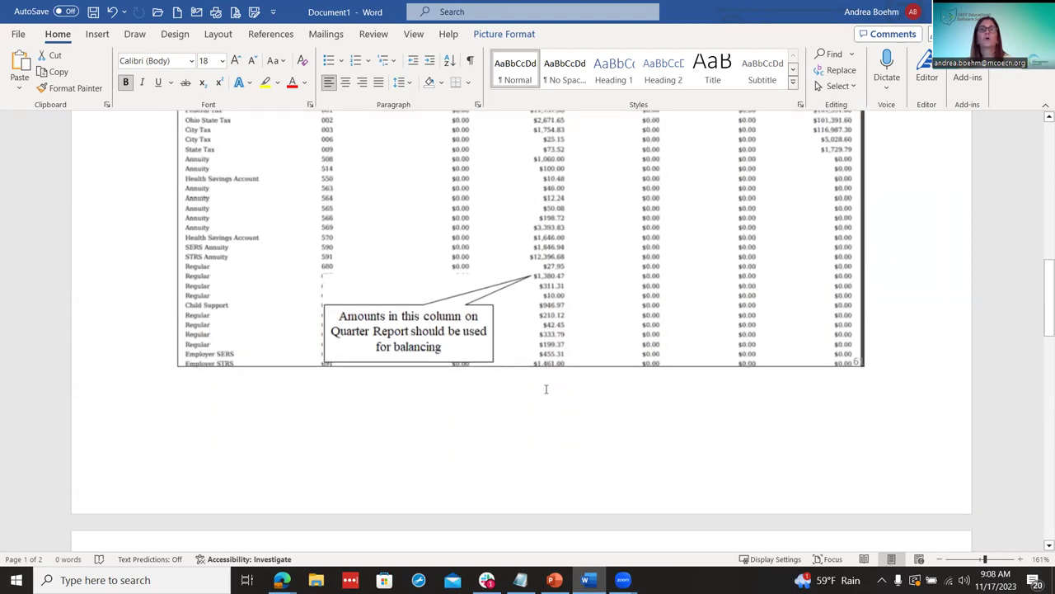
# Examine the W2 Report balancing example in the Word document and compare its balancing column with the Quarter Report and Earnings Register examples.
pyautogui.scroll(-1, 544, 391)
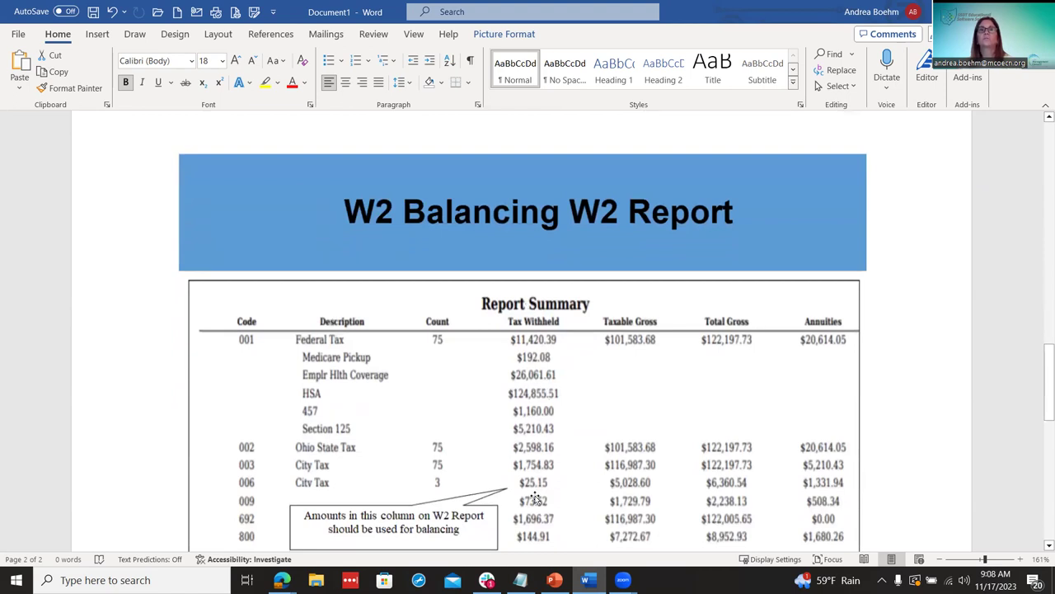
pyautogui.scroll(9, 534, 498)
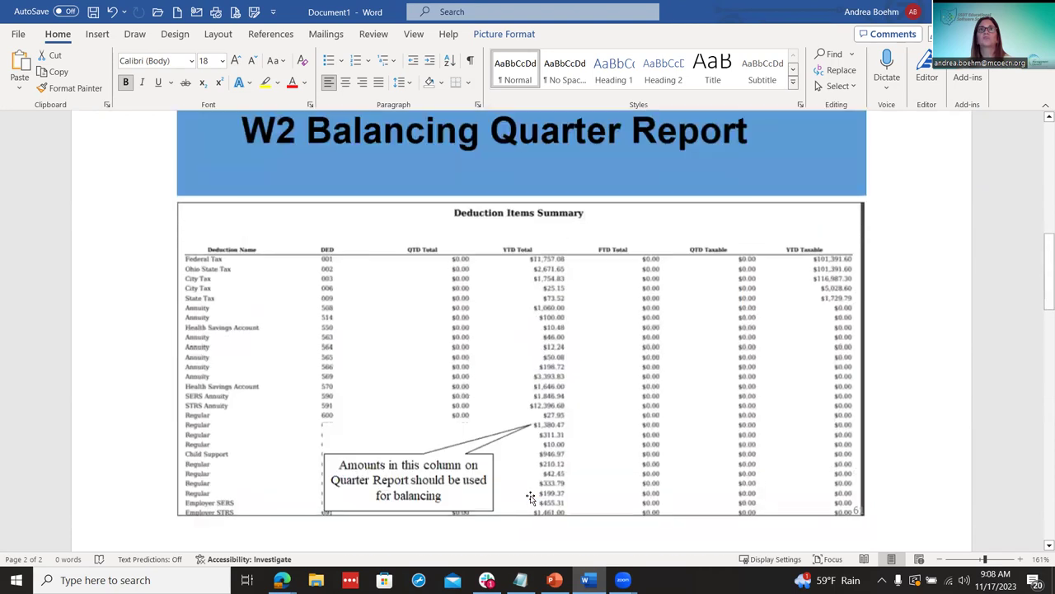
pyautogui.scroll(8, 528, 495)
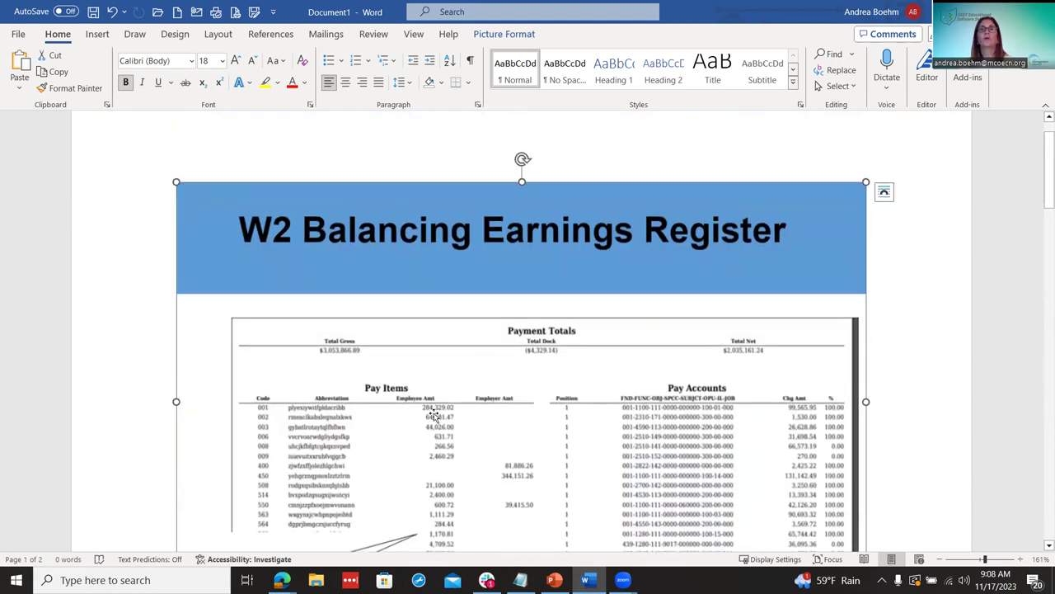
pyautogui.scroll(-8, 437, 418)
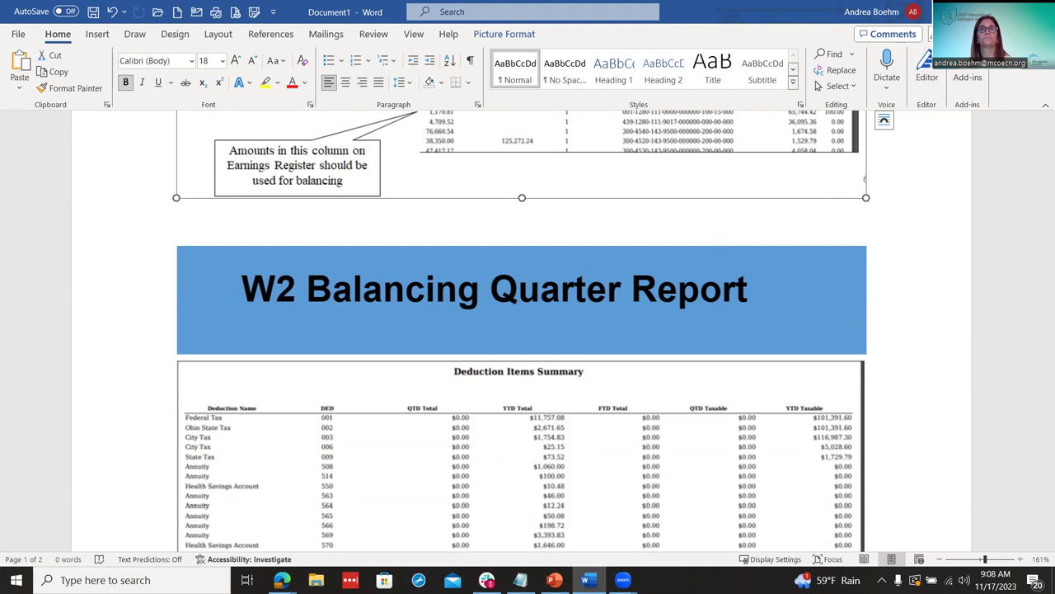
# Switch to the W2 Report PDF in the browser and review the Report Summary amounts used for balancing.
pyautogui.hotkey('alt', 'Tab')
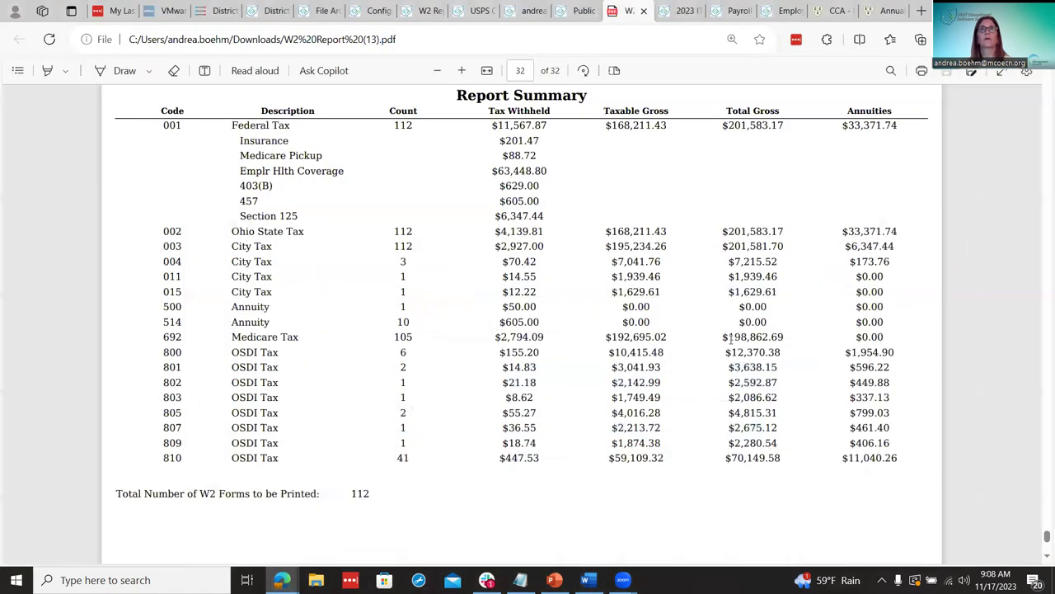
pyautogui.scroll(3, 728, 340)
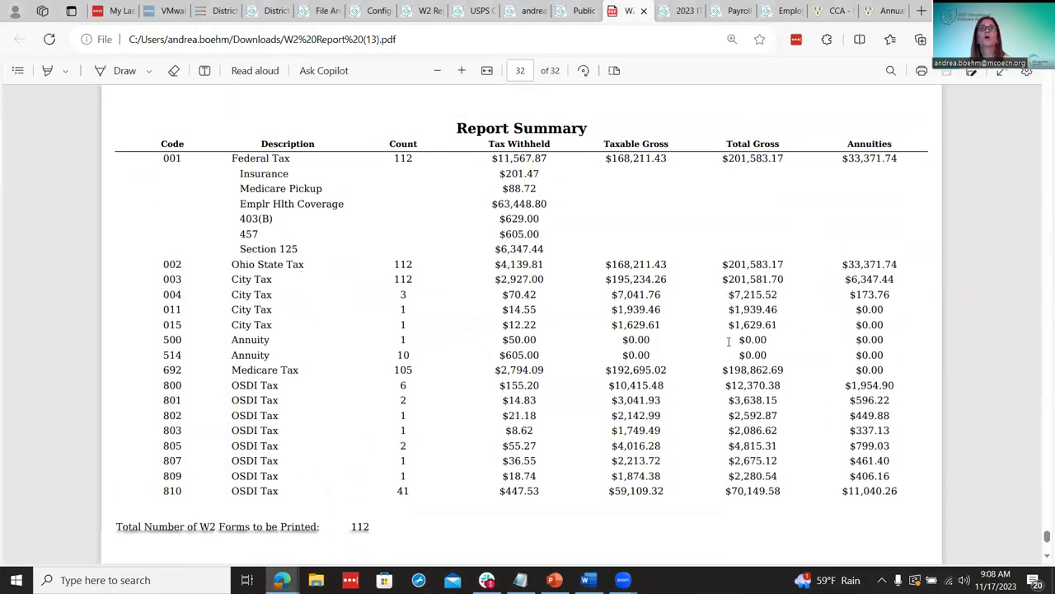
pyautogui.scroll(-4, 729, 340)
pyautogui.scroll(2, 723, 344)
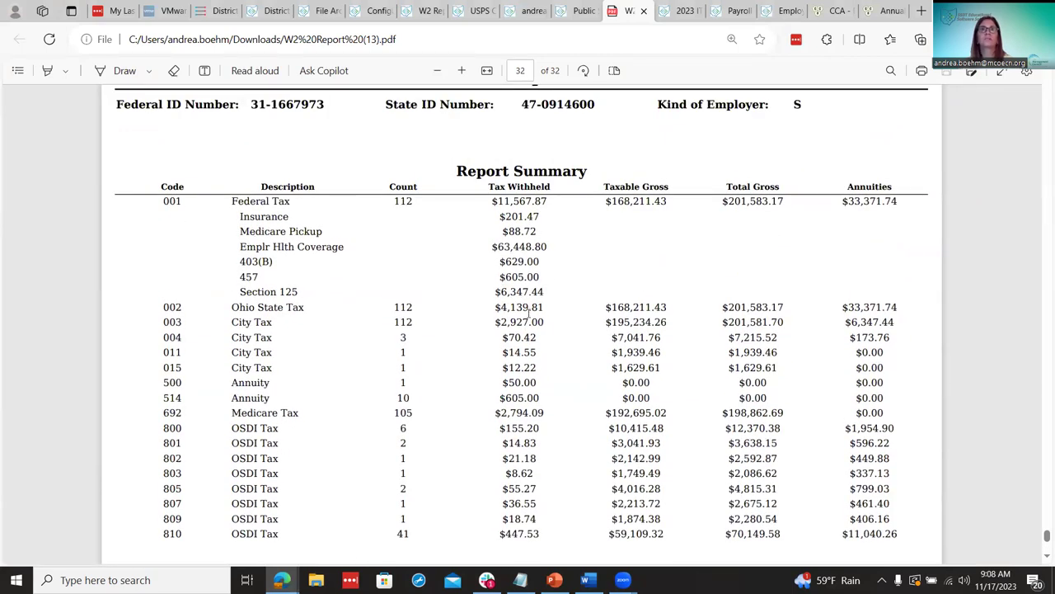
pyautogui.scroll(7, 528, 312)
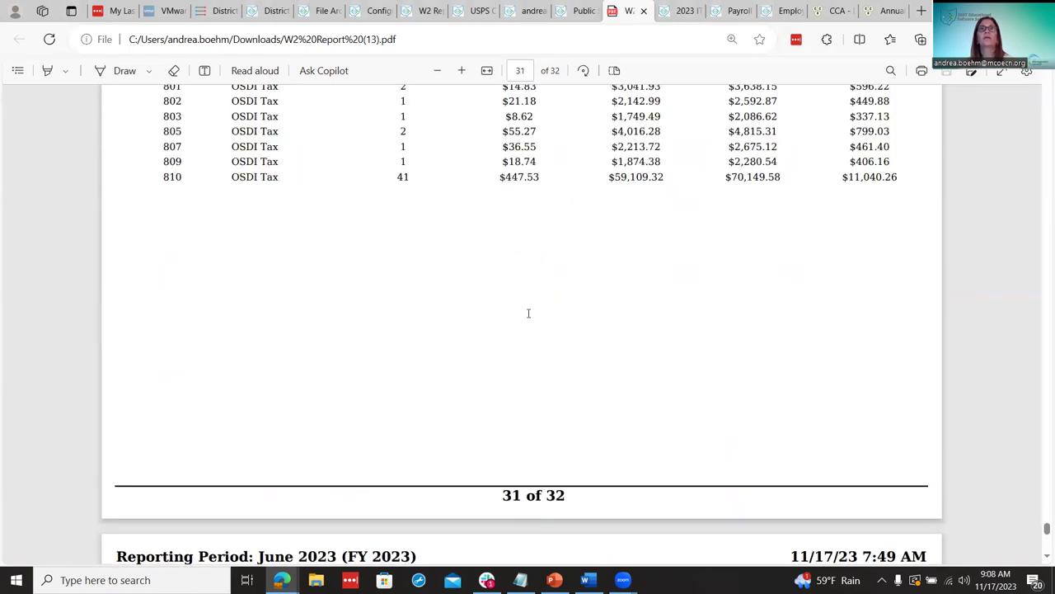
# Return to the USPS Calendar Year-End Closing Checklist and read step 40 and its note on balancing the W2 Report.
pyautogui.click(575, 8)
pyautogui.click(530, 11)
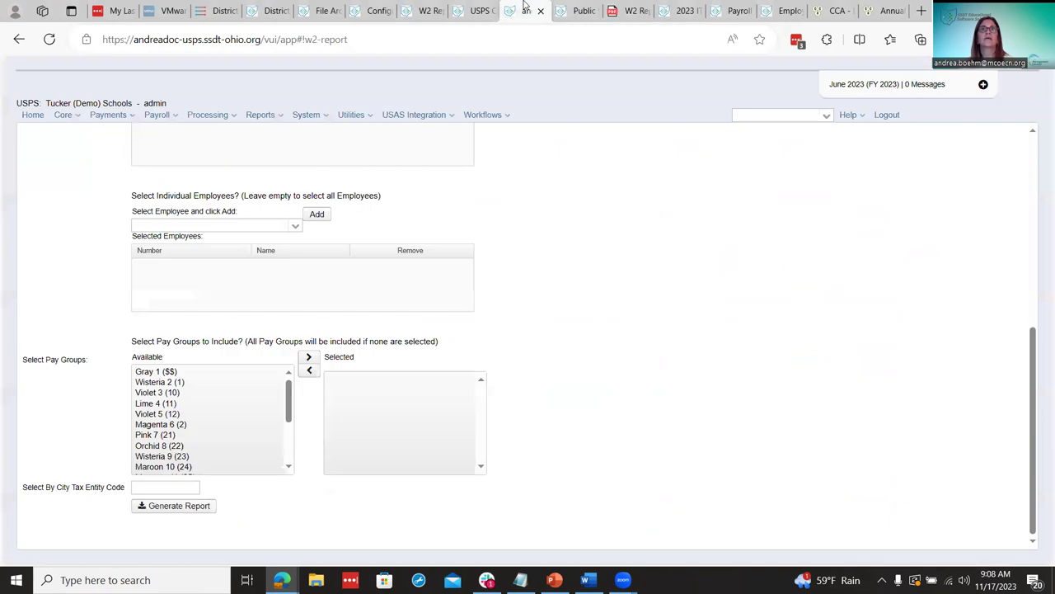
pyautogui.click(486, 9)
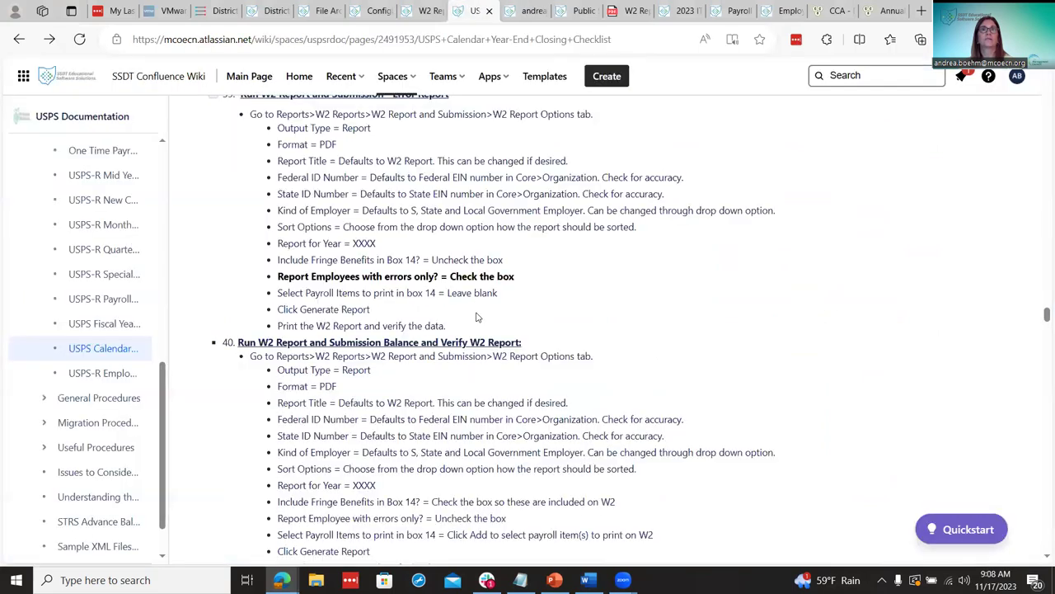
pyautogui.scroll(-2, 664, 382)
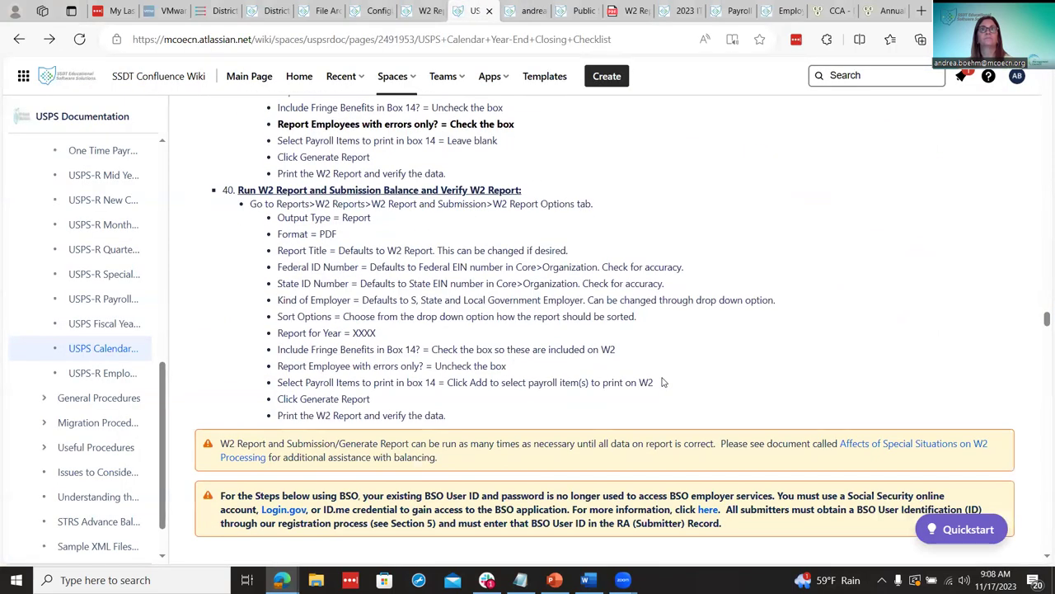
pyautogui.scroll(-1, 664, 382)
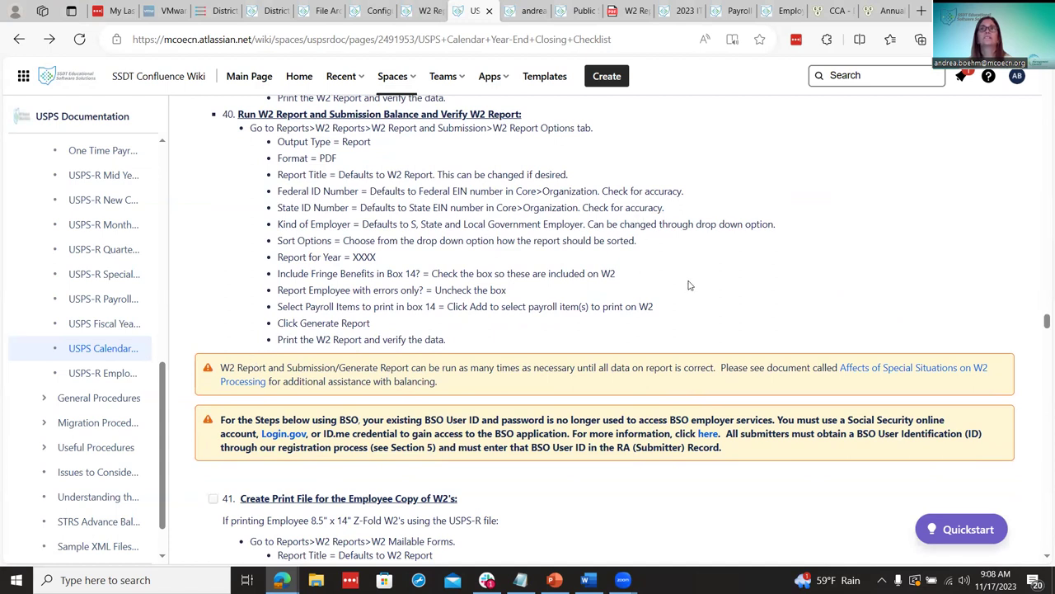
# From the 2023 ITC Calendar Year End Meeting page, open Affects of Special W2 Situations on Processing and read its introductory balancing note.
pyautogui.click(683, 10)
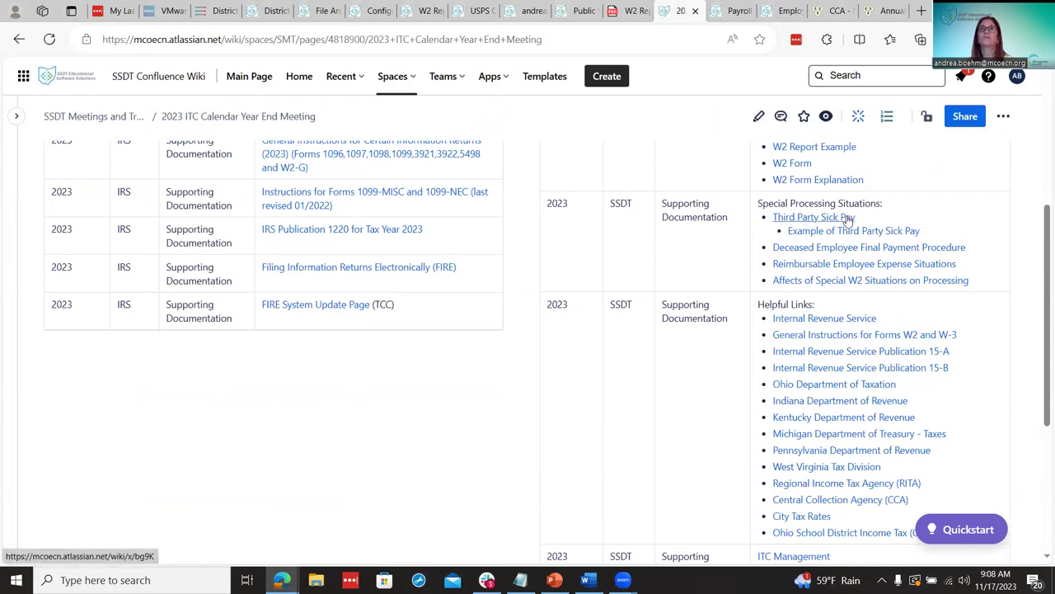
pyautogui.click(814, 281)
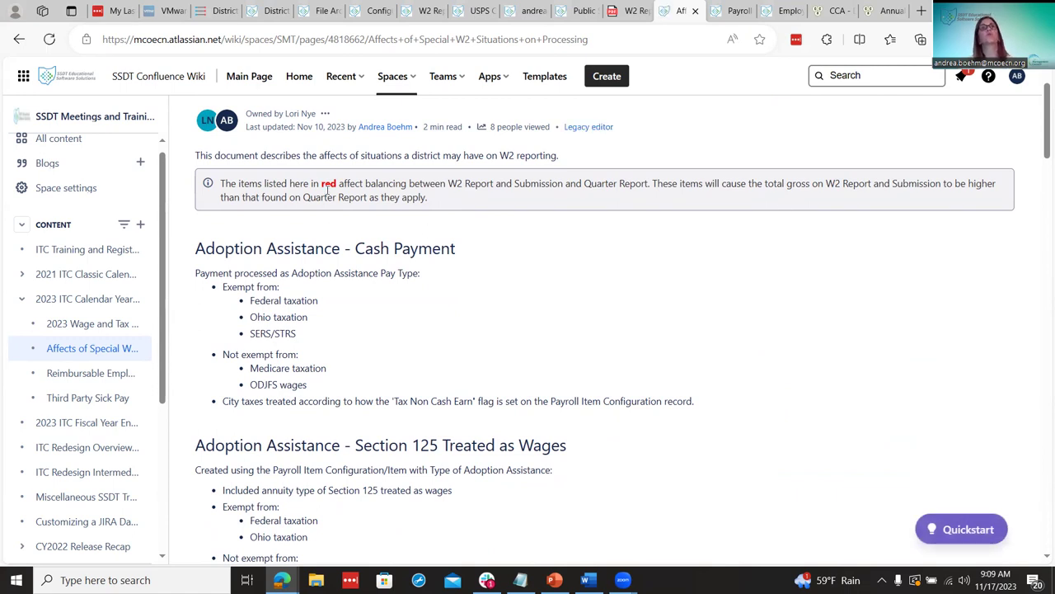
pyautogui.scroll(-10, 380, 392)
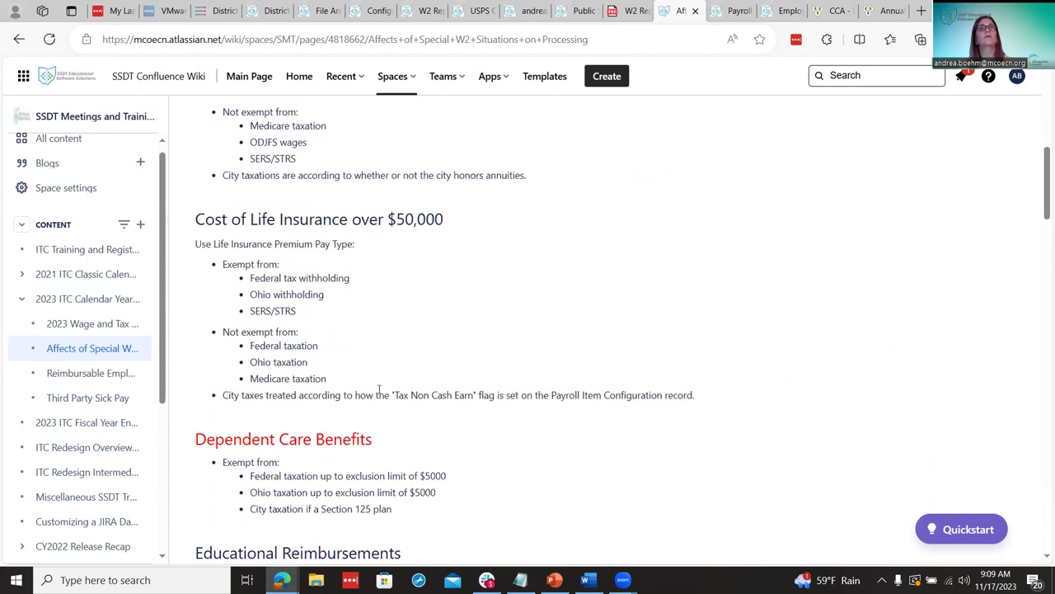
pyautogui.scroll(10, 542, 408)
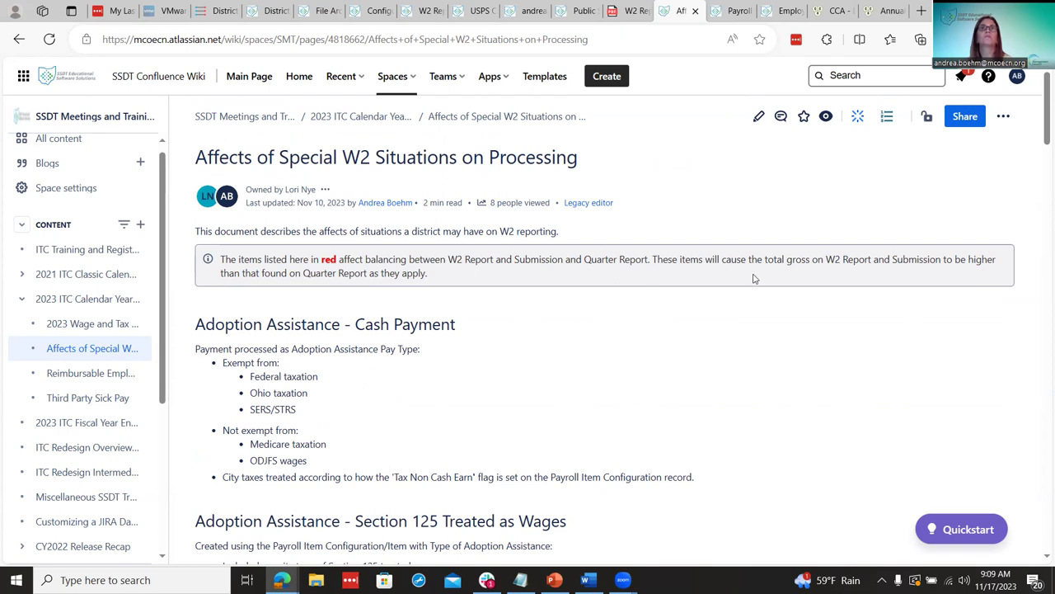
# Examine which special situations are marked red as affecting W2 and Quarter Report balancing, and return to the meeting page.
pyautogui.scroll(-6, 641, 379)
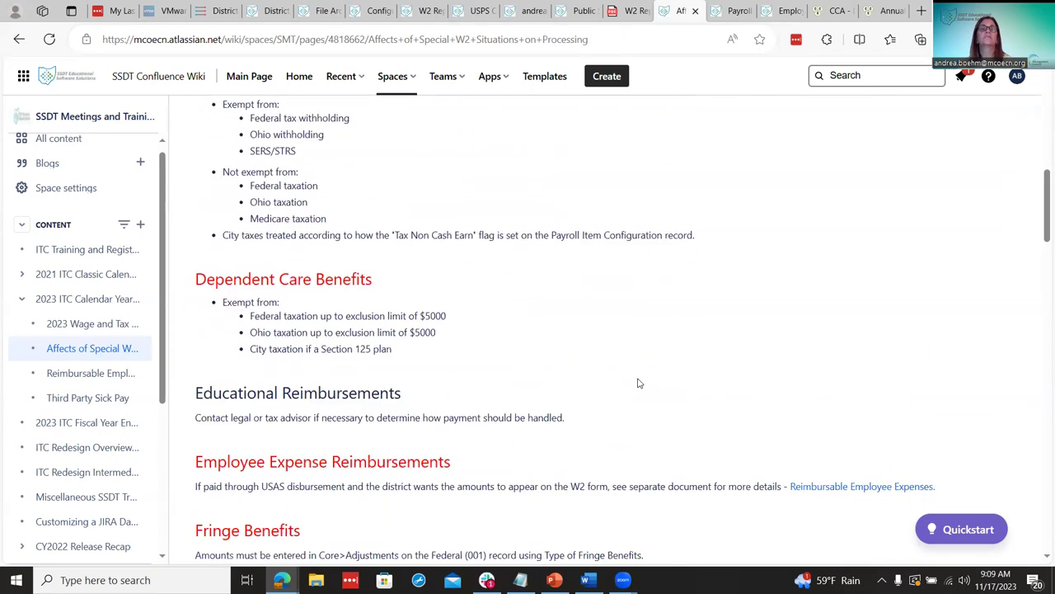
pyautogui.scroll(-4, 638, 383)
pyautogui.scroll(3, 624, 377)
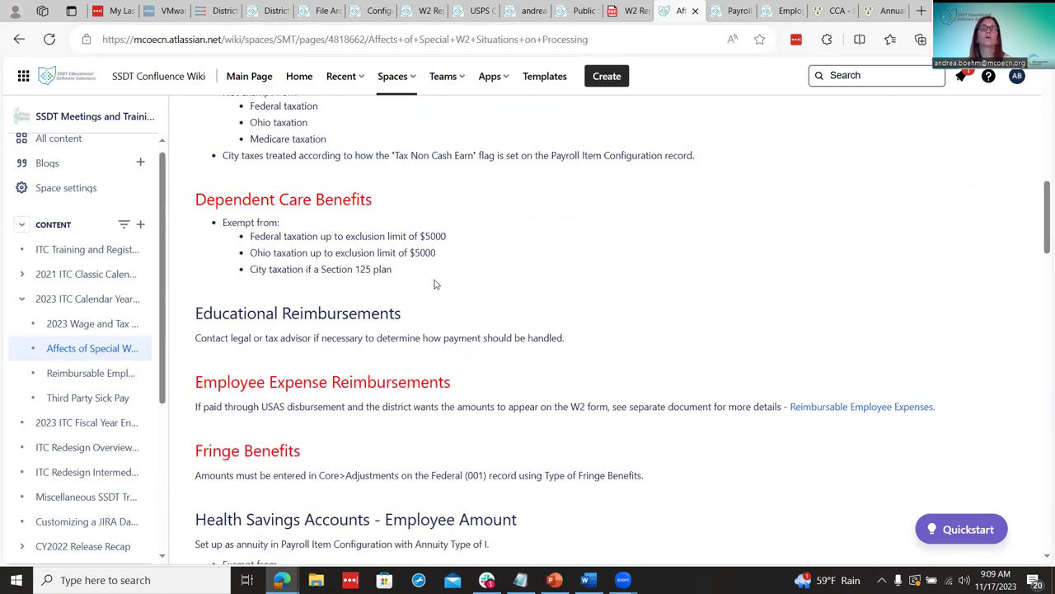
pyautogui.scroll(10, 486, 382)
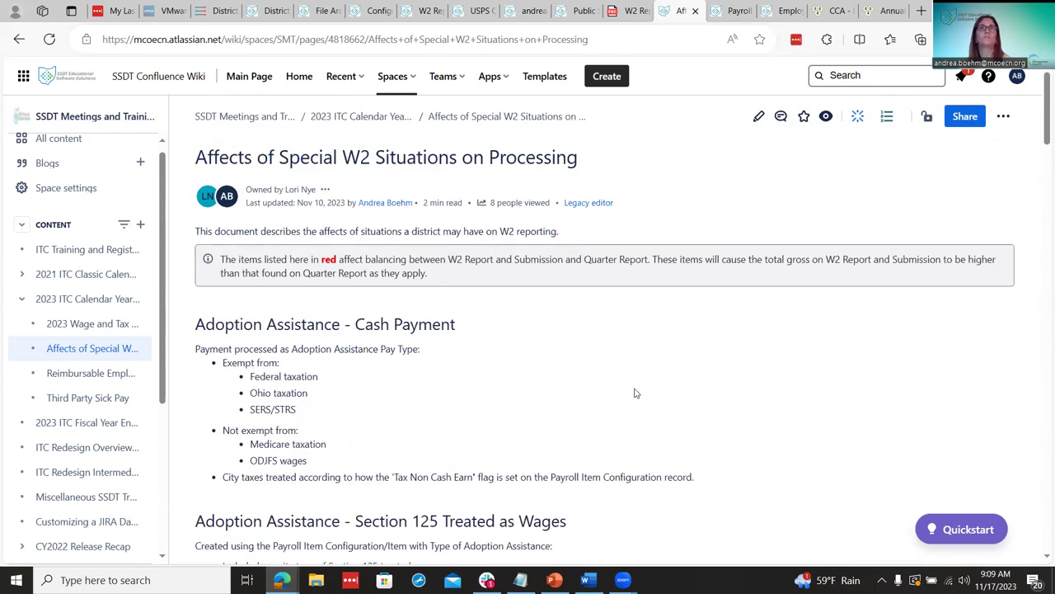
pyautogui.scroll(-10, 634, 394)
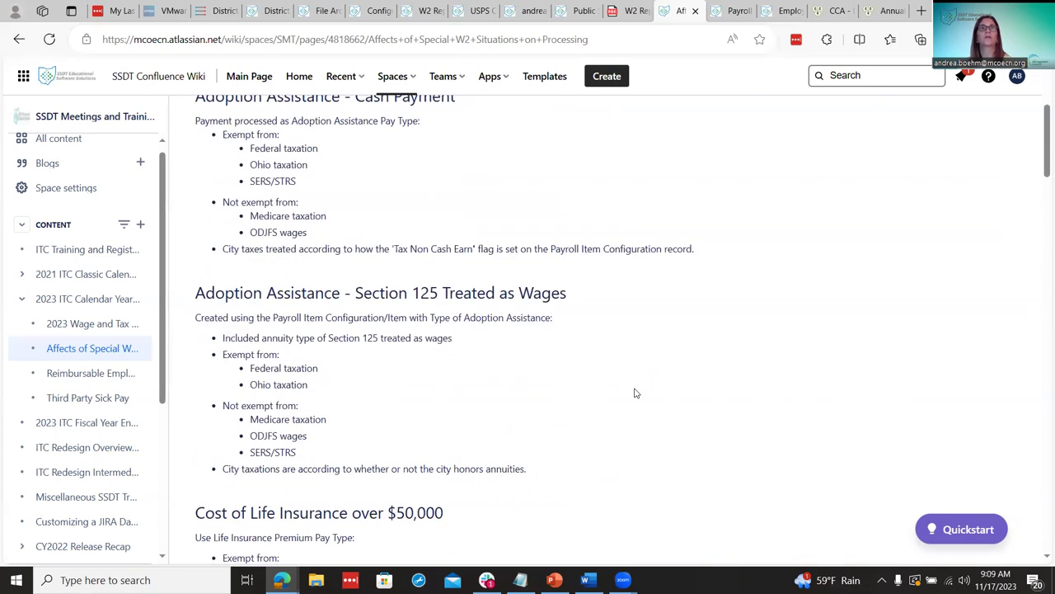
pyautogui.scroll(-10, 631, 394)
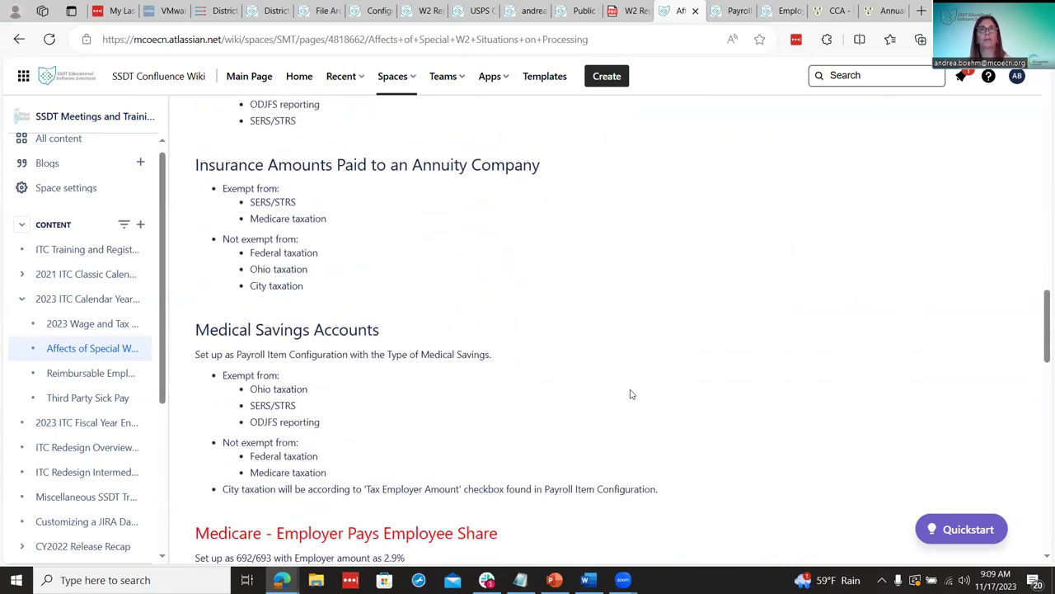
pyautogui.click(20, 43)
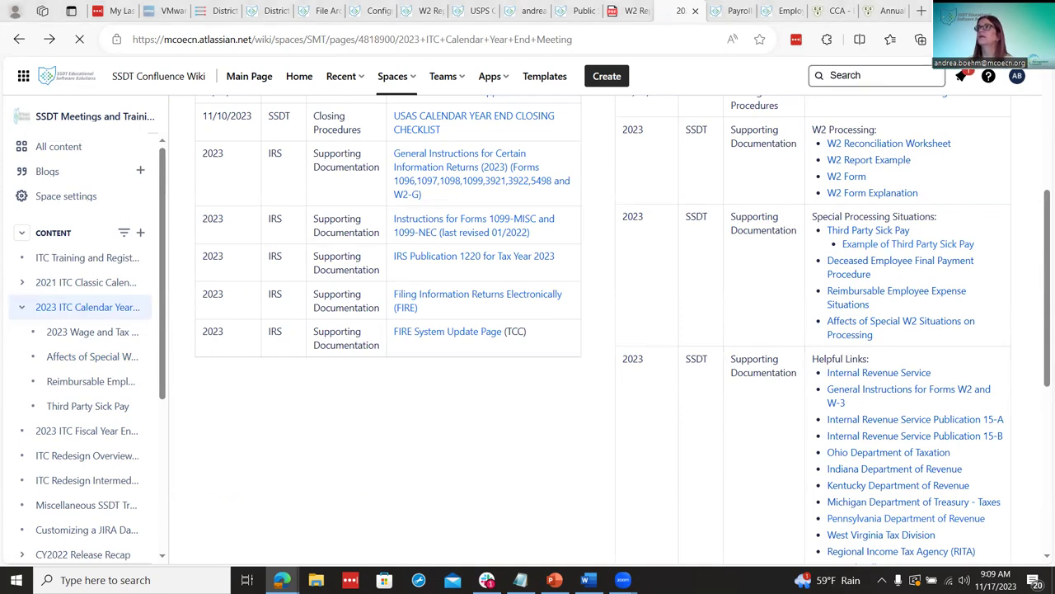
# Switch back to the USPS Calendar Year-End Closing Checklist and read the notice about BSO account access below step 40.
pyautogui.click(469, 17)
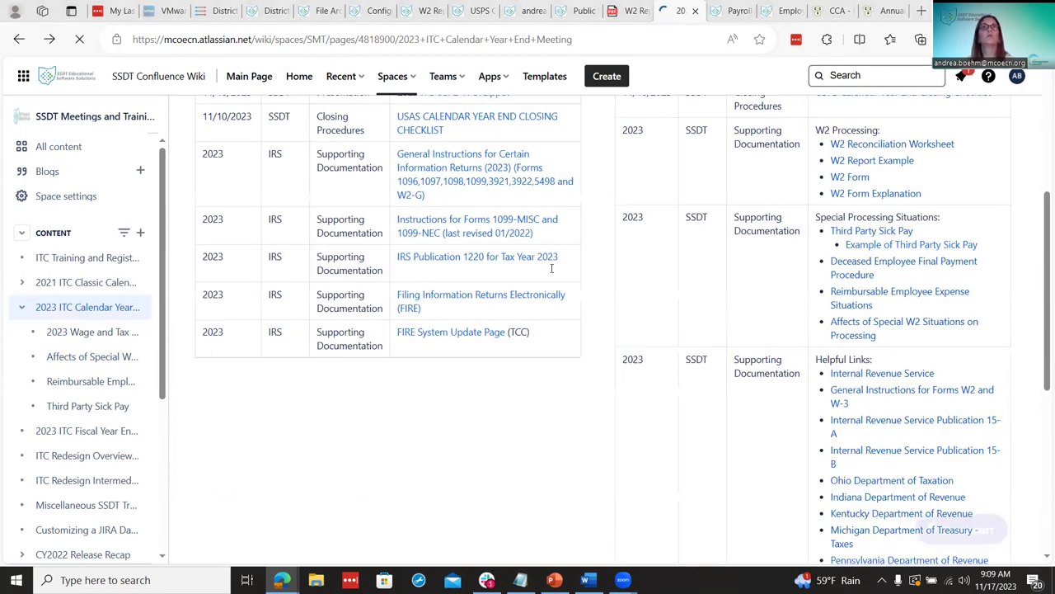
pyautogui.scroll(-2, 517, 308)
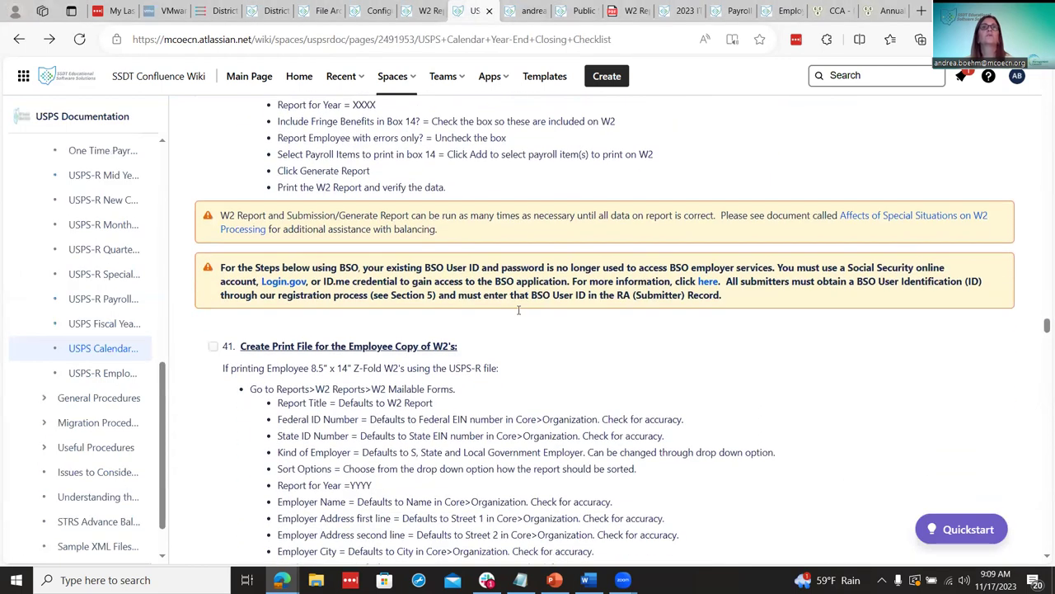
pyautogui.scroll(-1, 353, 284)
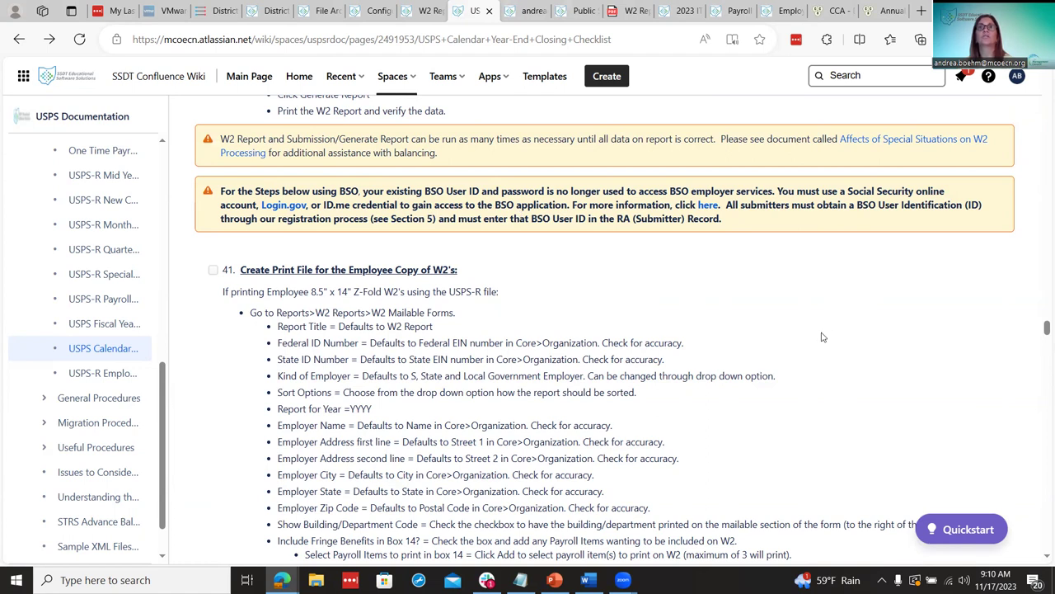
# Read checklist step 41 on creating the employee W2 print file, including the W2 Mailable Forms options and output file handling.
pyautogui.scroll(-1, 825, 343)
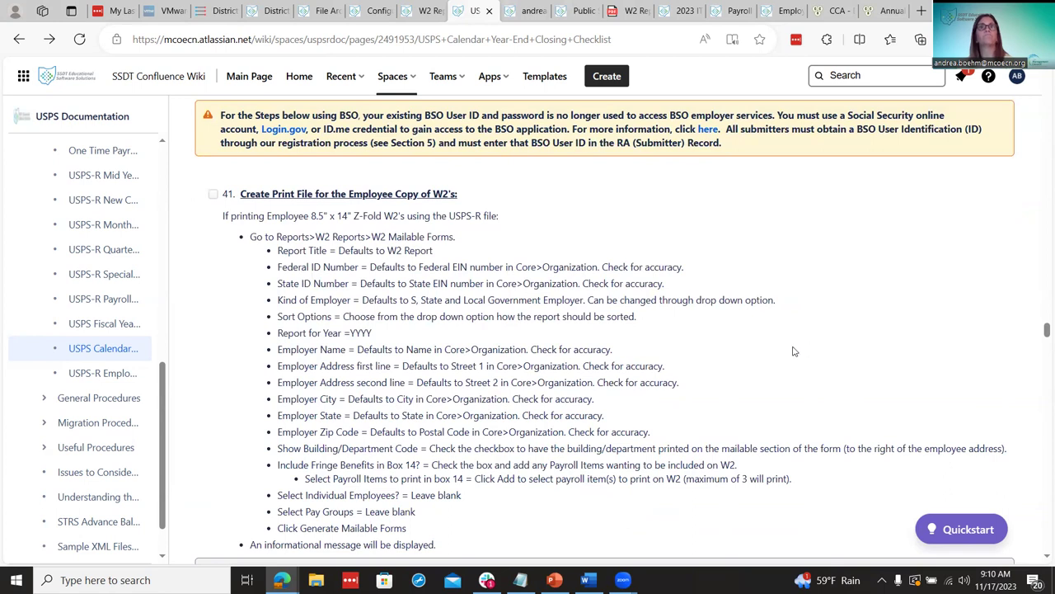
pyautogui.scroll(-1, 785, 365)
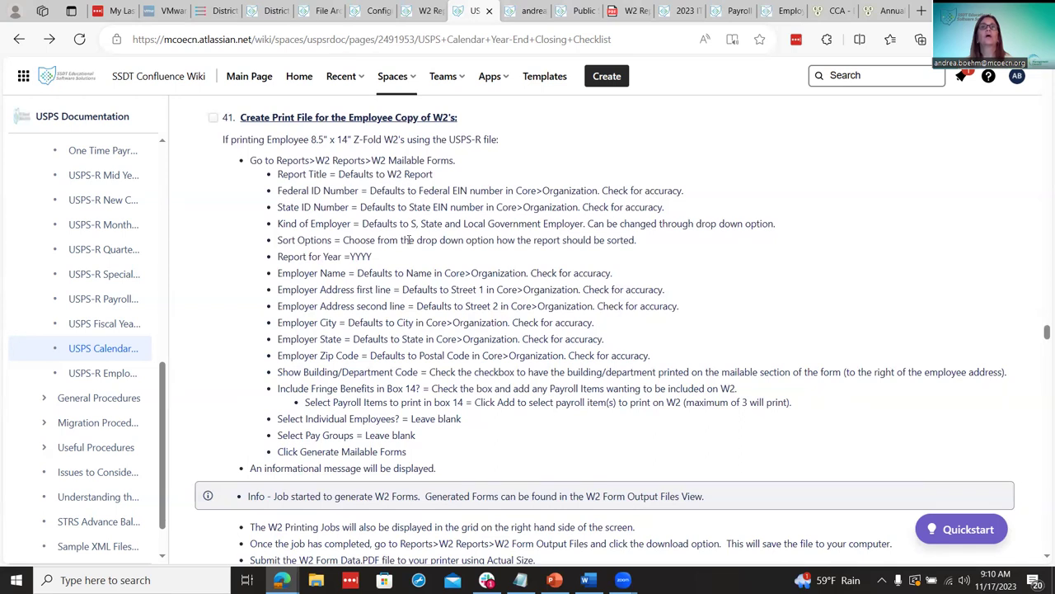
pyautogui.scroll(-1, 427, 288)
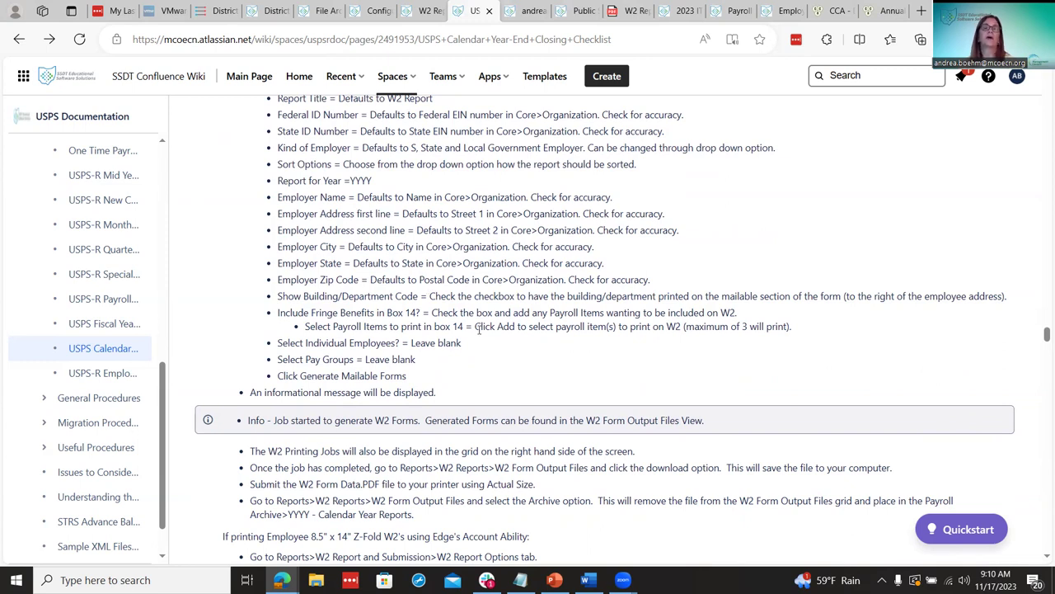
pyautogui.scroll(-2, 479, 330)
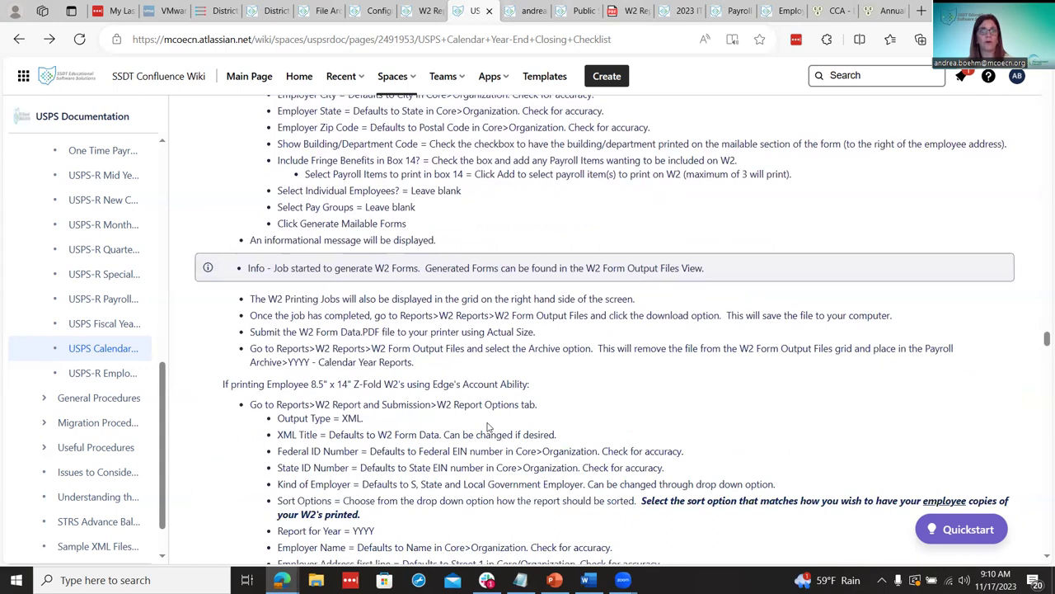
pyautogui.scroll(4, 487, 426)
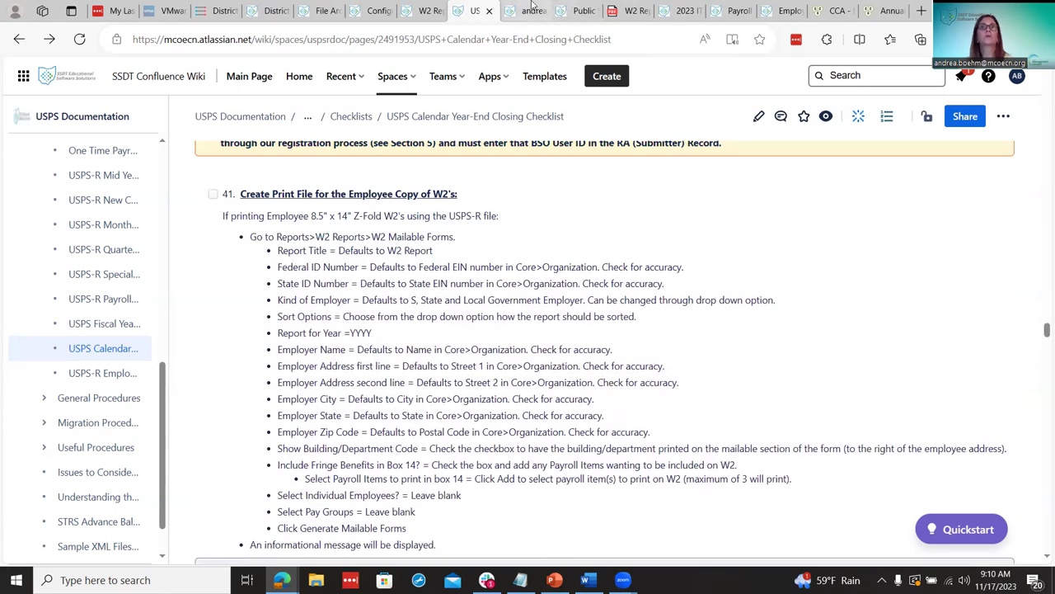
pyautogui.scroll(-2, 497, 350)
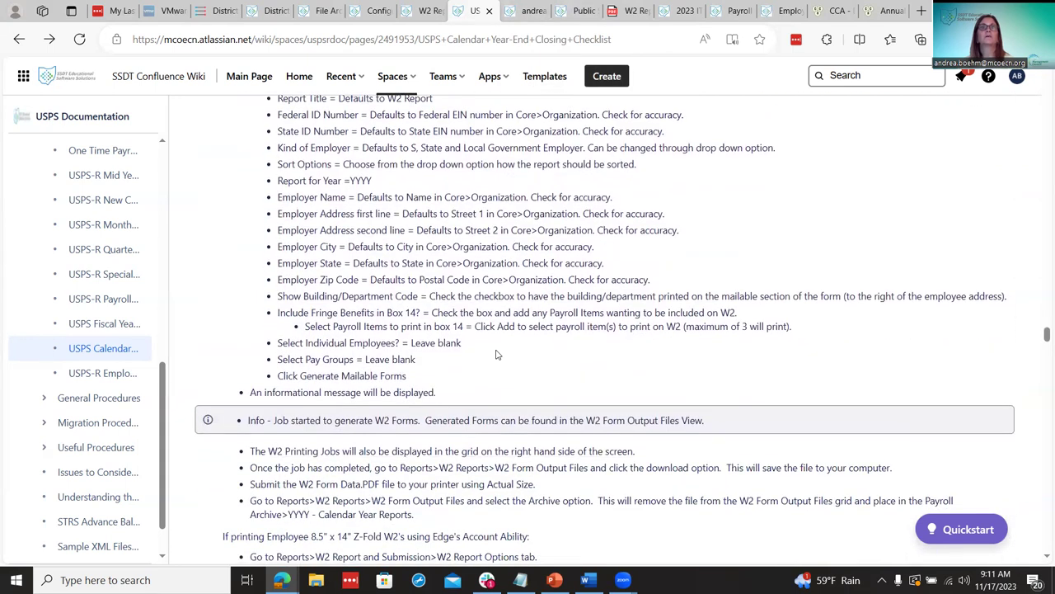
pyautogui.scroll(1, 497, 352)
pyautogui.scroll(1, 497, 349)
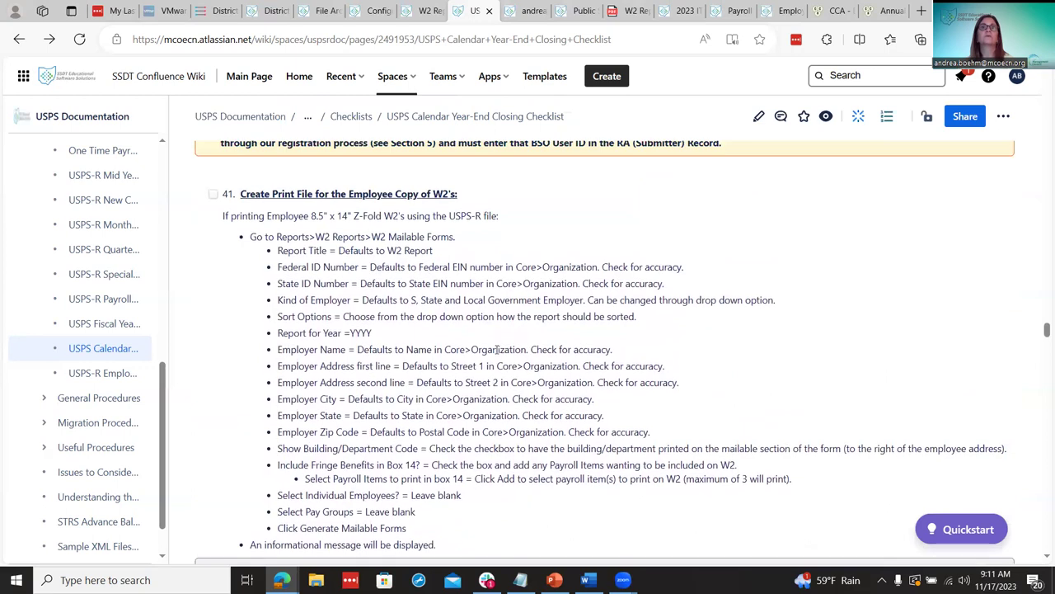
# Switch to the USPS application and open the W2 Mailable Forms report from the W2 Reports group.
pyautogui.click(528, 11)
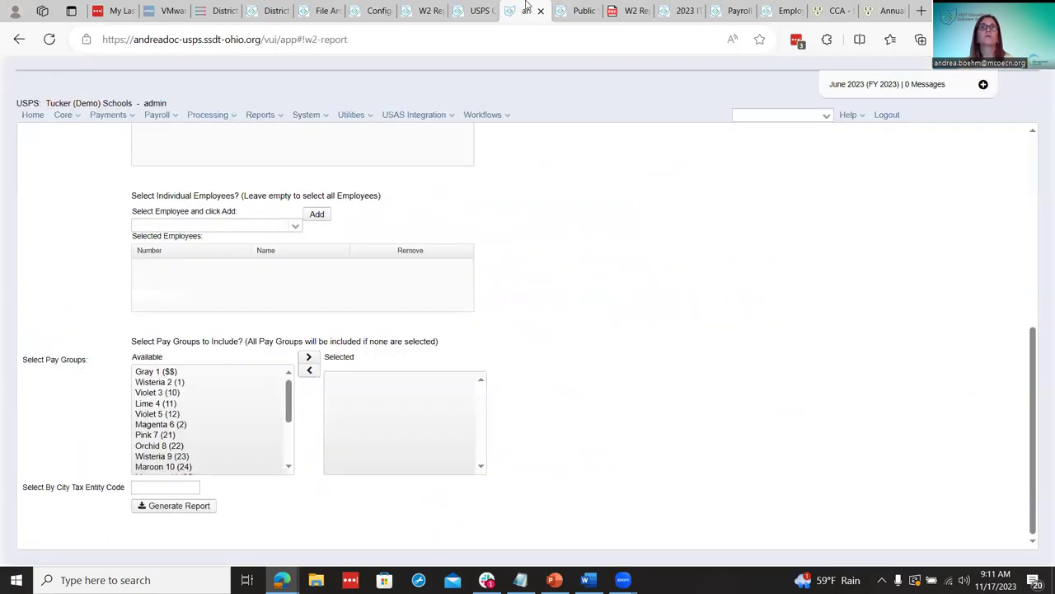
pyautogui.click(273, 116)
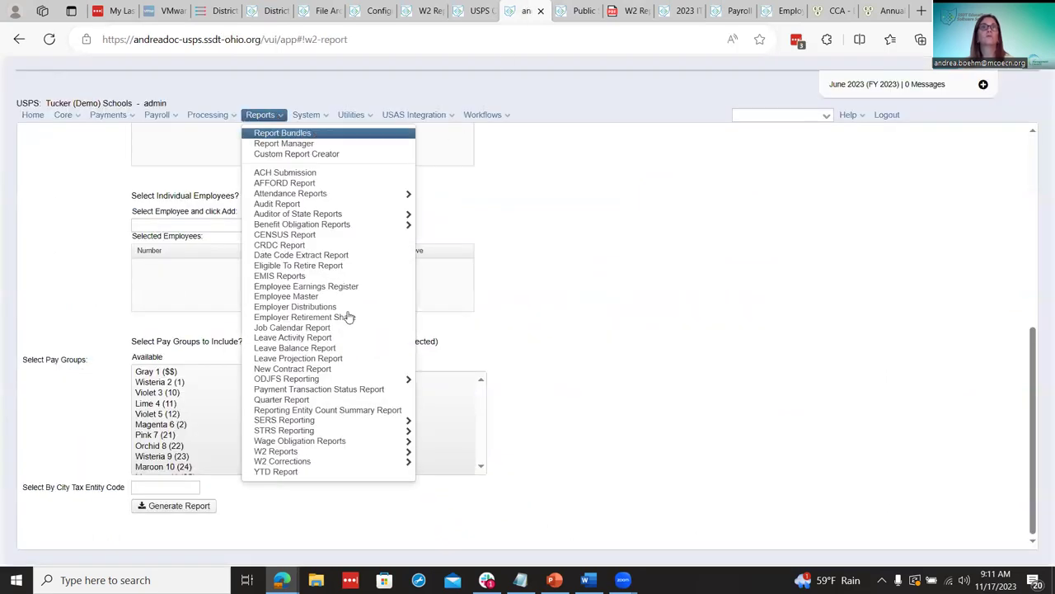
pyautogui.moveTo(396, 452)
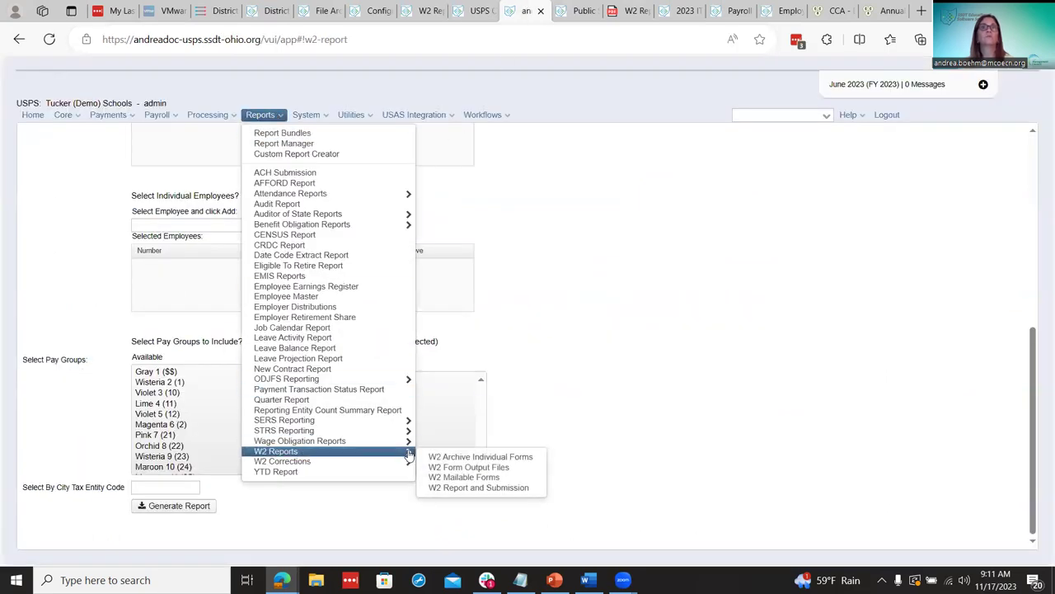
pyautogui.click(446, 485)
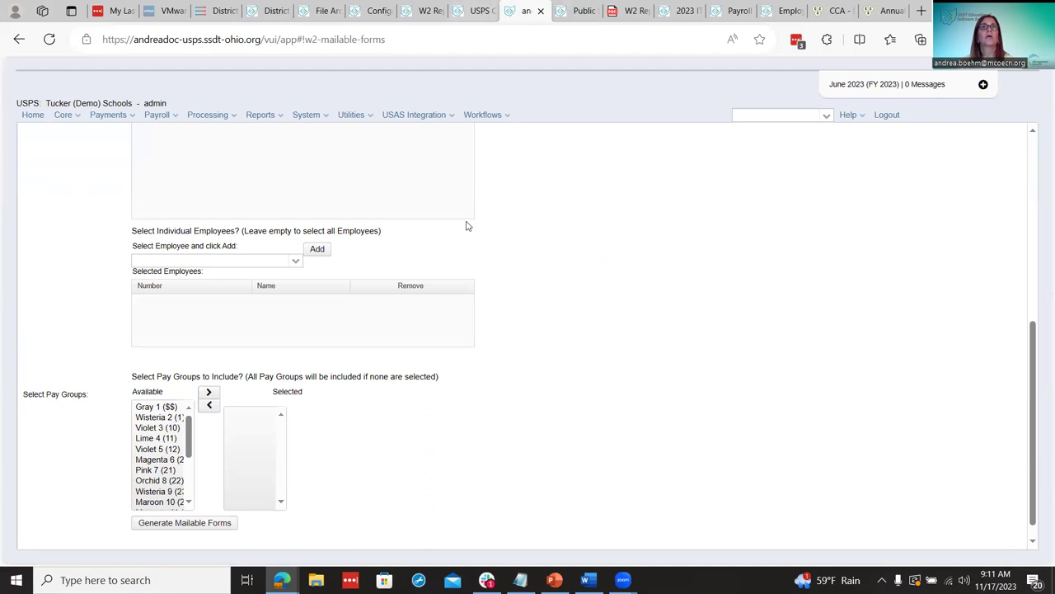
pyautogui.scroll(5, 467, 223)
pyautogui.click(466, 10)
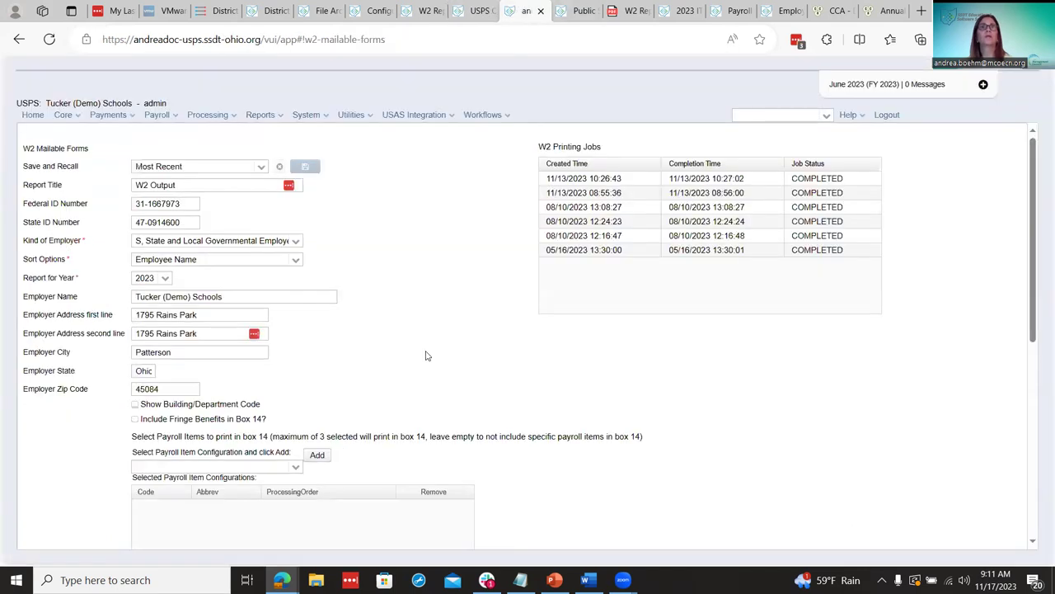
pyautogui.click(526, 11)
# Review the available sort options for the mailable forms and choose Employee Name.
pyautogui.click(295, 261)
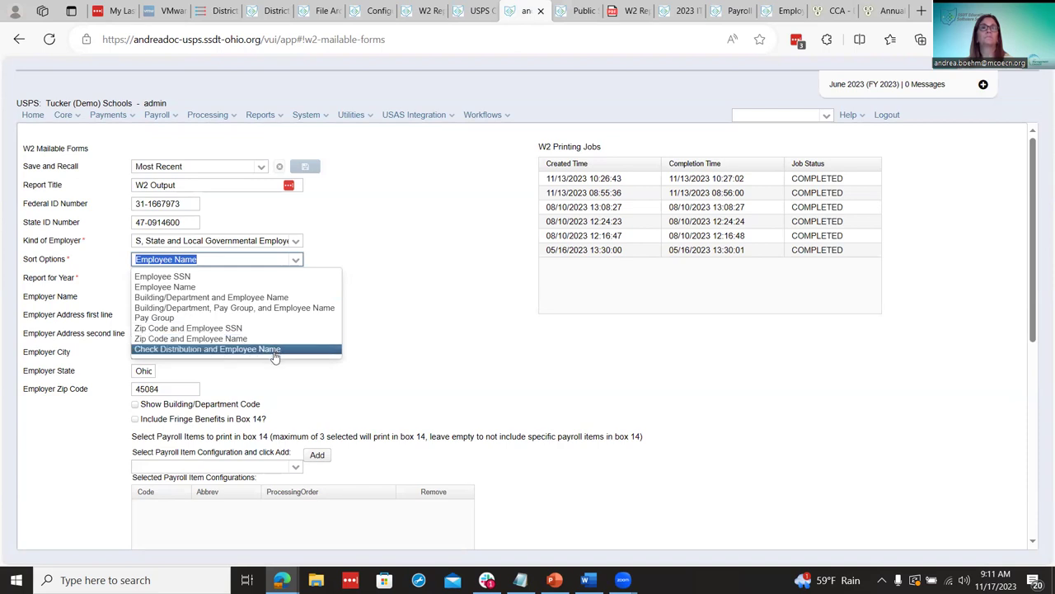
pyautogui.press('Up')
pyautogui.press('Up')
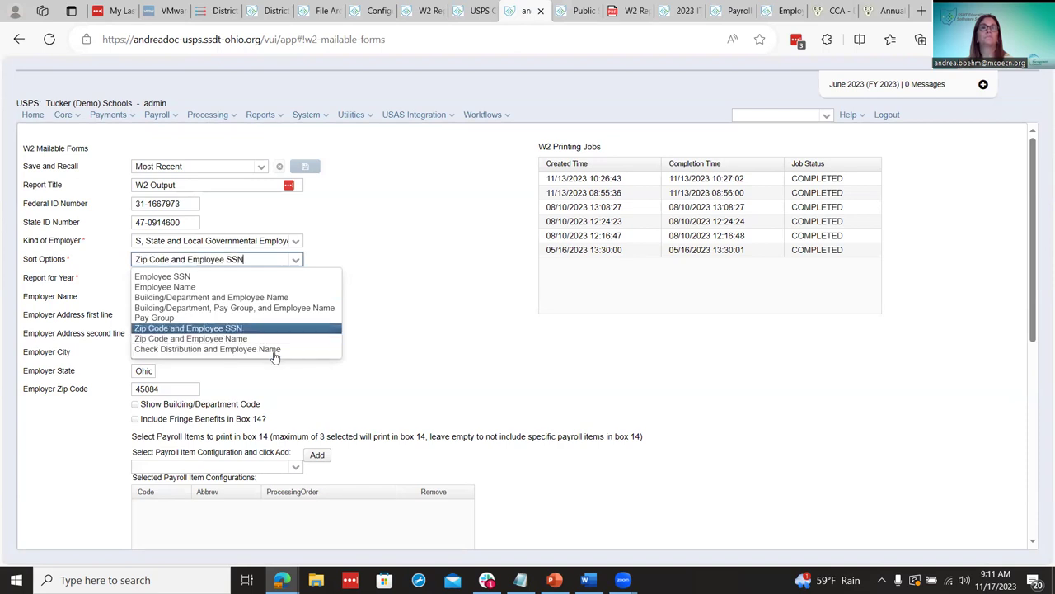
pyautogui.click(193, 287)
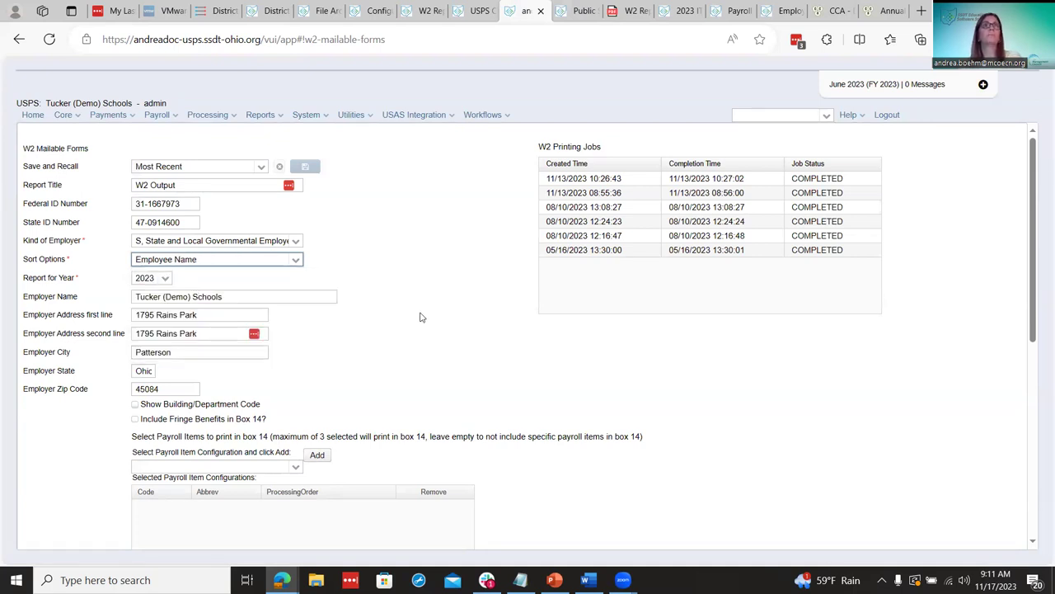
# Enable Show Building/Department Code and Include Fringe Benefits in Box 14 for the mailable forms.
pyautogui.scroll(-1, 379, 381)
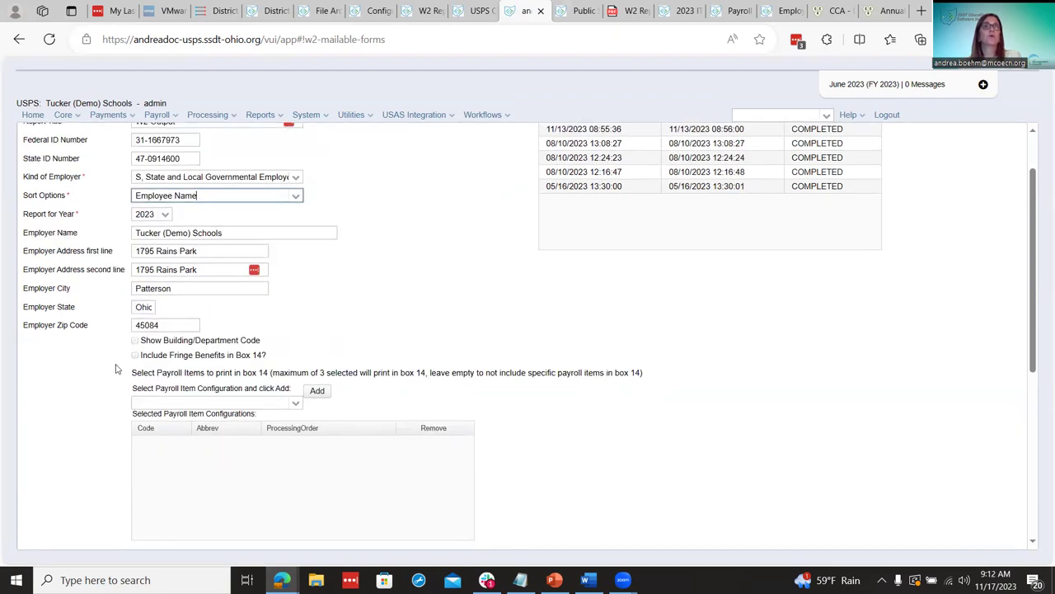
pyautogui.scroll(-1, 116, 371)
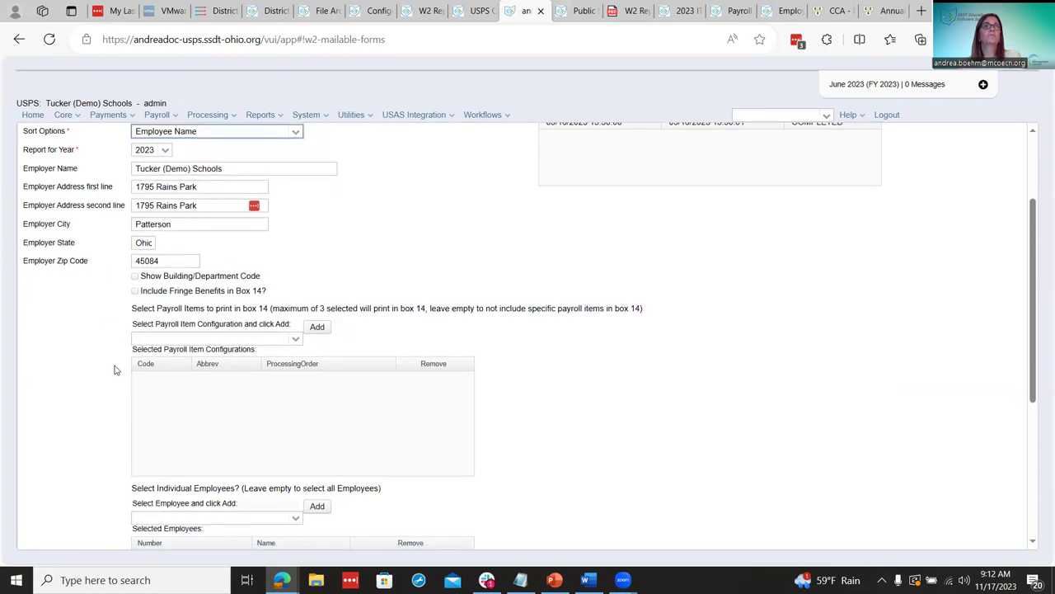
pyautogui.click(135, 277)
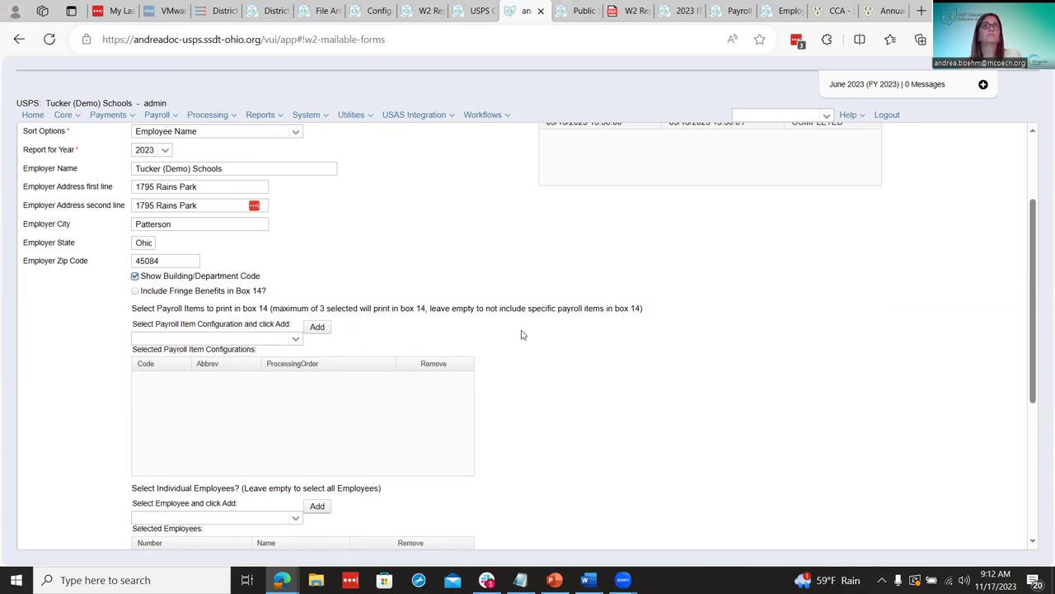
pyautogui.scroll(-1, 522, 335)
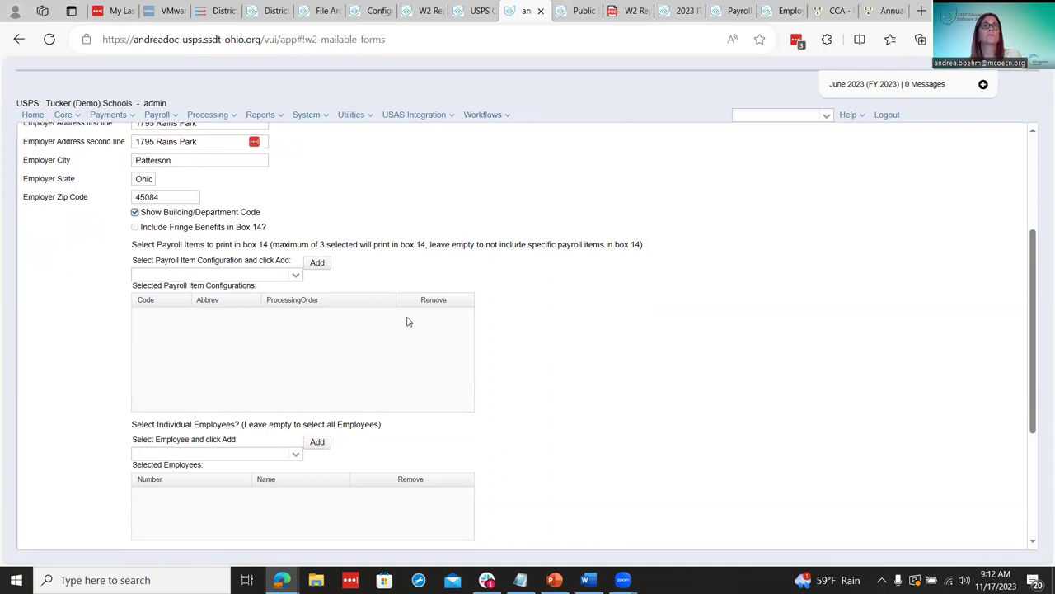
pyautogui.click(135, 227)
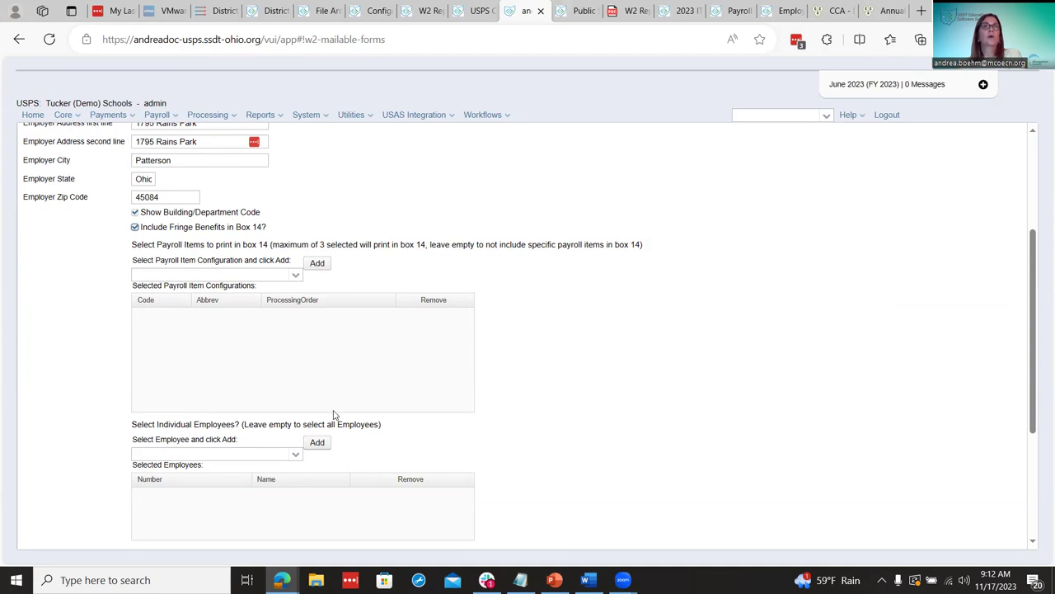
# Generate the mailable forms with no individual employees or pay groups selected, and check the job in the W2 Printing Jobs grid.
pyautogui.scroll(-1, 333, 415)
pyautogui.scroll(-2, 334, 414)
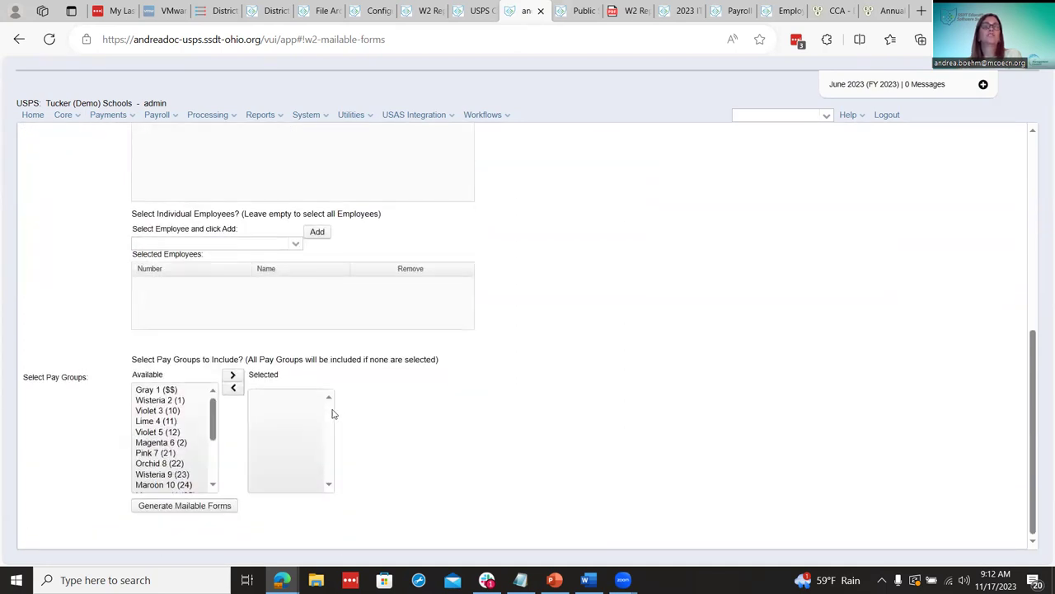
pyautogui.click(206, 511)
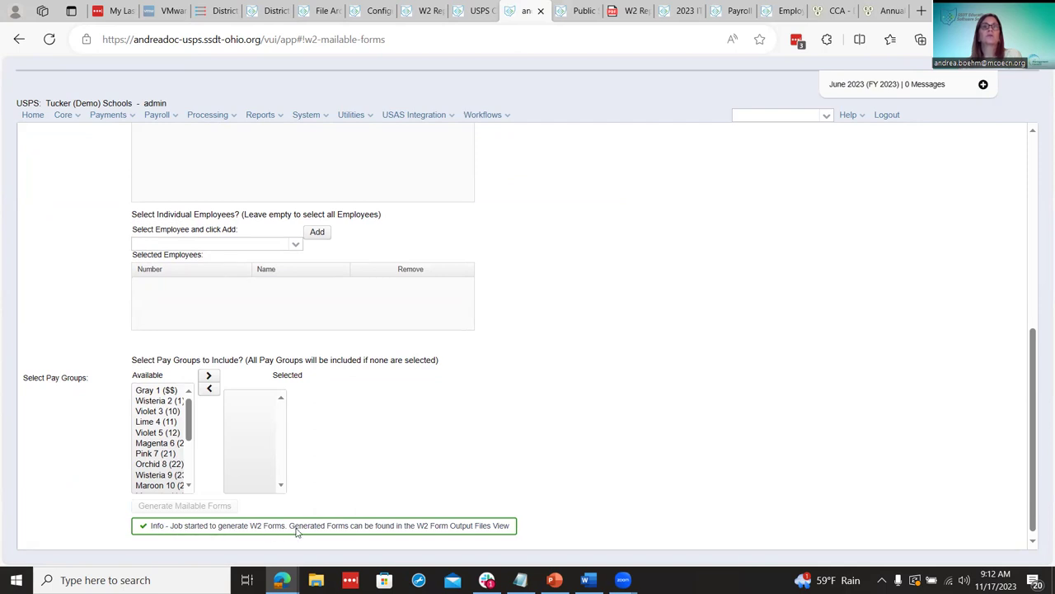
pyautogui.scroll(5, 540, 471)
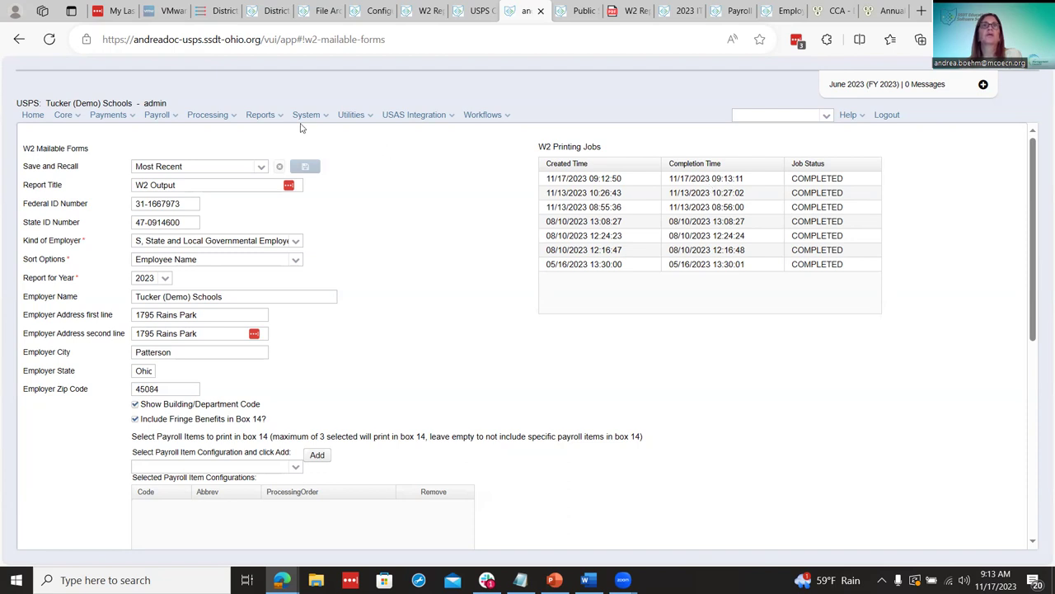
# Open W2 Form Output Files, download W2 Output mailable.zip, and open the downloaded archive.
pyautogui.click(259, 117)
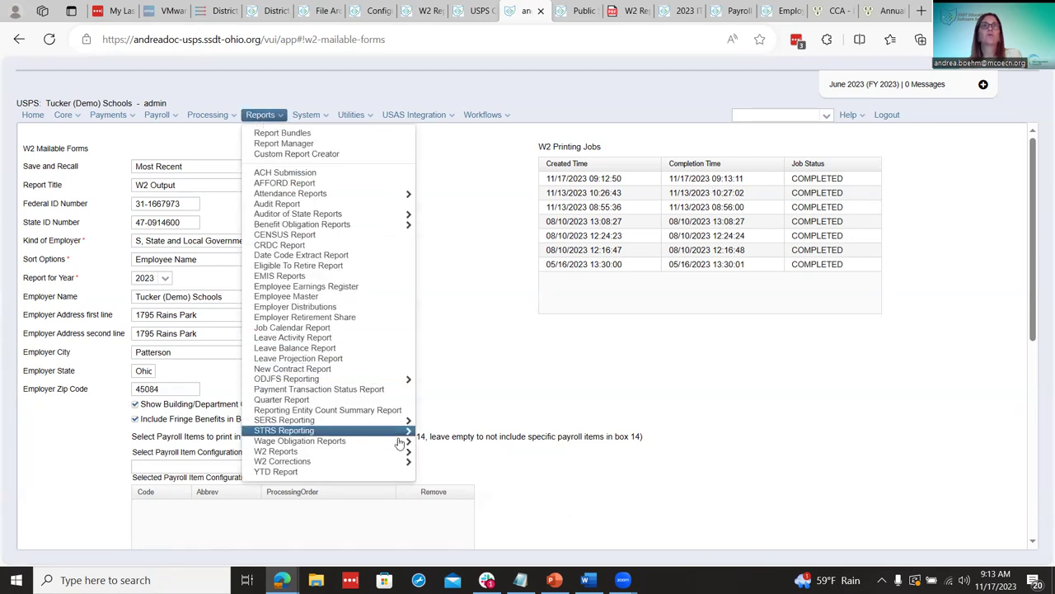
pyautogui.moveTo(409, 453)
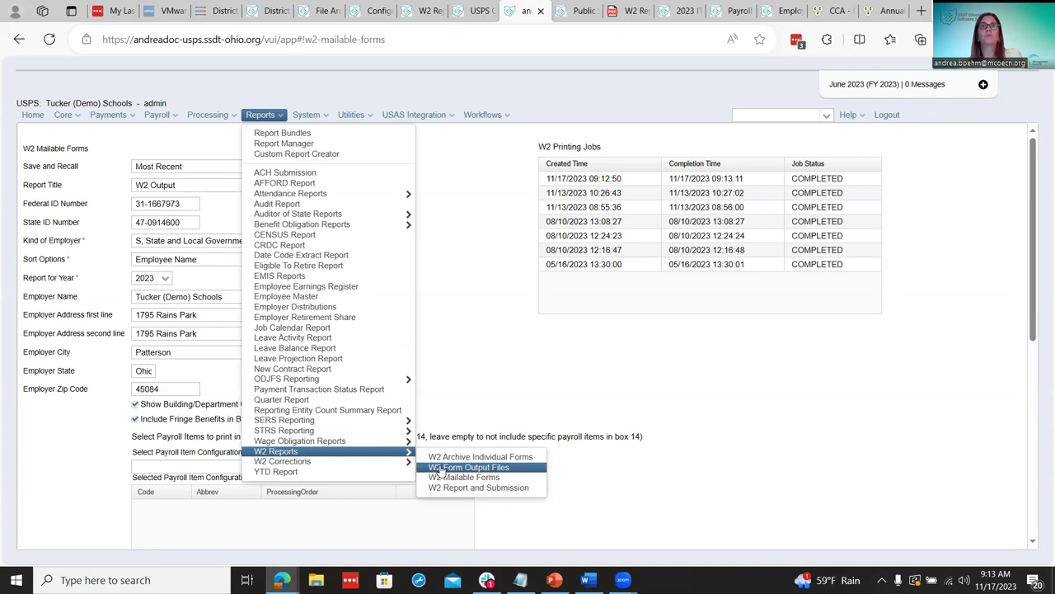
pyautogui.click(438, 470)
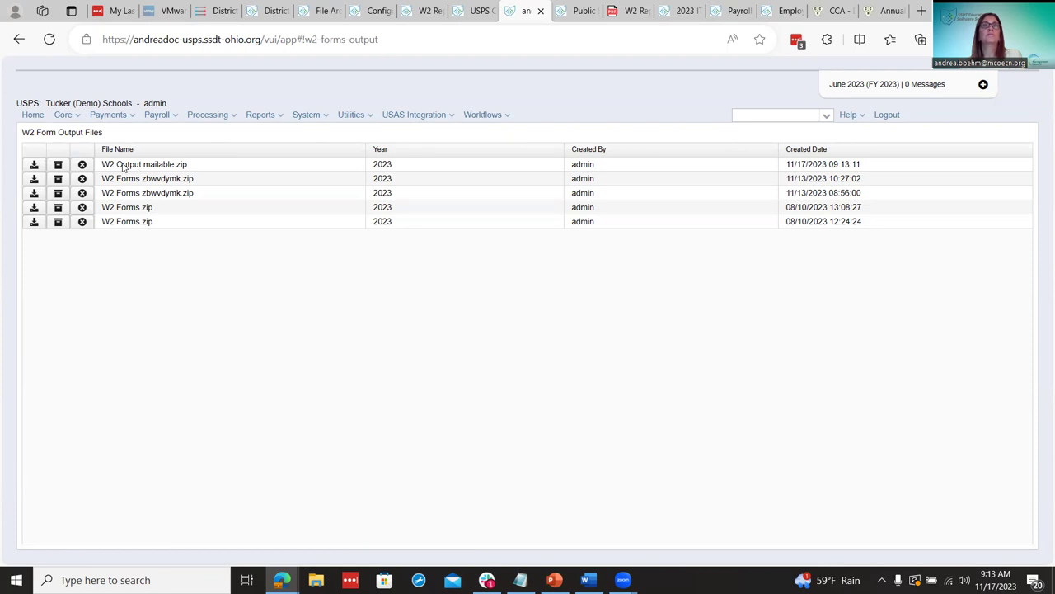
pyautogui.click(34, 166)
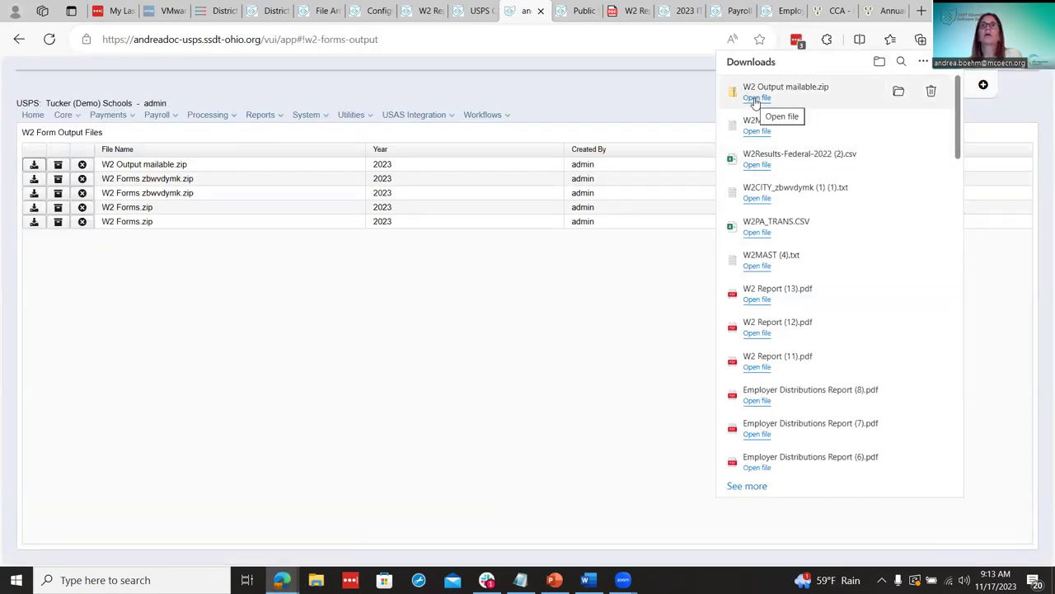
pyautogui.click(755, 98)
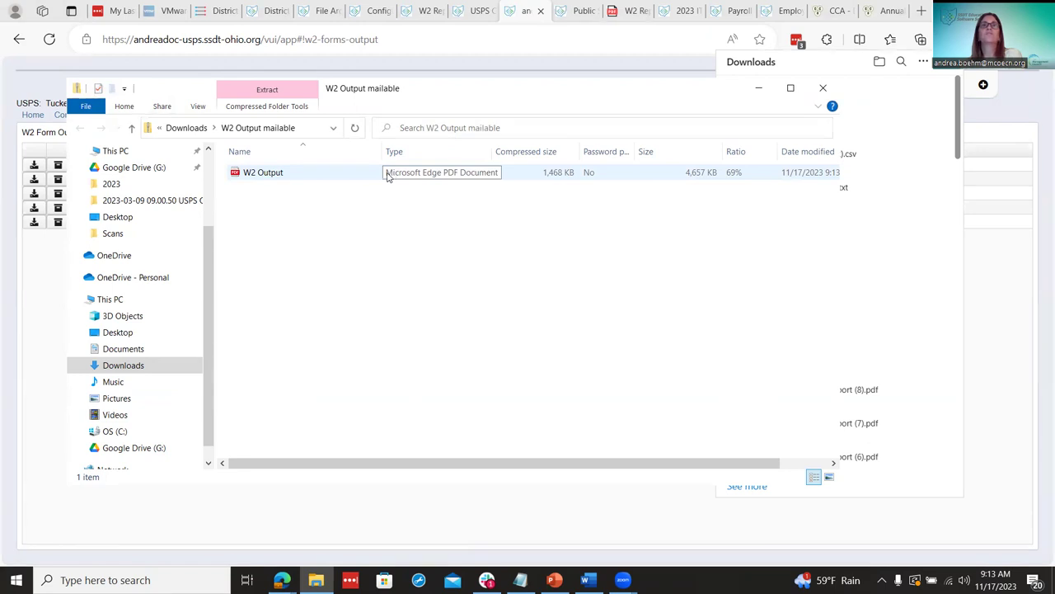
# Return to the USPS Calendar Year-End Closing Checklist and read the step 41 instructions on downloading, printing and archiving the W2 form file.
pyautogui.click(486, 10)
pyautogui.scroll(-2, 444, 232)
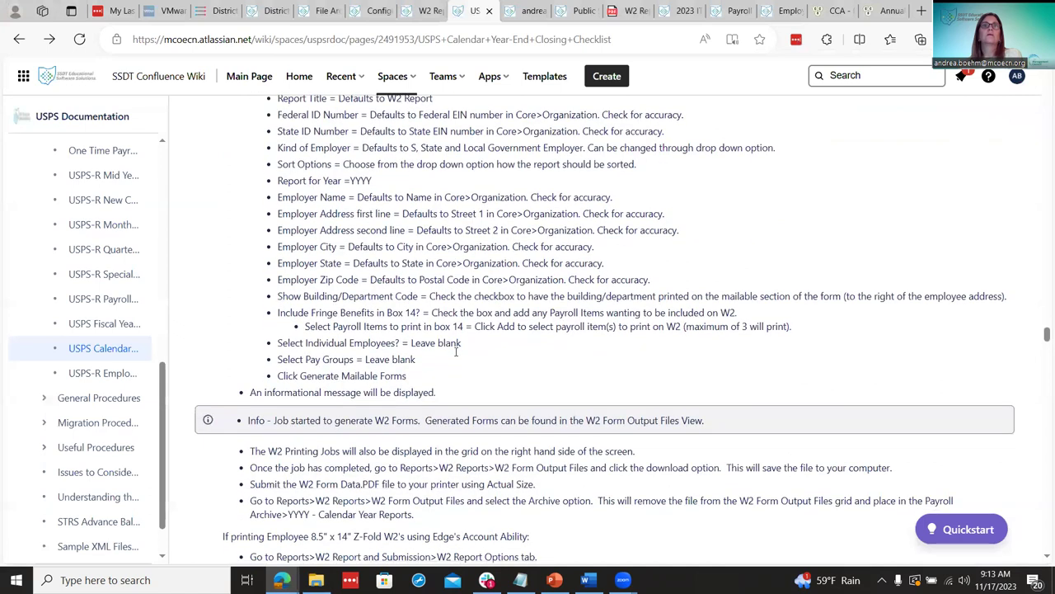
pyautogui.scroll(-1, 433, 344)
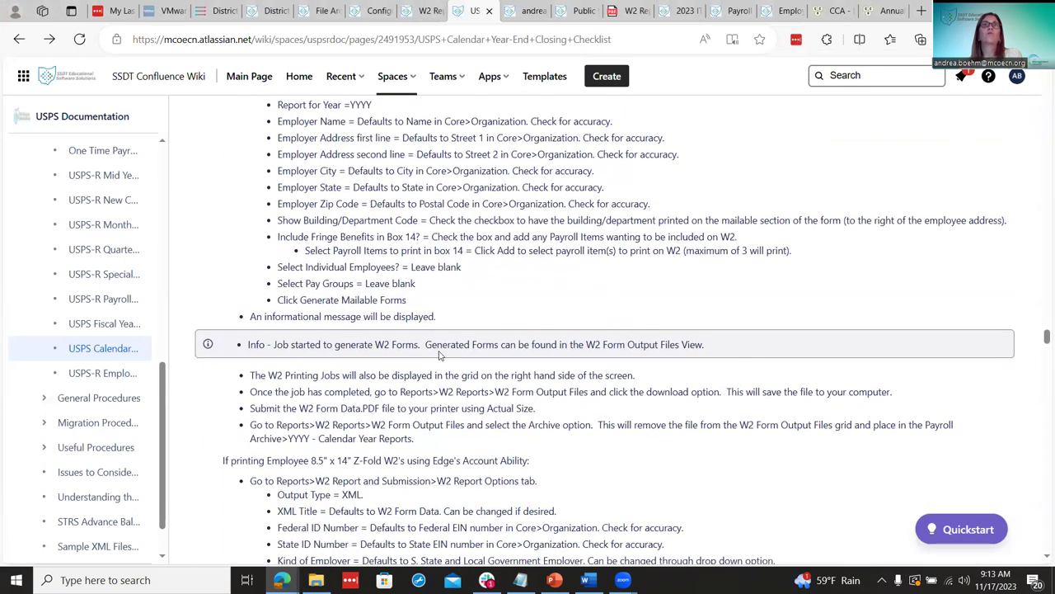
pyautogui.scroll(-1, 442, 367)
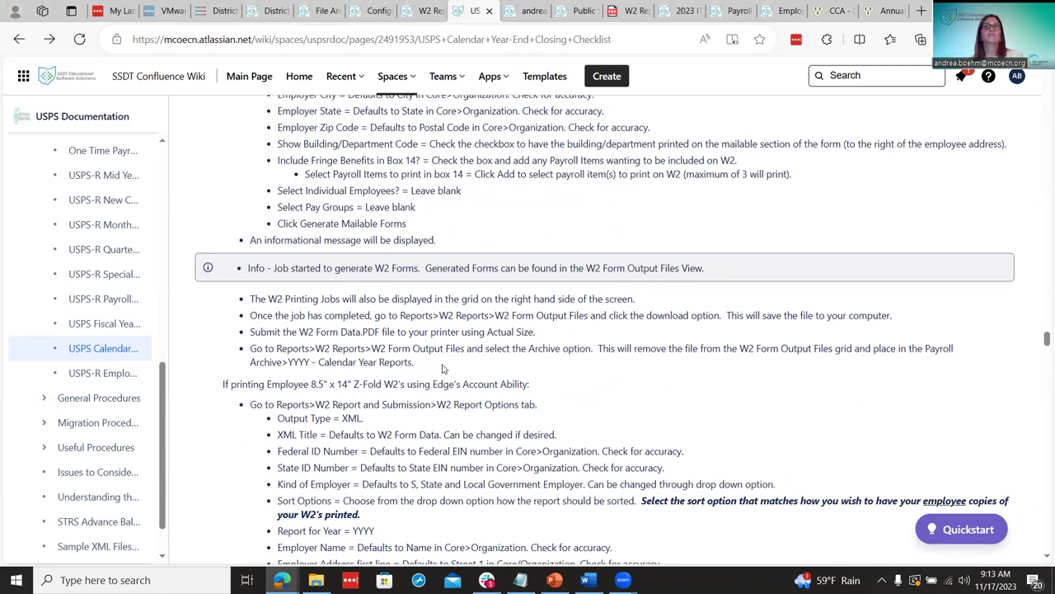
pyautogui.scroll(-1, 432, 367)
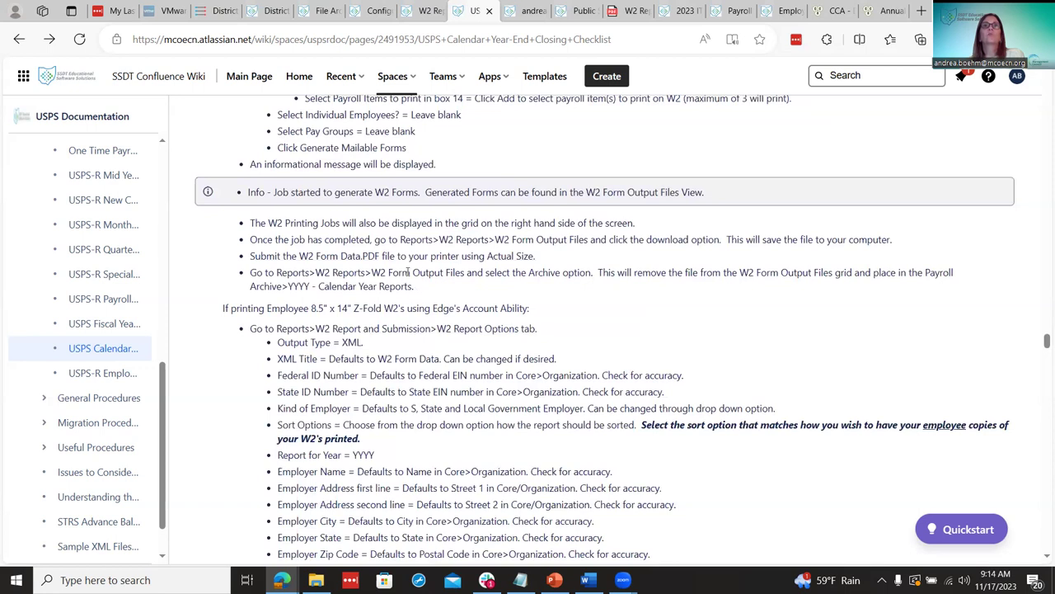
# In the USPS application's W2 Form Output Files, send W2 Output mailable.zip to the Payroll Archive and dismiss the resulting message.
pyautogui.click(519, 10)
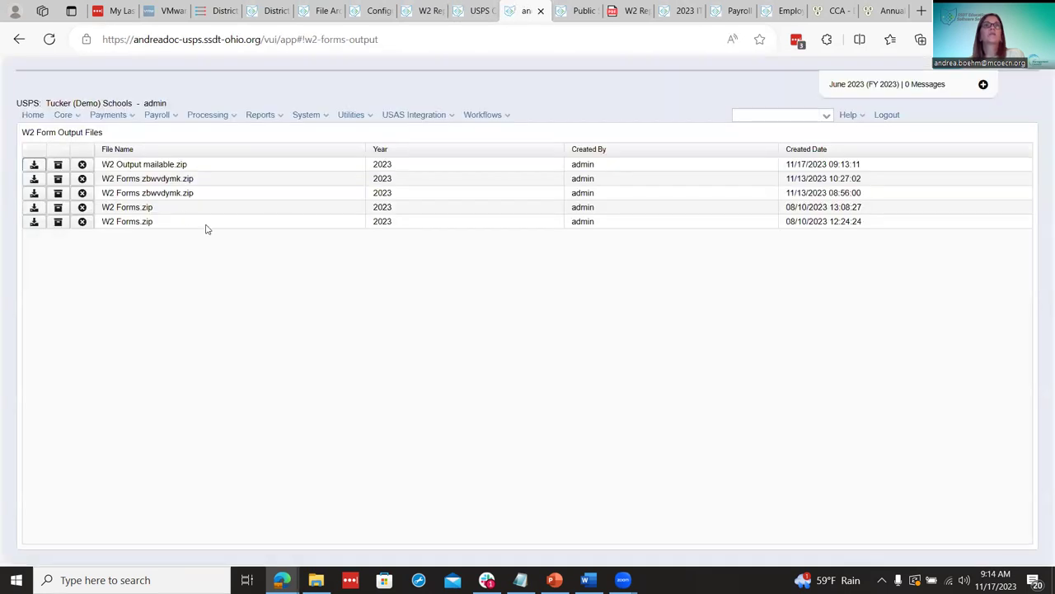
pyautogui.click(59, 166)
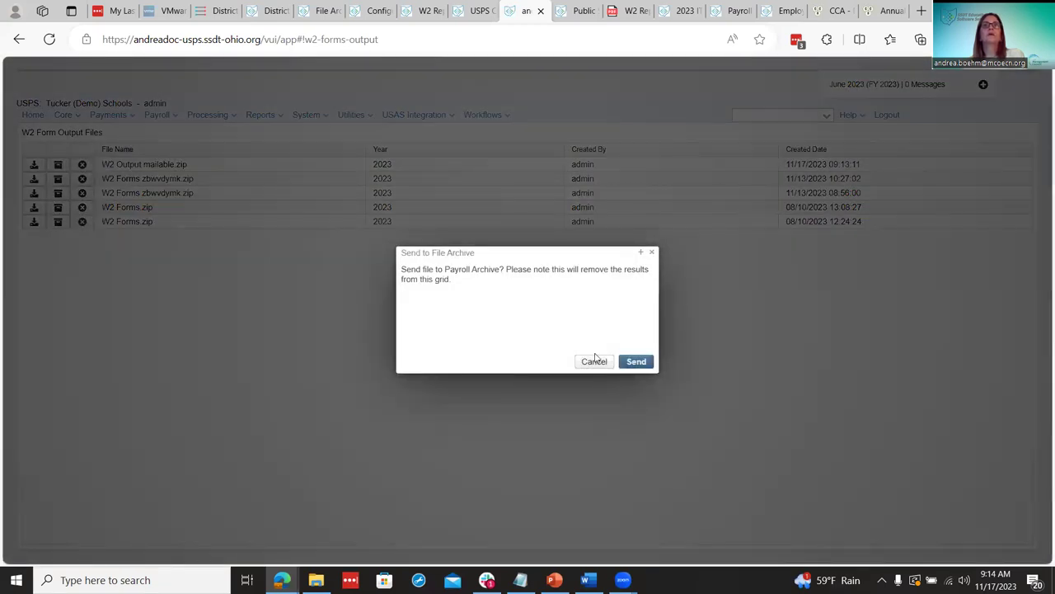
pyautogui.click(635, 363)
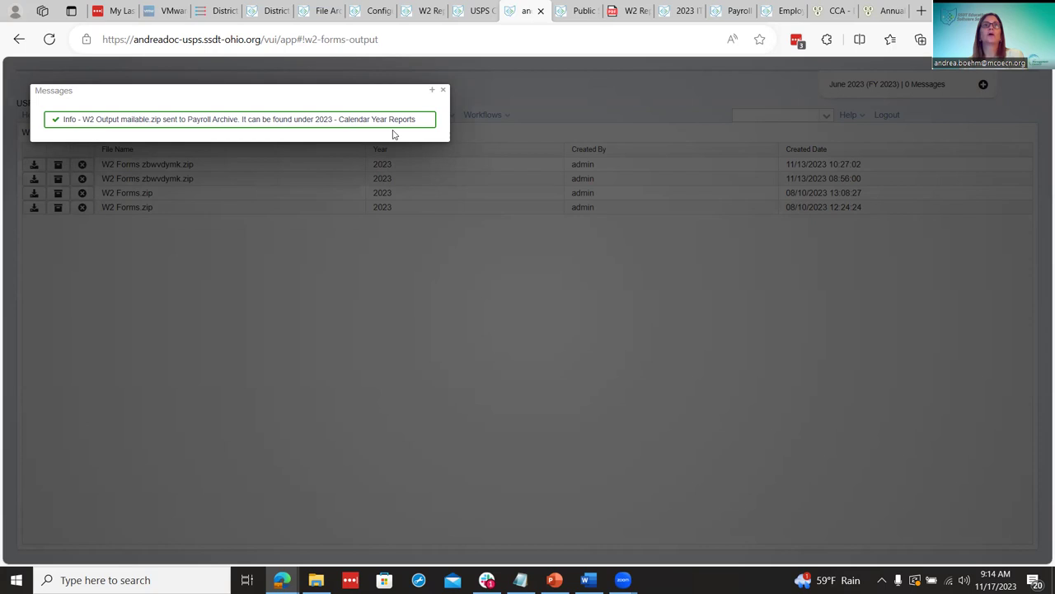
pyautogui.click(443, 91)
# Open the File Archive utility, check the 2023 - Calendar Year Reports file set for W2 Output mailable.zip, and close the file set.
pyautogui.click(351, 115)
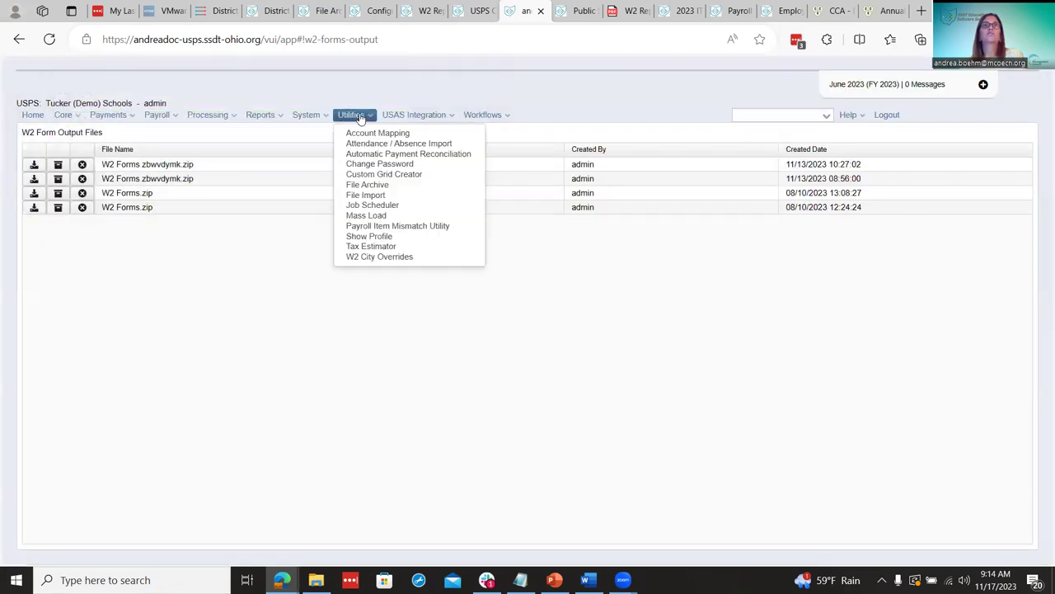
pyautogui.click(351, 195)
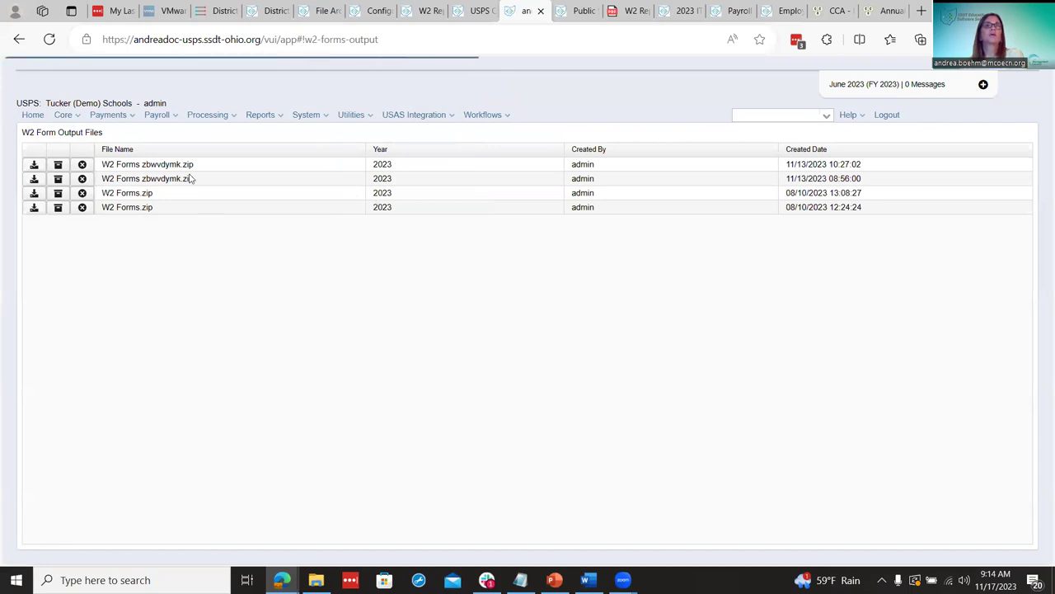
pyautogui.click(184, 189)
pyautogui.click(71, 213)
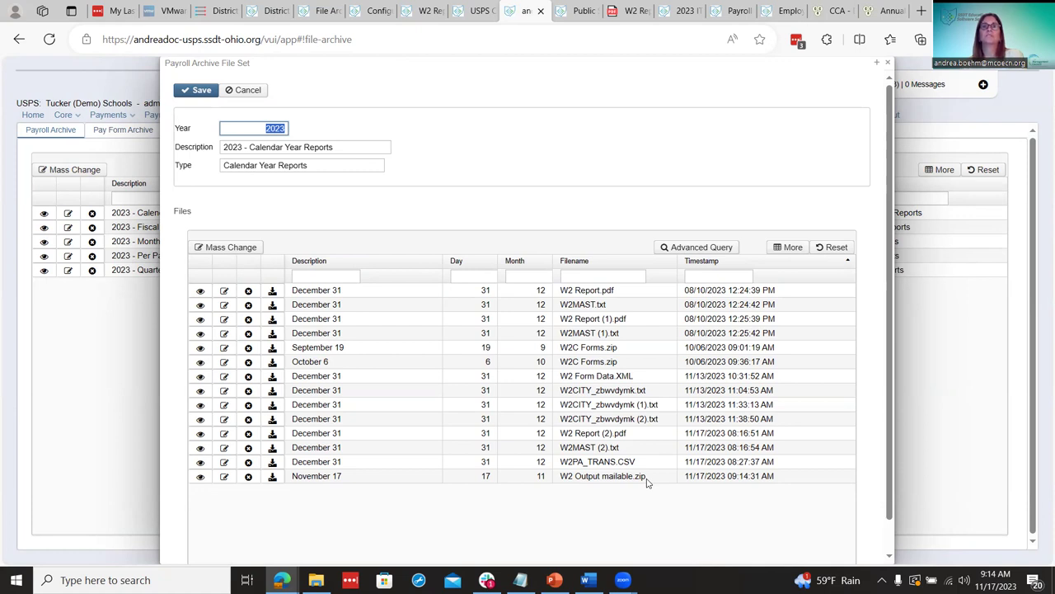
pyautogui.click(883, 59)
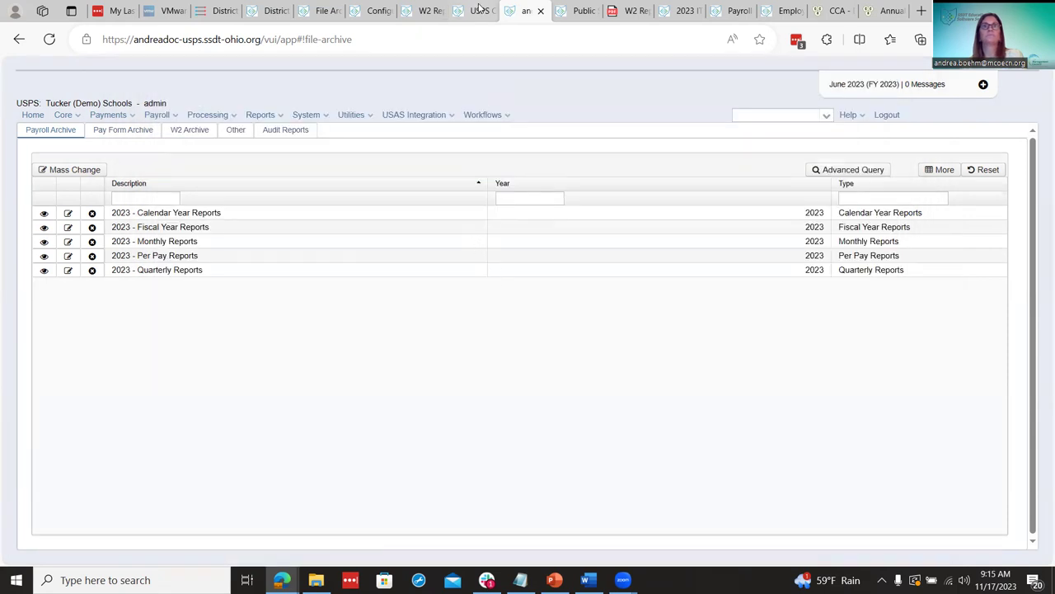
# Return to the closing checklist and read the step 41 instructions for printing employee Z-Fold W2's using Edge's Account Ability.
pyautogui.click(478, 10)
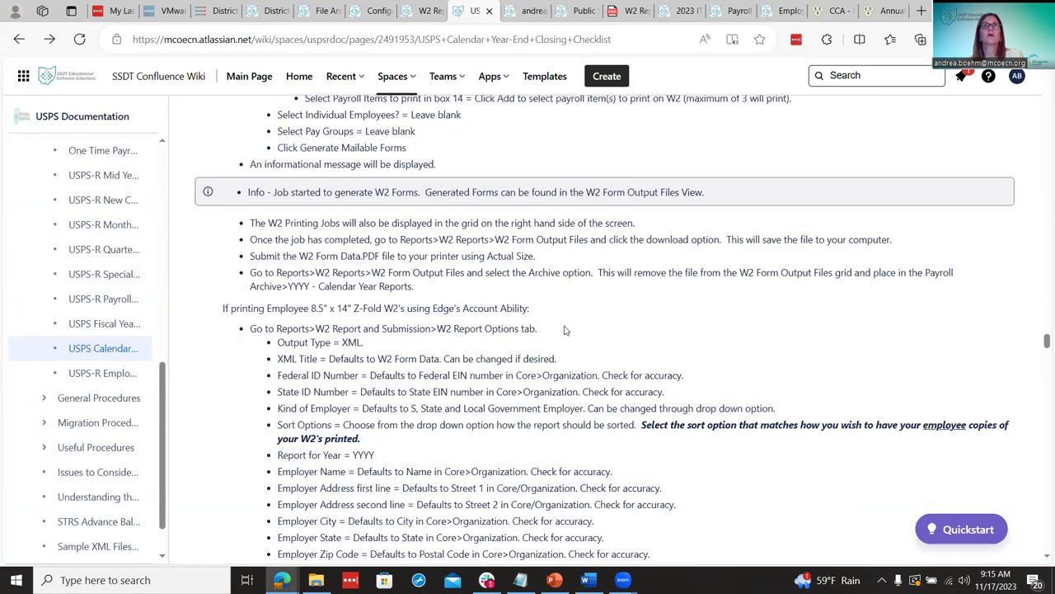
pyautogui.scroll(-1, 565, 330)
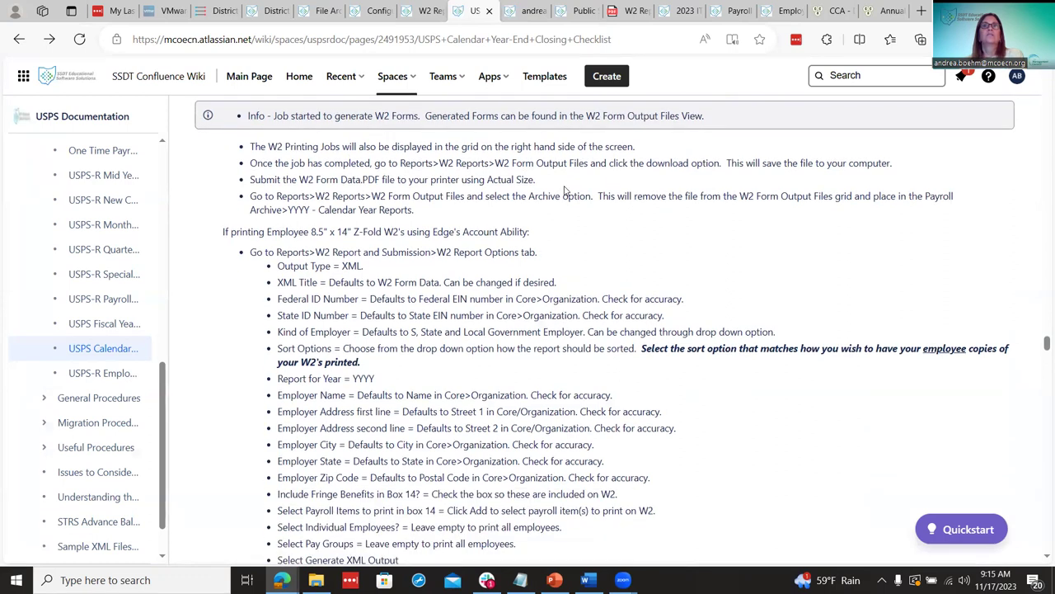
pyautogui.scroll(2, 567, 191)
pyautogui.scroll(-3, 552, 247)
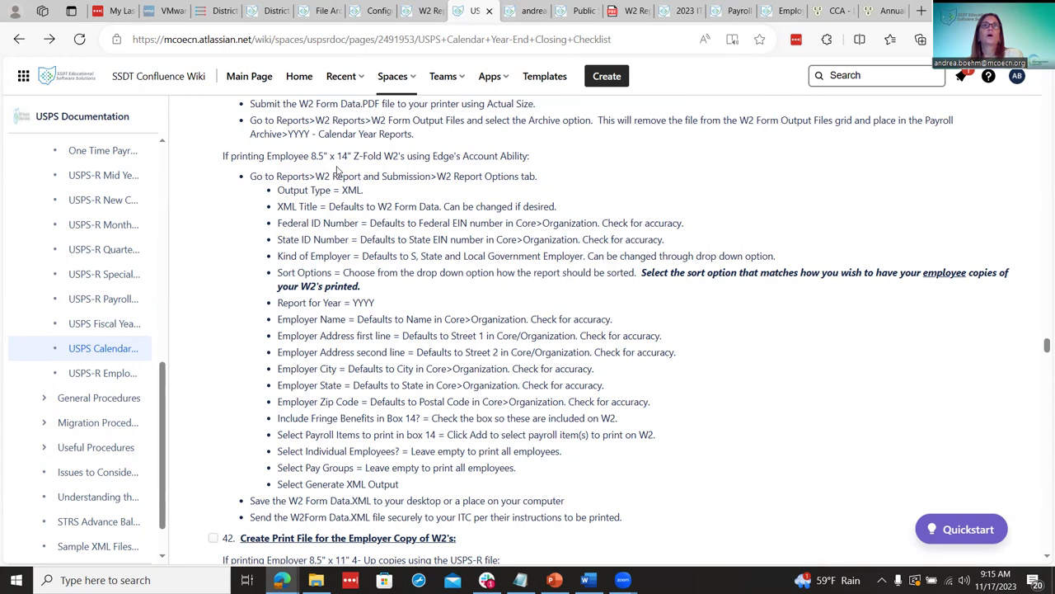
# Return to the USPS application, open W2 Report and Submission, and set the output type to XML.
pyautogui.click(569, 10)
pyautogui.click(528, 10)
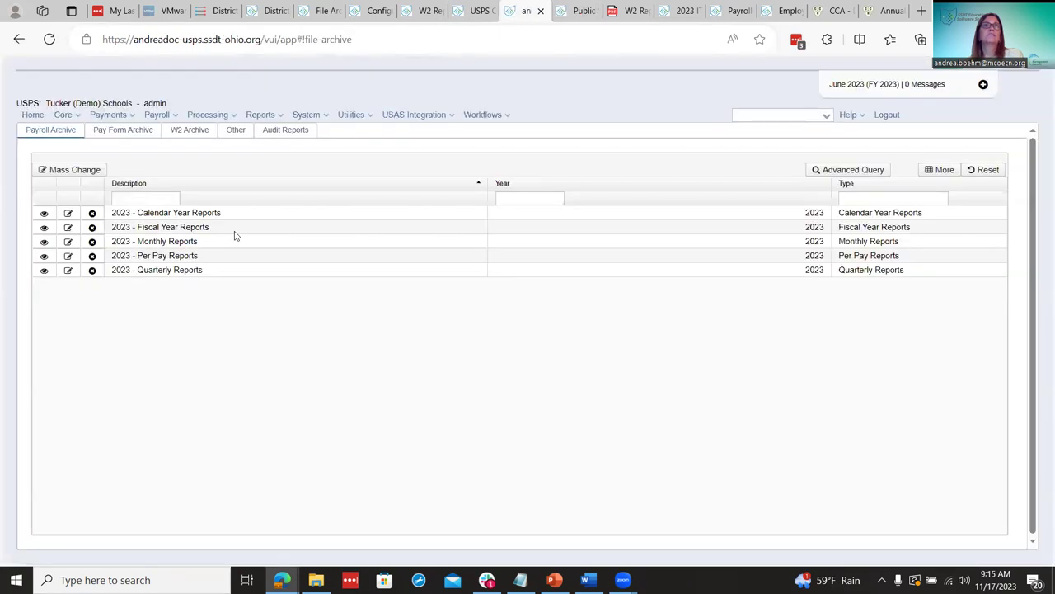
pyautogui.click(261, 115)
pyautogui.moveTo(389, 459)
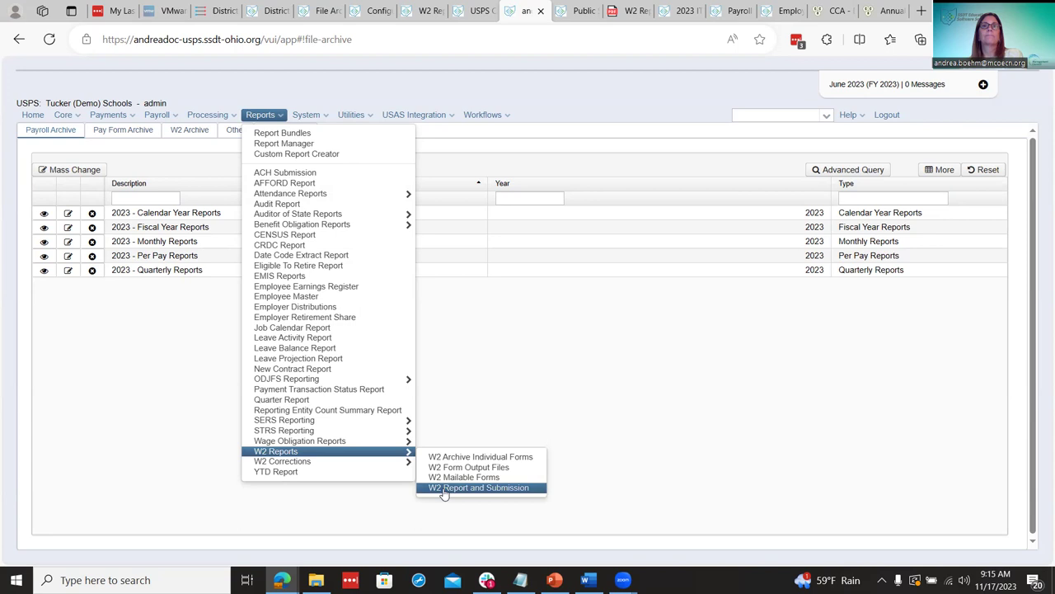
pyautogui.click(480, 10)
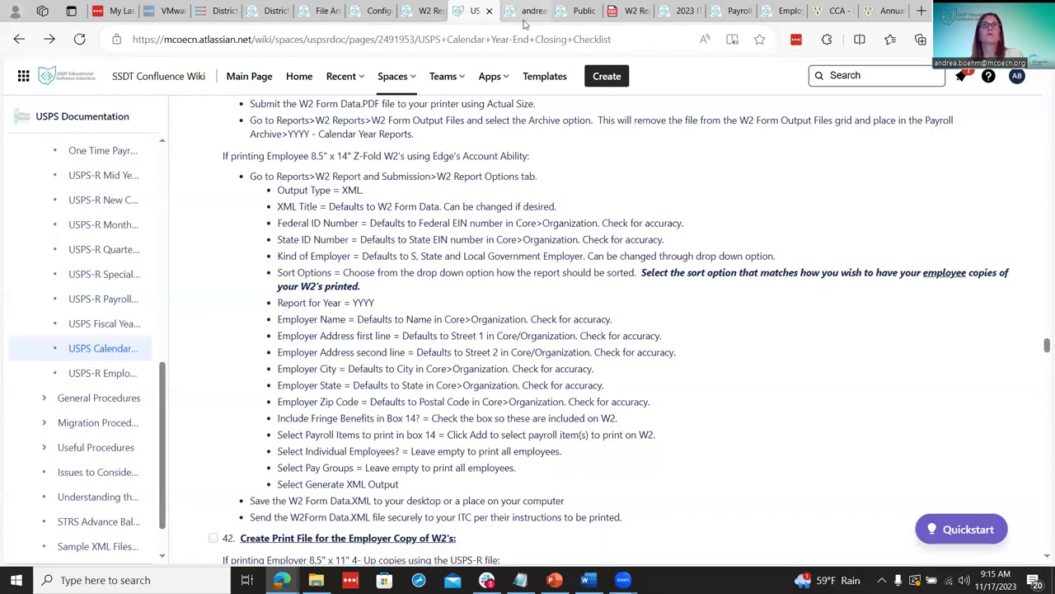
pyautogui.click(528, 12)
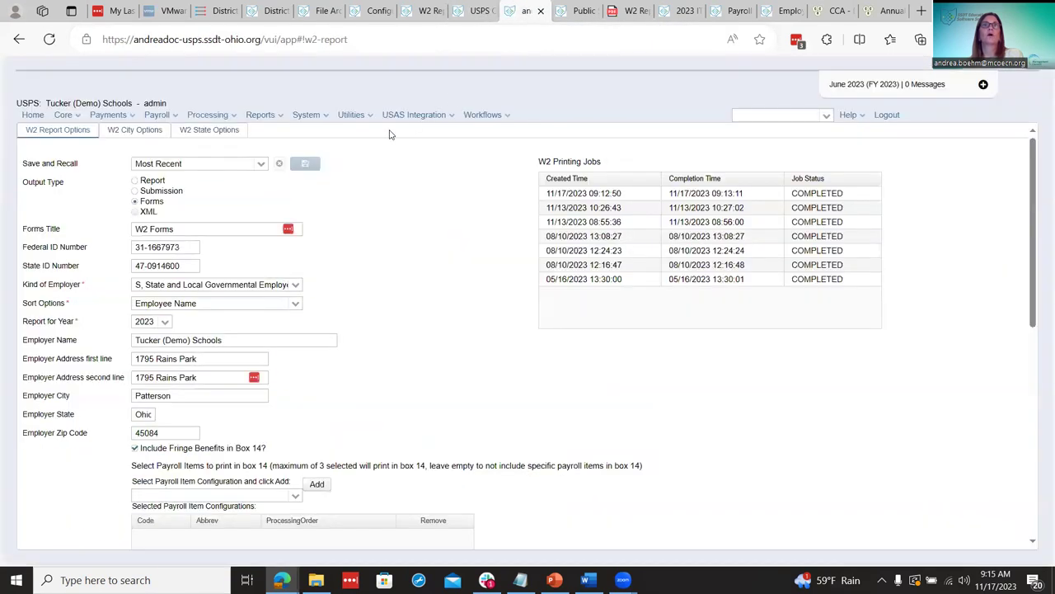
pyautogui.click(133, 212)
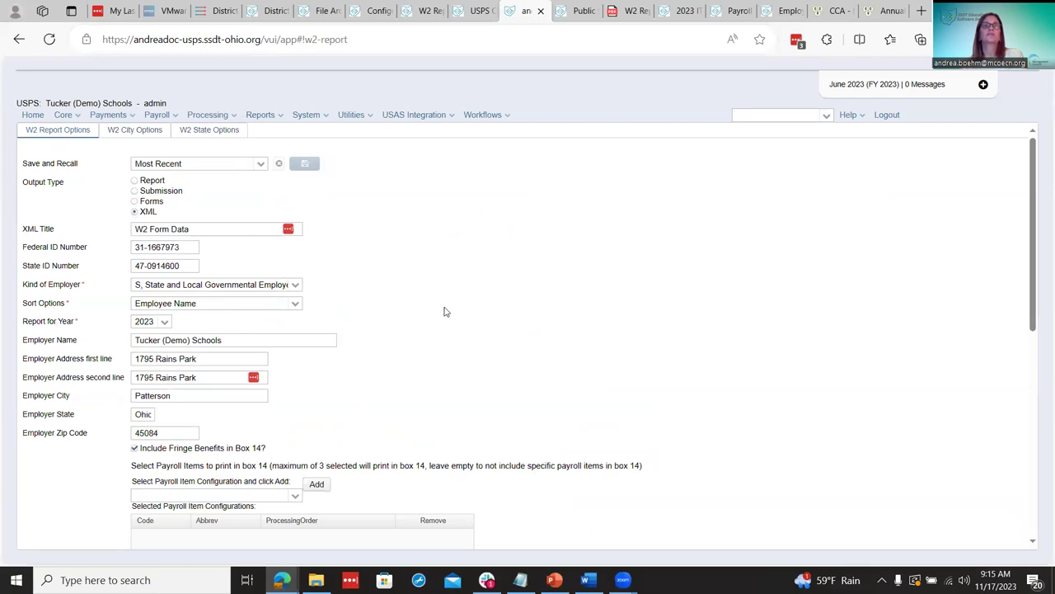
# Generate the W2 XML output with no individual employees or pay groups selected, and open the downloaded W2 Form Data XML file.
pyautogui.scroll(-2, 442, 307)
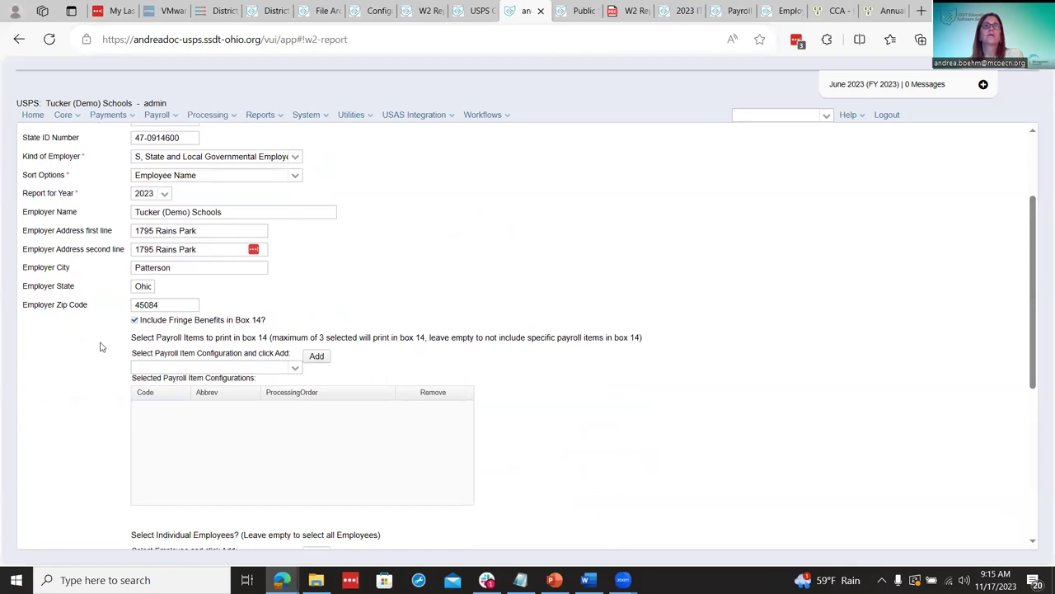
pyautogui.scroll(3, 97, 336)
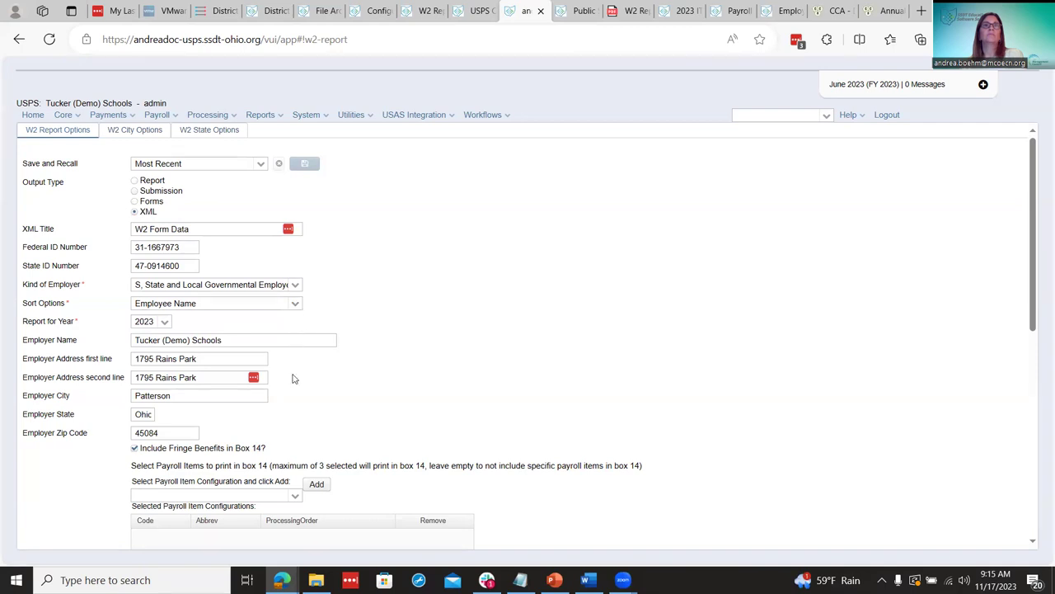
pyautogui.scroll(-1, 295, 371)
pyautogui.scroll(-2, 287, 239)
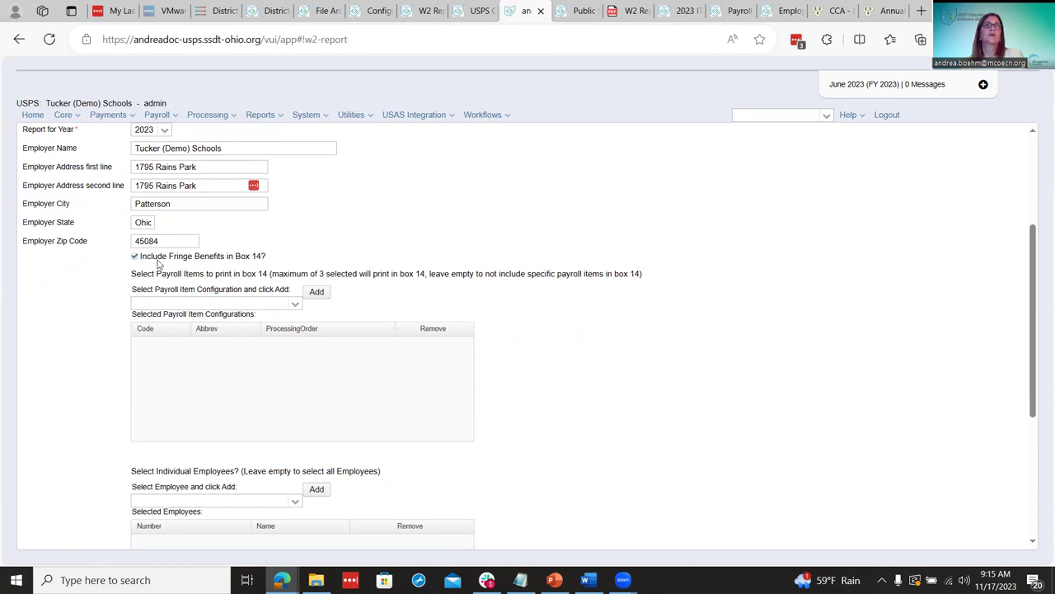
pyautogui.scroll(-3, 243, 274)
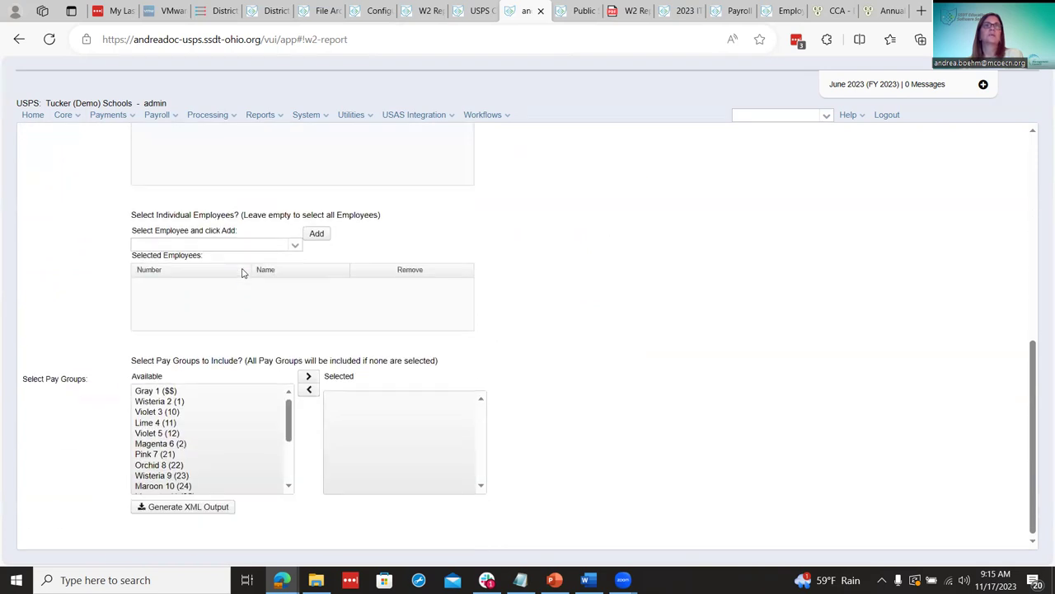
pyautogui.click(211, 508)
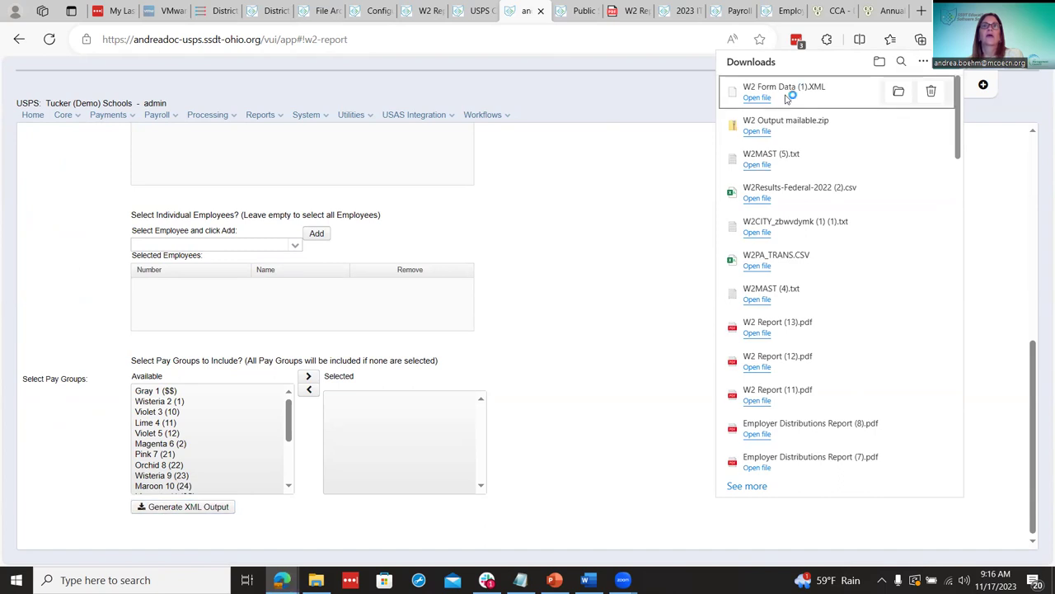
pyautogui.click(786, 97)
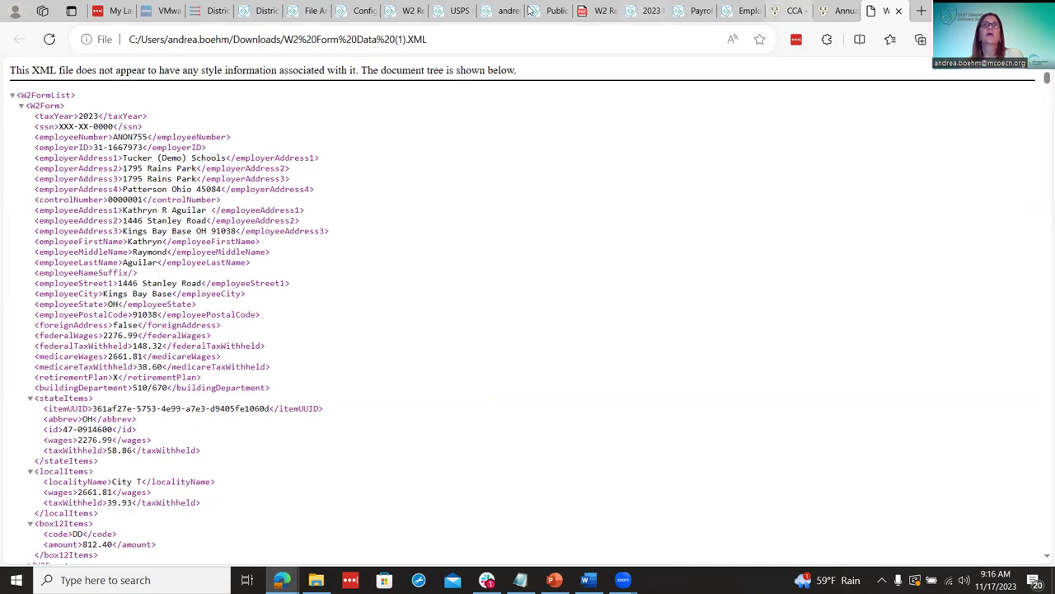
# Return to the closing checklist and read the step 42 instructions for creating the employer copy W2 print file.
pyautogui.click(499, 11)
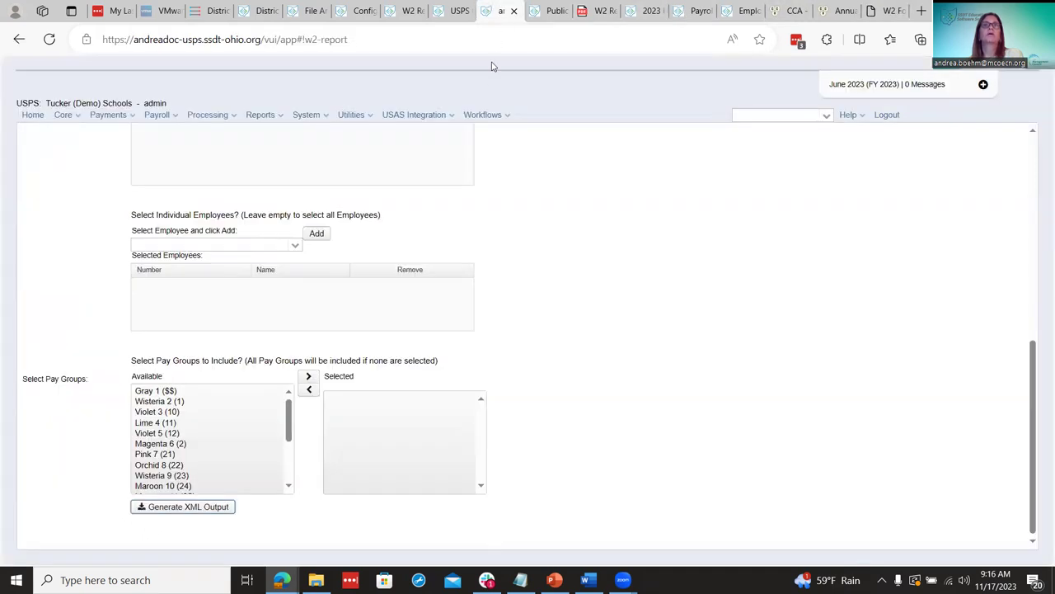
pyautogui.click(451, 16)
pyautogui.scroll(-2, 524, 346)
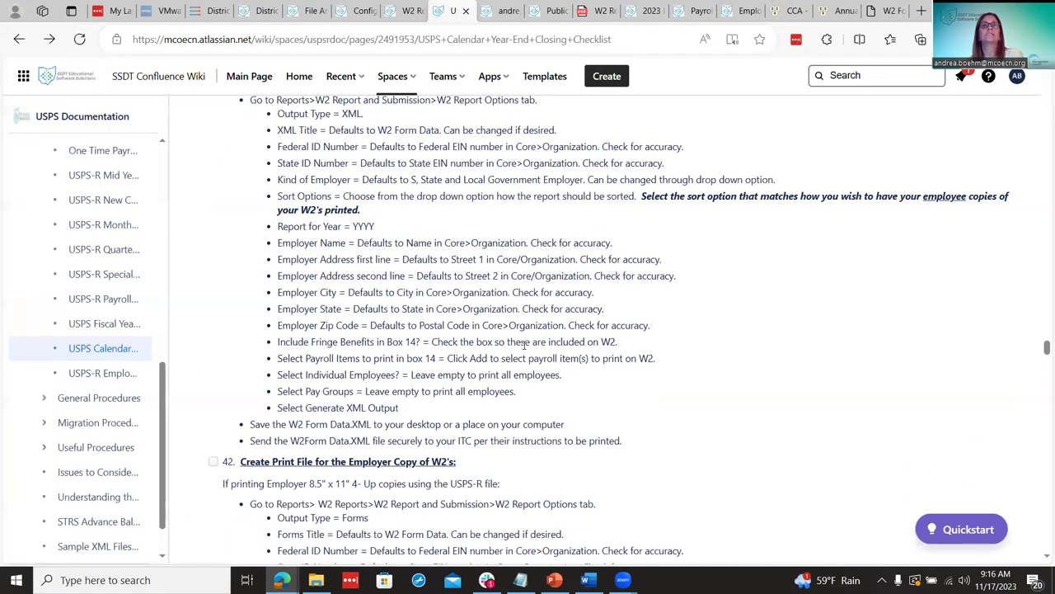
pyautogui.scroll(-1, 522, 350)
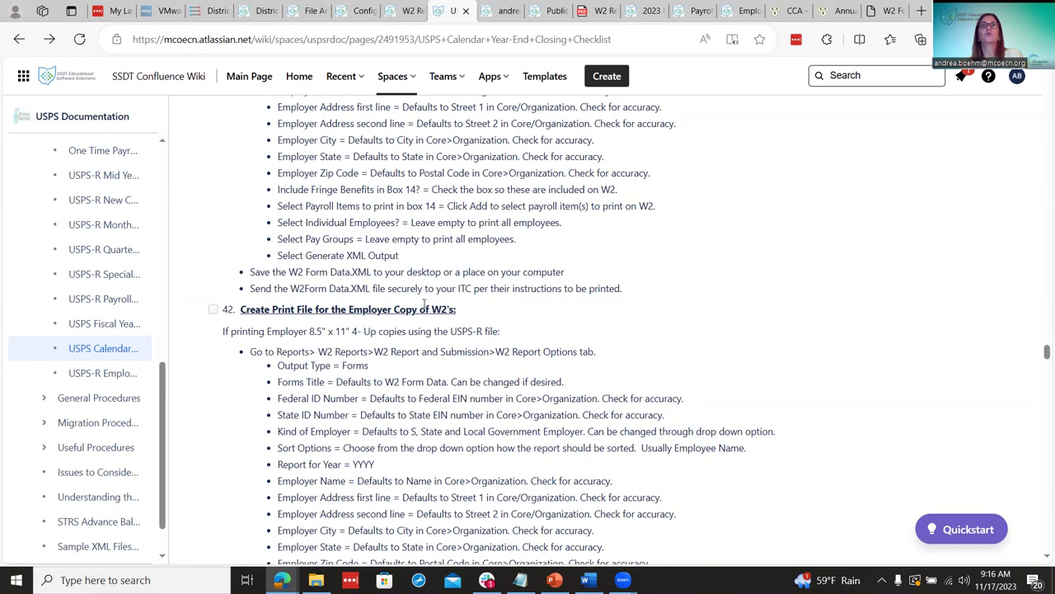
pyautogui.scroll(-1, 424, 307)
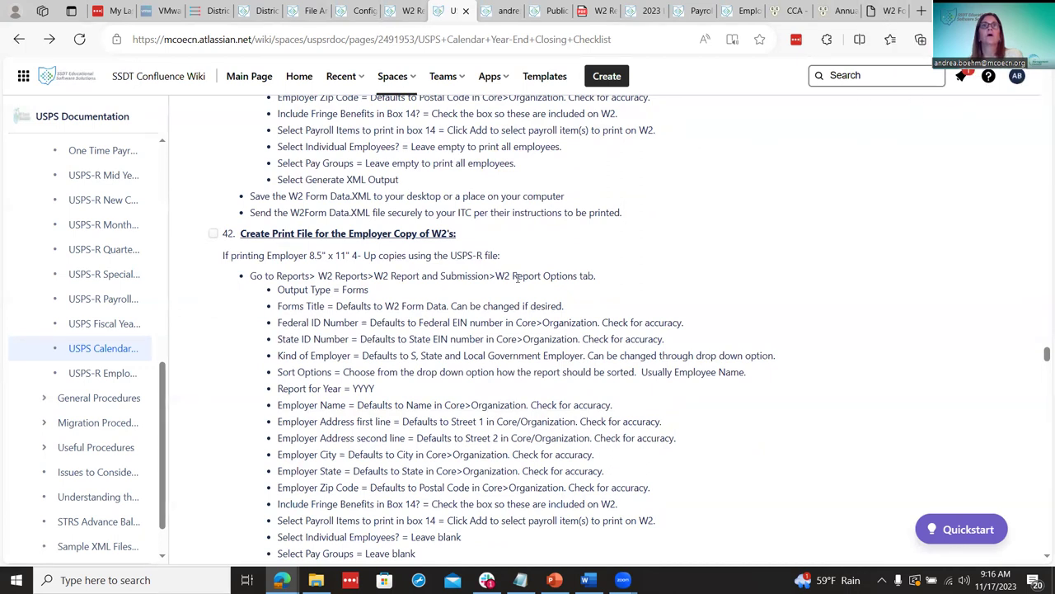
pyautogui.scroll(-1, 521, 283)
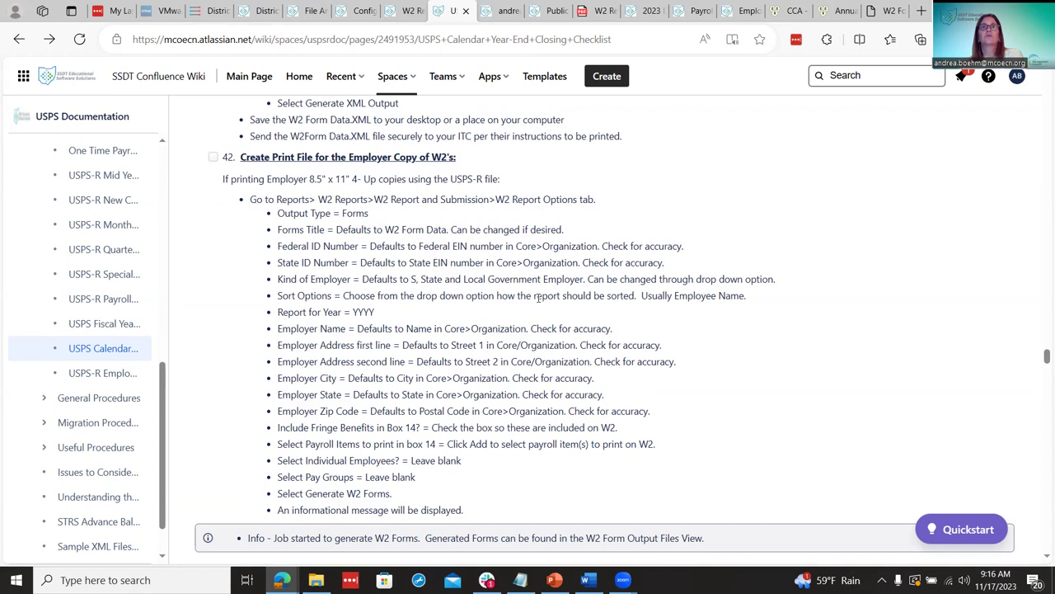
pyautogui.scroll(-1, 542, 297)
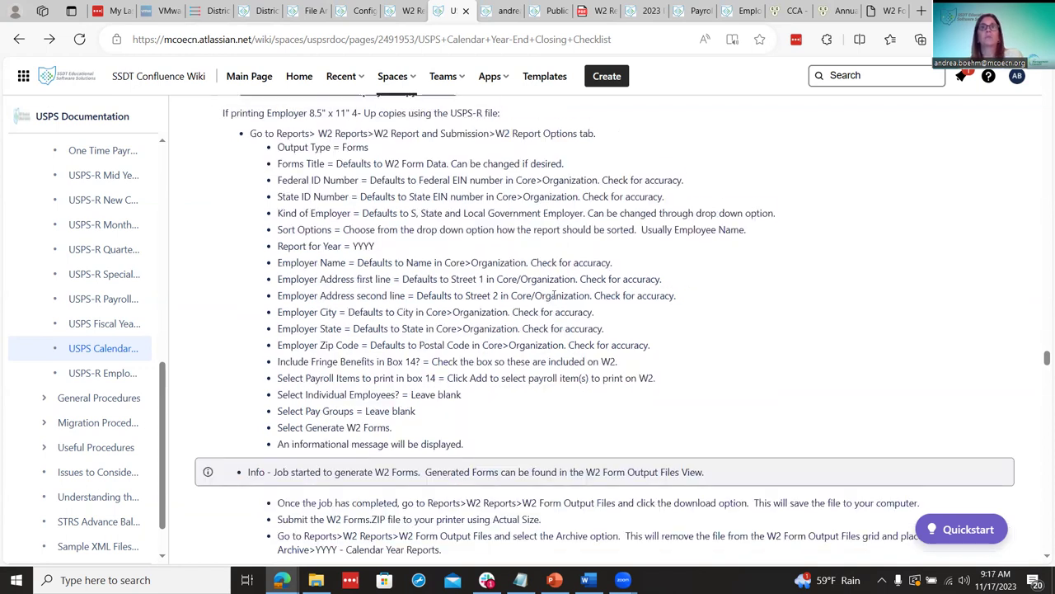
pyautogui.scroll(2, 554, 299)
pyautogui.scroll(-1, 554, 299)
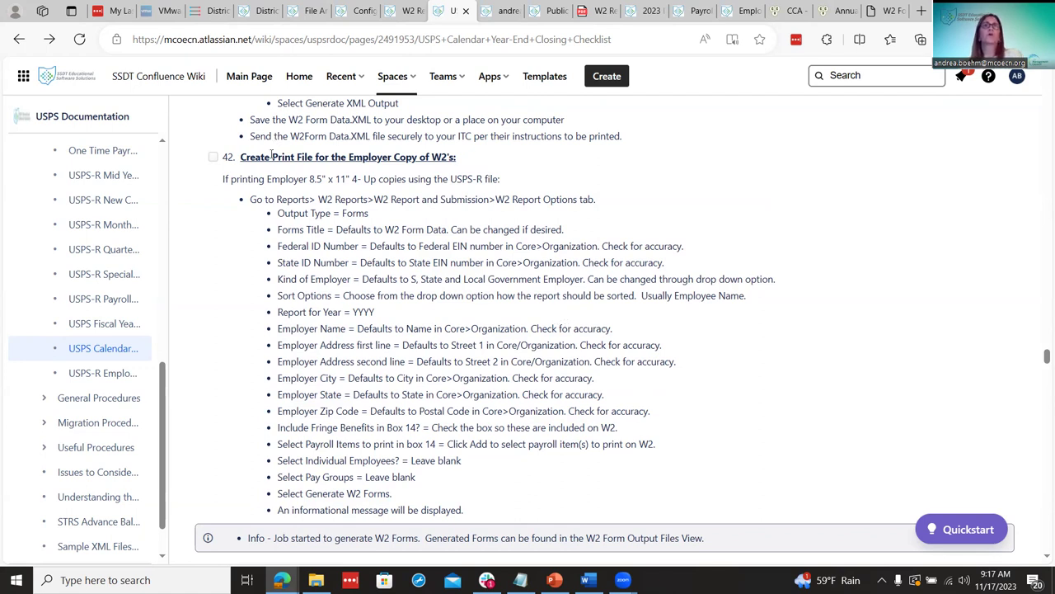
pyautogui.scroll(-1, 271, 155)
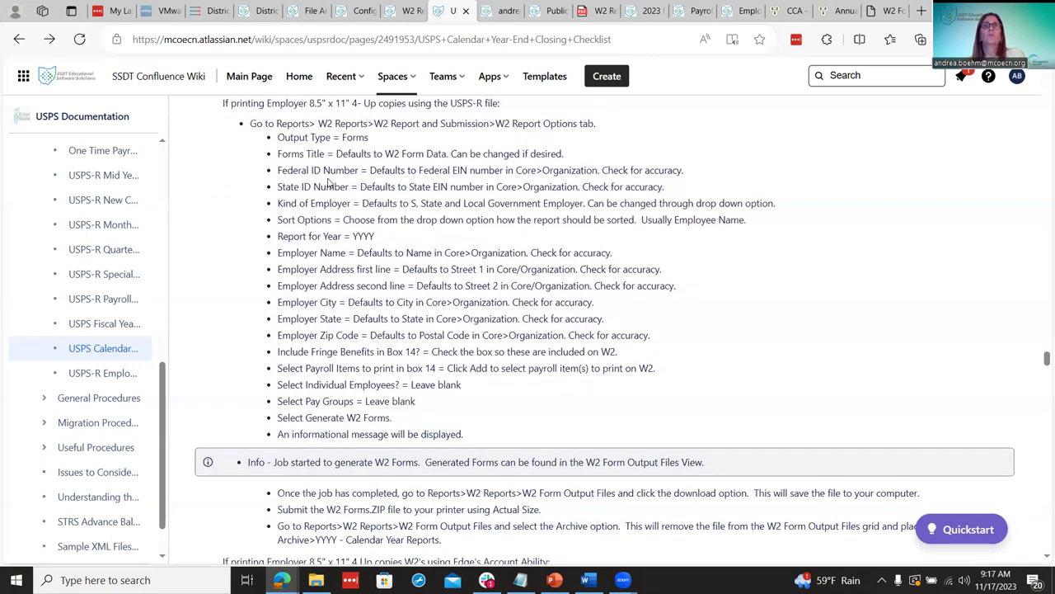
pyautogui.scroll(1, 356, 287)
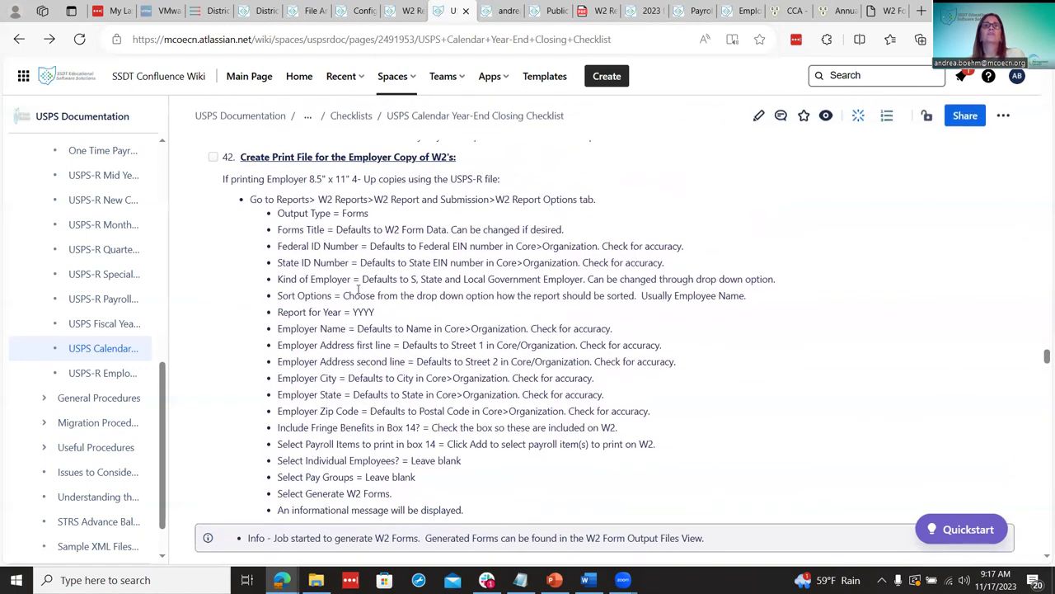
# In the USPS application's W2 Report Options, set the output type to Forms and review the remaining options down the page.
pyautogui.click(510, 5)
pyautogui.scroll(10, 266, 235)
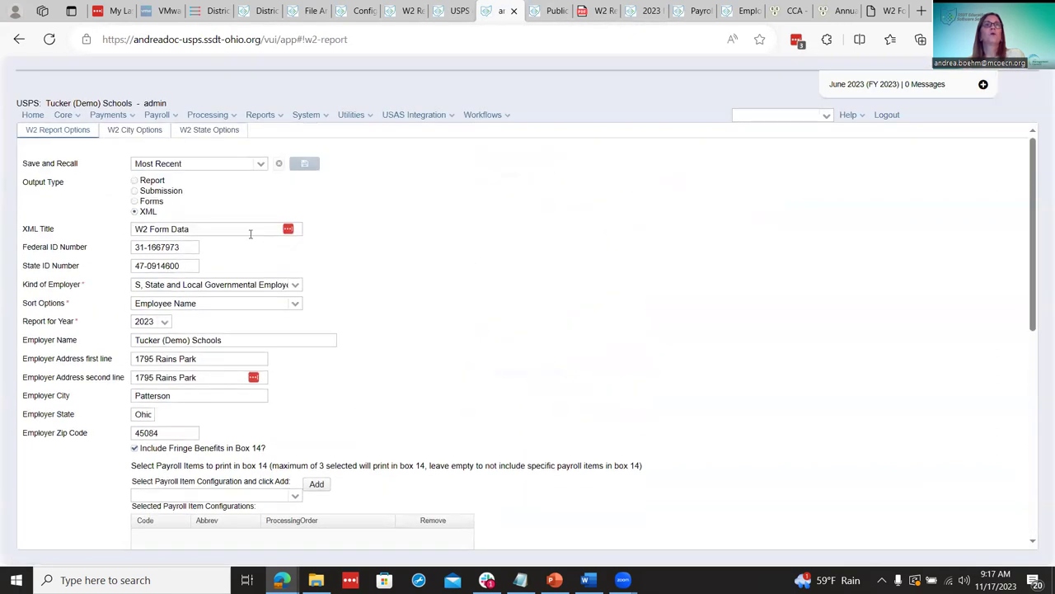
pyautogui.click(134, 202)
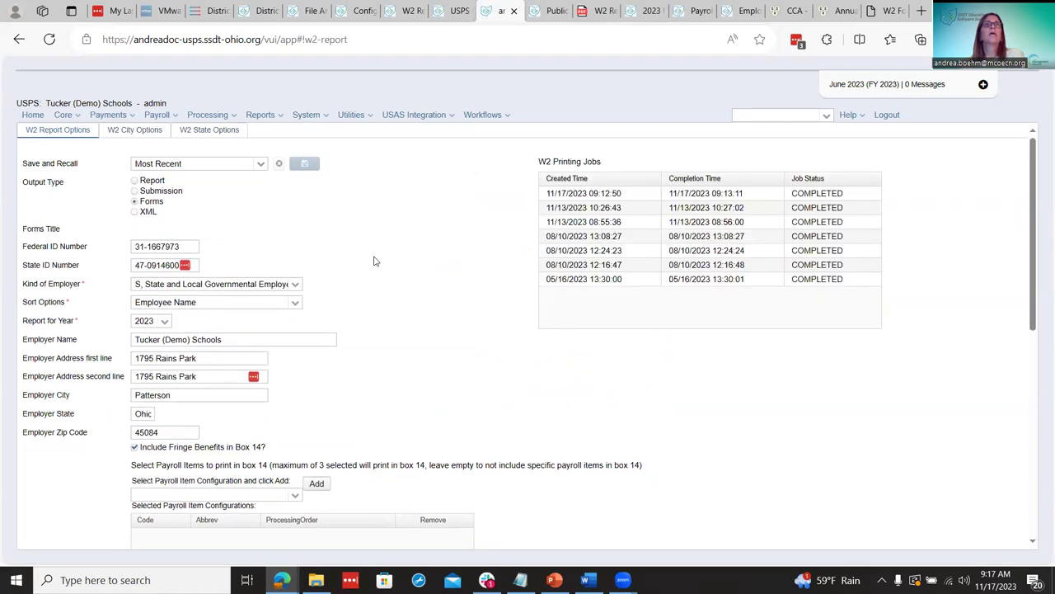
pyautogui.scroll(-1, 384, 267)
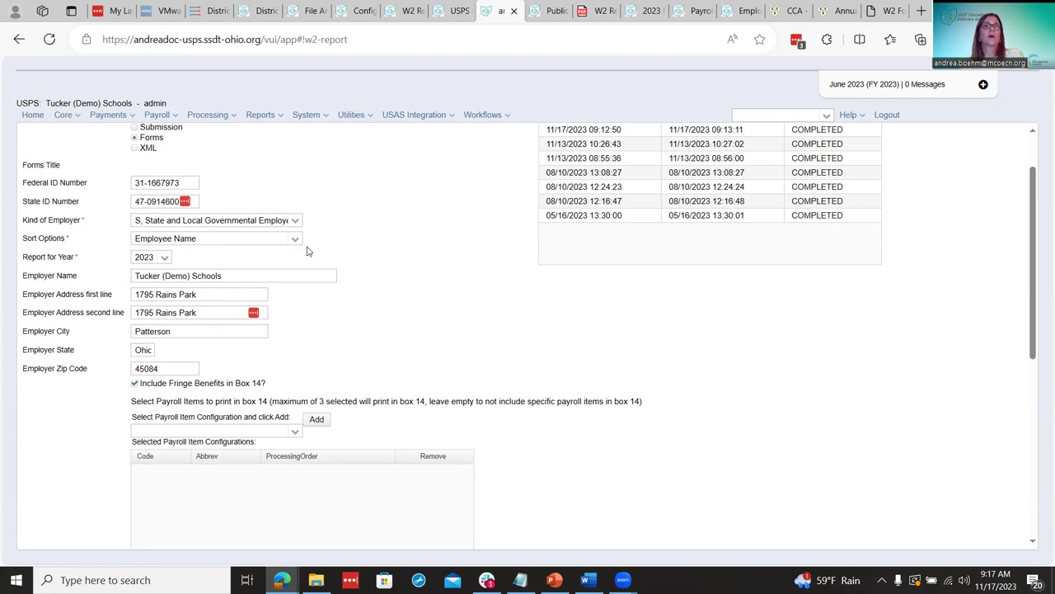
pyautogui.scroll(-1, 345, 299)
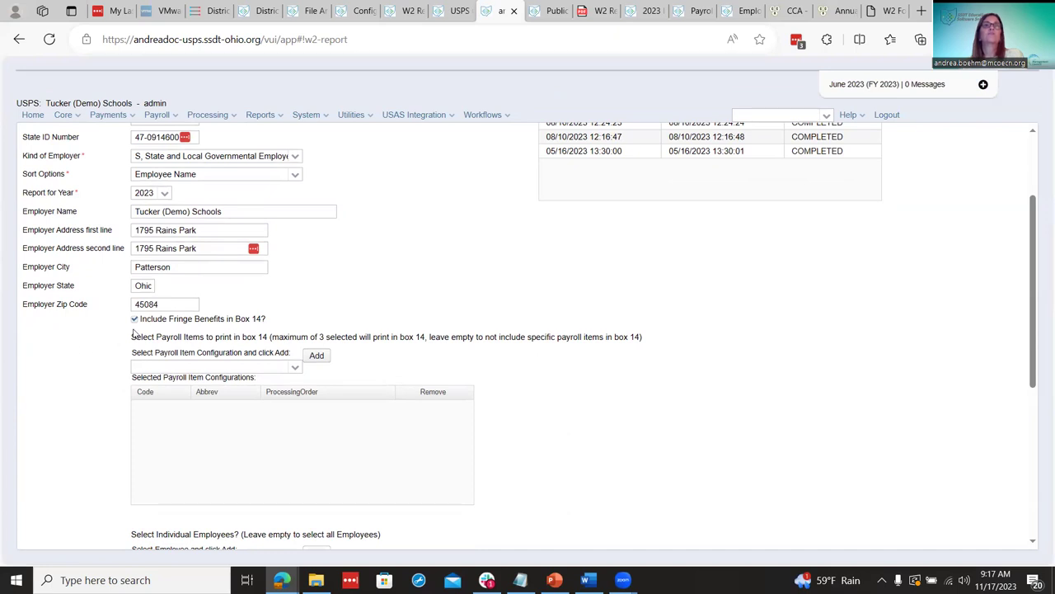
pyautogui.scroll(-1, 110, 414)
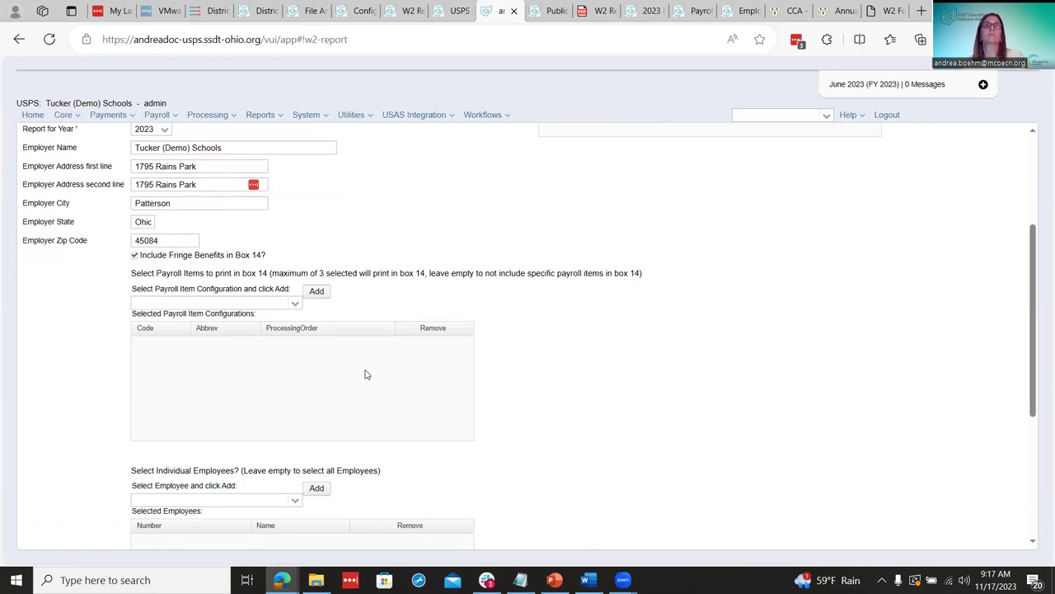
pyautogui.scroll(-2, 368, 374)
pyautogui.scroll(-2, 367, 374)
pyautogui.scroll(7, 368, 374)
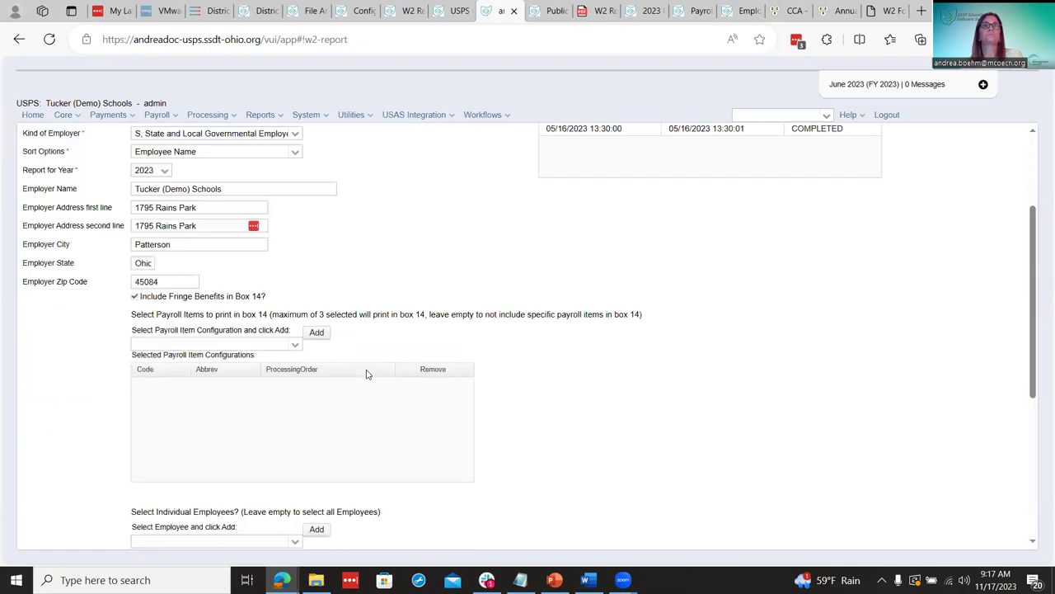
pyautogui.click(460, 9)
pyautogui.click(500, 9)
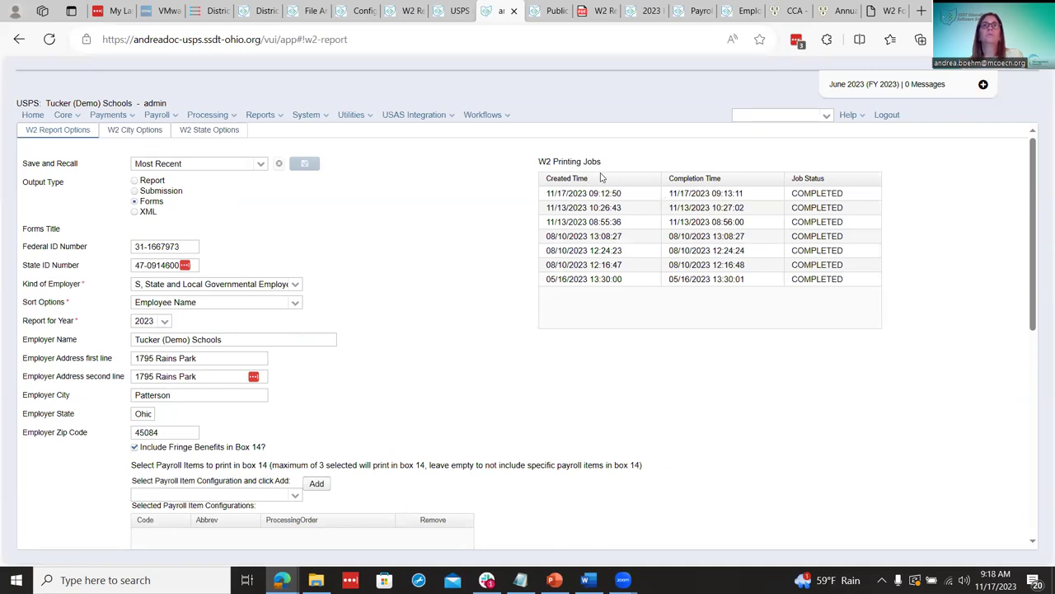
# Open the W2 Form Output Files view from the W2 reports and examine the generated files' download and archive options.
pyautogui.click(262, 115)
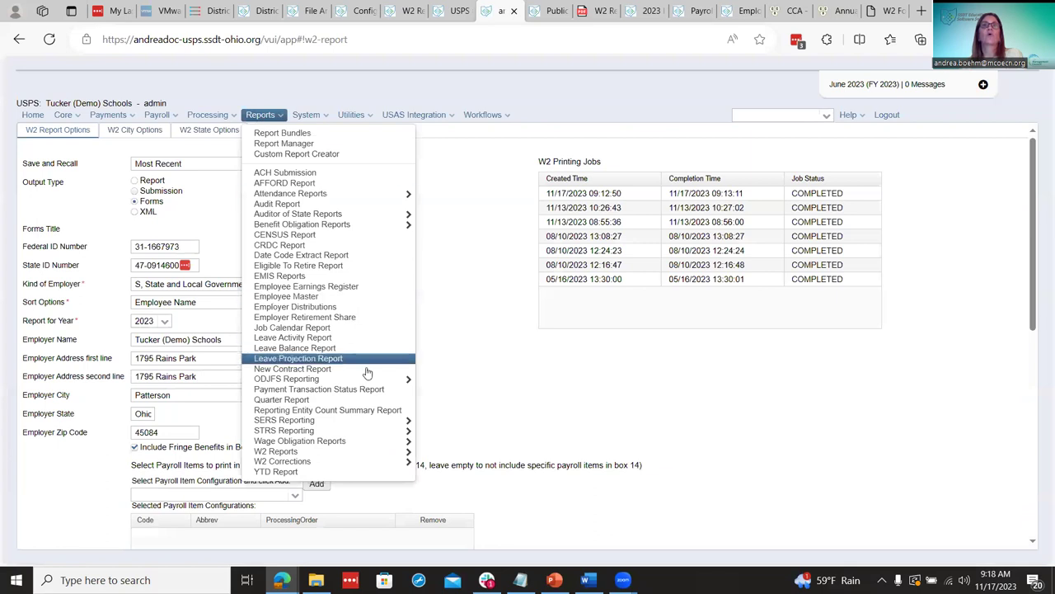
pyautogui.moveTo(399, 453)
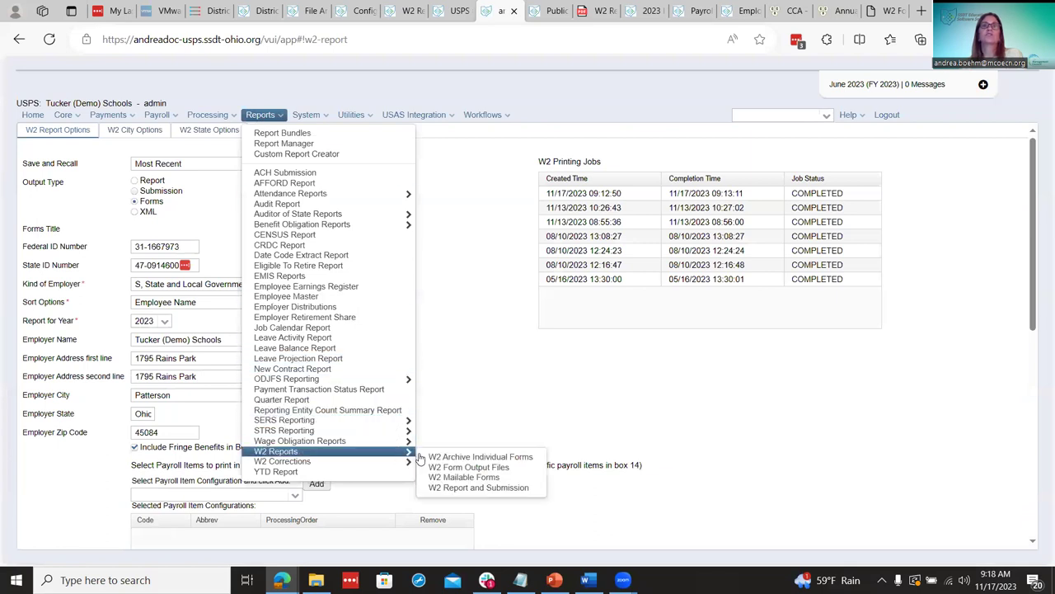
pyautogui.click(437, 468)
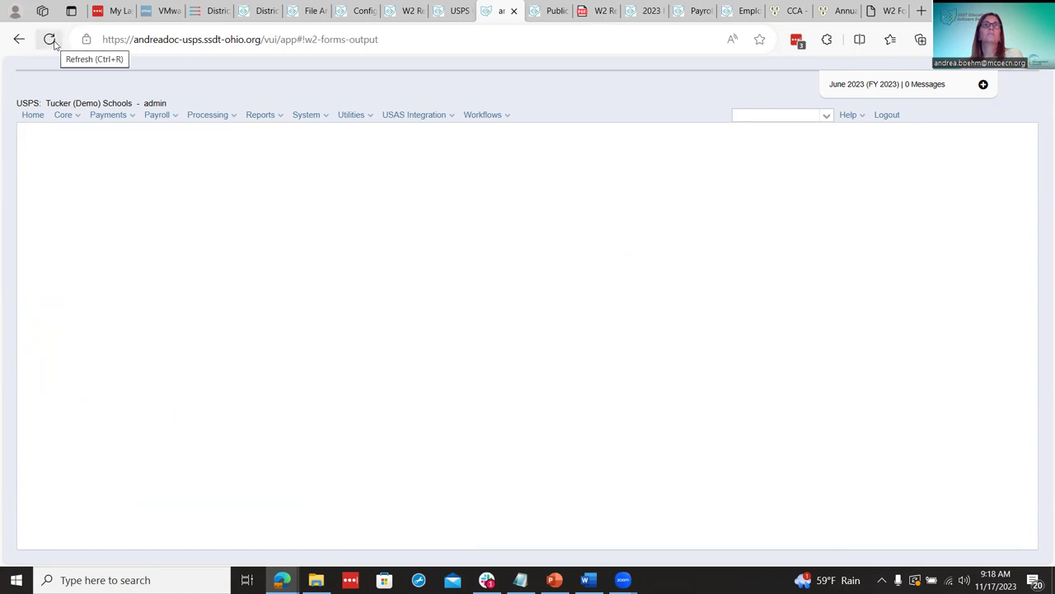
pyautogui.moveTo(283, 116)
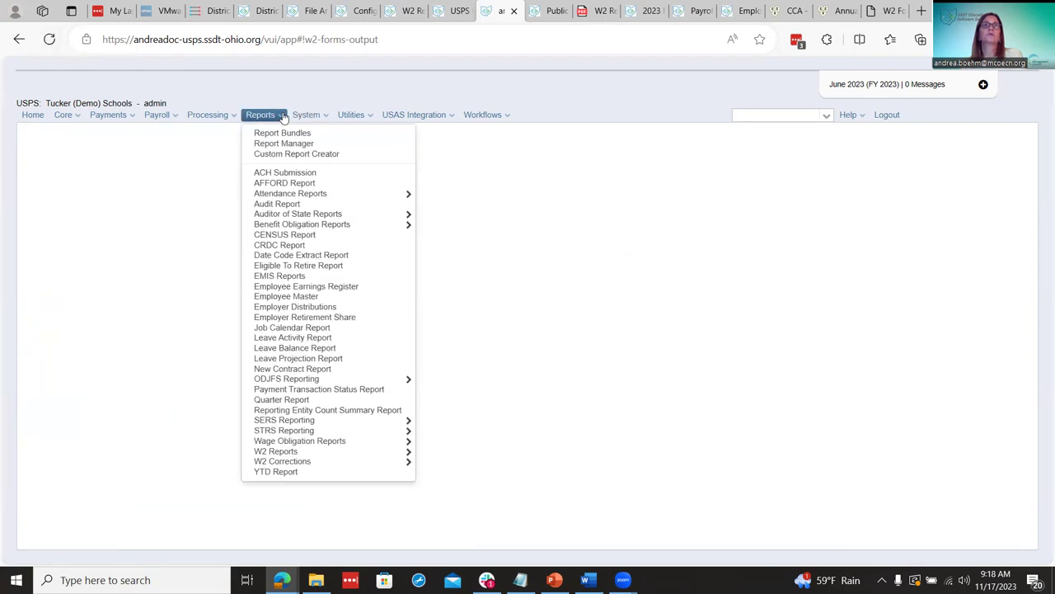
pyautogui.moveTo(396, 451)
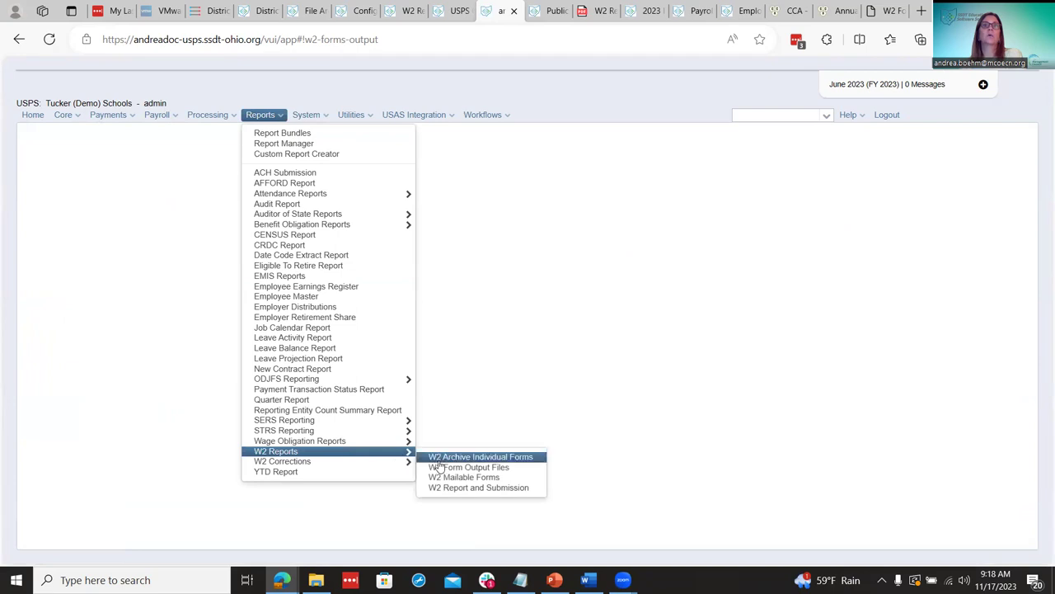
pyautogui.click(442, 467)
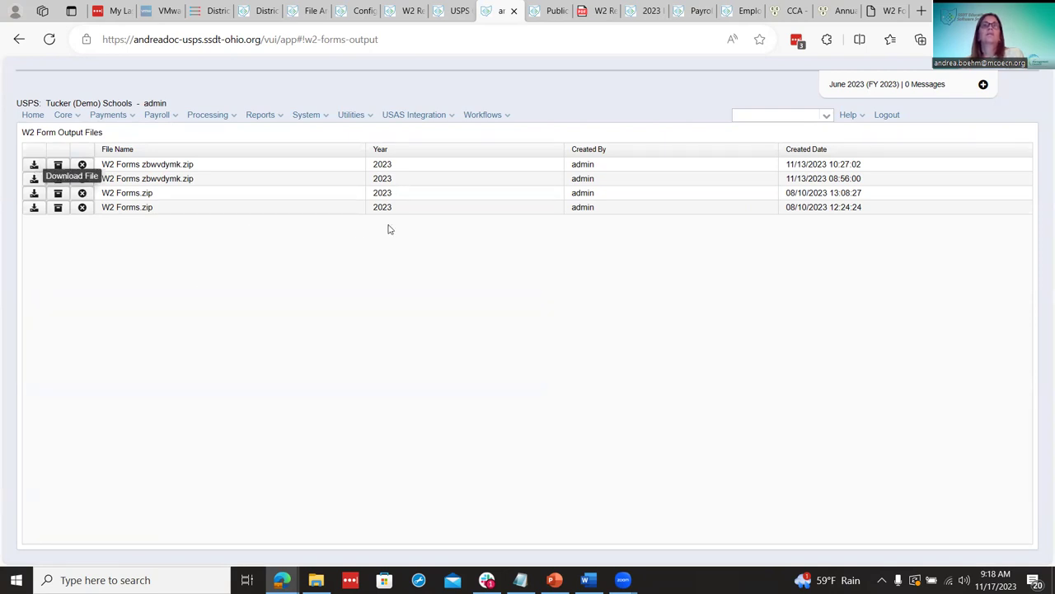
# Return to the closing checklist and read step 42's instructions on downloading, printing and archiving the employer W2 forms.
pyautogui.click(452, 10)
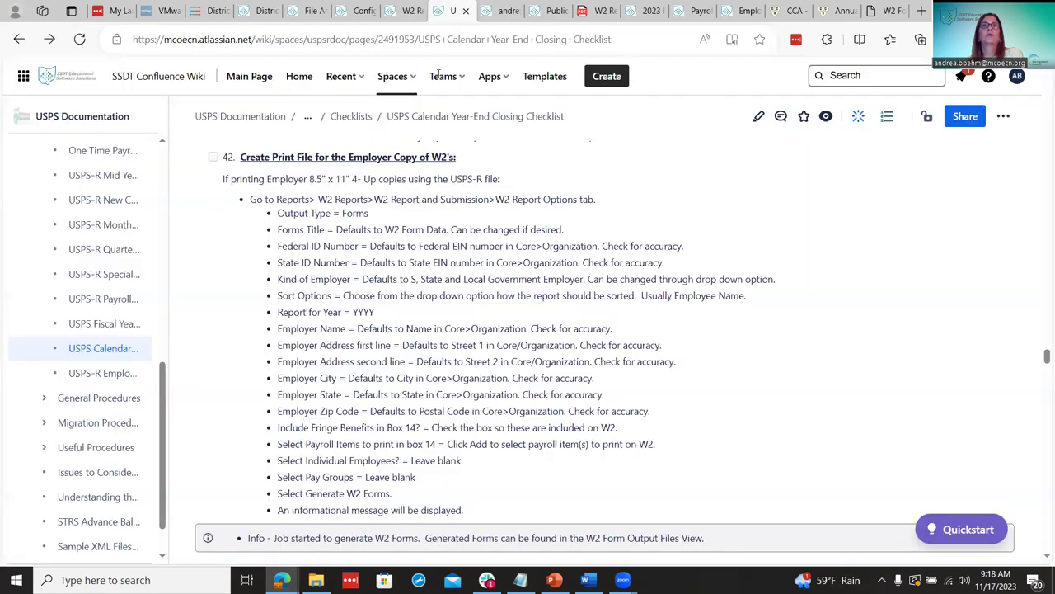
pyautogui.scroll(-2, 469, 387)
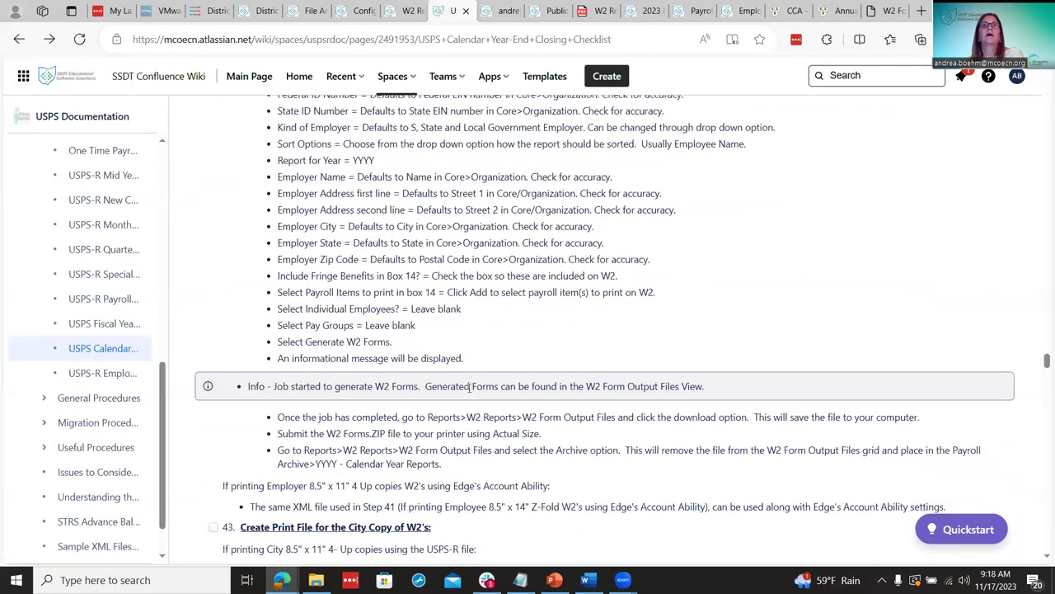
# Reread step 42's archiving instructions alongside the W2 Form Output Files view, including the note on employer copies using Edge's Account Ability.
pyautogui.scroll(2, 488, 415)
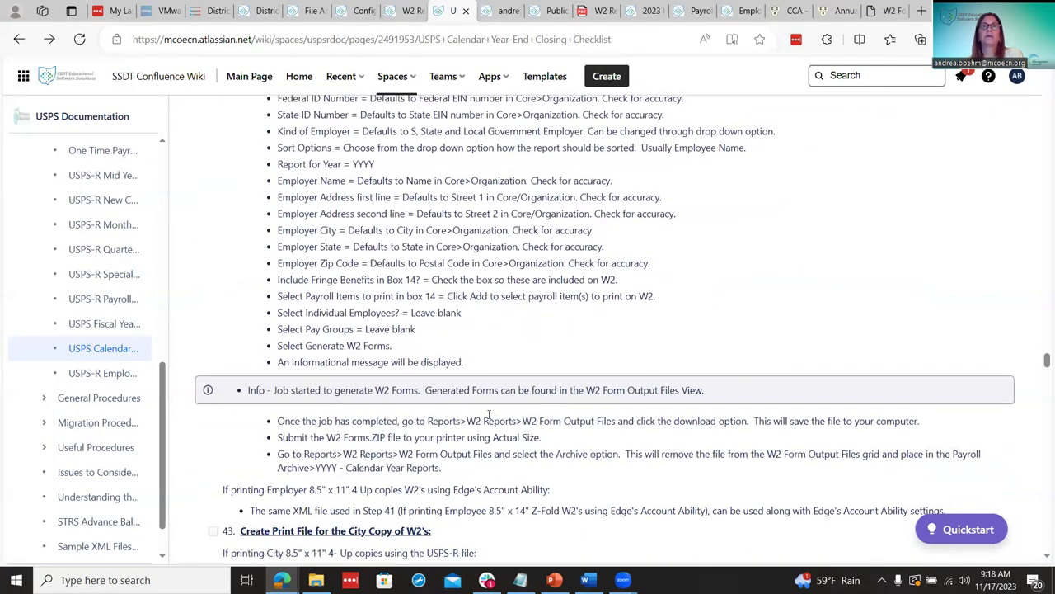
pyautogui.scroll(-3, 489, 415)
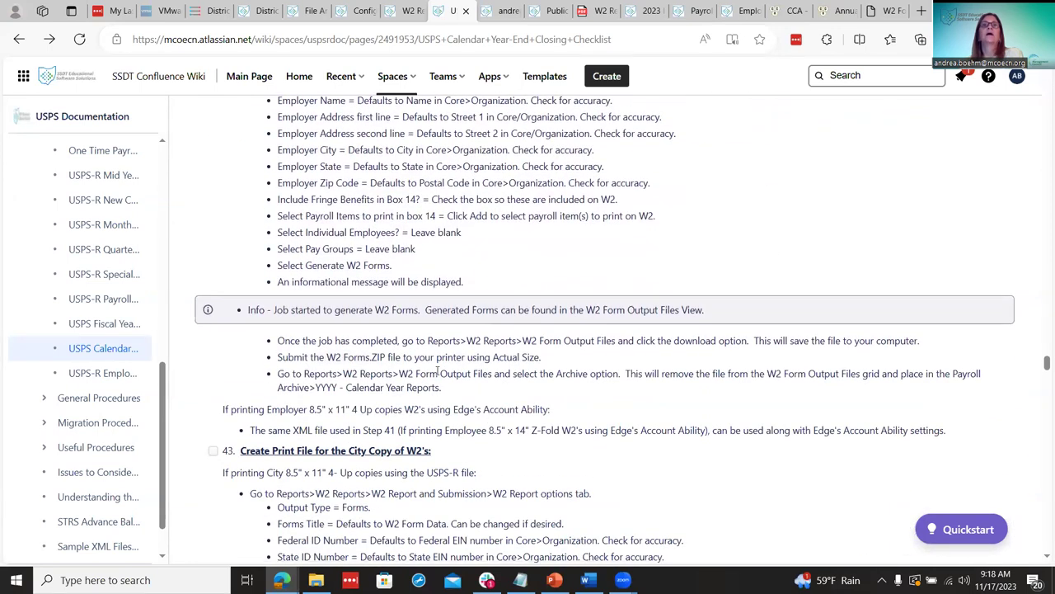
pyautogui.click(510, 10)
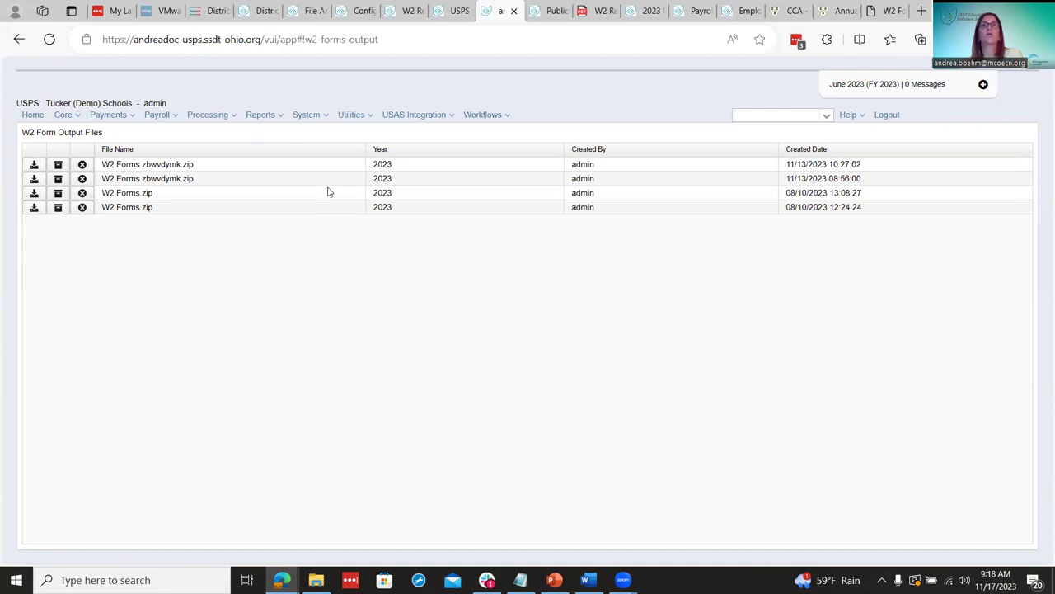
pyautogui.click(456, 11)
pyautogui.scroll(-1, 468, 321)
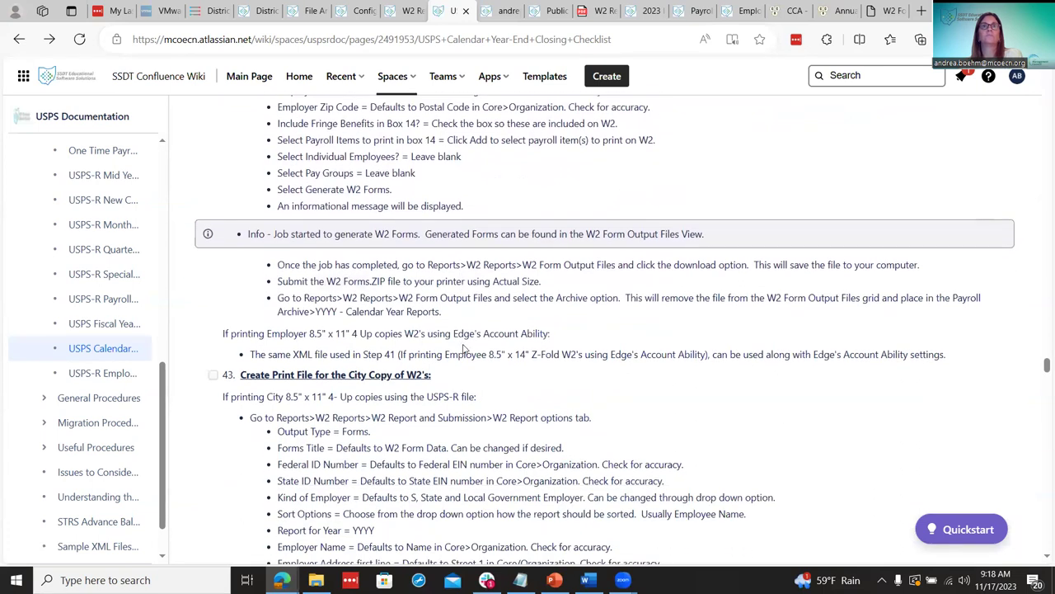
pyautogui.scroll(-1, 464, 350)
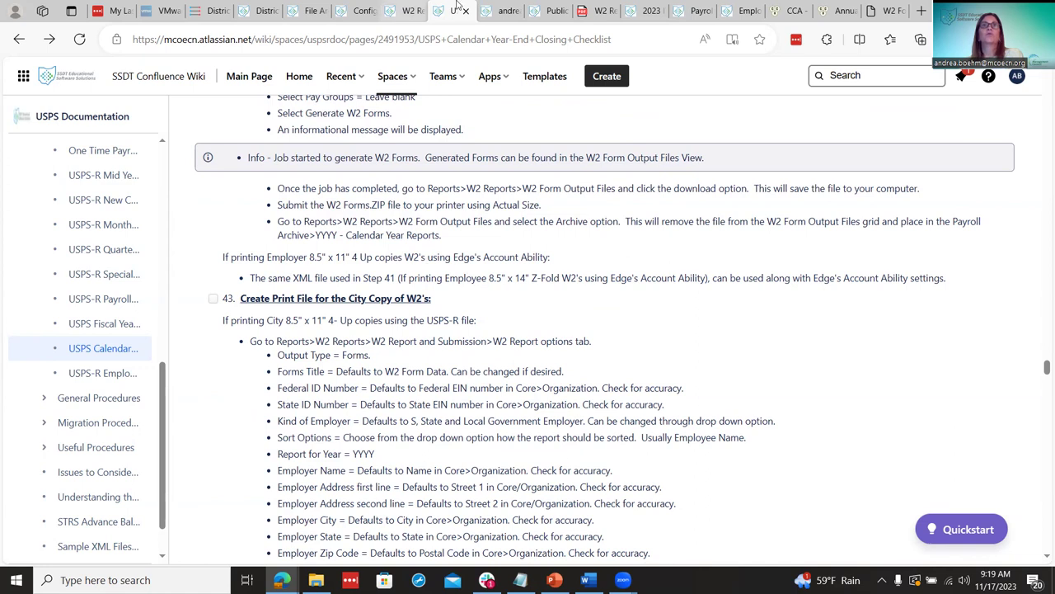
# In the USPS application, open the W2 Report and Submission options and select XML as the output type.
pyautogui.click(503, 10)
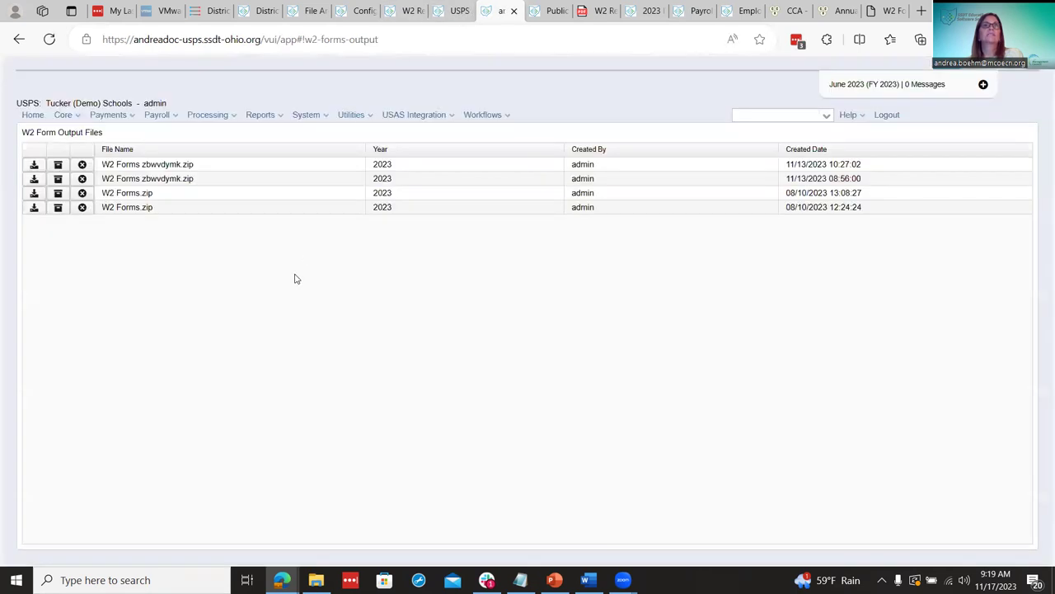
pyautogui.click(256, 116)
pyautogui.moveTo(377, 453)
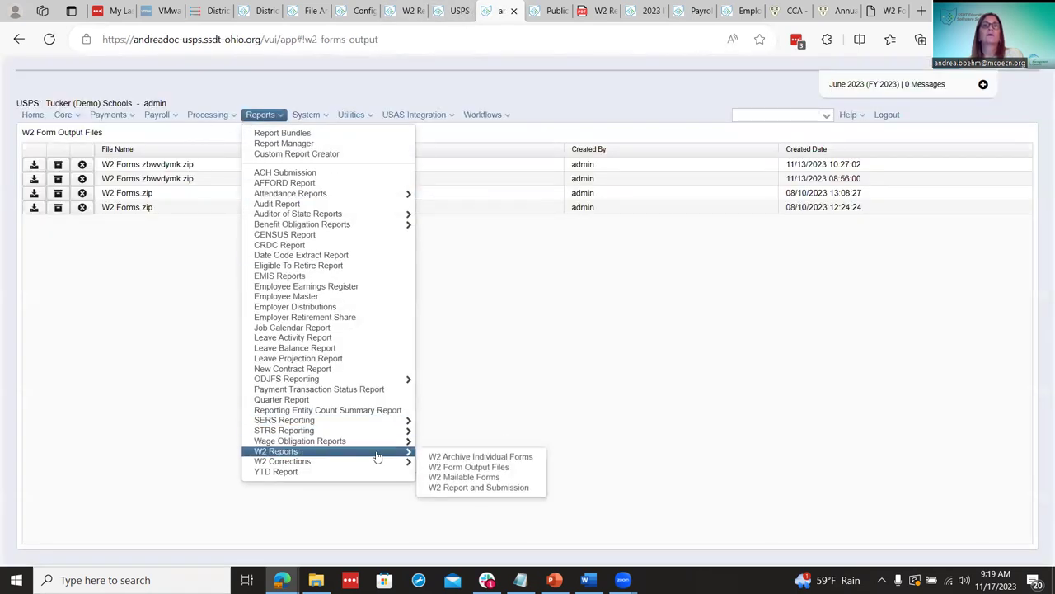
pyautogui.click(433, 487)
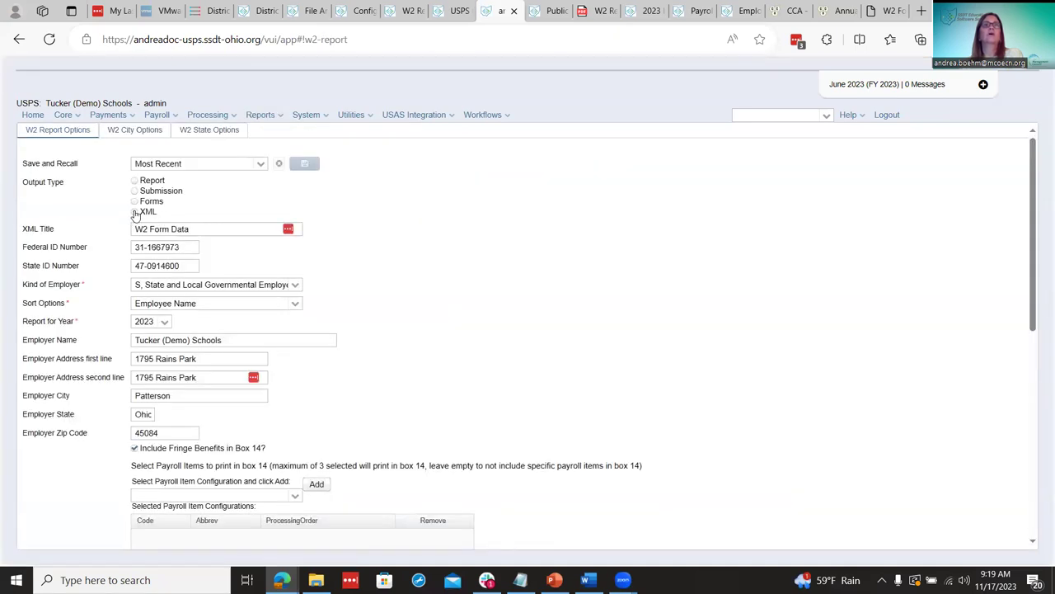
pyautogui.click(135, 213)
# Return to the closing checklist and read step 43's instructions for creating the city copy W2 print file.
pyautogui.click(459, 10)
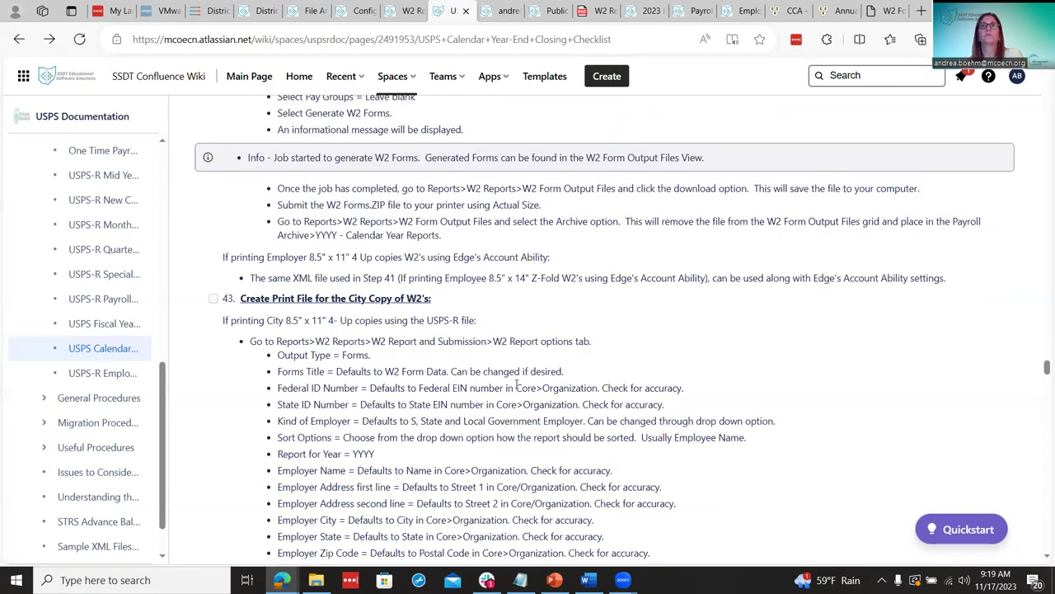
pyautogui.scroll(-1, 517, 383)
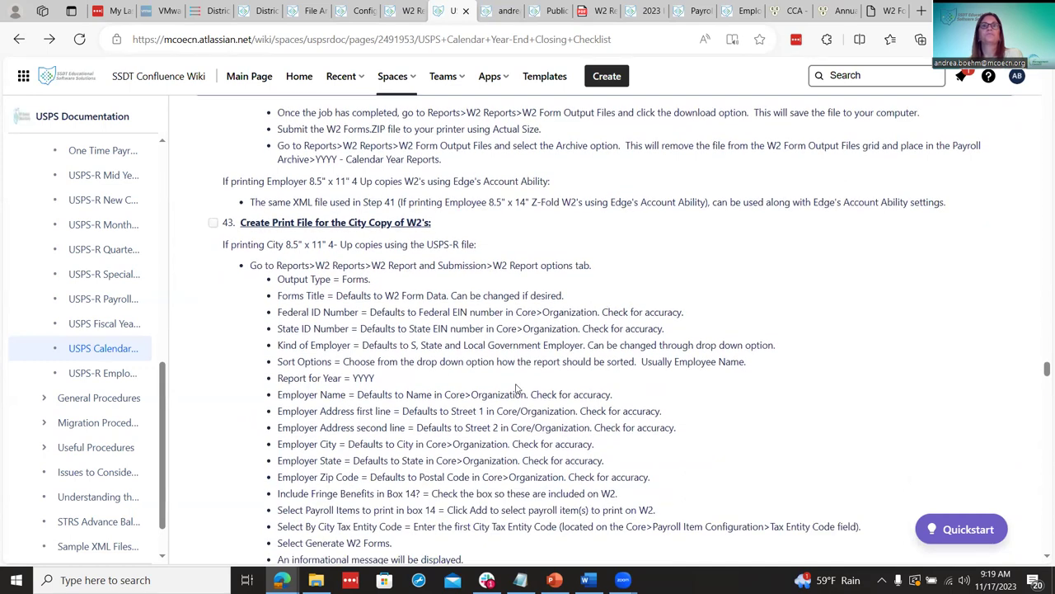
pyautogui.scroll(-1, 517, 388)
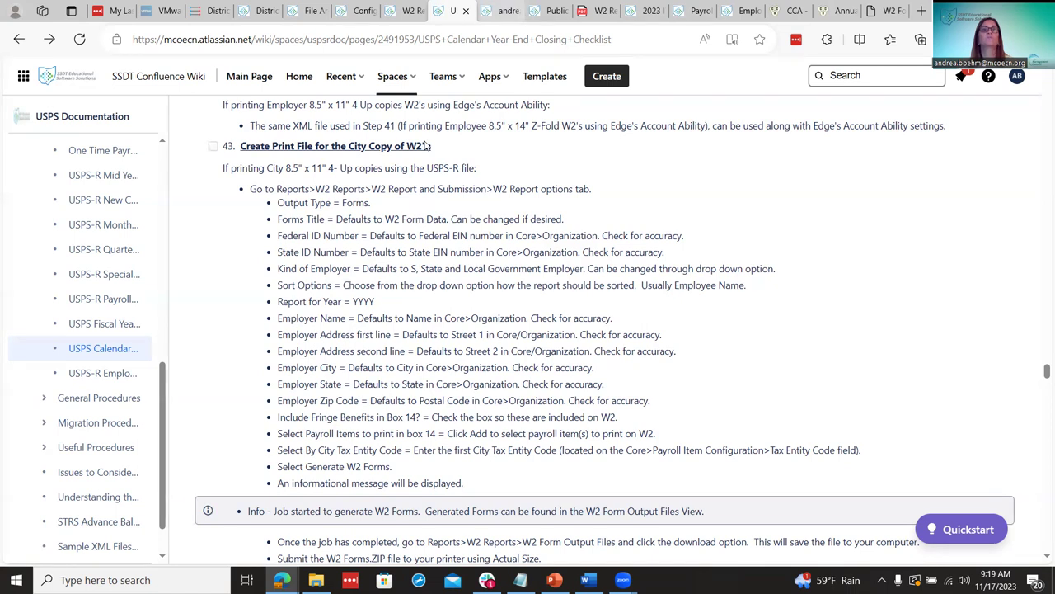
# In the USPS W2 Report Options, set the output type to Forms and review the options down to the City Tax Entity Code field.
pyautogui.click(501, 10)
pyautogui.click(134, 201)
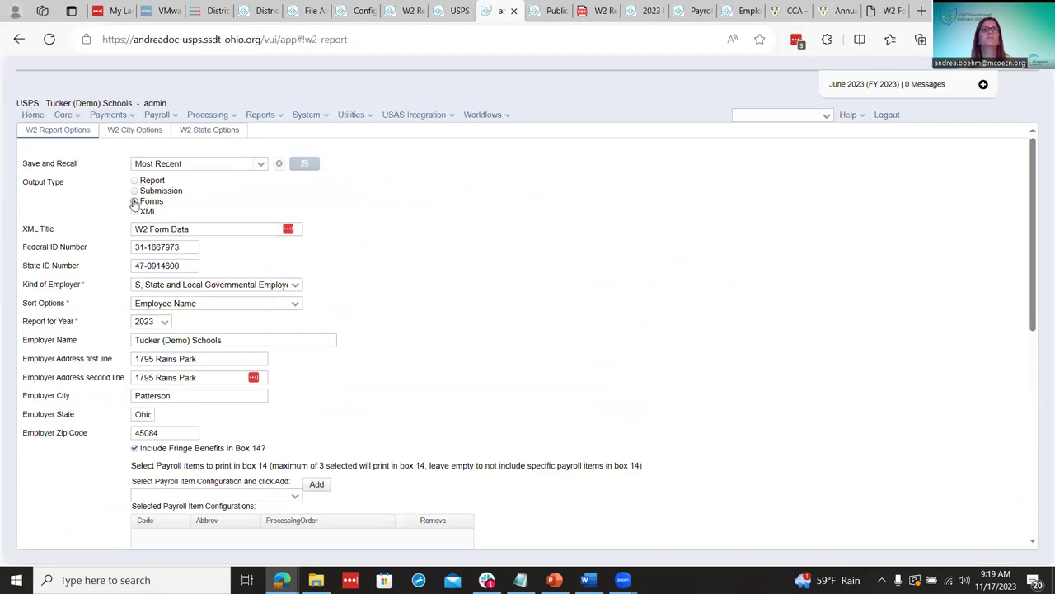
pyautogui.scroll(-2, 428, 371)
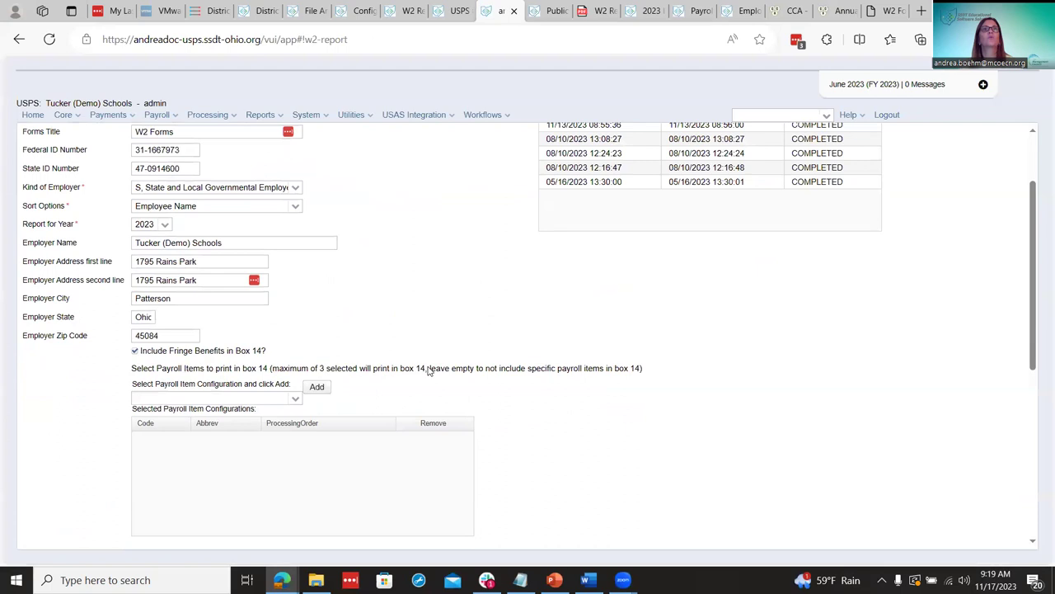
pyautogui.scroll(1, 428, 371)
pyautogui.scroll(-1, 404, 374)
pyautogui.scroll(-5, 55, 487)
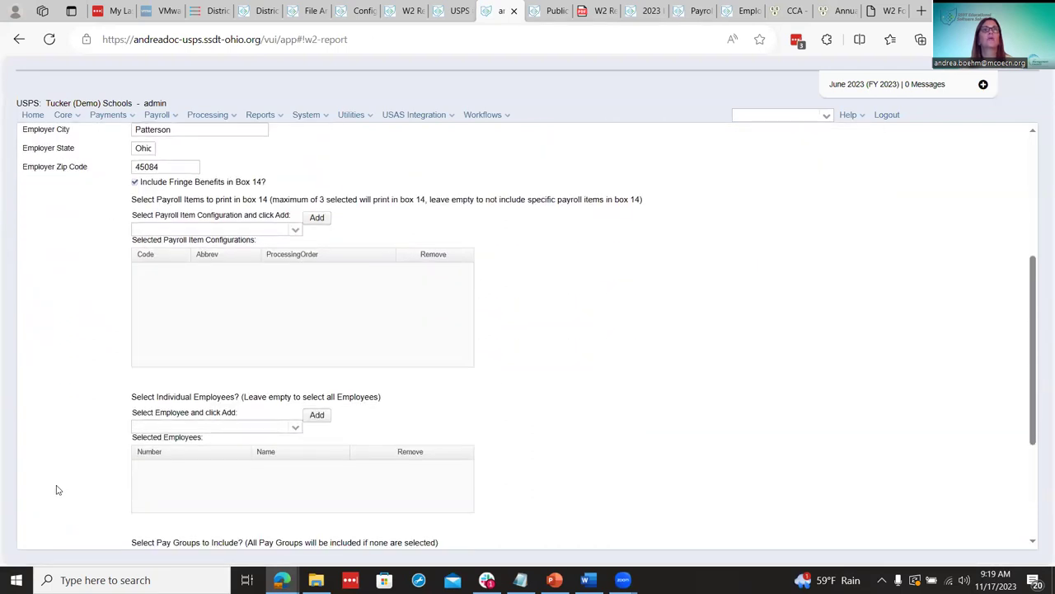
pyautogui.click(173, 487)
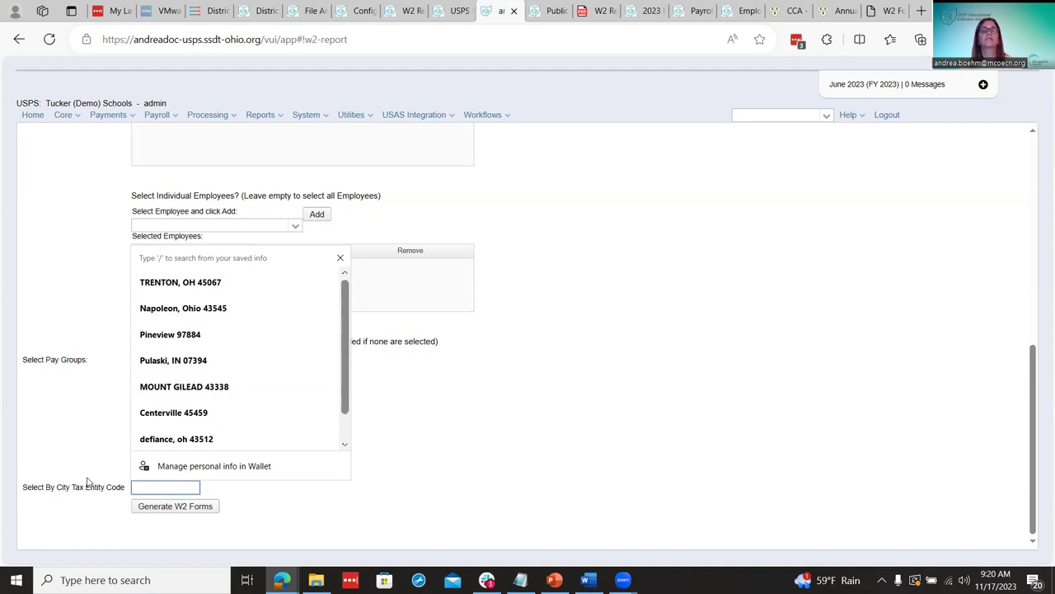
pyautogui.click(101, 426)
pyautogui.scroll(10, 464, 381)
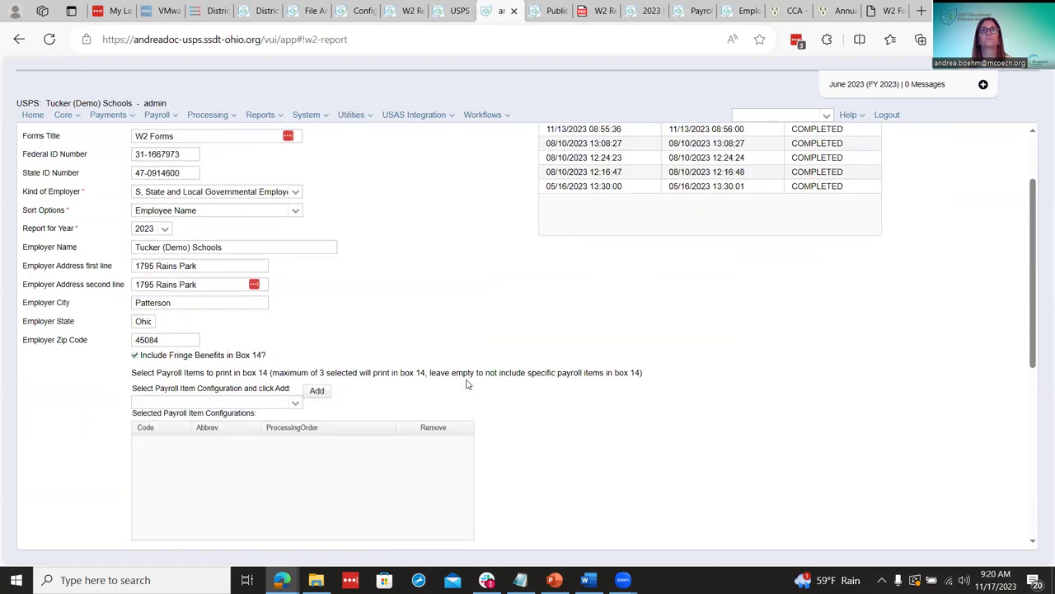
# Return to the closing checklist and read step 43's instructions on downloading, printing and archiving the city W2 forms.
pyautogui.click(456, 10)
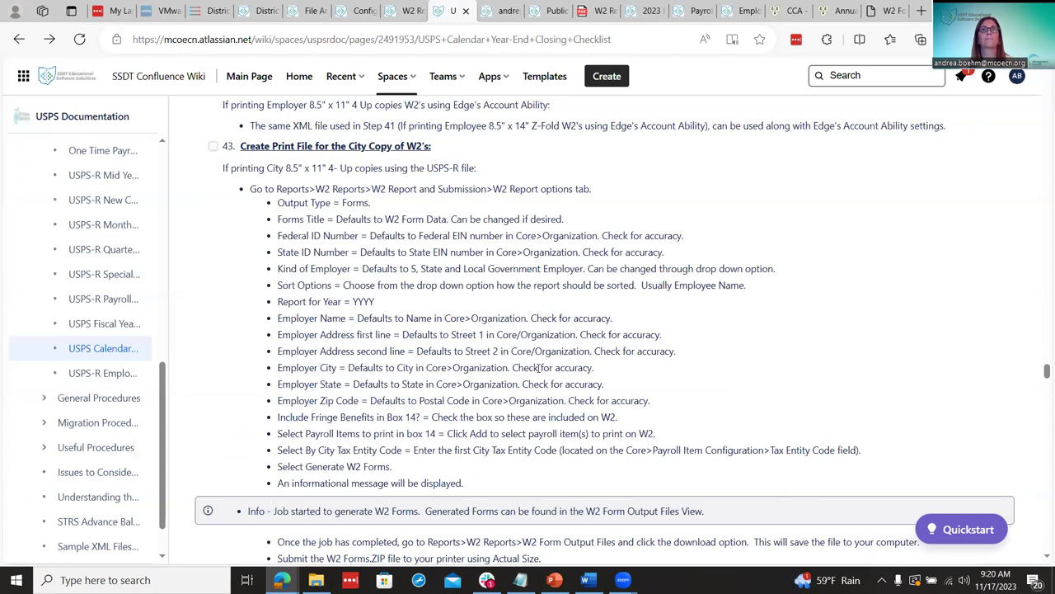
pyautogui.scroll(-1, 538, 367)
pyautogui.scroll(-1, 538, 368)
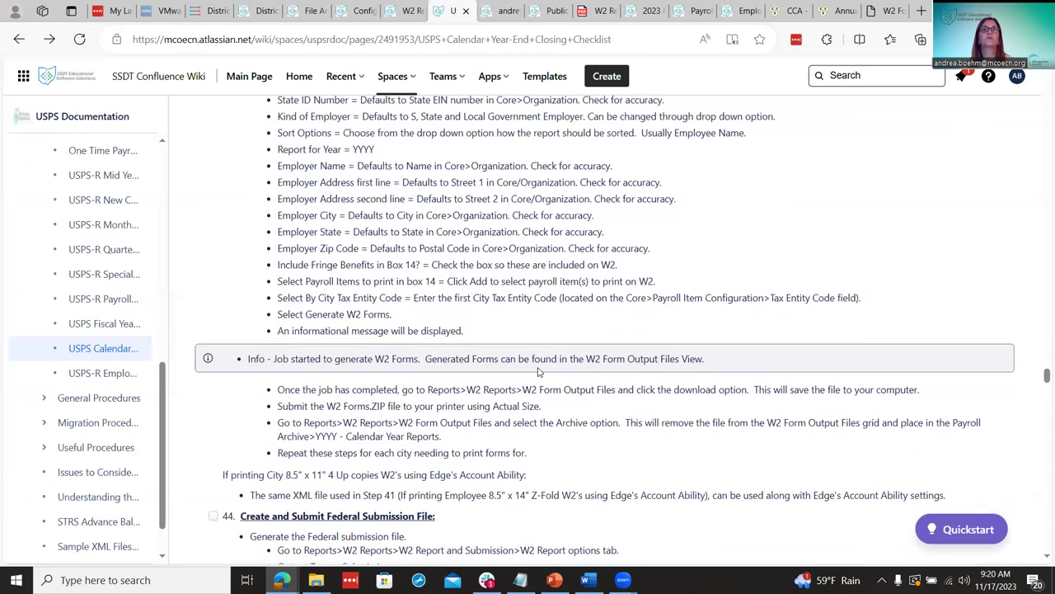
# Open the W2 Form Output Files view in the USPS application to check the download and archive options for the city forms.
pyautogui.hotkey('ctrl', 'Tab')
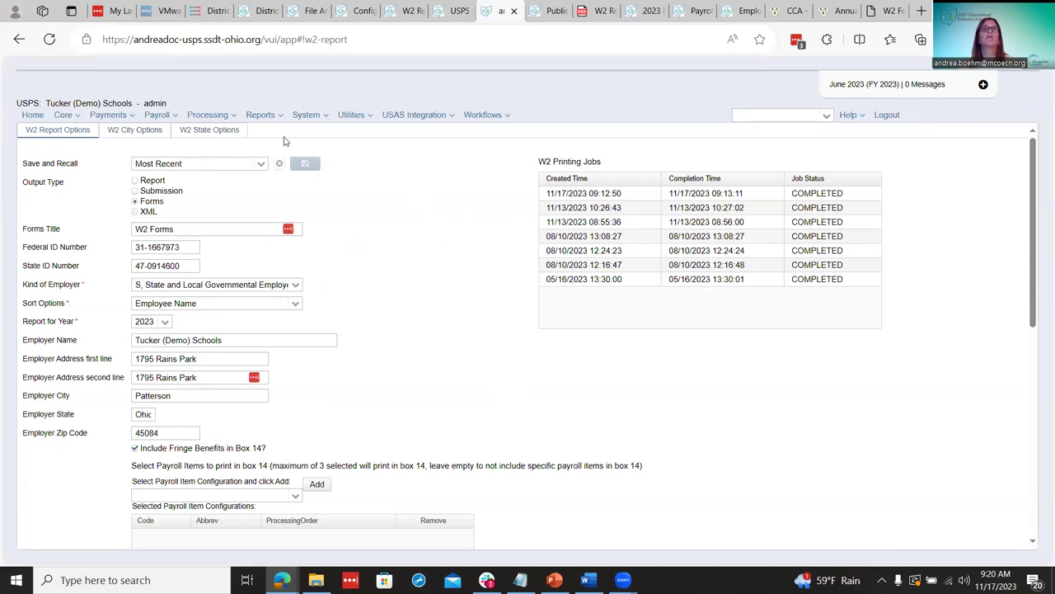
pyautogui.click(264, 116)
pyautogui.moveTo(404, 453)
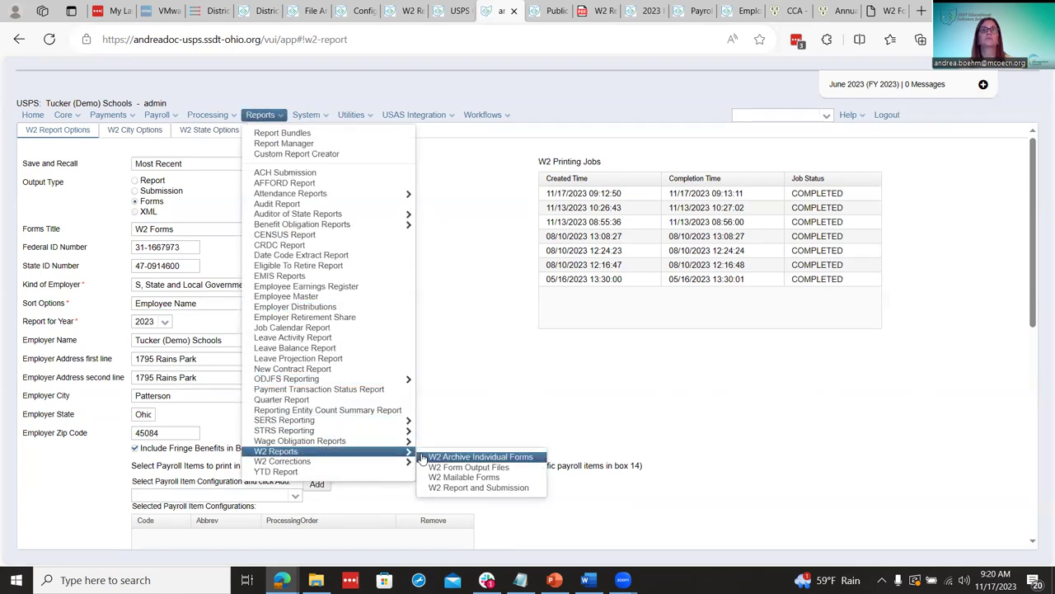
pyautogui.click(439, 468)
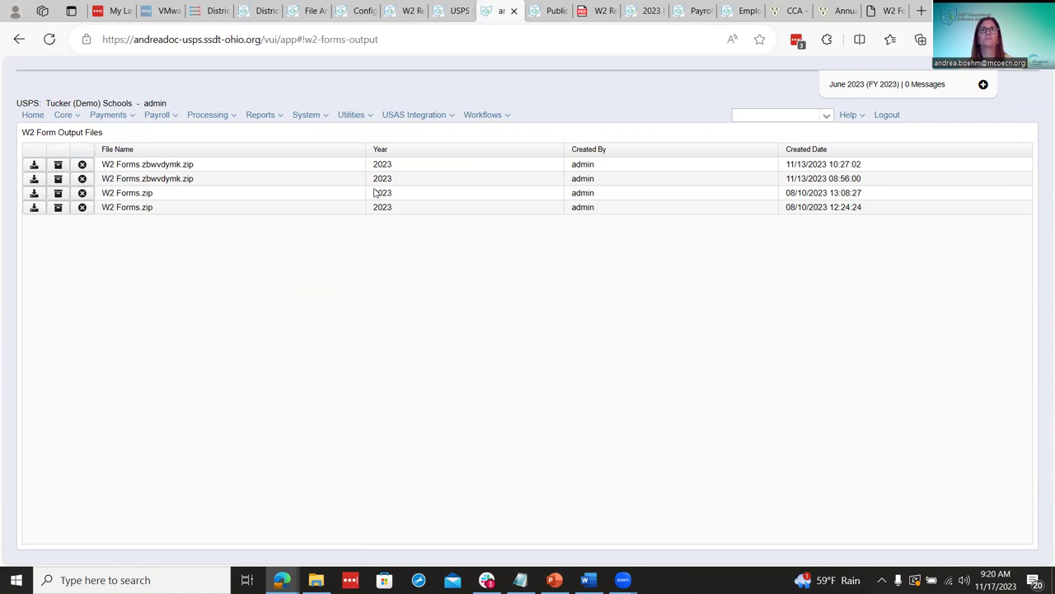
# Return to the closing checklist and read step 43's note on printing city W2 copies with Edge's Account Ability.
pyautogui.click(453, 11)
pyautogui.scroll(-1, 486, 422)
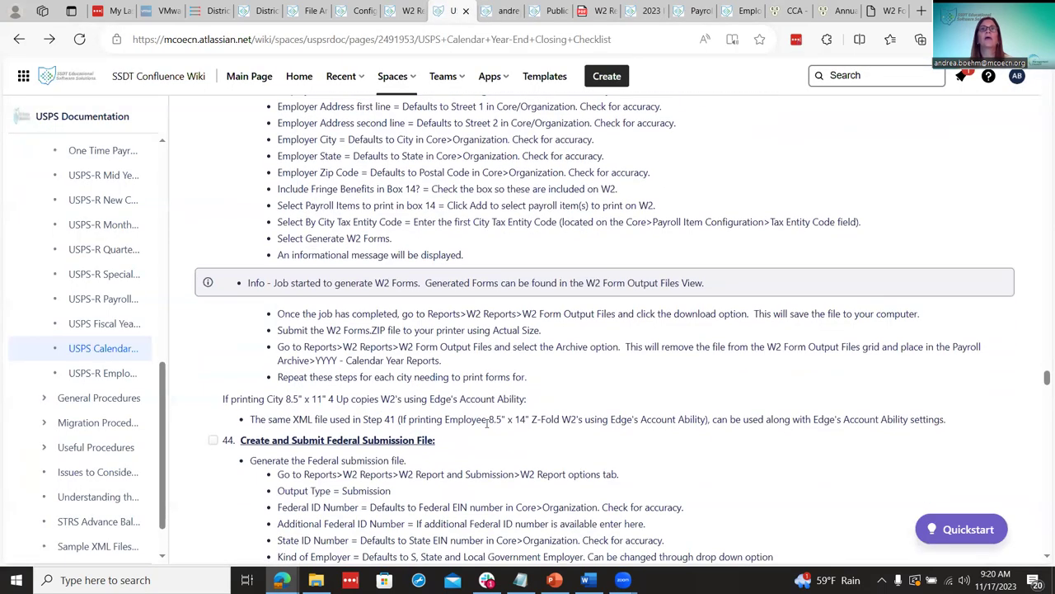
pyautogui.scroll(1, 487, 423)
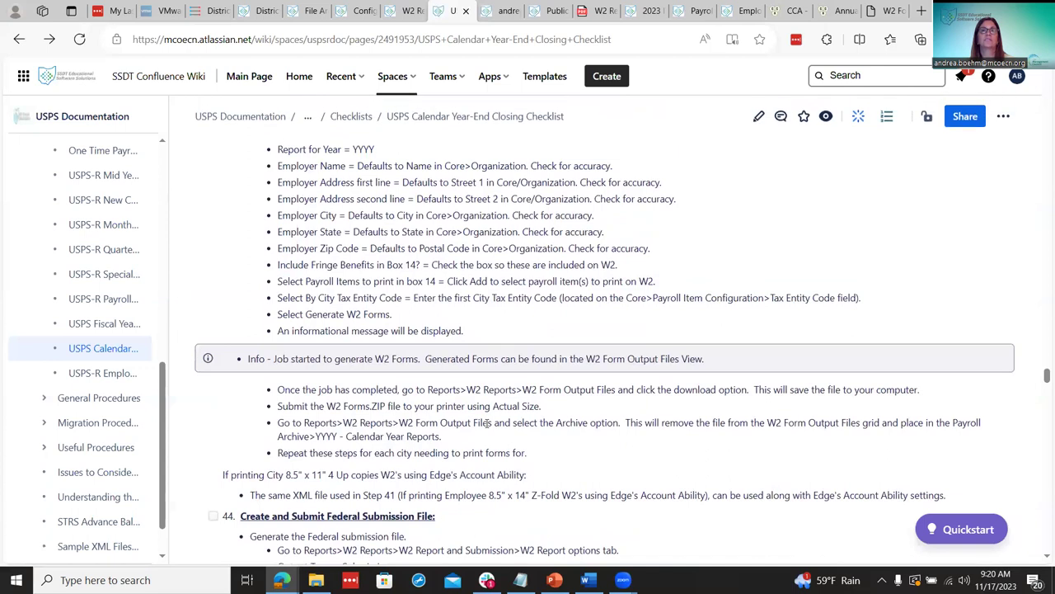
pyautogui.scroll(-1, 488, 423)
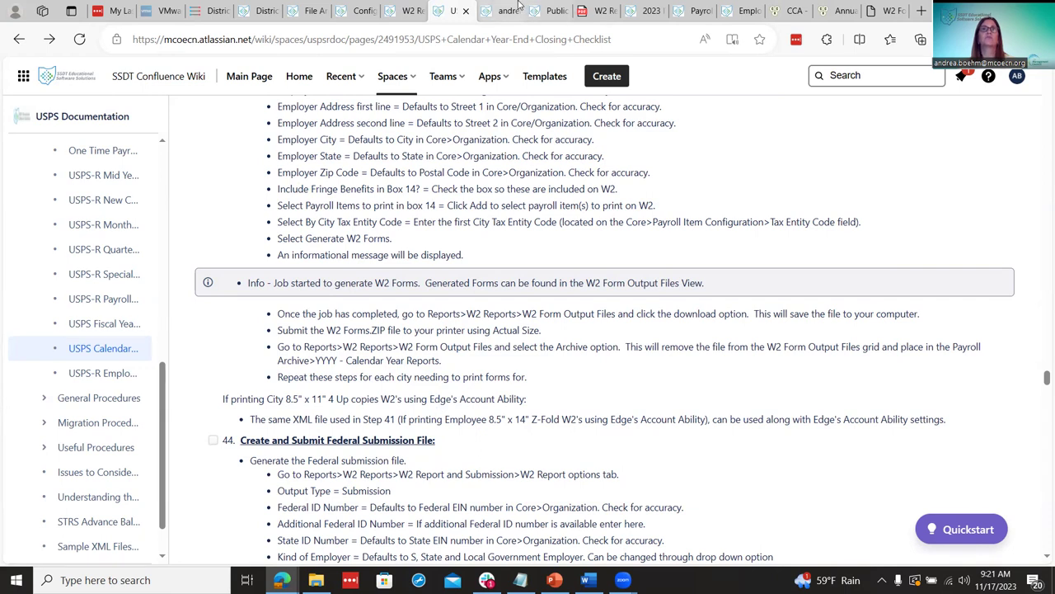
# Open W2 Report and Submission in the USPS application and examine the XML output options down to the pay group selection.
pyautogui.click(518, 10)
pyautogui.click(262, 115)
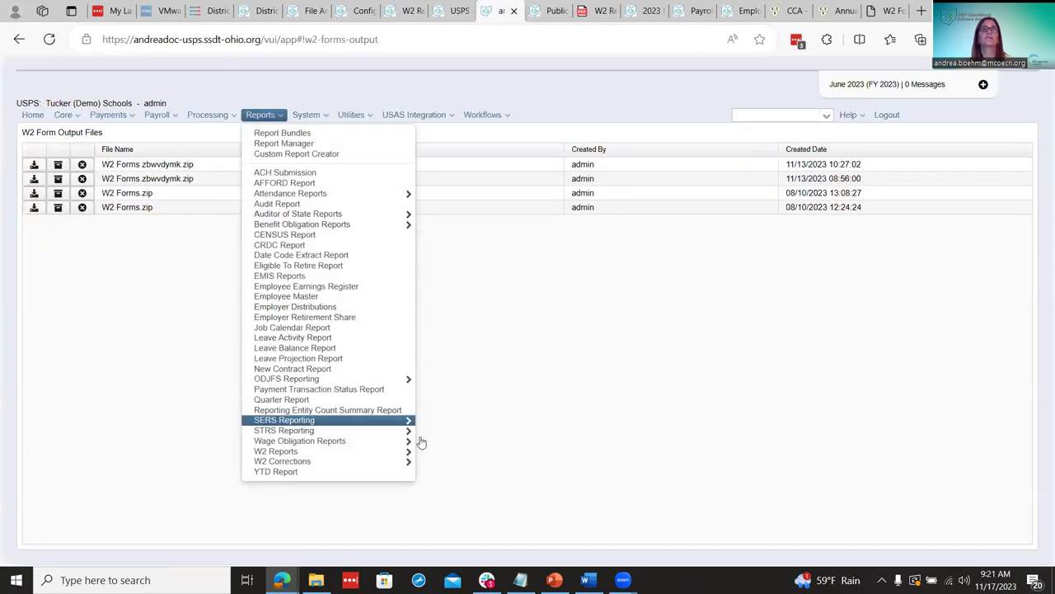
pyautogui.moveTo(408, 451)
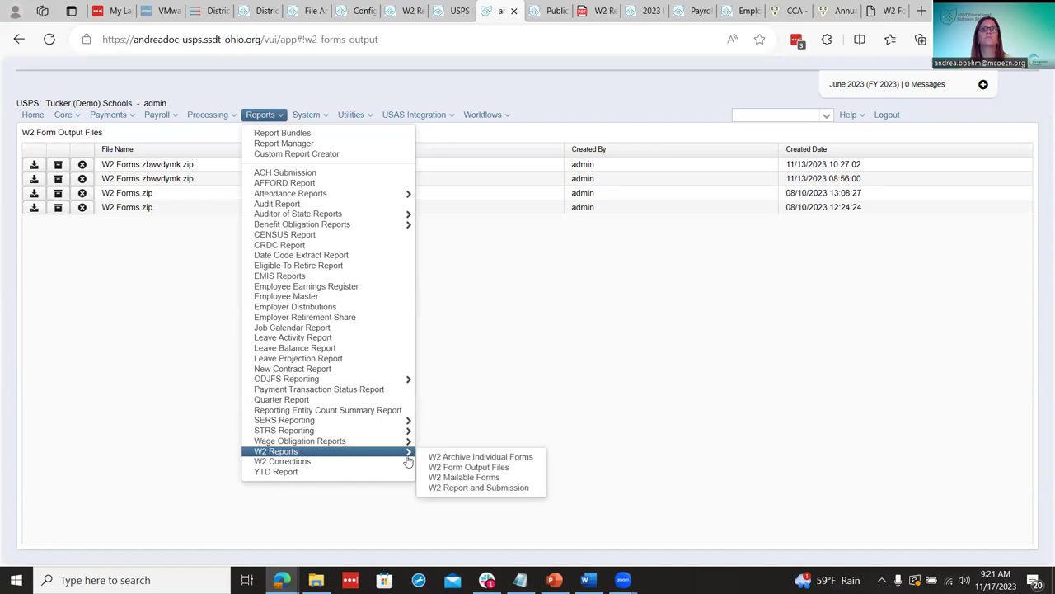
pyautogui.click(478, 487)
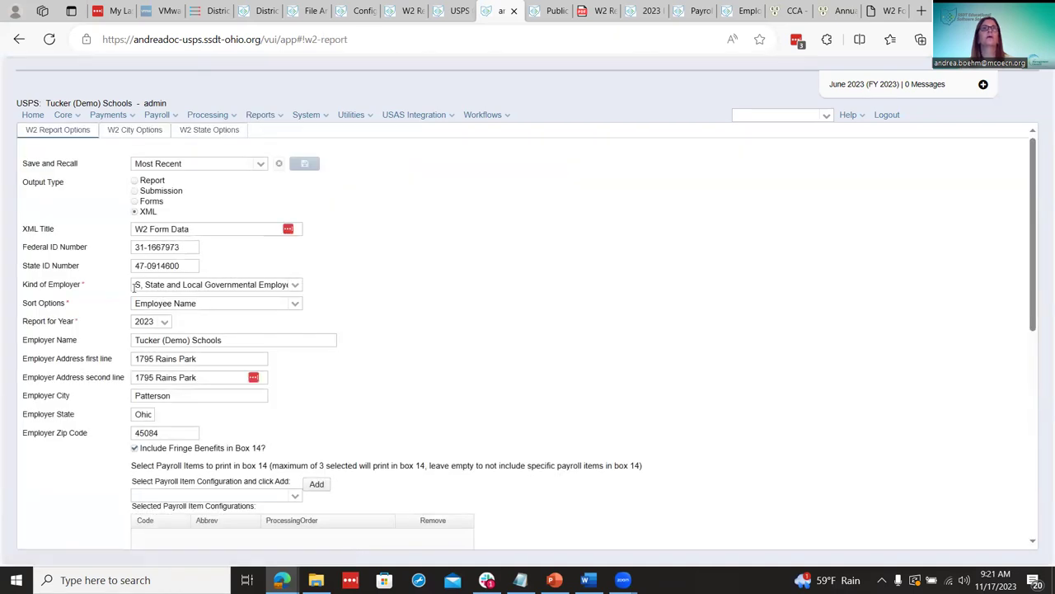
pyautogui.scroll(-5, 122, 432)
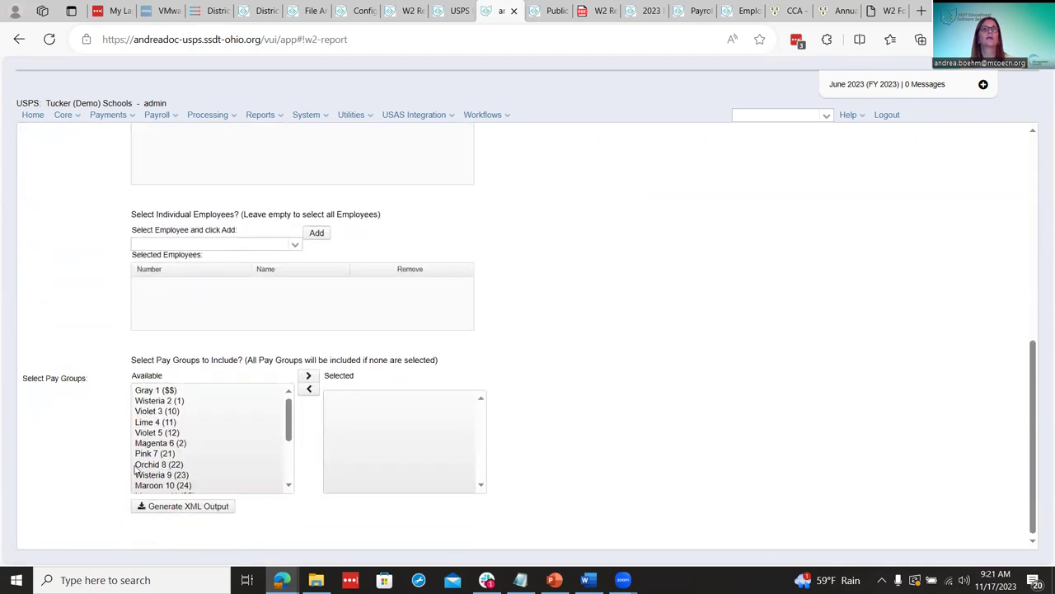
pyautogui.scroll(2, 102, 418)
pyautogui.scroll(4, 103, 418)
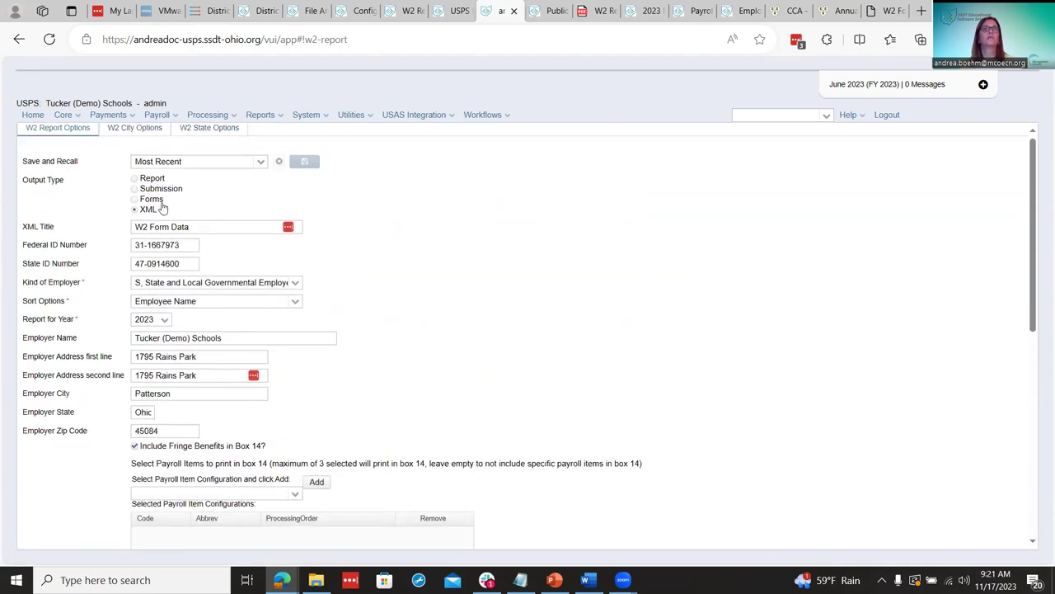
pyautogui.scroll(-6, 266, 343)
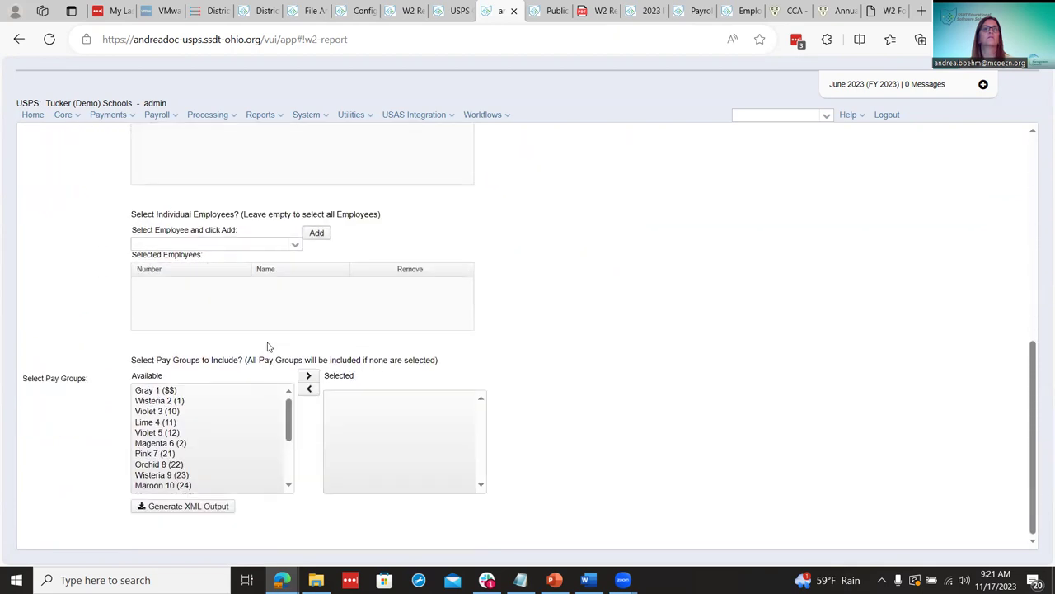
# Switch the output type to Forms to compare its options, and set it back to XML.
pyautogui.scroll(5, 266, 346)
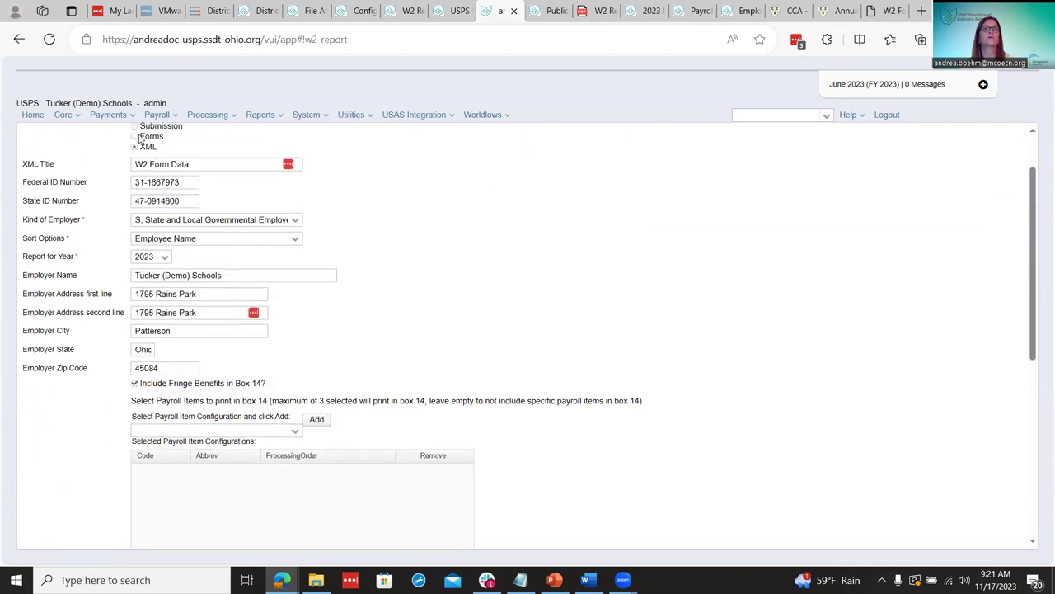
pyautogui.scroll(-5, 295, 340)
pyautogui.scroll(3, 295, 339)
pyautogui.scroll(3, 295, 339)
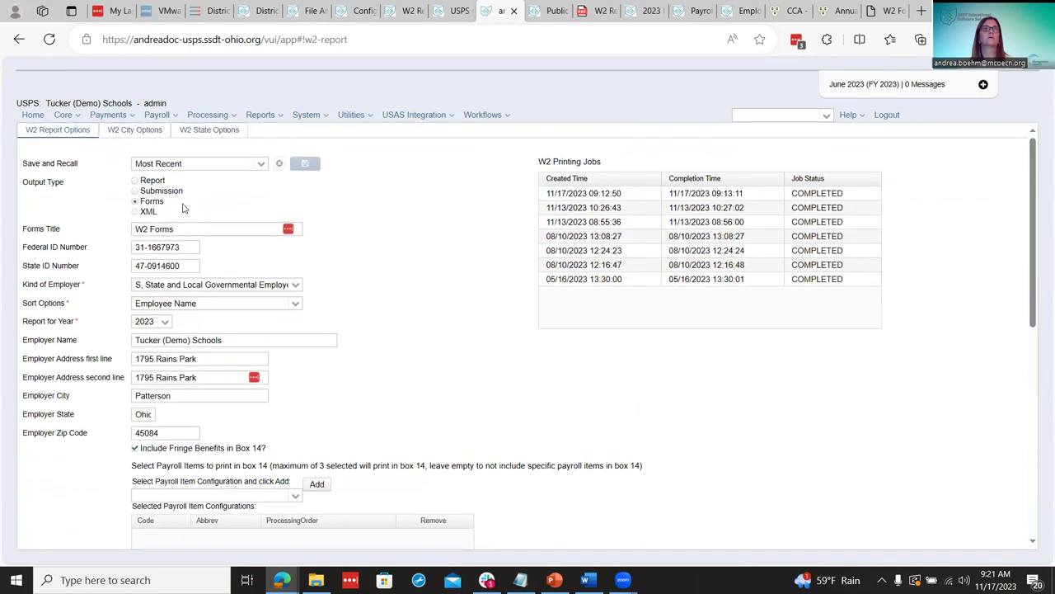
pyautogui.click(134, 211)
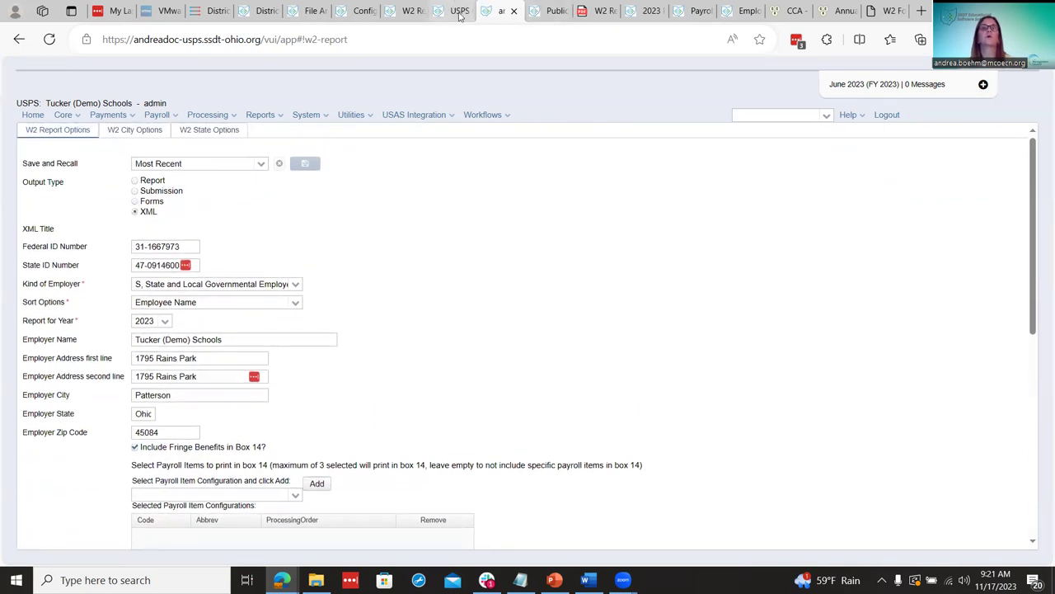
# Return to the closing checklist and reread step 43's settings for the city copy of the W2s.
pyautogui.click(456, 10)
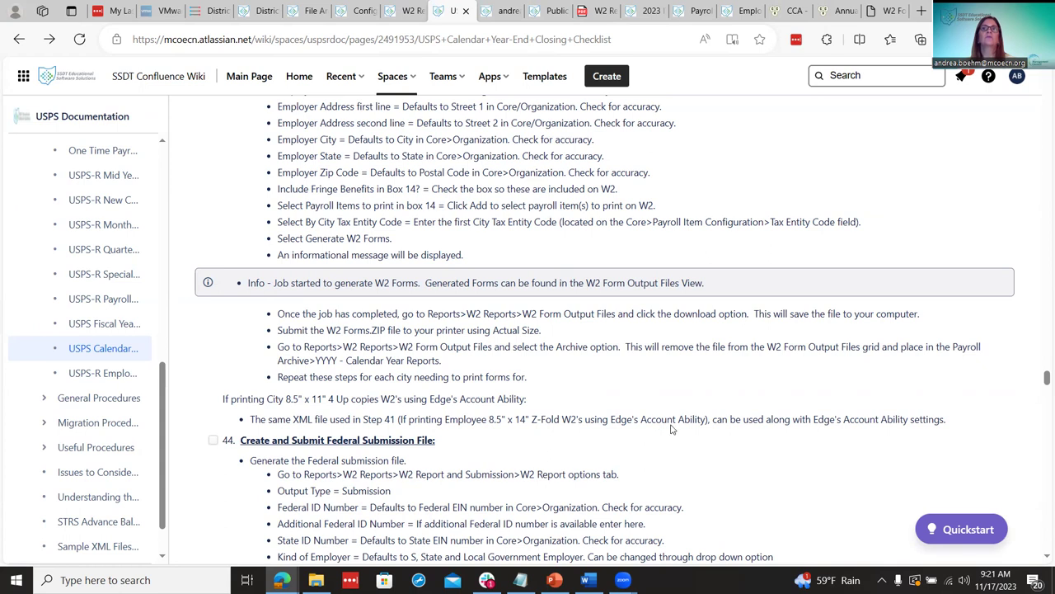
pyautogui.scroll(3, 654, 429)
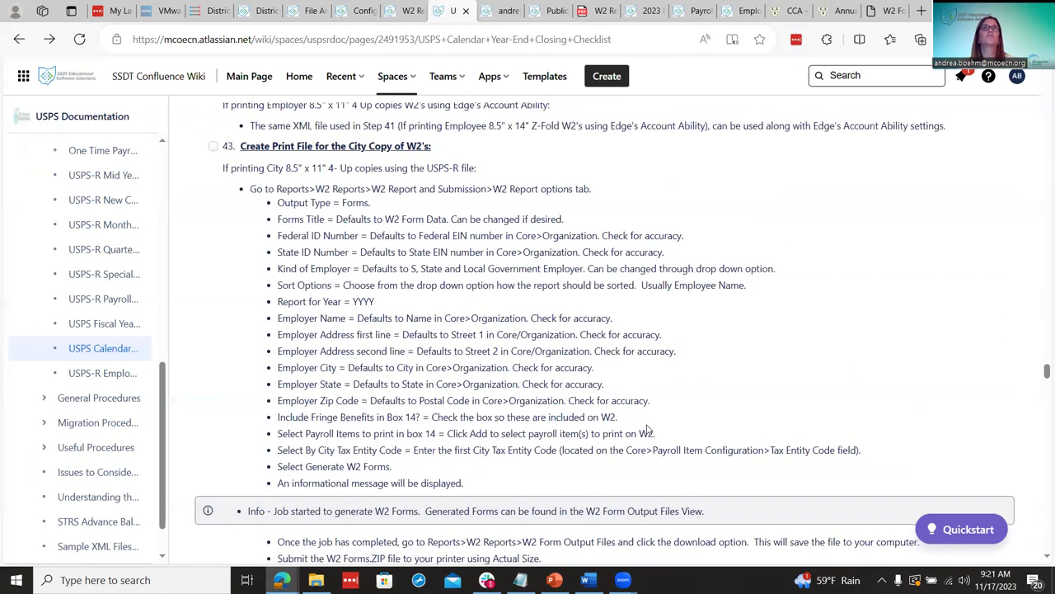
# Switch to the USPS application and examine the W2 report options down to Select By City Tax Entity Code.
pyautogui.hotkey('ctrl', 'Tab')
pyautogui.scroll(-10, 516, 398)
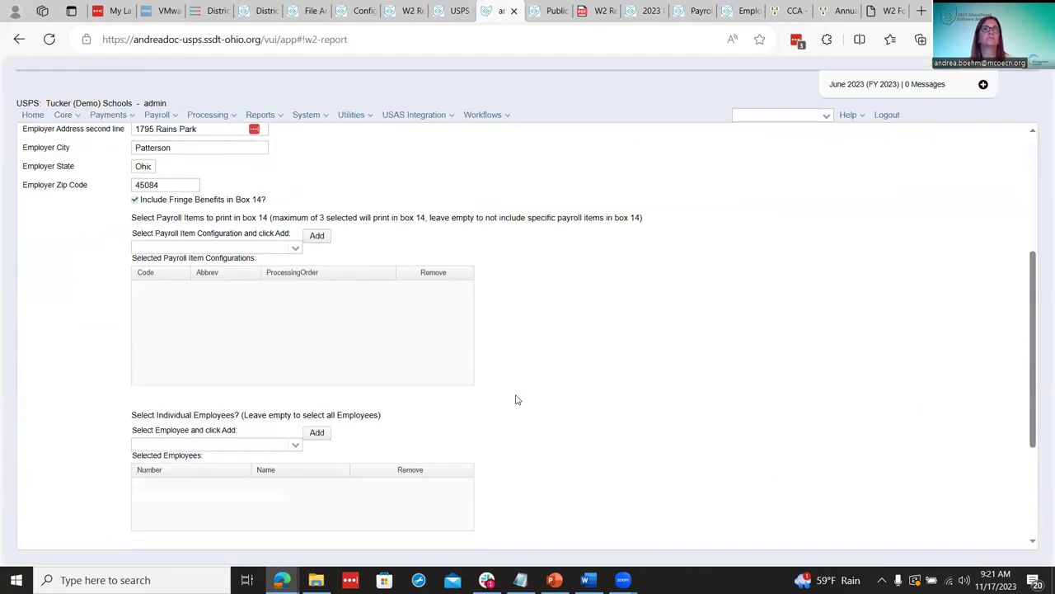
pyautogui.scroll(2, 617, 425)
pyautogui.scroll(-2, 616, 425)
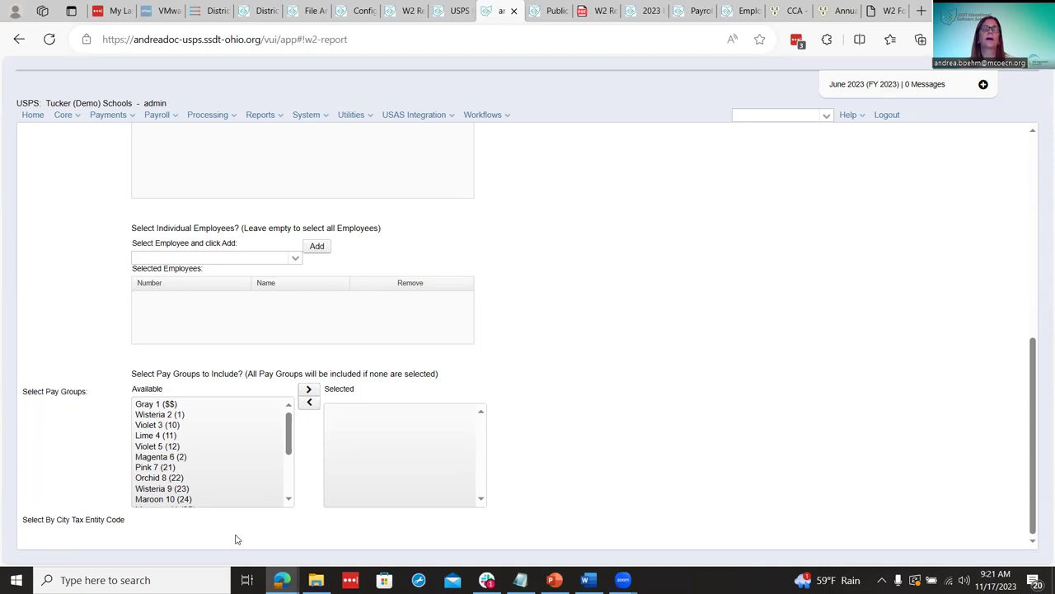
# Reload the W2 report page and review the XML output options down to Generate XML Output.
pyautogui.click(49, 39)
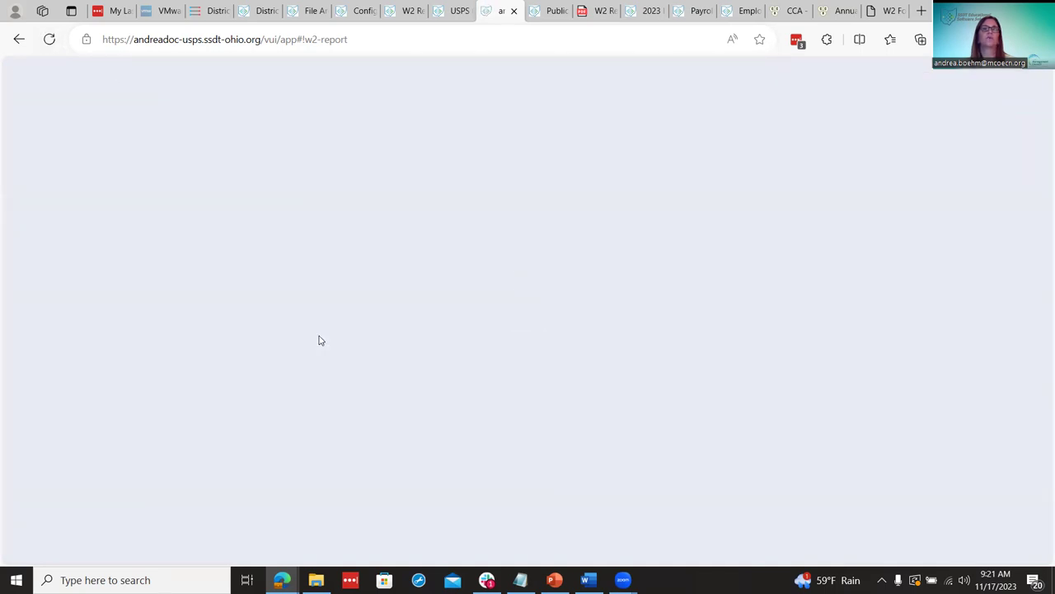
pyautogui.scroll(-5, 289, 284)
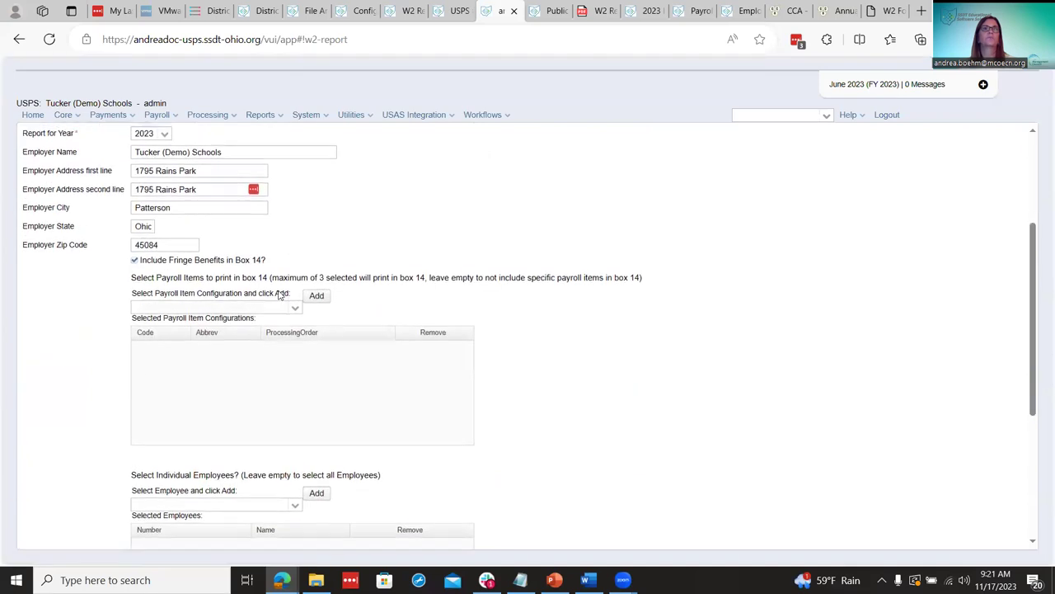
pyautogui.scroll(-3, 238, 296)
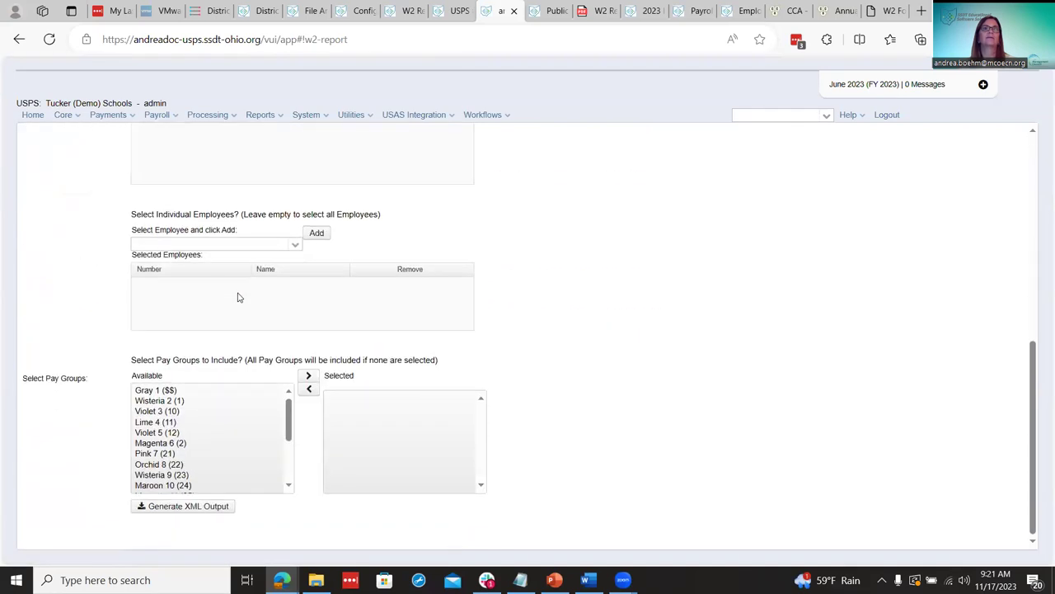
pyautogui.scroll(4, 253, 424)
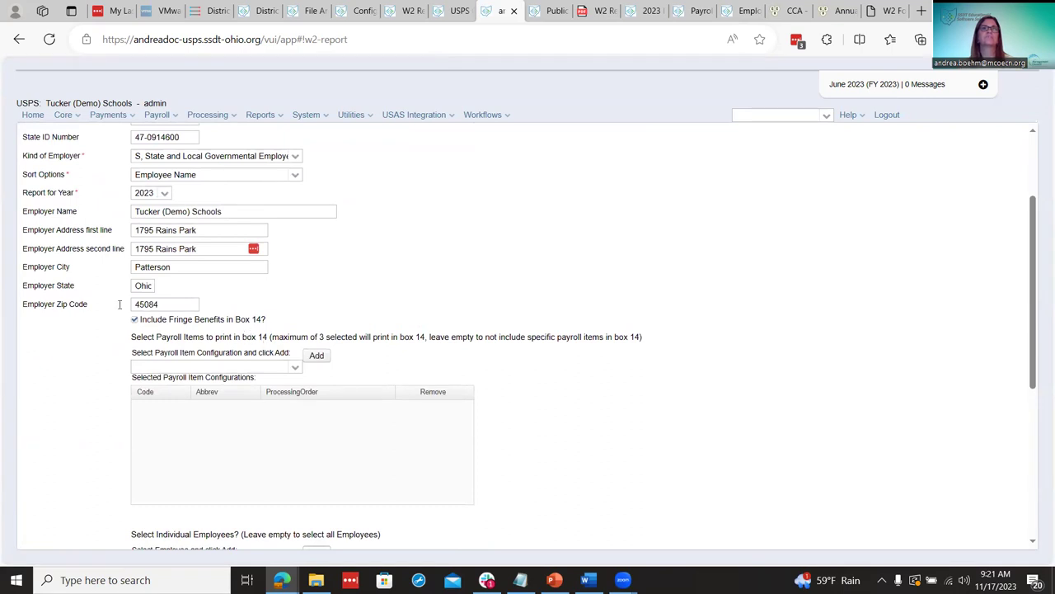
pyautogui.scroll(3, 292, 261)
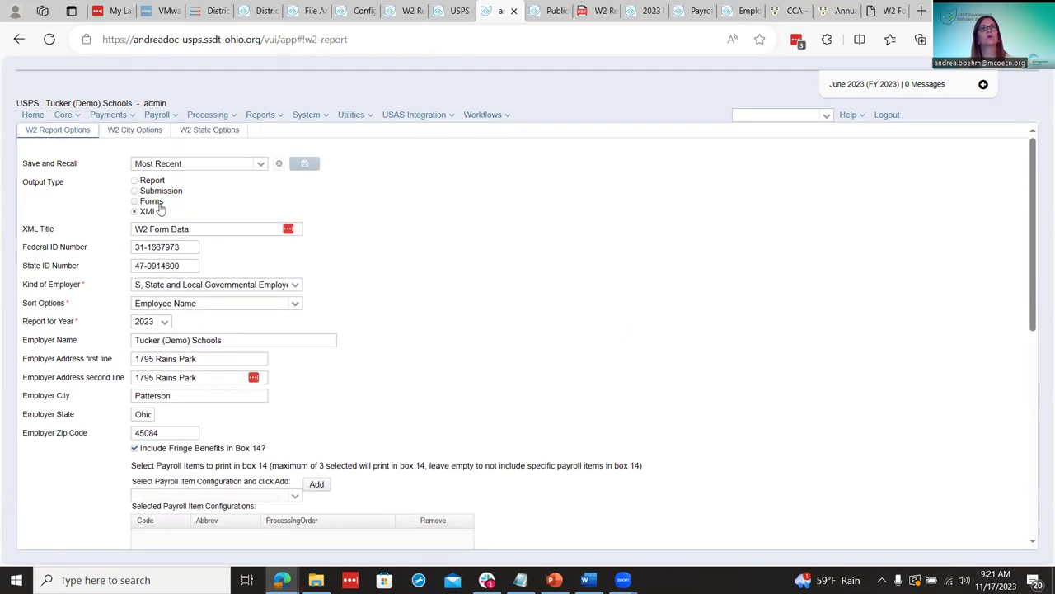
# Return to the closing checklist and read the rest of step 43 on downloading, printing and archiving each city's W2 forms.
pyautogui.click(453, 11)
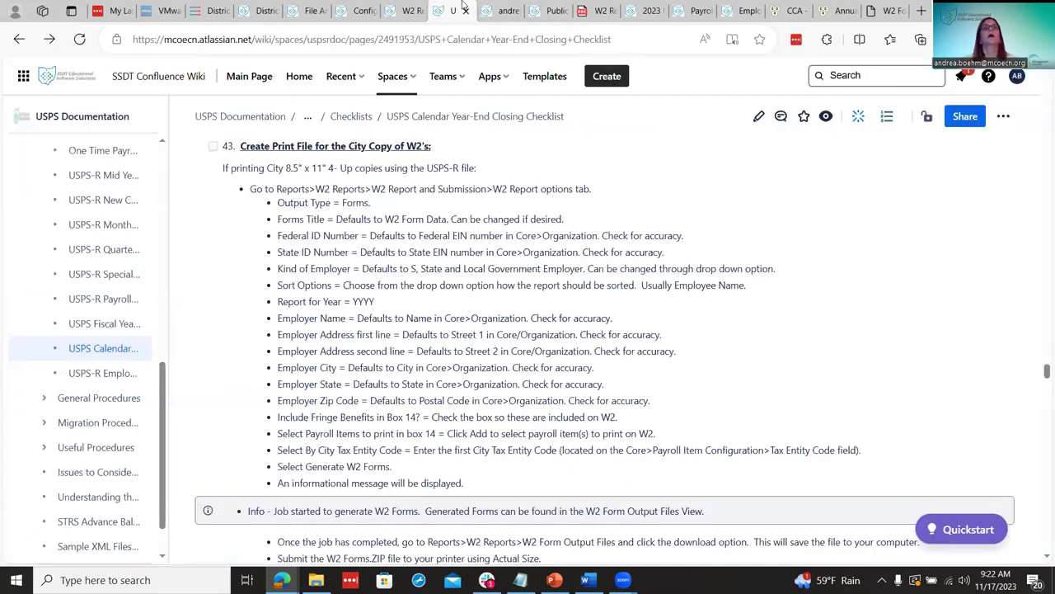
pyautogui.scroll(-2, 471, 475)
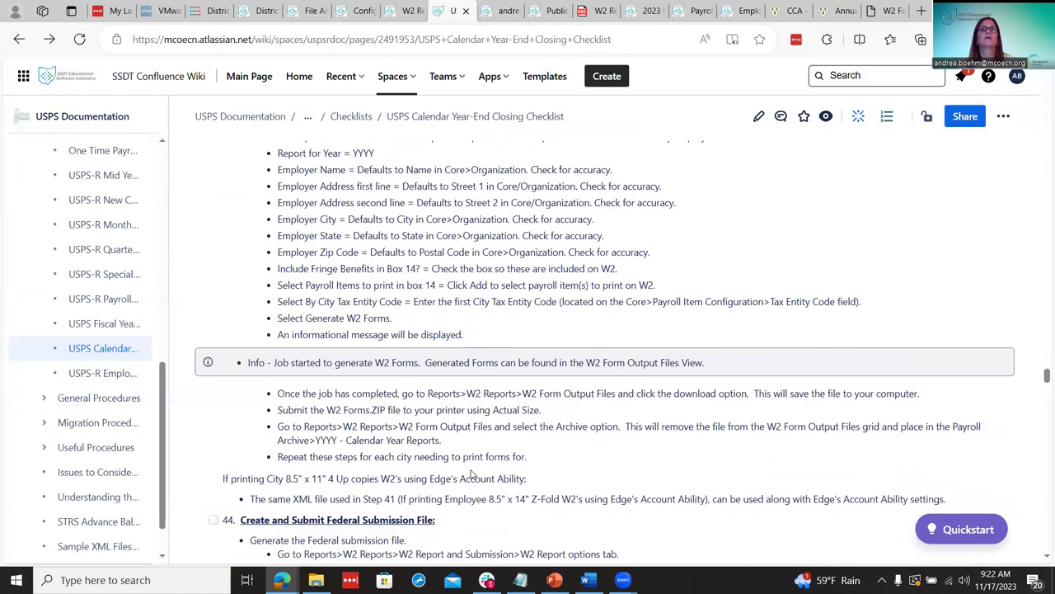
pyautogui.scroll(-2, 528, 464)
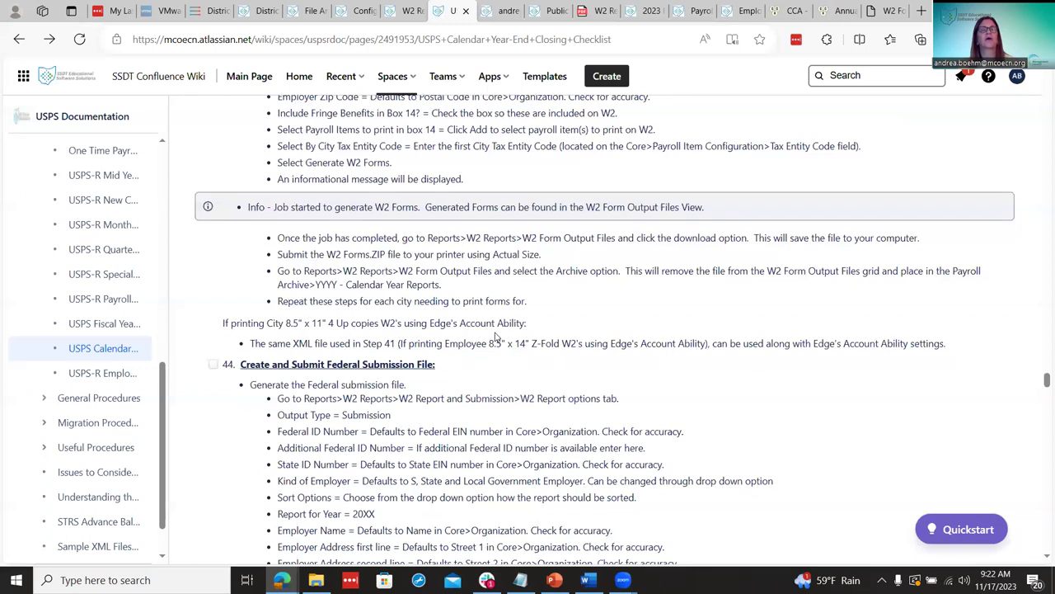
pyautogui.scroll(-1, 506, 475)
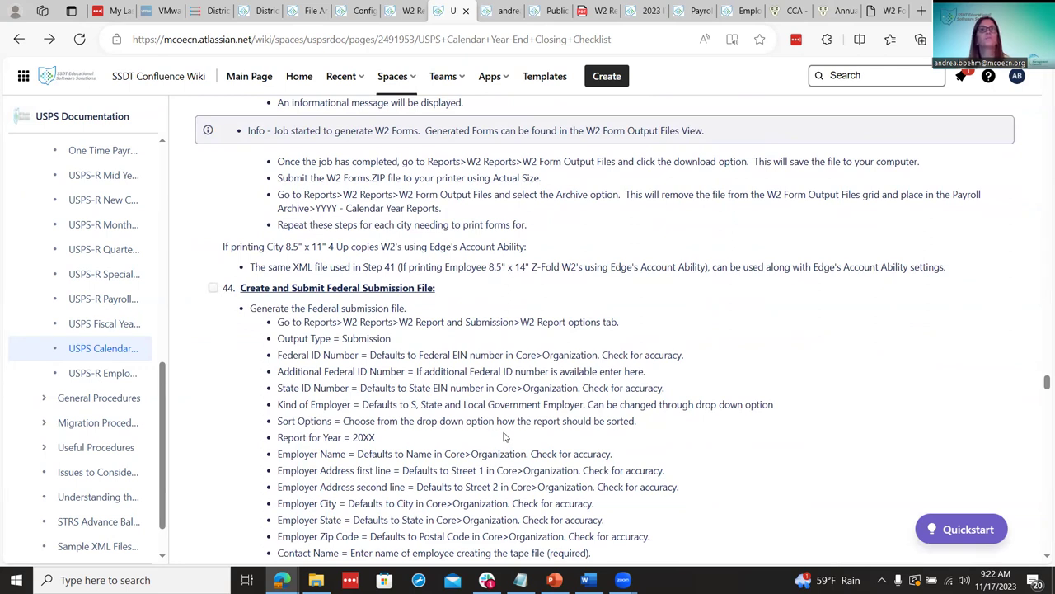
pyautogui.scroll(2, 506, 437)
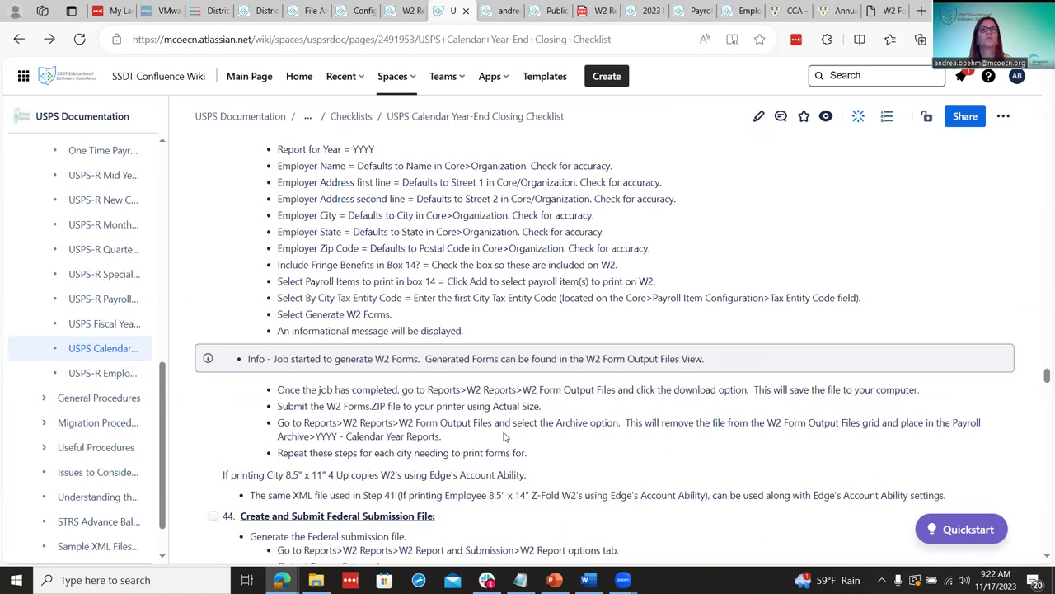
# Read step 44's instructions for creating and submitting the Federal submission file, including the archive check of the generated files.
pyautogui.scroll(-2, 504, 433)
pyautogui.scroll(-1, 507, 437)
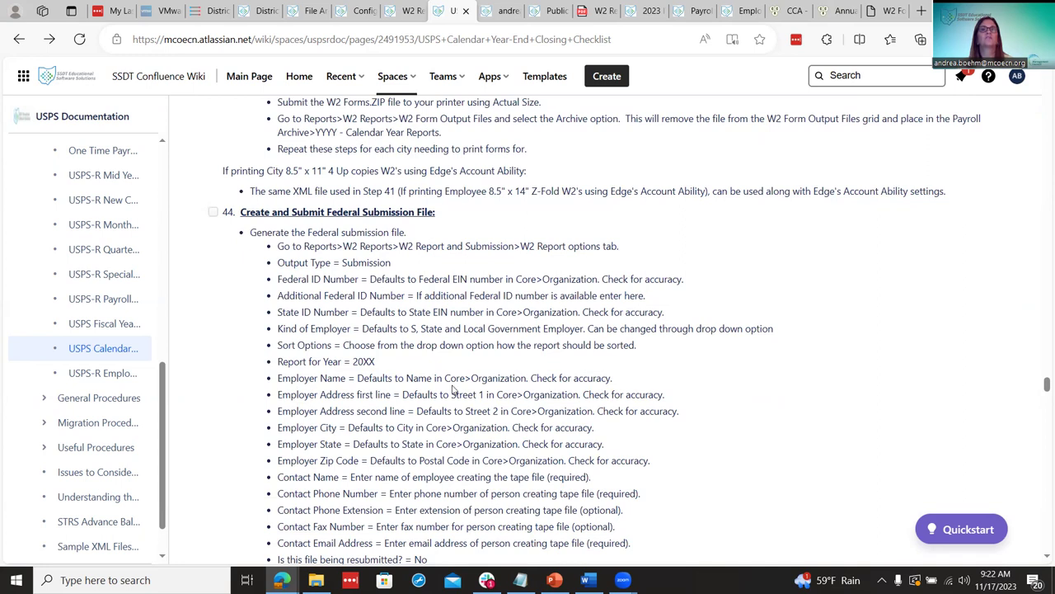
pyautogui.scroll(-1, 452, 388)
pyautogui.scroll(-1, 452, 388)
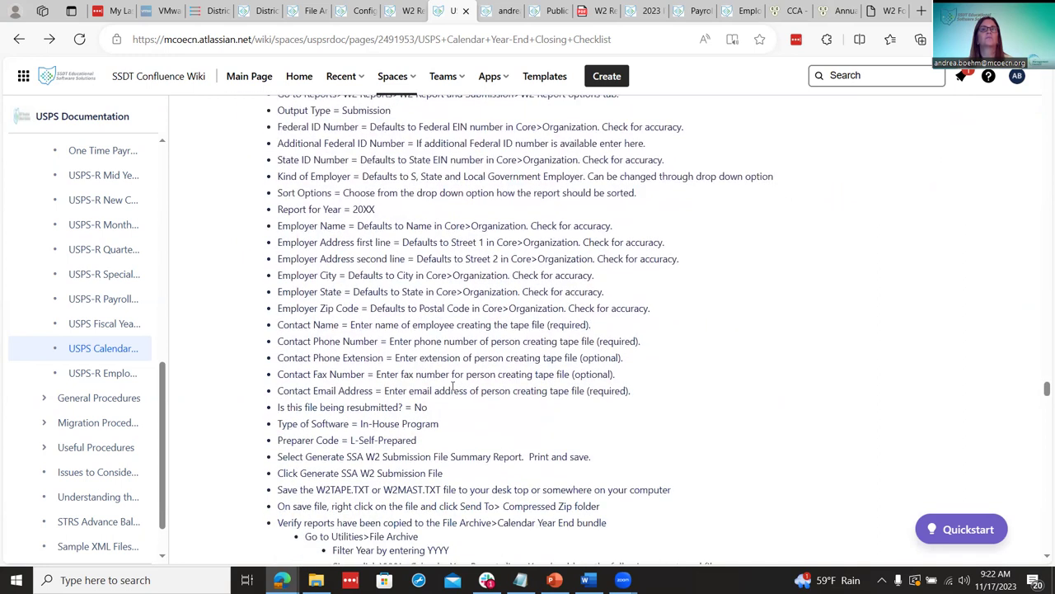
pyautogui.scroll(2, 452, 388)
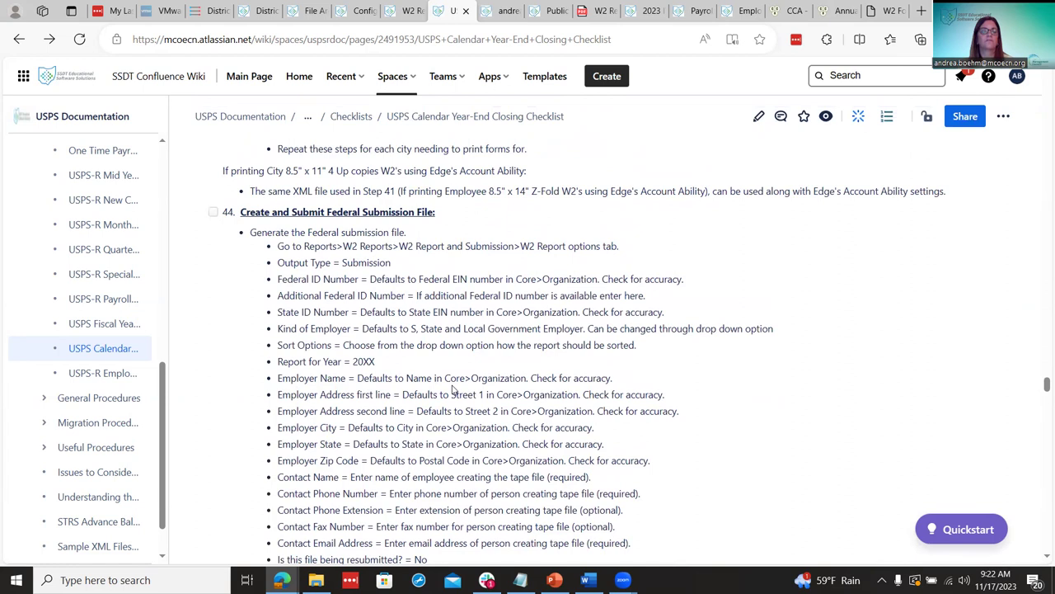
pyautogui.scroll(-3, 458, 391)
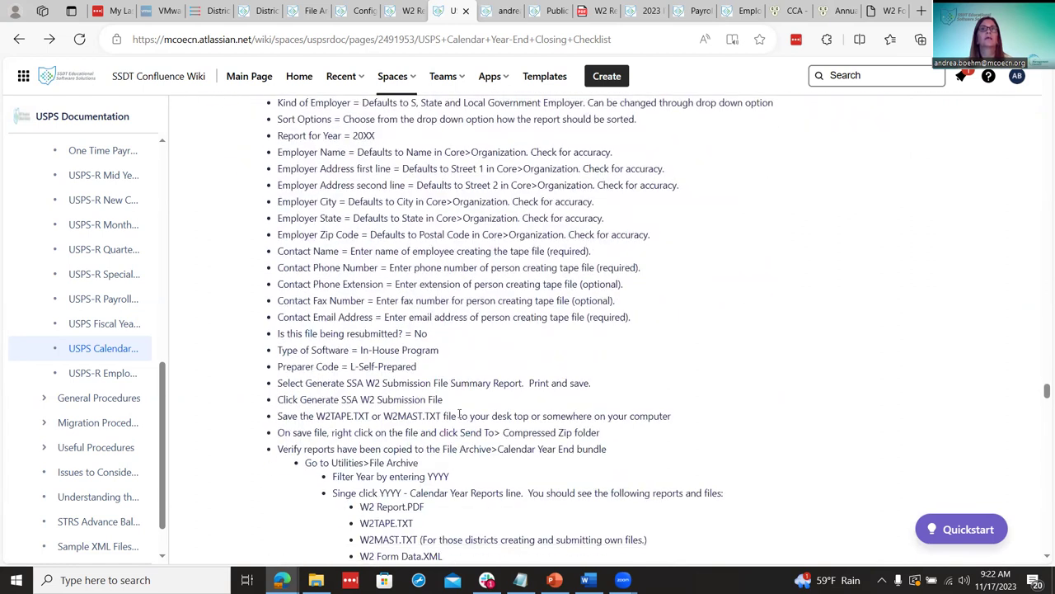
pyautogui.scroll(-2, 460, 415)
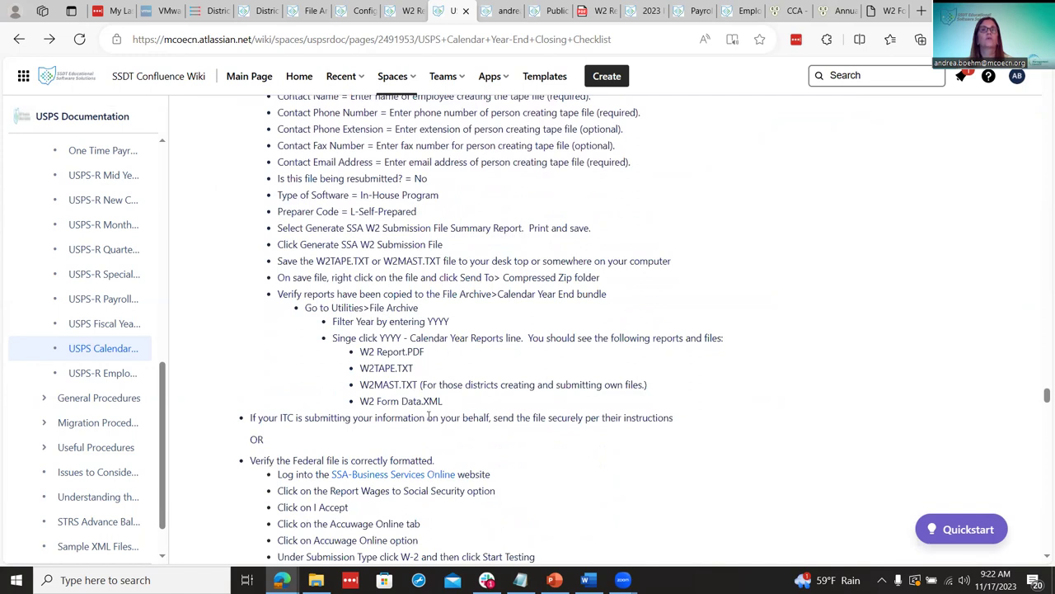
pyautogui.scroll(1, 417, 408)
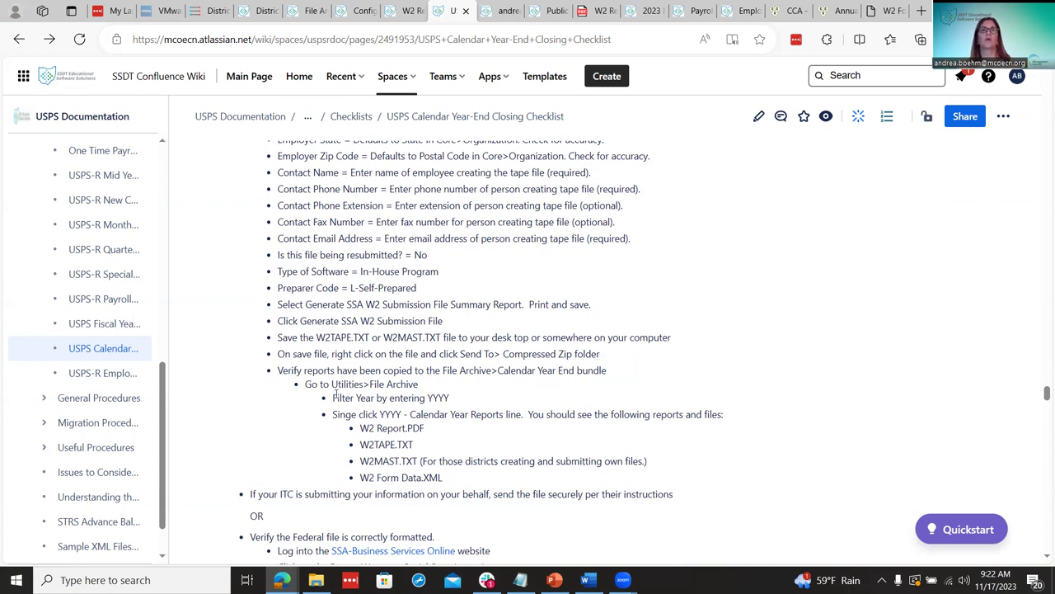
pyautogui.scroll(3, 332, 398)
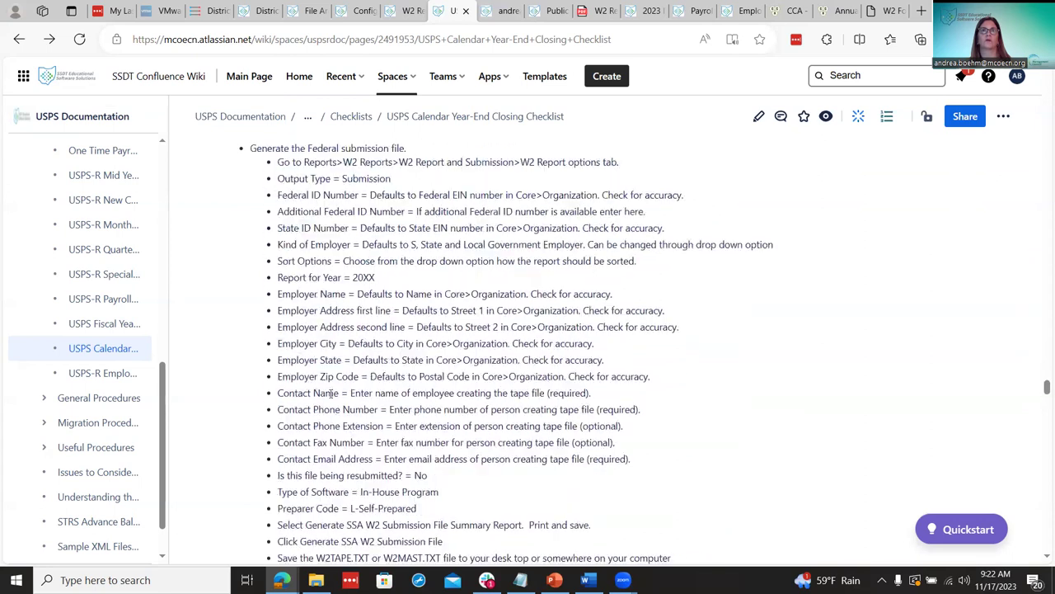
# Open W2 Report and Submission in the USPS application and set the output type to Submission.
pyautogui.click(498, 11)
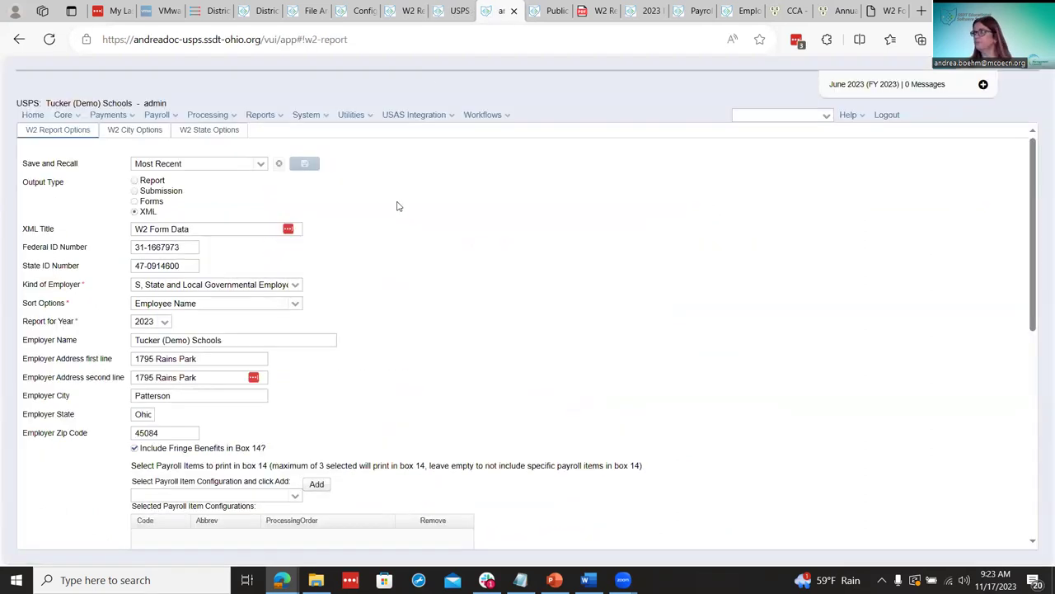
pyautogui.click(259, 114)
pyautogui.moveTo(396, 458)
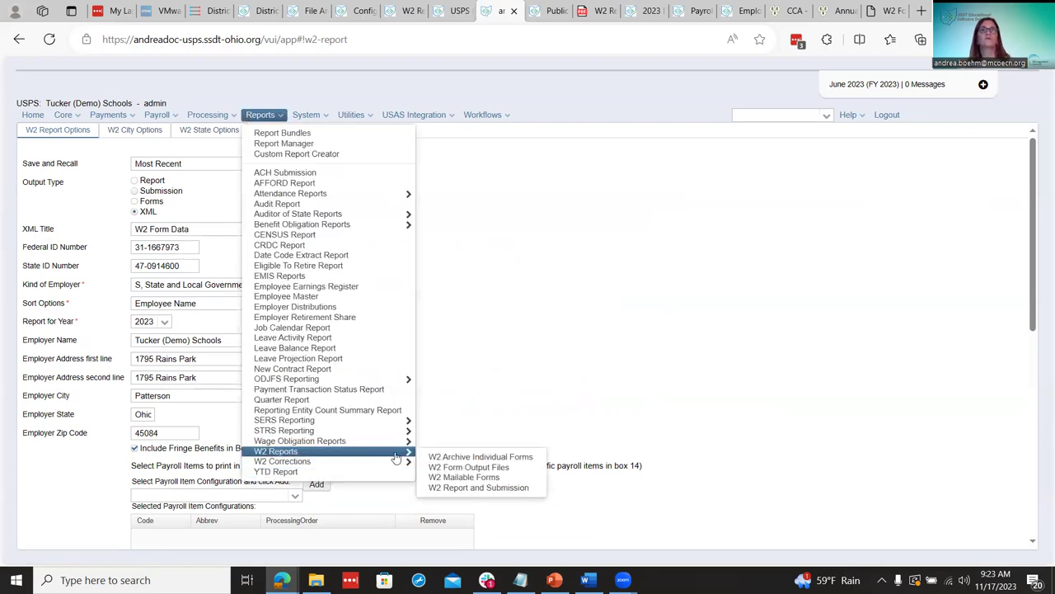
pyautogui.click(429, 488)
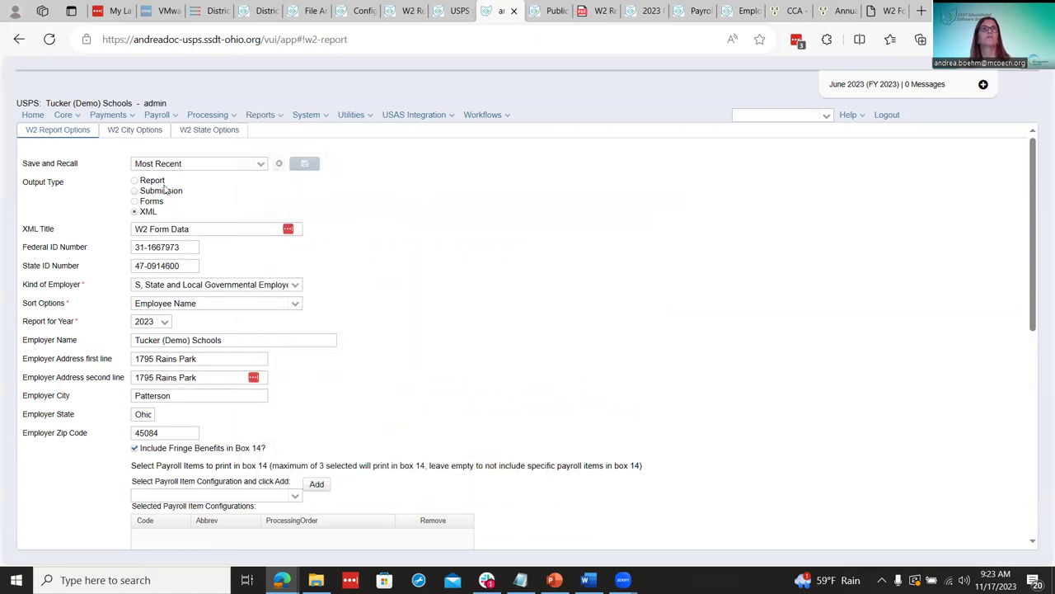
pyautogui.click(135, 191)
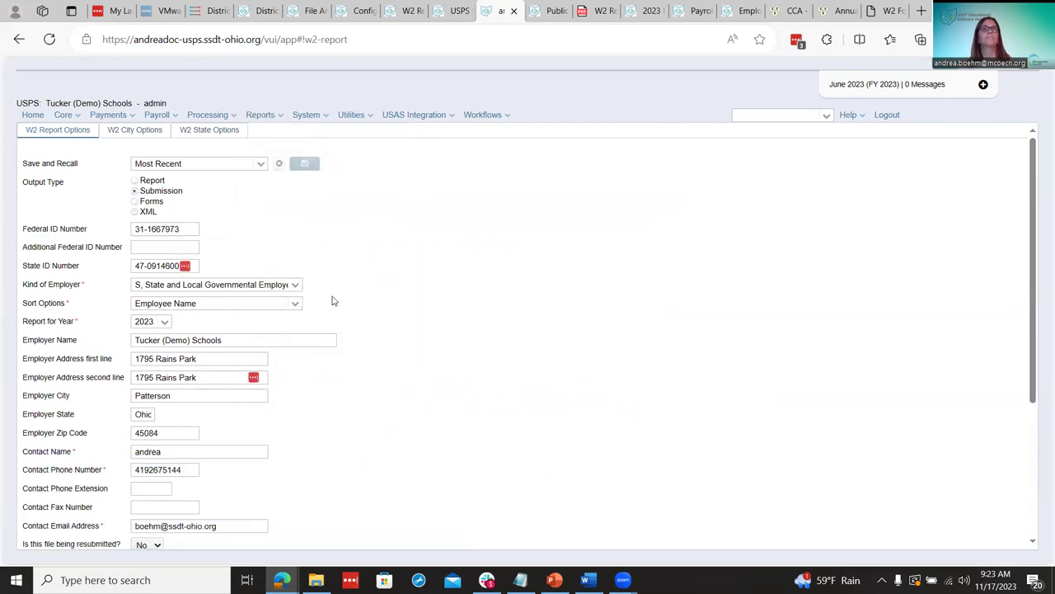
# Check the submission settings, generate the SSA W2 submission file, and view the downloaded W2MAST text file.
pyautogui.scroll(-2, 330, 313)
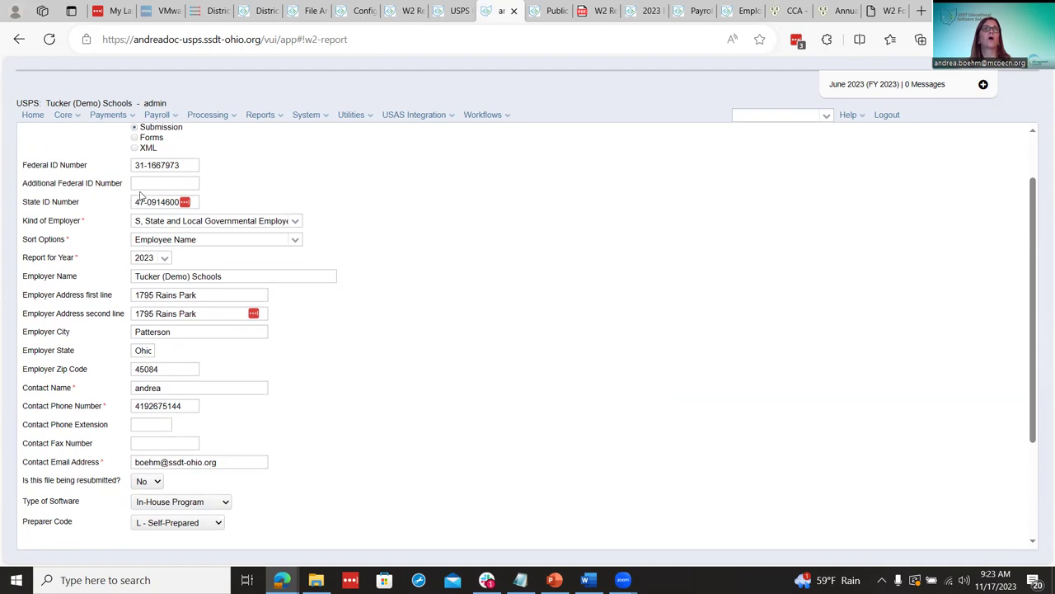
pyautogui.scroll(-2, 143, 310)
pyautogui.scroll(-2, 144, 310)
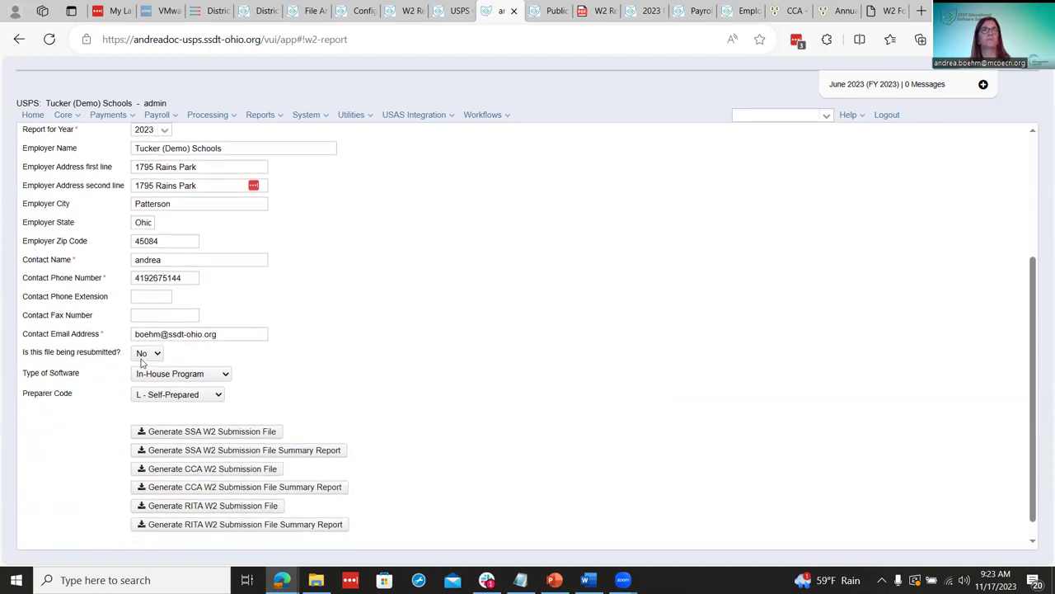
pyautogui.scroll(-1, 100, 418)
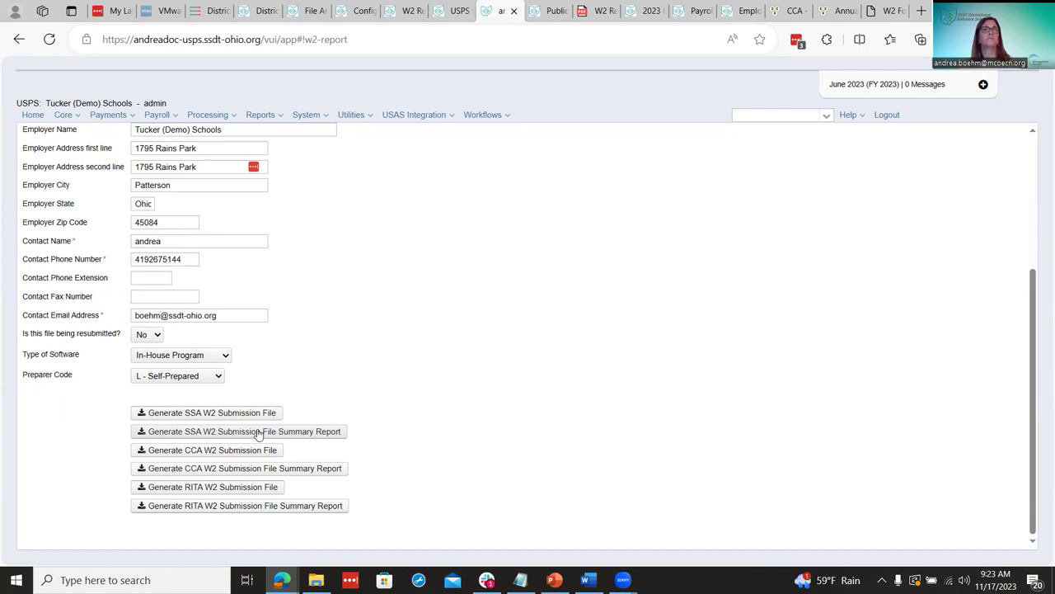
pyautogui.click(210, 413)
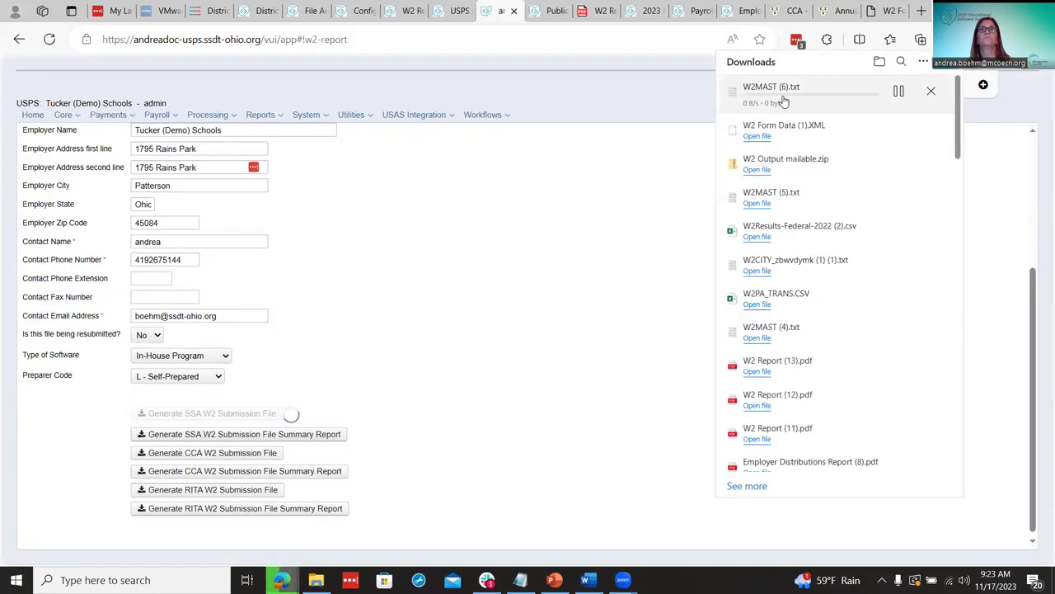
pyautogui.click(783, 98)
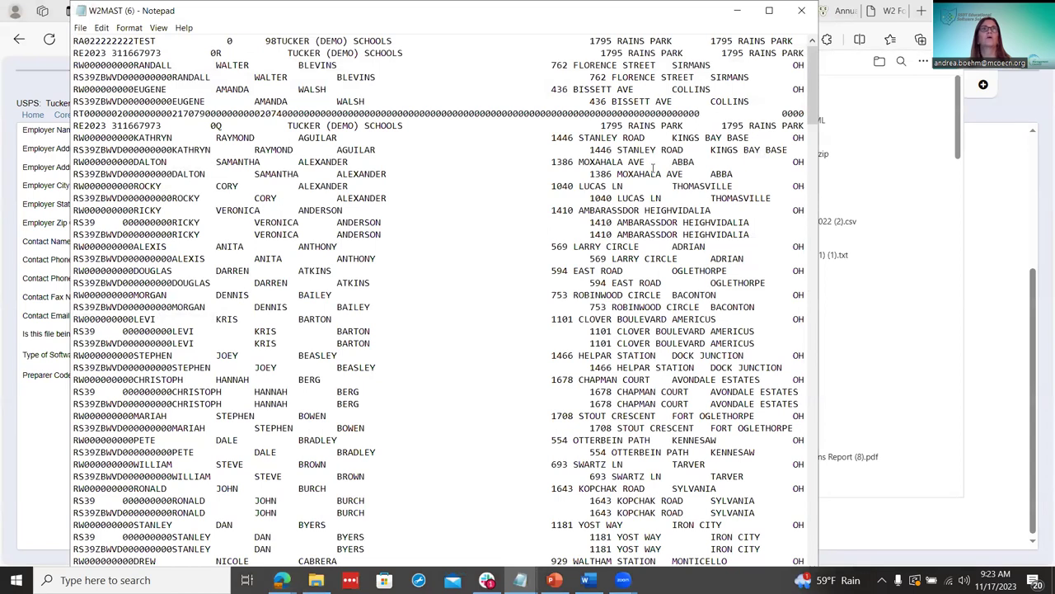
pyautogui.click(737, 14)
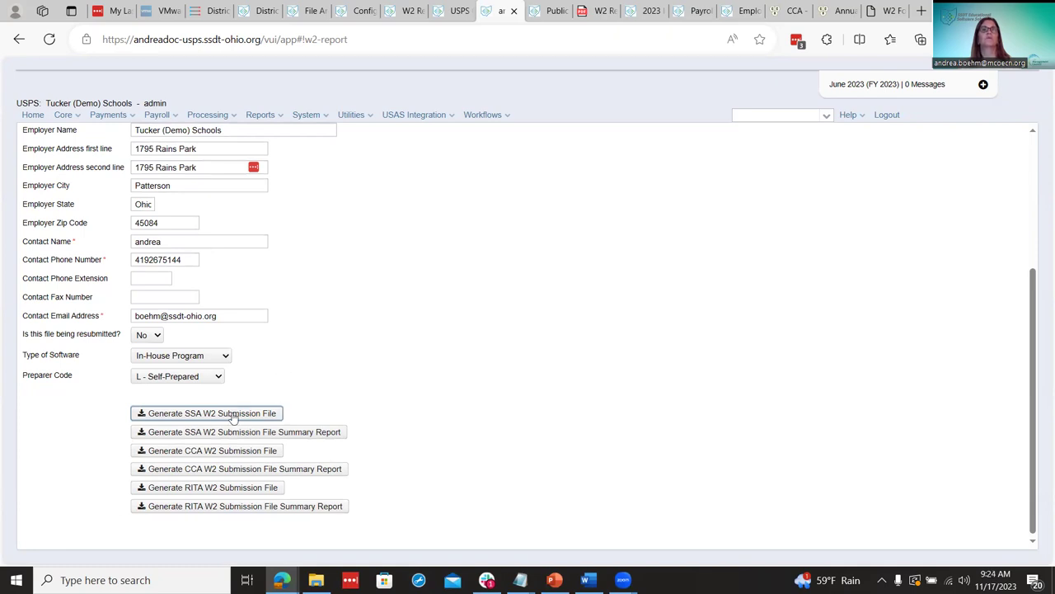
# Return to the closing checklist and read step 44's instructions on saving, zipping and verifying the submission file.
pyautogui.click(458, 11)
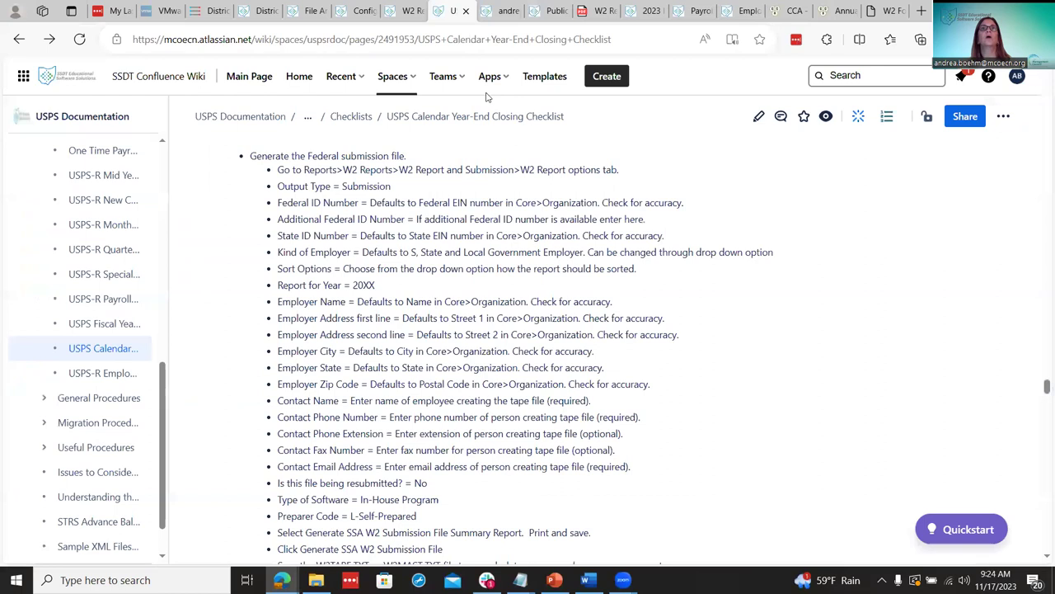
pyautogui.scroll(-3, 466, 388)
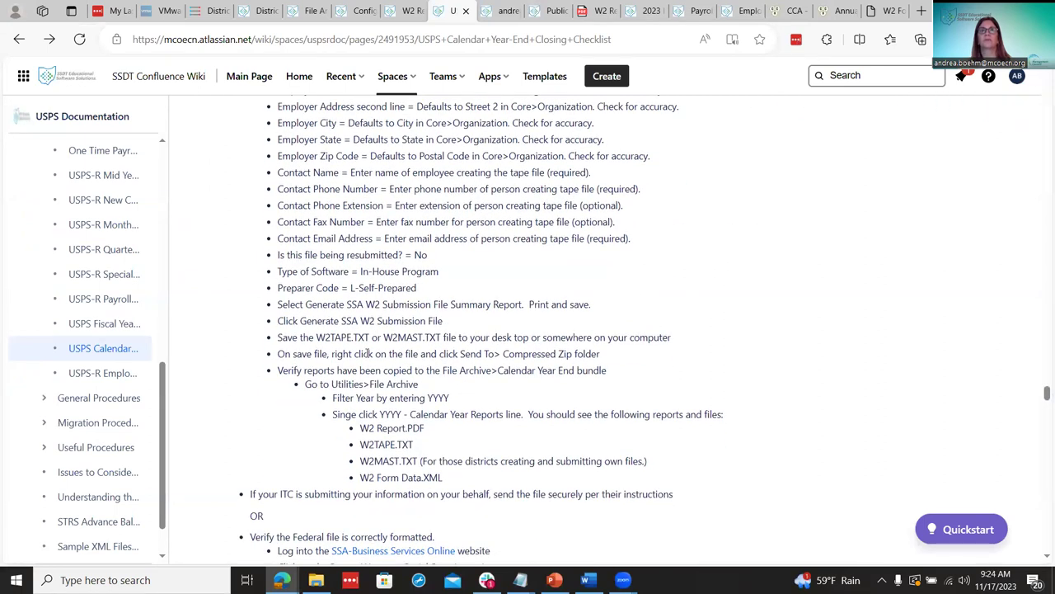
pyautogui.scroll(-1, 368, 353)
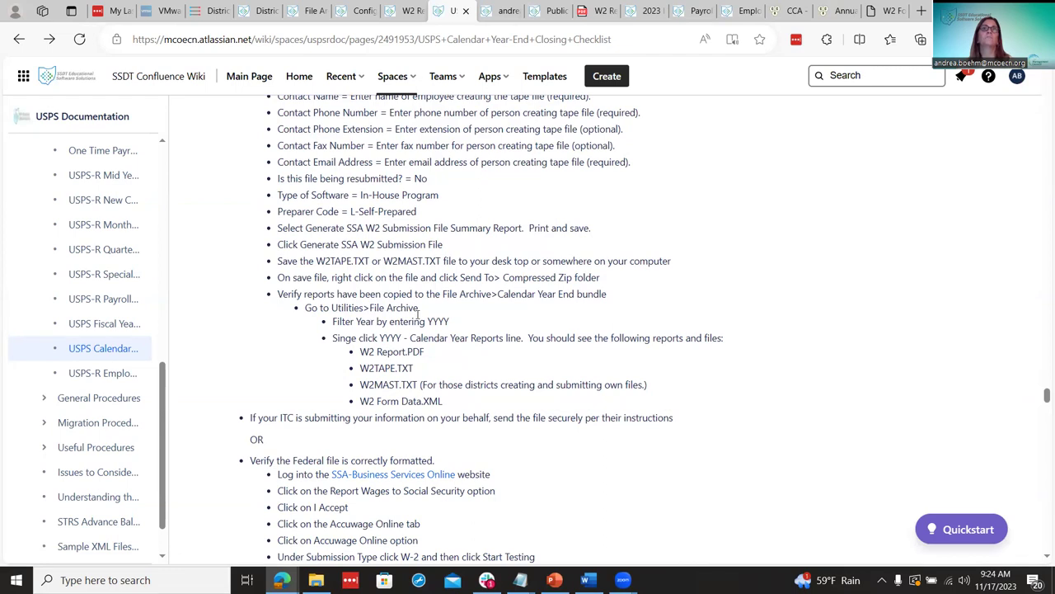
# Recheck step 44's archive instructions and open the File Archive in the USPS application.
pyautogui.click(498, 9)
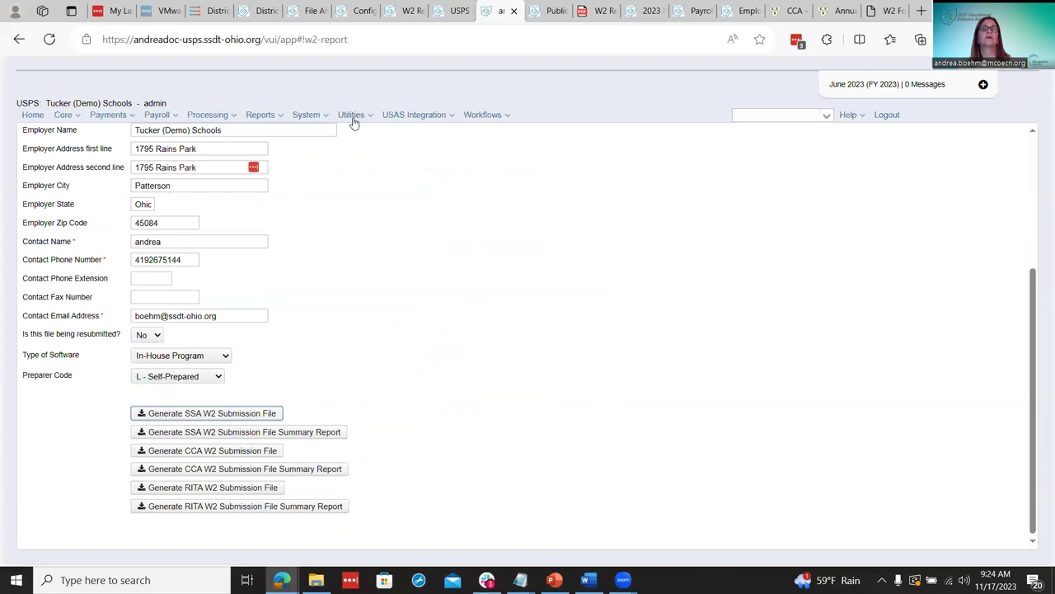
pyautogui.click(449, 6)
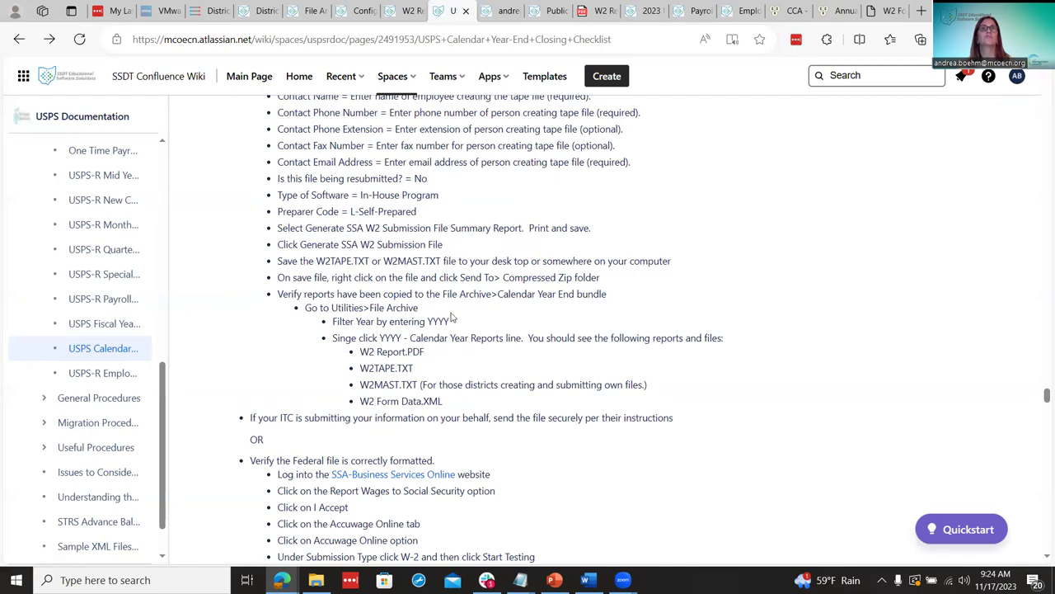
pyautogui.click(503, 12)
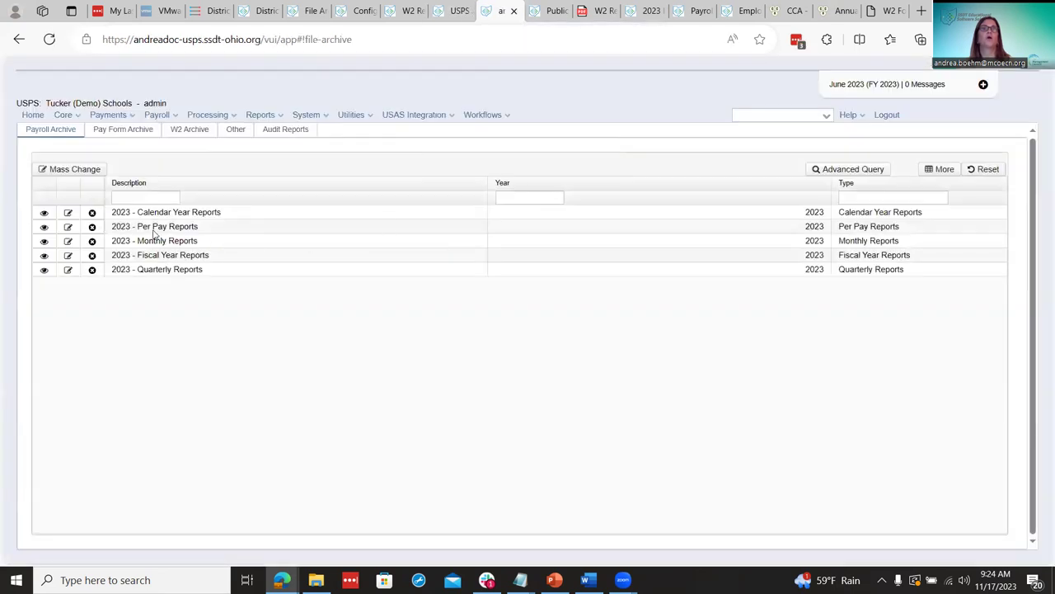
# Open the 2023 Calendar Year Reports archive set and check its W2 files against step 44's list in the closing checklist.
pyautogui.click(69, 213)
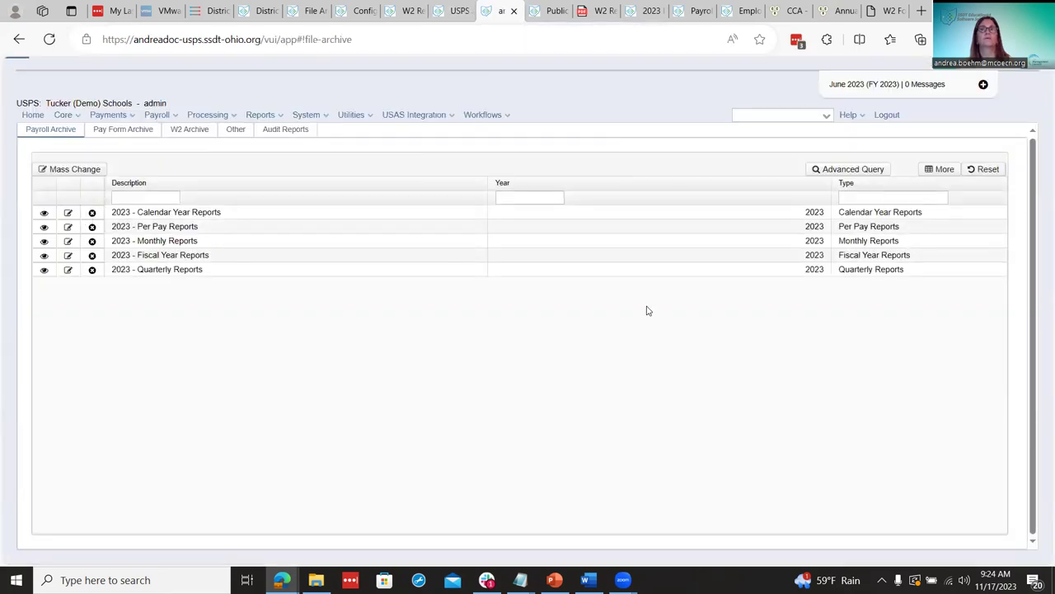
pyautogui.scroll(-1, 670, 380)
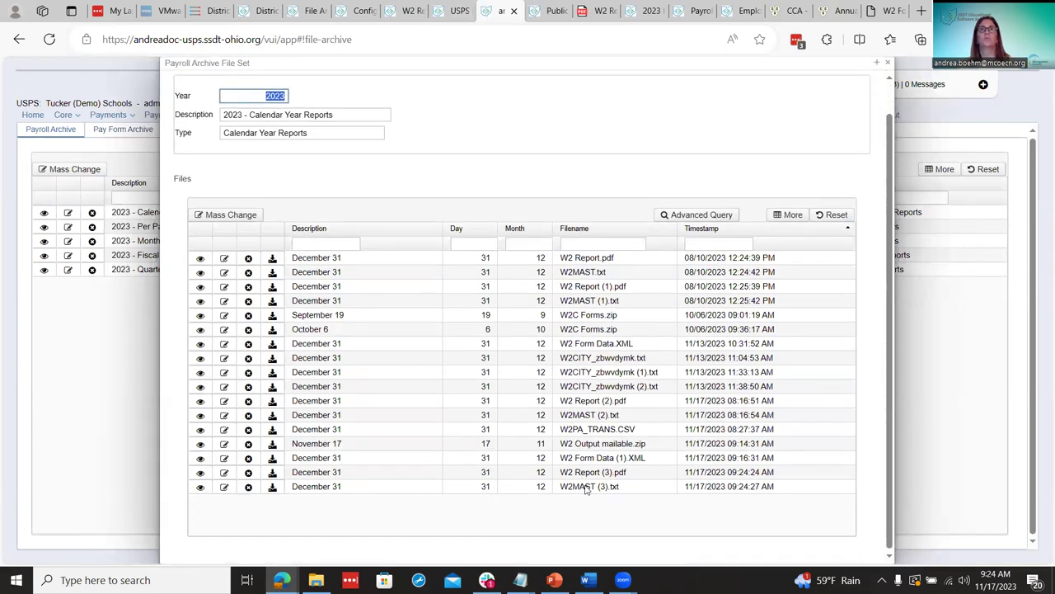
pyautogui.click(455, 11)
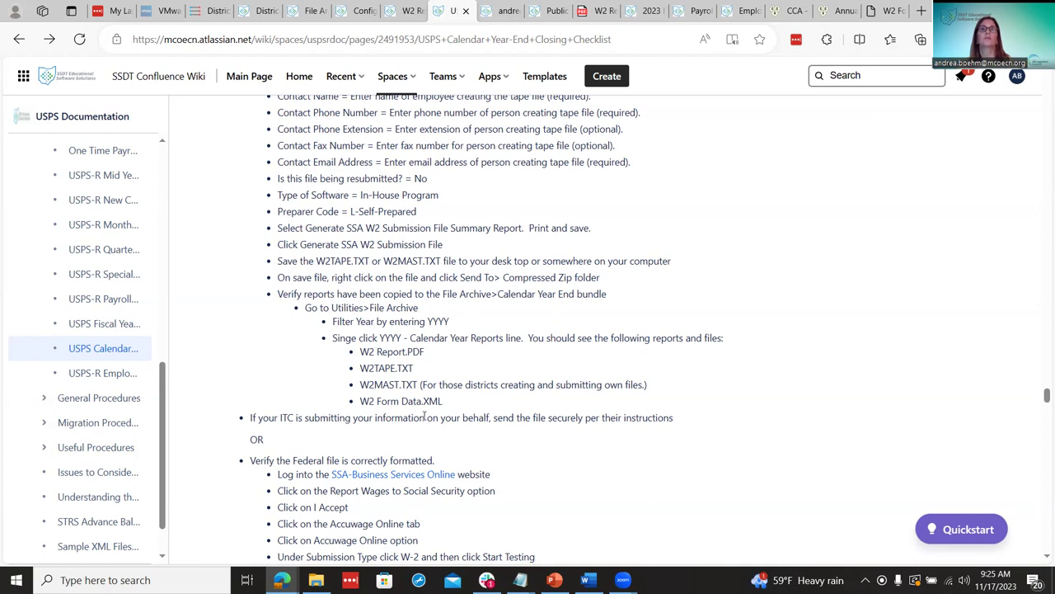
pyautogui.click(498, 10)
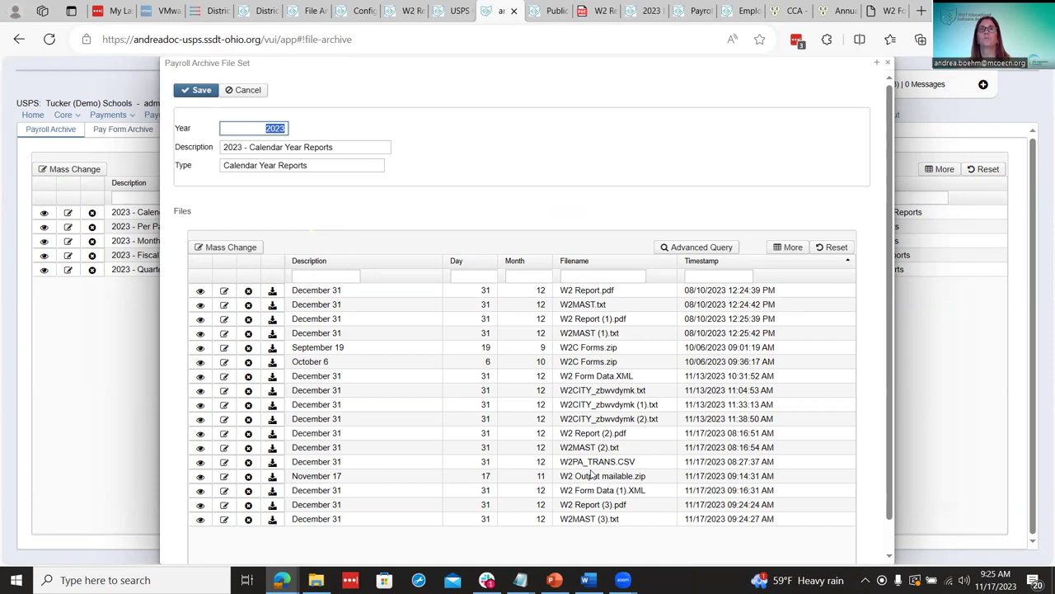
# Return to the closing checklist and read step 44's instructions on ITC submission and verifying the Federal file through Accuwage.
pyautogui.click(457, 11)
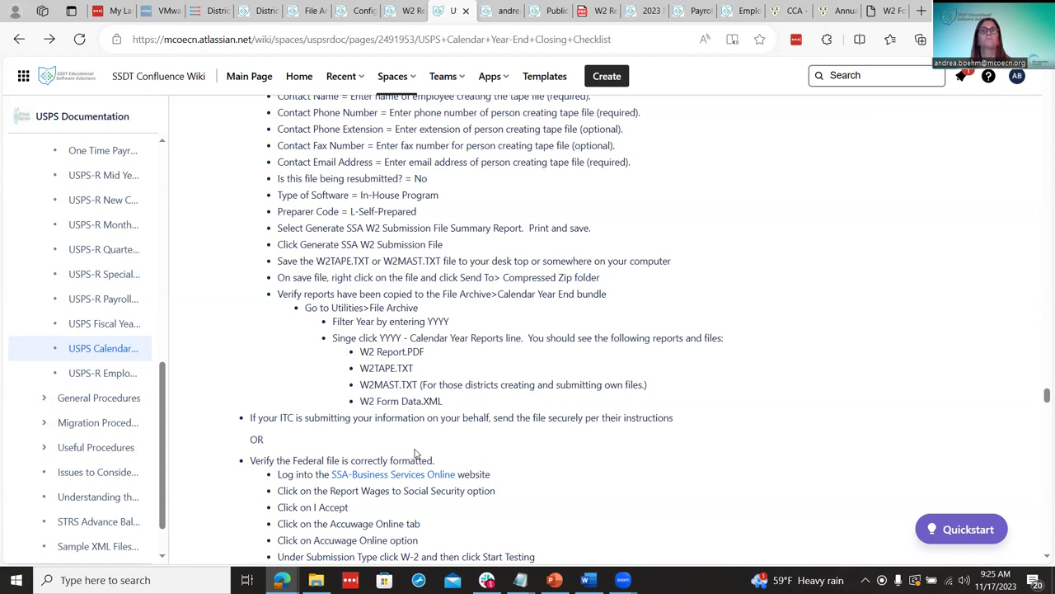
pyautogui.scroll(-1, 417, 453)
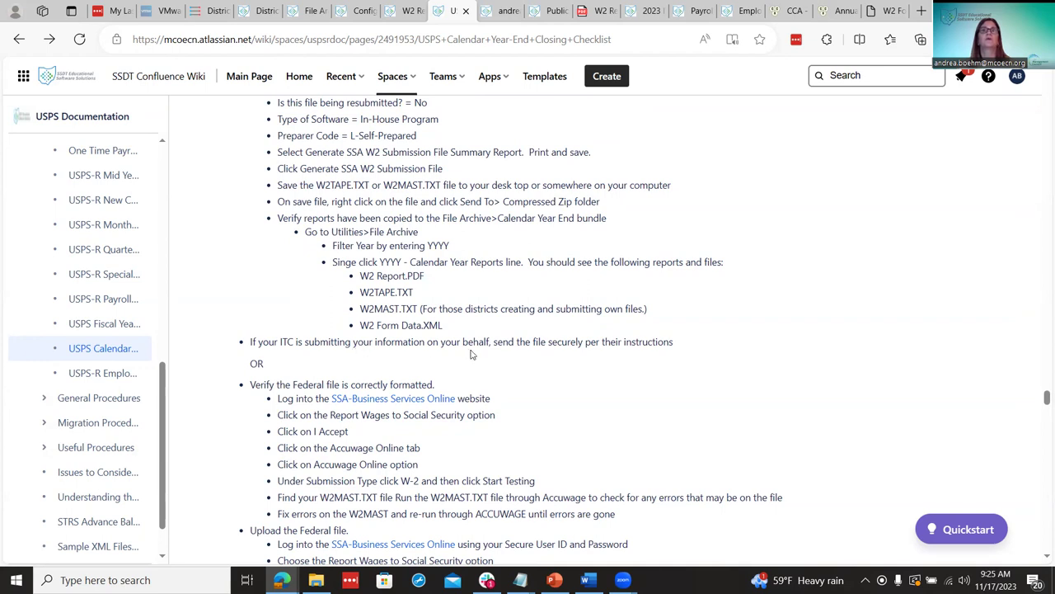
pyautogui.scroll(1, 577, 375)
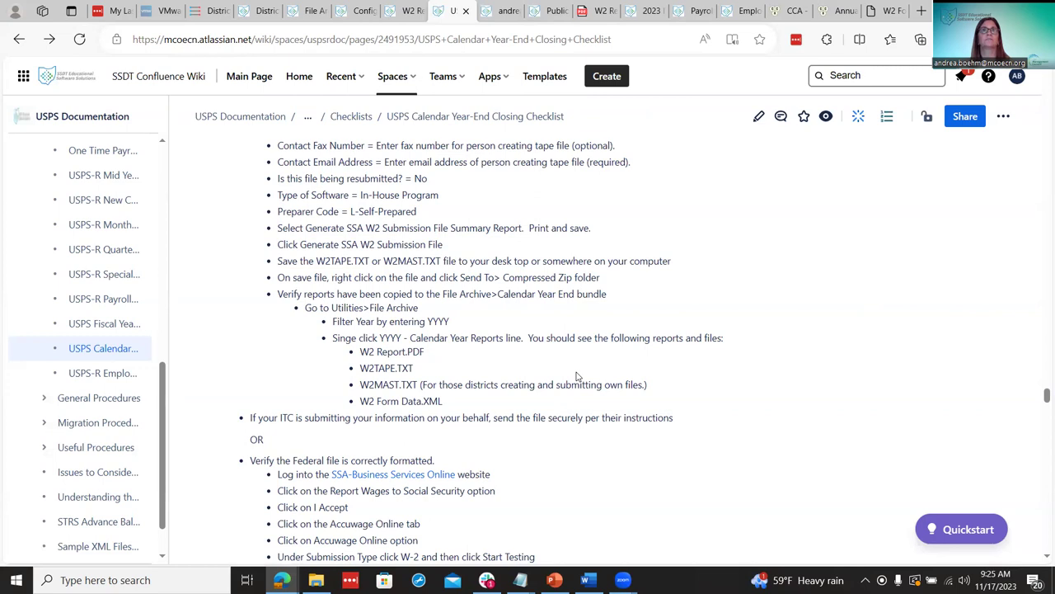
pyautogui.scroll(-3, 577, 375)
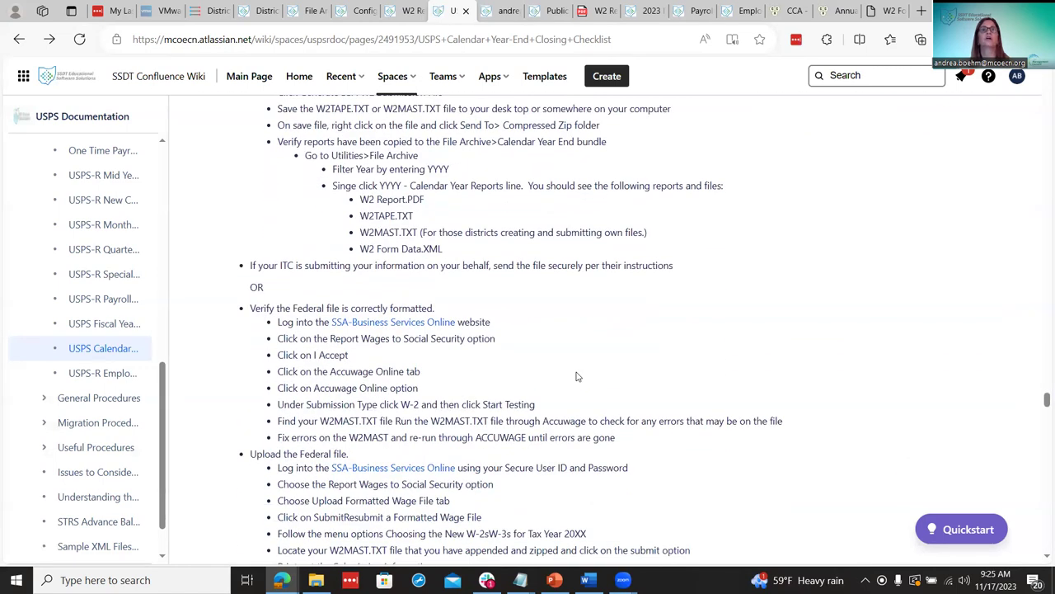
pyautogui.scroll(-1, 577, 376)
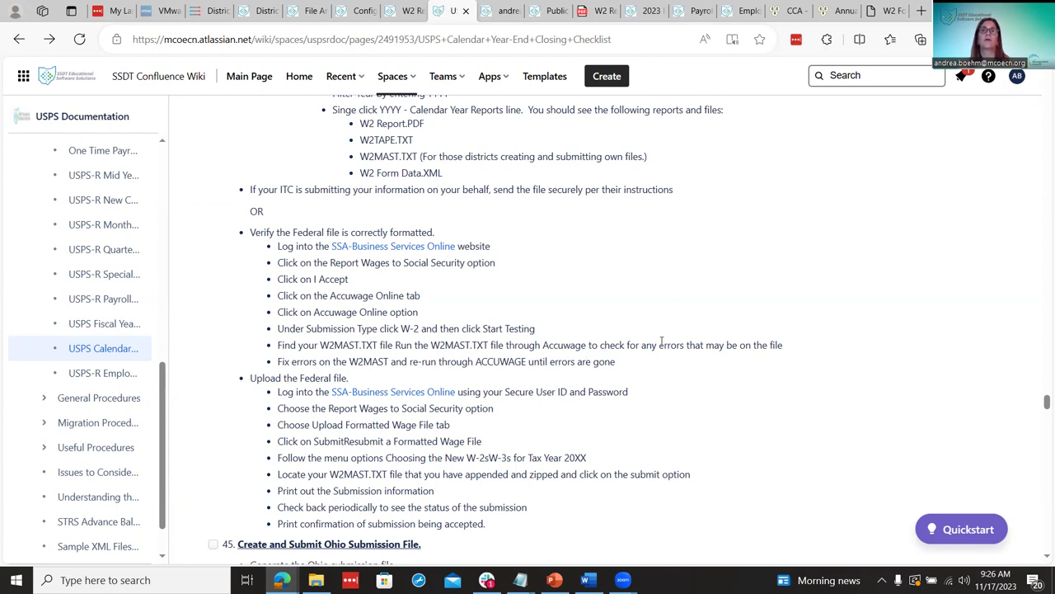
pyautogui.scroll(-1, 665, 346)
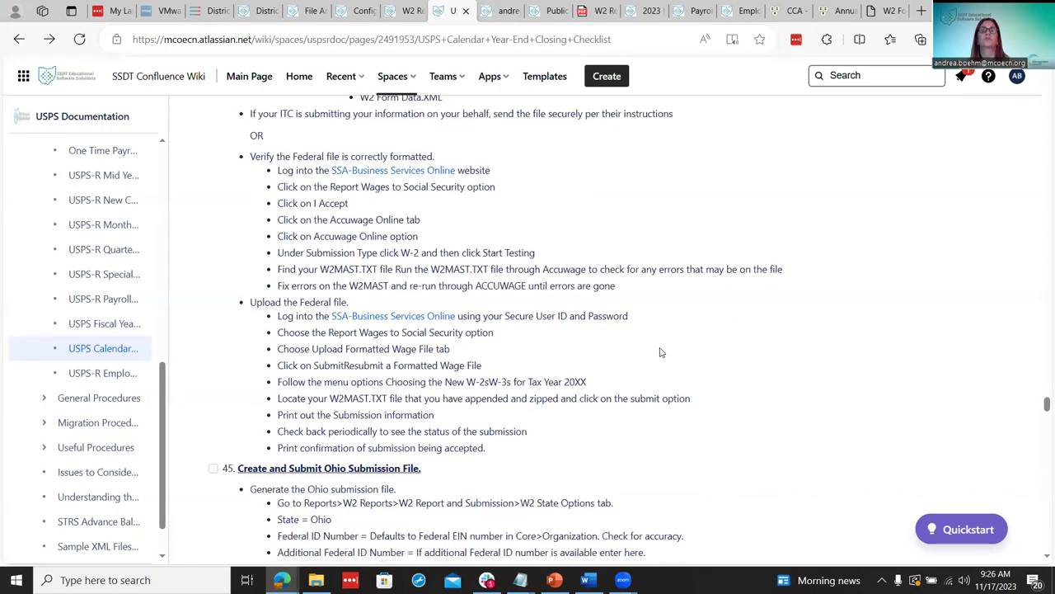
pyautogui.scroll(1, 661, 348)
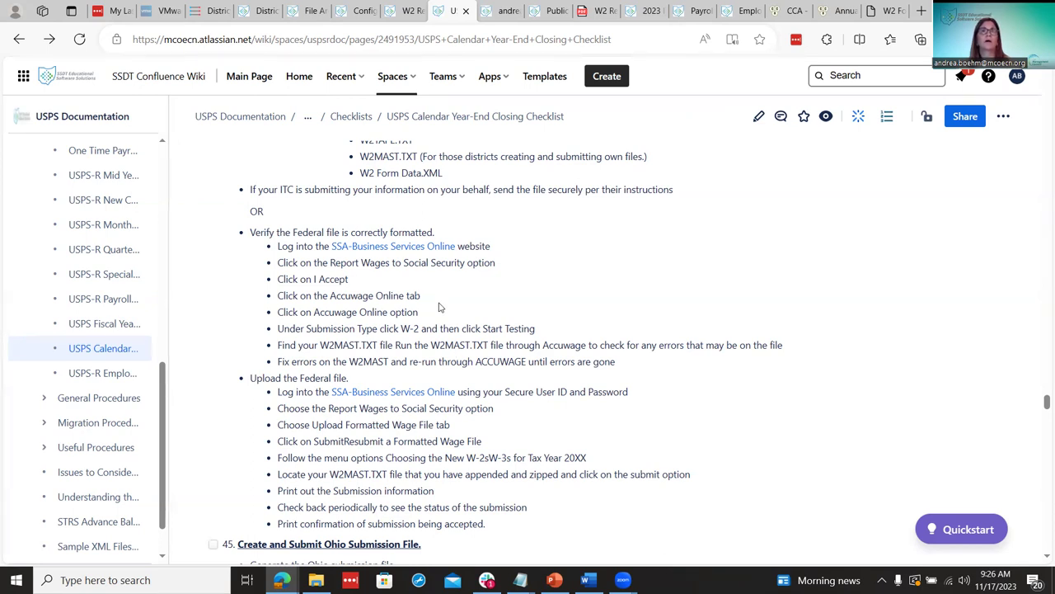
# Read step 44's instructions for uploading the Federal file to SSA Business Services Online, up to the start of step 45.
pyautogui.scroll(-1, 439, 307)
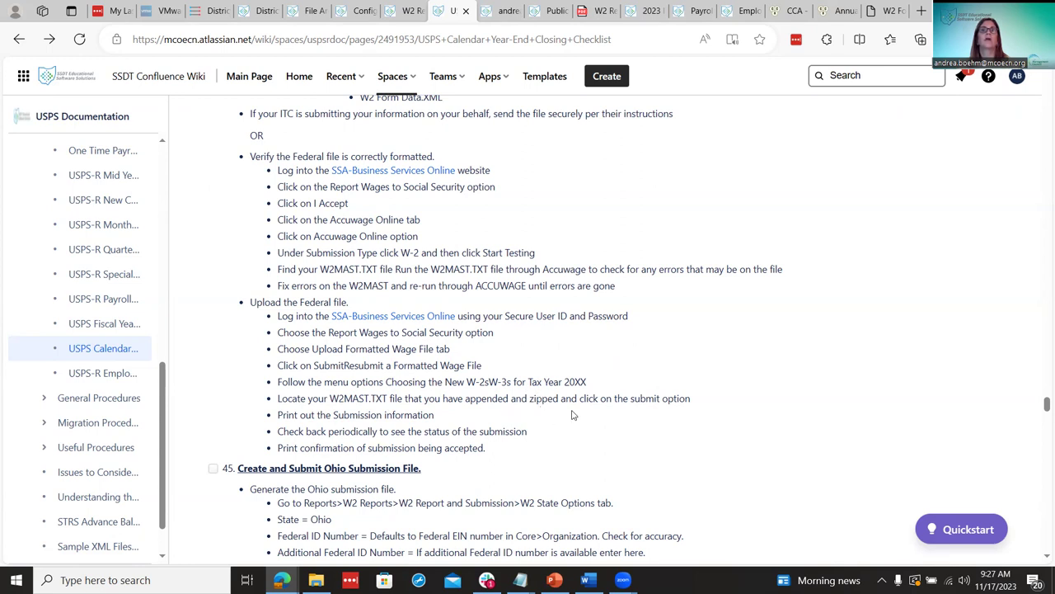
pyautogui.scroll(-1, 467, 443)
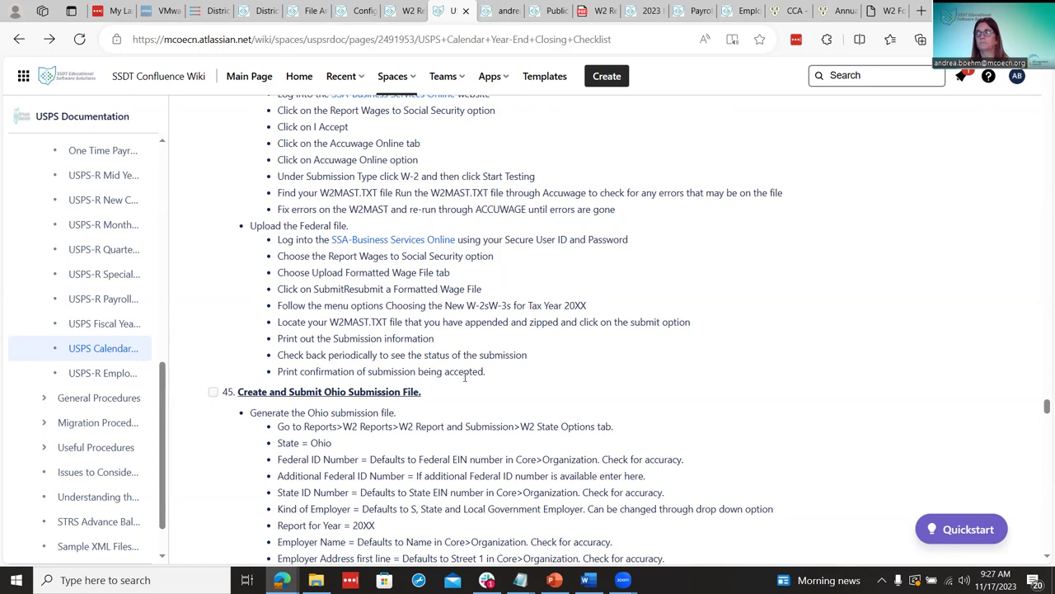
pyautogui.scroll(-1, 465, 377)
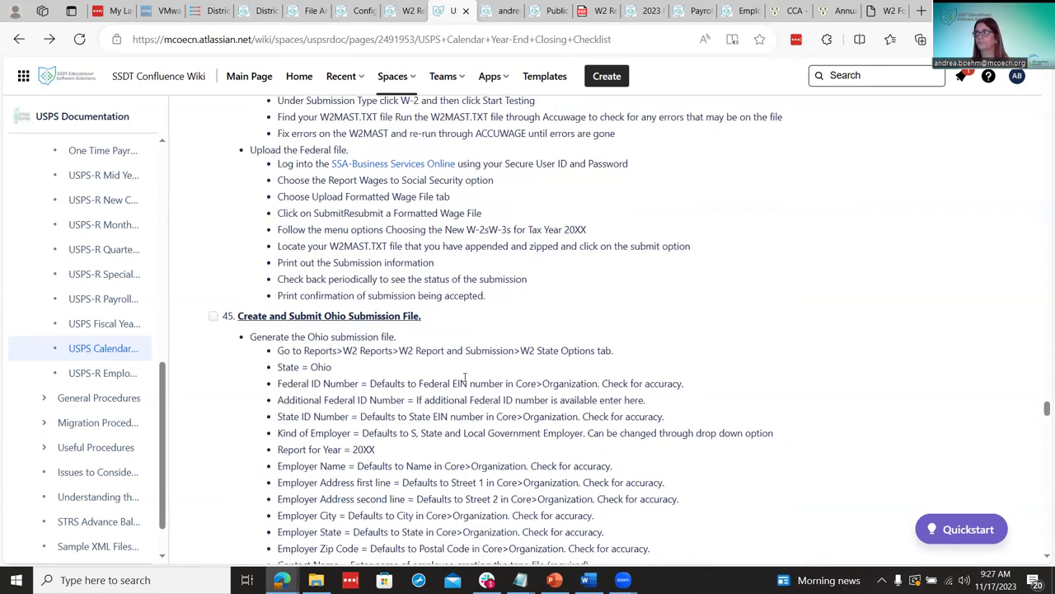
pyautogui.scroll(2, 464, 377)
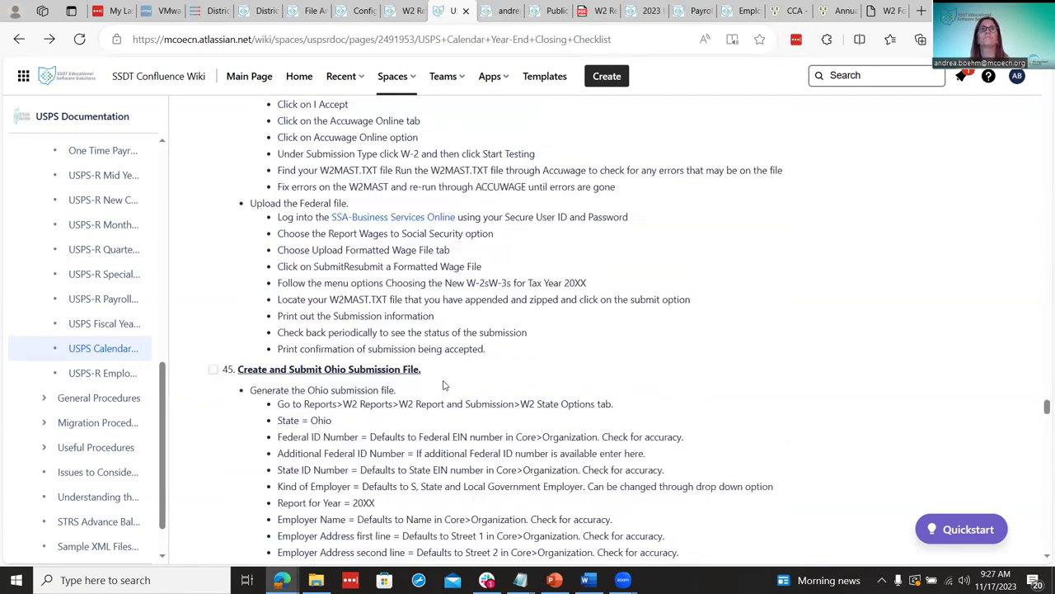
pyautogui.scroll(-1, 443, 381)
pyautogui.scroll(2, 450, 355)
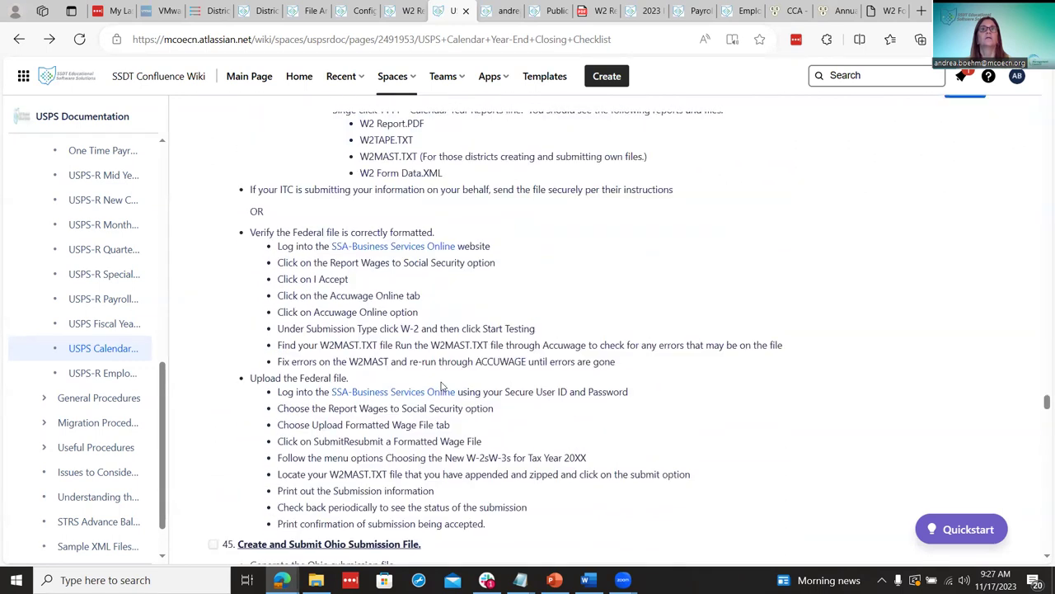
pyautogui.scroll(-3, 452, 341)
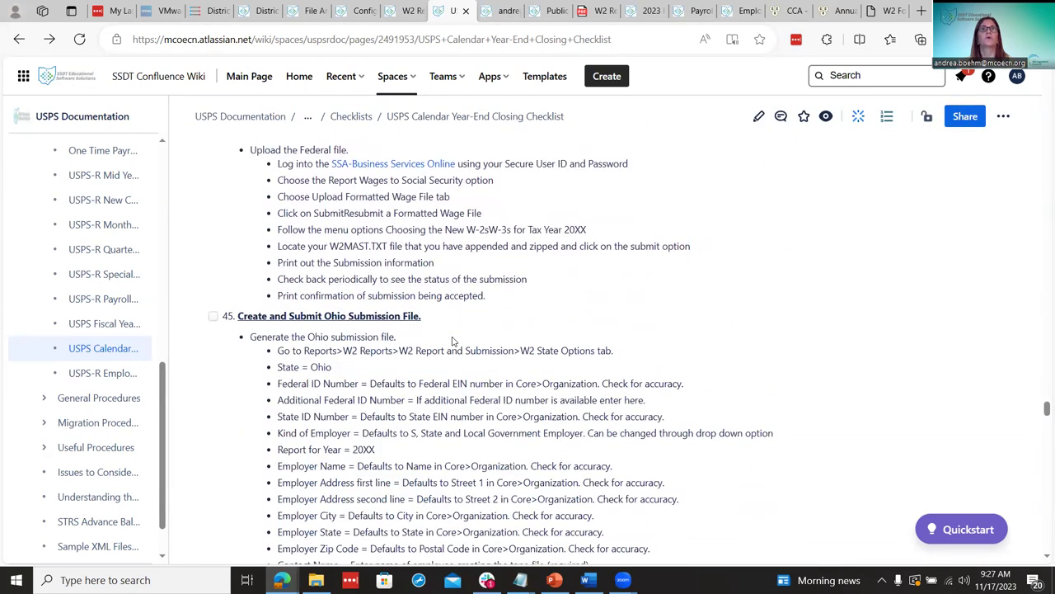
pyautogui.scroll(3, 452, 340)
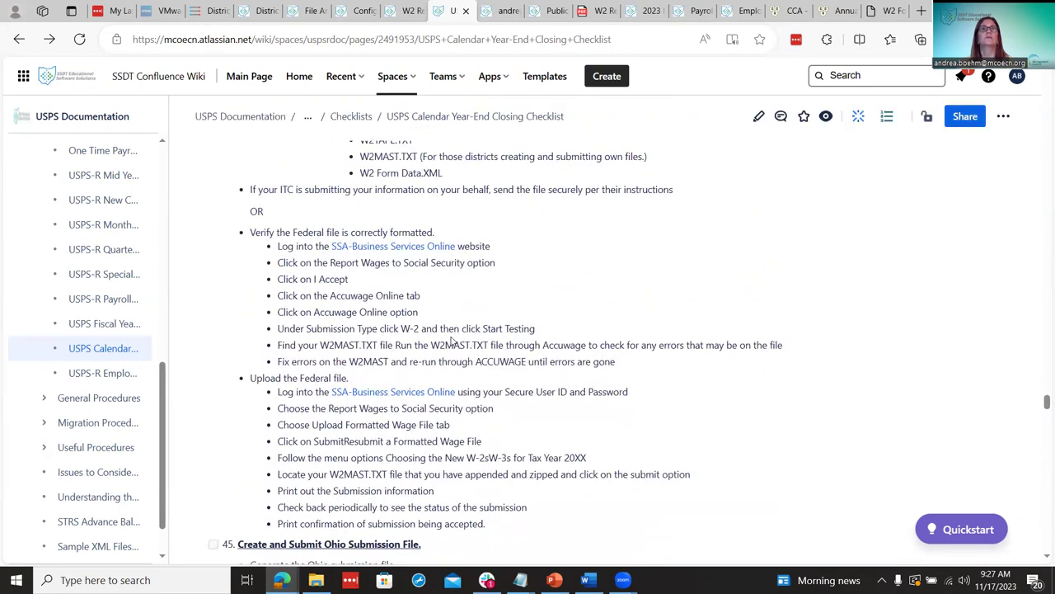
# Open the File Archive documentation page and review the W2 report, city and state files listed for Calendar Year Reports.
pyautogui.click(314, 7)
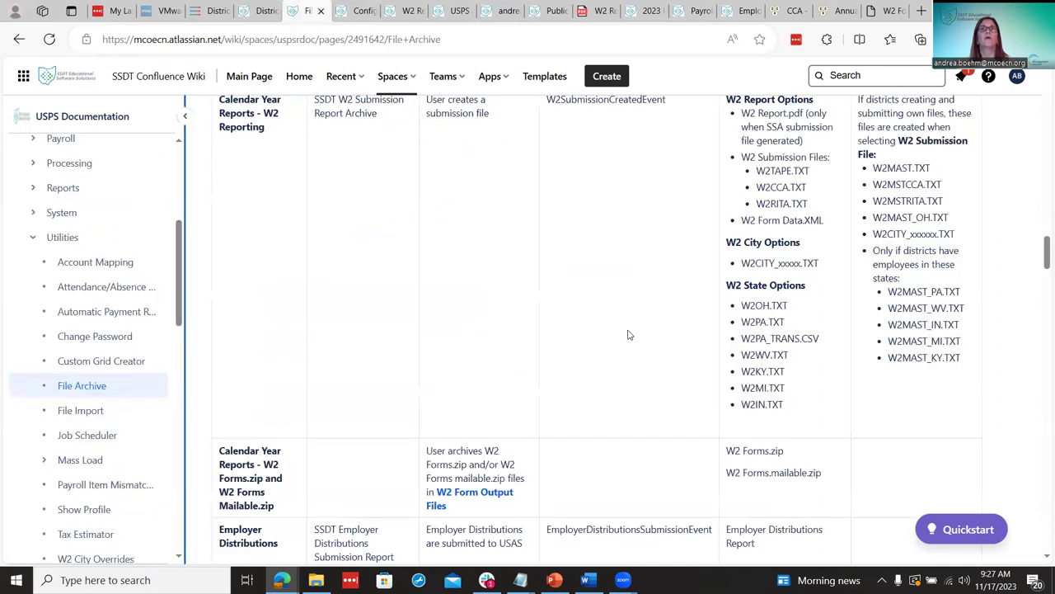
pyautogui.scroll(1, 626, 333)
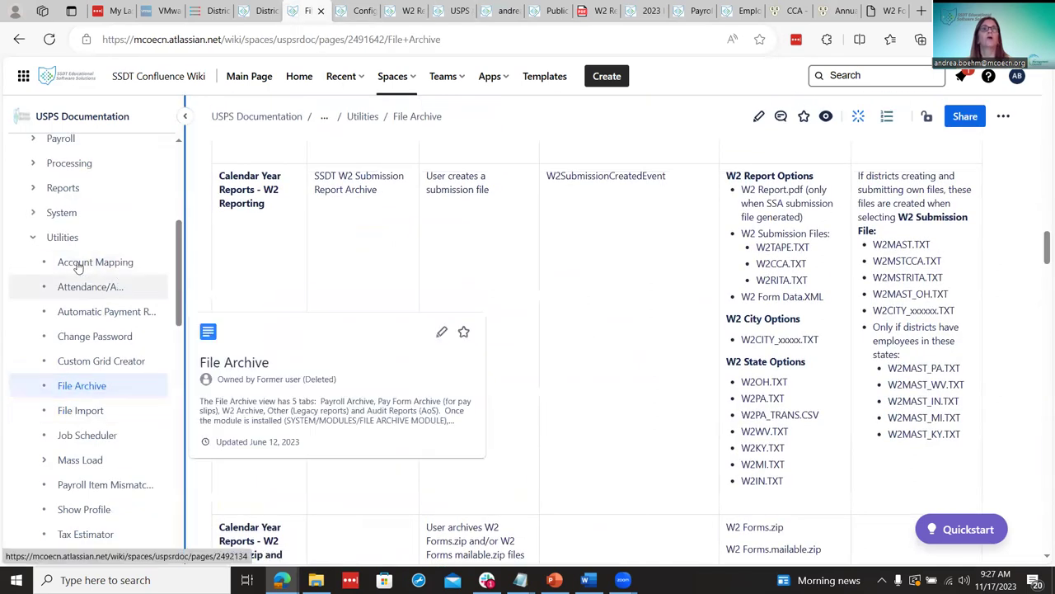
pyautogui.moveTo(91, 238)
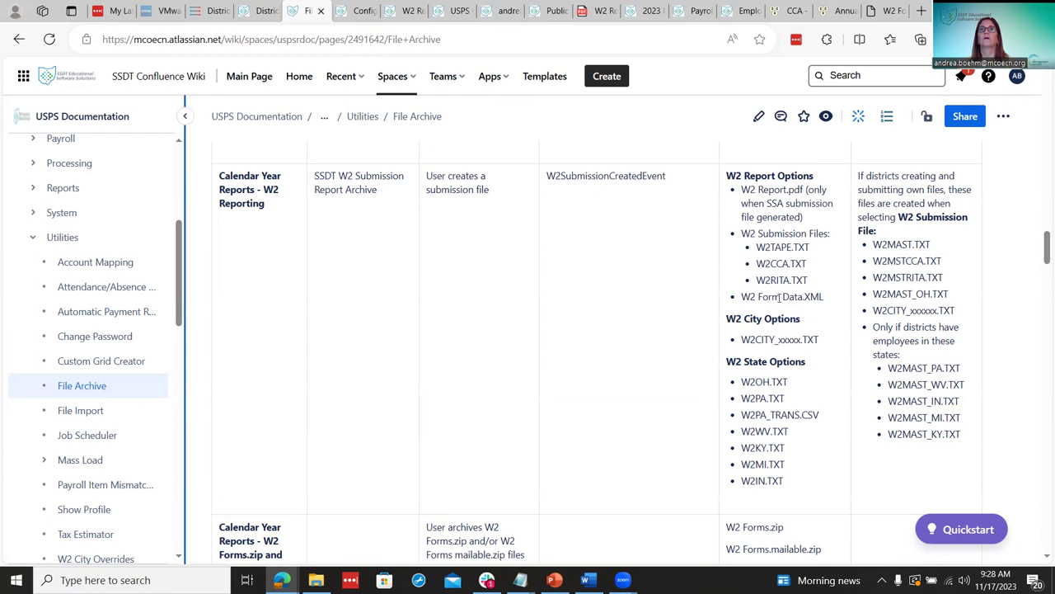
pyautogui.scroll(-1, 774, 350)
pyautogui.scroll(1, 774, 350)
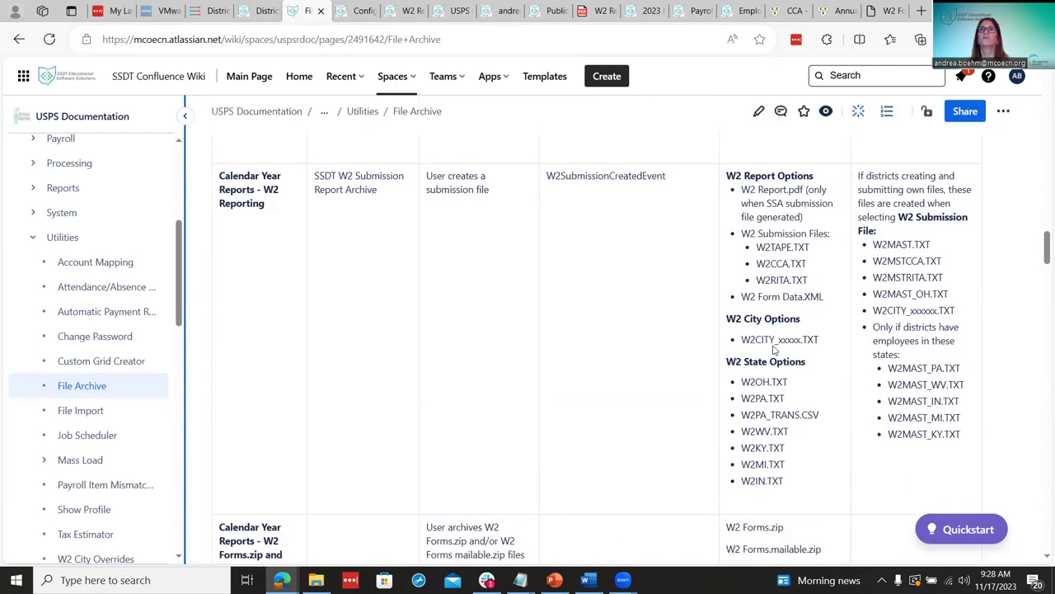
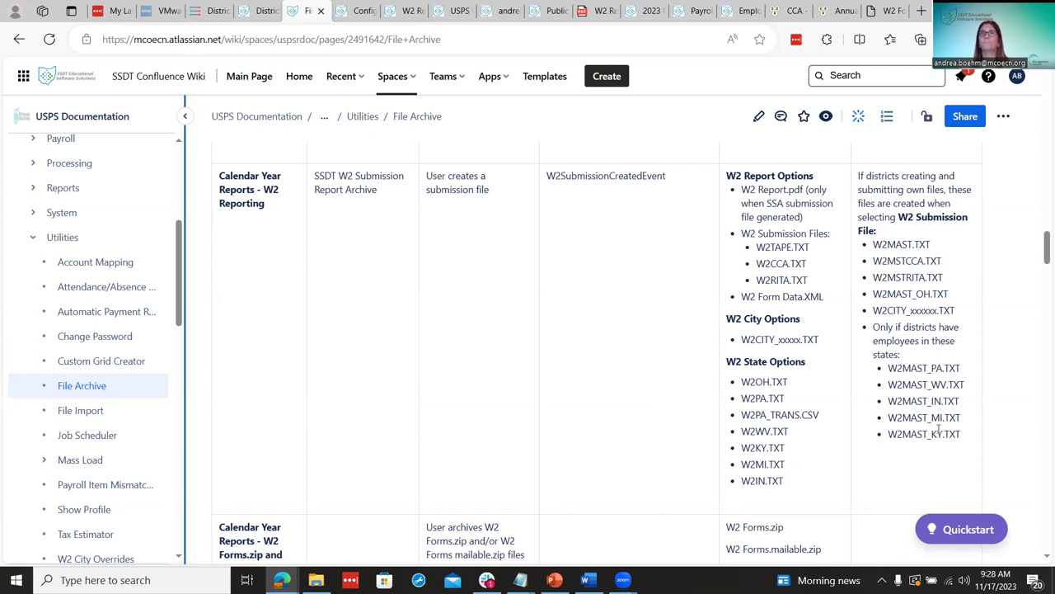
pyautogui.scroll(-1, 938, 429)
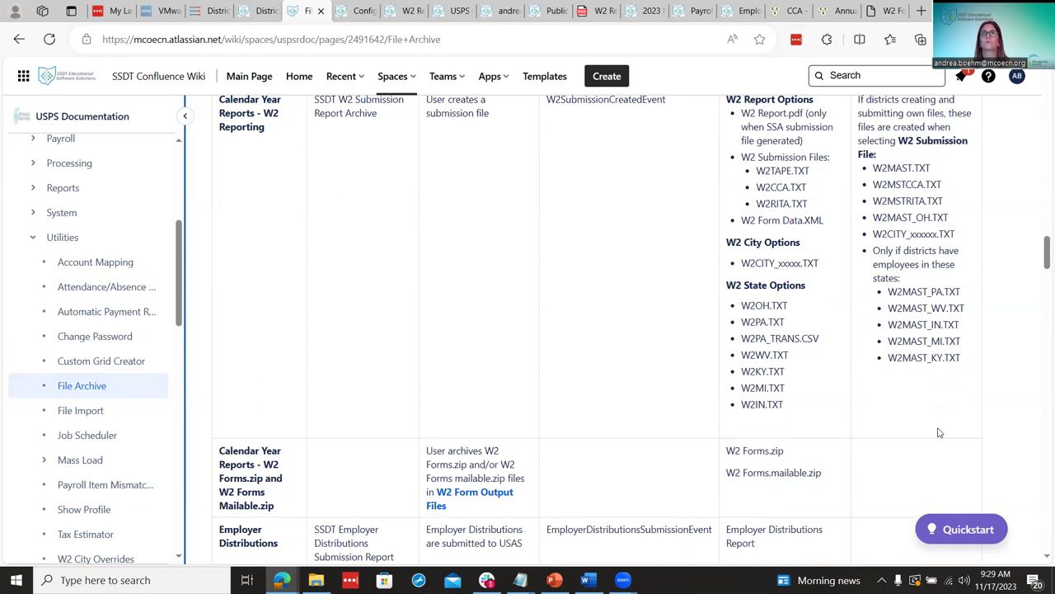
pyautogui.scroll(1, 550, 412)
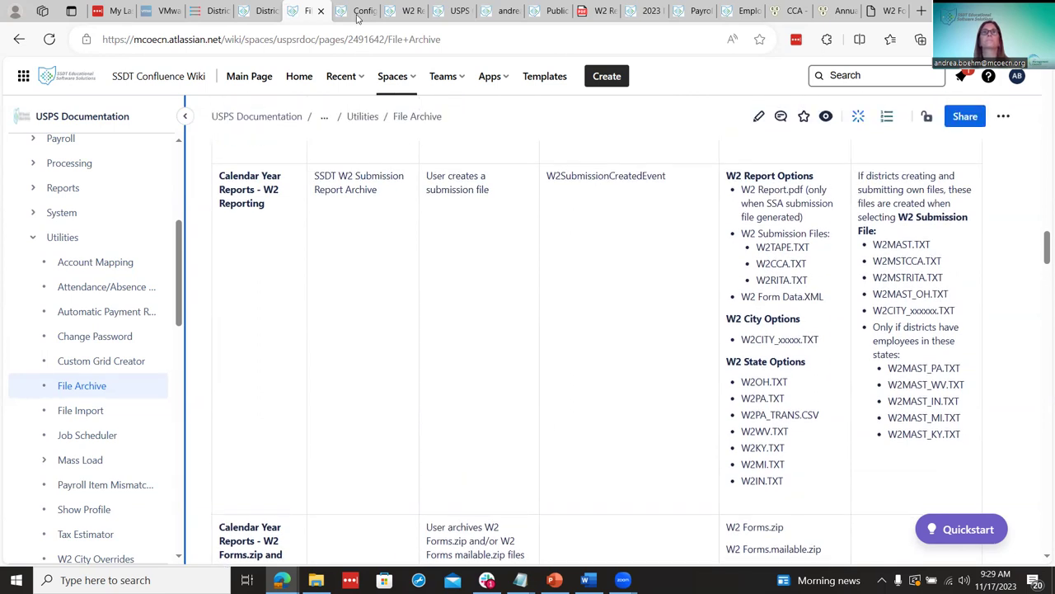
# Go back to the closing checklist and read step 45's instructions for generating the Ohio submission file.
pyautogui.click(460, 10)
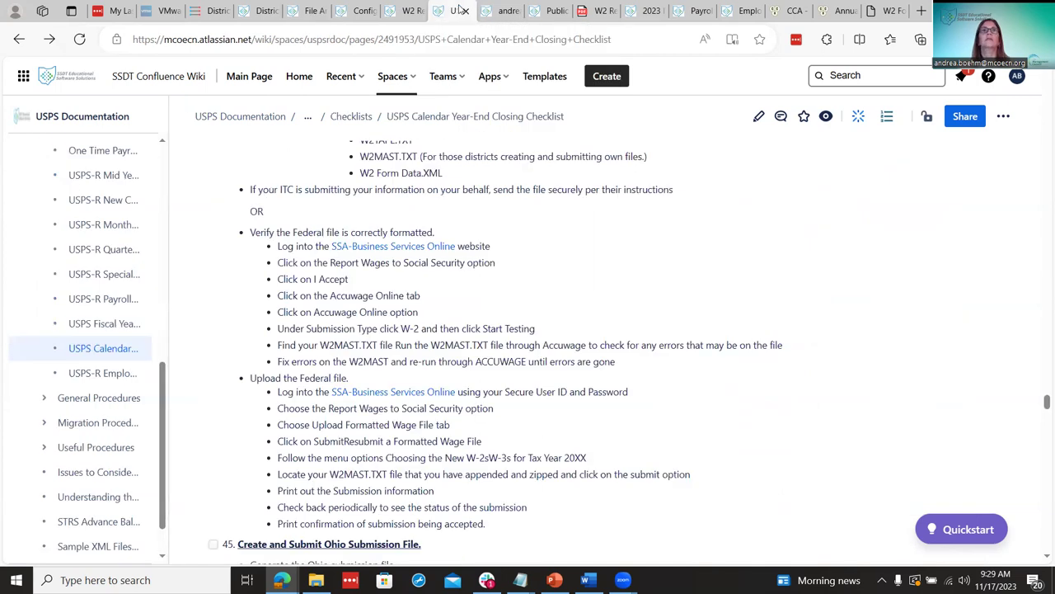
pyautogui.scroll(3, 415, 279)
pyautogui.scroll(2, 415, 279)
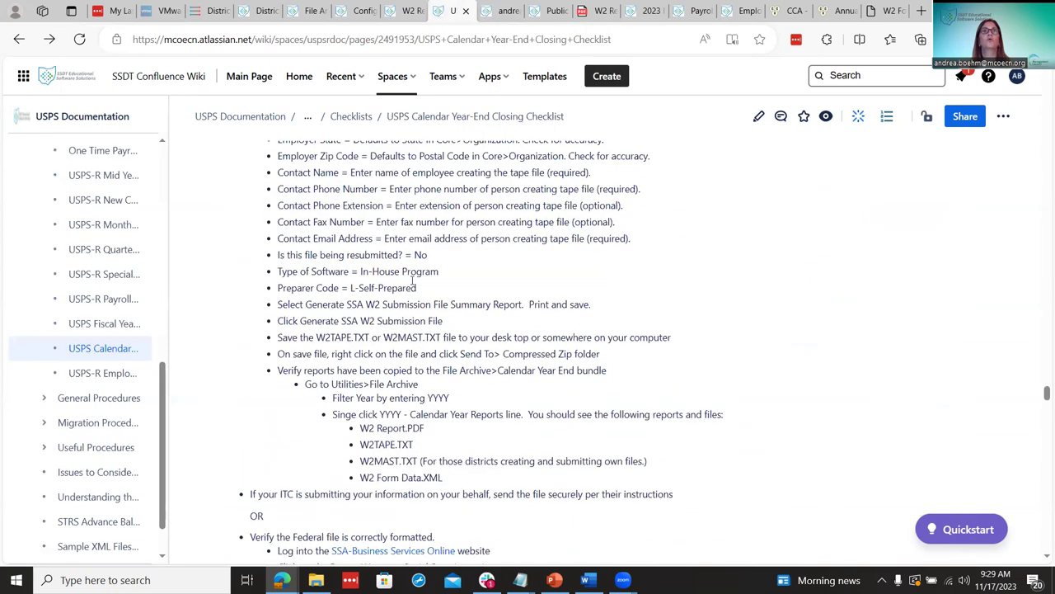
pyautogui.scroll(-5, 415, 279)
pyautogui.scroll(-4, 415, 278)
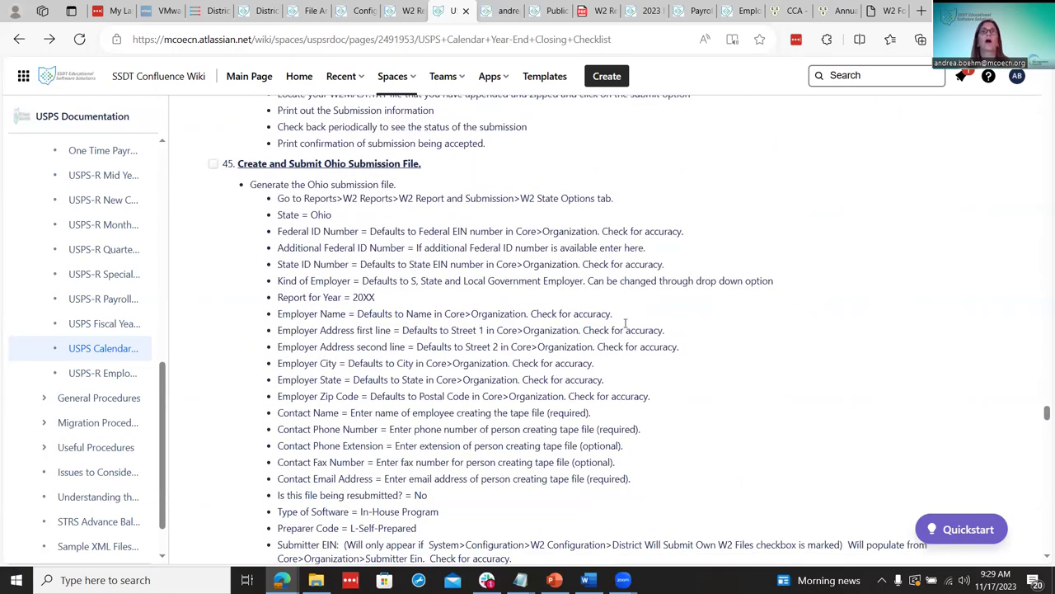
pyautogui.scroll(5, 625, 323)
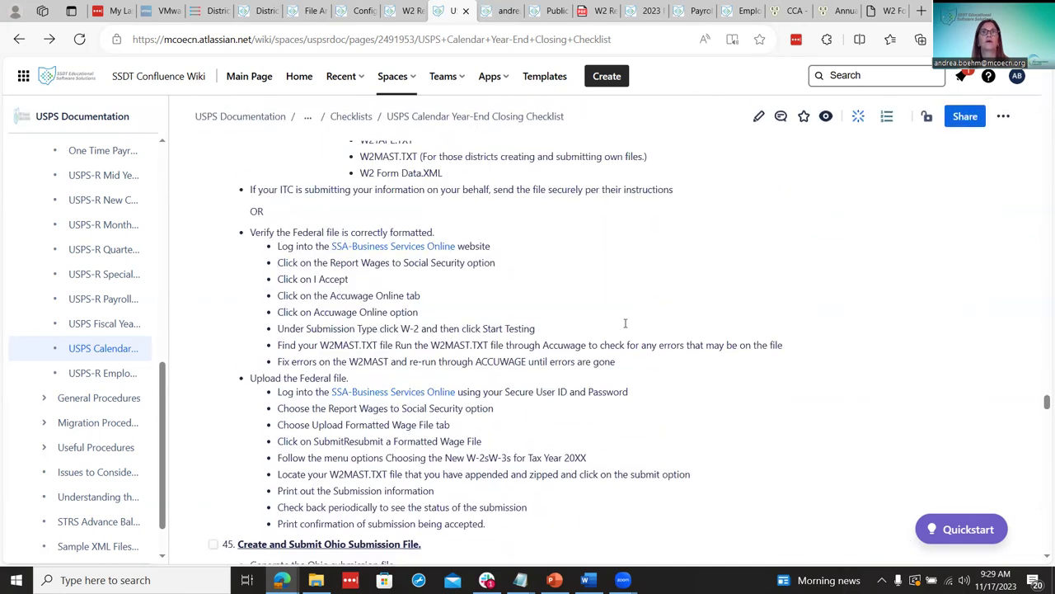
pyautogui.scroll(-5, 625, 323)
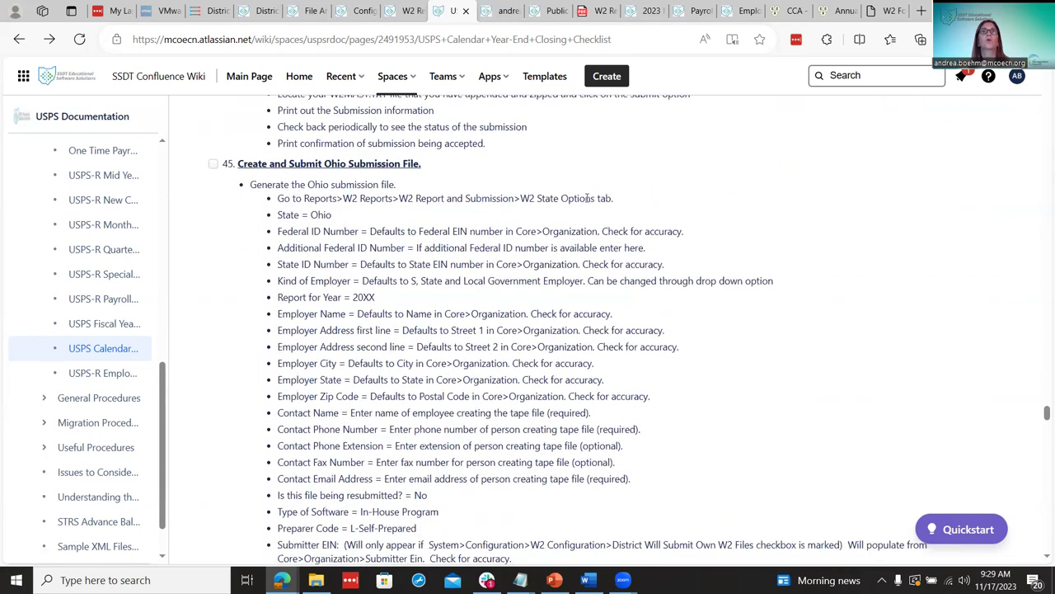
# Close the archive file set in the USPS application, open the W2 State Options of W2 Report and Submission, and select Ohio.
pyautogui.click(506, 10)
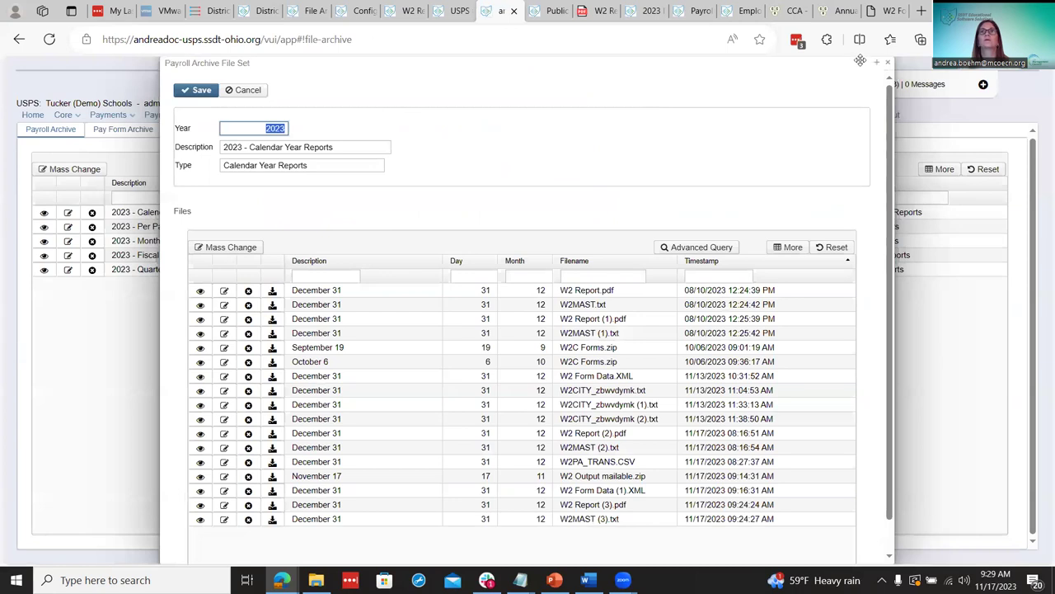
pyautogui.click(890, 65)
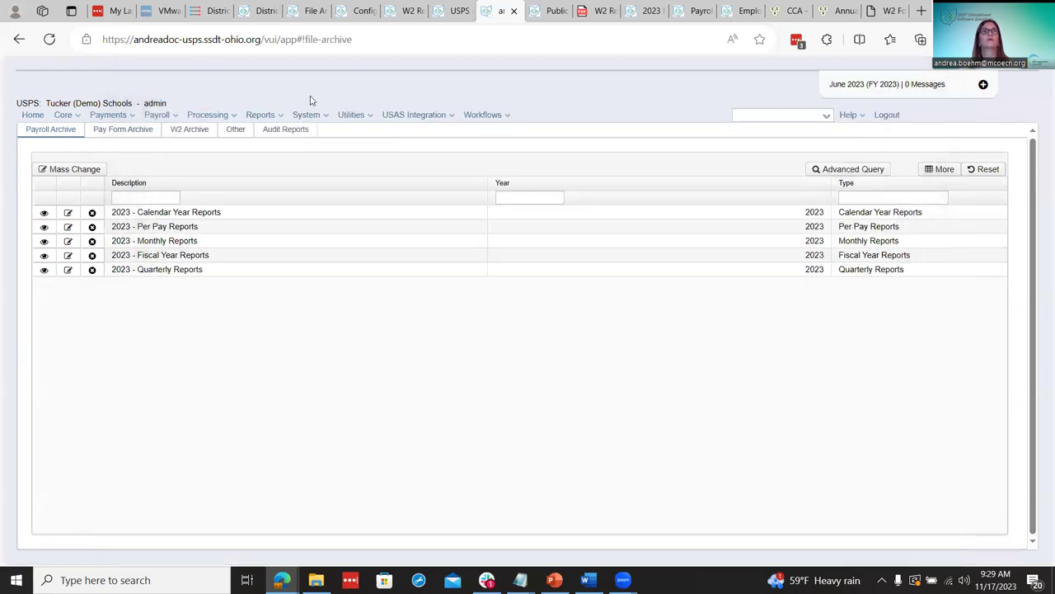
pyautogui.click(264, 115)
pyautogui.moveTo(367, 430)
pyautogui.moveTo(391, 452)
pyautogui.click(459, 490)
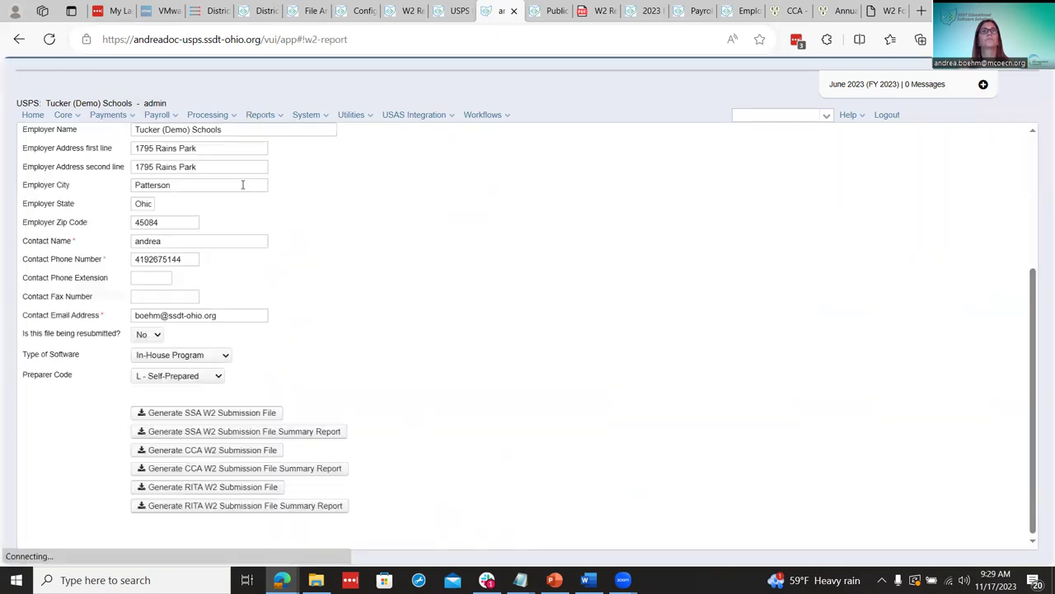
pyautogui.click(230, 132)
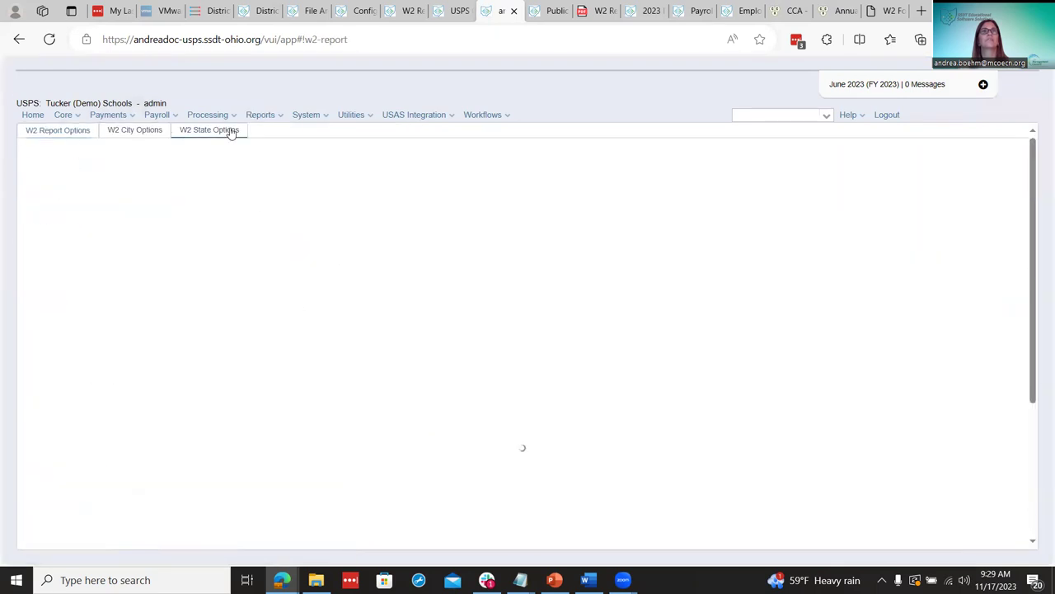
pyautogui.click(135, 211)
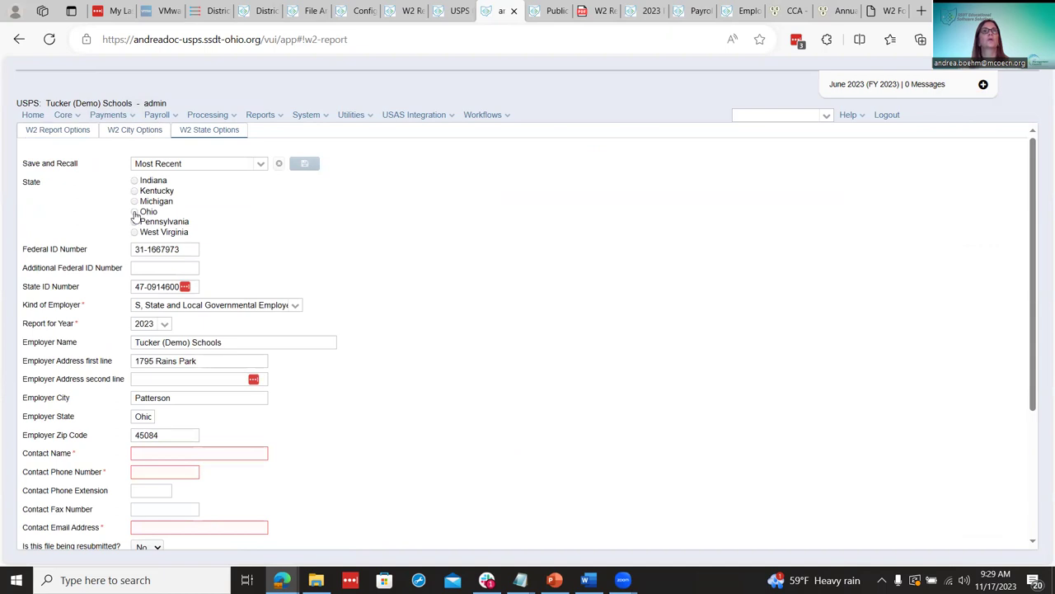
# Review the Ohio W2 State Options, including the contact fields and the choices offered for Preparer Code.
pyautogui.scroll(-1, 507, 327)
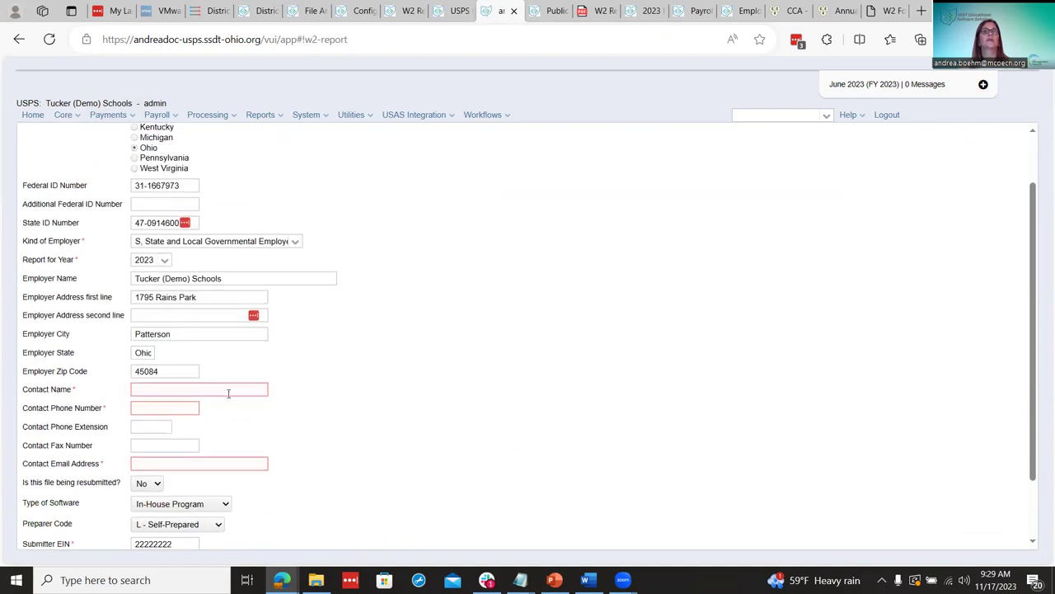
pyautogui.moveTo(231, 462)
pyautogui.scroll(-1, 279, 467)
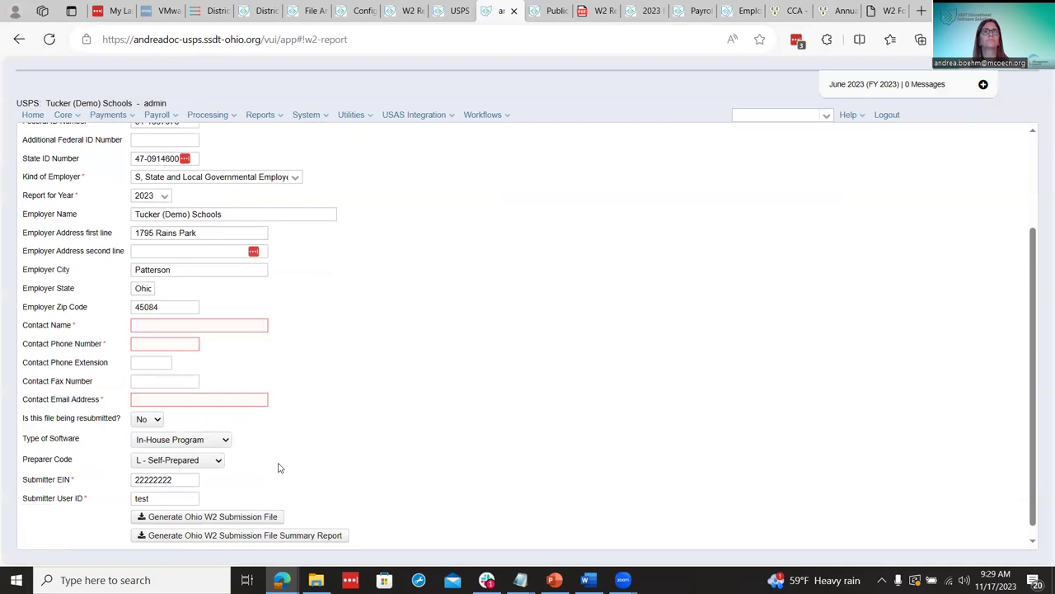
pyautogui.click(149, 464)
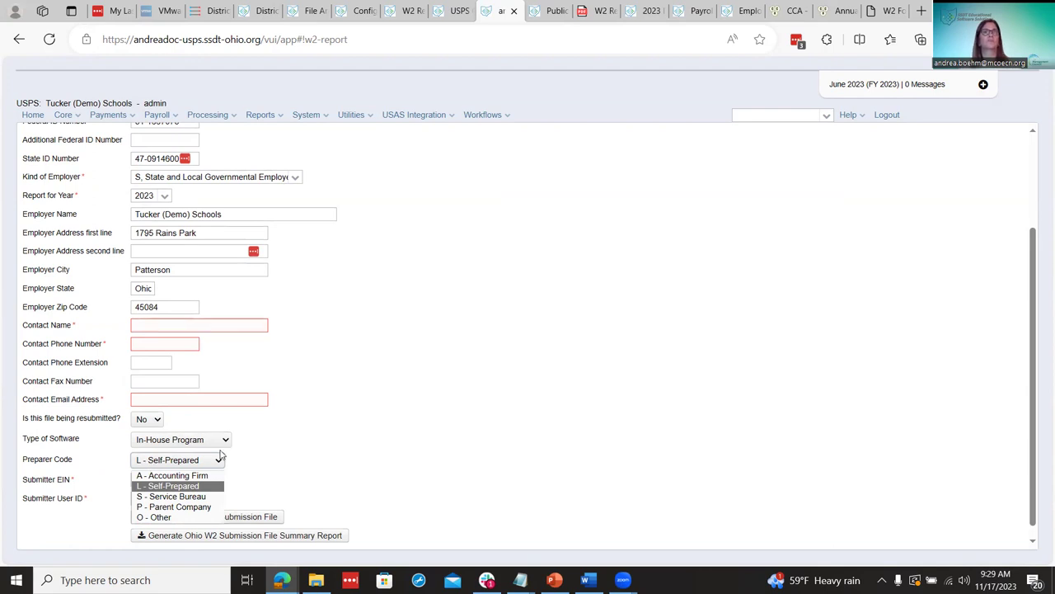
pyautogui.click(336, 447)
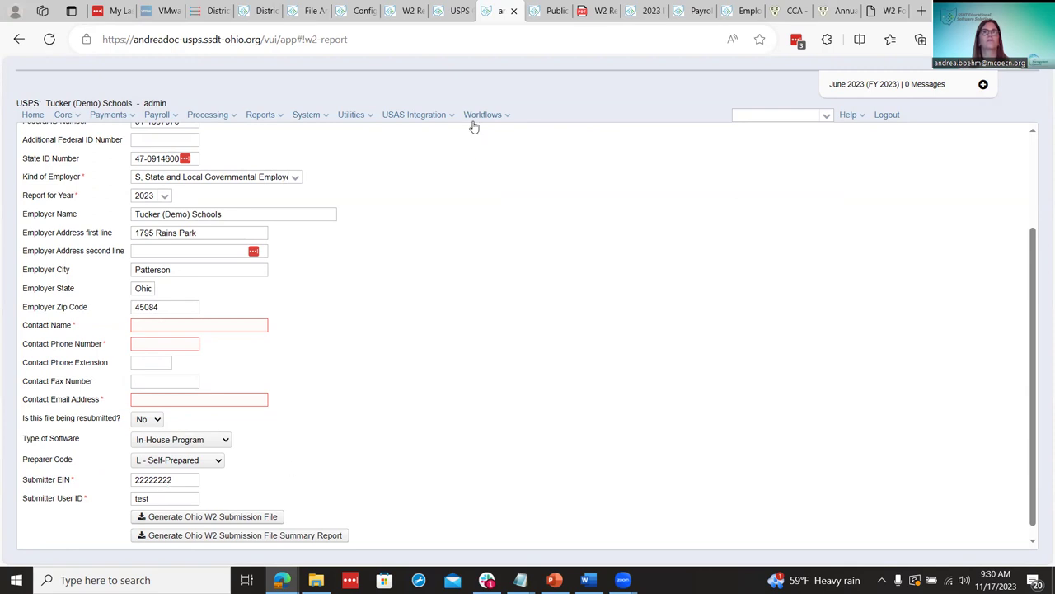
# Check the Ohio form's settings against step 45's field instructions in the closing checklist and return to the W2 State Options.
pyautogui.click(454, 11)
pyautogui.scroll(-2, 622, 397)
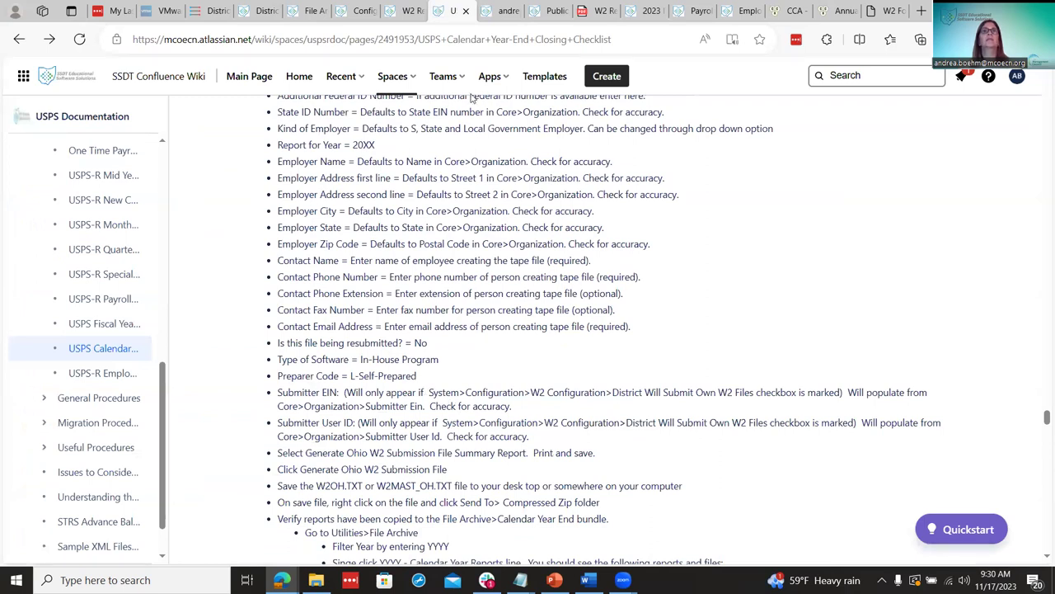
pyautogui.click(500, 11)
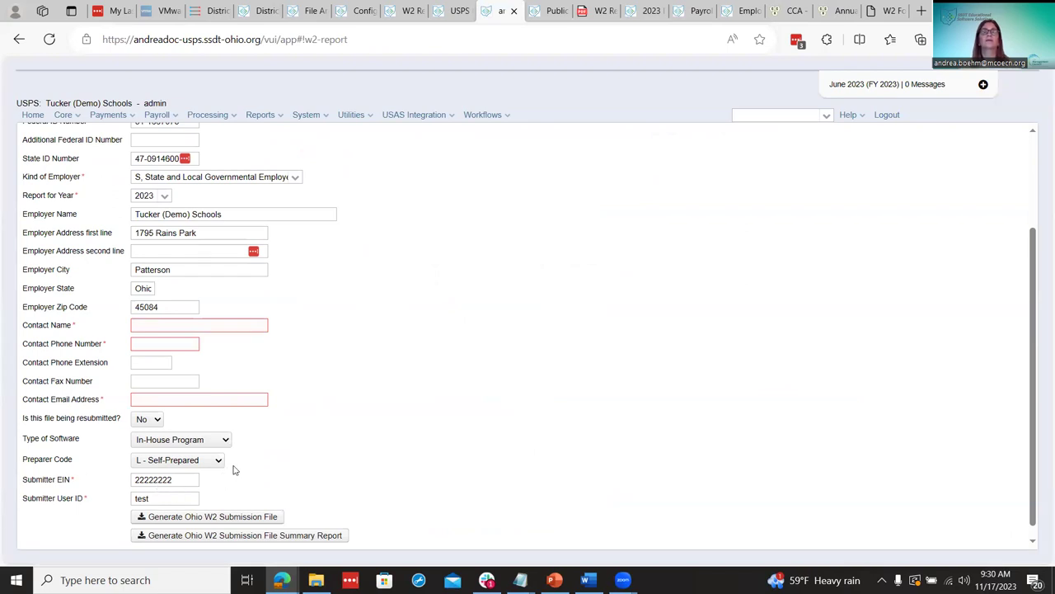
pyautogui.scroll(-1, 291, 463)
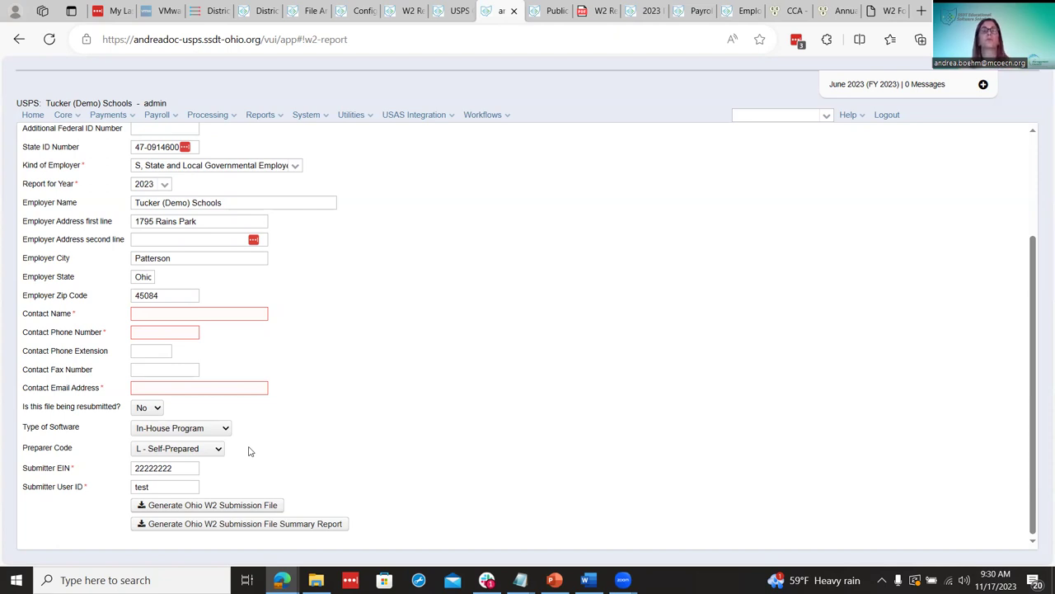
# Generate the Ohio W2 Submission File Summary Report and open the downloaded PDF at a larger zoom.
pyautogui.click(209, 526)
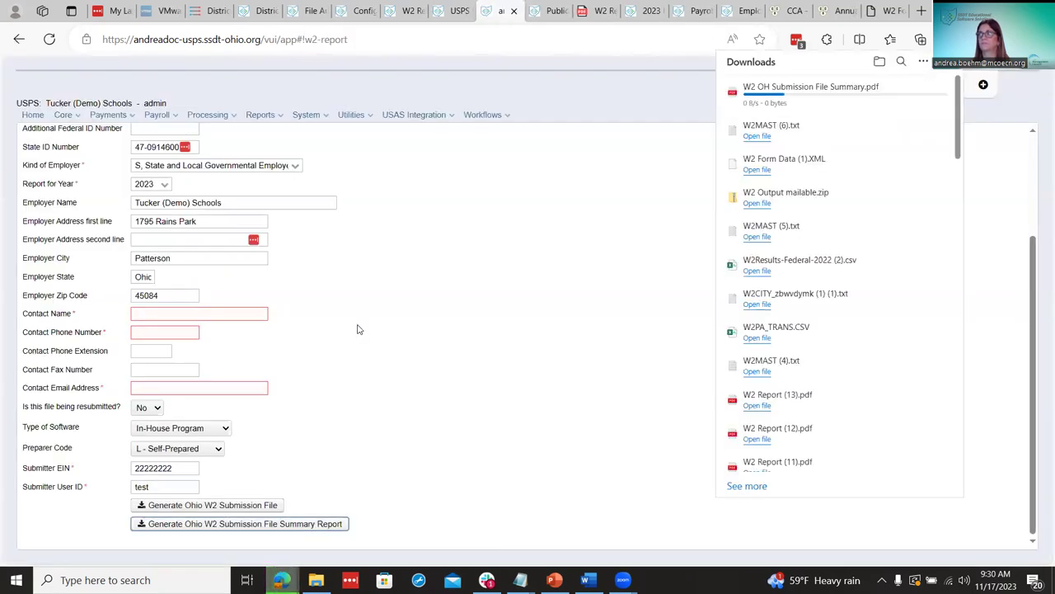
pyautogui.click(758, 98)
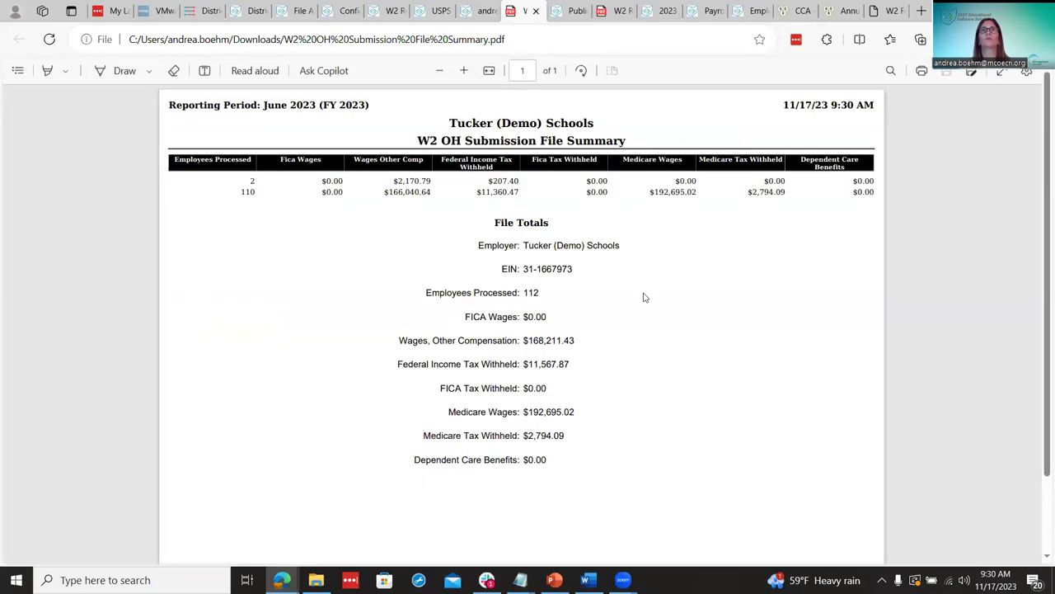
pyautogui.click(464, 70)
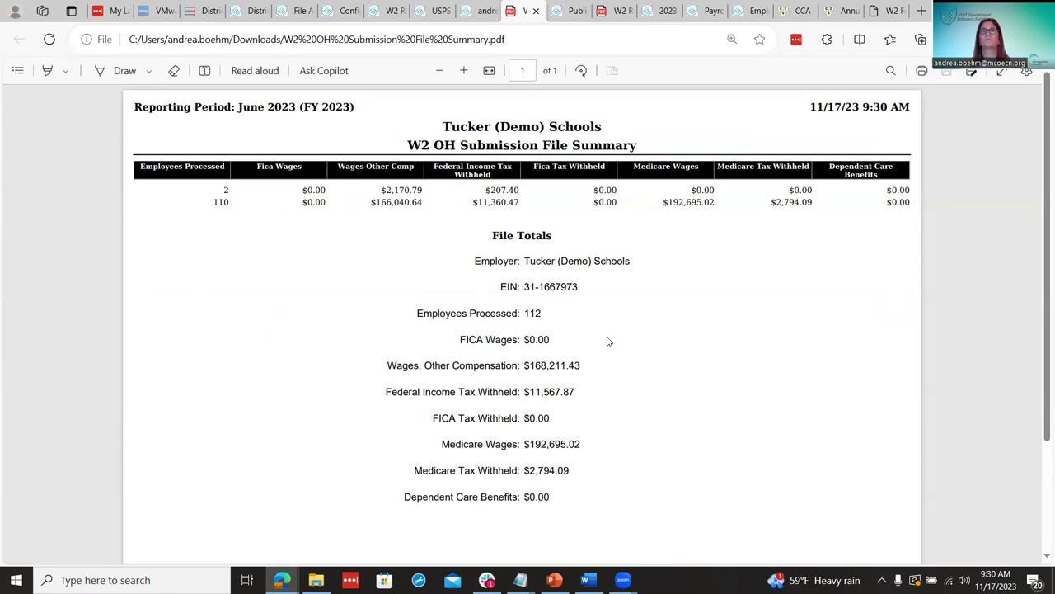
# Return to the closing checklist and read step 45's instructions for saving, archiving, verifying and uploading the Ohio file.
pyautogui.click(482, 10)
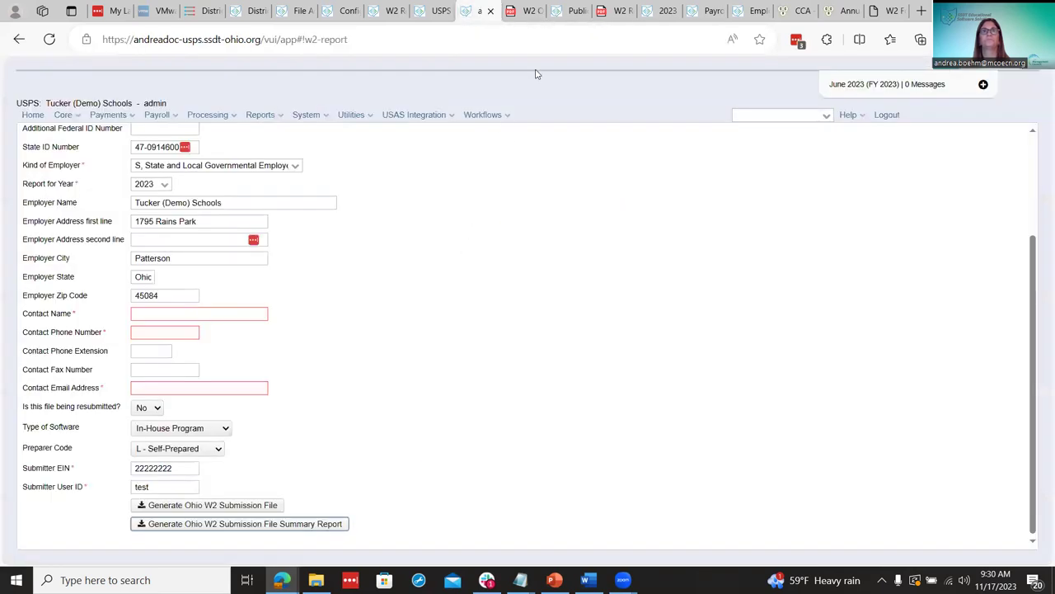
pyautogui.click(441, 8)
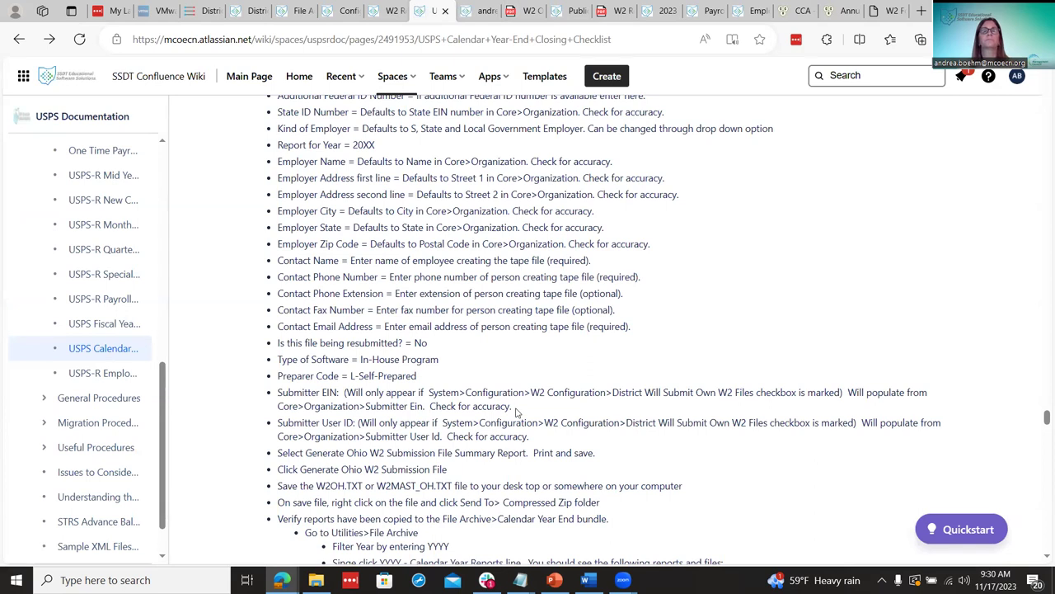
pyautogui.scroll(-1, 517, 412)
pyautogui.scroll(-1, 517, 411)
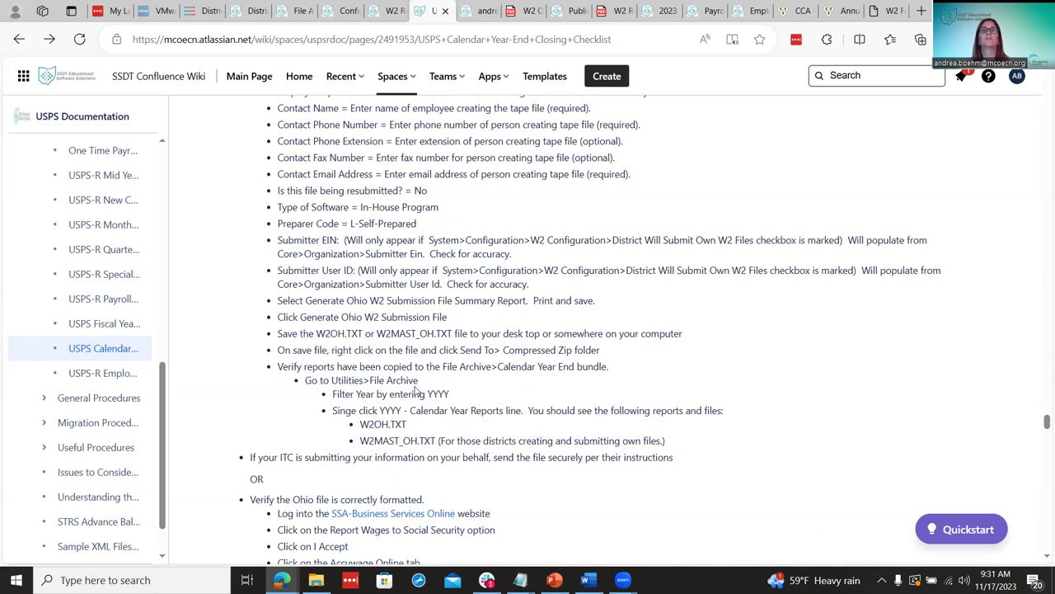
pyautogui.scroll(-1, 417, 392)
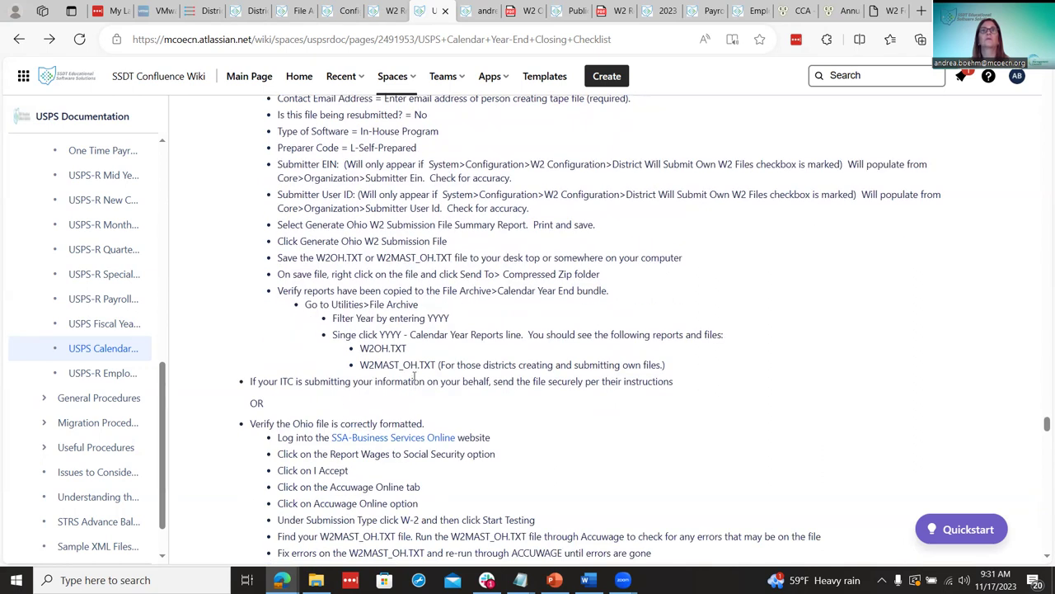
pyautogui.scroll(-1, 397, 440)
pyautogui.scroll(-1, 398, 442)
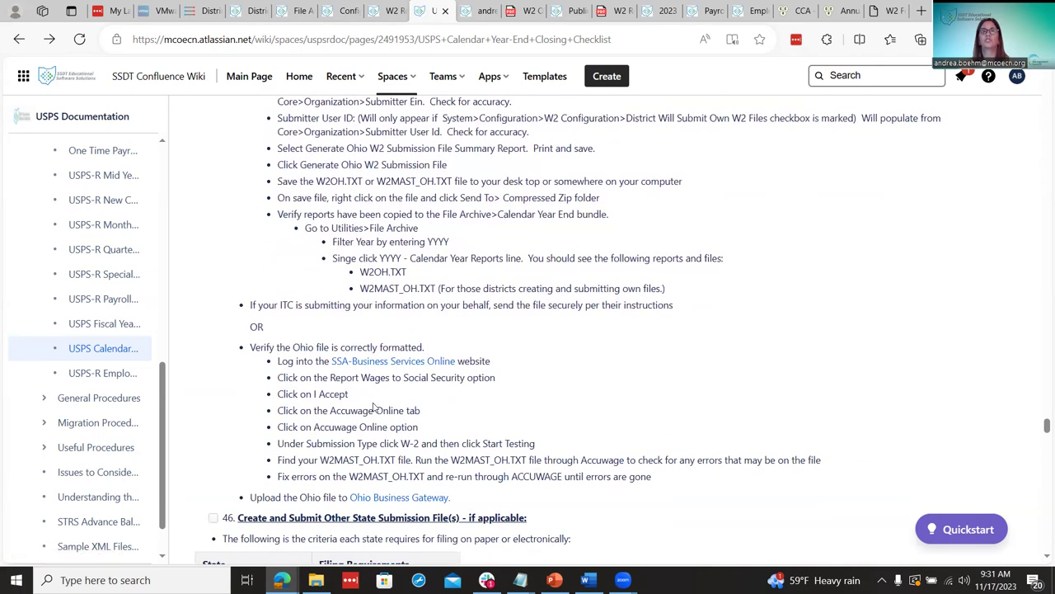
pyautogui.scroll(-1, 373, 408)
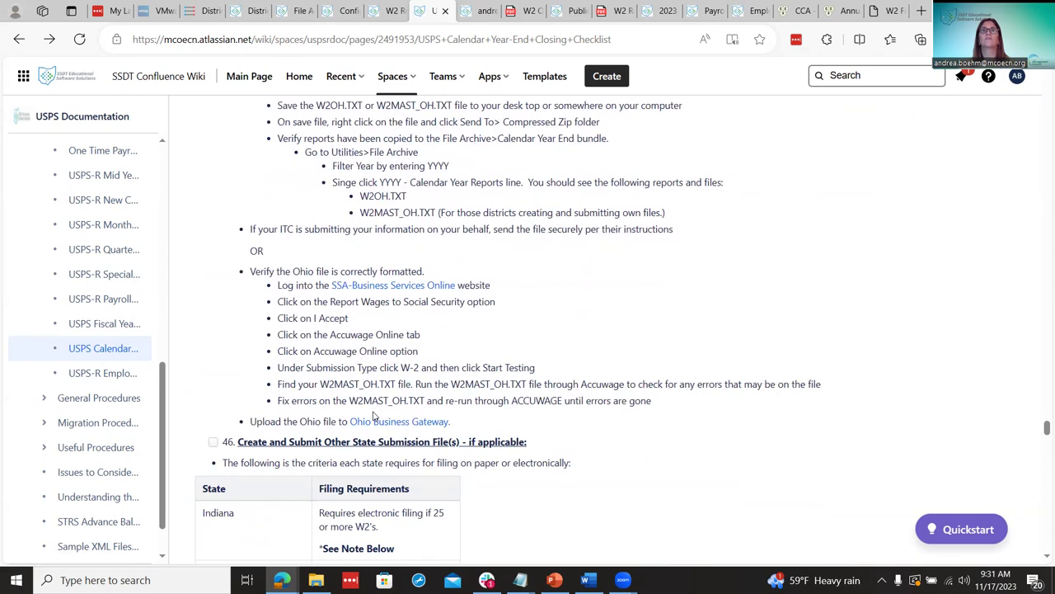
pyautogui.scroll(1, 373, 411)
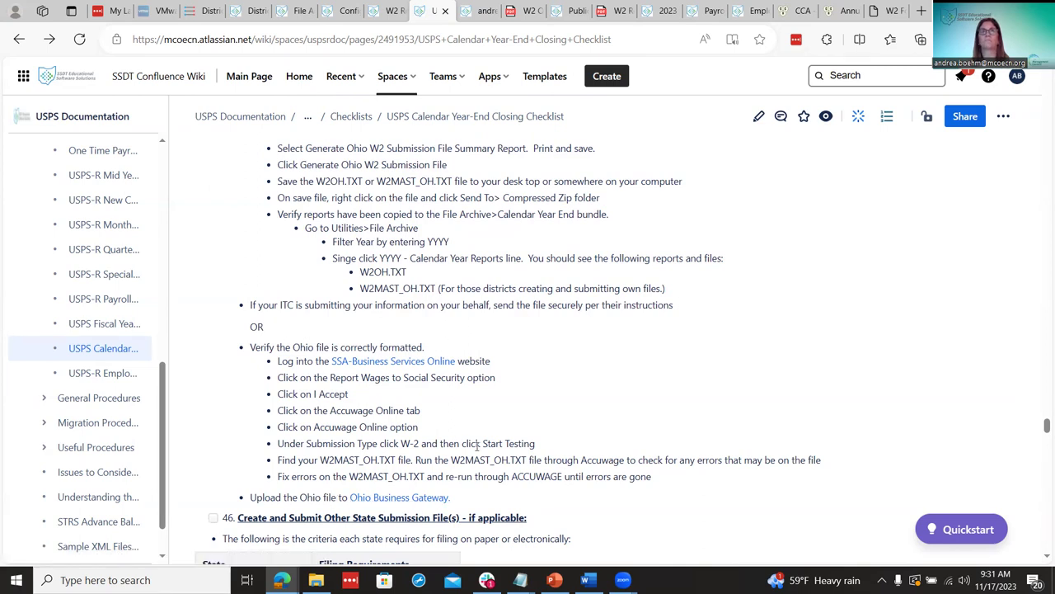
pyautogui.scroll(1, 486, 448)
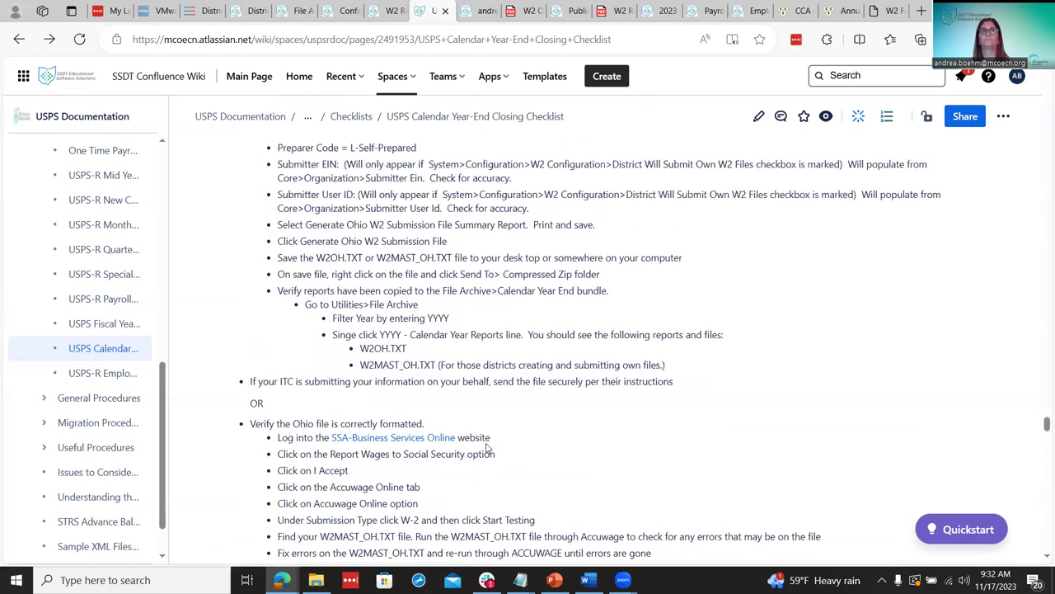
pyautogui.scroll(1, 486, 447)
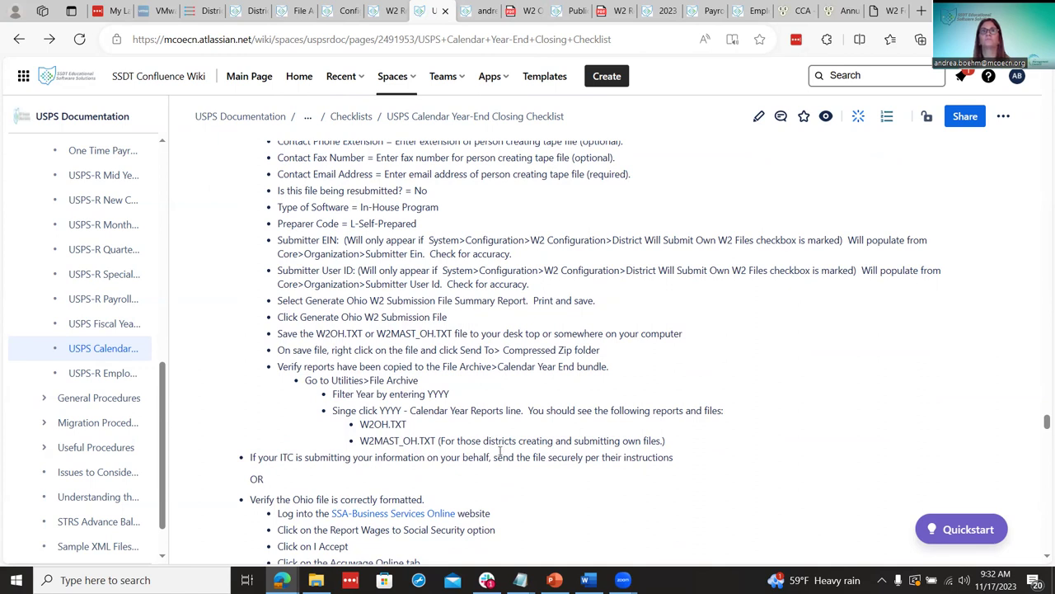
pyautogui.scroll(-1, 499, 451)
pyautogui.scroll(-1, 500, 453)
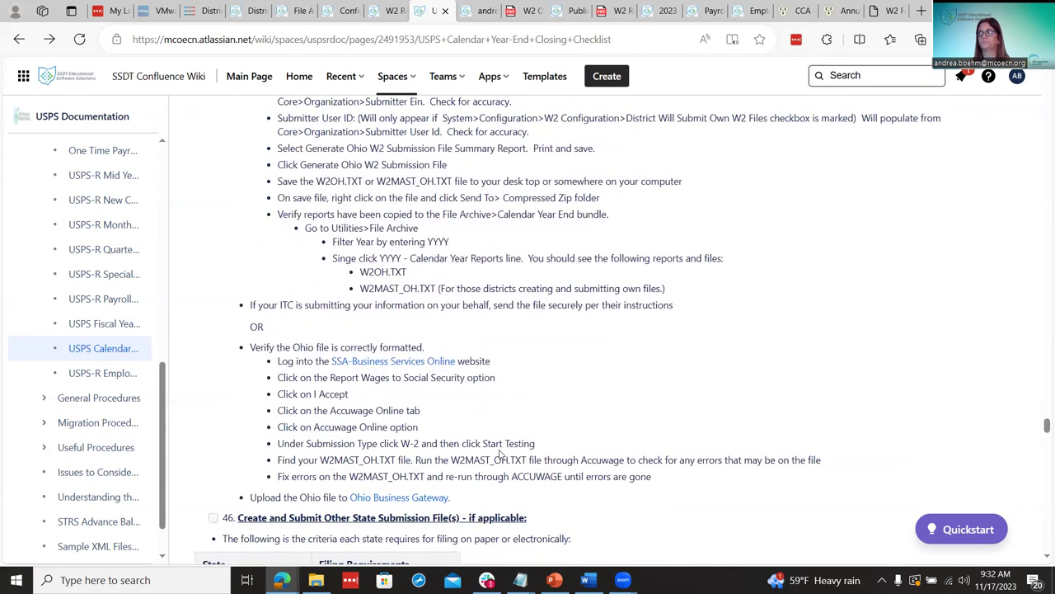
# Read step 46's table of electronic filing requirements for other state submission files.
pyautogui.scroll(-3, 500, 454)
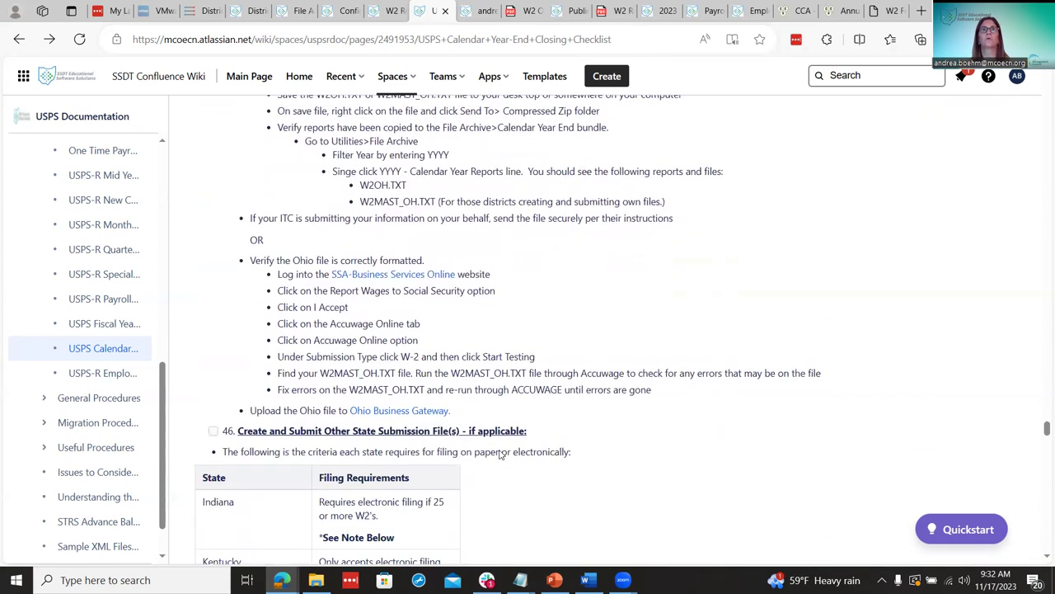
pyautogui.scroll(-1, 499, 455)
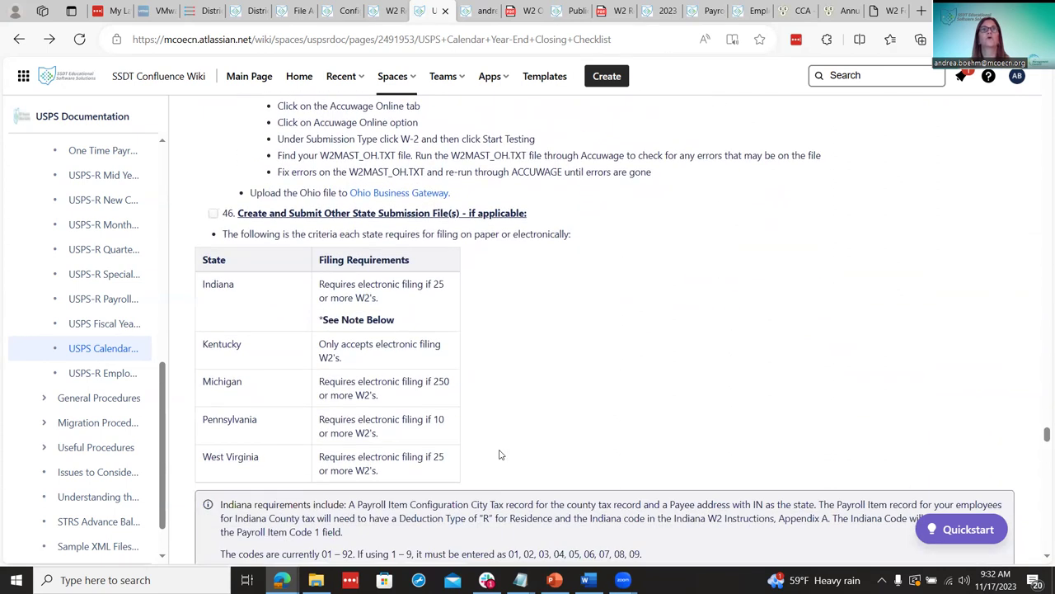
pyautogui.scroll(-1, 499, 454)
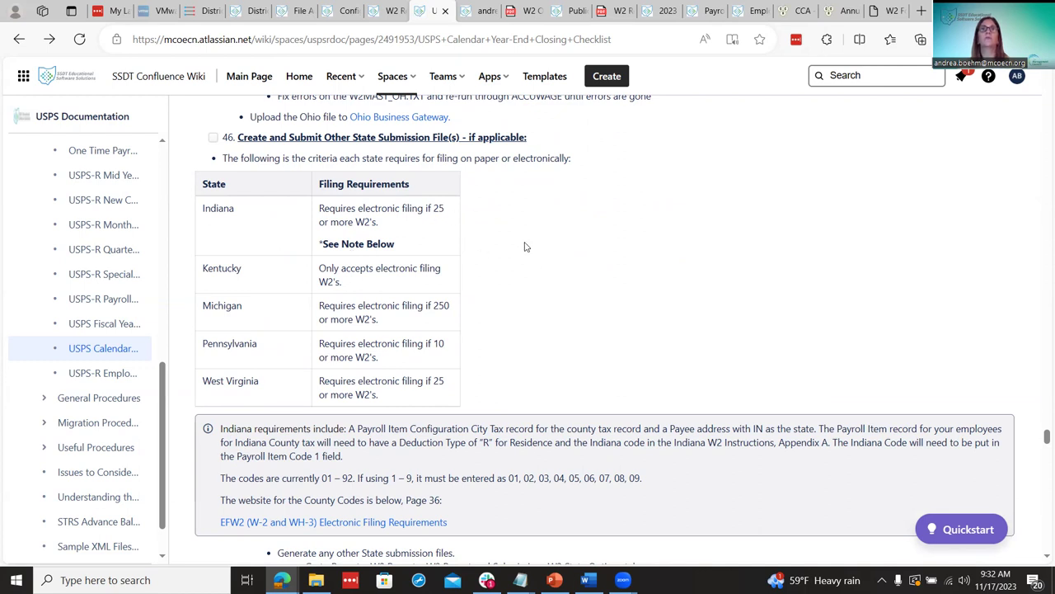
# Switch to the USPS application and select Indiana in the W2 State Options.
pyautogui.hotkey('ctrl', 'Tab')
pyautogui.scroll(3, 353, 348)
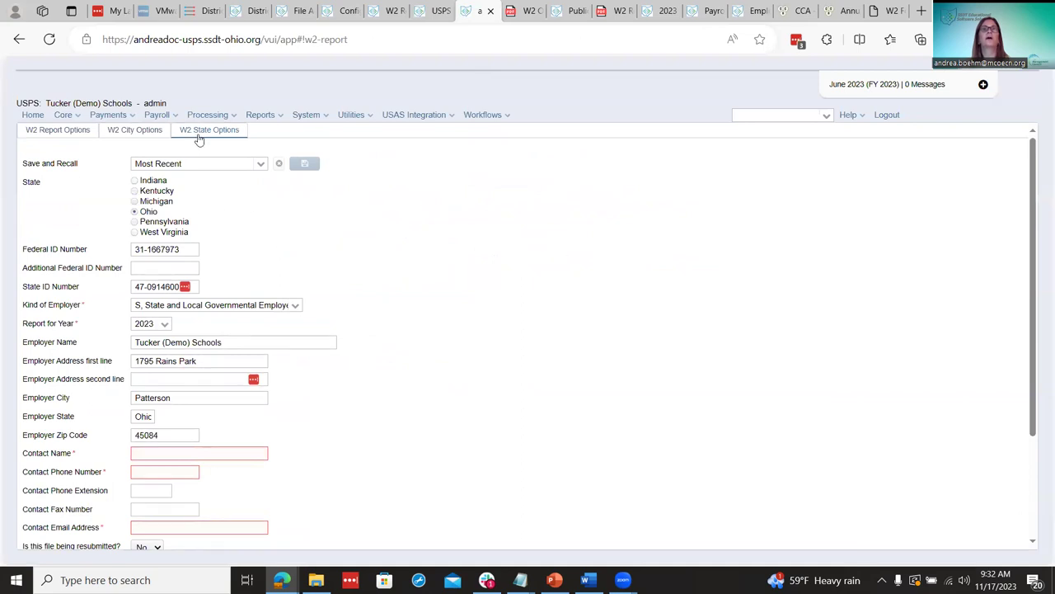
pyautogui.click(135, 181)
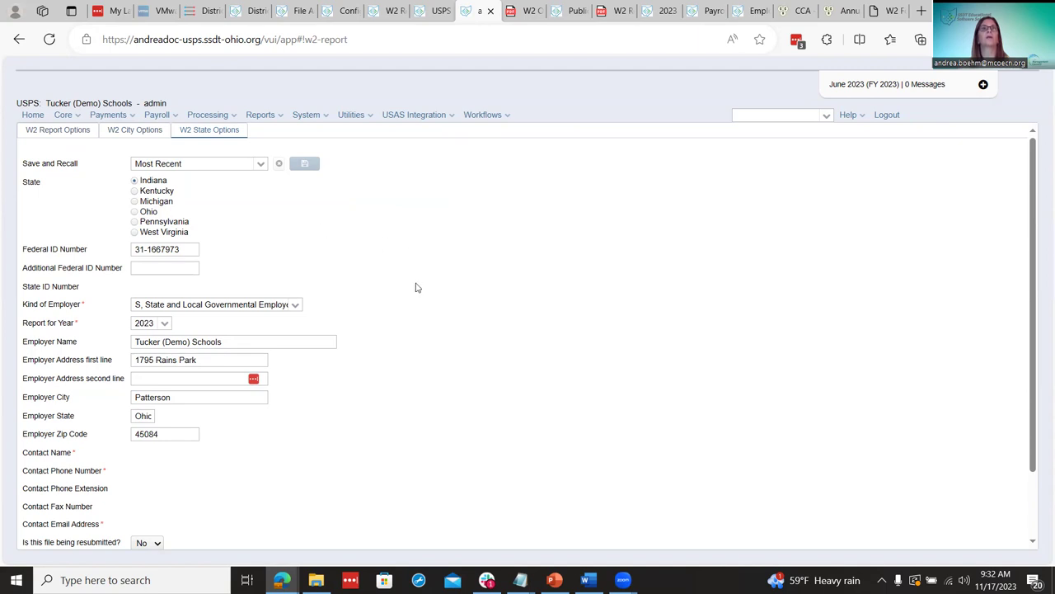
pyautogui.scroll(-2, 416, 286)
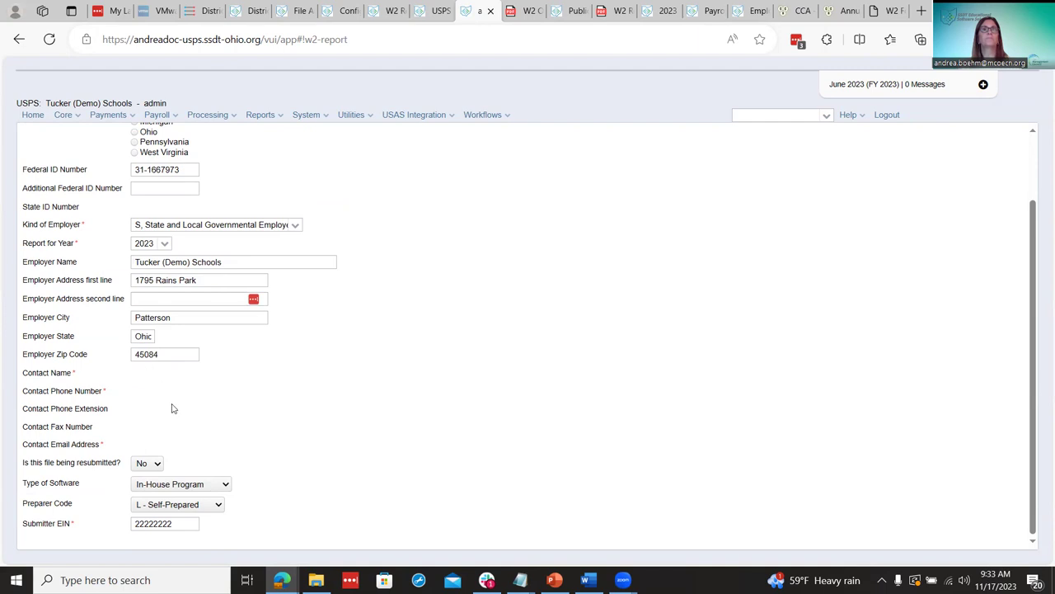
# Reload the W2 report page, select Indiana again in the W2 State Options, and review its Tax Payer ID and TID Location fields.
pyautogui.click(51, 40)
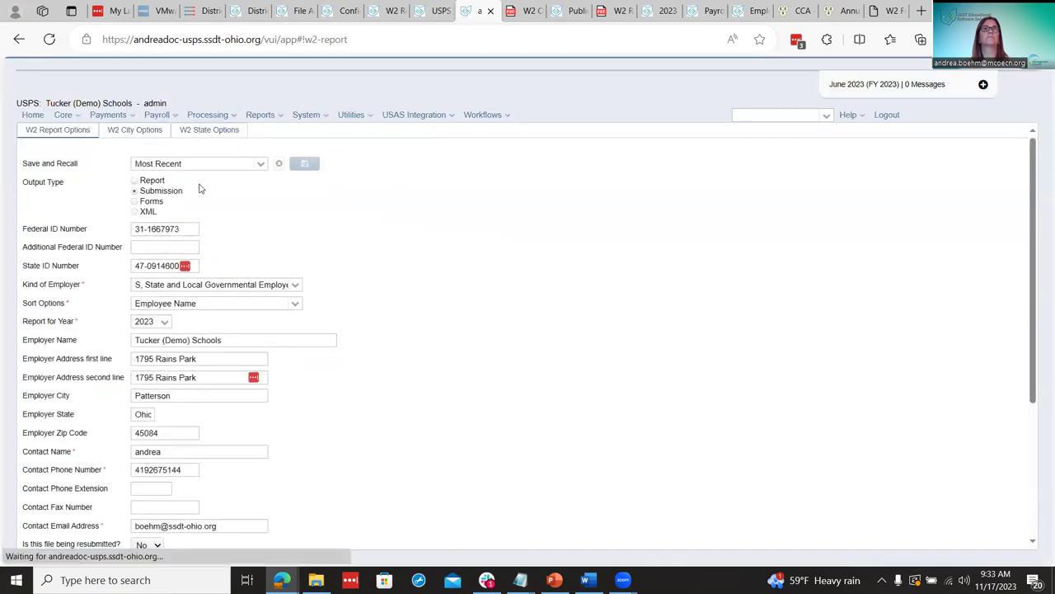
pyautogui.click(210, 129)
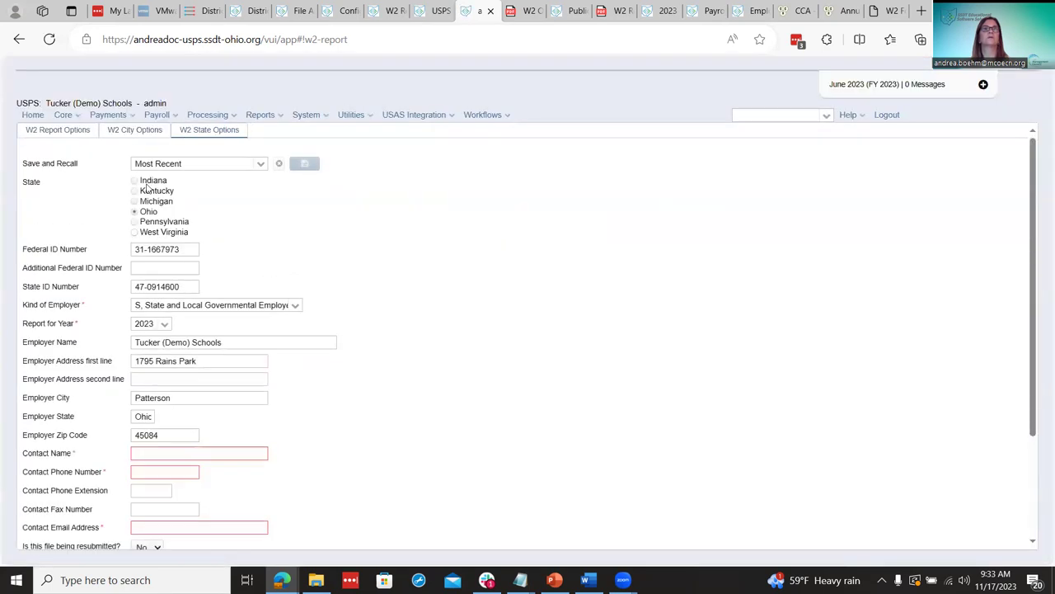
pyautogui.click(134, 181)
pyautogui.scroll(-2, 454, 365)
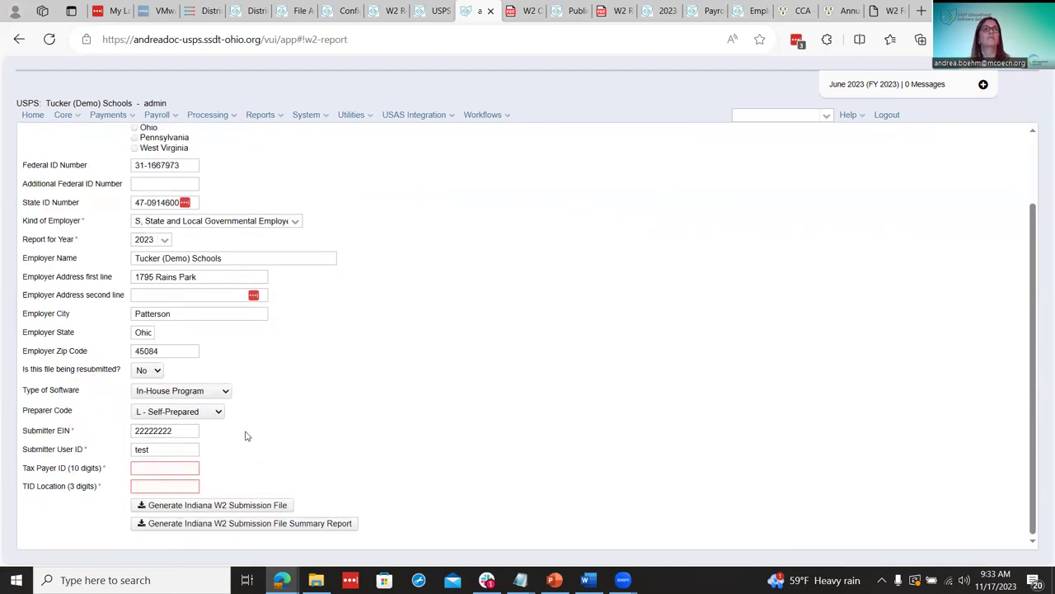
pyautogui.scroll(1, 268, 297)
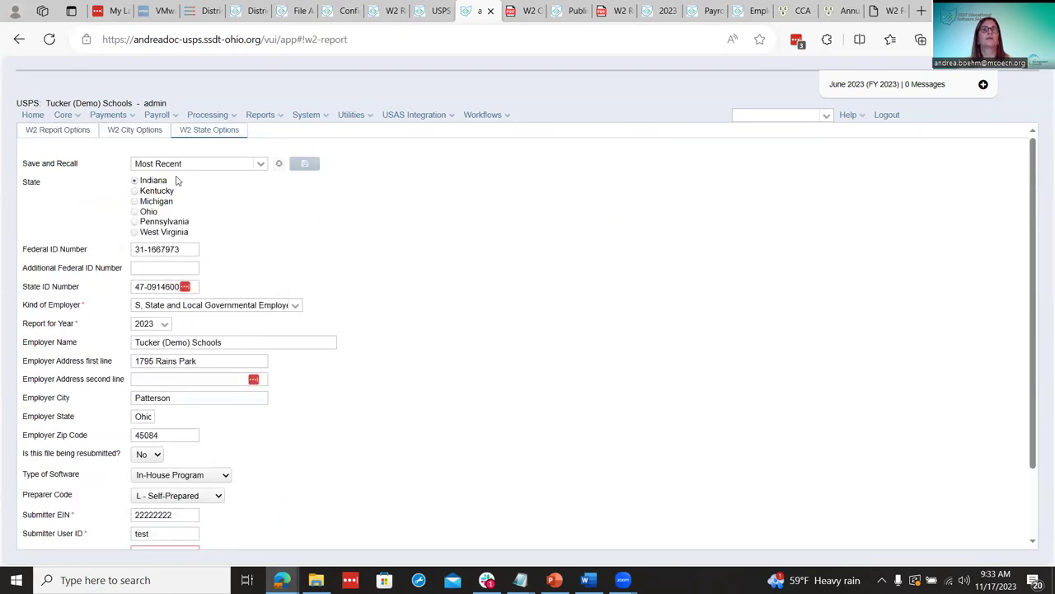
pyautogui.scroll(-1, 341, 417)
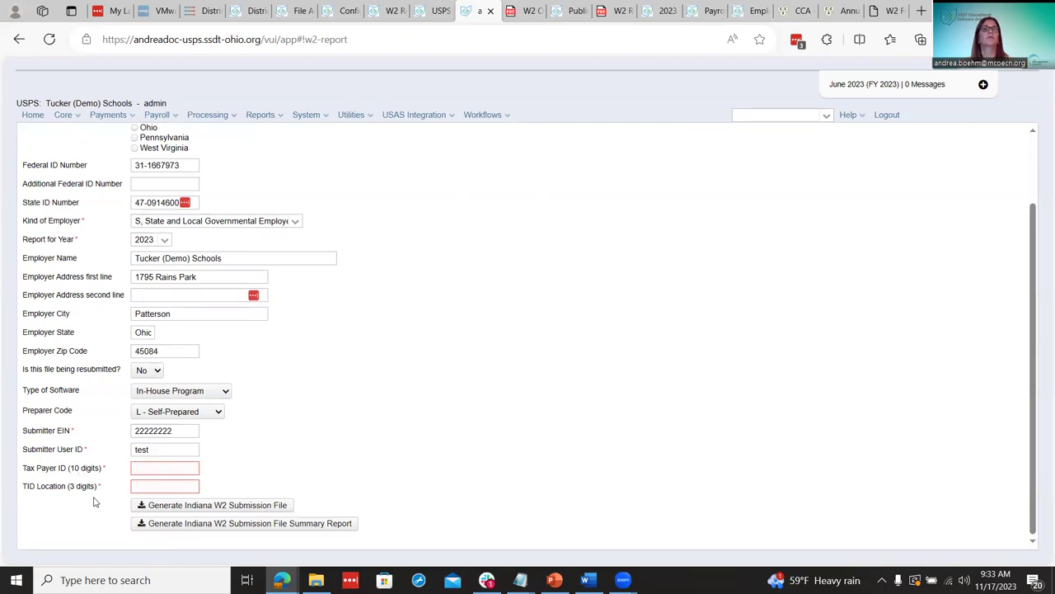
# Go back to the closing checklist and read step 46's Indiana requirements and instructions for generating other state submission files.
pyautogui.click(441, 8)
pyautogui.scroll(-1, 634, 333)
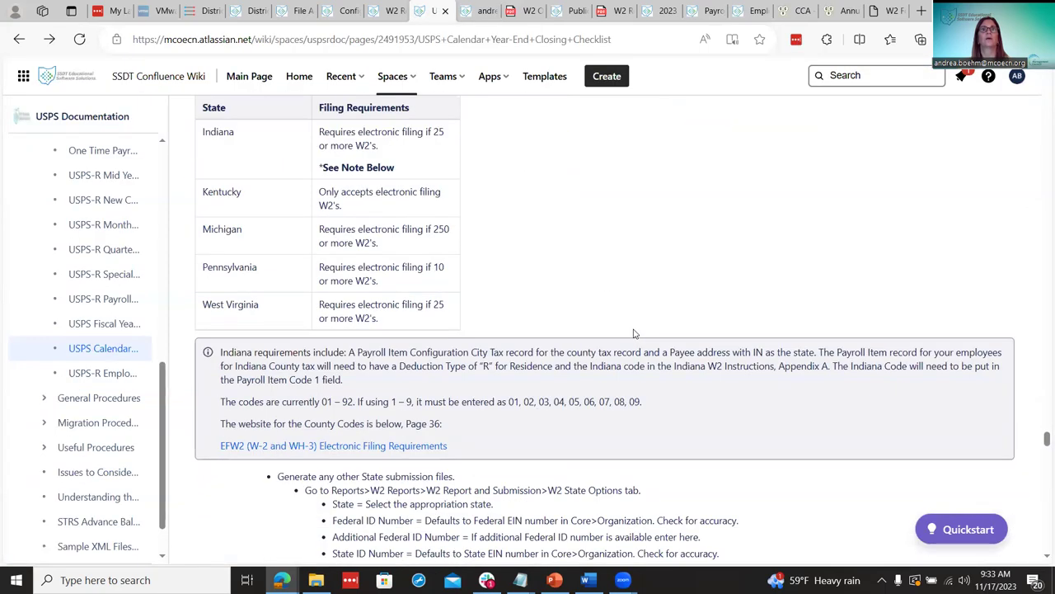
pyautogui.scroll(-4, 634, 332)
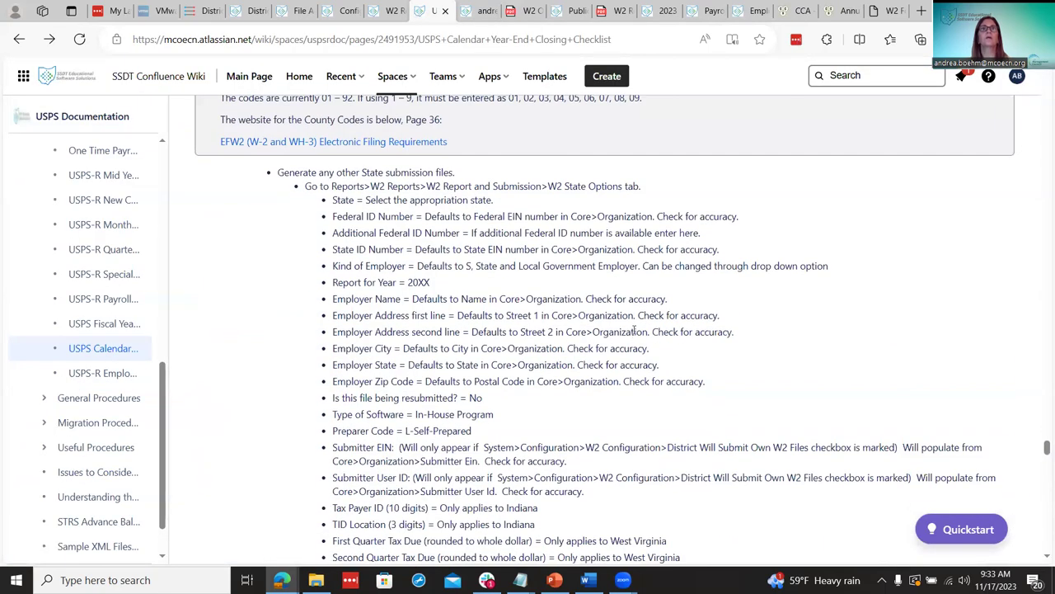
pyautogui.scroll(4, 633, 330)
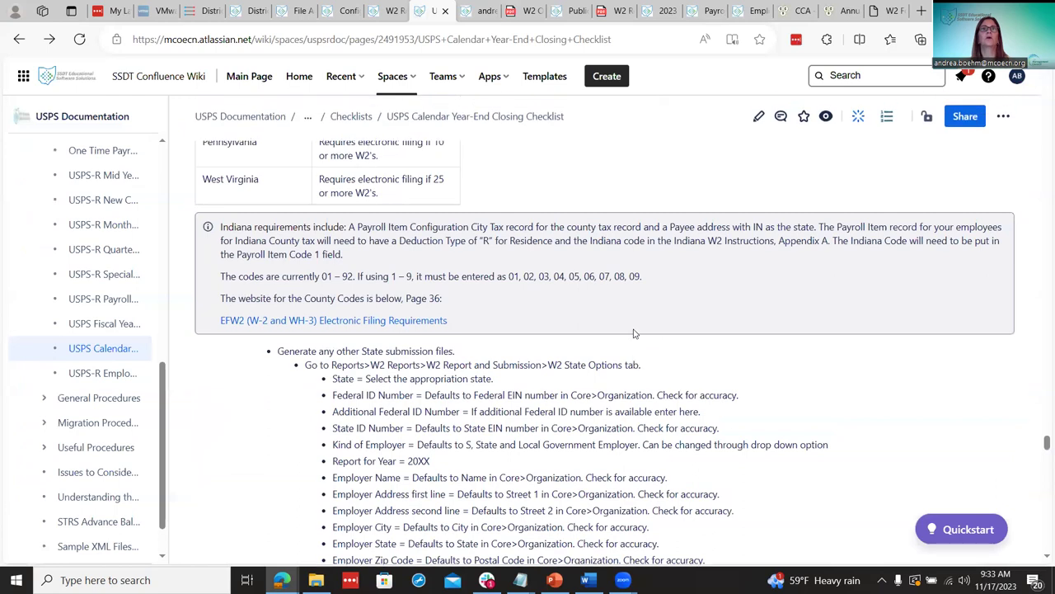
pyautogui.scroll(1, 634, 332)
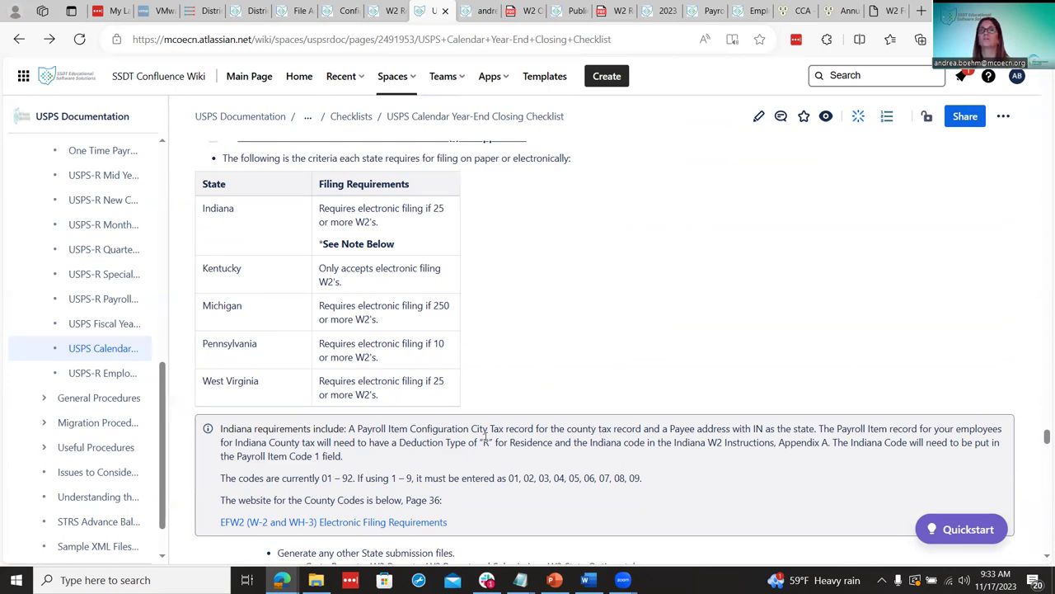
# Highlight the IN payee state and the "R" deduction type in step 46's Indiana requirements note.
pyautogui.doubleClick(753, 428)
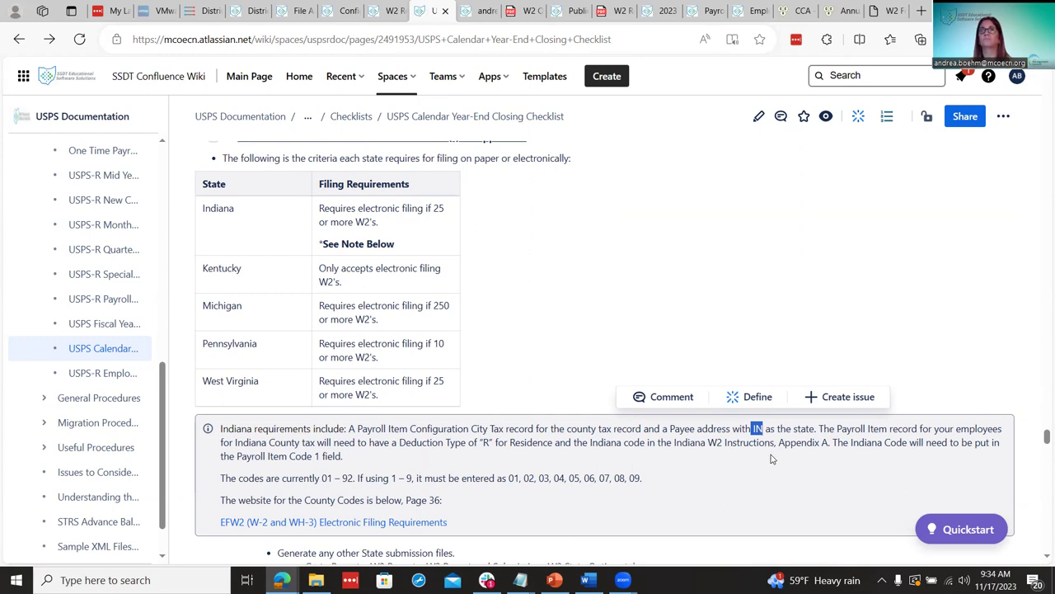
pyautogui.click(738, 486)
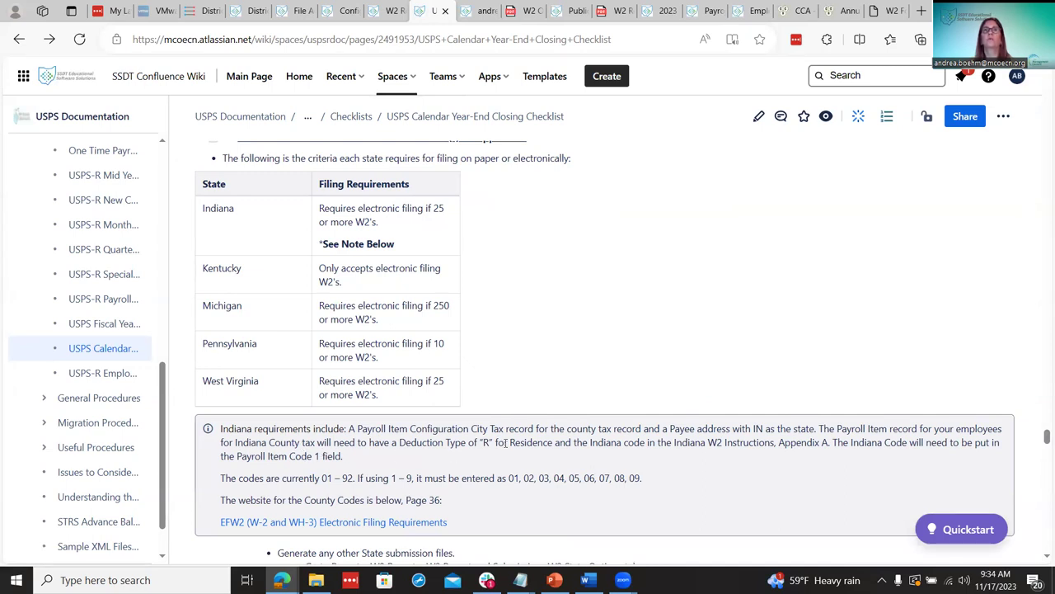
pyautogui.moveTo(489, 443); pyautogui.dragTo(479, 443)
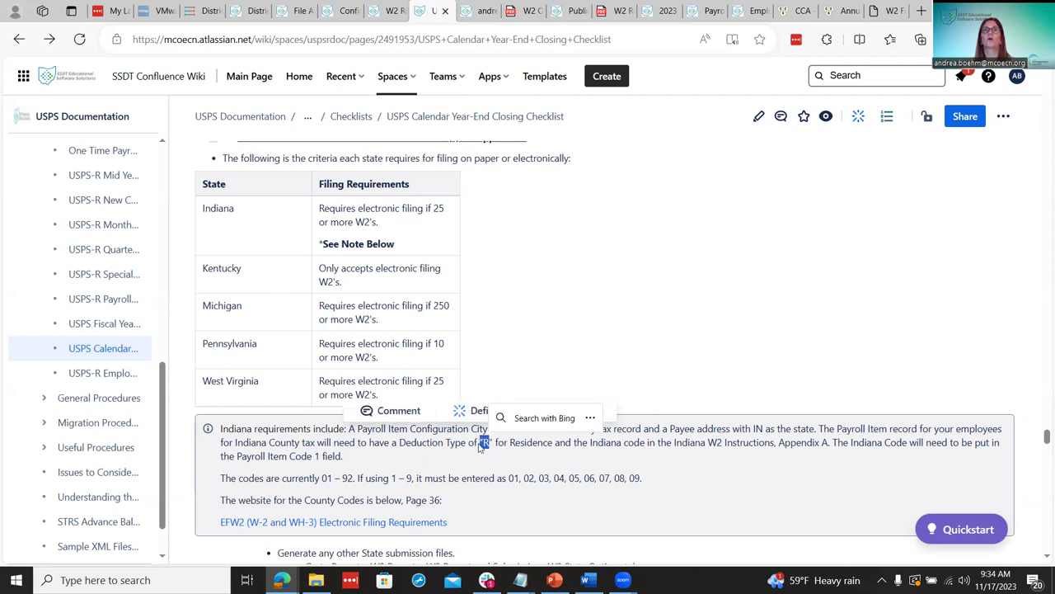
pyautogui.click(630, 478)
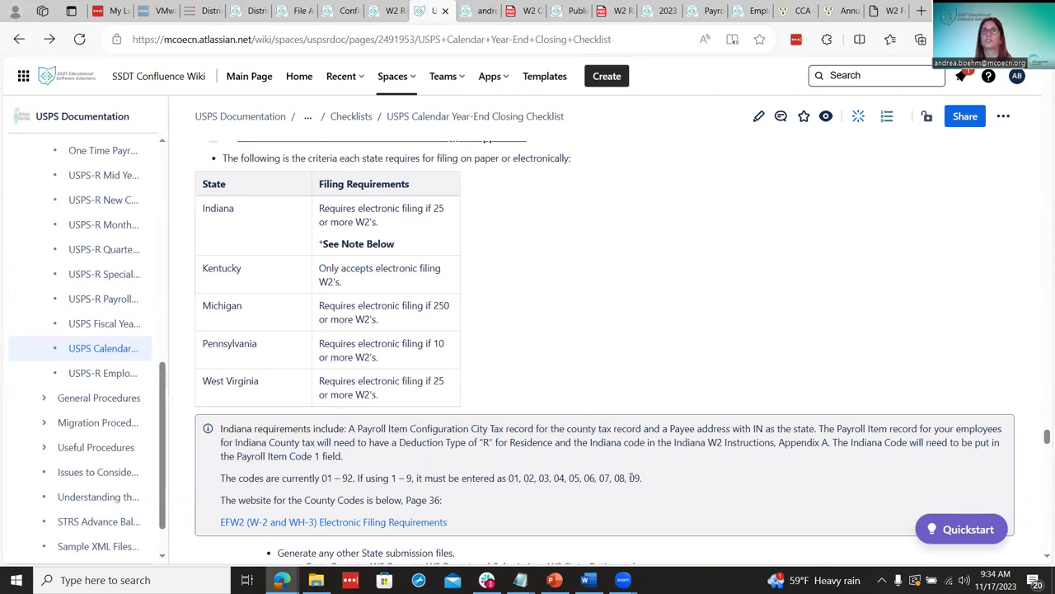
# Open the EFW2 (W-2 and WH-3) Electronic Filing Requirements guide and examine Appendix A's Indiana county codes.
pyautogui.scroll(-1, 723, 443)
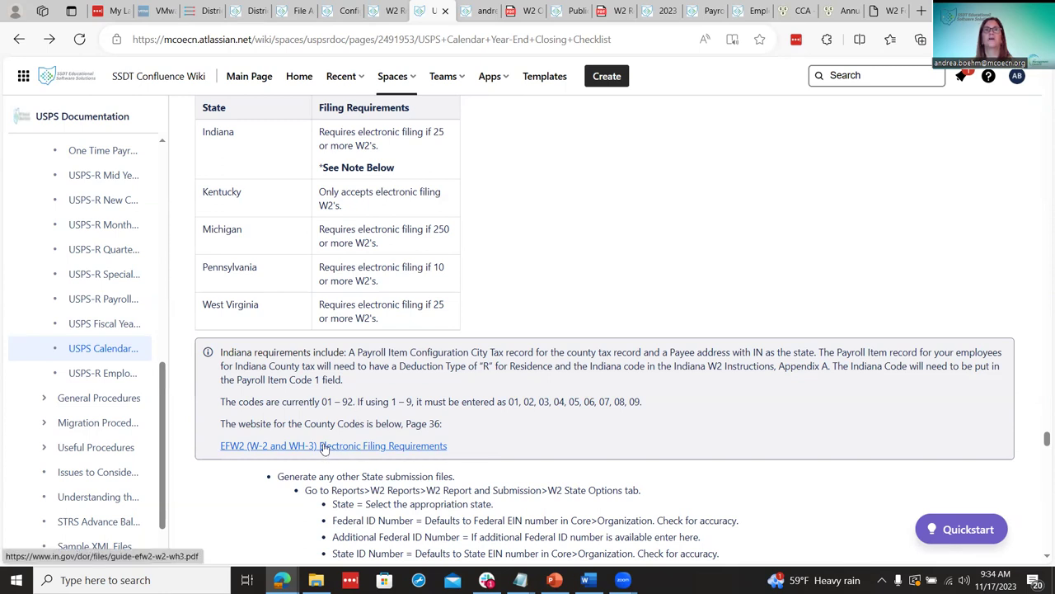
pyautogui.click(404, 453)
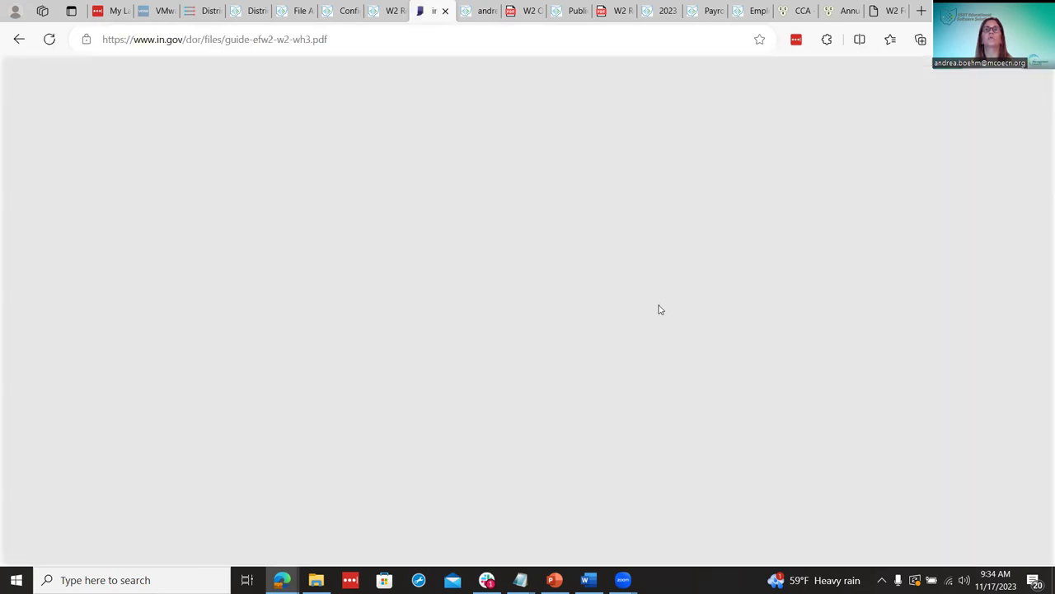
pyautogui.scroll(-2, 643, 387)
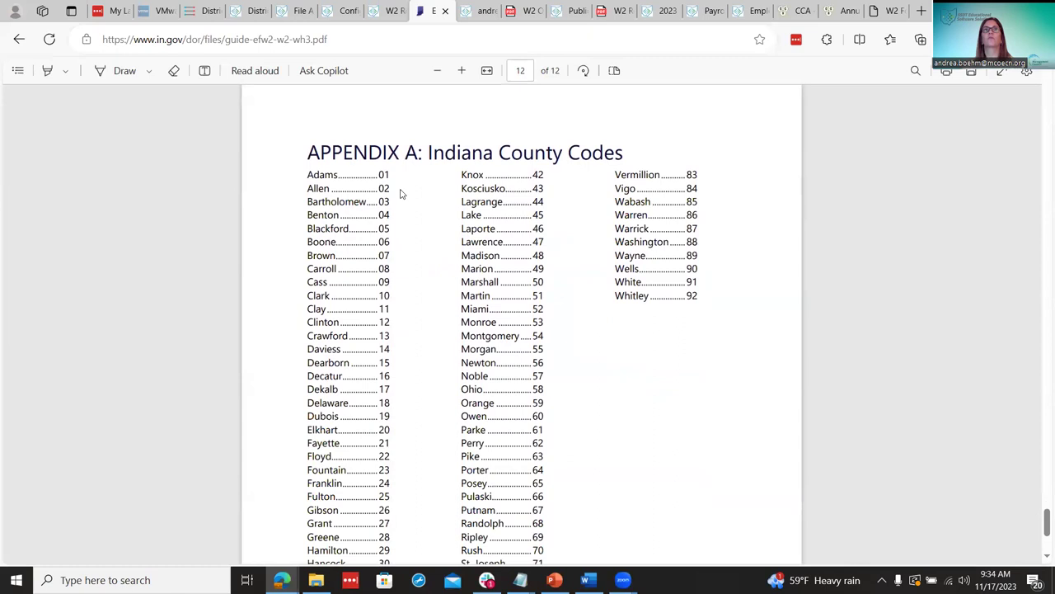
pyautogui.scroll(-3, 468, 388)
pyautogui.scroll(2, 469, 388)
pyautogui.scroll(3, 469, 389)
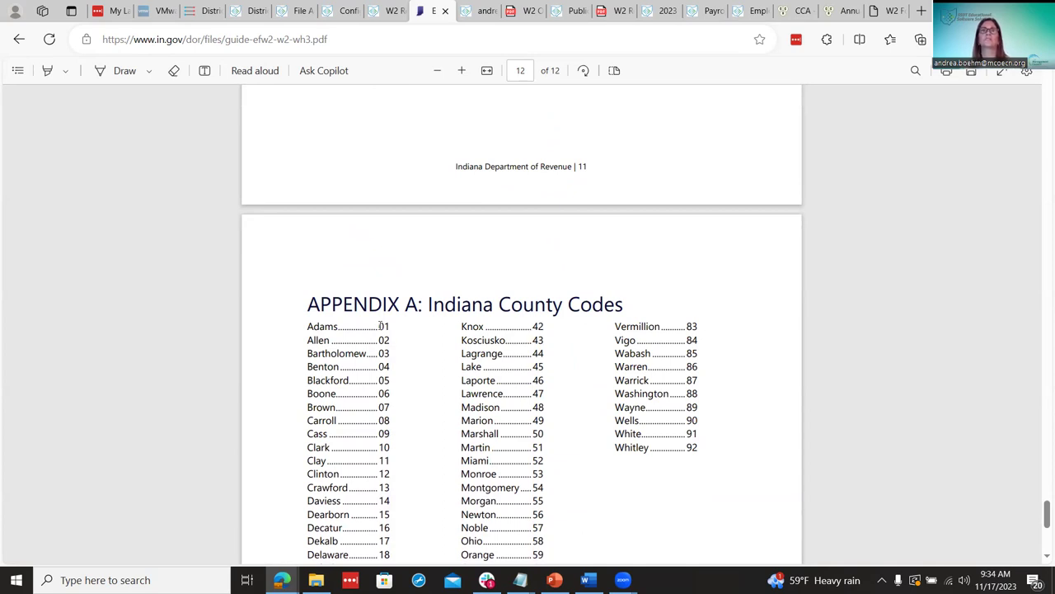
# Return to the closing checklist and read step 46's field-by-field instructions for generating other state submission files.
pyautogui.click(17, 46)
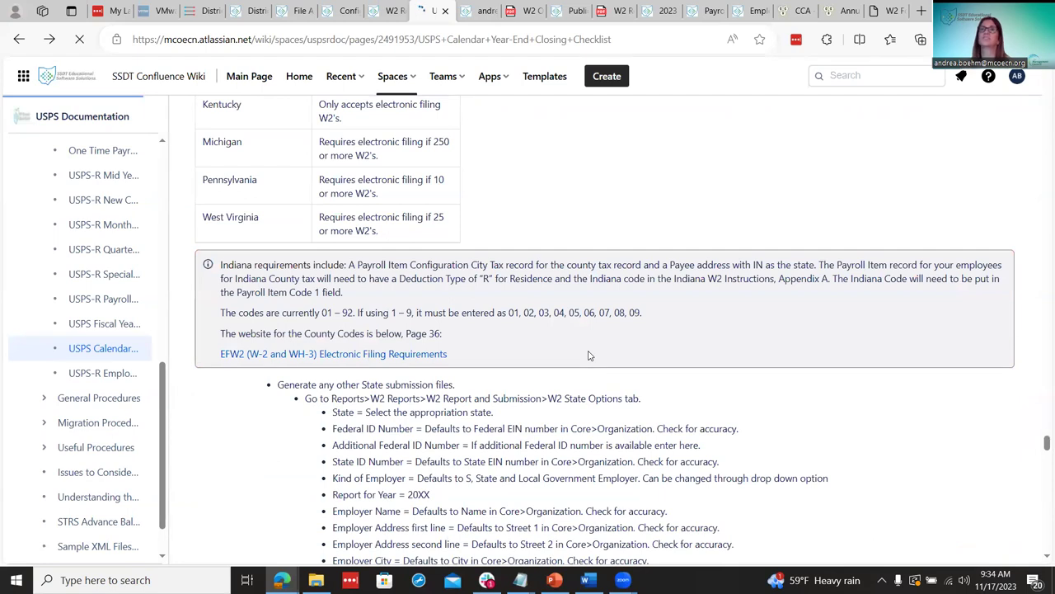
pyautogui.scroll(-1, 589, 355)
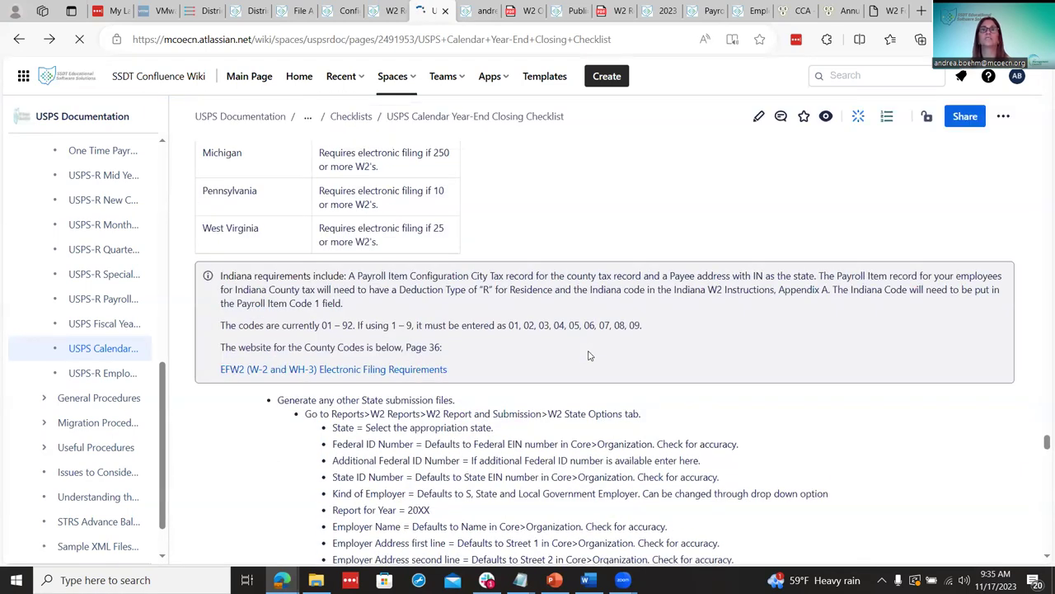
pyautogui.scroll(-1, 589, 355)
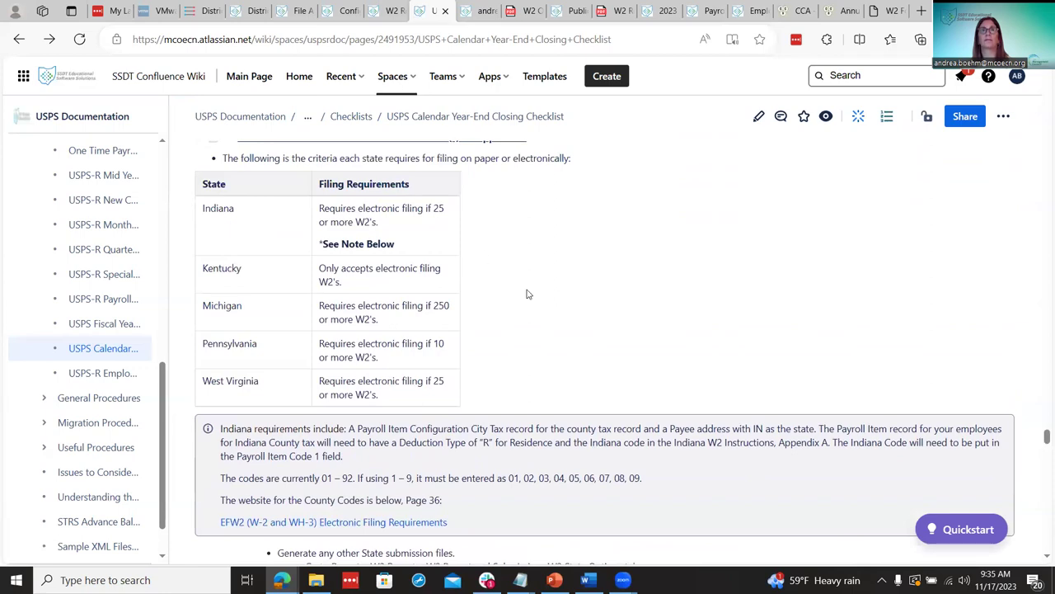
pyautogui.scroll(-5, 548, 348)
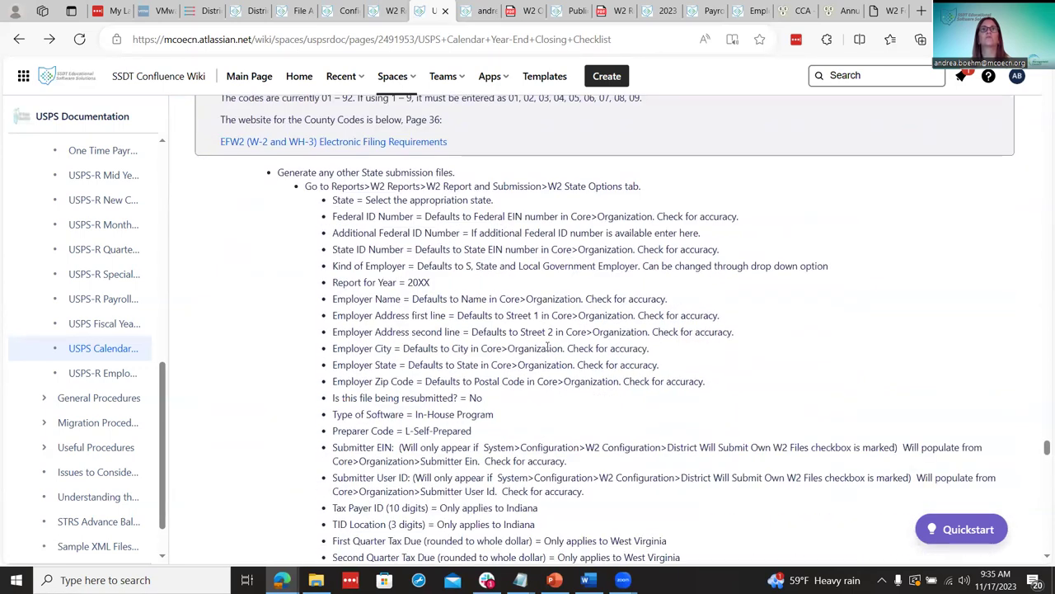
pyautogui.scroll(3, 547, 348)
pyautogui.scroll(2, 547, 348)
pyautogui.scroll(-5, 547, 348)
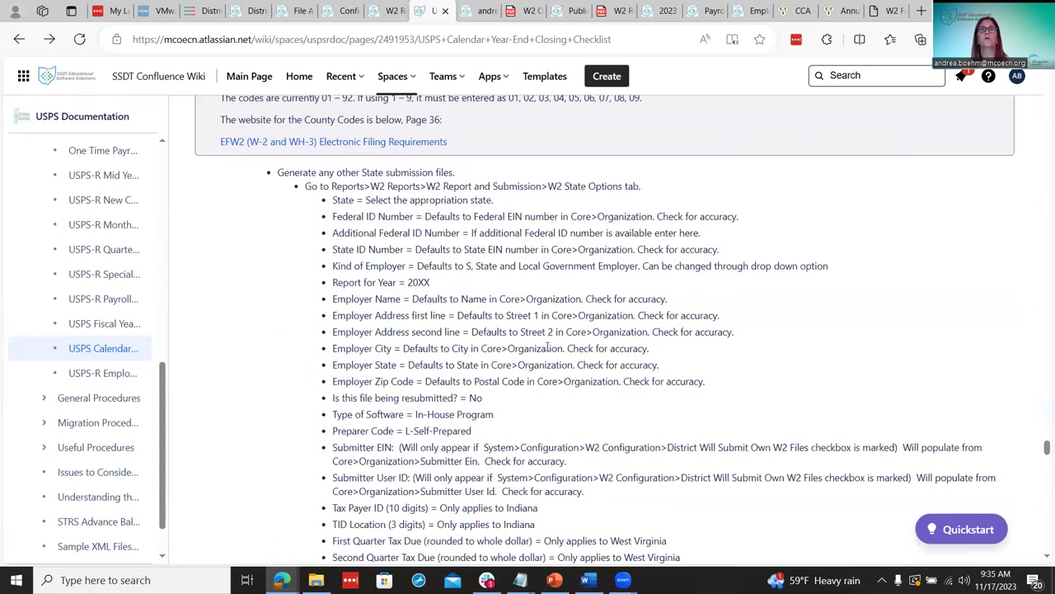
pyautogui.scroll(-2, 548, 348)
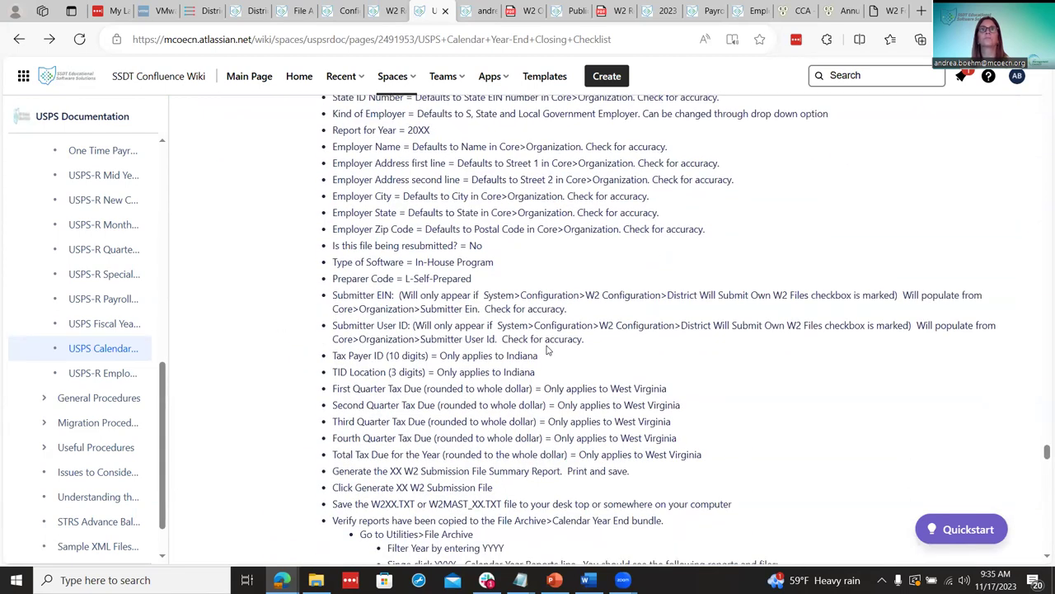
pyautogui.scroll(-1, 547, 350)
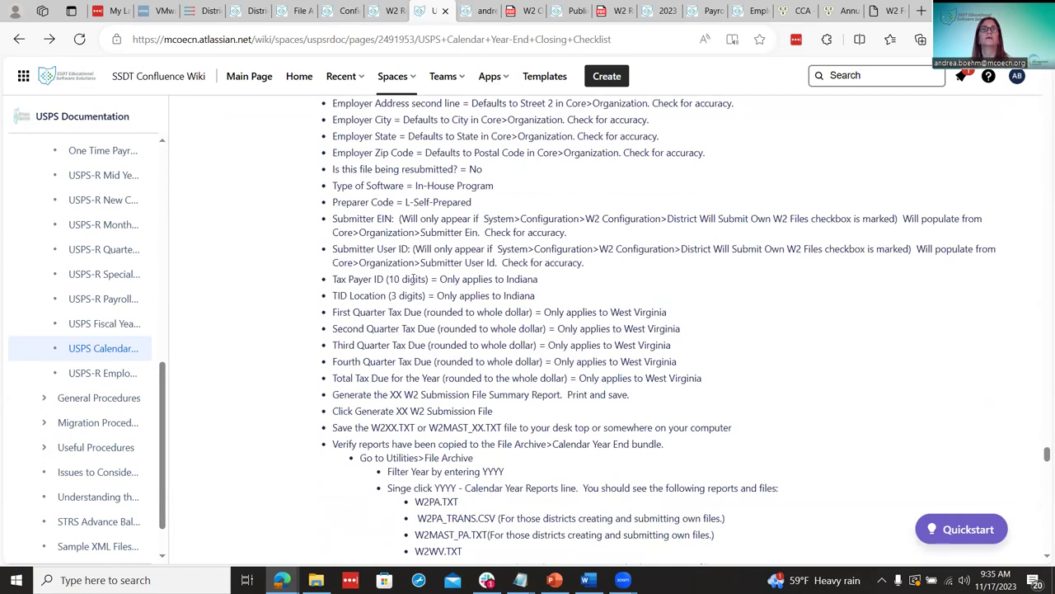
# Switch to the USPS application, select Kentucky in the W2 State Options, and review its submission fields.
pyautogui.click(392, 11)
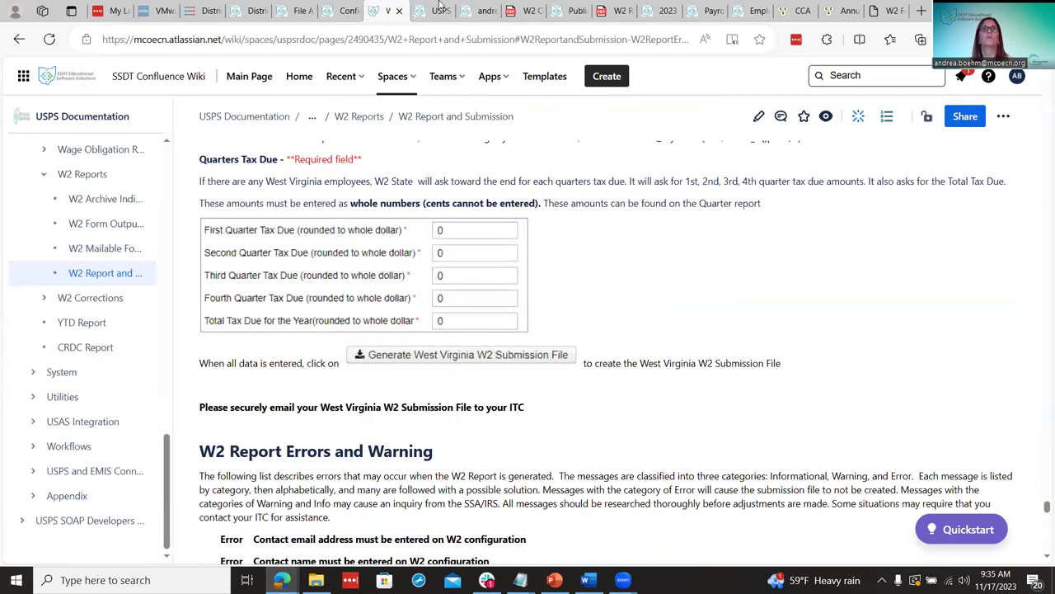
pyautogui.click(483, 11)
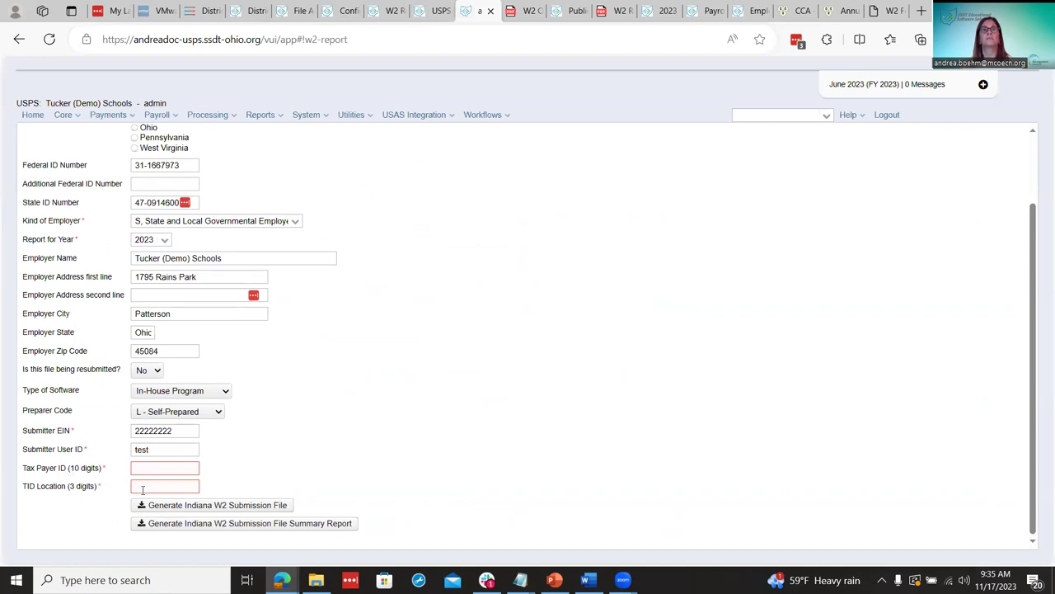
pyautogui.scroll(2, 142, 490)
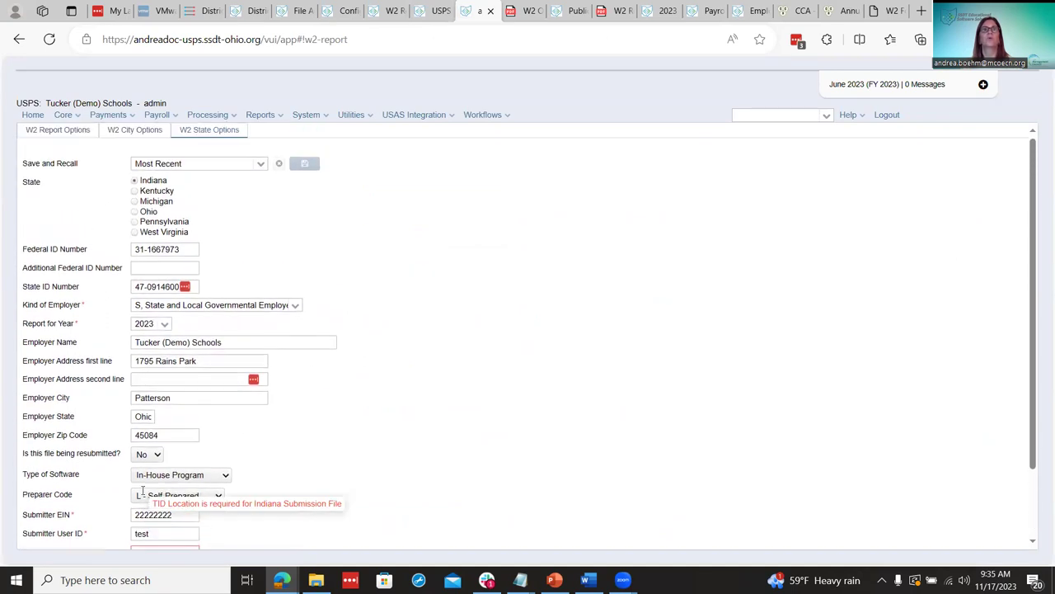
pyautogui.click(135, 191)
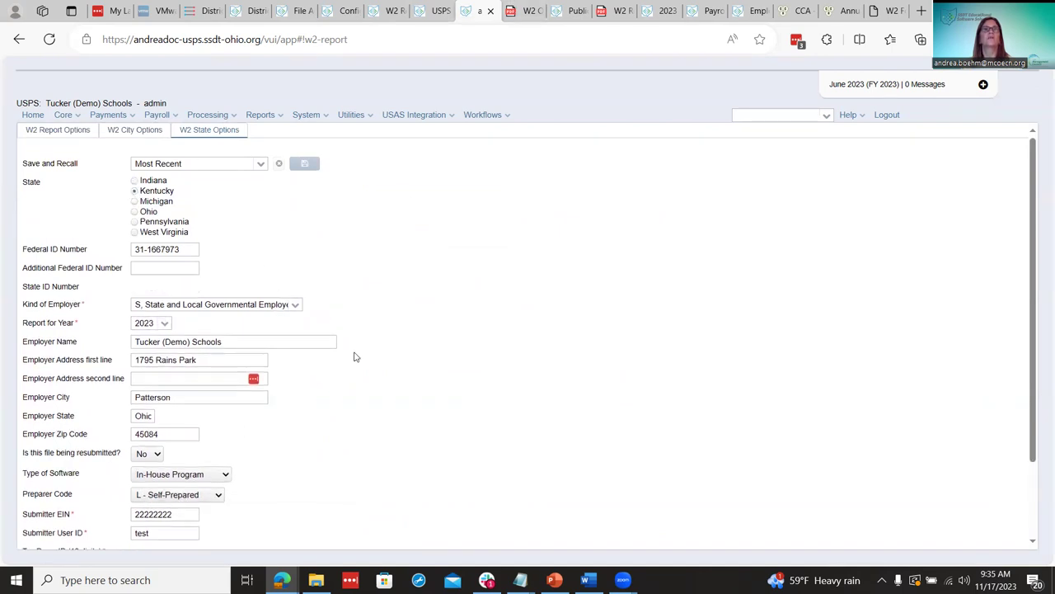
pyautogui.scroll(-1, 363, 385)
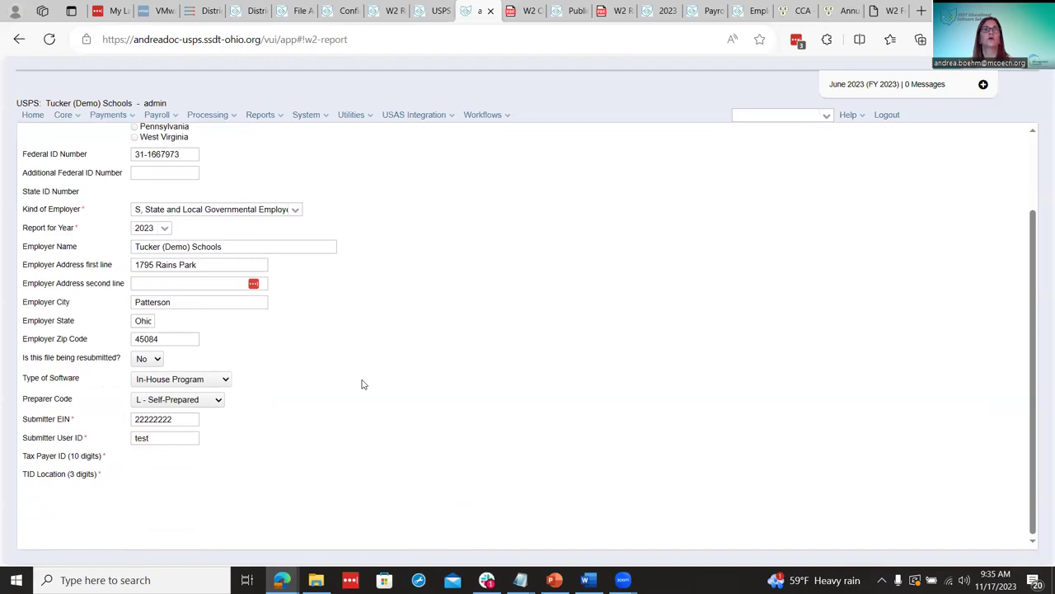
pyautogui.scroll(1, 361, 384)
pyautogui.scroll(-1, 361, 384)
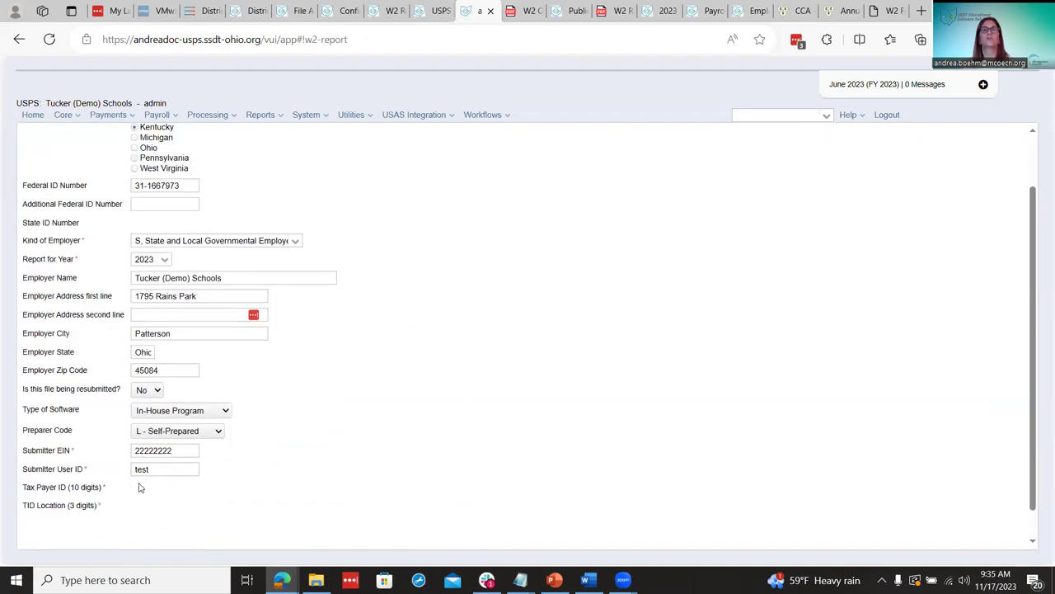
pyautogui.scroll(1, 93, 498)
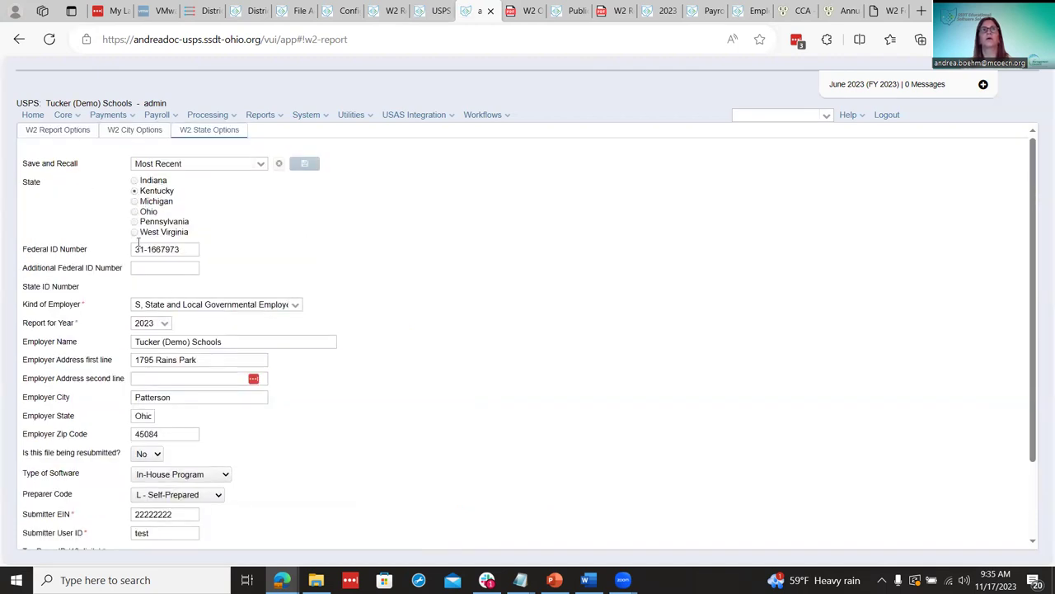
pyautogui.scroll(-1, 181, 394)
pyautogui.scroll(1, 183, 395)
# Select Michigan in the W2 State Options and look over its submission fields.
pyautogui.click(135, 202)
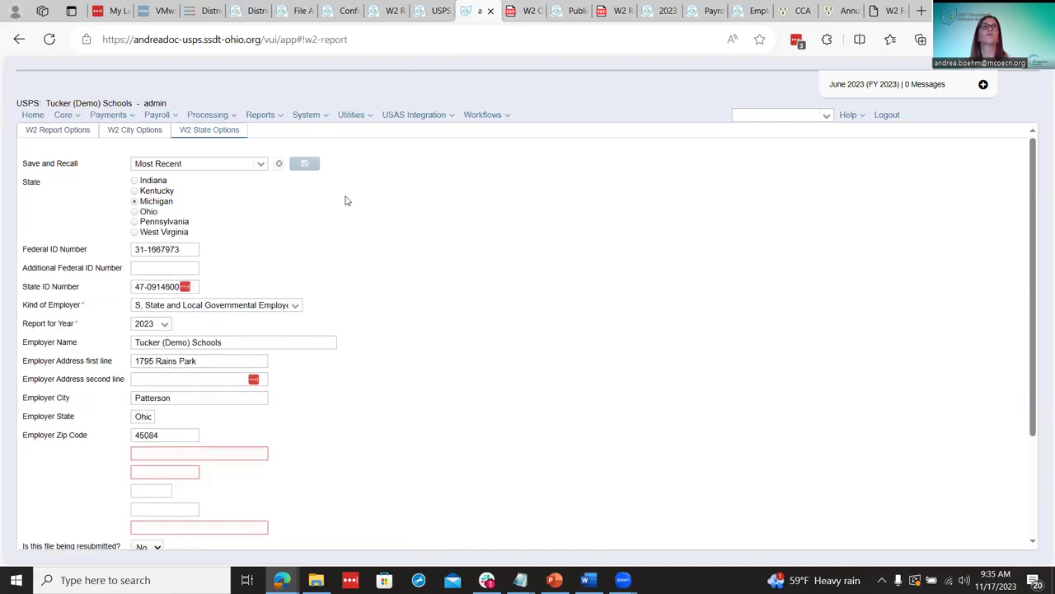
pyautogui.scroll(-2, 353, 291)
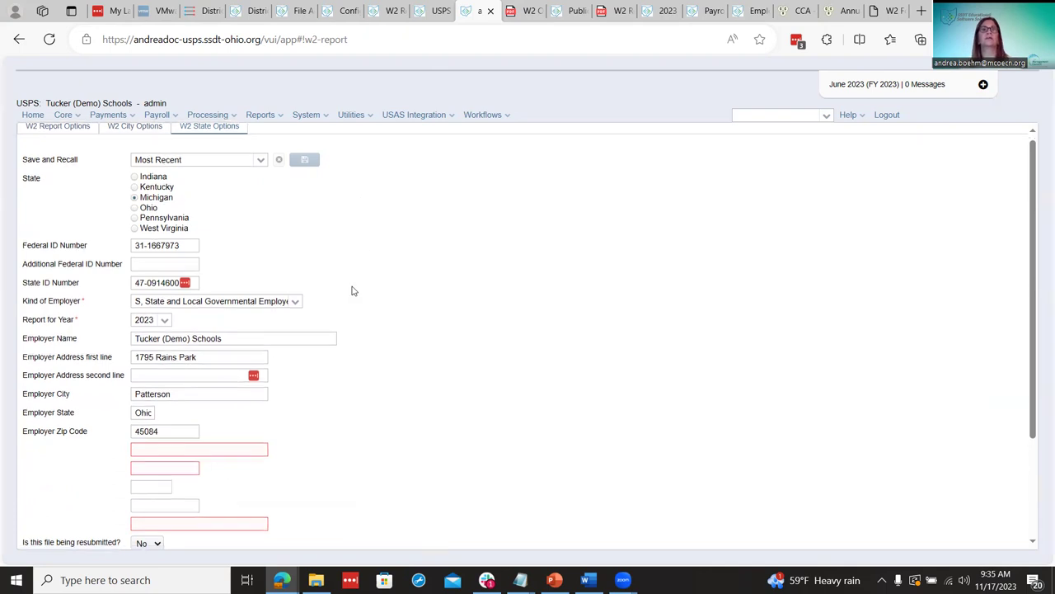
pyautogui.scroll(-1, 371, 332)
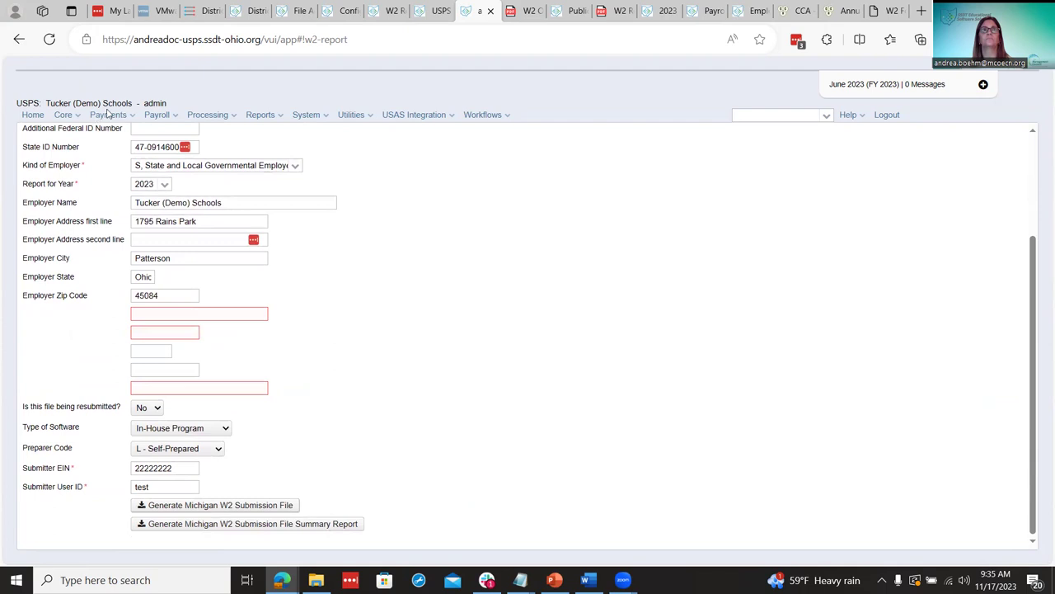
pyautogui.scroll(3, 110, 115)
# Reload the W2 report page, select Michigan again in the W2 State Options, and review its required contact fields.
pyautogui.click(49, 40)
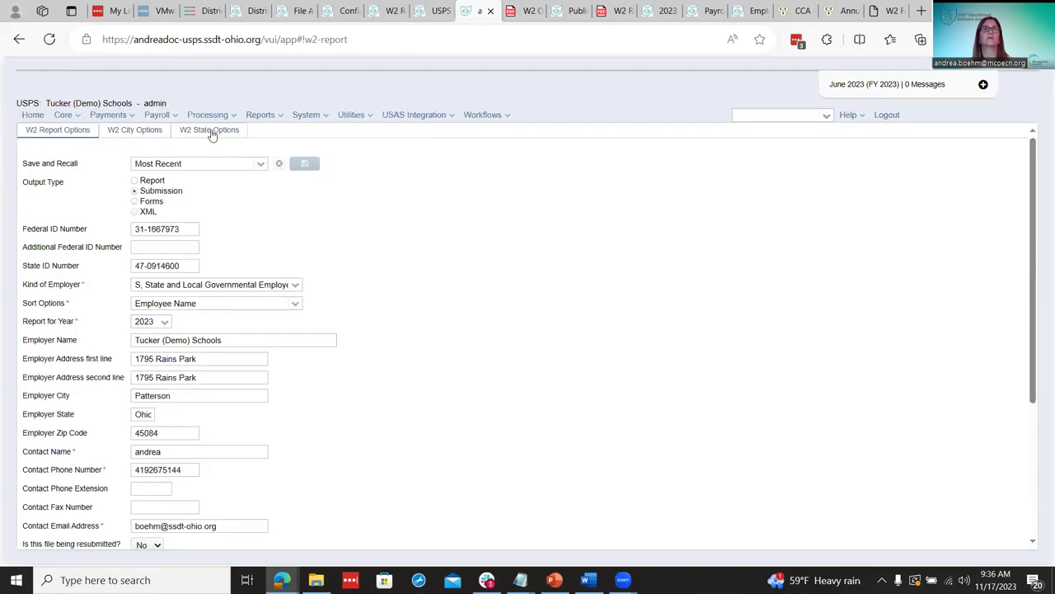
pyautogui.click(209, 130)
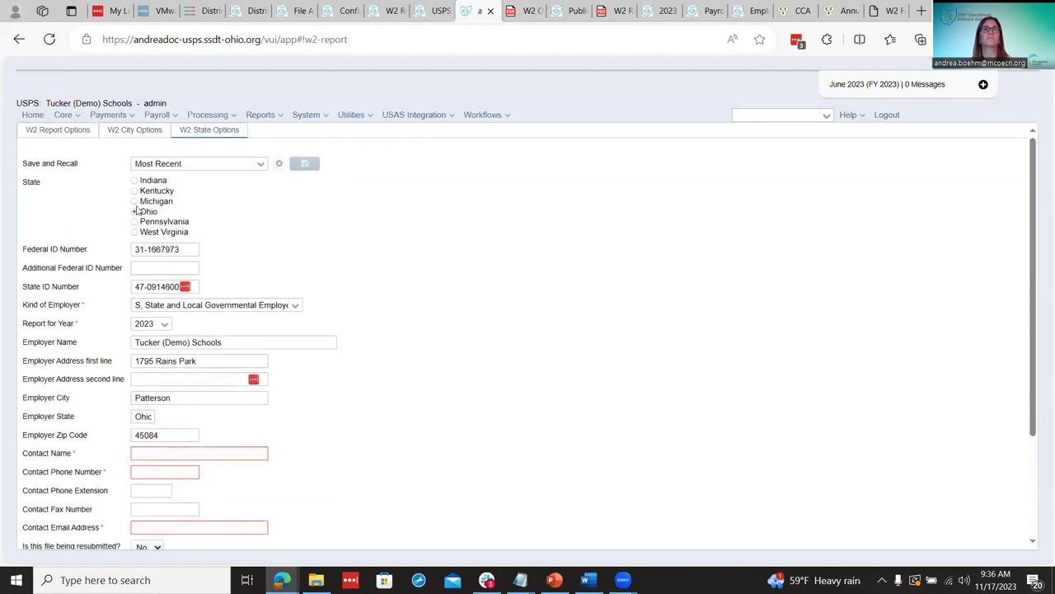
pyautogui.click(135, 202)
pyautogui.scroll(-3, 356, 446)
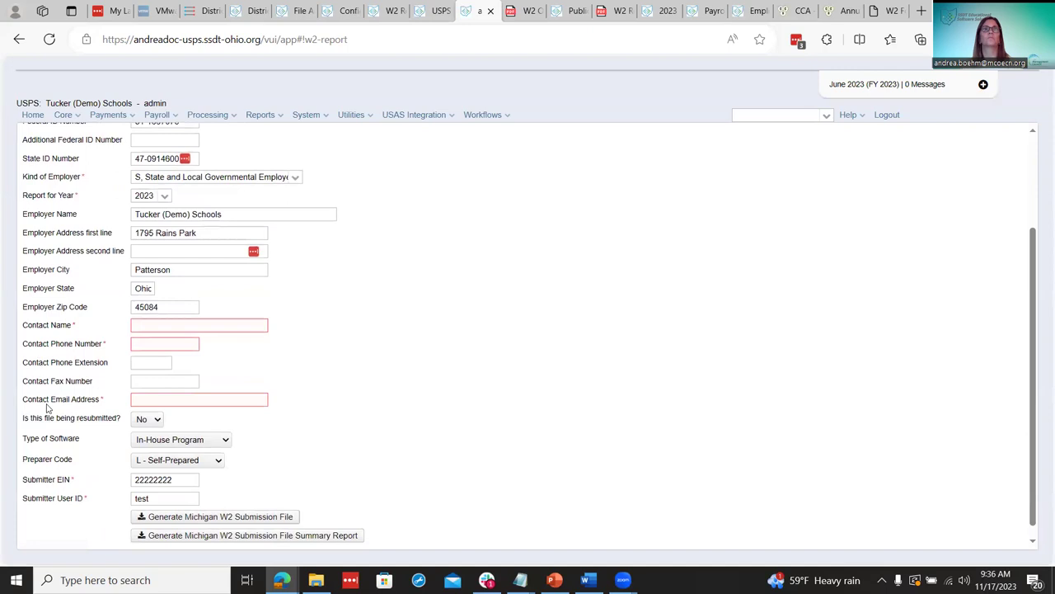
pyautogui.scroll(3, 86, 396)
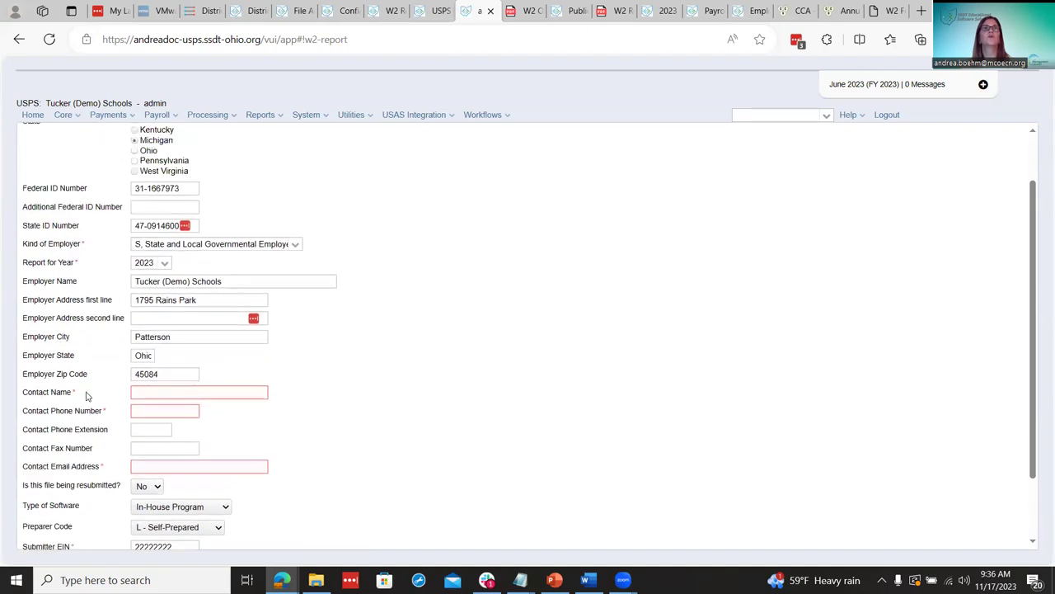
pyautogui.scroll(-1, 90, 409)
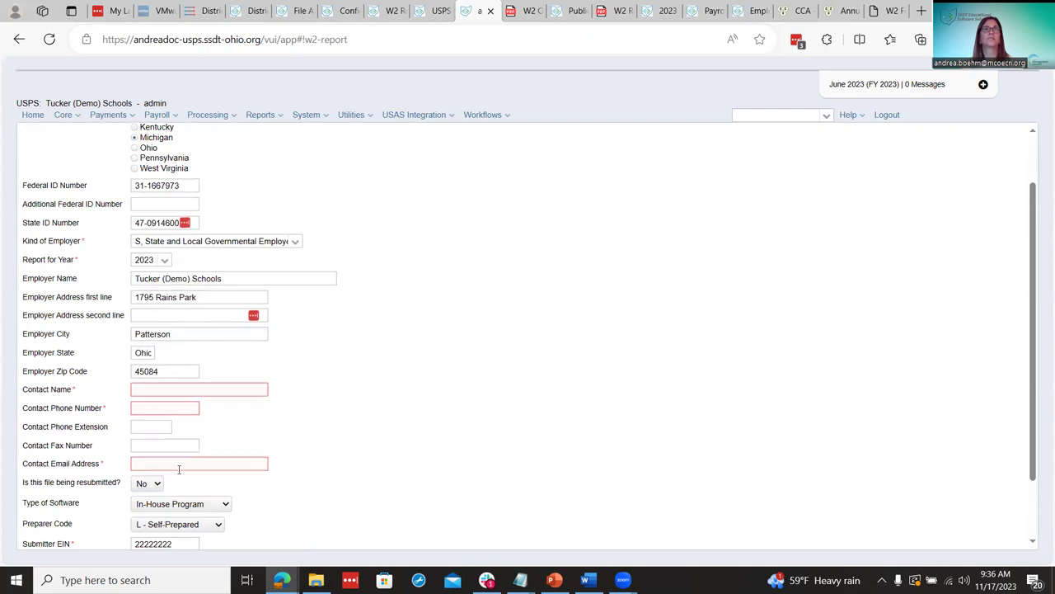
pyautogui.scroll(-1, 179, 469)
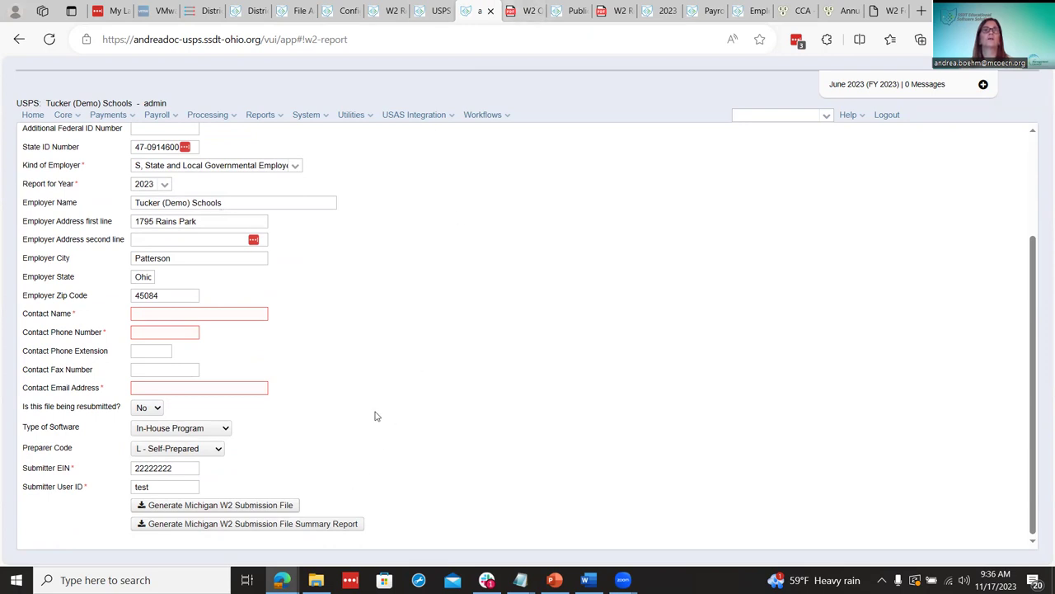
# Read step 46's file generation and File Archive verification instructions in the closing checklist, and return to the Michigan W2 State Options.
pyautogui.click(532, 10)
pyautogui.click(436, 11)
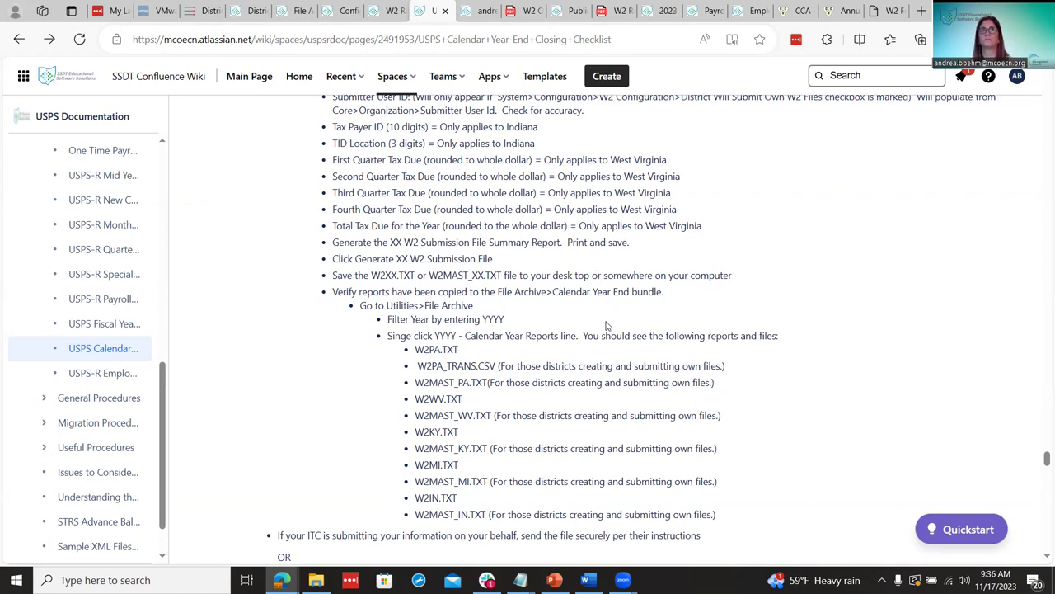
pyautogui.scroll(-1, 606, 326)
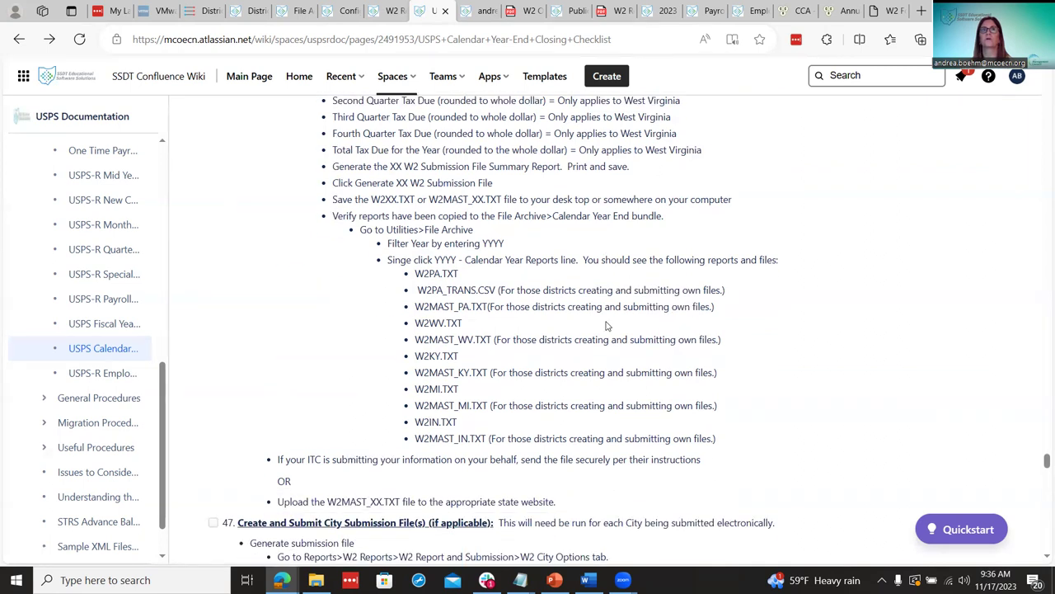
pyautogui.scroll(2, 607, 326)
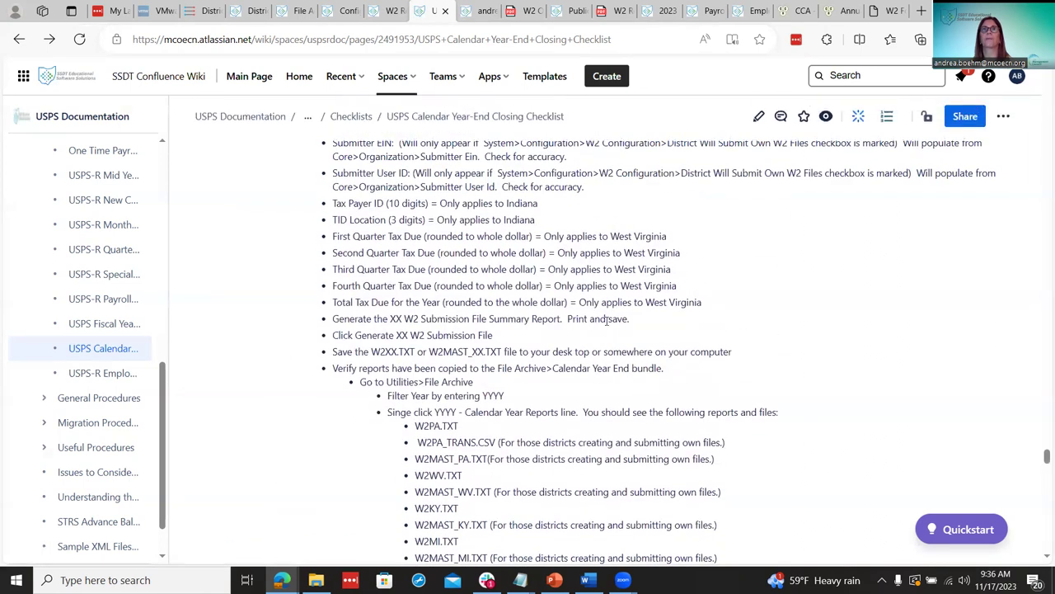
pyautogui.click(483, 11)
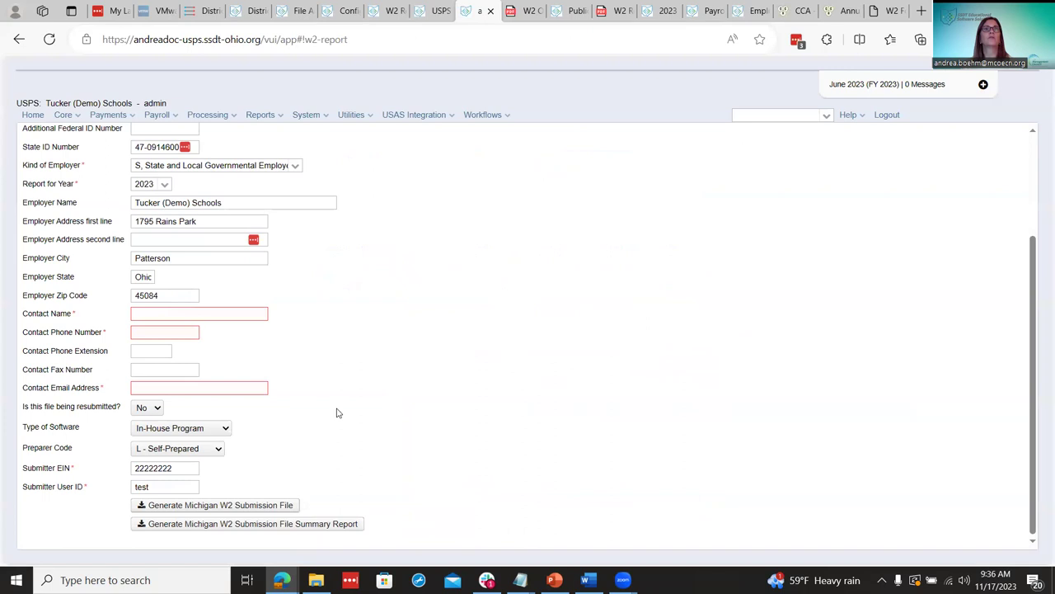
# Select Pennsylvania in the W2 State Options and look over its submission fields.
pyautogui.scroll(2, 334, 368)
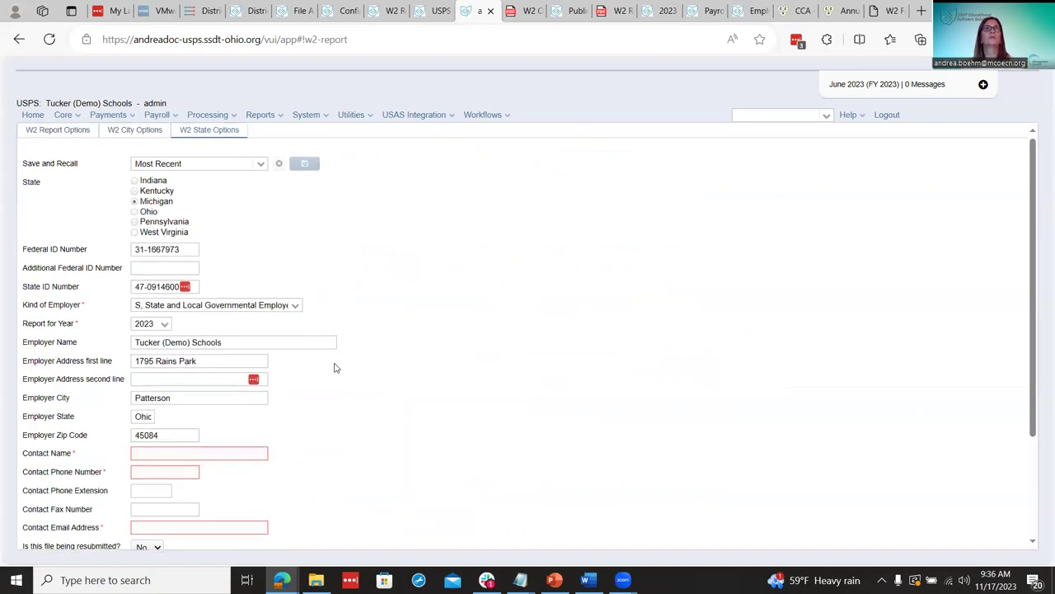
pyautogui.click(136, 221)
pyautogui.scroll(-2, 343, 344)
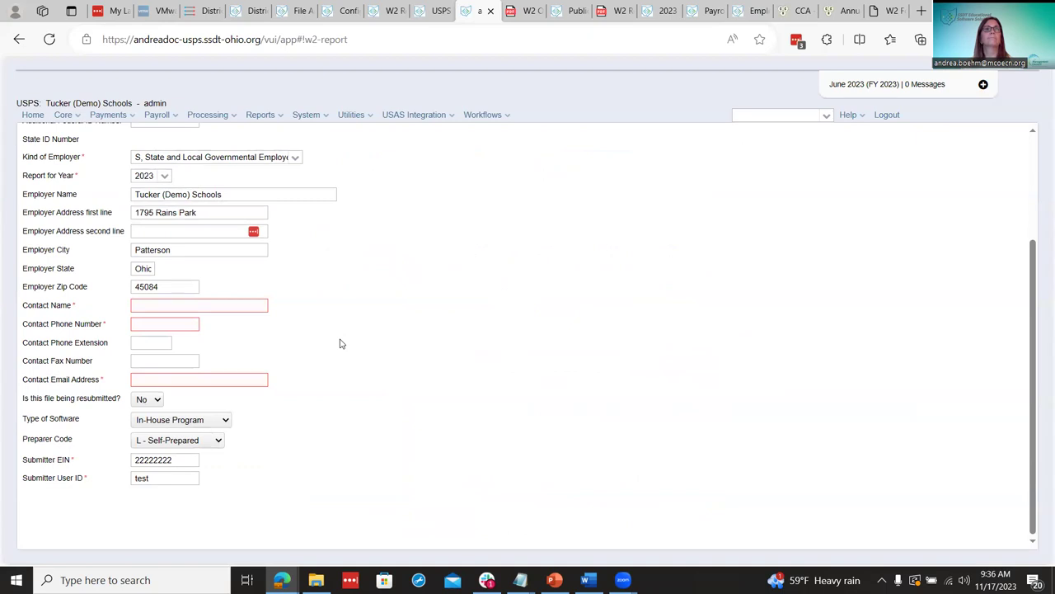
pyautogui.scroll(2, 340, 343)
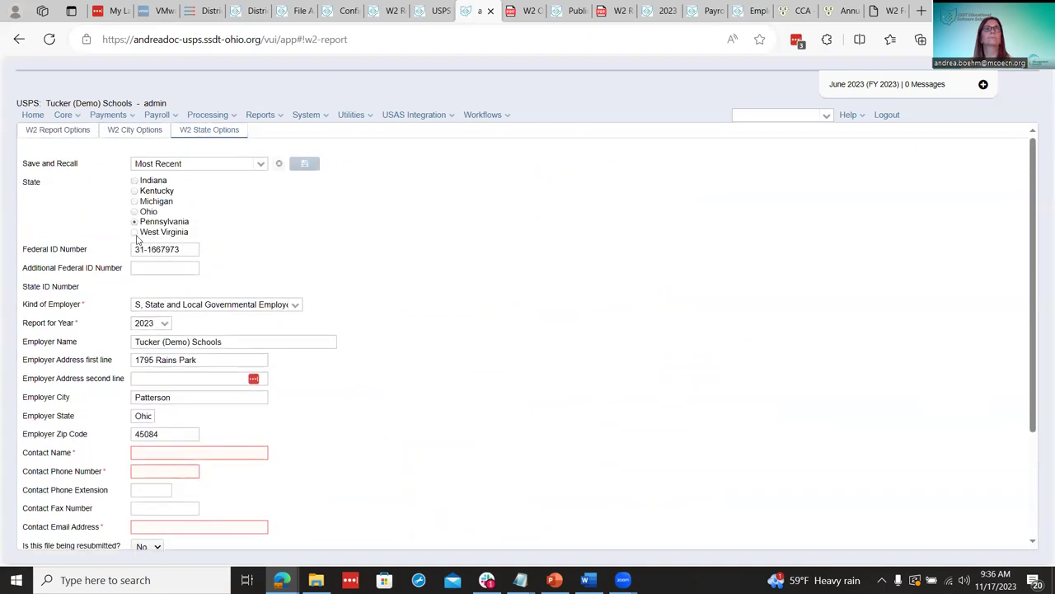
# Reload the W2 report page, return to the W2 State Options for Pennsylvania, and review its fields, file generation options and CSV transmittal note.
pyautogui.click(42, 41)
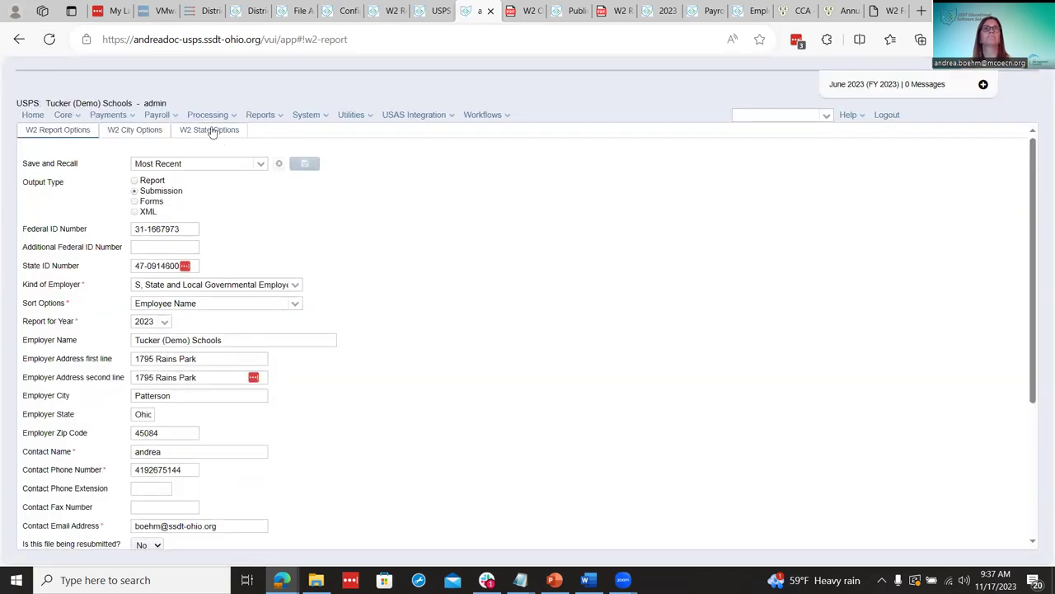
pyautogui.click(210, 130)
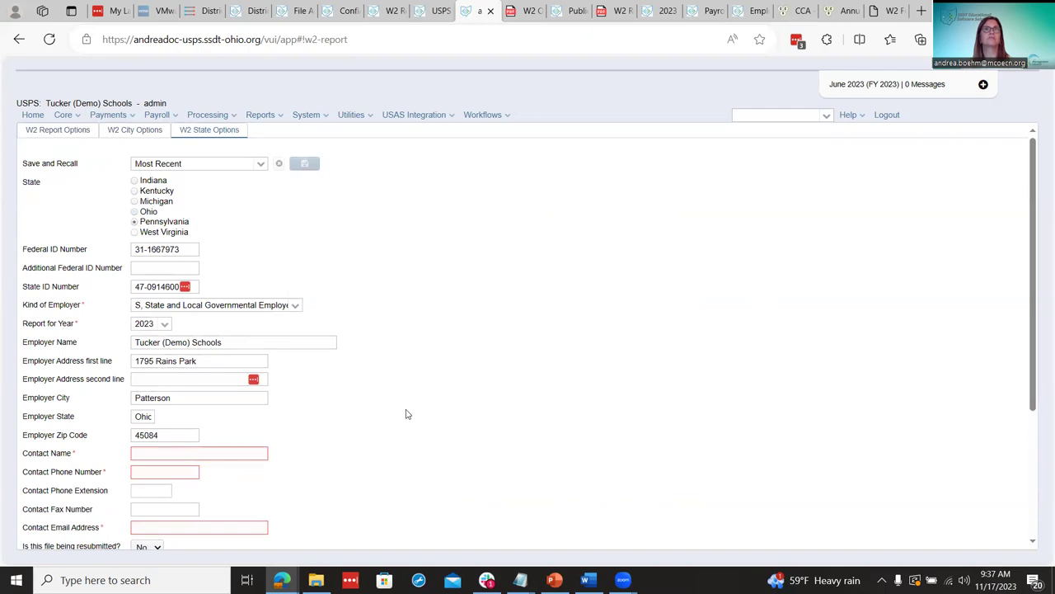
pyautogui.scroll(-3, 406, 414)
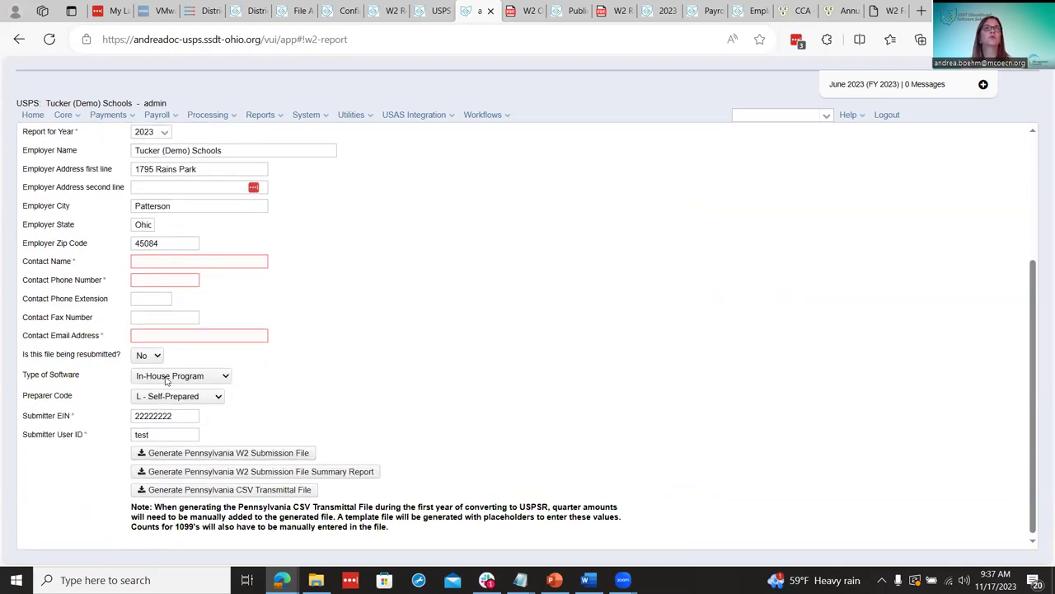
pyautogui.scroll(3, 178, 375)
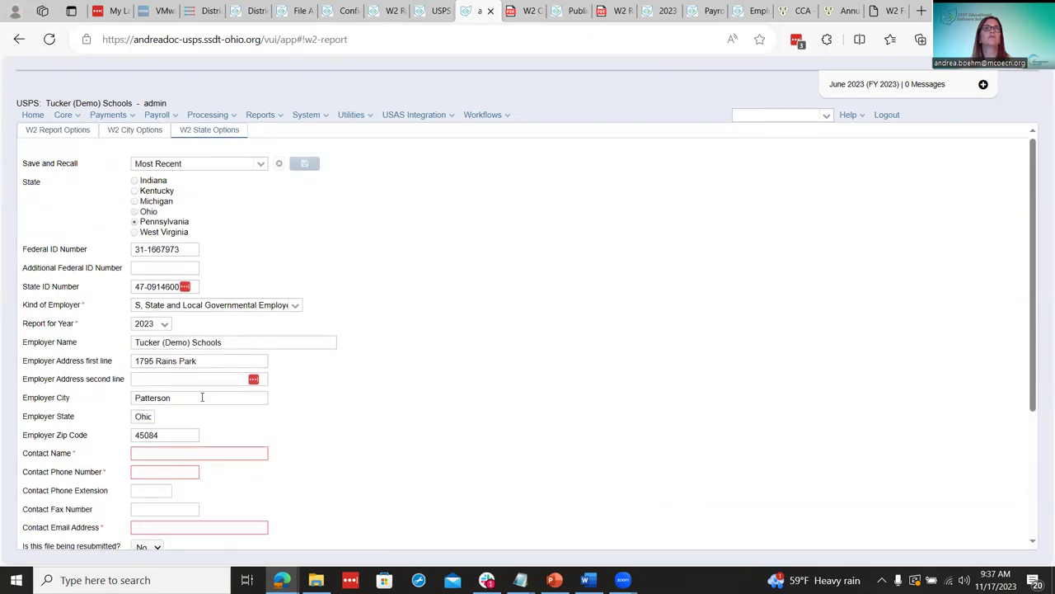
pyautogui.scroll(-1, 207, 404)
pyautogui.scroll(-2, 212, 434)
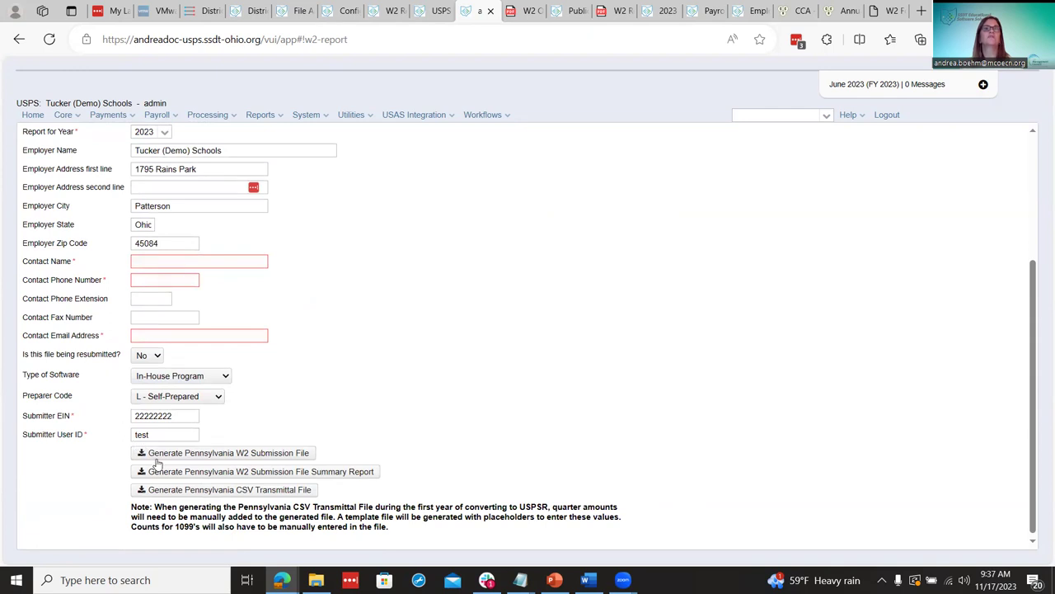
pyautogui.scroll(-1, 371, 446)
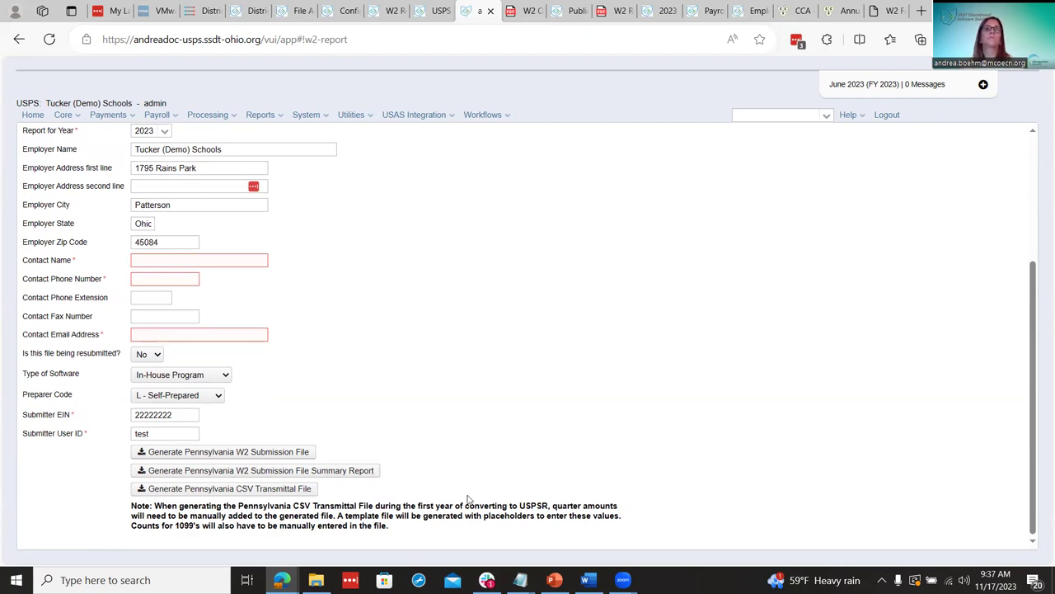
# Generate the Pennsylvania CSV transmittal file and open the downloaded W2PA_TRANS (1).CSV in Excel without converting its data.
pyautogui.click(250, 490)
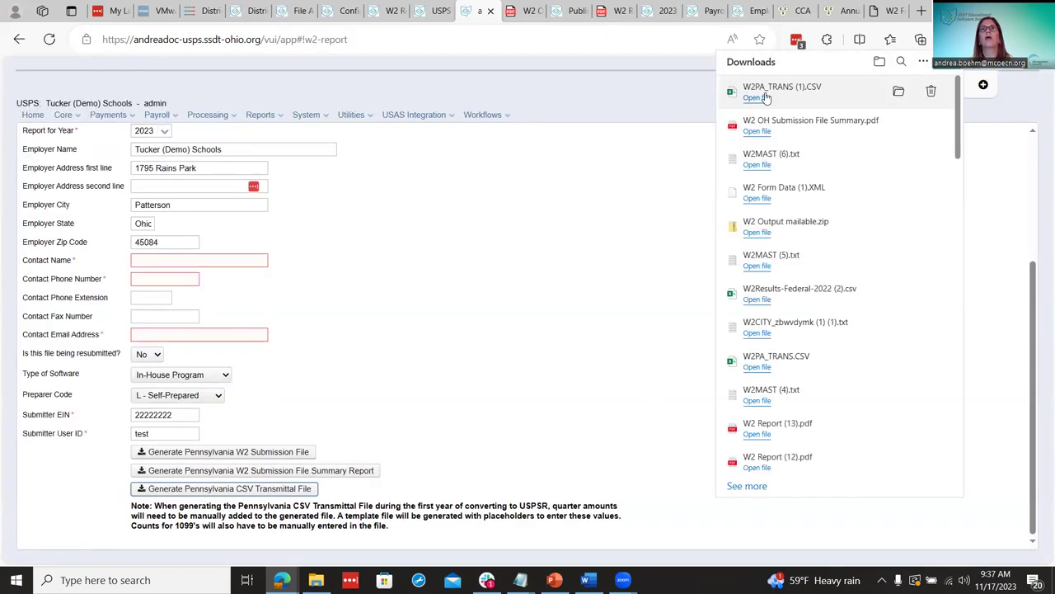
pyautogui.click(756, 97)
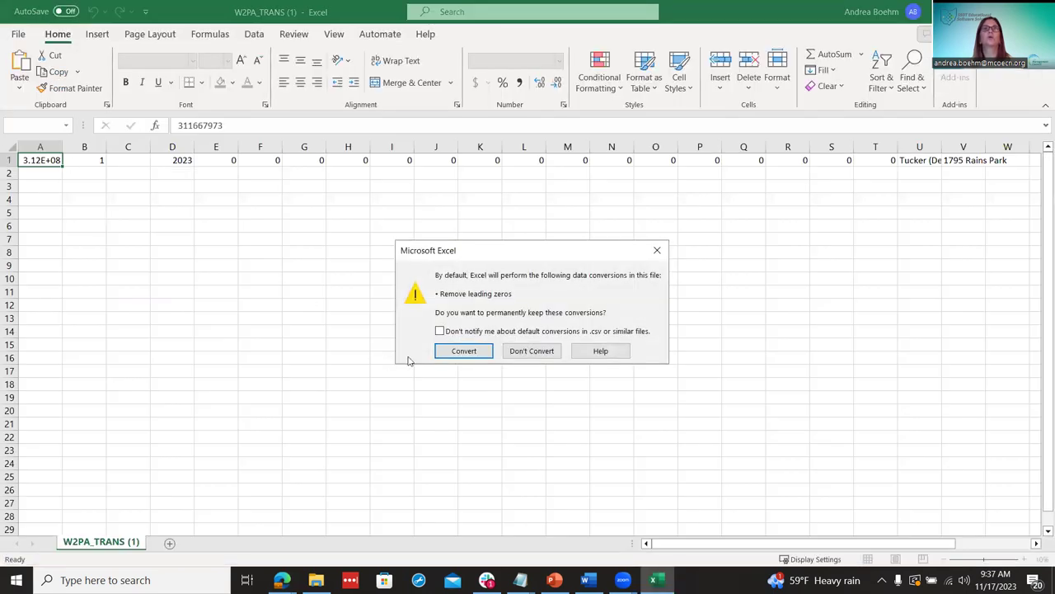
pyautogui.click(532, 352)
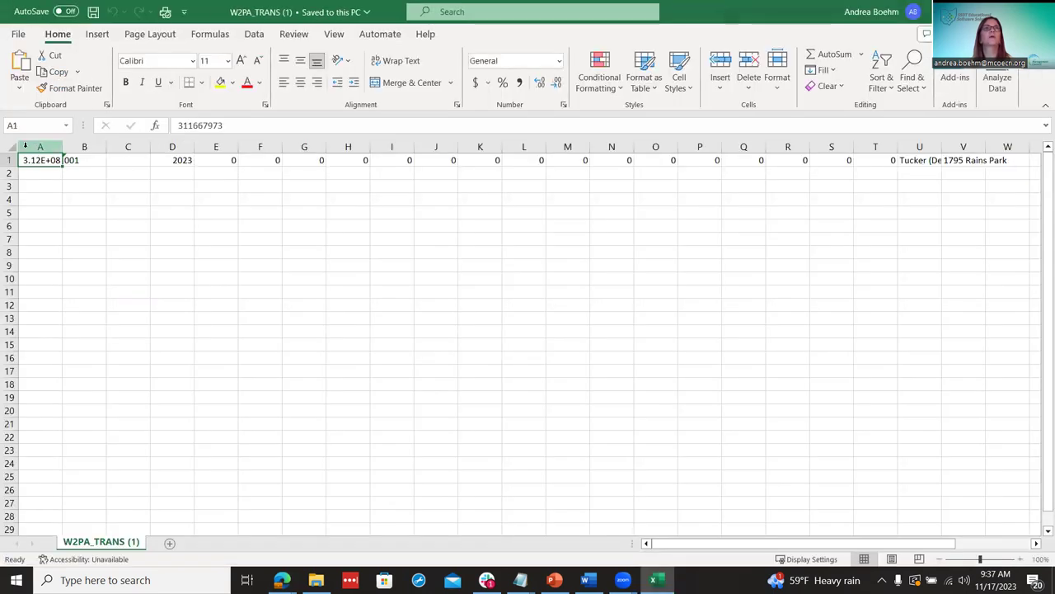
# Autofit the width of all columns in the W2PA_TRANS (1) worksheet.
pyautogui.hotkey('ctrl', 'a')
pyautogui.doubleClick(61, 149)
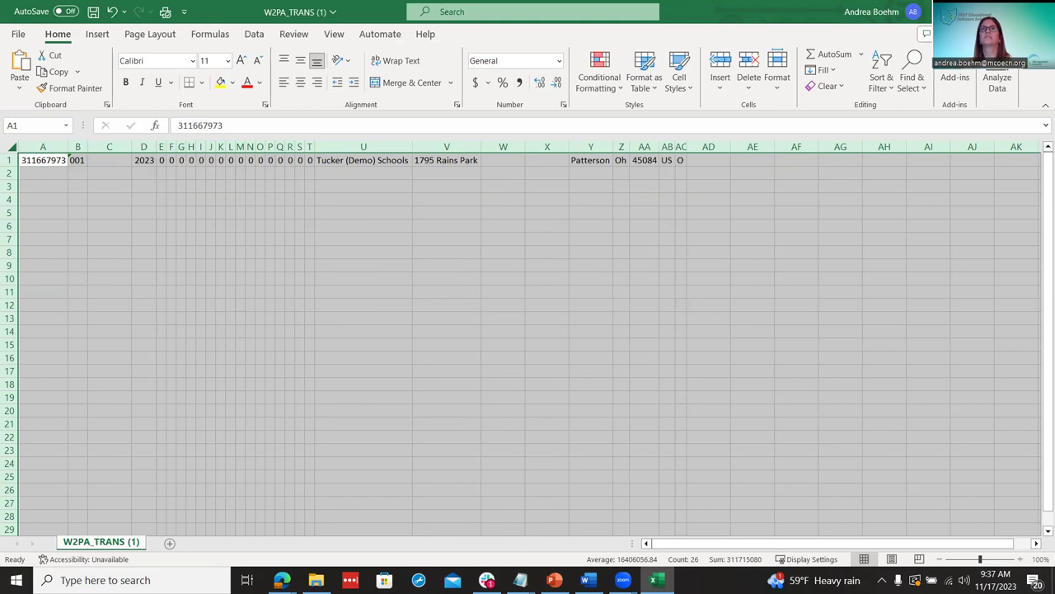
# Switch to the USPS W2 report page in the browser and select West Virginia as the state.
pyautogui.hotkey('alt', 'Tab')
pyautogui.click(495, 341)
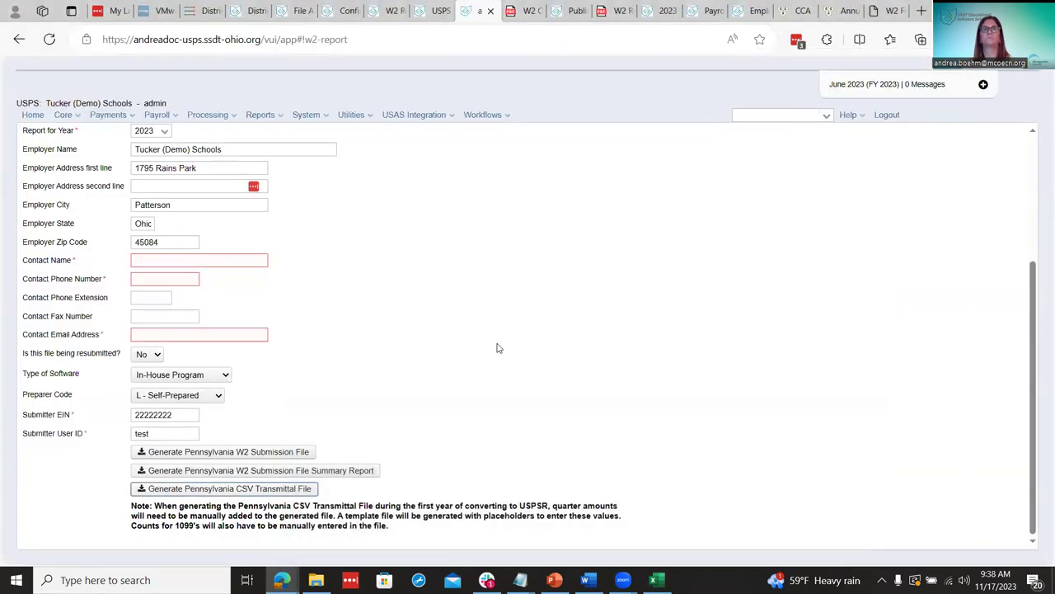
pyautogui.scroll(3, 497, 347)
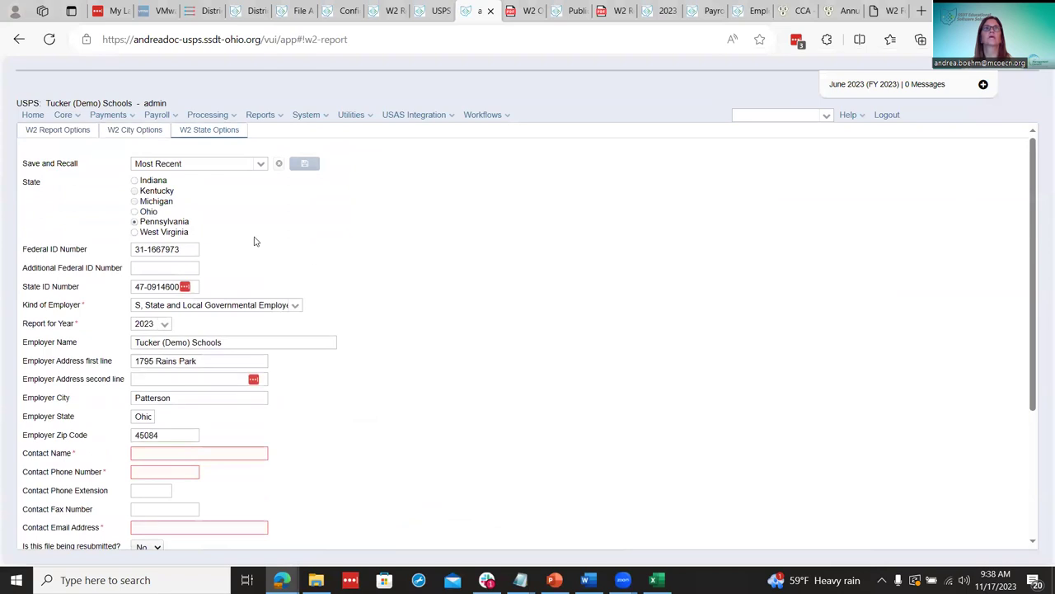
pyautogui.click(134, 232)
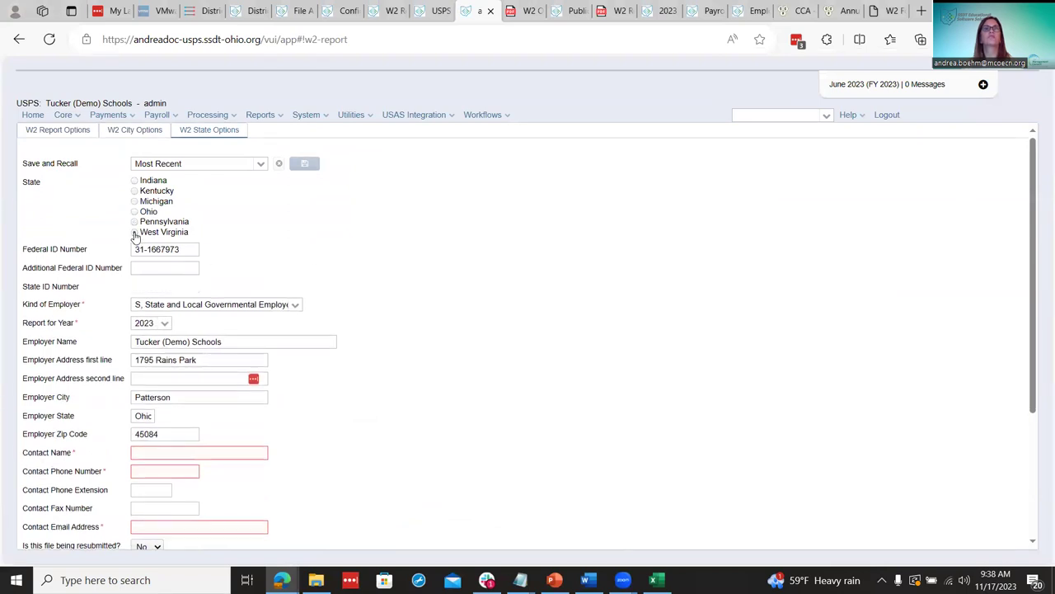
pyautogui.scroll(-3, 422, 409)
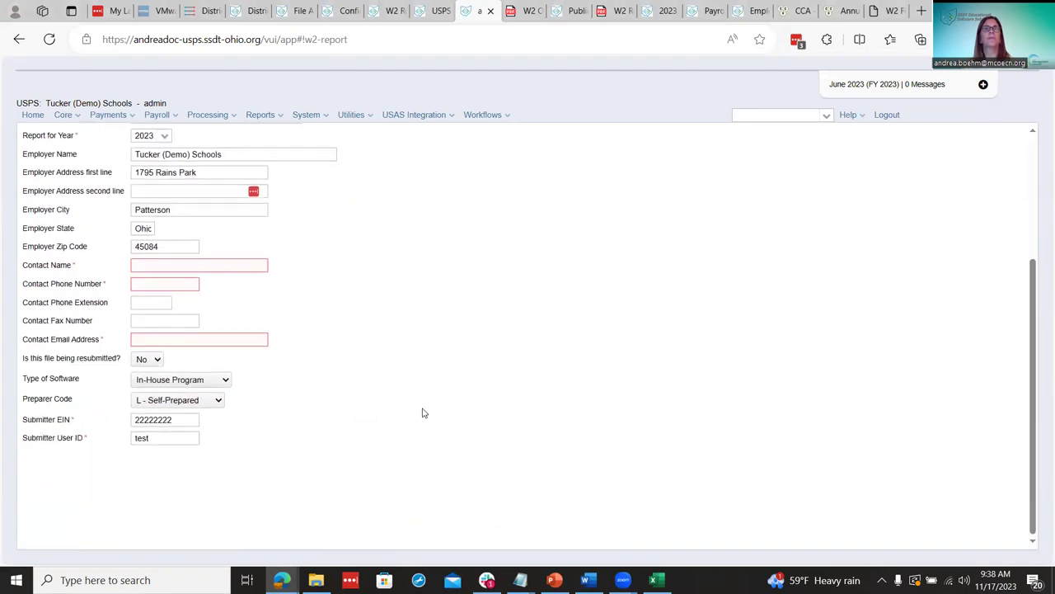
# Reload the W2 report page and select West Virginia again in the W2 State Options.
pyautogui.click(50, 38)
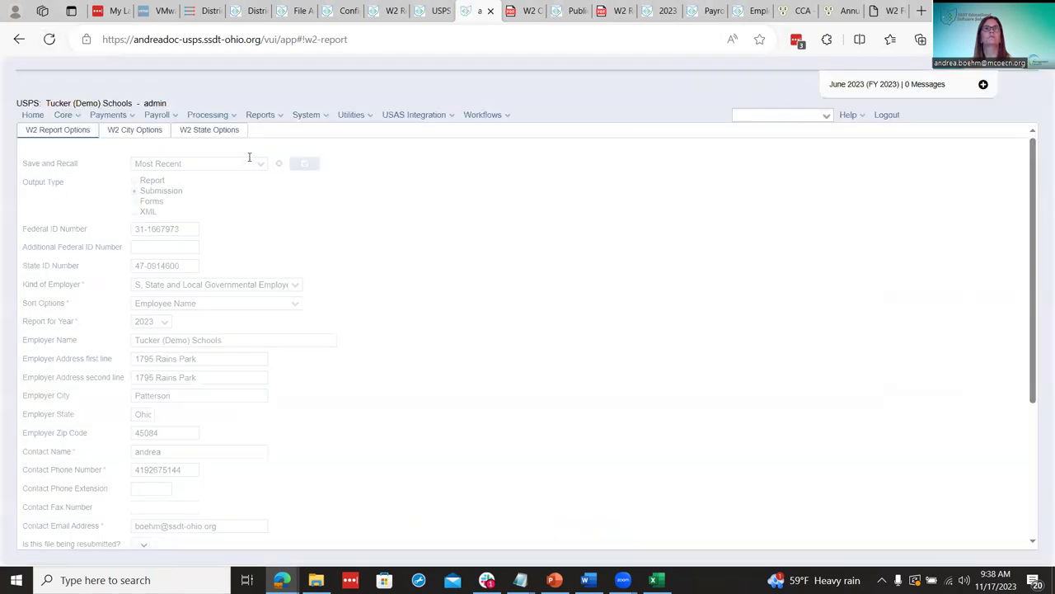
pyautogui.click(207, 131)
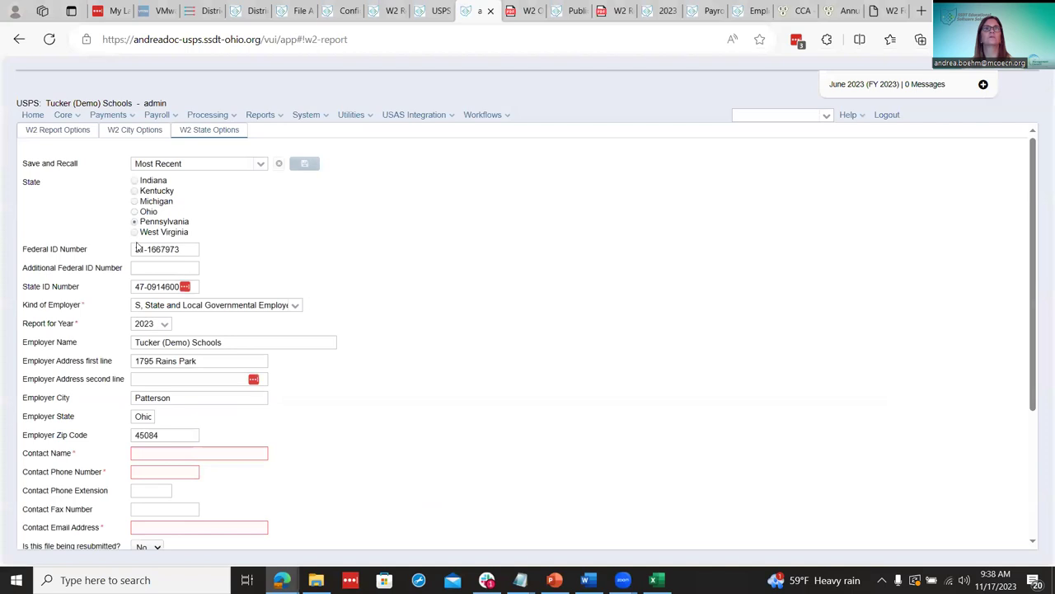
pyautogui.click(134, 231)
pyautogui.scroll(-3, 402, 389)
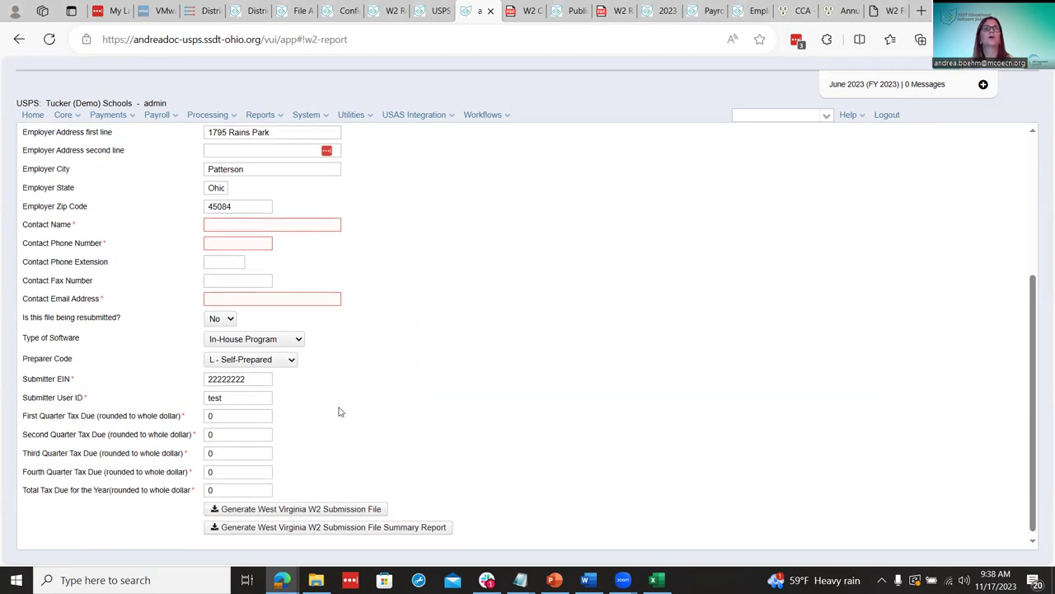
# Review the West Virginia W2 form, from the employer and contact fields to the quarterly tax due fields and file generation options.
pyautogui.scroll(2, 337, 413)
pyautogui.scroll(-2, 322, 477)
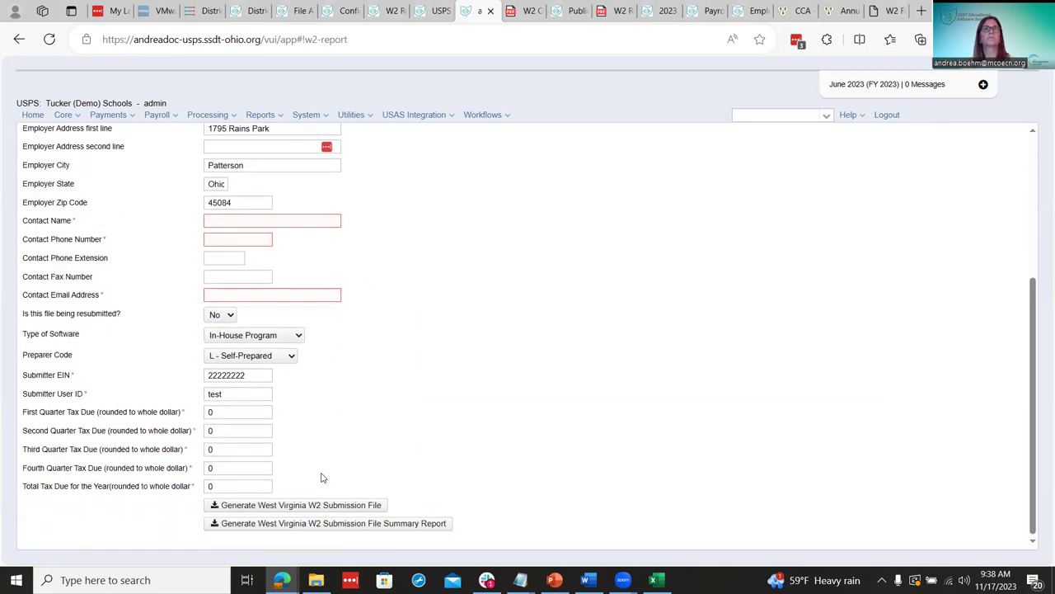
pyautogui.scroll(2, 163, 418)
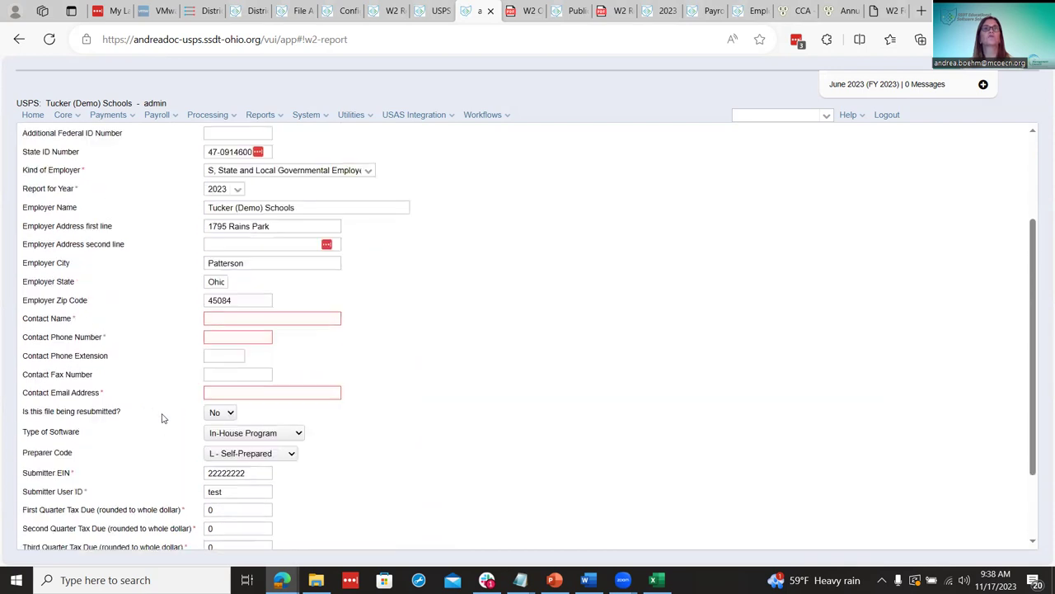
pyautogui.scroll(2, 162, 418)
pyautogui.scroll(-4, 186, 421)
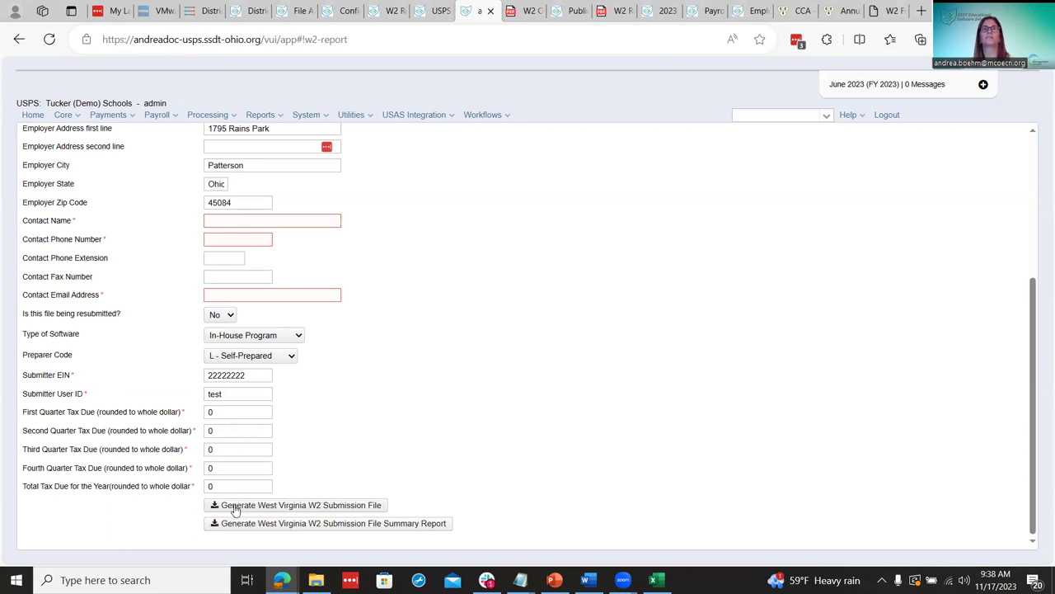
pyautogui.scroll(2, 235, 507)
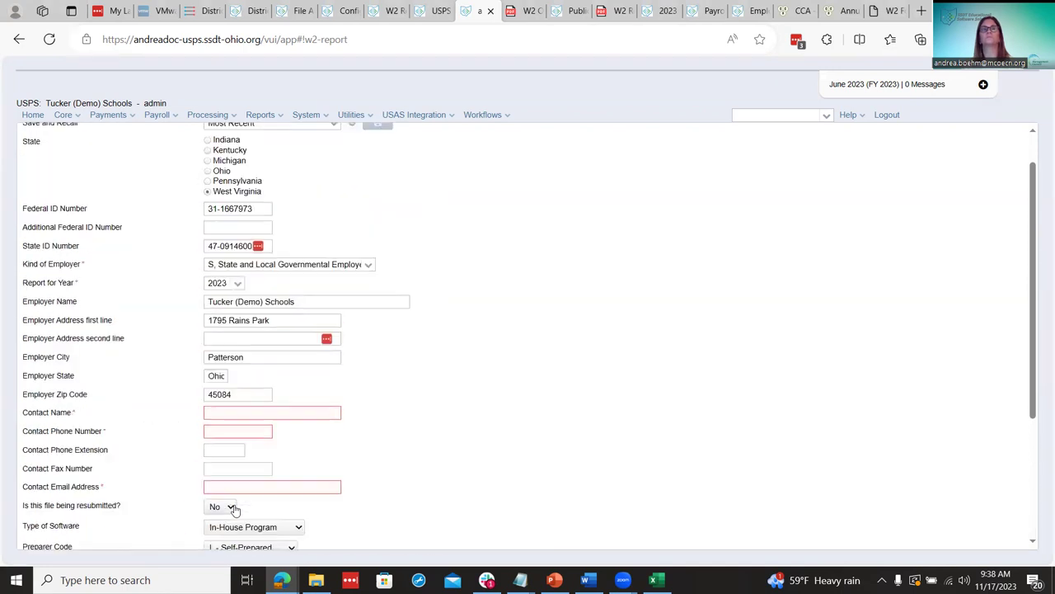
# Check the USPS Calendar Year-End Closing Checklist for the state W2 files expected in the File Archive.
pyautogui.click(437, 10)
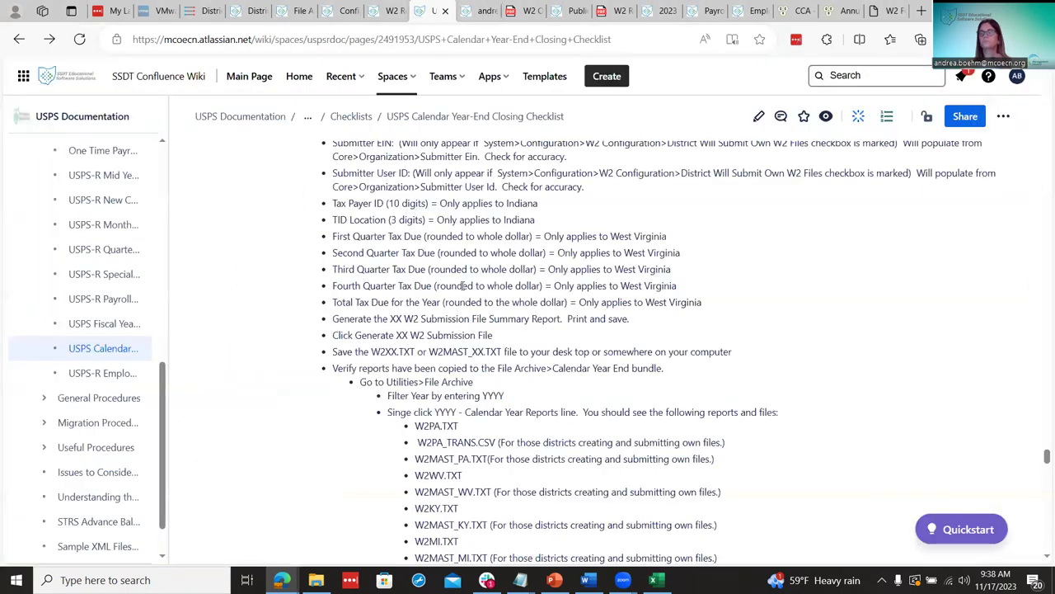
pyautogui.scroll(-3, 476, 323)
pyautogui.scroll(-2, 476, 323)
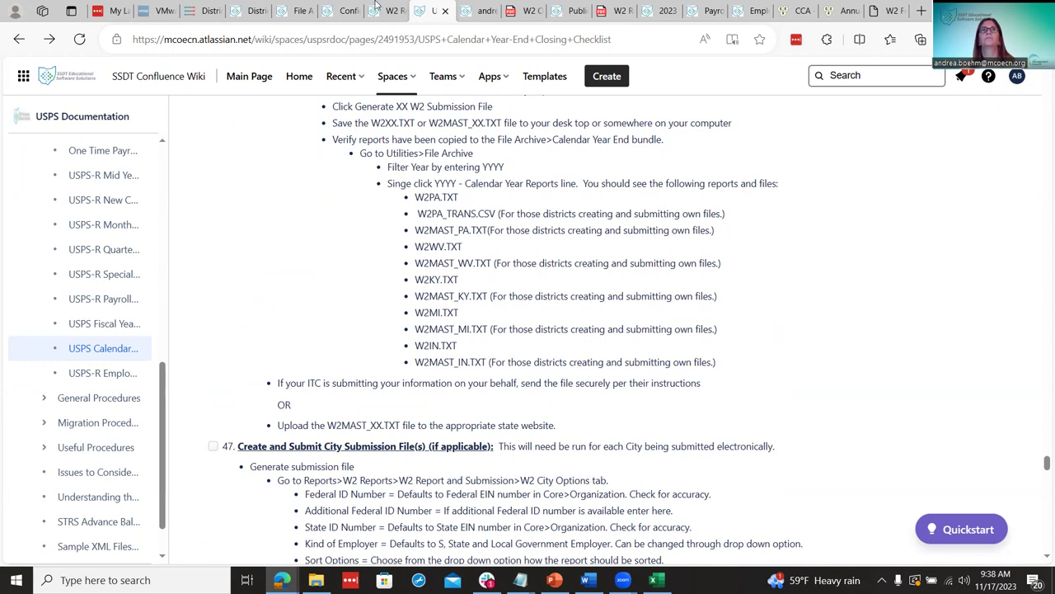
# Examine the File Archive documentation's Calendar Year Reports - W2 Reporting row for the archived W2 State Options files.
pyautogui.click(299, 9)
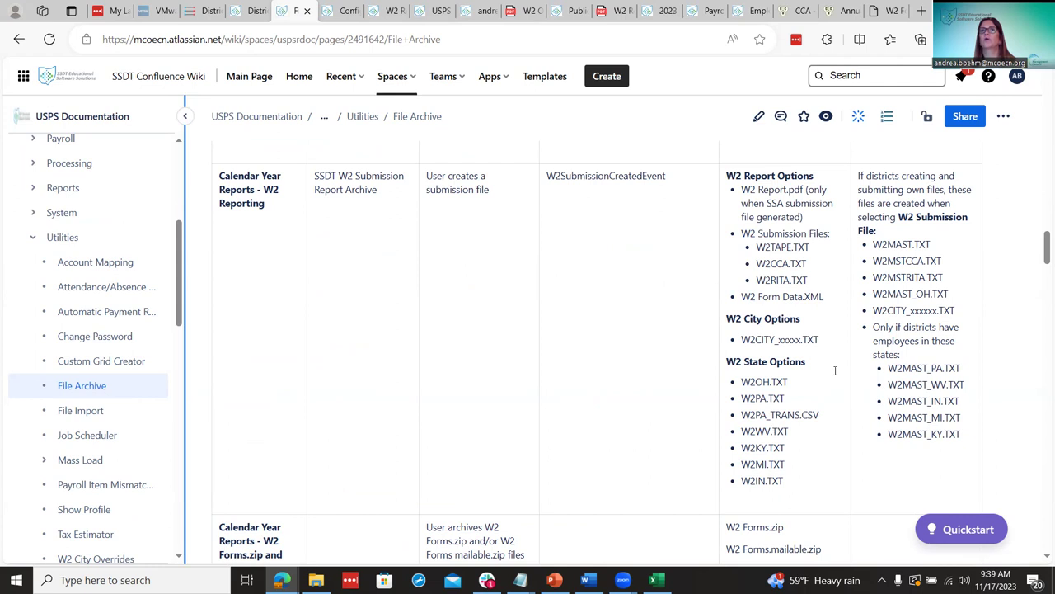
pyautogui.scroll(1, 933, 250)
pyautogui.scroll(-1, 912, 306)
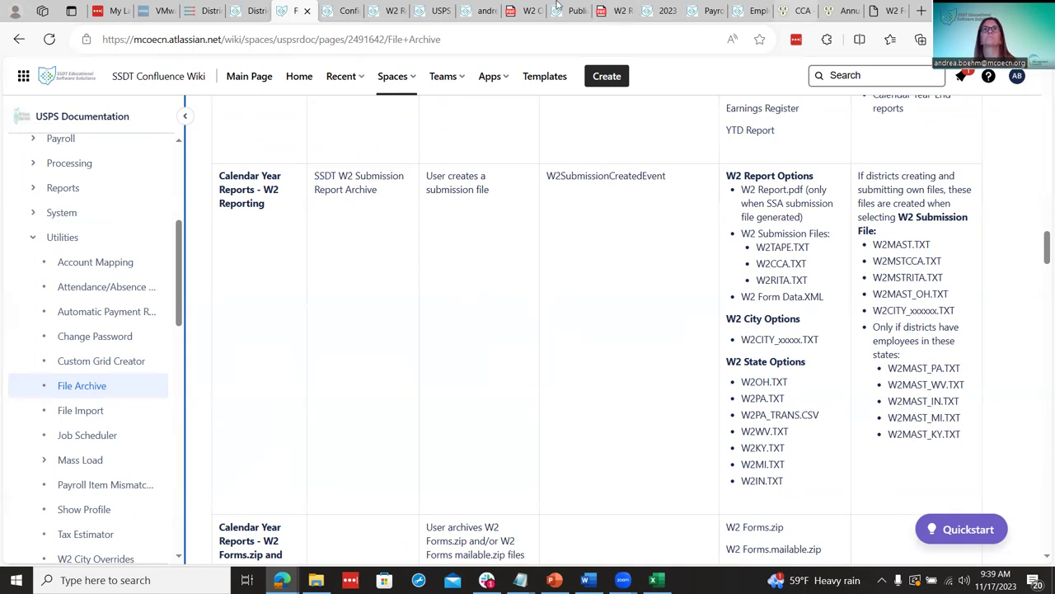
# Return to the closing checklist and review the state submission file list and the instructions for sending or uploading the files.
pyautogui.click(435, 11)
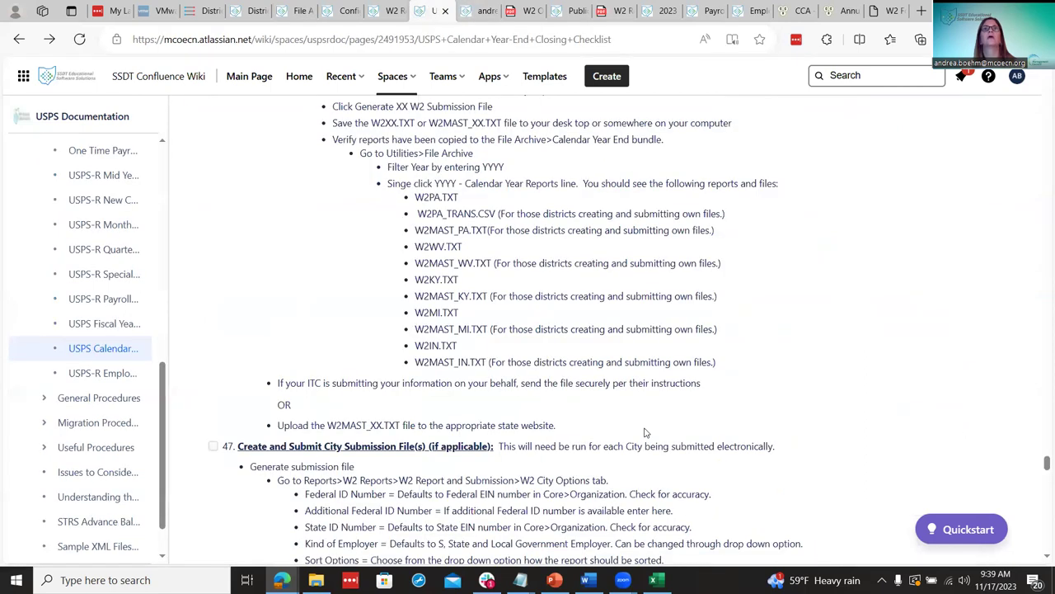
pyautogui.scroll(2, 645, 432)
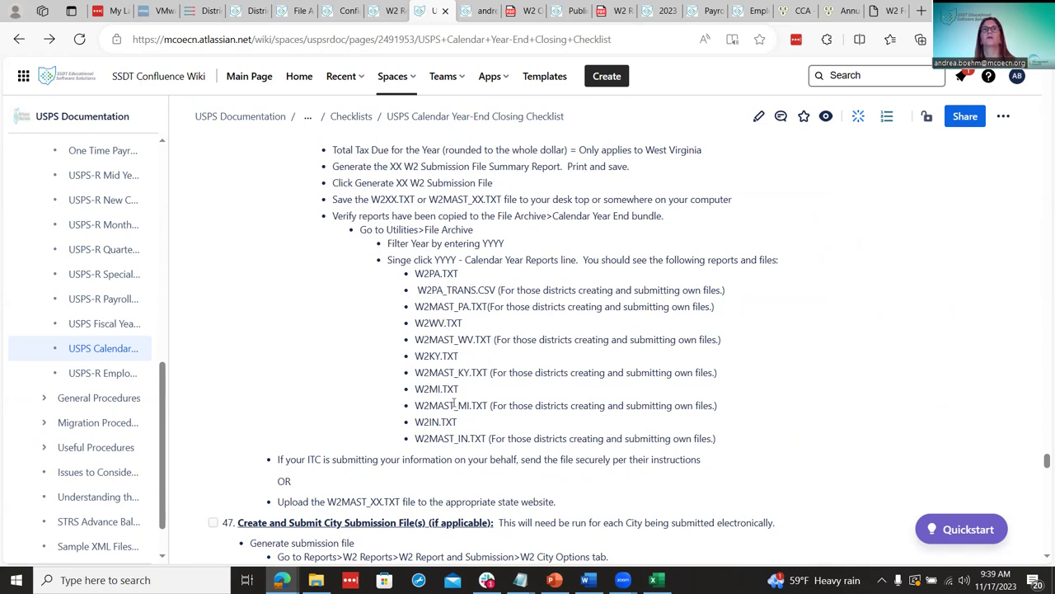
pyautogui.scroll(-1, 460, 424)
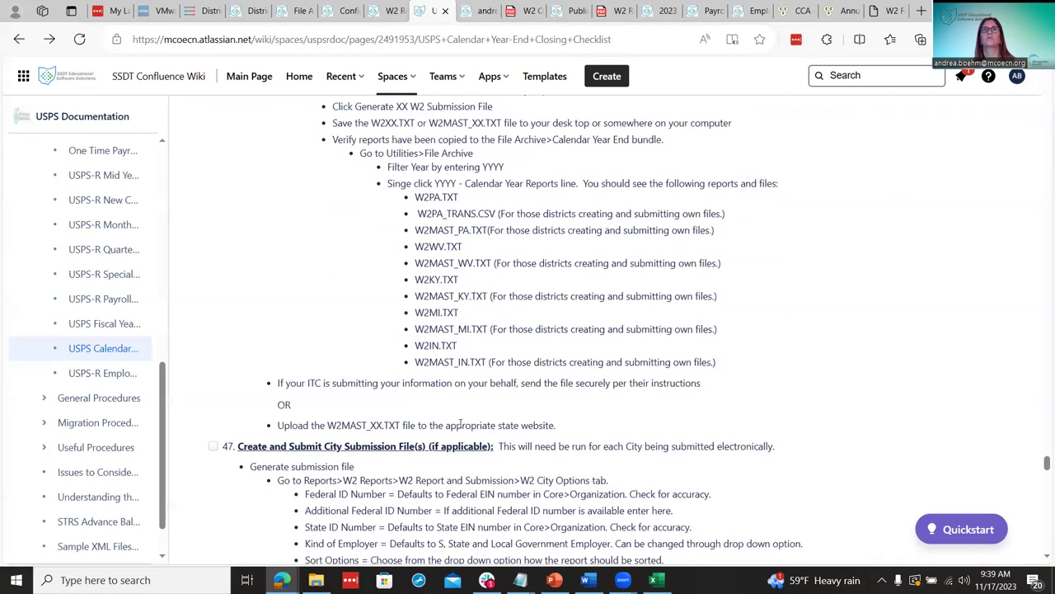
pyautogui.scroll(-1, 460, 424)
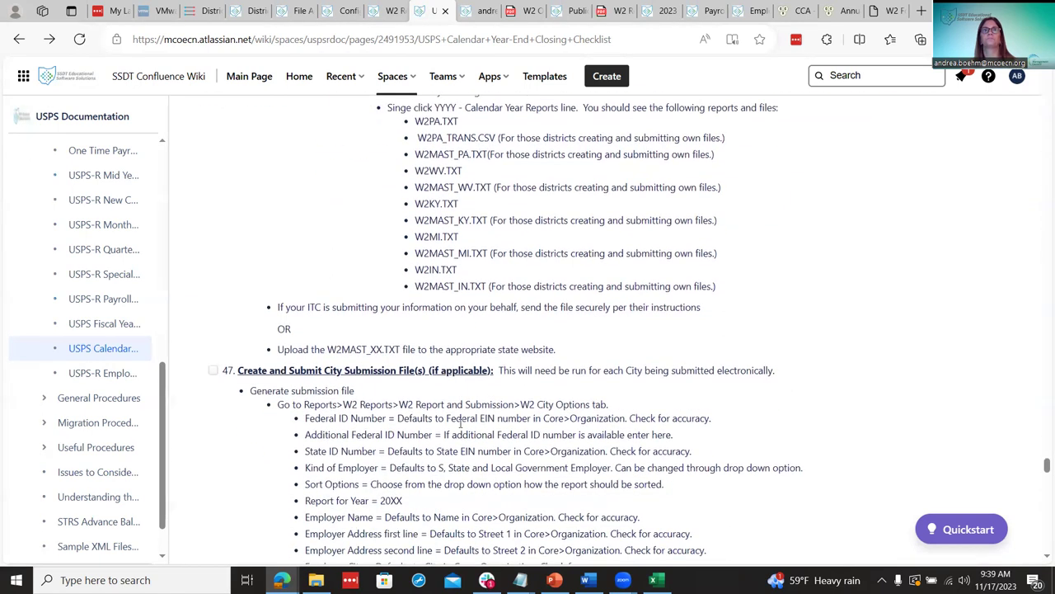
pyautogui.scroll(2, 457, 421)
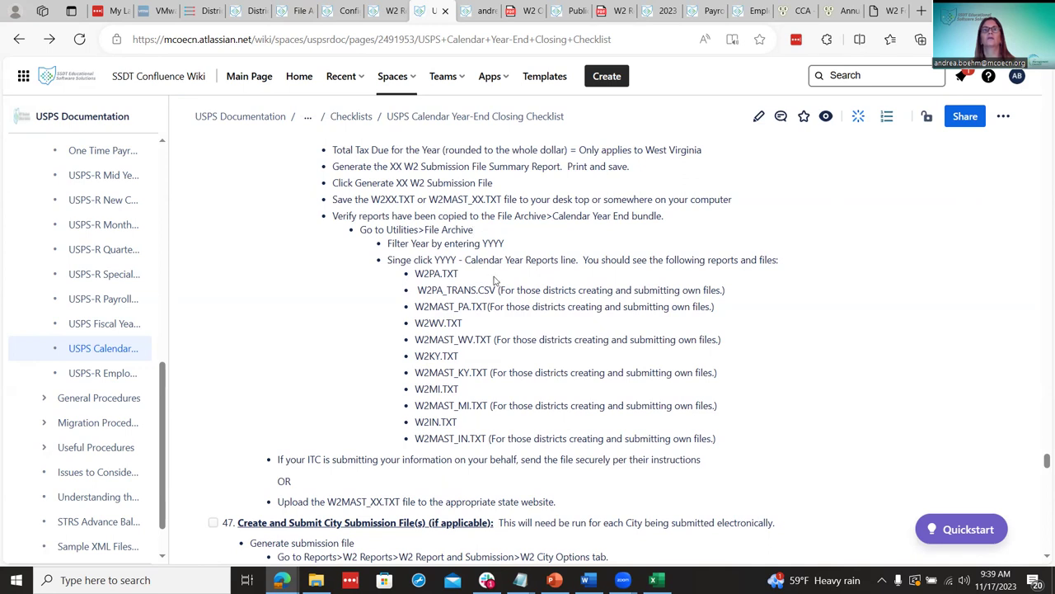
# Read checklist item 47 on creating and submitting city submission files.
pyautogui.scroll(-3, 487, 273)
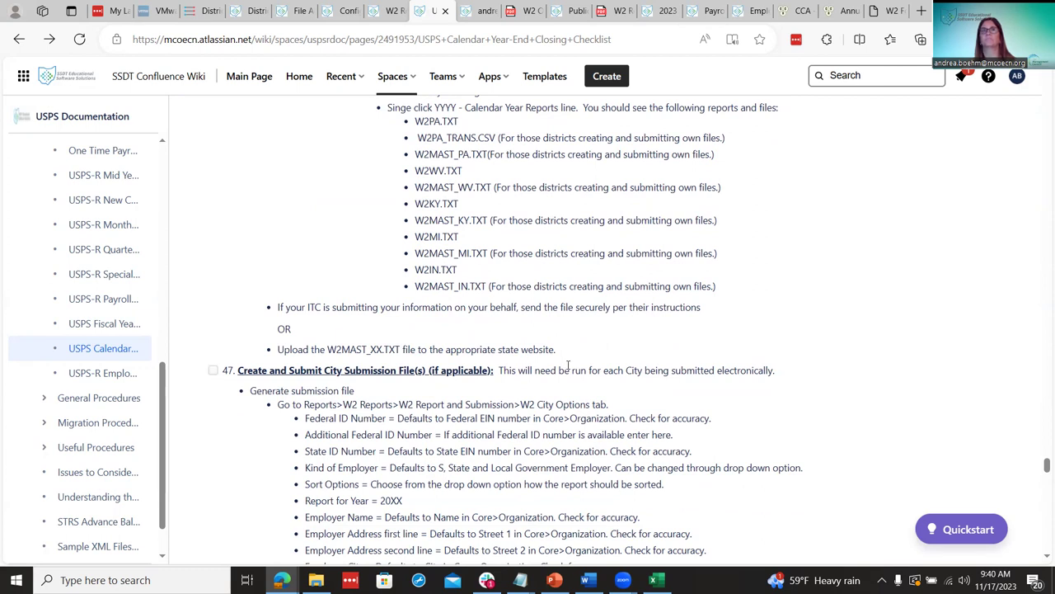
pyautogui.scroll(-2, 568, 365)
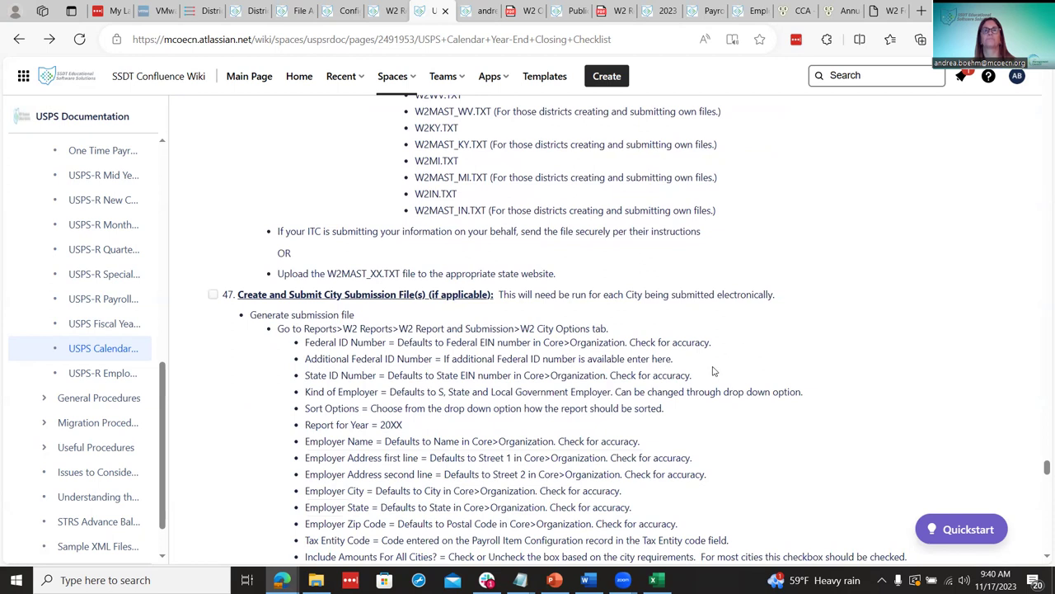
pyautogui.scroll(-2, 711, 372)
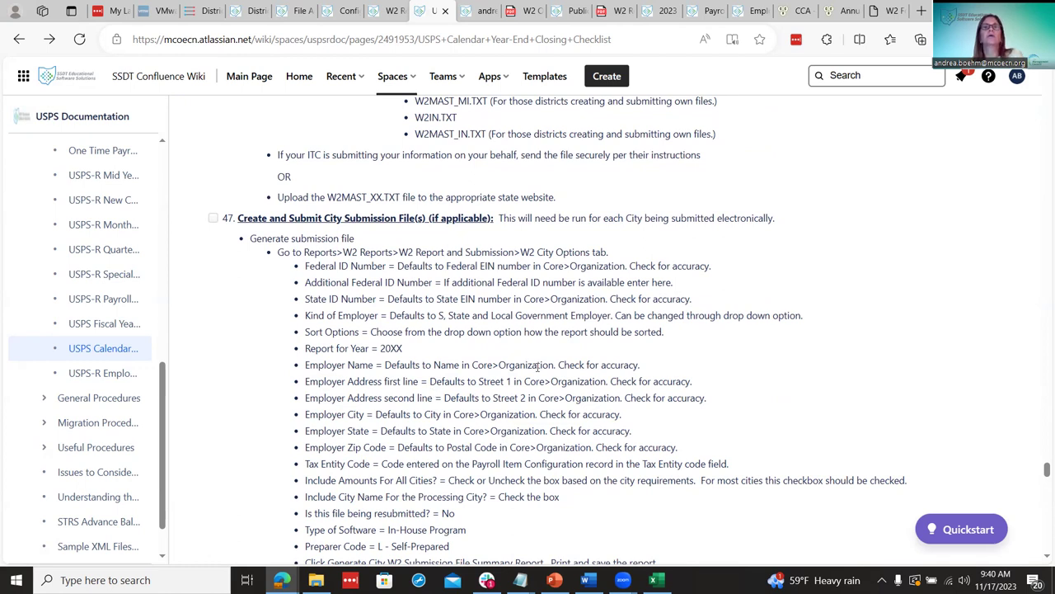
pyautogui.scroll(-3, 537, 367)
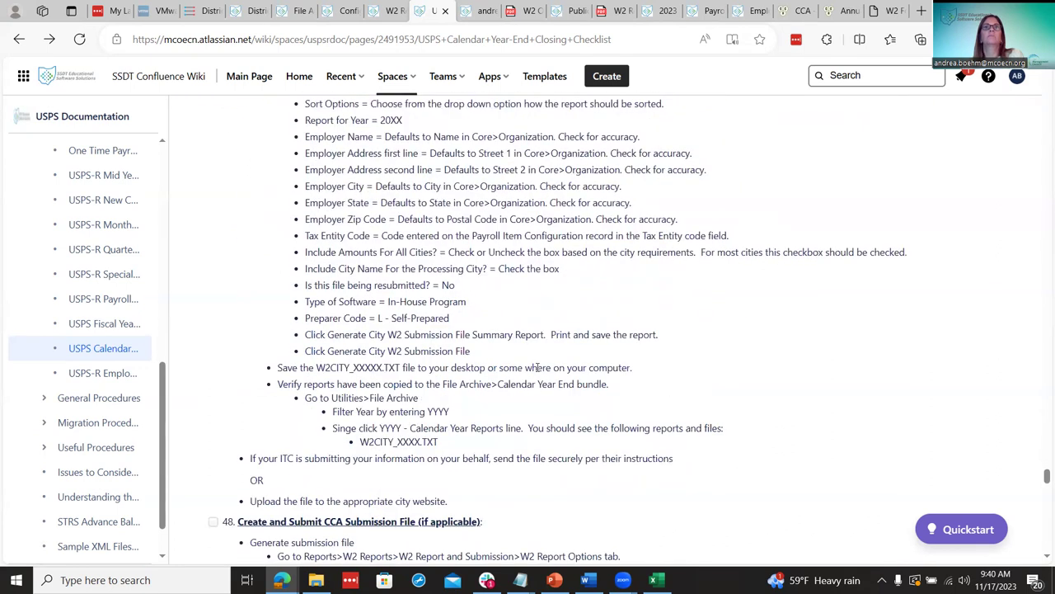
pyautogui.scroll(4, 538, 367)
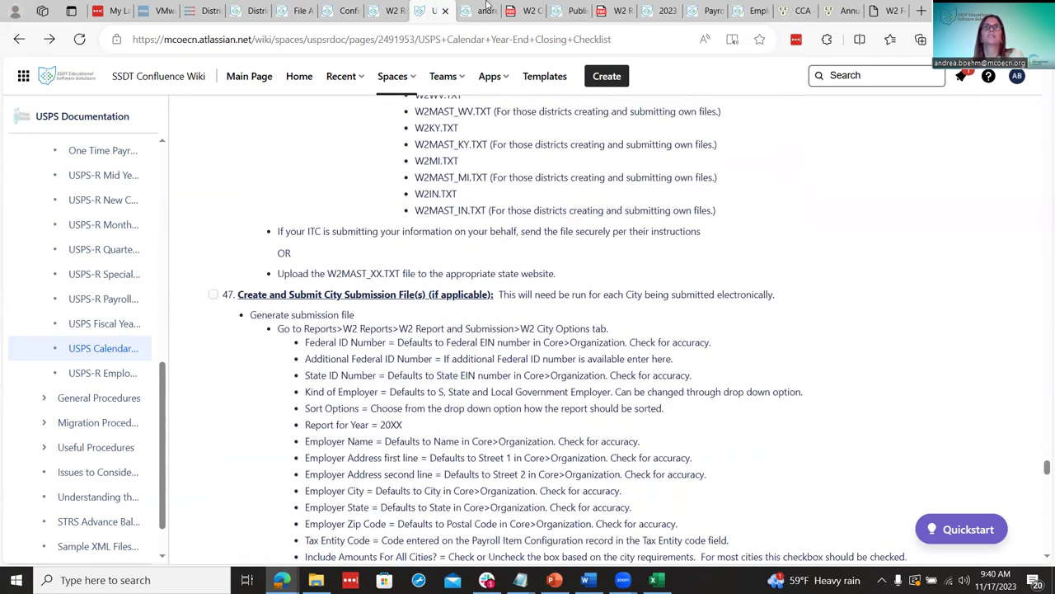
# Return to the USPS W2 report page and review the W2 City Options form down to its submission file options.
pyautogui.click(487, 10)
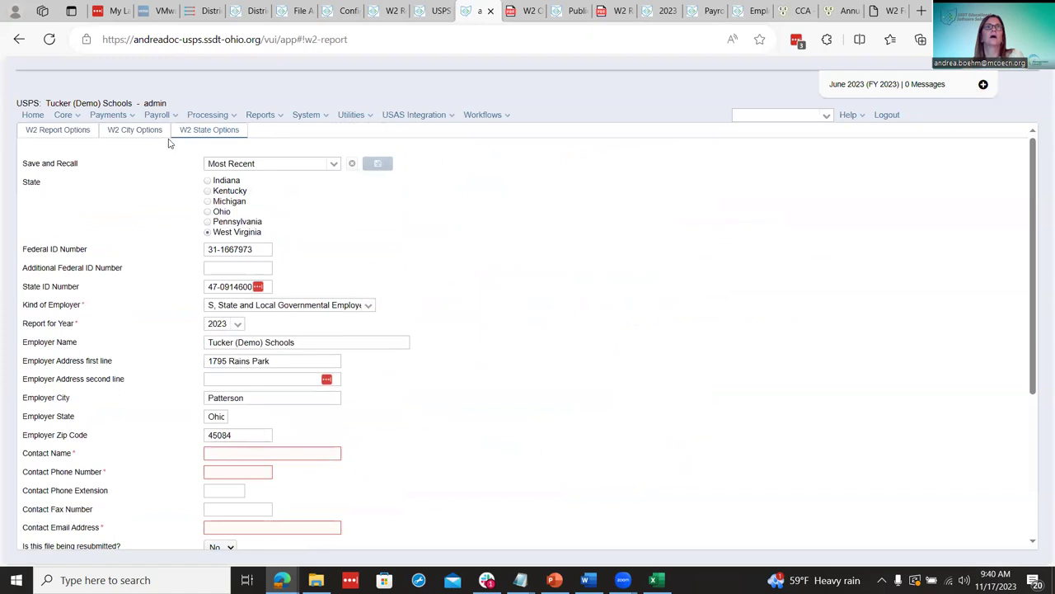
pyautogui.click(151, 136)
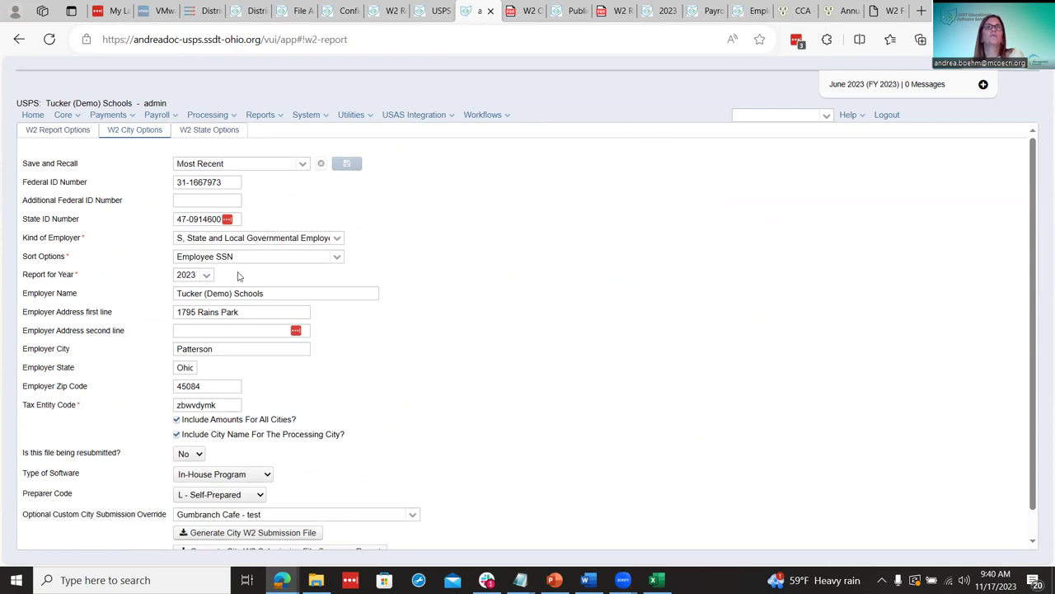
pyautogui.scroll(-1, 245, 364)
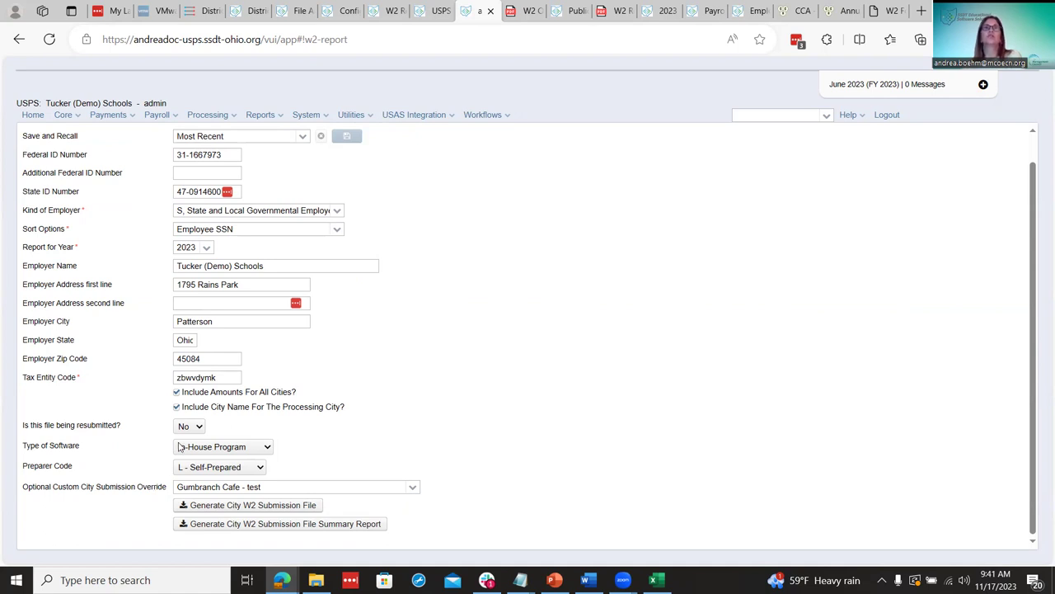
# Open the W2 City Overrides utility and start a new city override record.
pyautogui.click(349, 120)
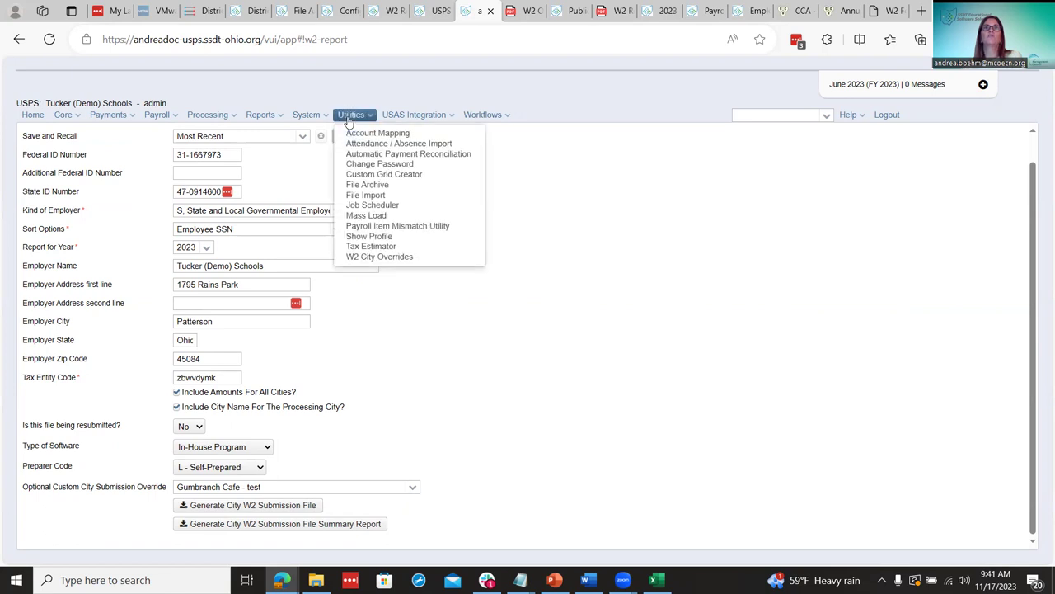
pyautogui.click(375, 257)
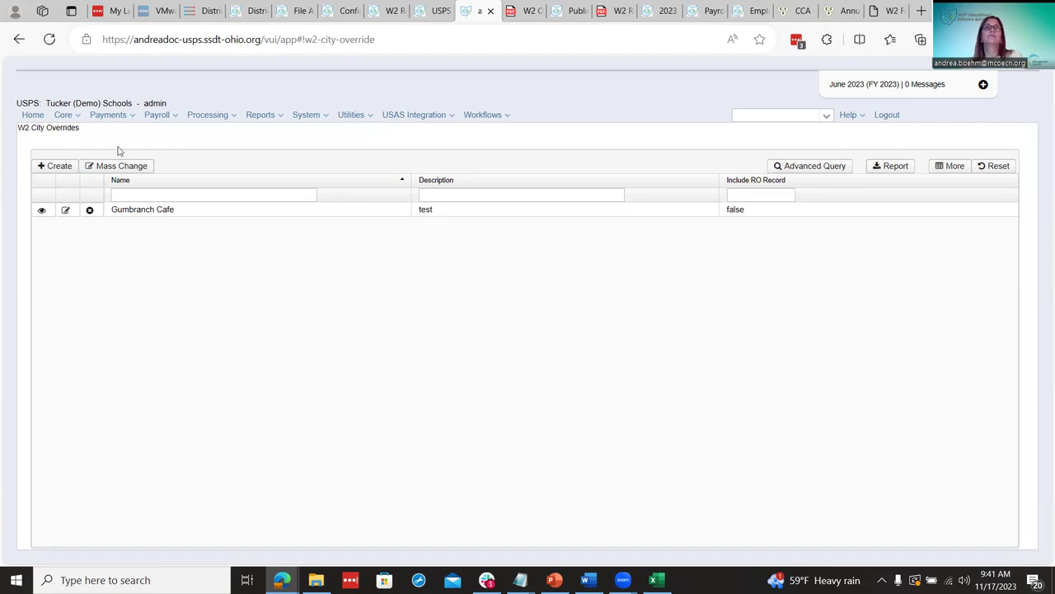
pyautogui.click(54, 165)
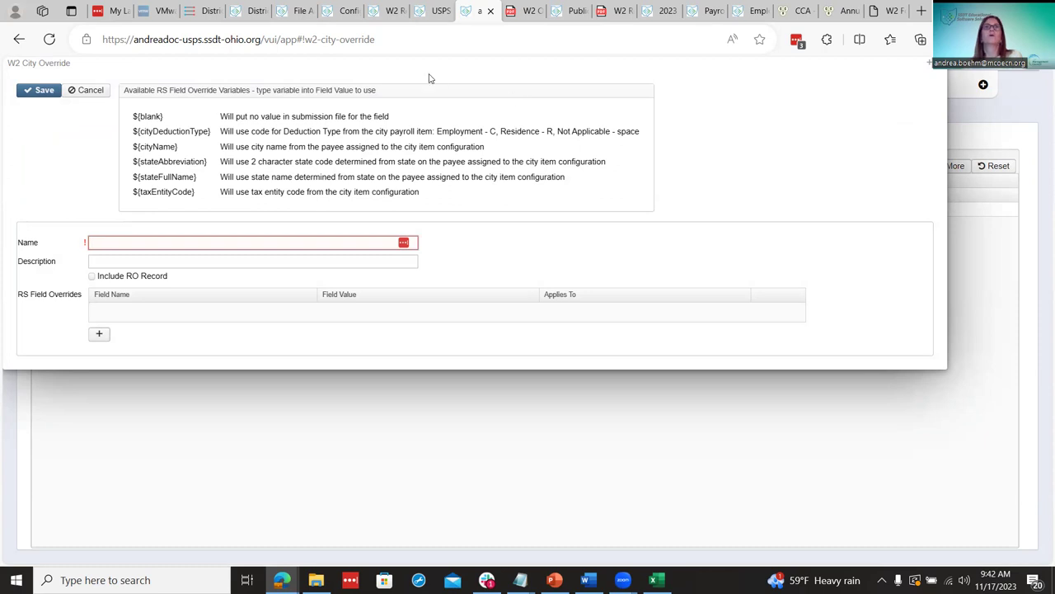
# Look through the open reference pages and return to the Configuration page of the USPS Documentation.
pyautogui.click(709, 11)
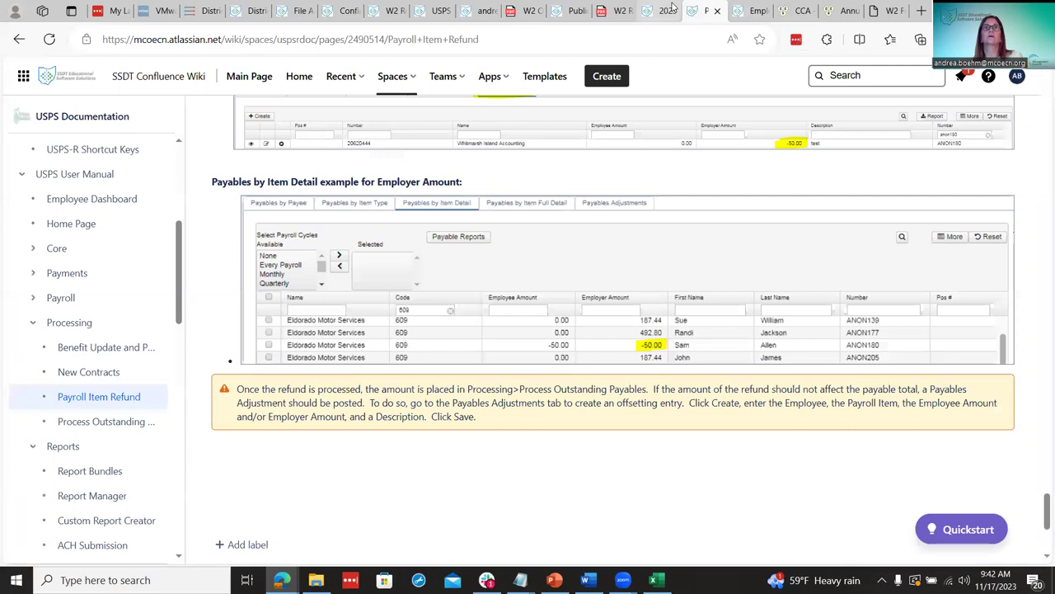
pyautogui.click(671, 10)
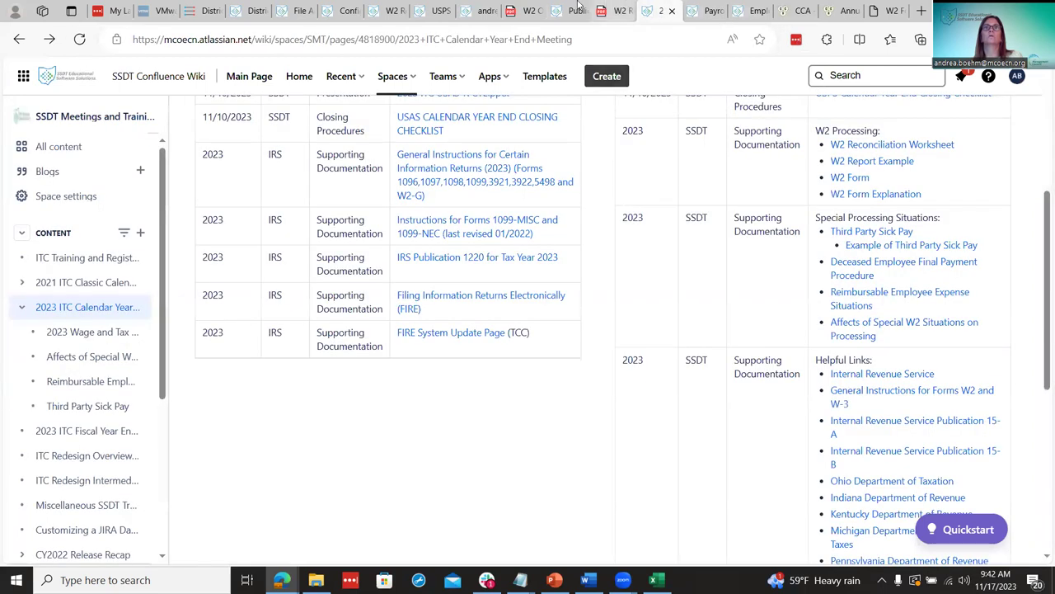
pyautogui.click(577, 10)
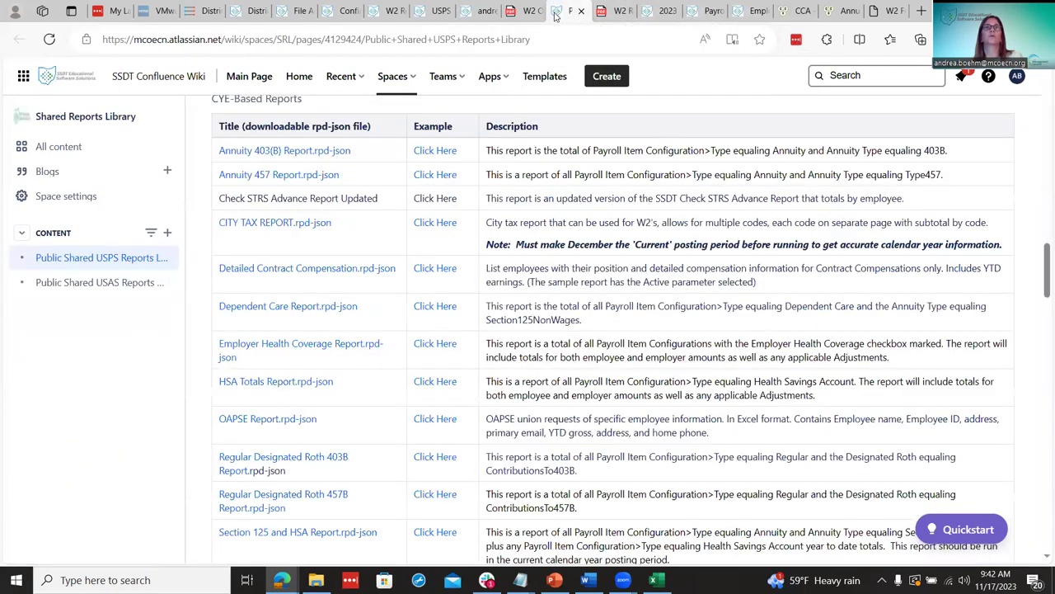
pyautogui.click(387, 10)
pyautogui.click(357, 9)
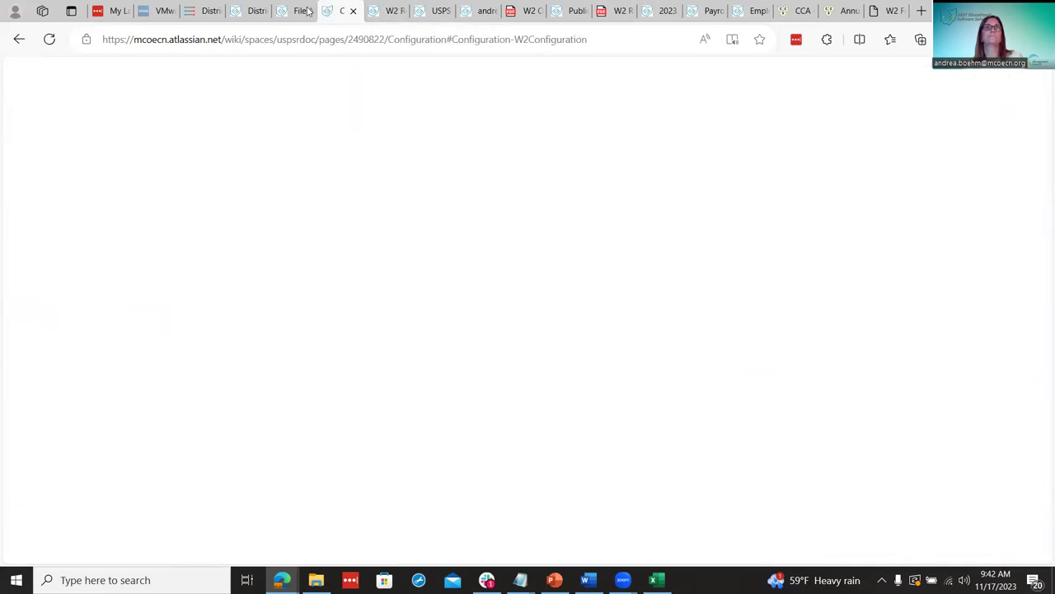
pyautogui.click(297, 11)
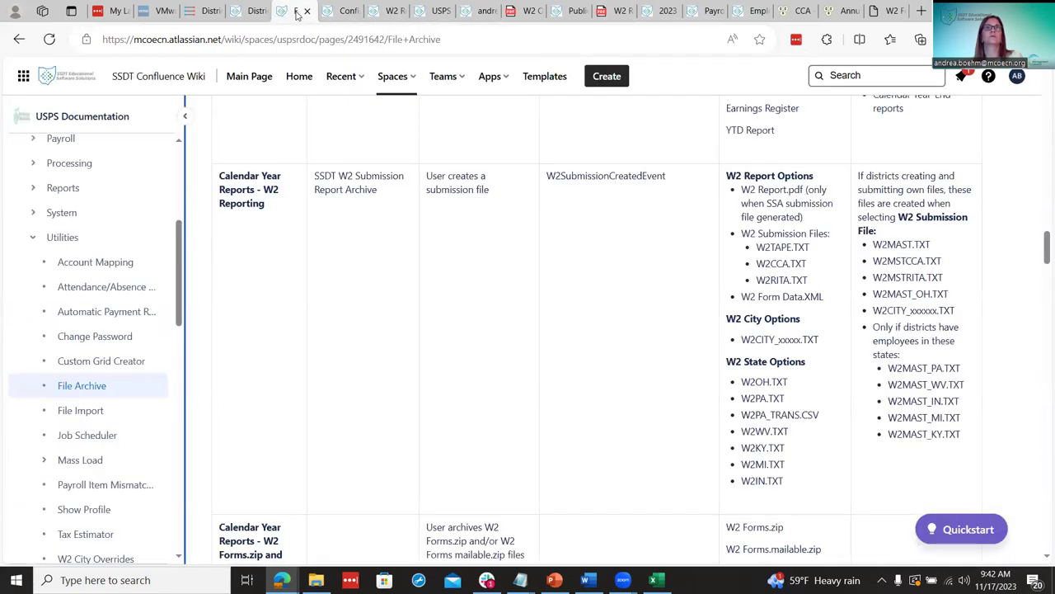
pyautogui.click(252, 10)
pyautogui.click(345, 6)
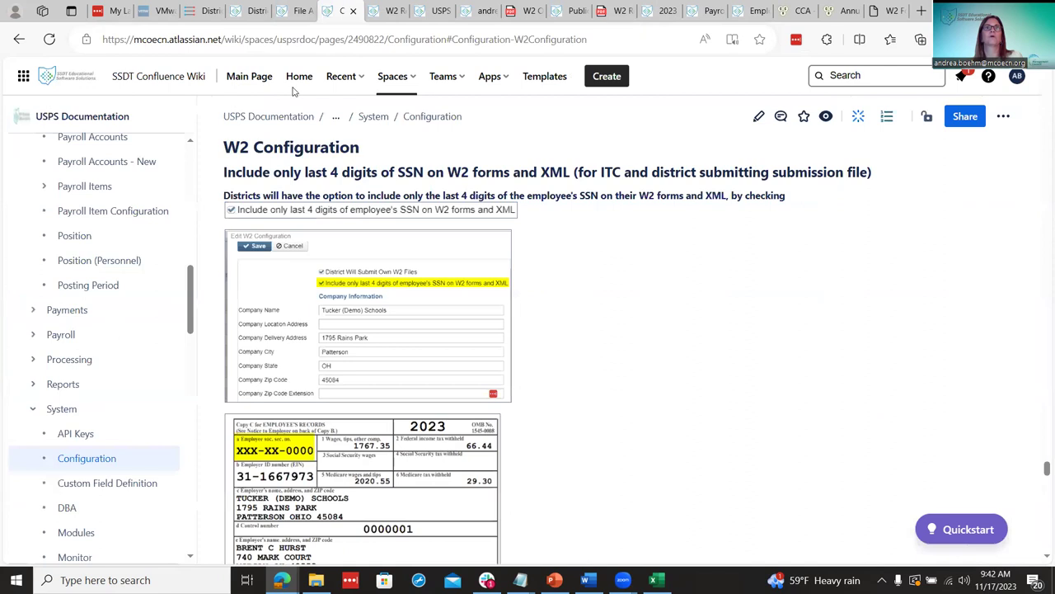
# Expand the Utilities section of the USPS Documentation and open the W2 City Overrides page.
pyautogui.scroll(4, 115, 462)
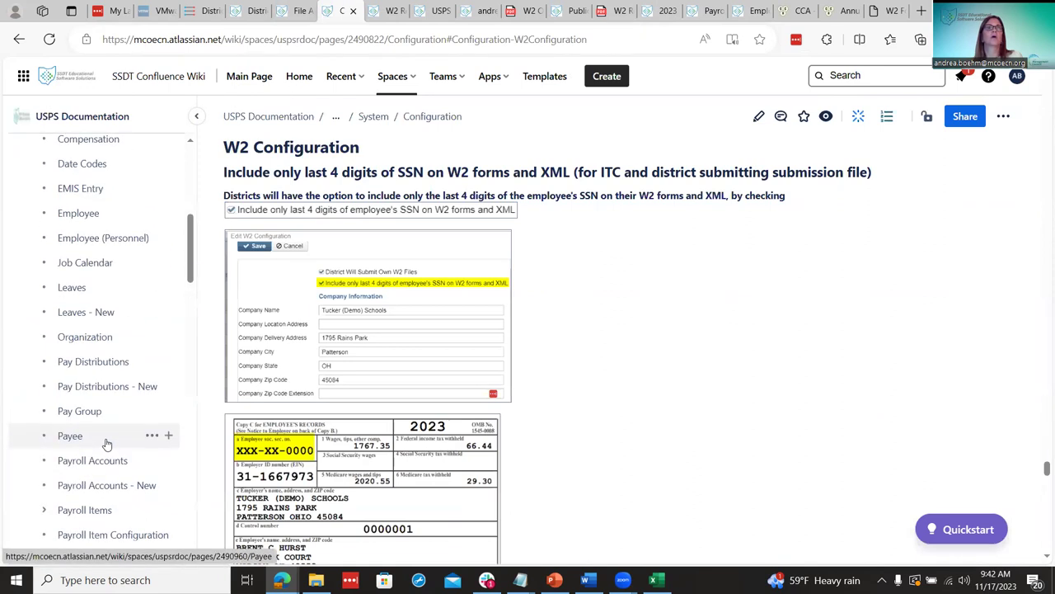
pyautogui.scroll(-3, 106, 442)
pyautogui.scroll(-4, 74, 478)
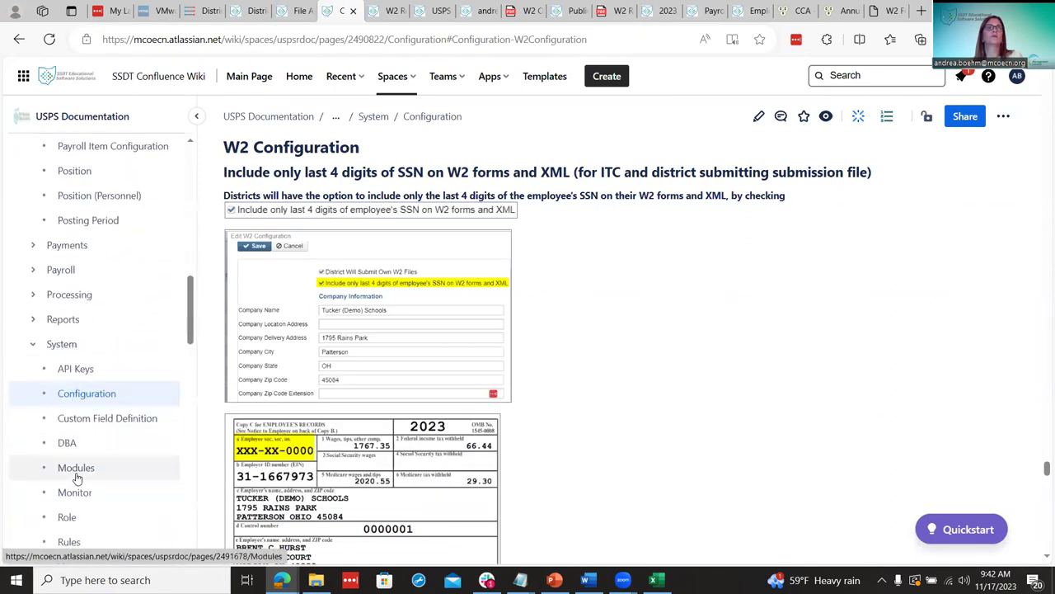
pyautogui.click(33, 423)
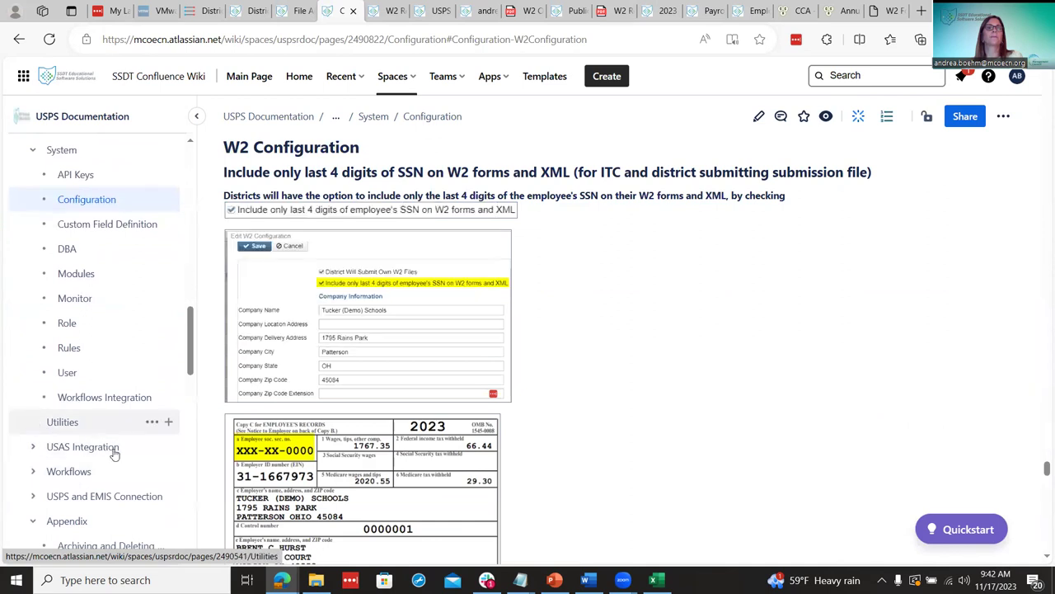
pyautogui.scroll(-5, 113, 452)
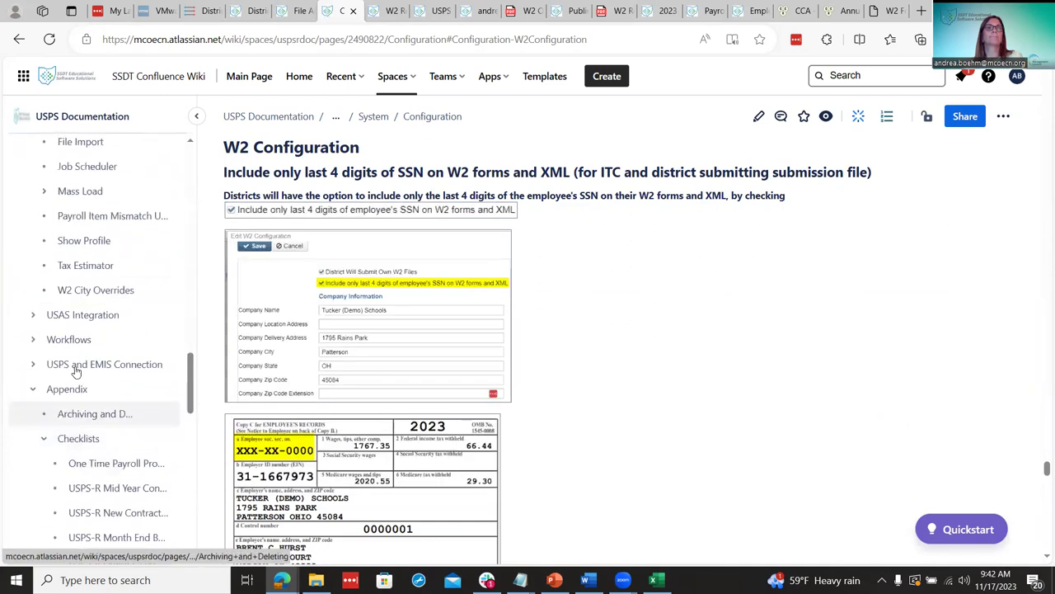
pyautogui.click(88, 295)
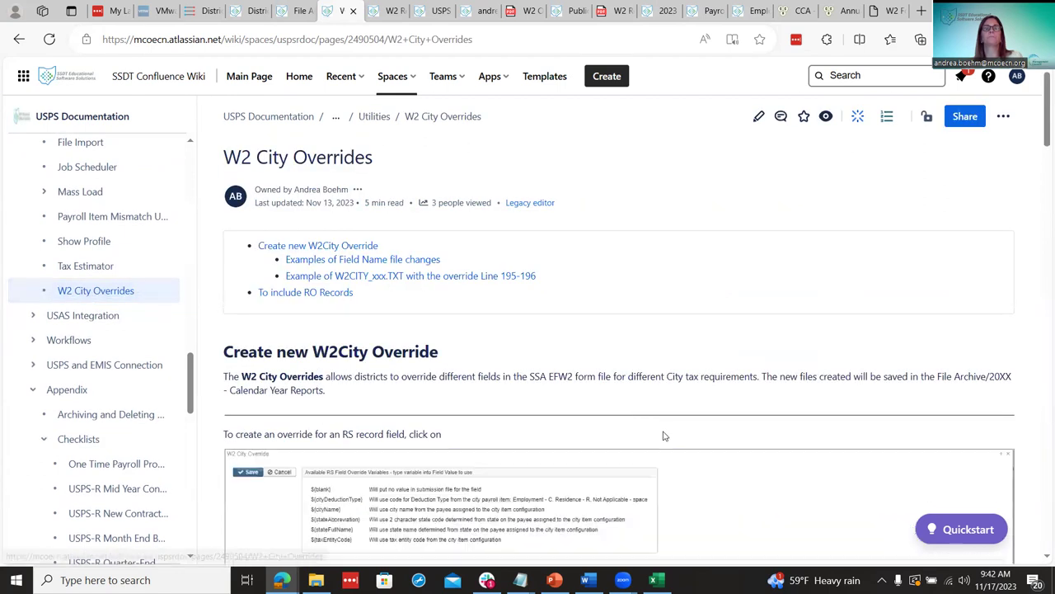
# Read the instructions for creating a new W2 city override, down to the RS field name choices.
pyautogui.scroll(-4, 665, 436)
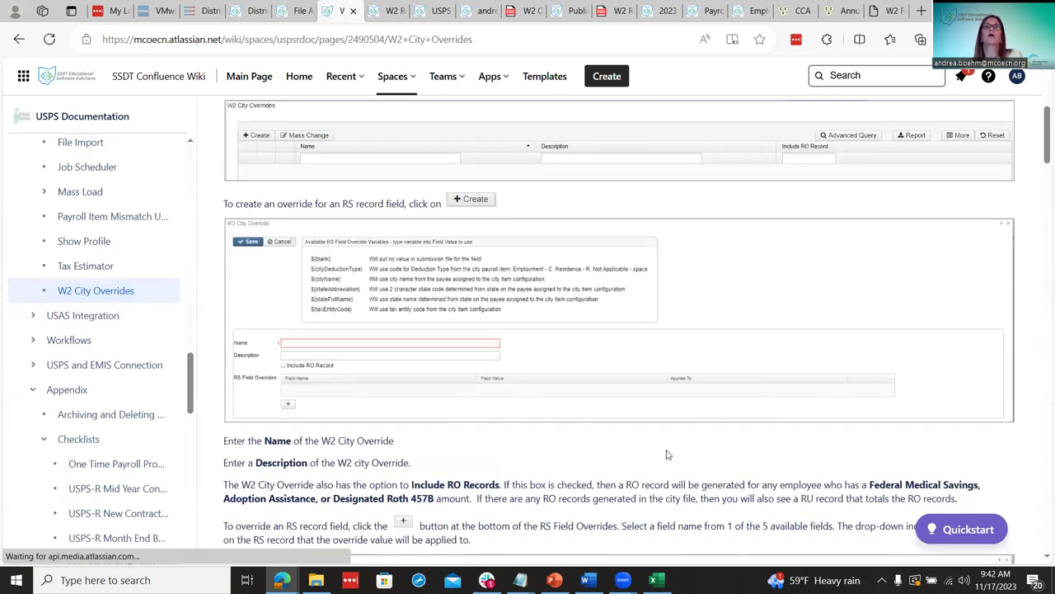
pyautogui.scroll(1, 667, 454)
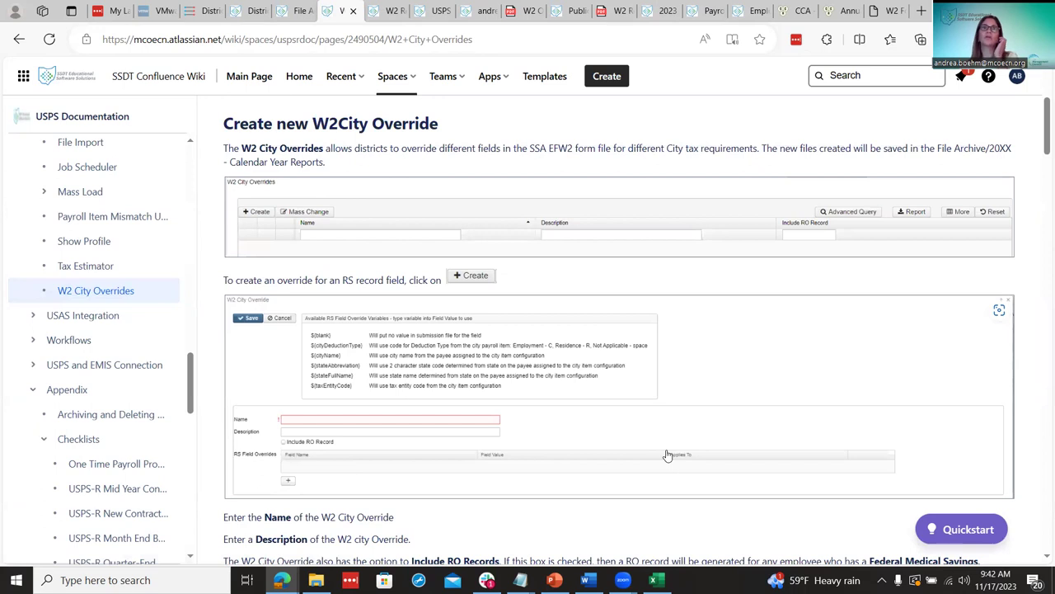
pyautogui.scroll(-1, 667, 453)
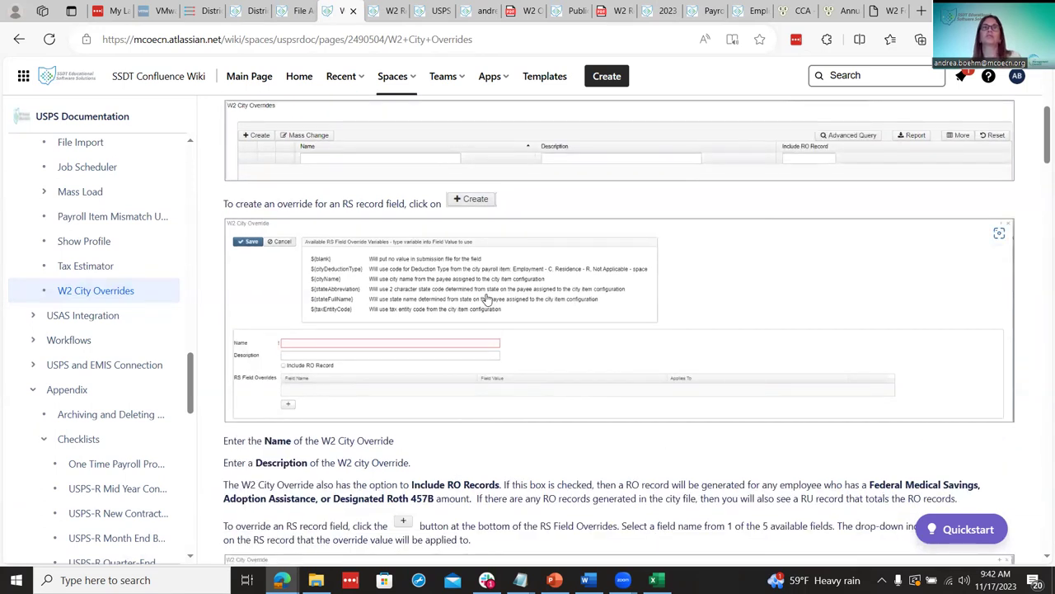
pyautogui.scroll(-1, 491, 303)
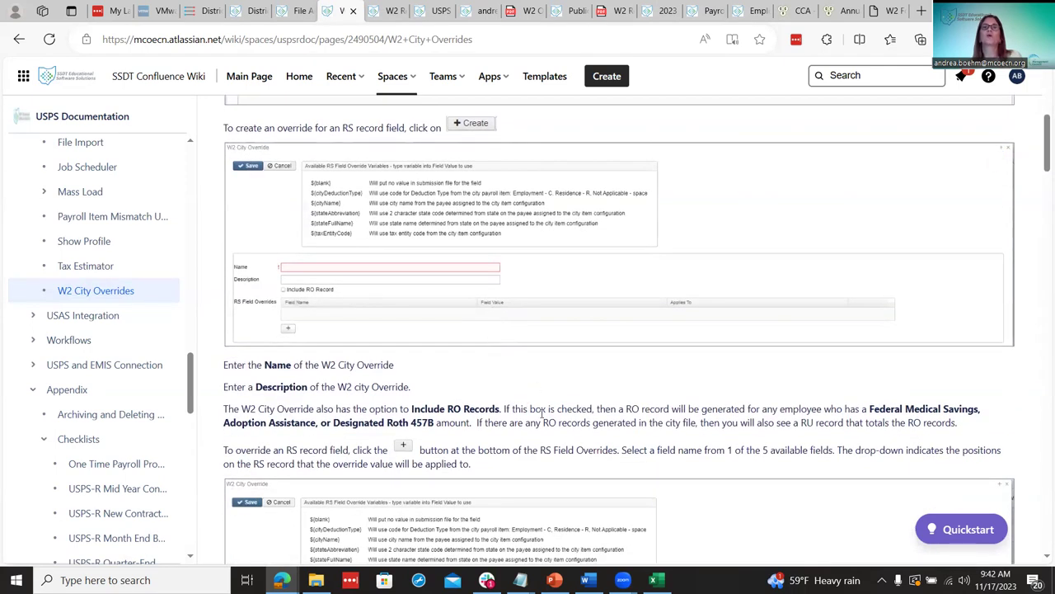
pyautogui.scroll(-1, 541, 409)
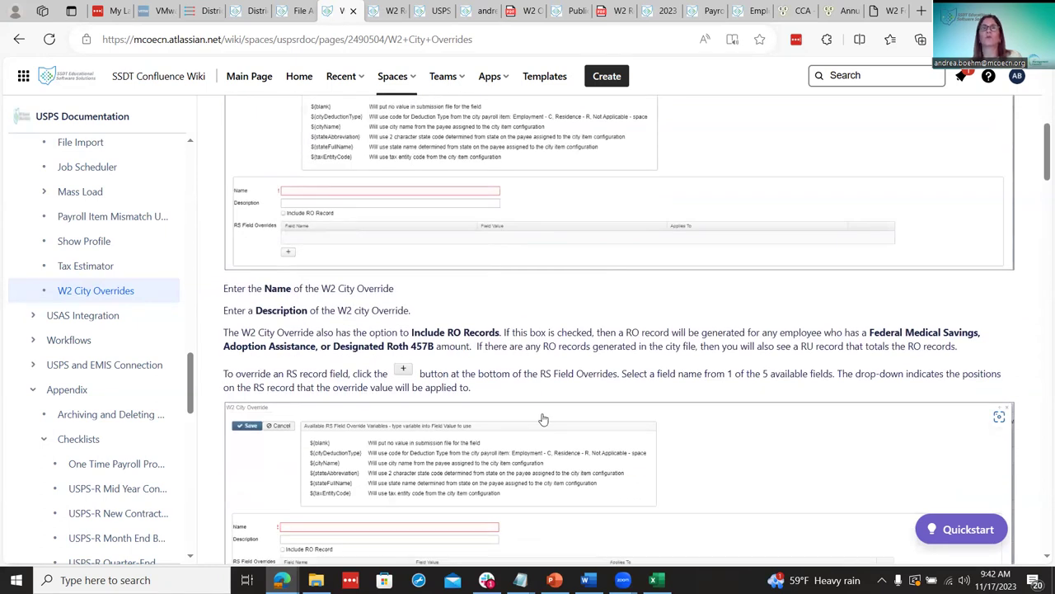
pyautogui.scroll(-1, 542, 420)
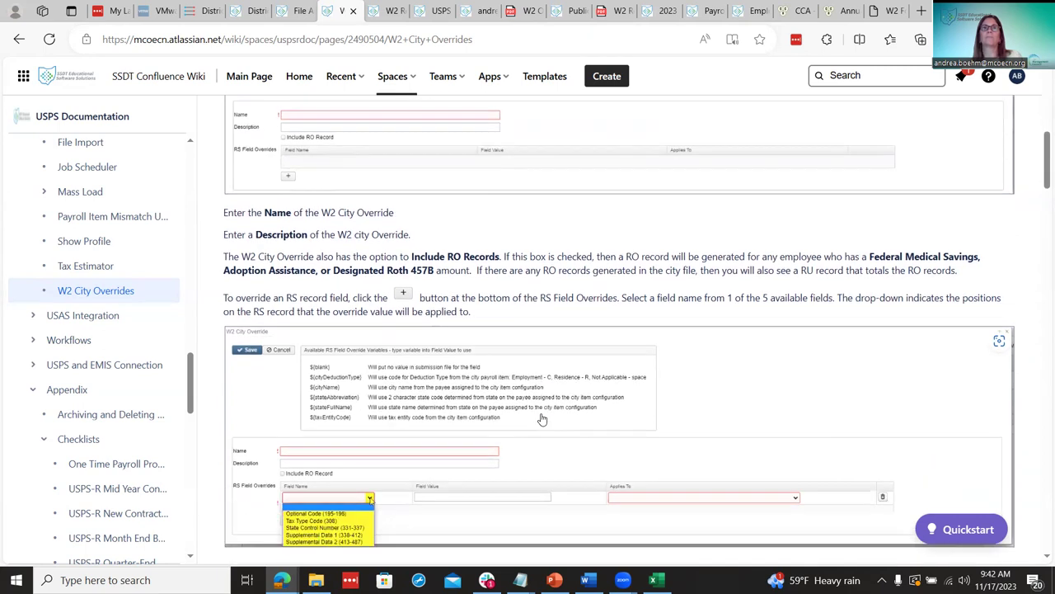
pyautogui.scroll(-1, 542, 420)
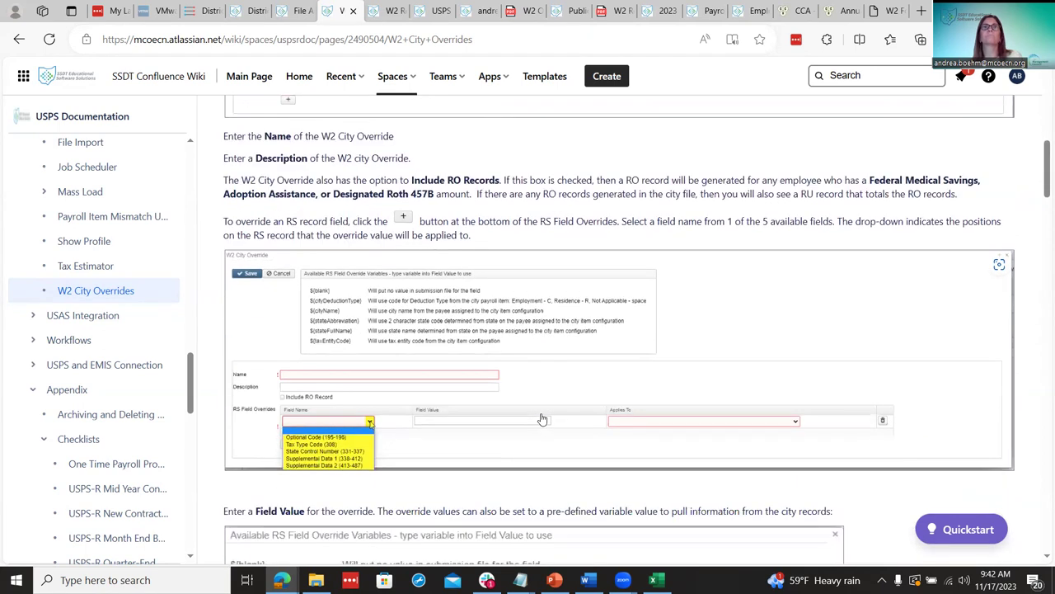
# Return to the new W2 City Override form and enable Include RO Record.
pyautogui.click(477, 10)
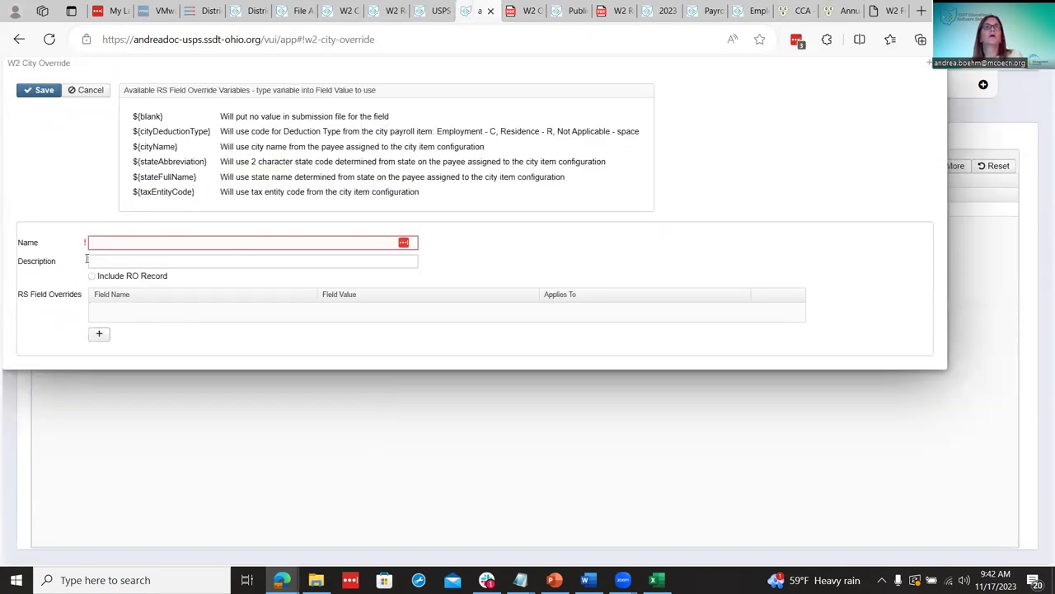
pyautogui.click(135, 244)
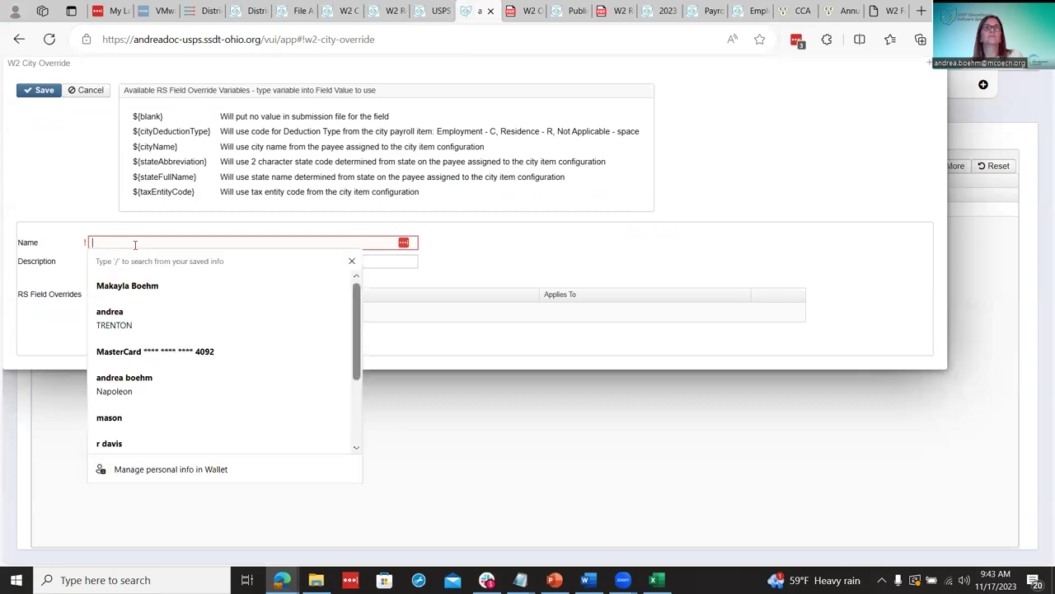
pyautogui.click(449, 243)
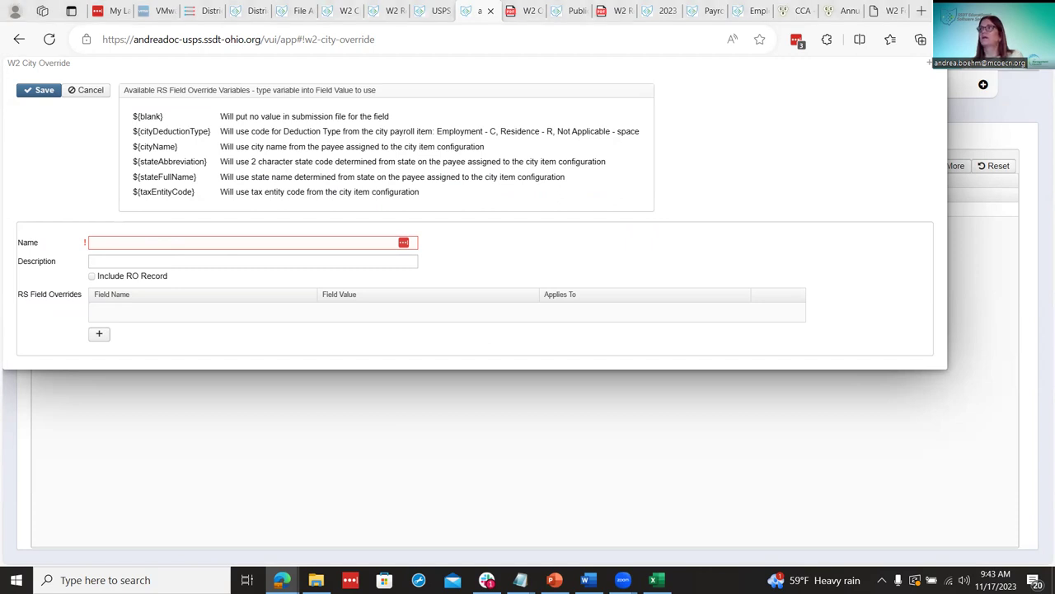
pyautogui.click(92, 277)
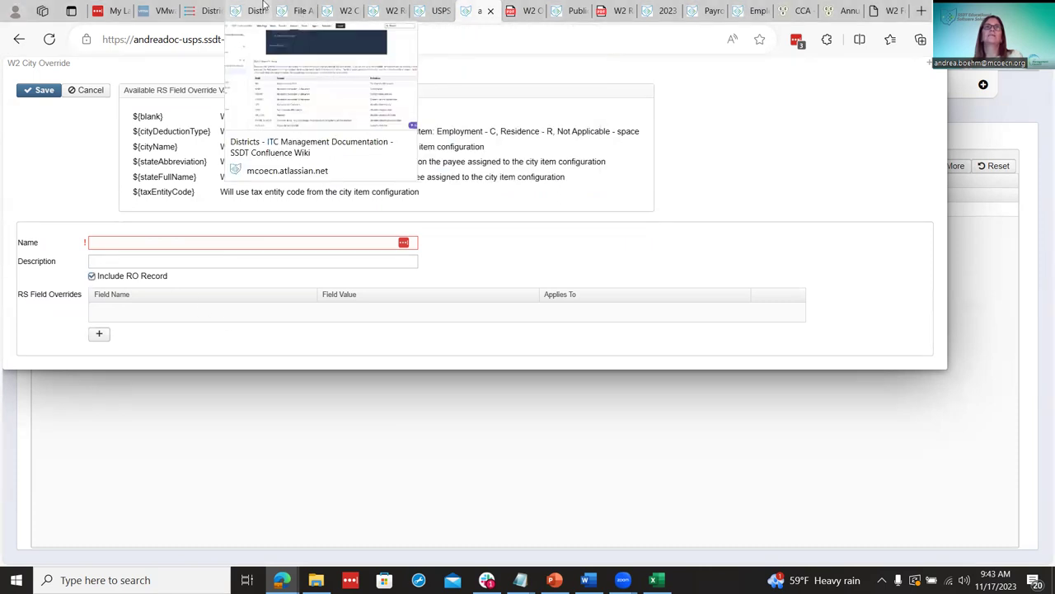
# Review the documentation's explanation of the Include RO Records option and compare it with the override form.
pyautogui.click(299, 10)
pyautogui.click(345, 10)
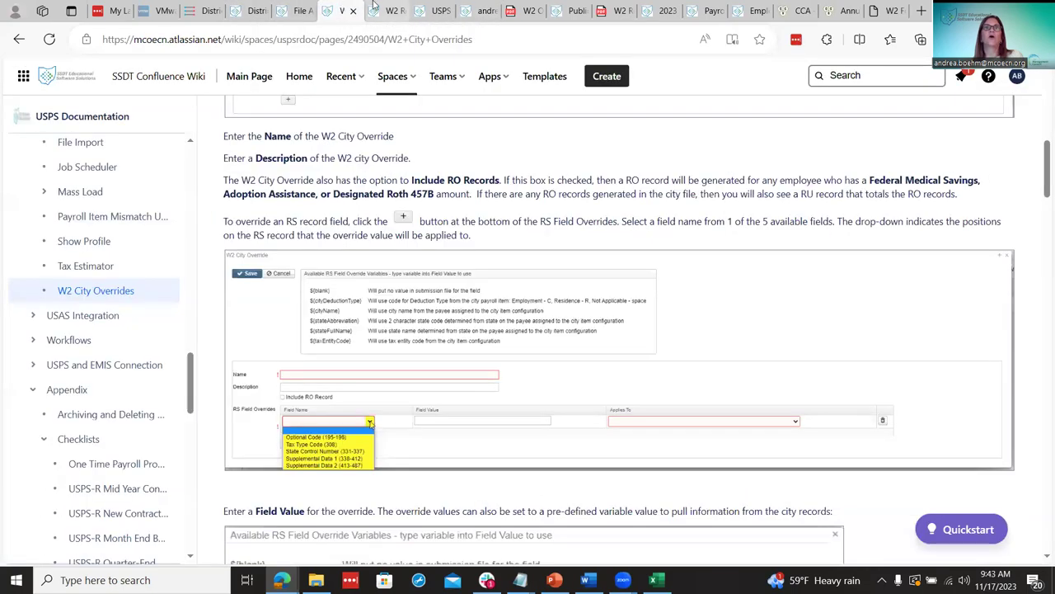
pyautogui.scroll(-6, 515, 330)
pyautogui.scroll(5, 515, 324)
pyautogui.scroll(5, 515, 326)
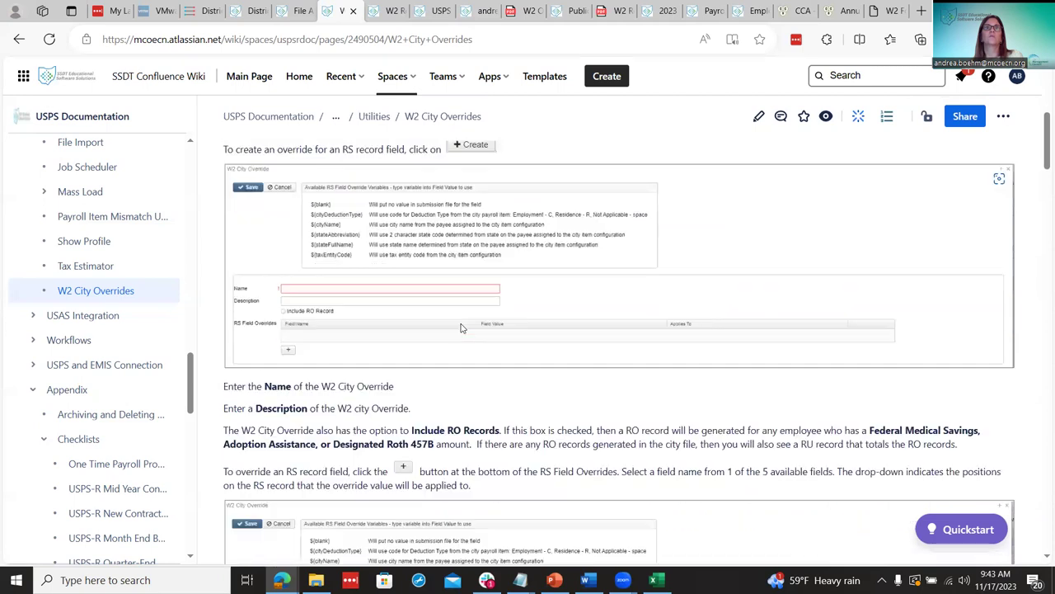
pyautogui.scroll(-2, 412, 330)
pyautogui.scroll(-1, 360, 327)
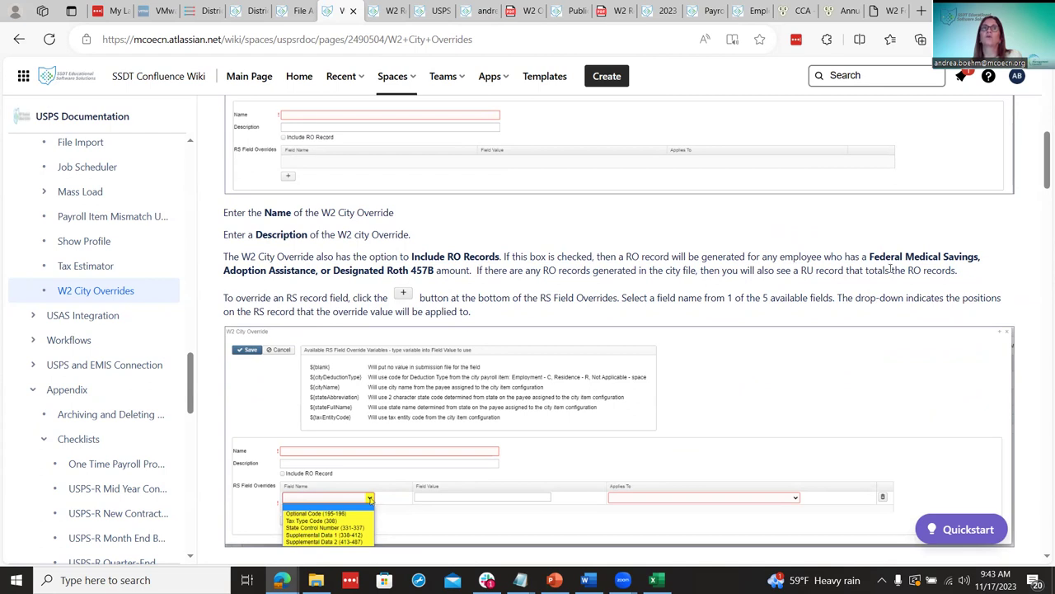
pyautogui.click(474, 11)
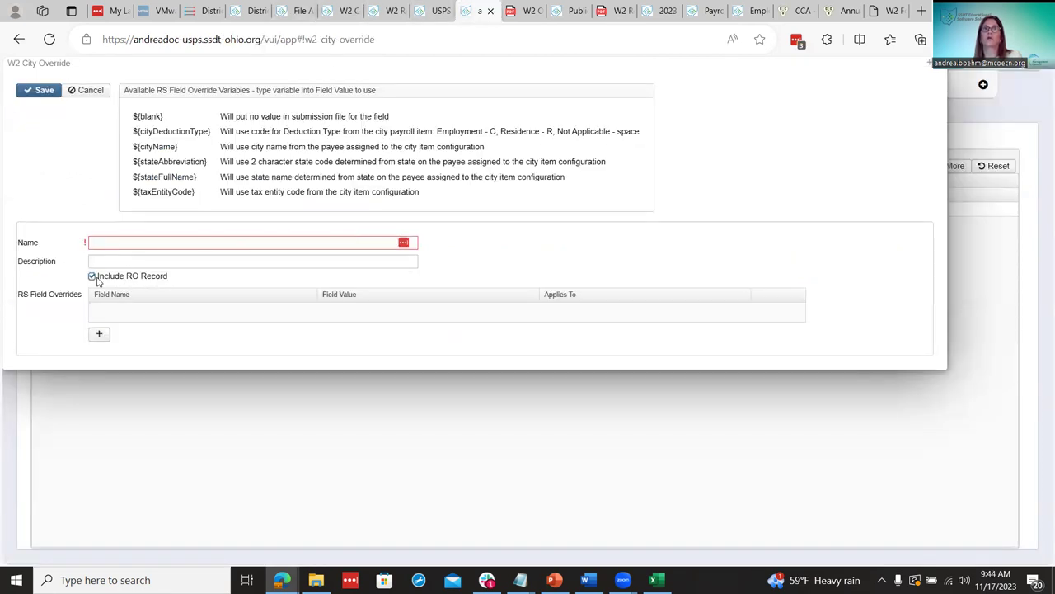
# Read the documentation on overriding RS record fields and the predefined variables available for the Field Value.
pyautogui.click(347, 10)
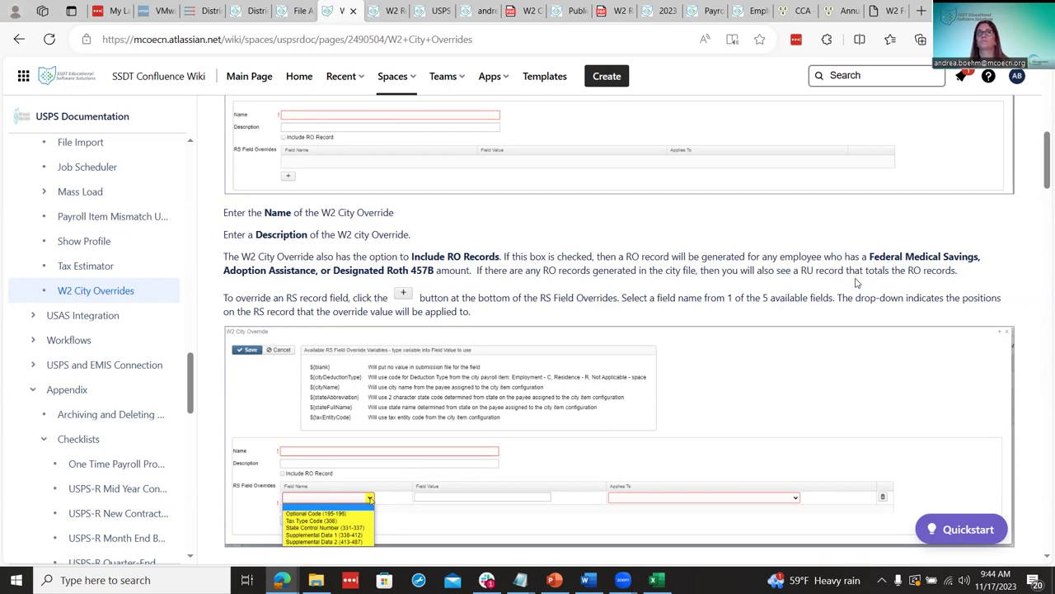
pyautogui.scroll(-2, 612, 328)
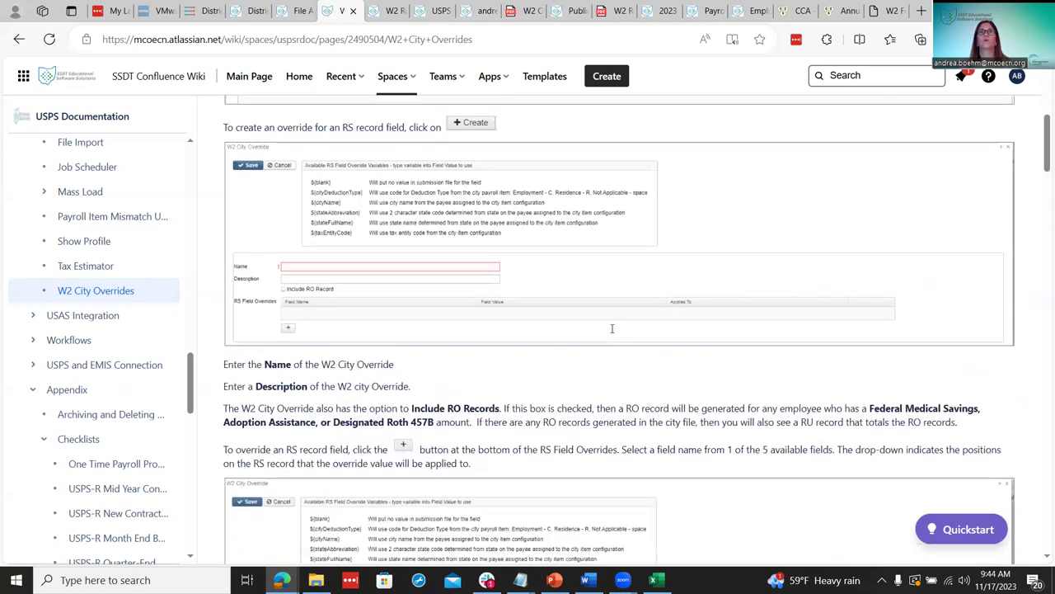
pyautogui.scroll(1, 612, 328)
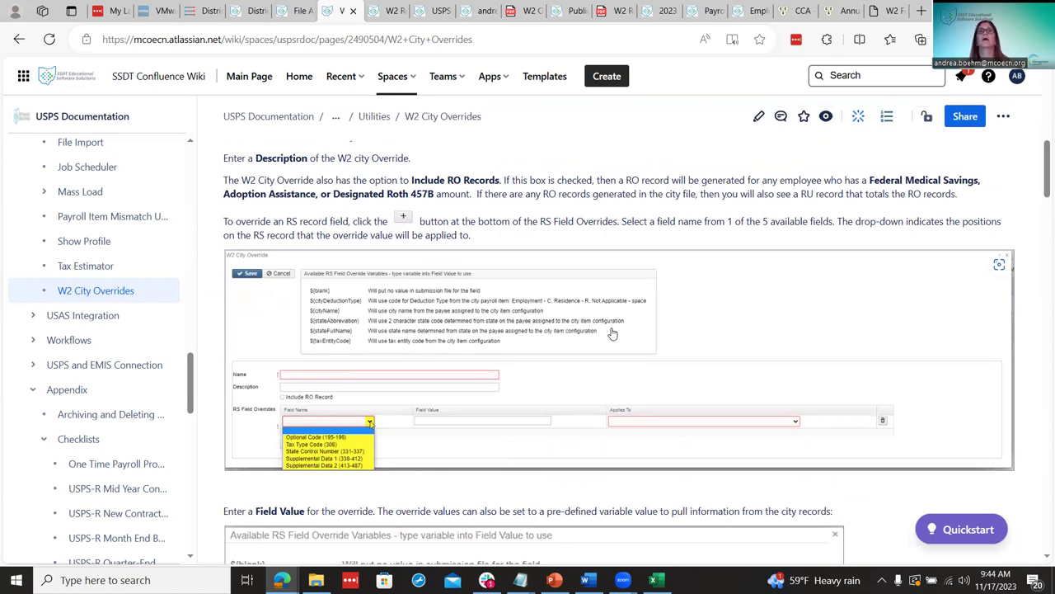
pyautogui.scroll(1, 558, 328)
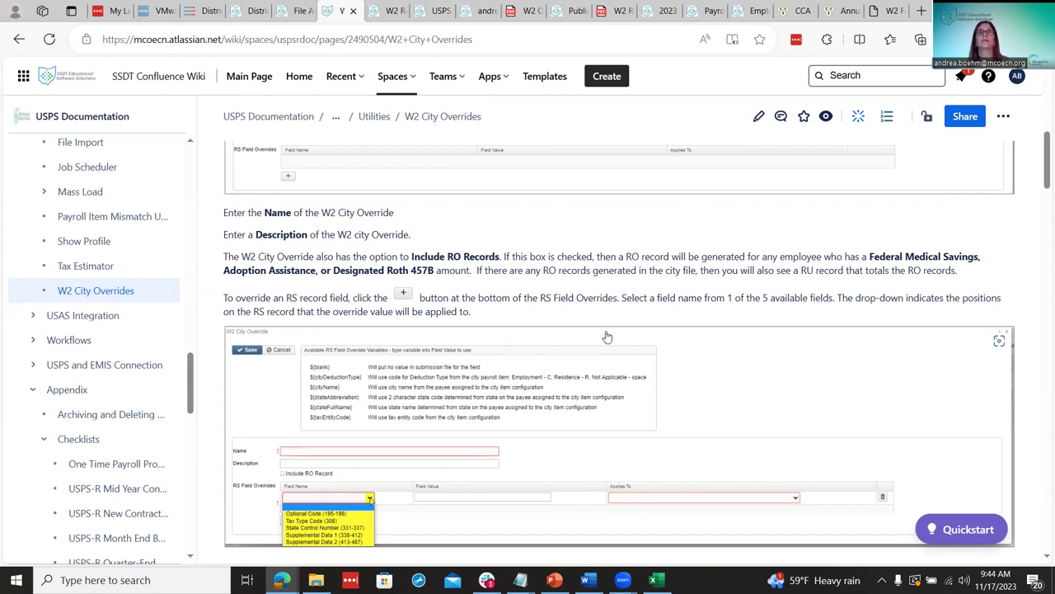
pyautogui.scroll(-1, 606, 335)
pyautogui.scroll(-1, 560, 365)
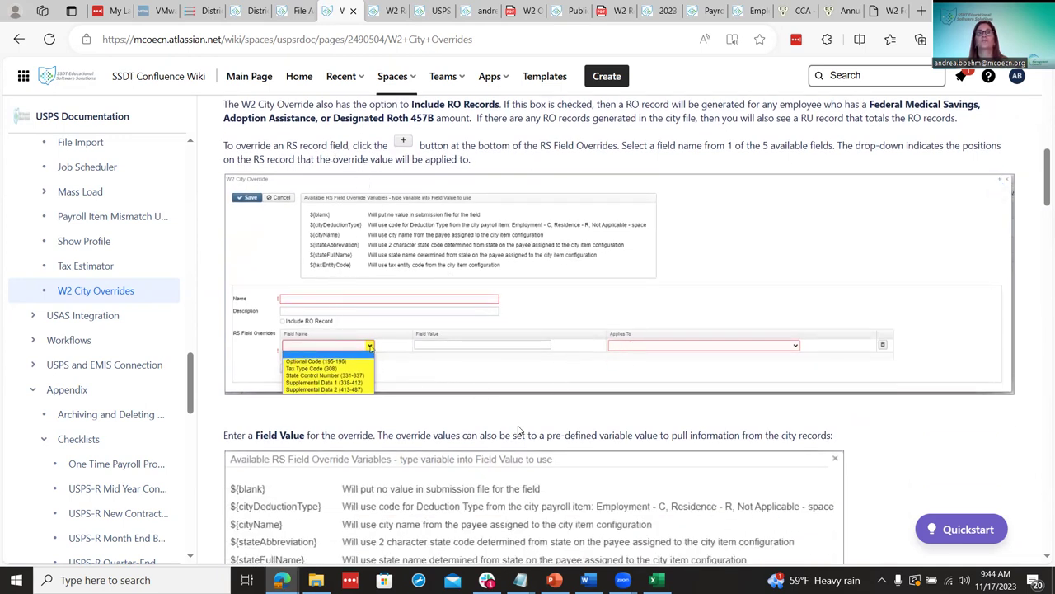
pyautogui.scroll(-1, 517, 416)
pyautogui.scroll(-1, 519, 432)
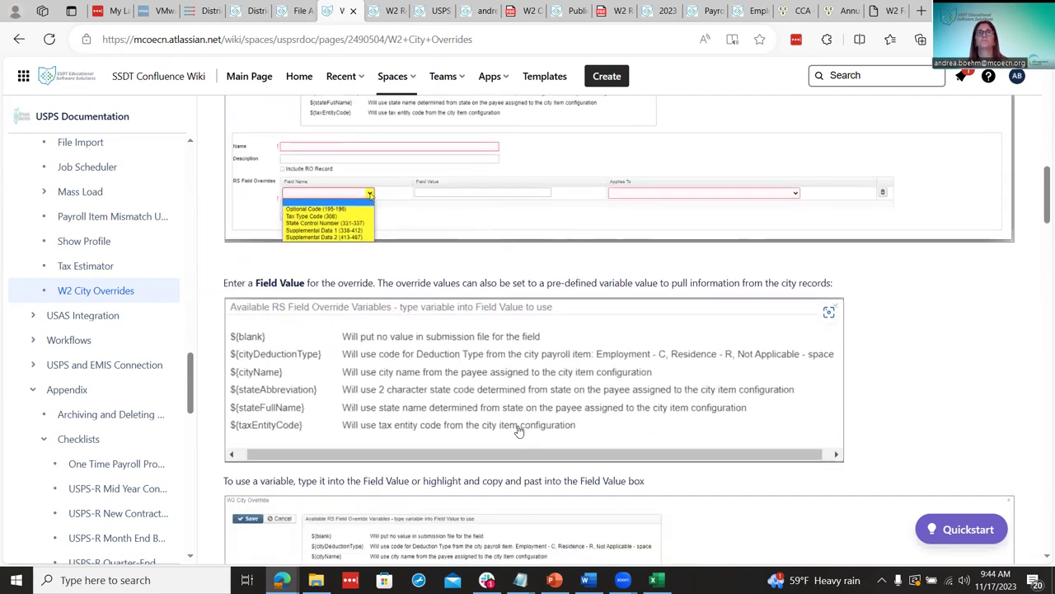
pyautogui.scroll(-2, 518, 430)
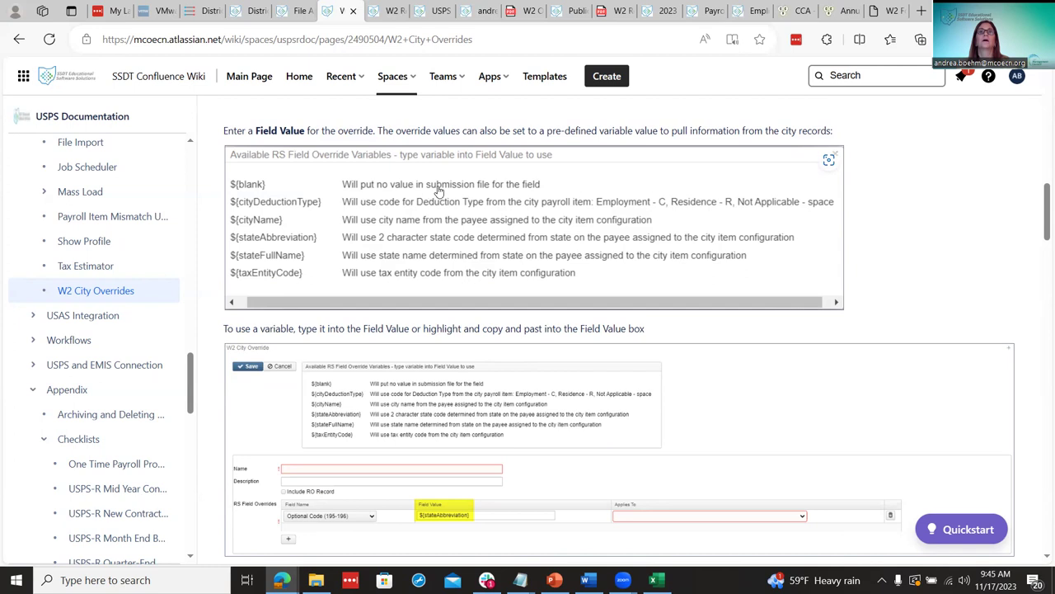
# Add an RS field override row to the new W2 City Override form and show its Field Name choices.
pyautogui.click(480, 10)
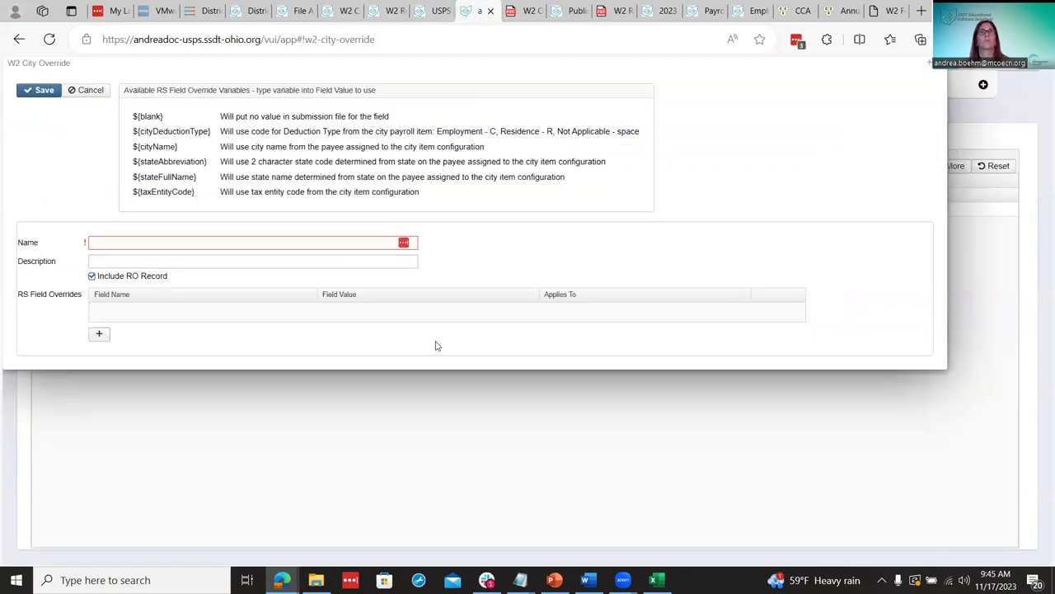
pyautogui.click(98, 334)
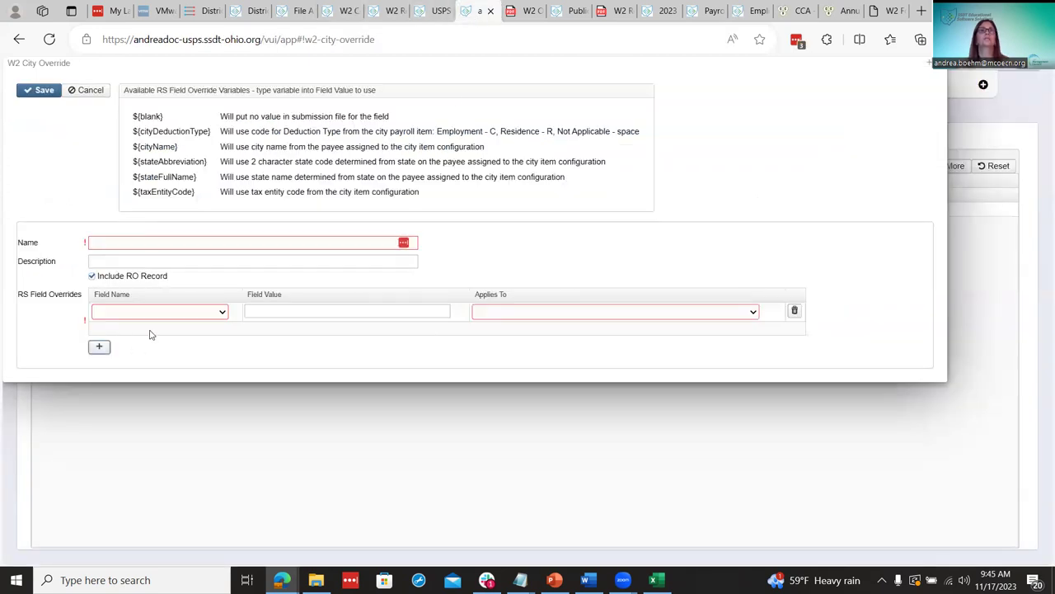
pyautogui.click(217, 315)
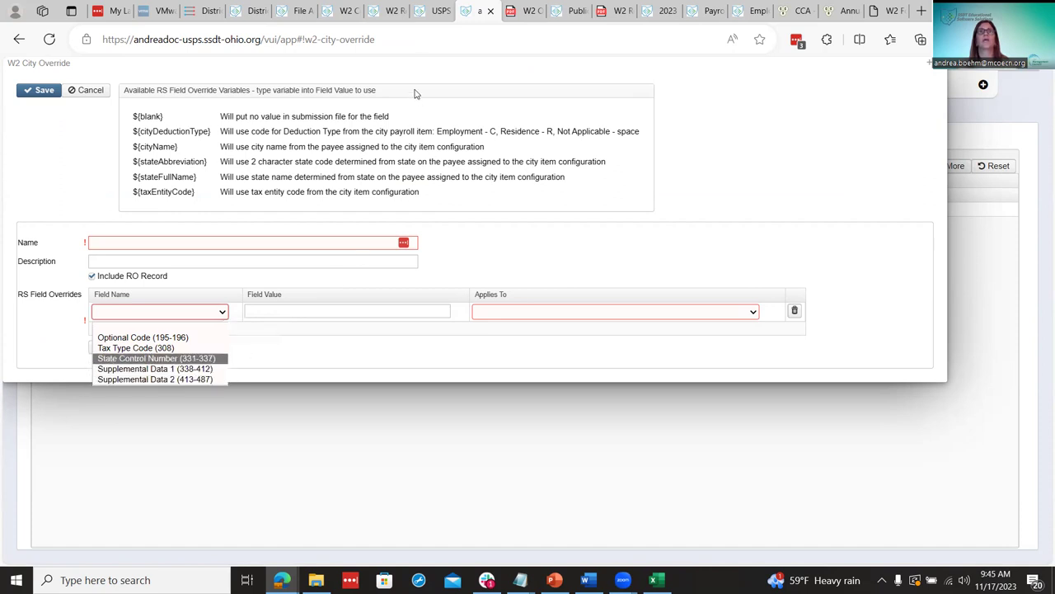
# Return to the W2 City Overrides documentation, collapse its navigation sidebar, and read about the Applies To options and adding or deleting override lines.
pyautogui.click(421, 10)
pyautogui.click(387, 10)
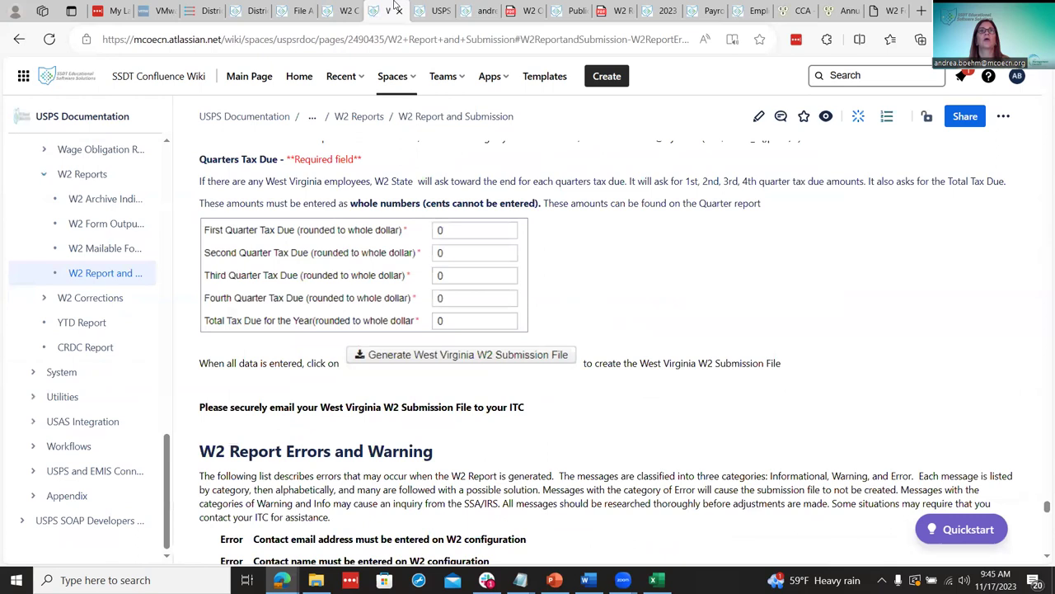
pyautogui.click(352, 10)
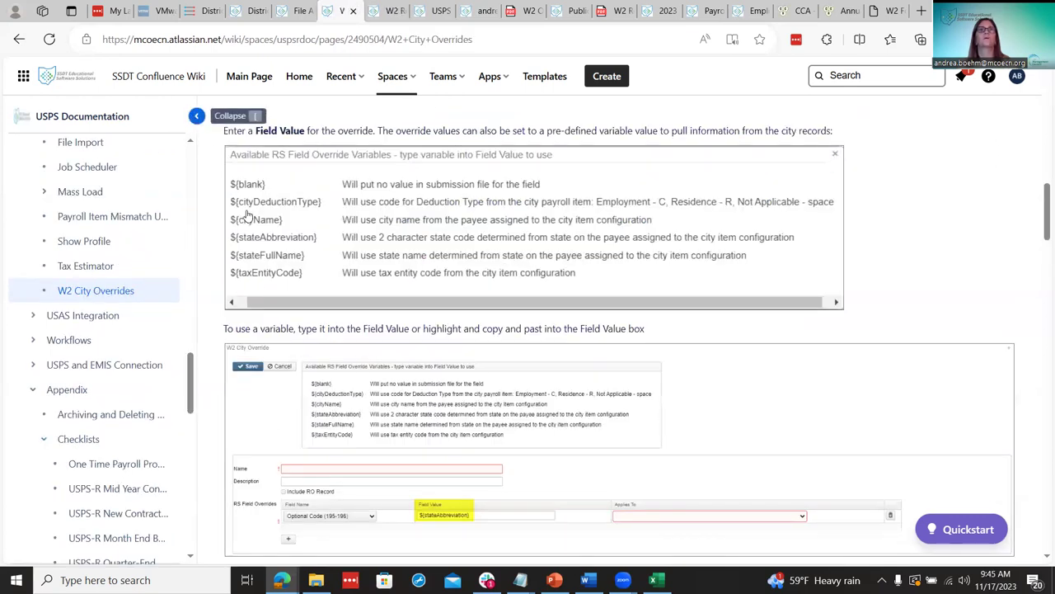
pyautogui.click(192, 115)
pyautogui.scroll(-3, 549, 357)
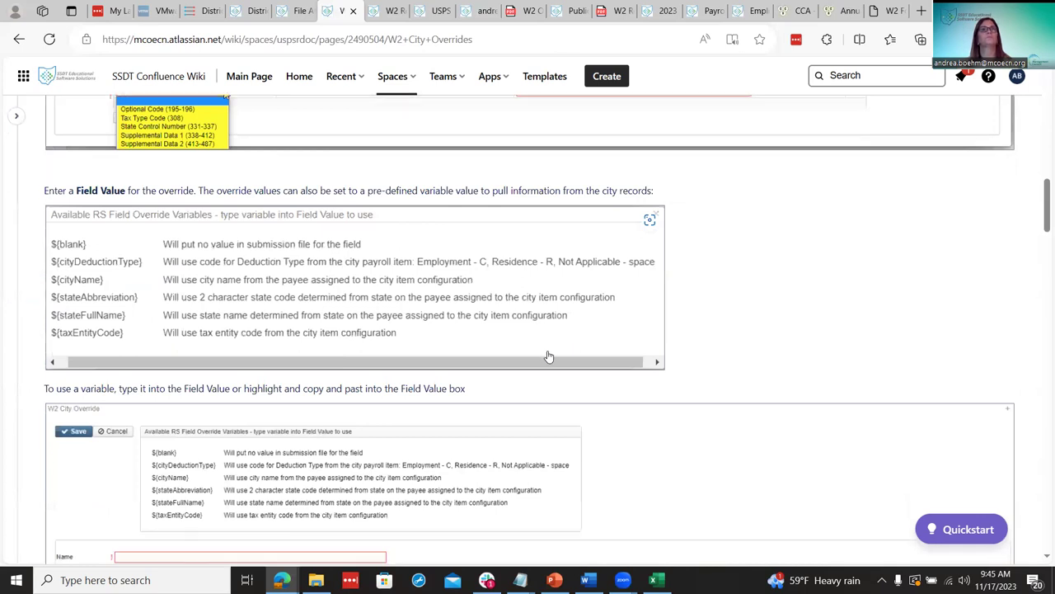
pyautogui.scroll(-5, 549, 357)
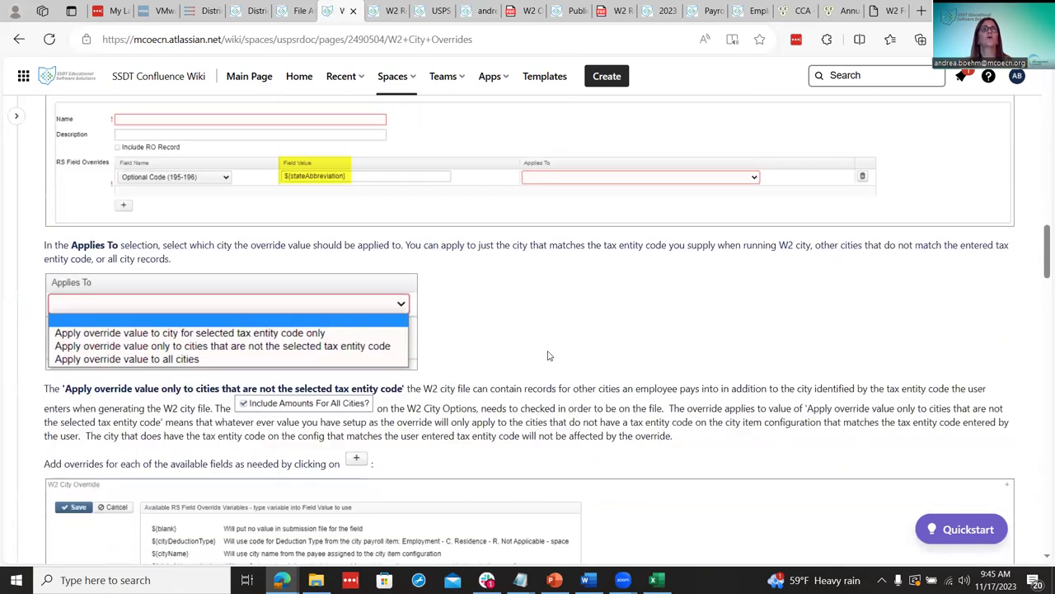
pyautogui.scroll(-1, 507, 356)
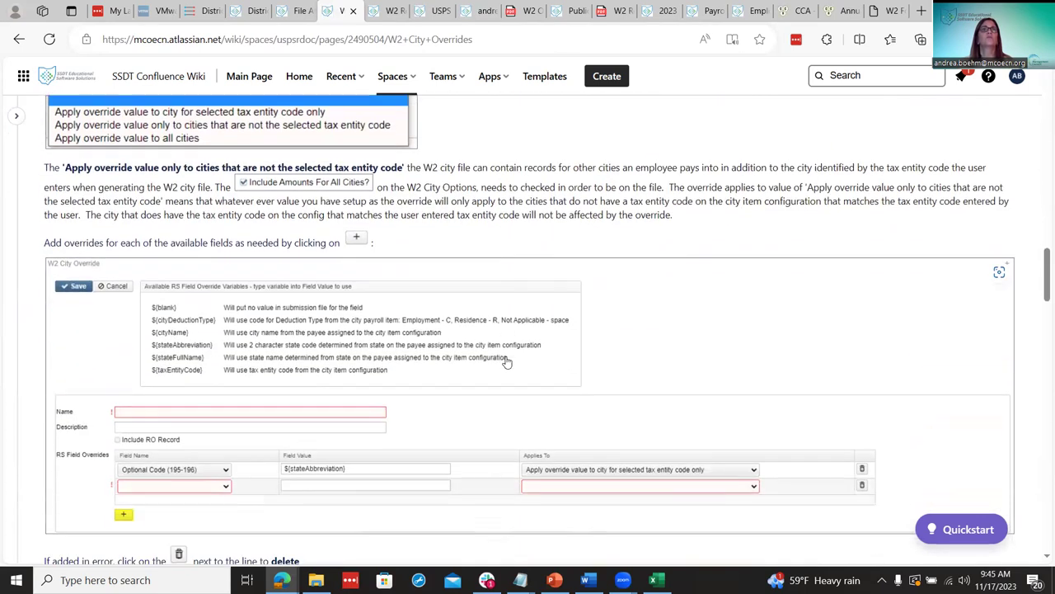
pyautogui.scroll(-1, 507, 363)
pyautogui.scroll(-5, 507, 363)
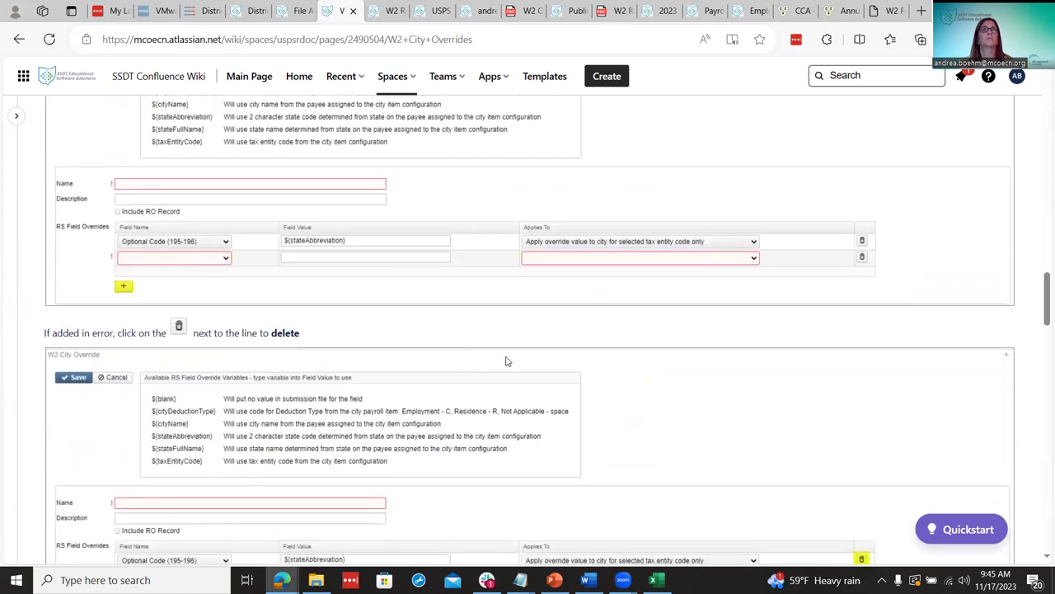
# Find the Examples of Field Name file changes and study the Optional Code (195-196) and Tax Type Code (308) samples.
pyautogui.scroll(1, 507, 363)
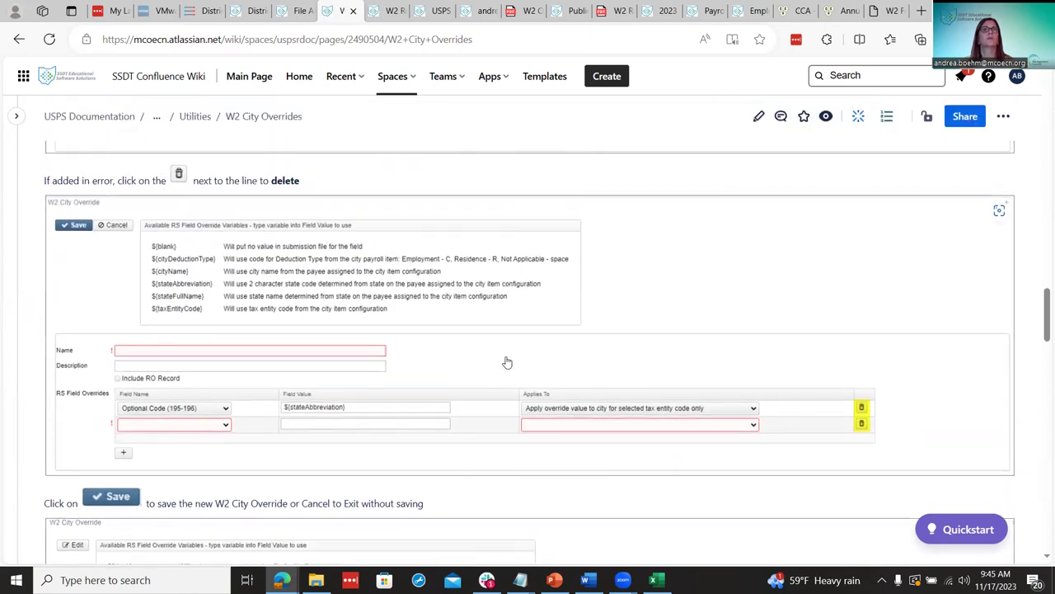
pyautogui.scroll(-8, 508, 363)
pyautogui.scroll(-8, 506, 355)
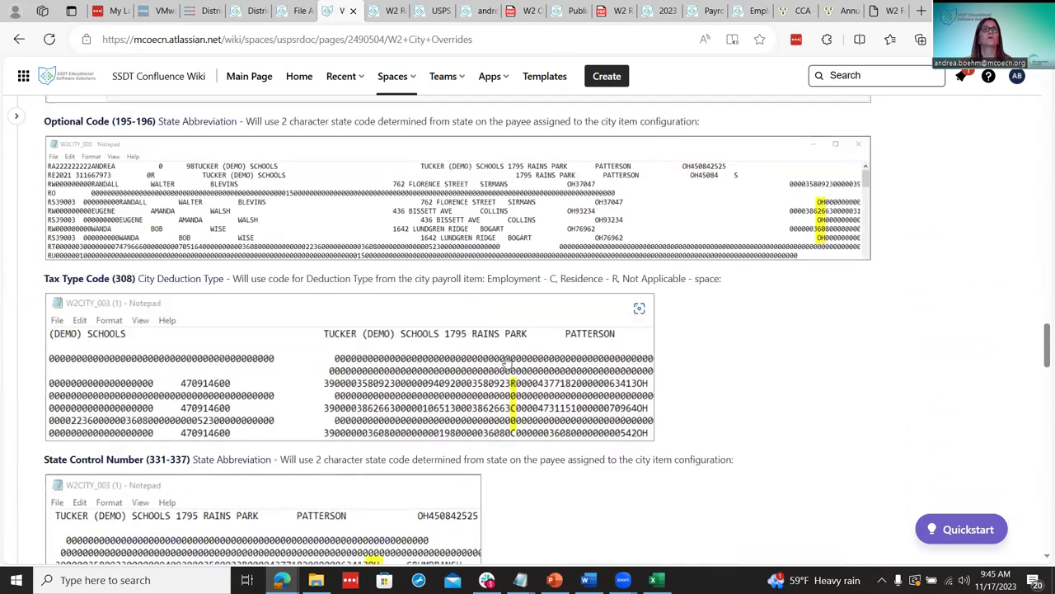
pyautogui.scroll(6, 507, 361)
pyautogui.scroll(5, 507, 360)
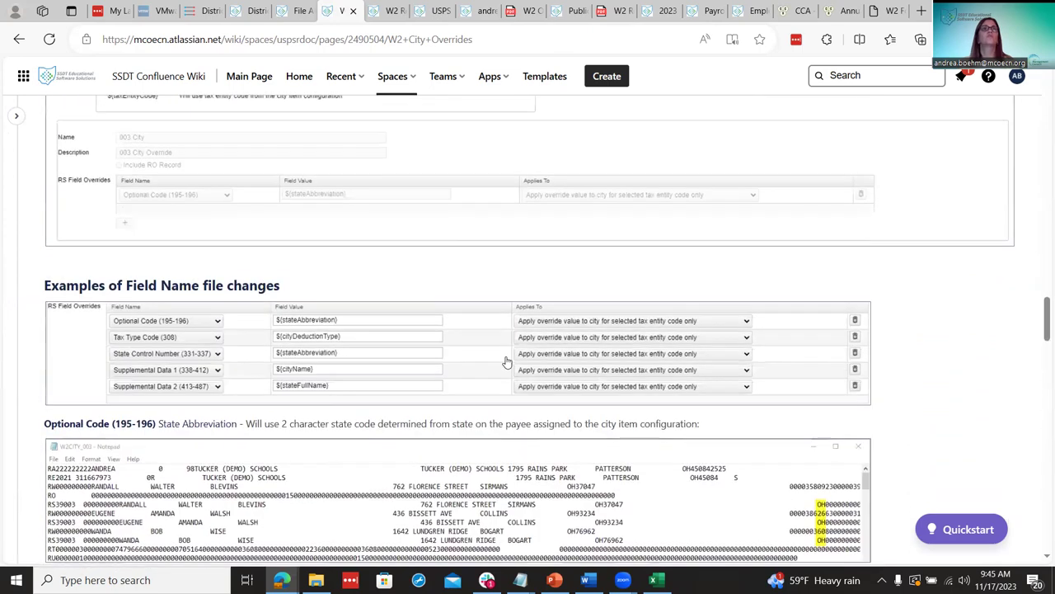
pyautogui.scroll(-4, 507, 363)
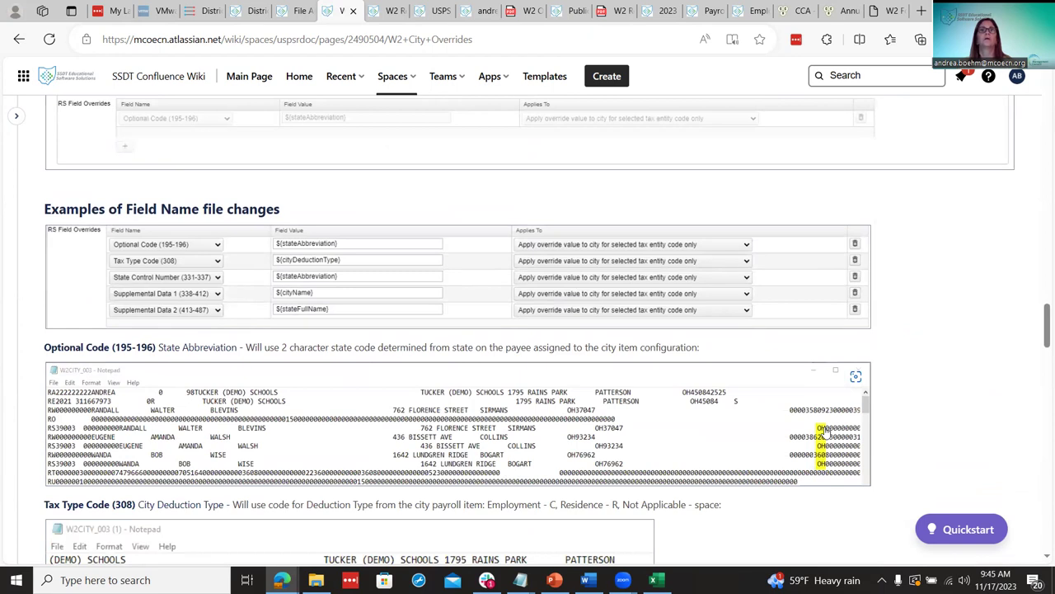
pyautogui.scroll(-1, 824, 430)
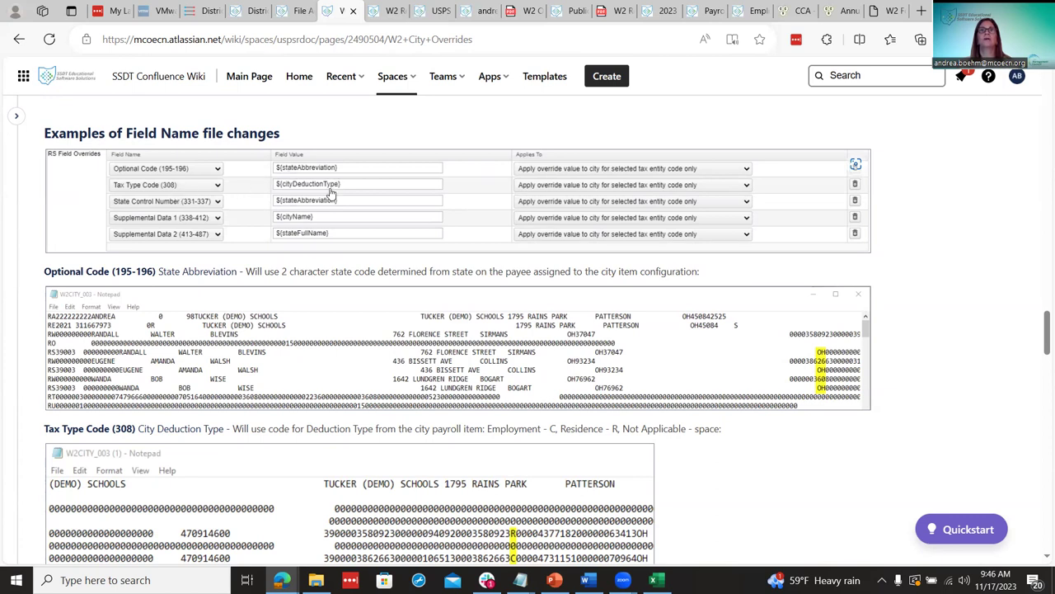
pyautogui.scroll(-2, 412, 503)
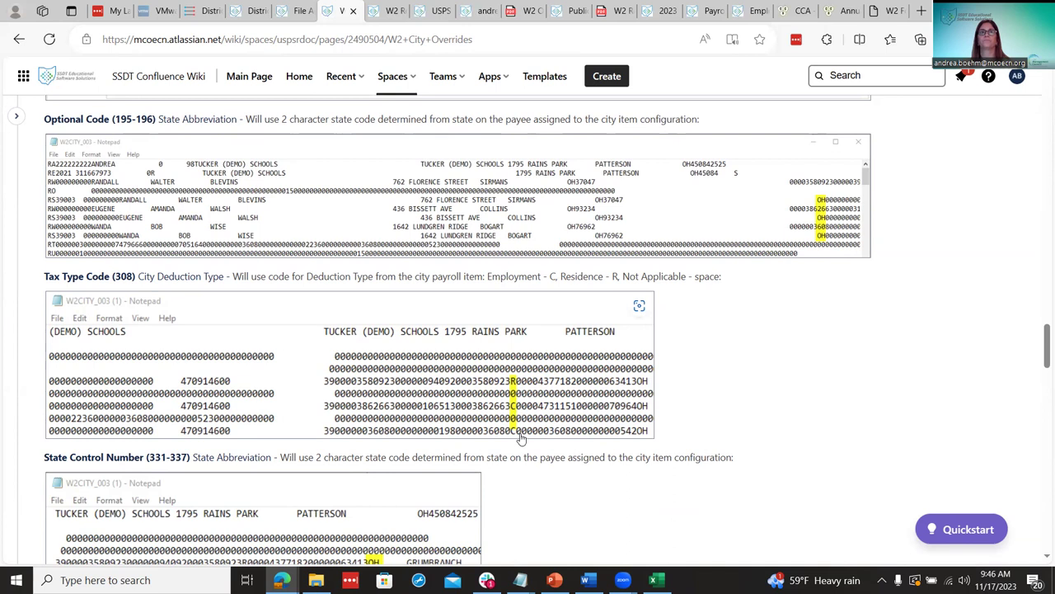
# Review the State Control Number, Supplemental Data 1 and Supplemental Data 2 samples, and the instruction for choosing the override in W2 City Options.
pyautogui.scroll(-1, 521, 439)
pyautogui.scroll(-2, 521, 441)
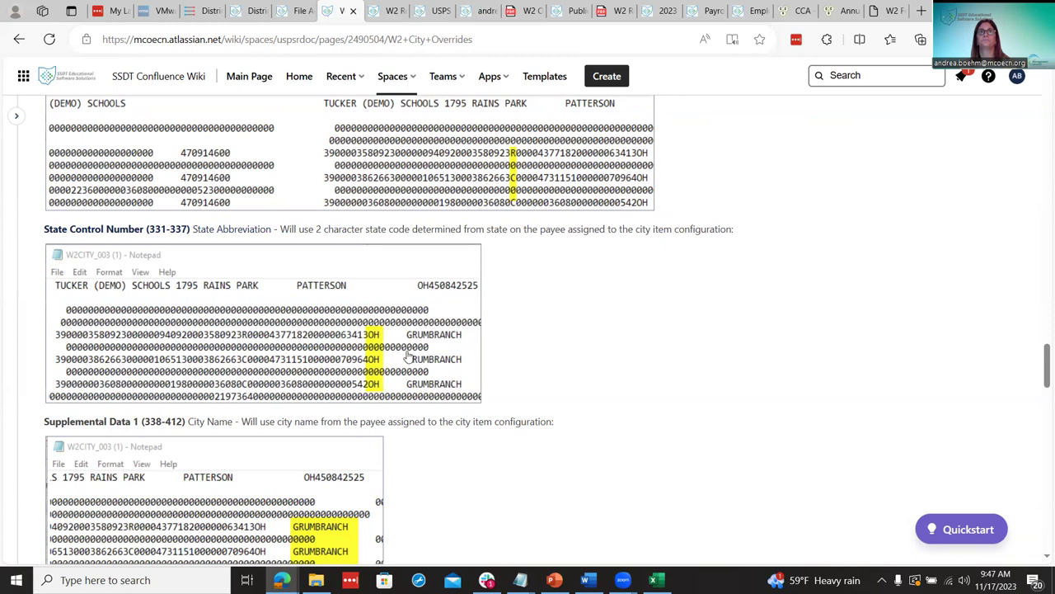
pyautogui.scroll(-1, 376, 366)
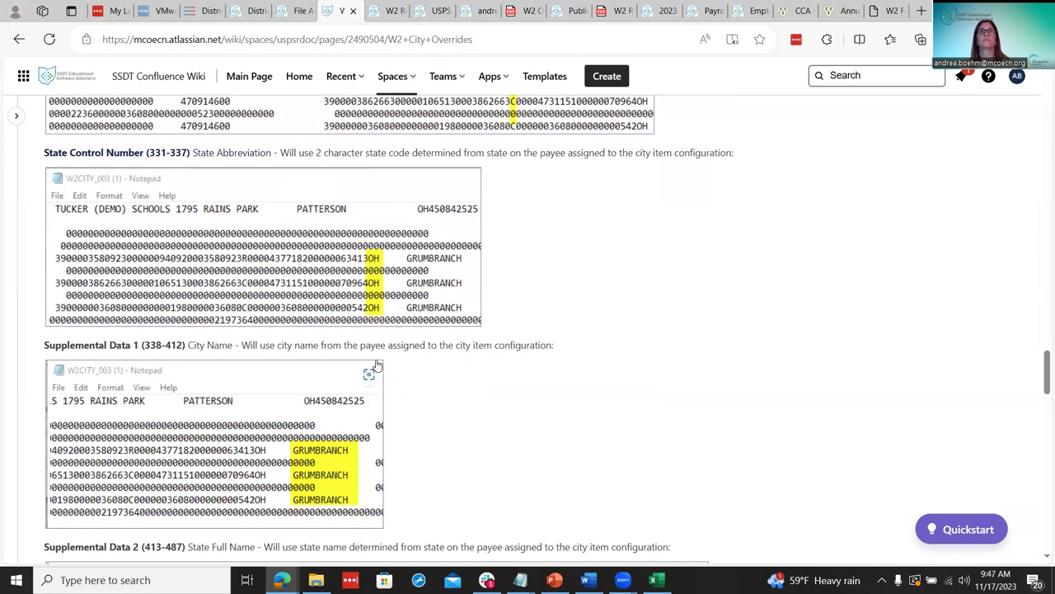
pyautogui.scroll(-1, 129, 387)
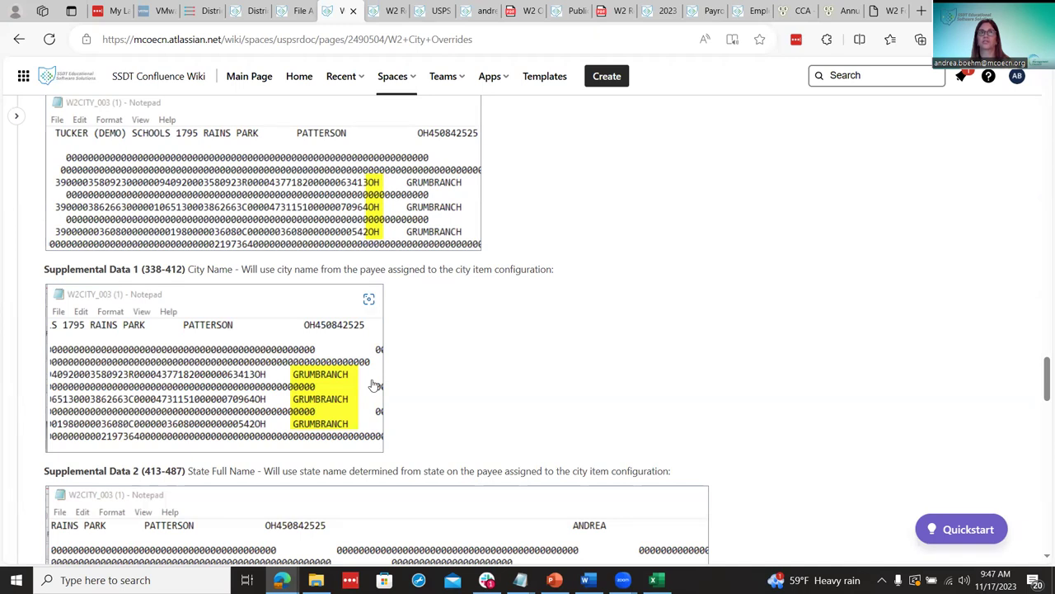
pyautogui.scroll(-1, 356, 400)
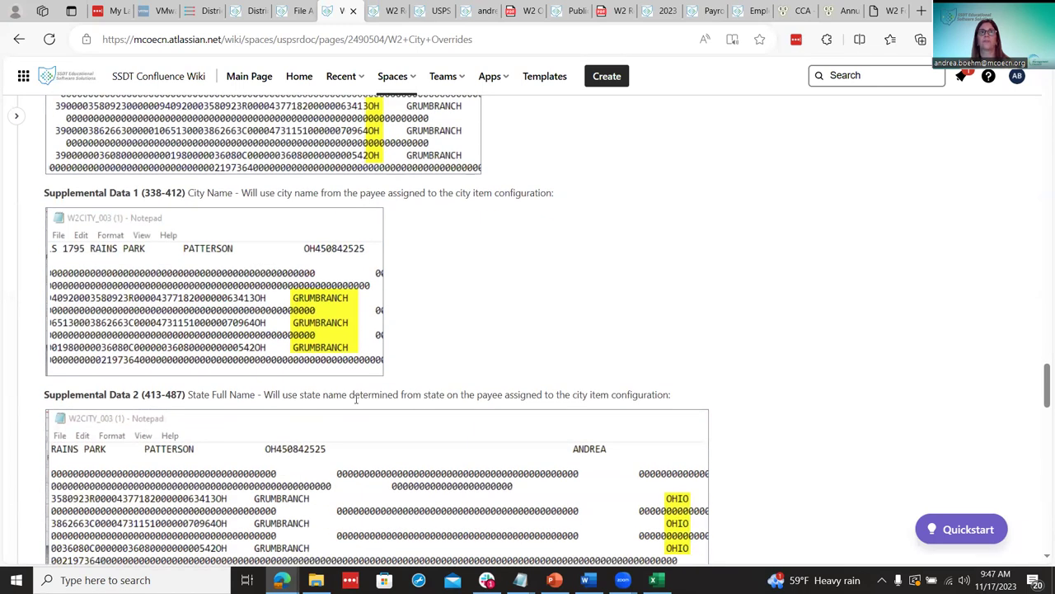
pyautogui.scroll(-1, 356, 401)
pyautogui.scroll(-1, 356, 401)
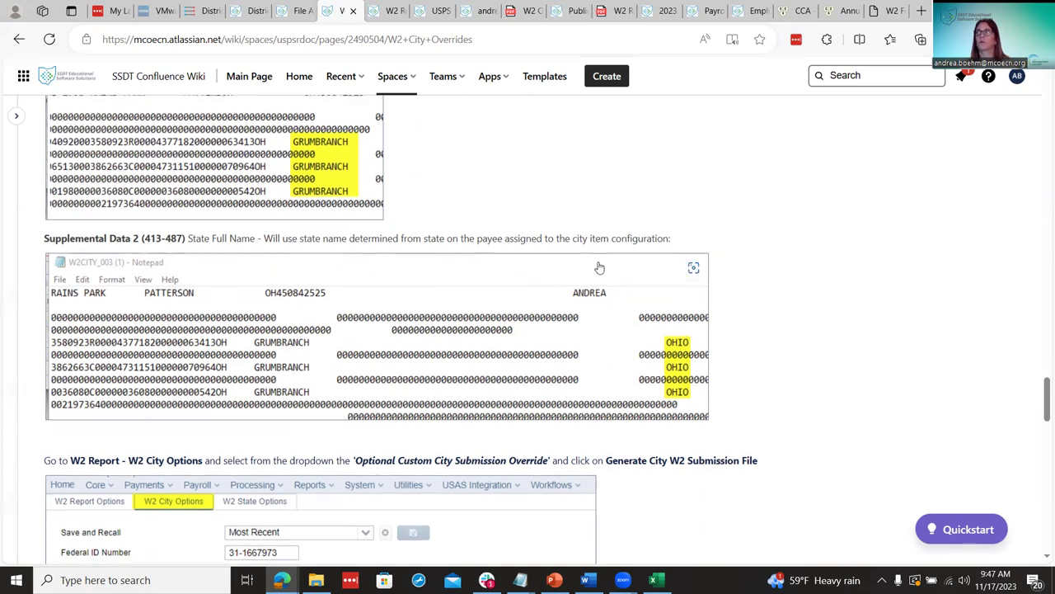
pyautogui.scroll(-1, 598, 264)
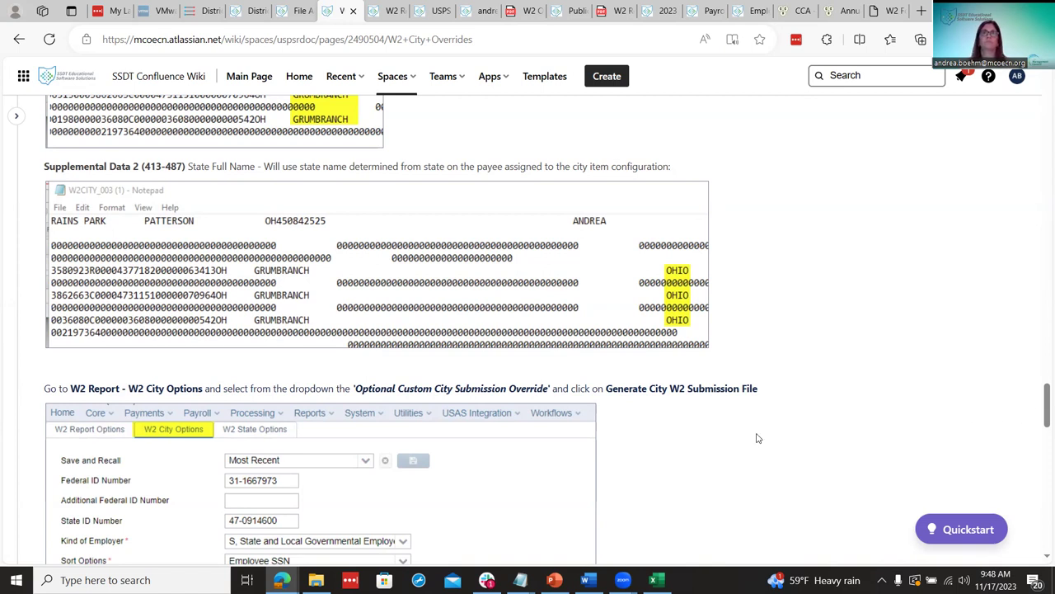
pyautogui.scroll(-1, 752, 440)
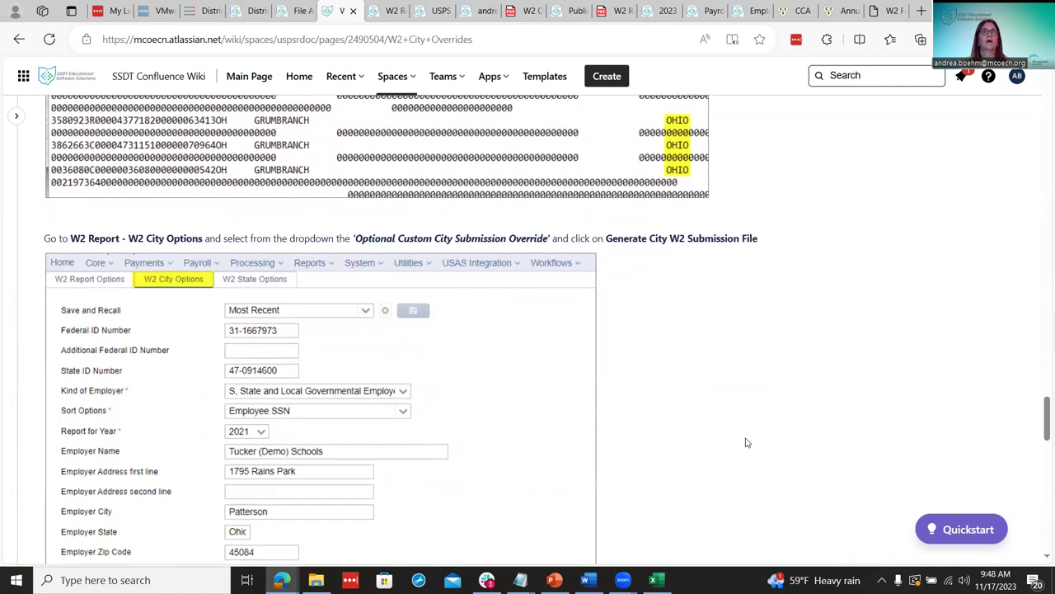
# Show the Applies To choices in the override form and compare them with the documentation's explanation of cities outside the selected tax entity code.
pyautogui.scroll(15, 746, 443)
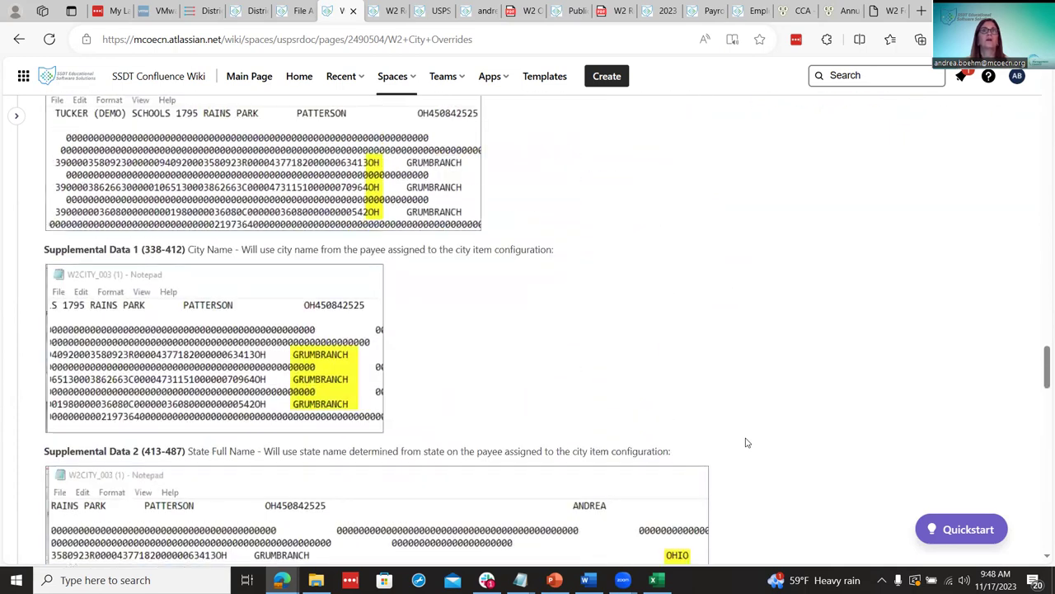
pyautogui.scroll(3, 746, 443)
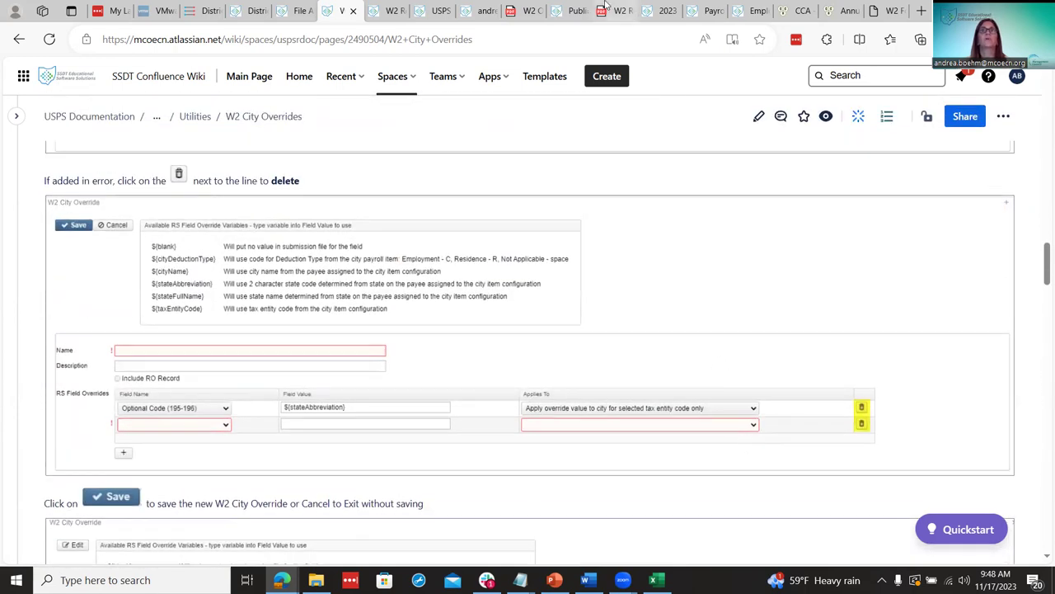
pyautogui.click(476, 8)
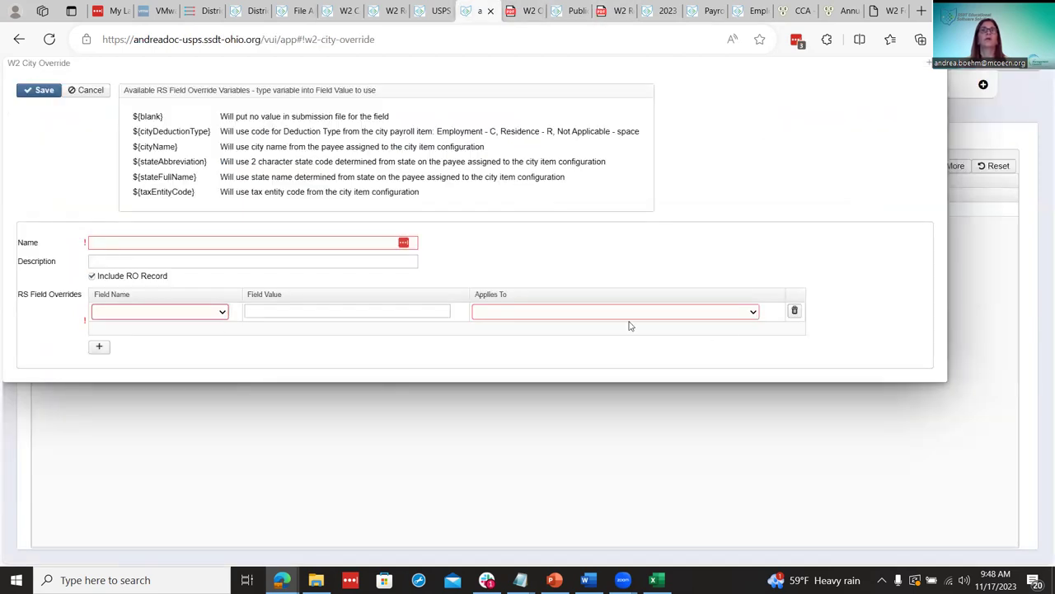
pyautogui.click(753, 313)
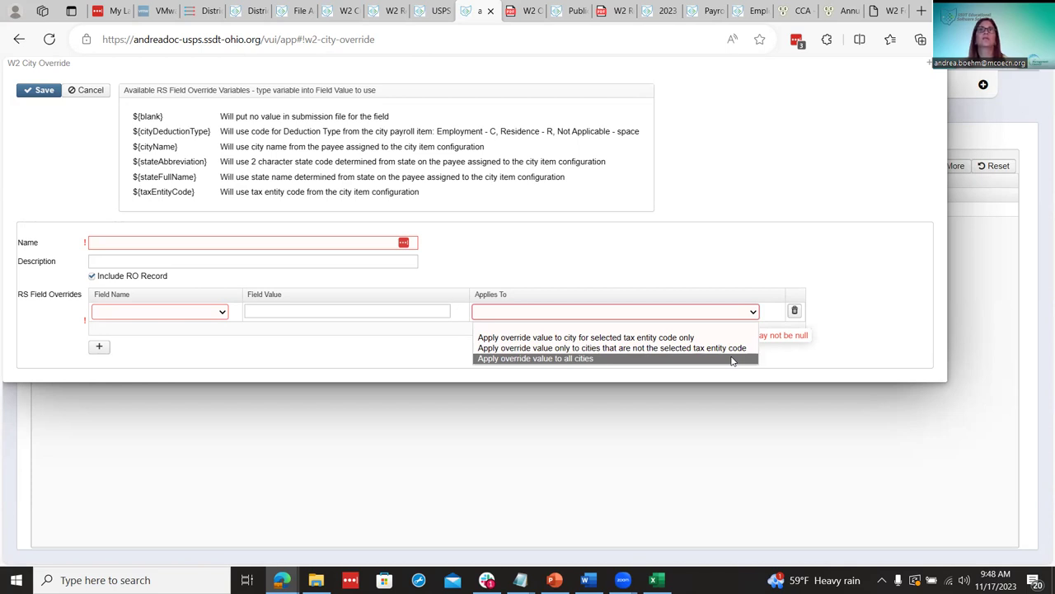
pyautogui.click(340, 11)
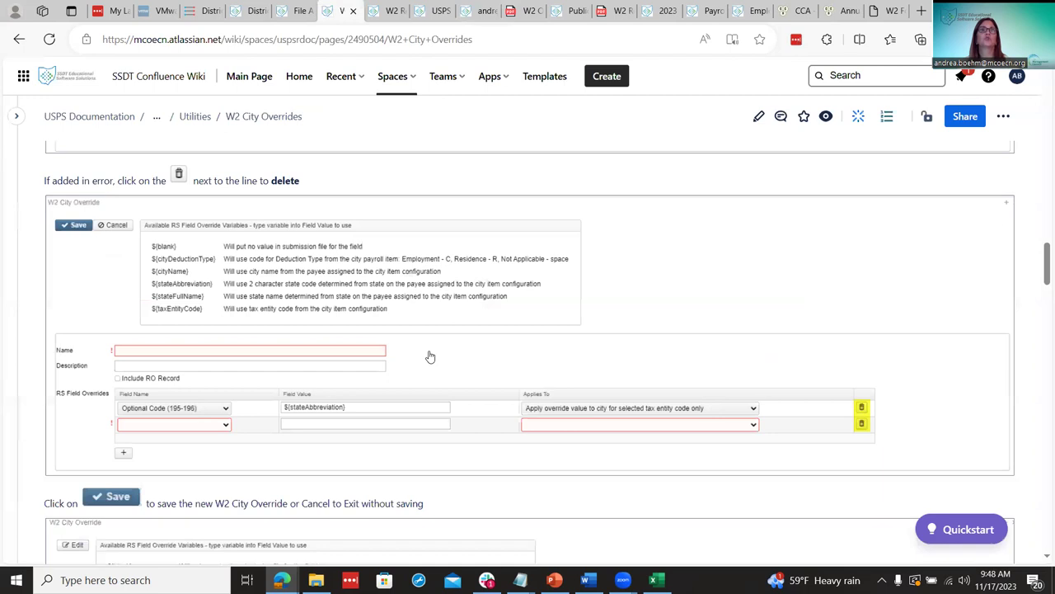
pyautogui.scroll(6, 416, 358)
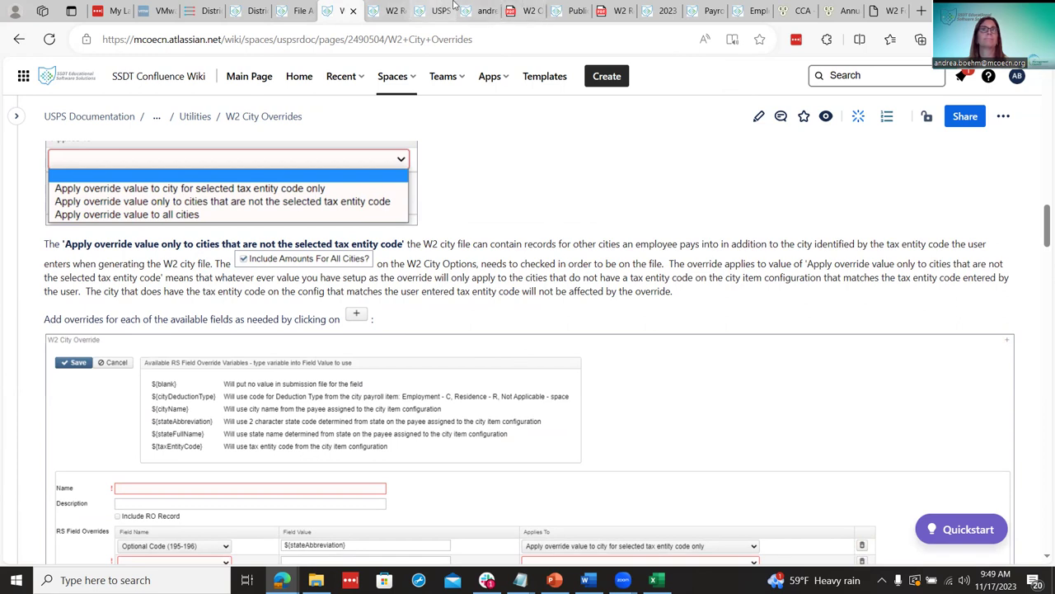
# Close the new W2 City Override form without saving and open the existing Gumbranch Cafe override for editing.
pyautogui.click(482, 10)
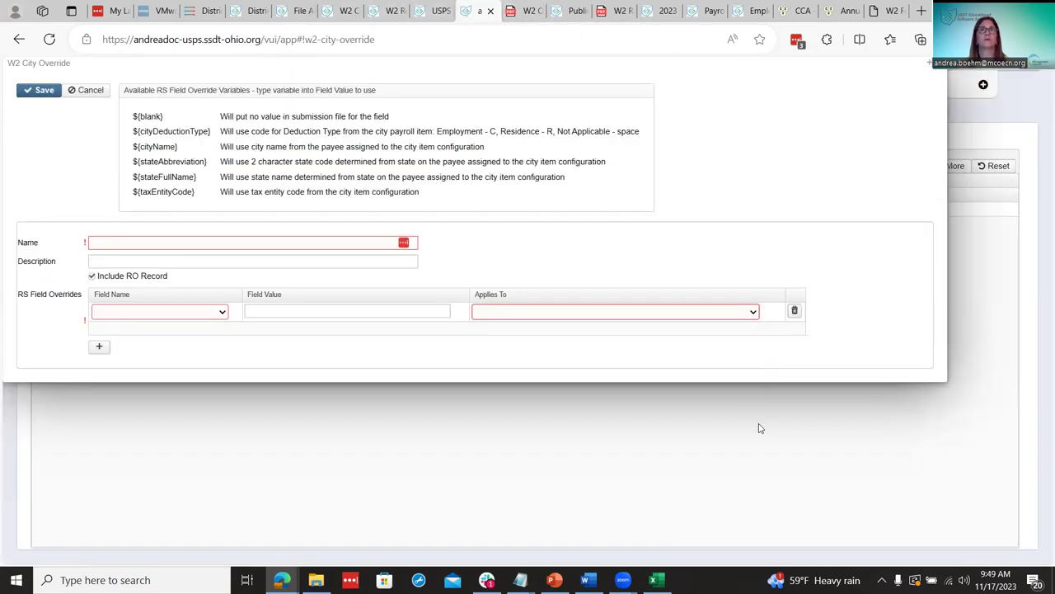
pyautogui.click(941, 70)
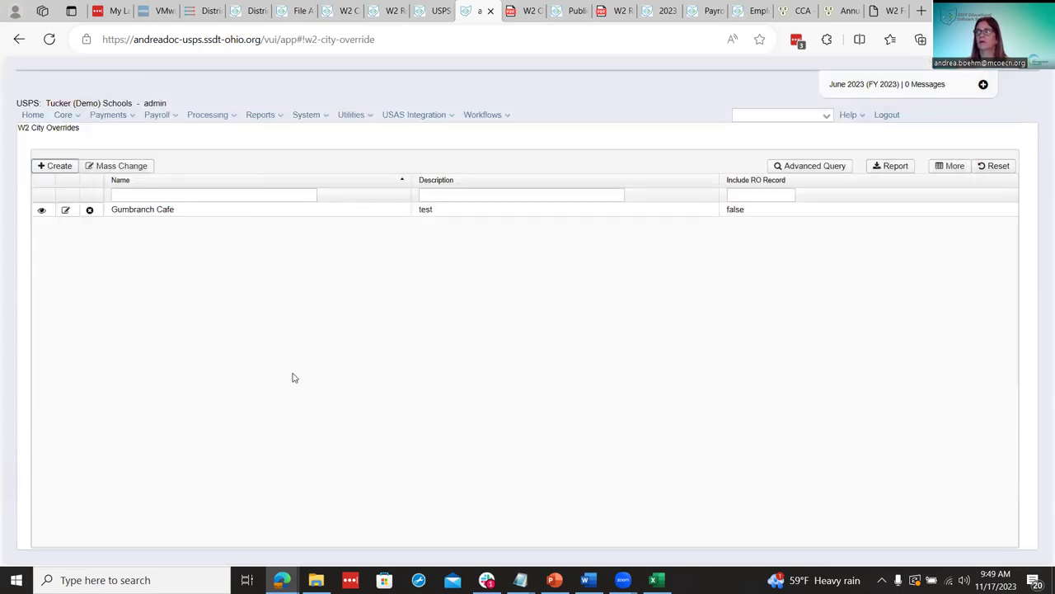
pyautogui.click(67, 210)
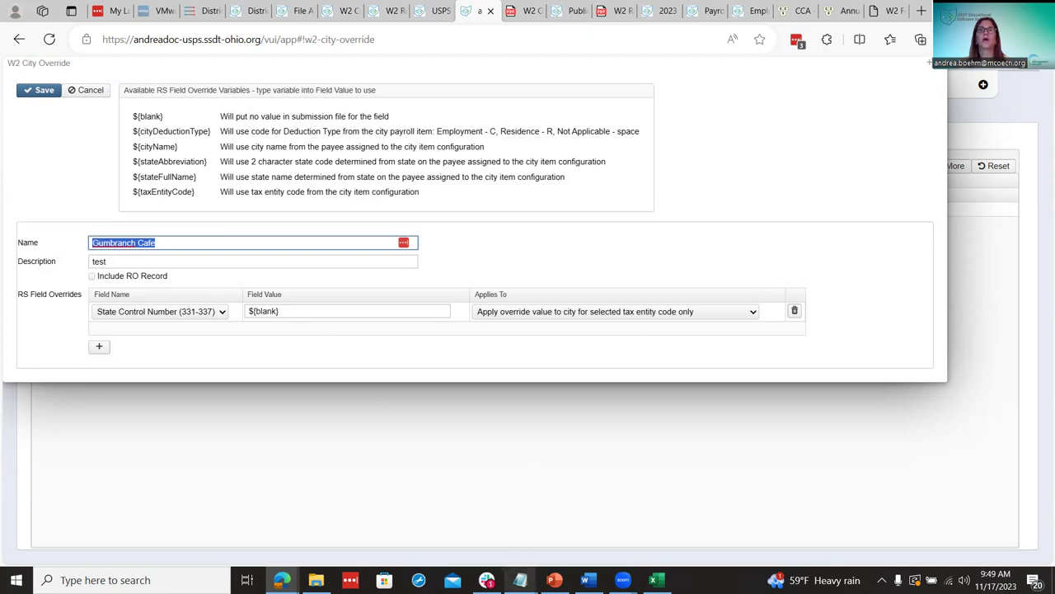
# Switch to the W2CITY submission file in Notepad, examine its state control number data, and return to the override form in the browser.
pyautogui.moveTo(520, 580)
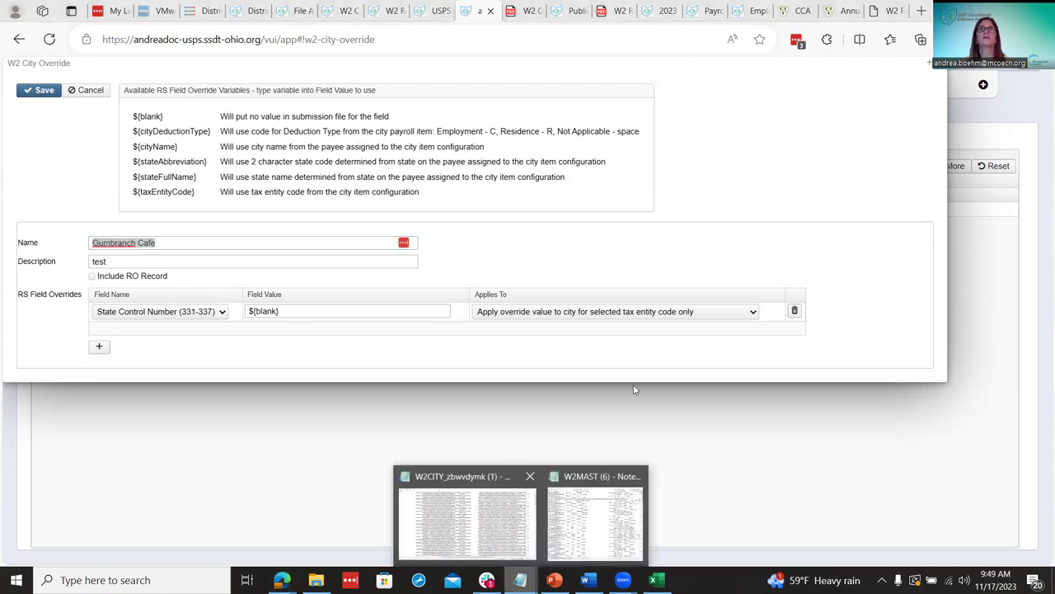
pyautogui.click(474, 530)
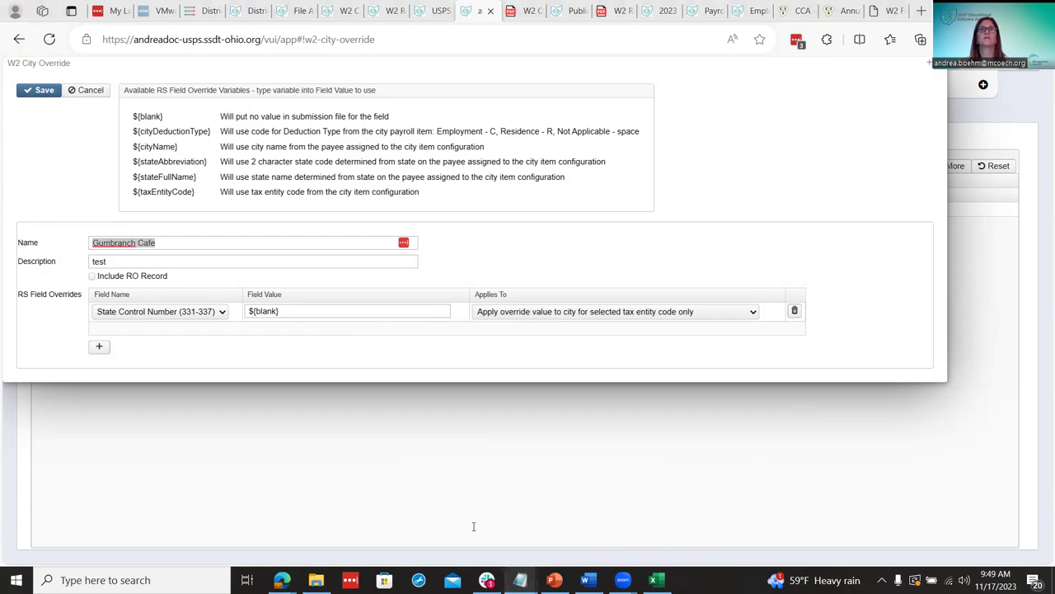
pyautogui.scroll(2, 745, 433)
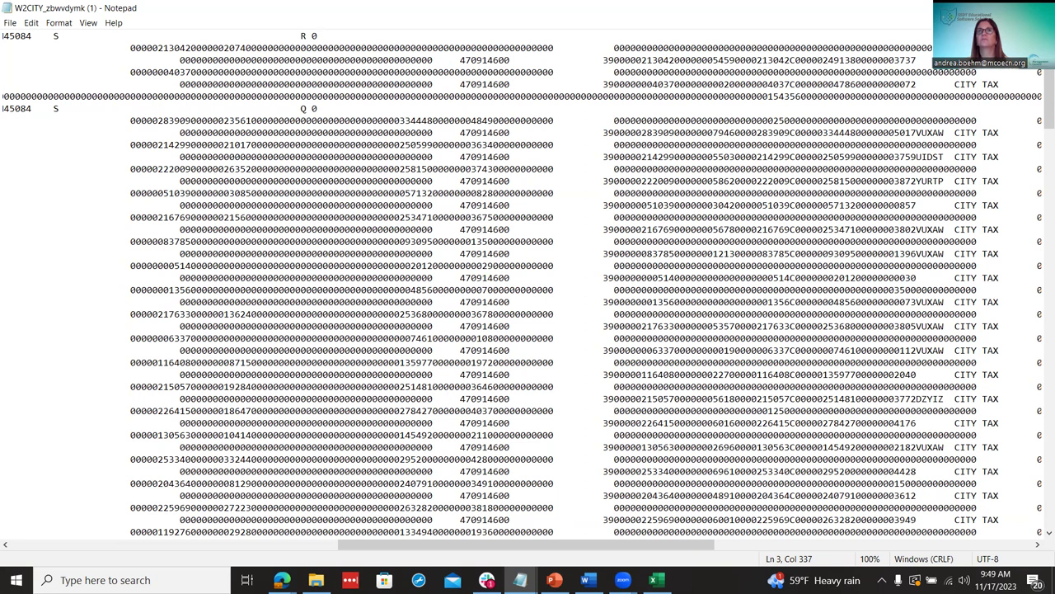
pyautogui.click(282, 580)
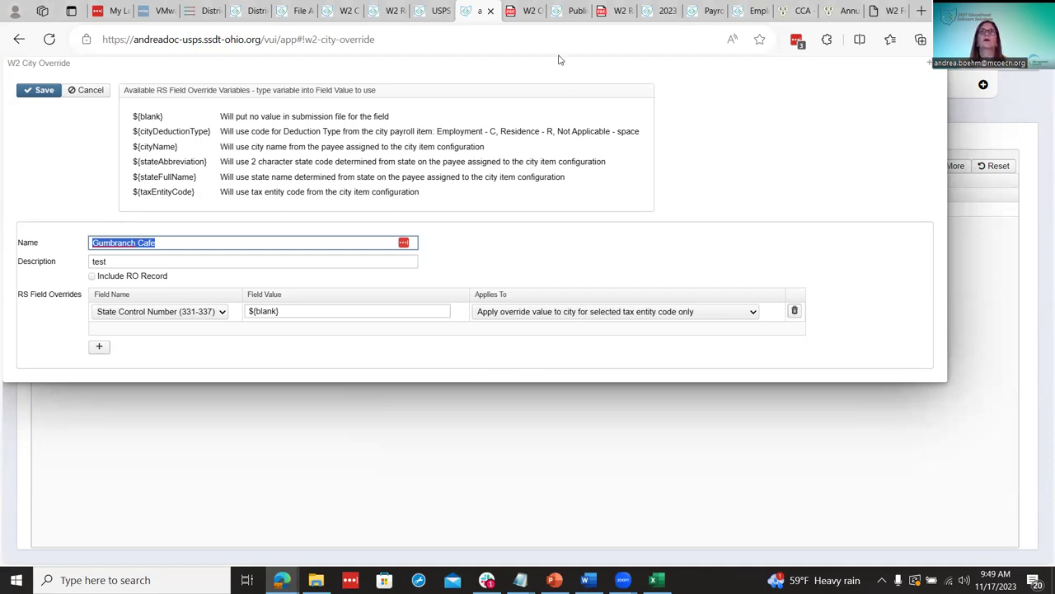
# Review the W2 City Overrides documentation on submission file samples, Applies To choices, field value variables and the five available RS field names.
pyautogui.click(344, 10)
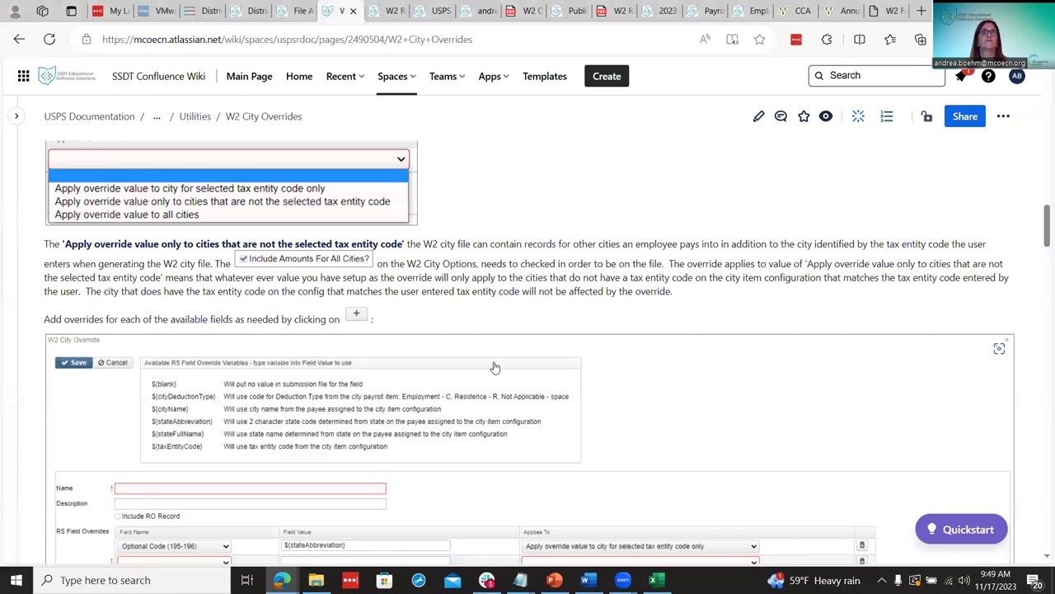
pyautogui.scroll(-12, 494, 367)
pyautogui.scroll(-8, 495, 367)
pyautogui.scroll(-8, 494, 367)
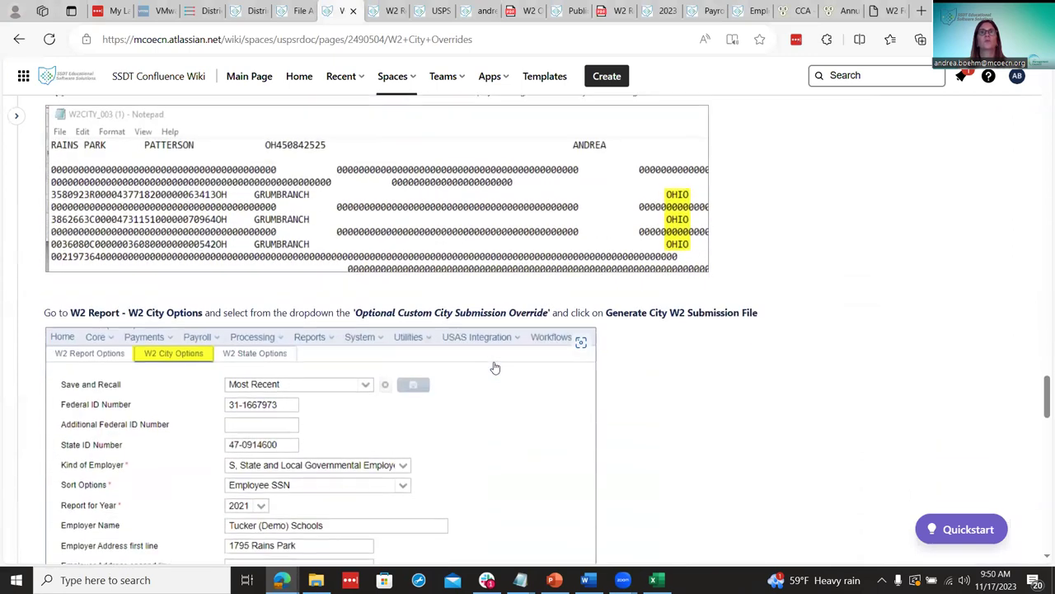
pyautogui.scroll(1, 660, 212)
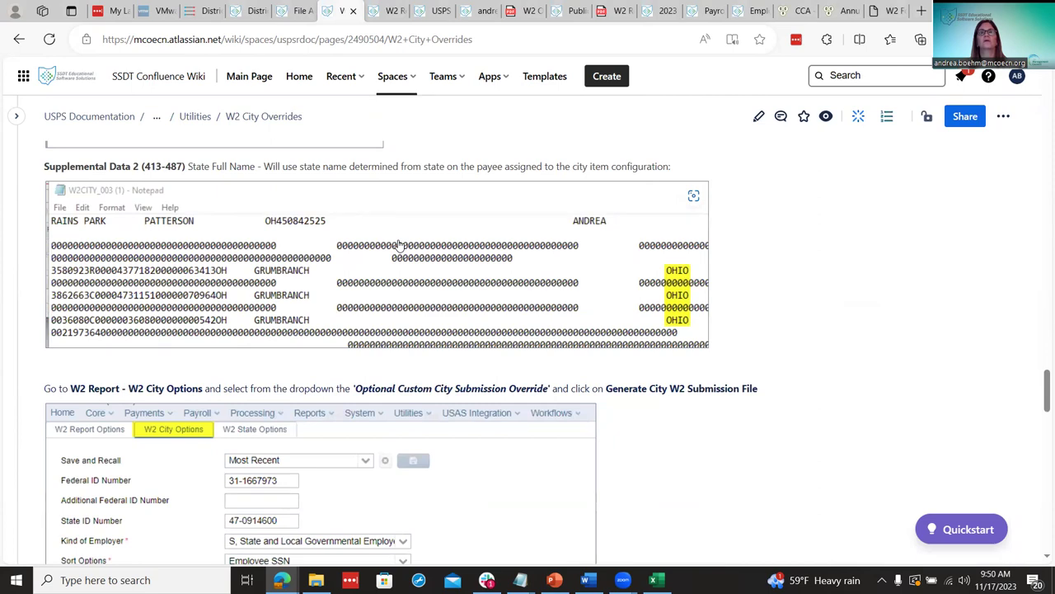
pyautogui.scroll(15, 399, 245)
pyautogui.scroll(10, 399, 245)
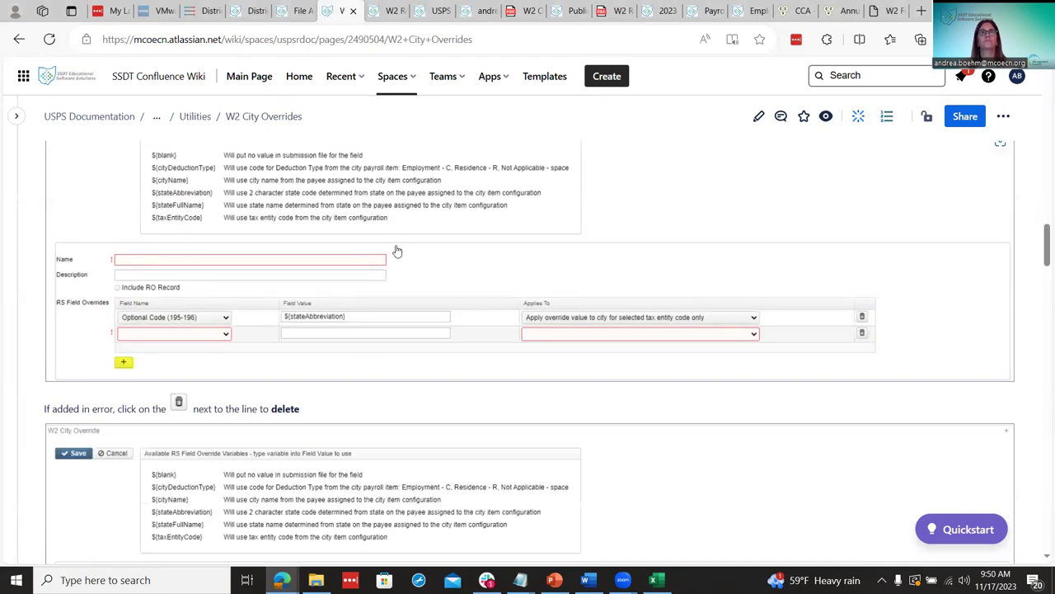
pyautogui.scroll(5, 396, 250)
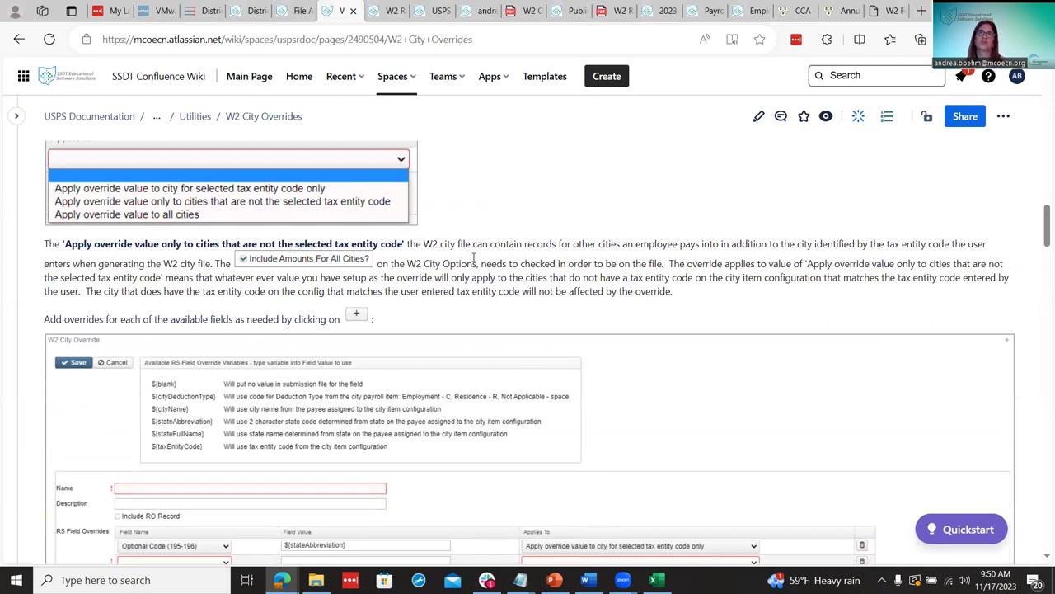
pyautogui.scroll(10, 548, 306)
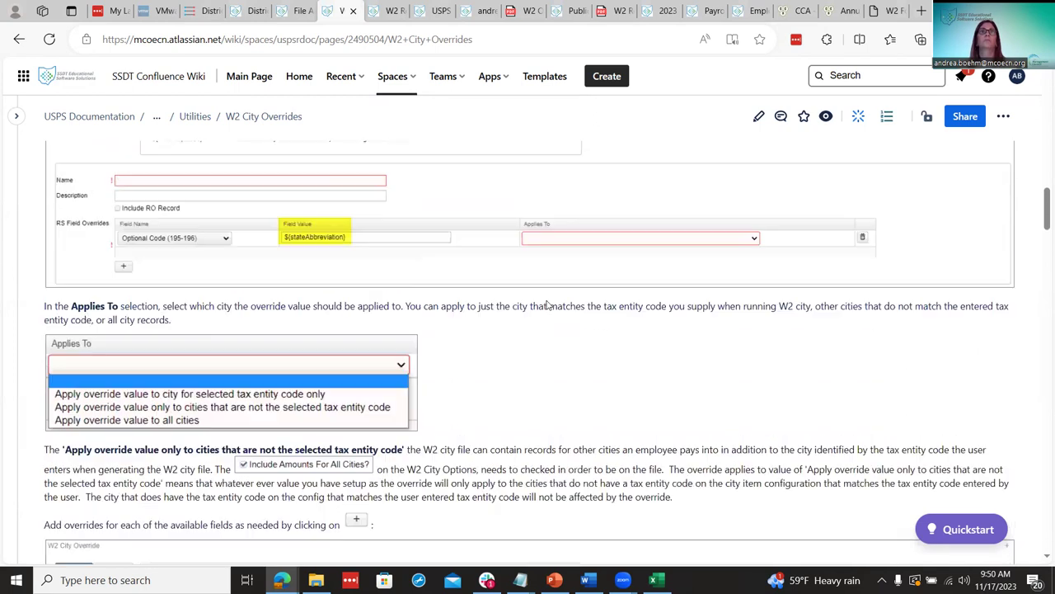
pyautogui.scroll(3, 548, 306)
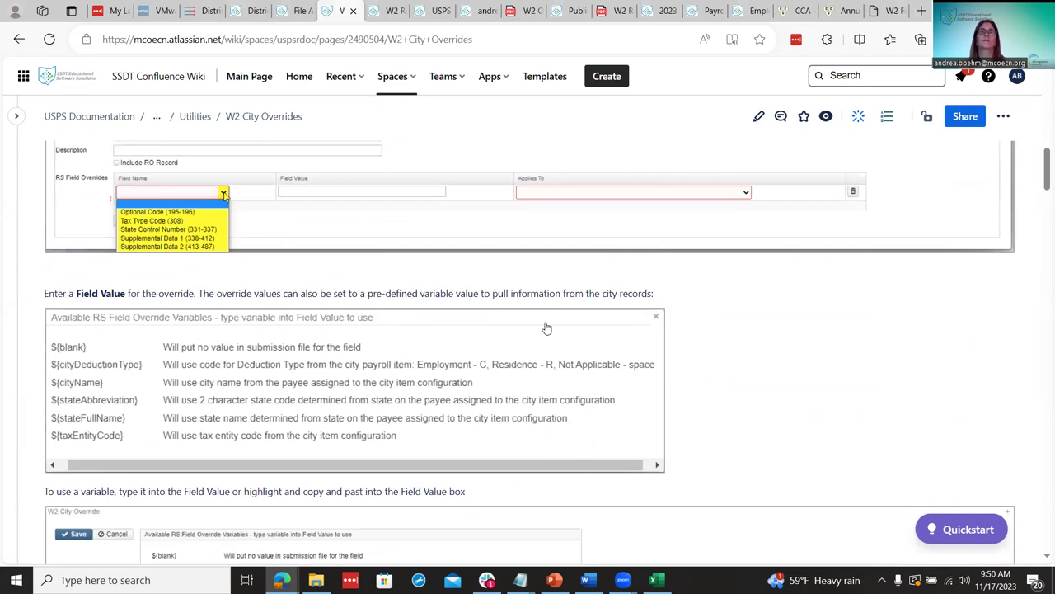
pyautogui.scroll(3, 540, 327)
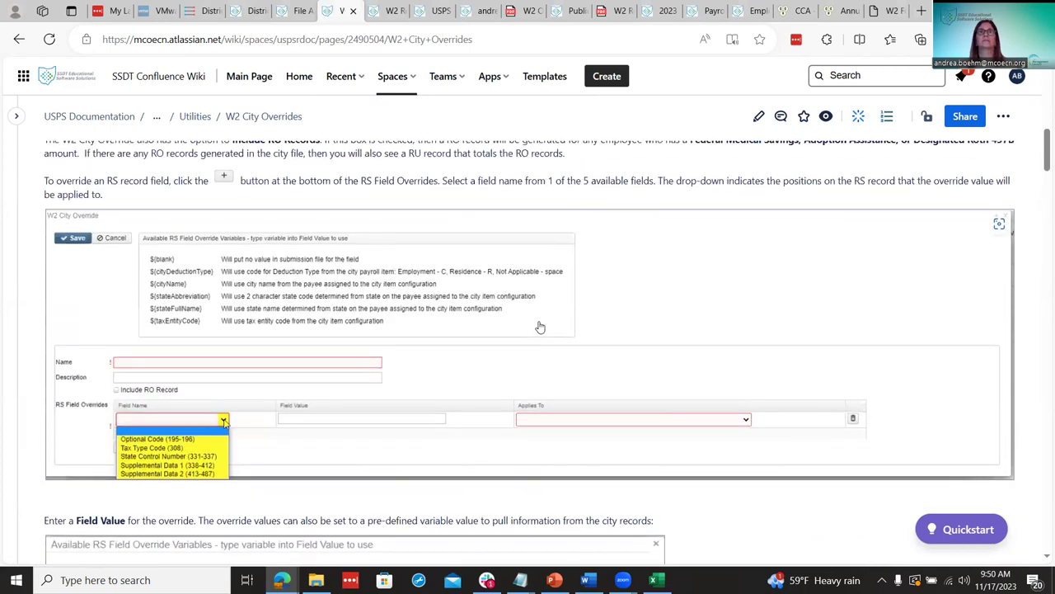
# Return to the Gumbranch Cafe override in USPS and close its form without saving.
pyautogui.click(475, 11)
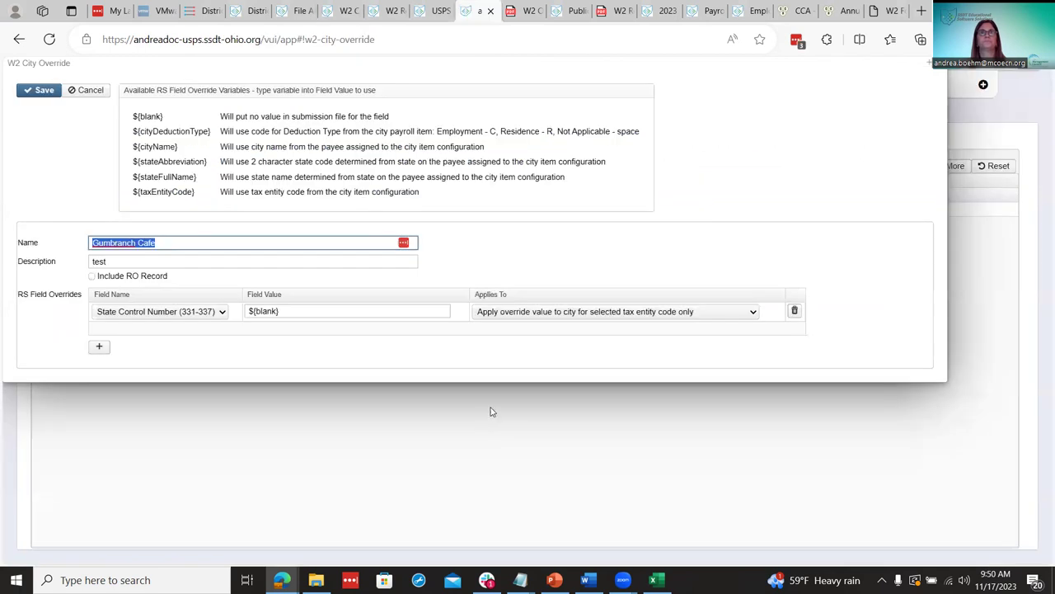
pyautogui.click(938, 71)
pyautogui.click(937, 71)
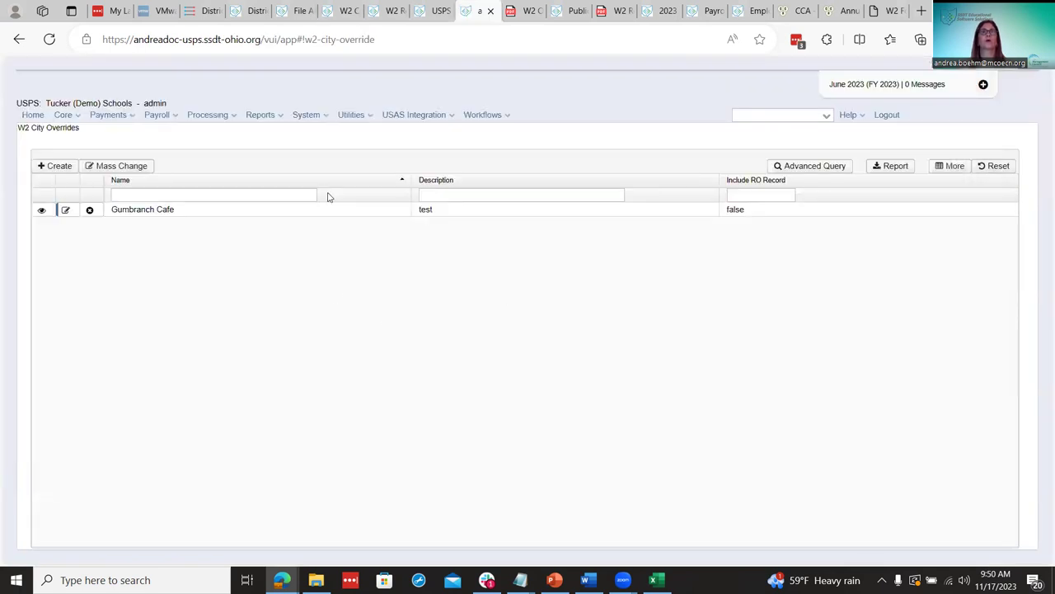
# Open the W2 City Options of the W2 Report and Submission report.
pyautogui.click(275, 120)
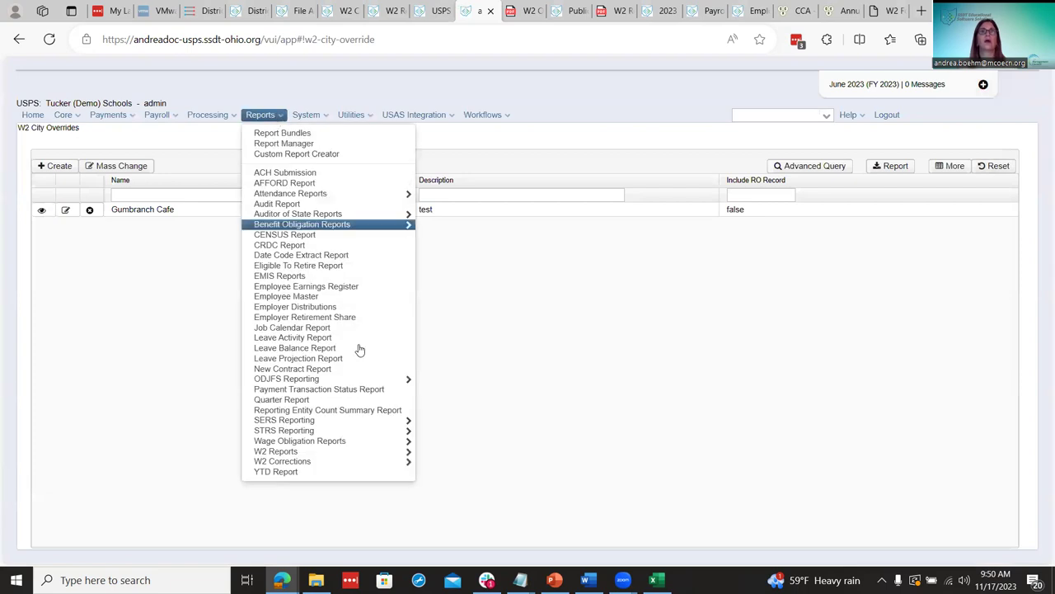
pyautogui.moveTo(409, 459)
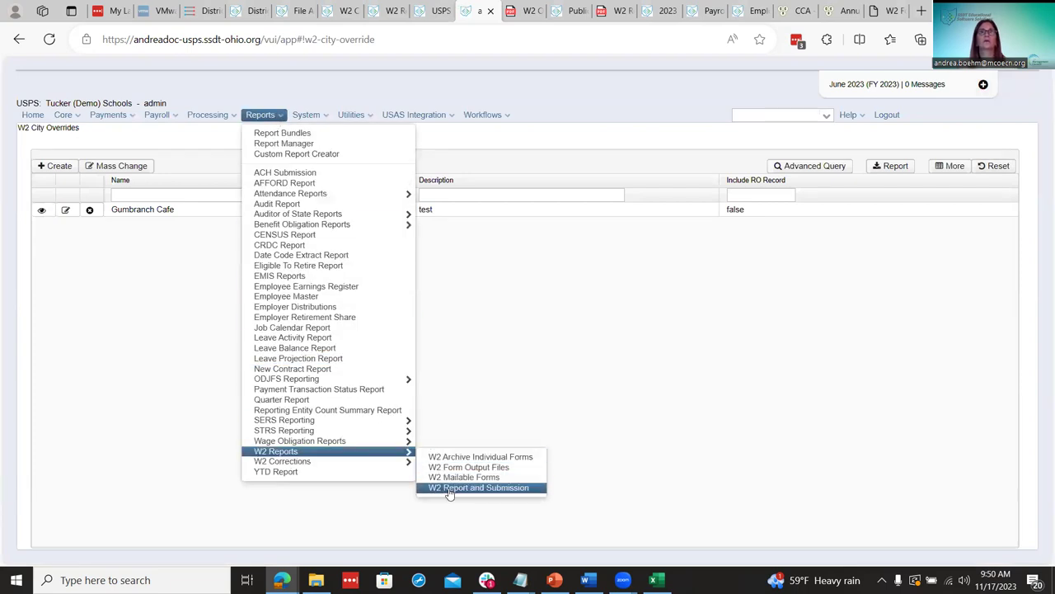
pyautogui.click(461, 487)
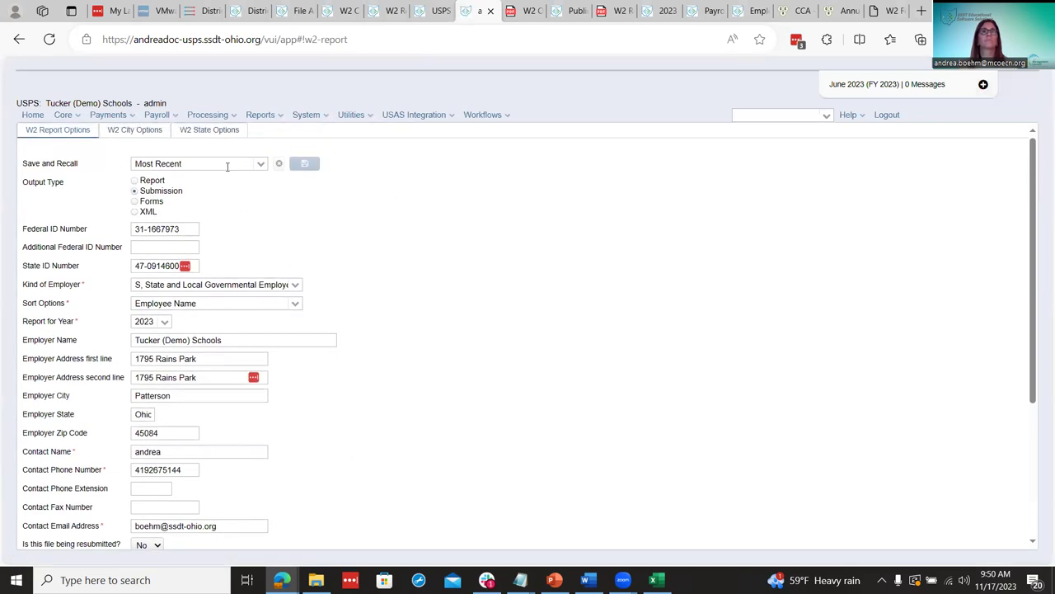
pyautogui.click(138, 129)
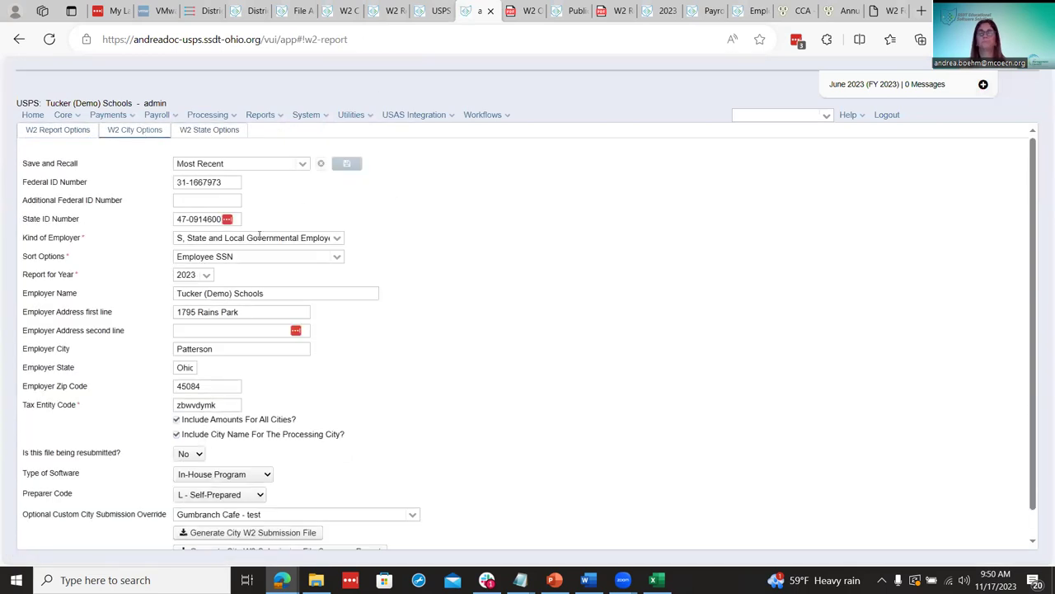
# Show the choices for the Optional Custom City Submission Override, keep Gumbranch Cafe - test, and check the tax entity code settings.
pyautogui.scroll(-2, 334, 355)
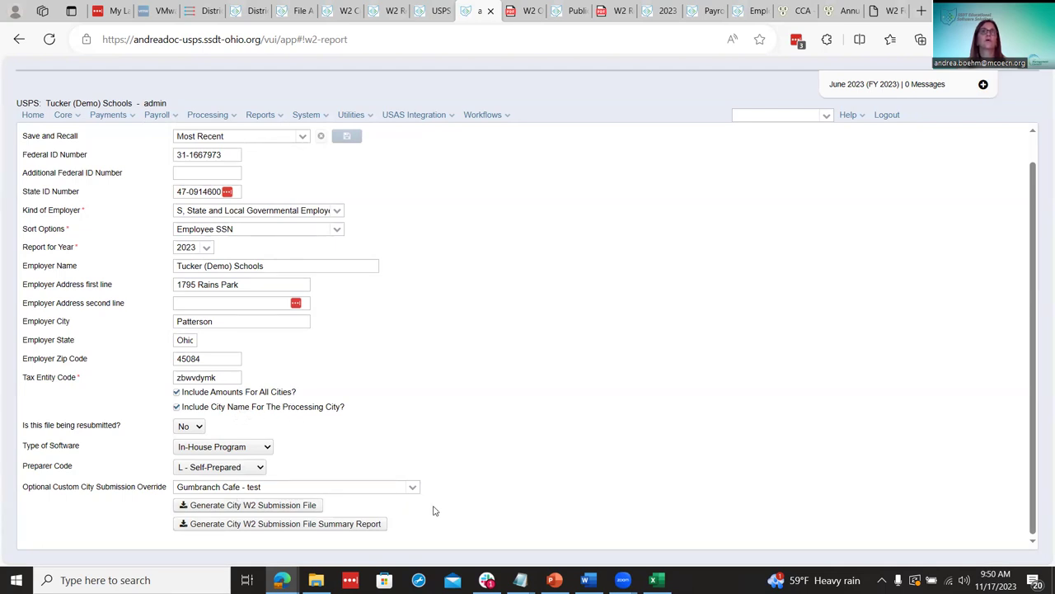
pyautogui.click(413, 487)
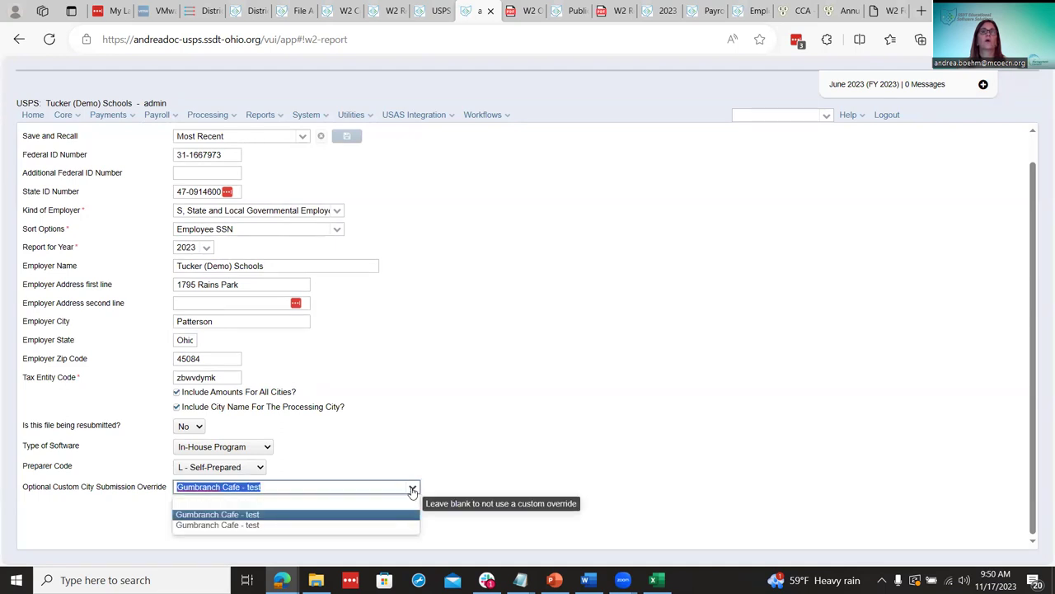
pyautogui.click(413, 489)
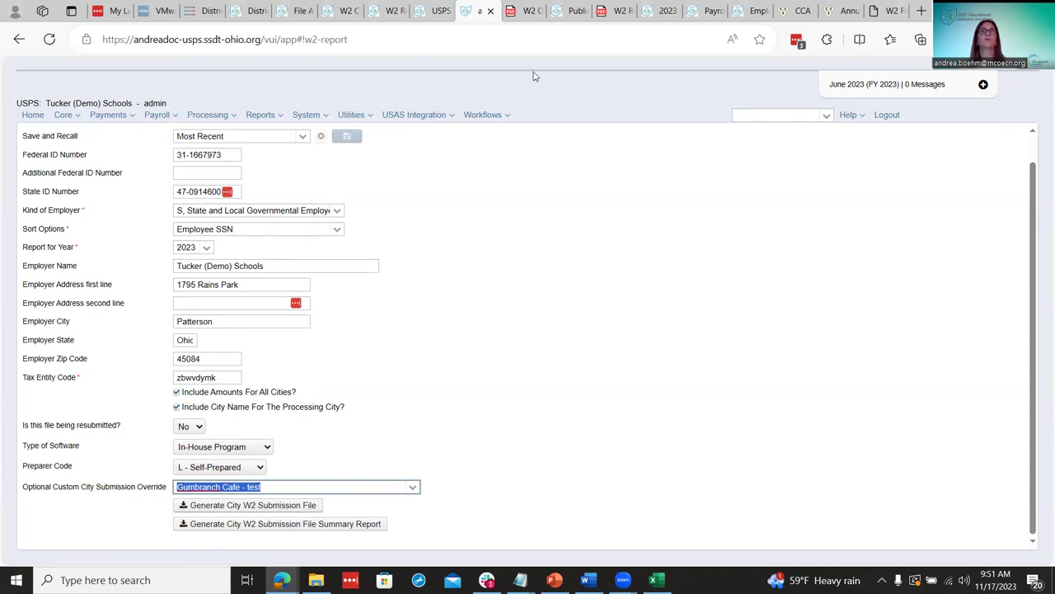
pyautogui.scroll(1, 499, 277)
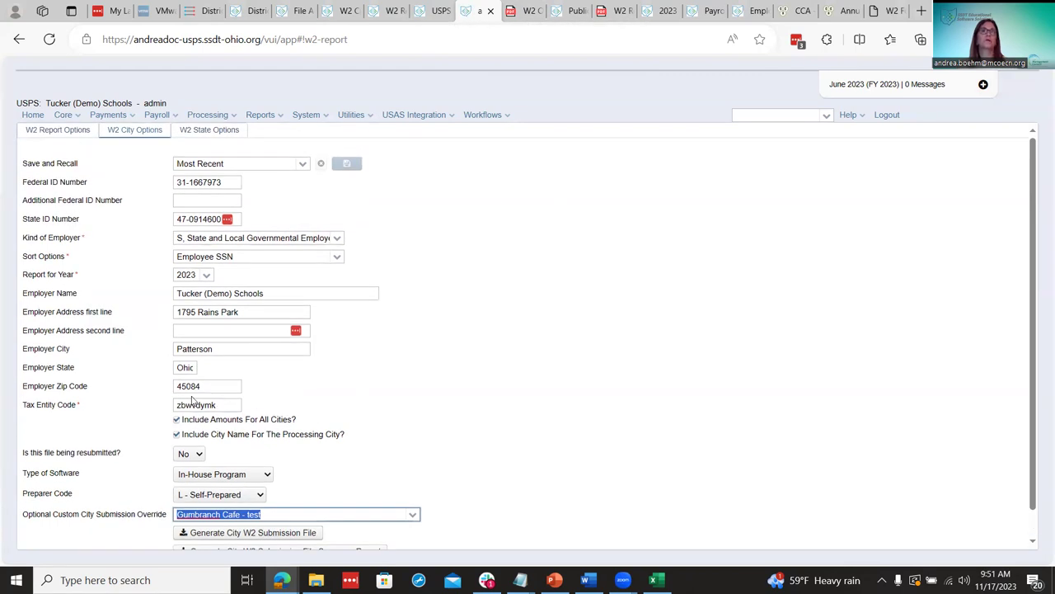
# Read the year-end closing checklist's instructions for generating, saving and archiving the W2CITY submission file.
pyautogui.click(427, 10)
pyautogui.scroll(-3, 607, 339)
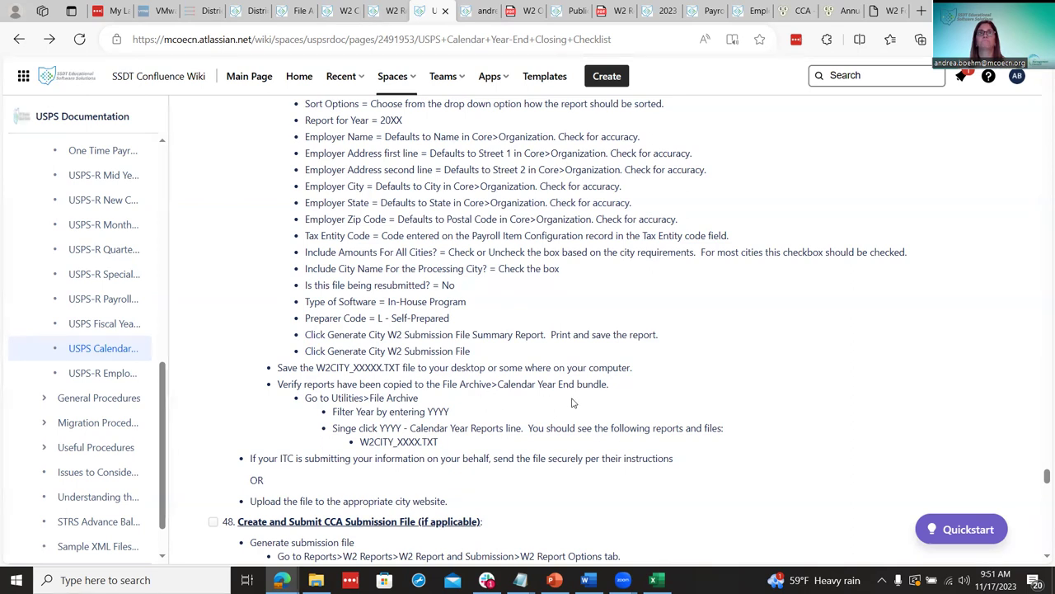
pyautogui.scroll(-2, 573, 403)
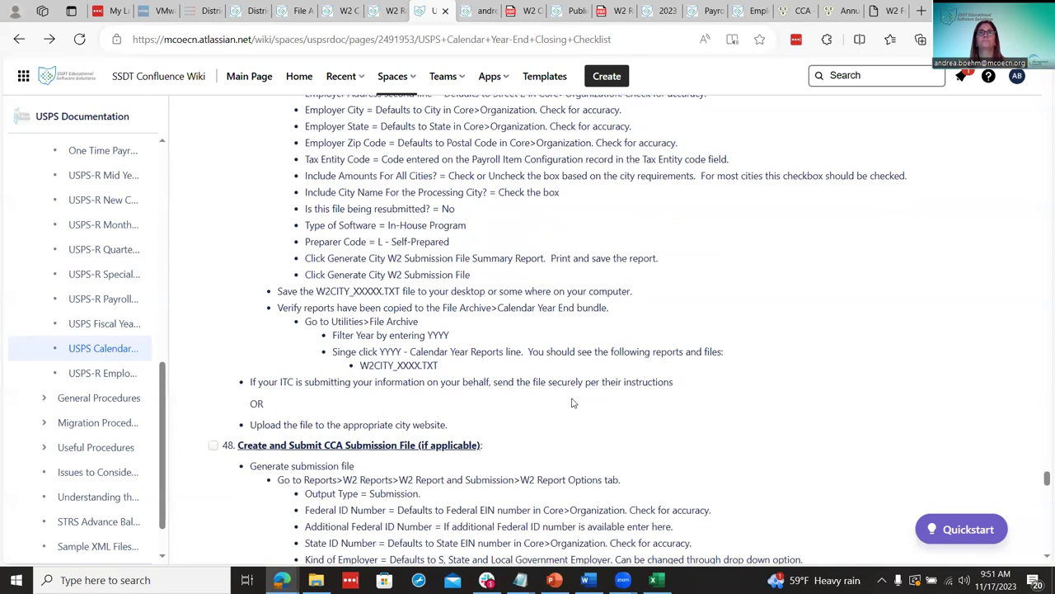
# Highlight the W2CITY_xxxxxx.TXT entry in the File Archive documentation and return to the city submission options in USPS.
pyautogui.click(297, 10)
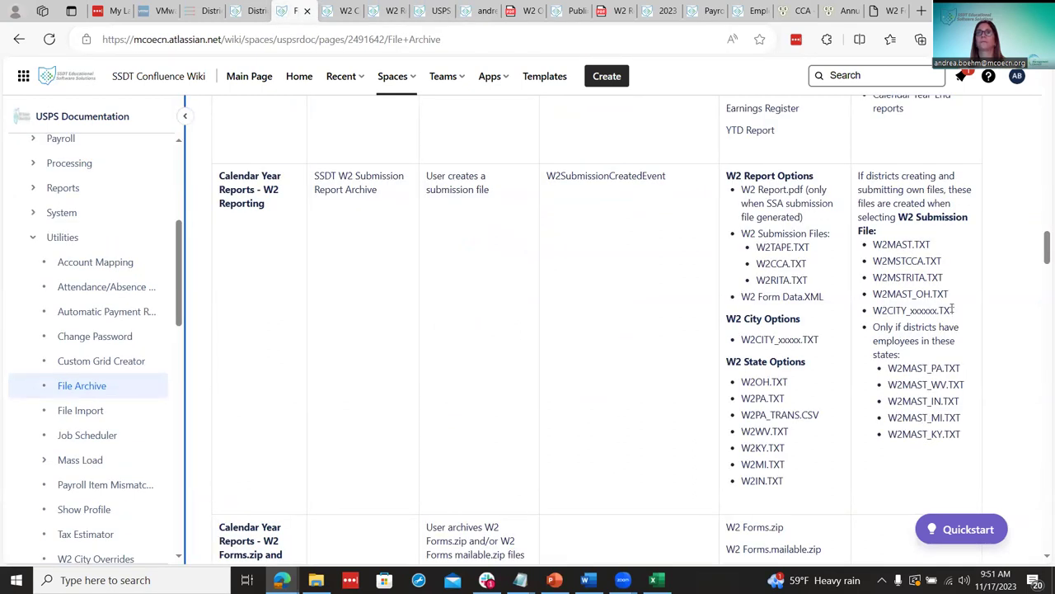
pyautogui.moveTo(953, 309); pyautogui.dragTo(876, 318)
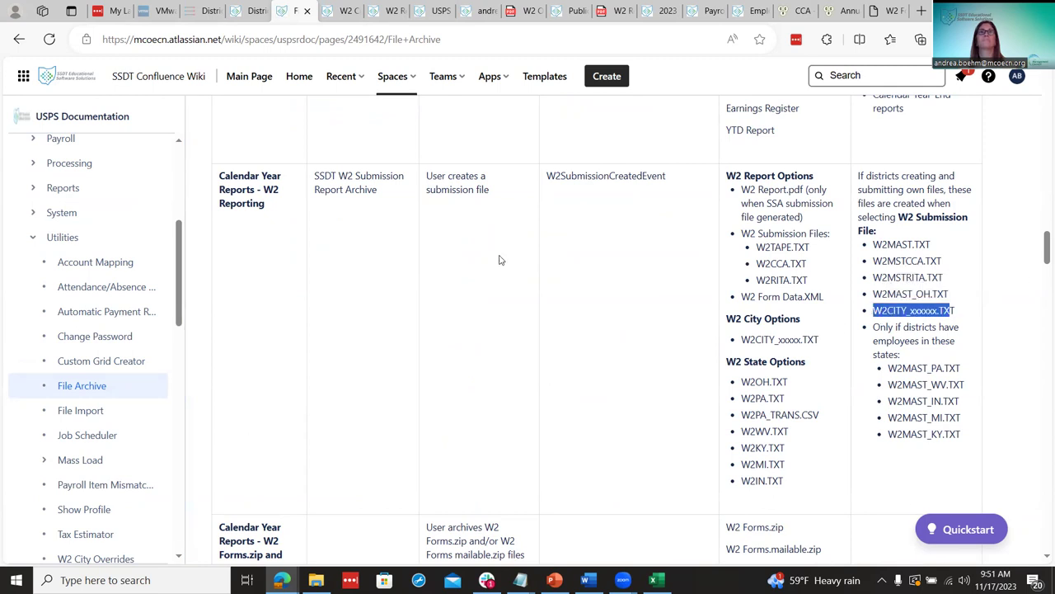
pyautogui.click(478, 8)
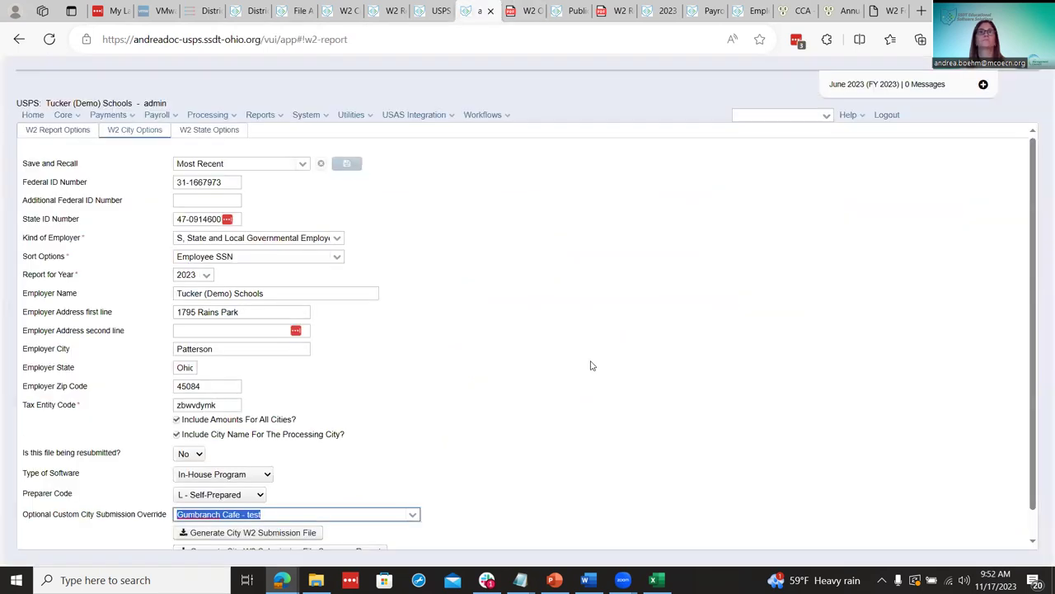
pyautogui.scroll(-1, 587, 377)
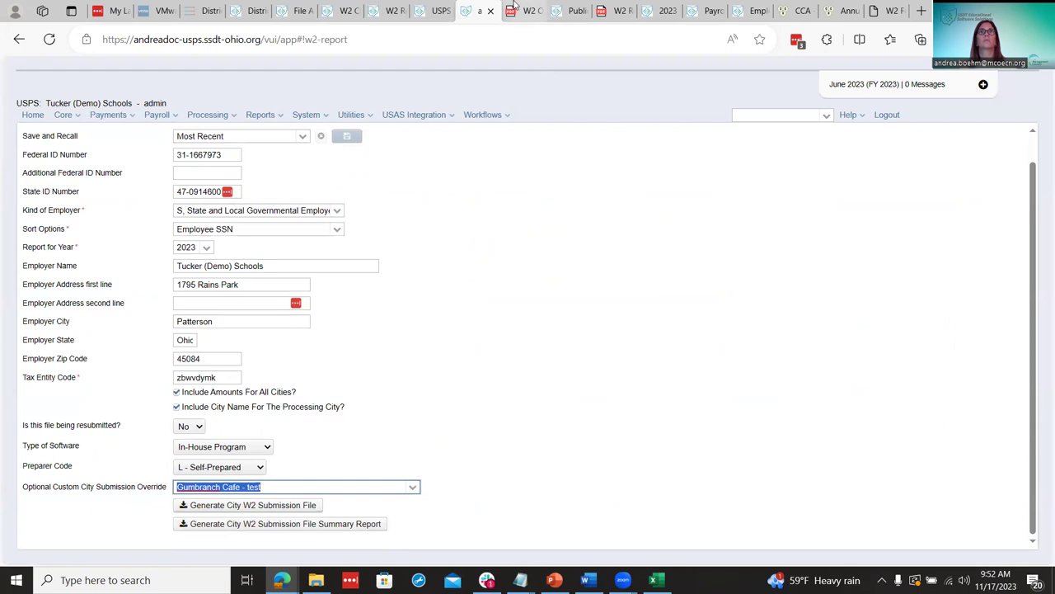
# Review the checklist's city file upload instructions and step 48 on creating, saving and verifying the CCA submission file.
pyautogui.click(437, 10)
pyautogui.scroll(-2, 580, 330)
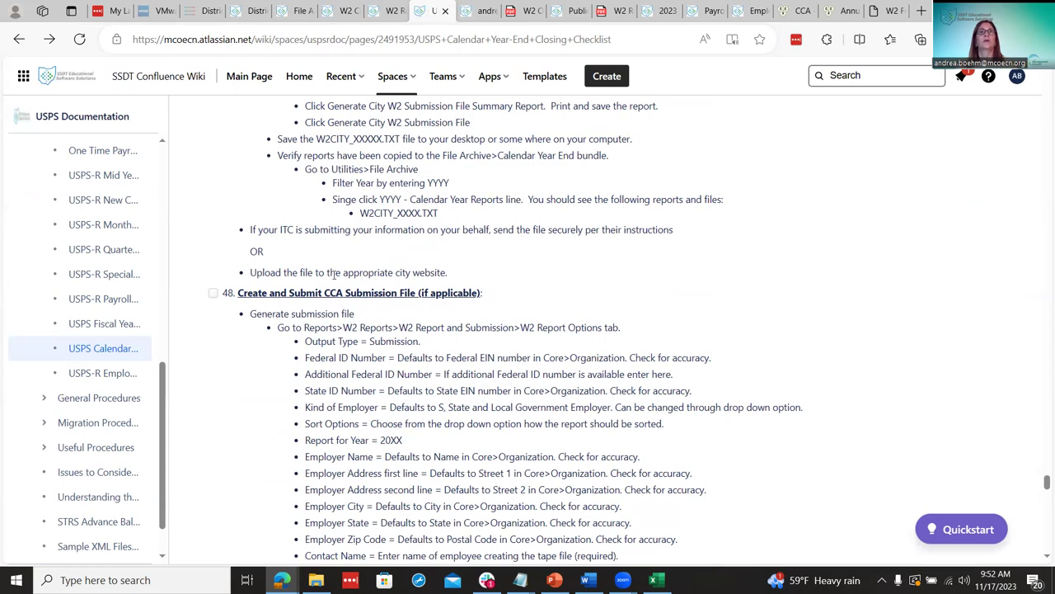
pyautogui.scroll(3, 334, 275)
pyautogui.scroll(-3, 302, 276)
pyautogui.scroll(-1, 448, 366)
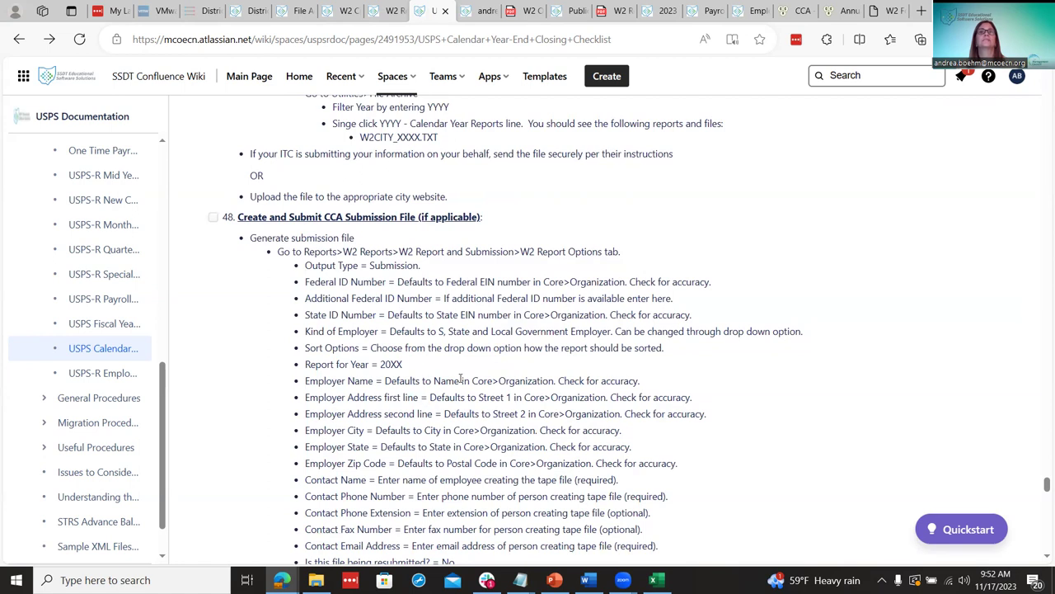
pyautogui.scroll(-1, 463, 376)
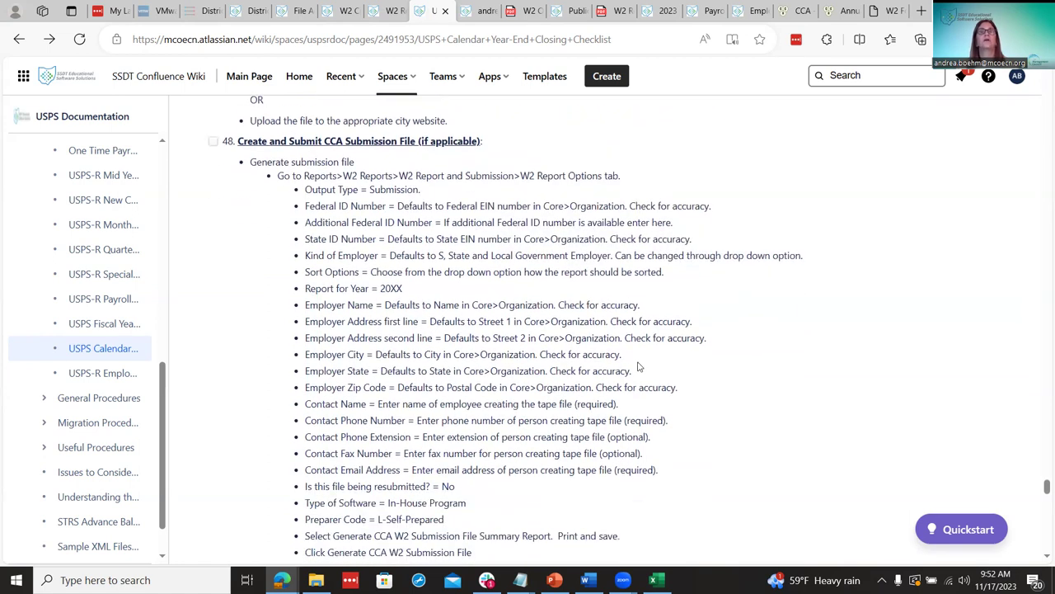
pyautogui.scroll(-1, 638, 366)
pyautogui.scroll(2, 638, 366)
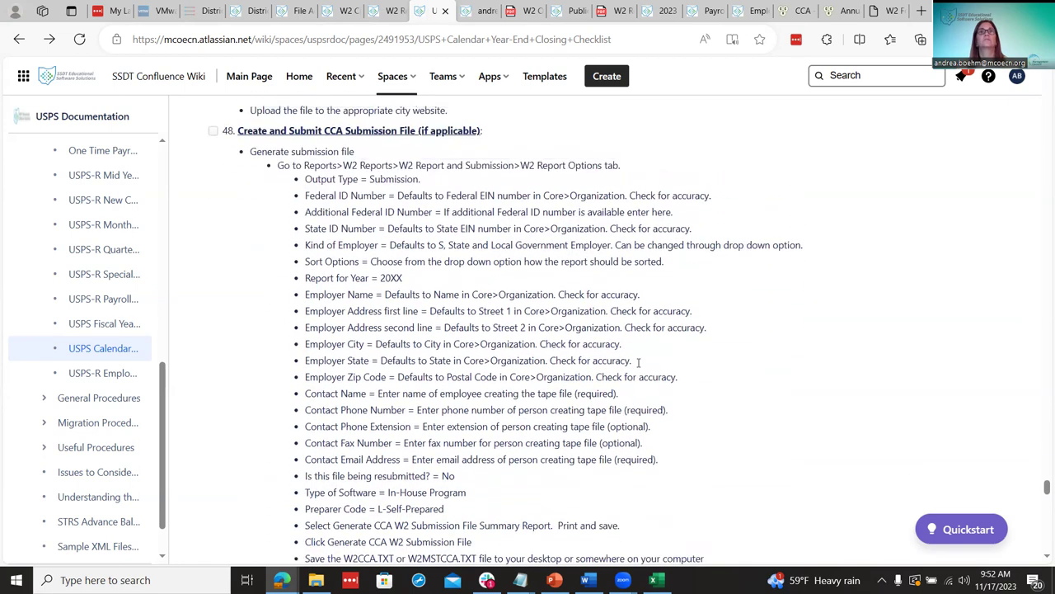
pyautogui.scroll(-2, 639, 360)
pyautogui.scroll(1, 638, 355)
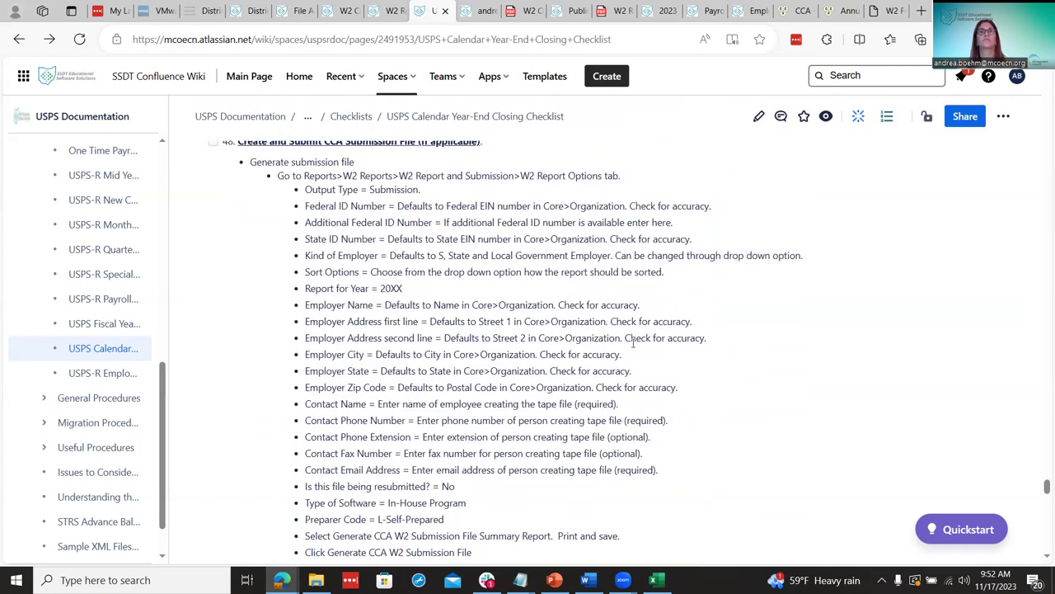
pyautogui.scroll(-2, 631, 345)
pyautogui.scroll(-1, 619, 371)
pyautogui.scroll(1, 614, 373)
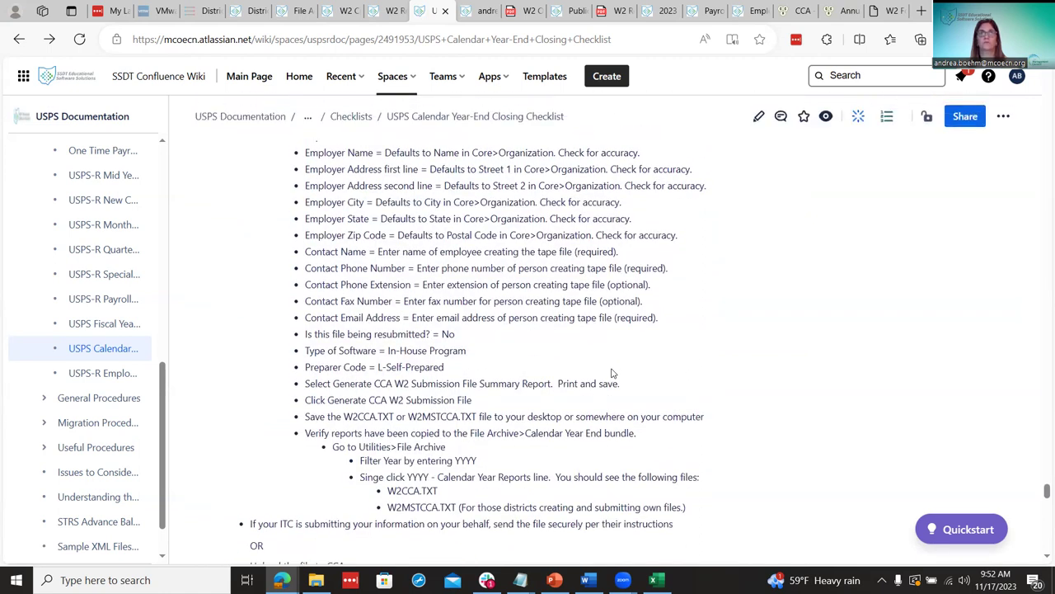
pyautogui.scroll(4, 613, 373)
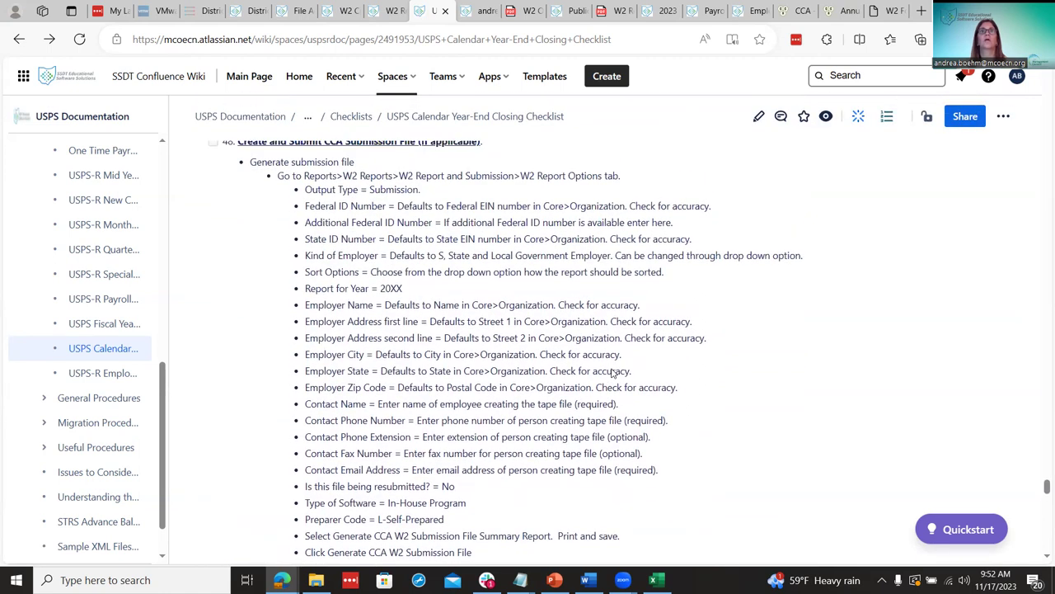
# Show the CCA submission file and summary report choices in USPS's W2 Report Options, and return to the year-end closing checklist.
pyautogui.click(467, 7)
pyautogui.scroll(1, 160, 234)
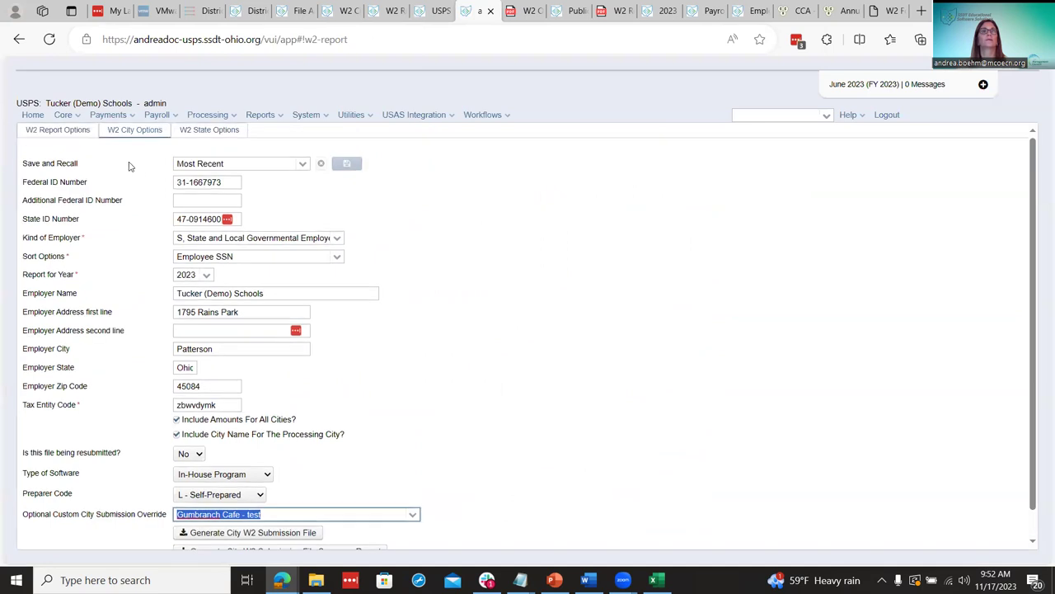
pyautogui.click(58, 131)
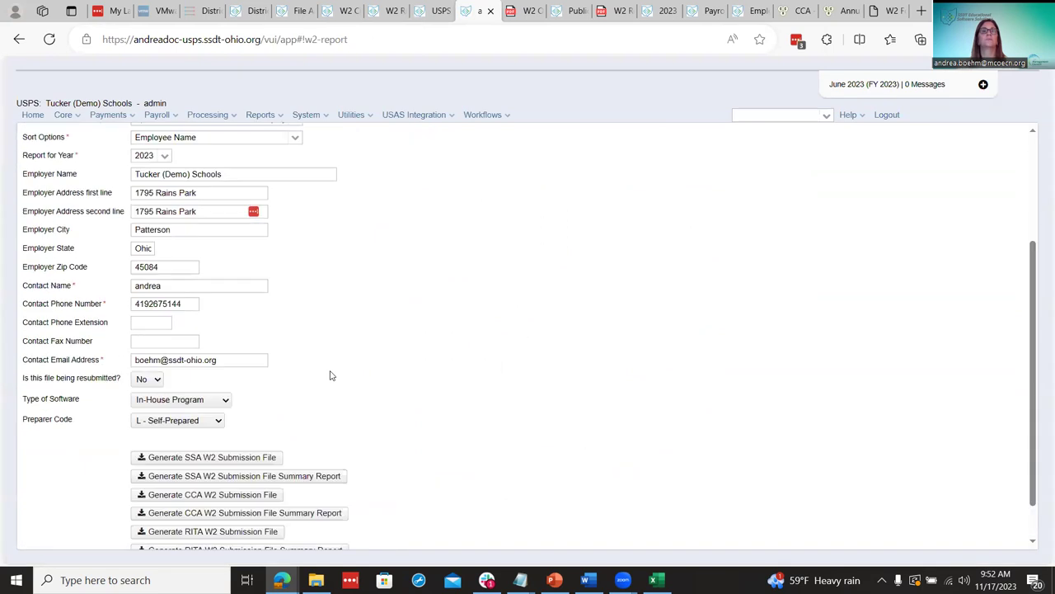
pyautogui.scroll(-3, 330, 375)
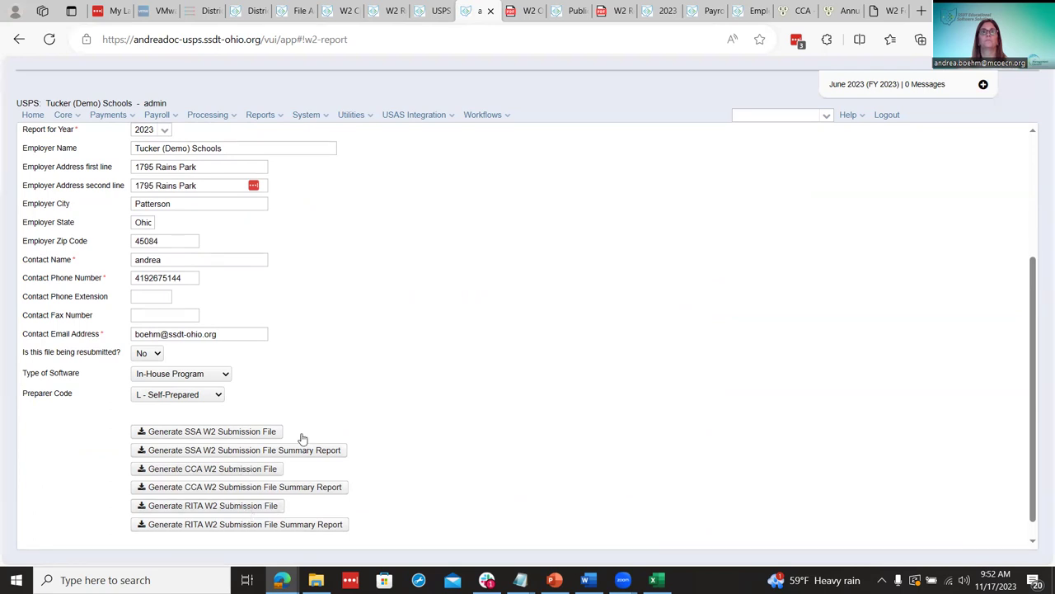
pyautogui.click(435, 6)
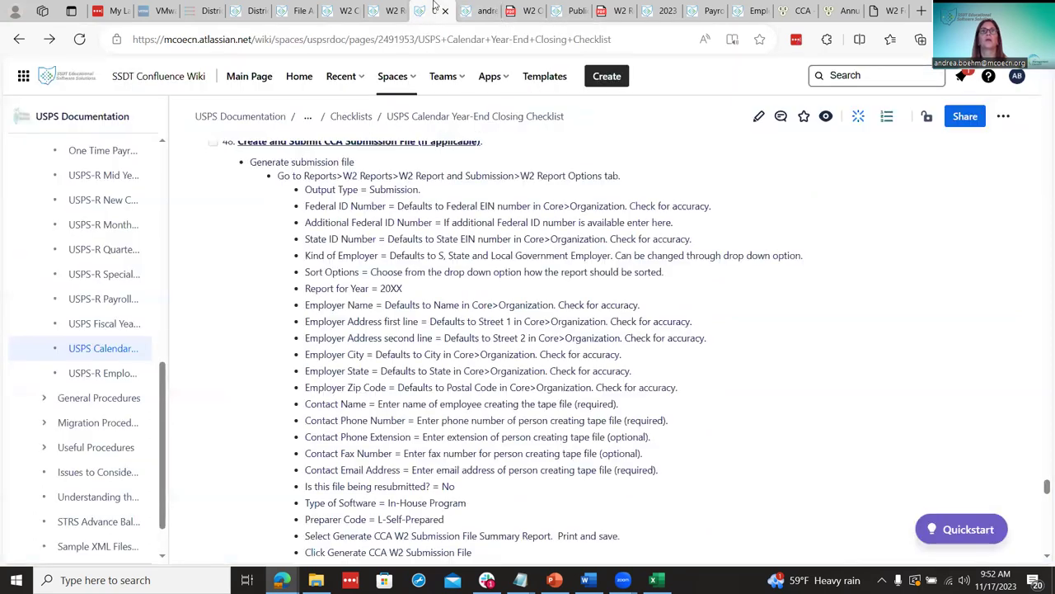
# Compare the checklist's CCA submission file instructions with the CCA generation choices in USPS's W2 Report Options.
pyautogui.scroll(-2, 604, 373)
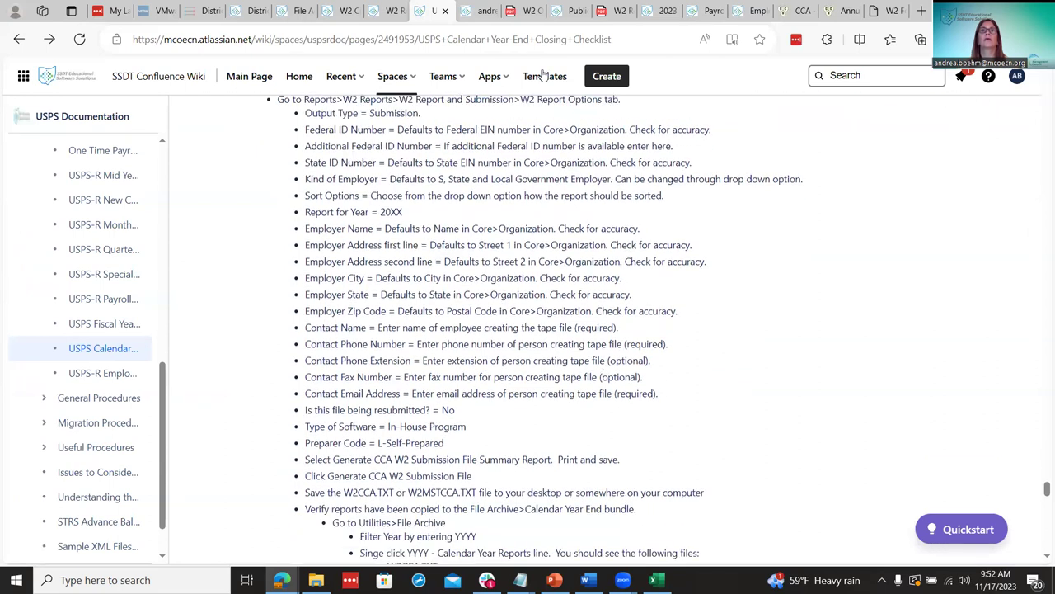
pyautogui.click(481, 10)
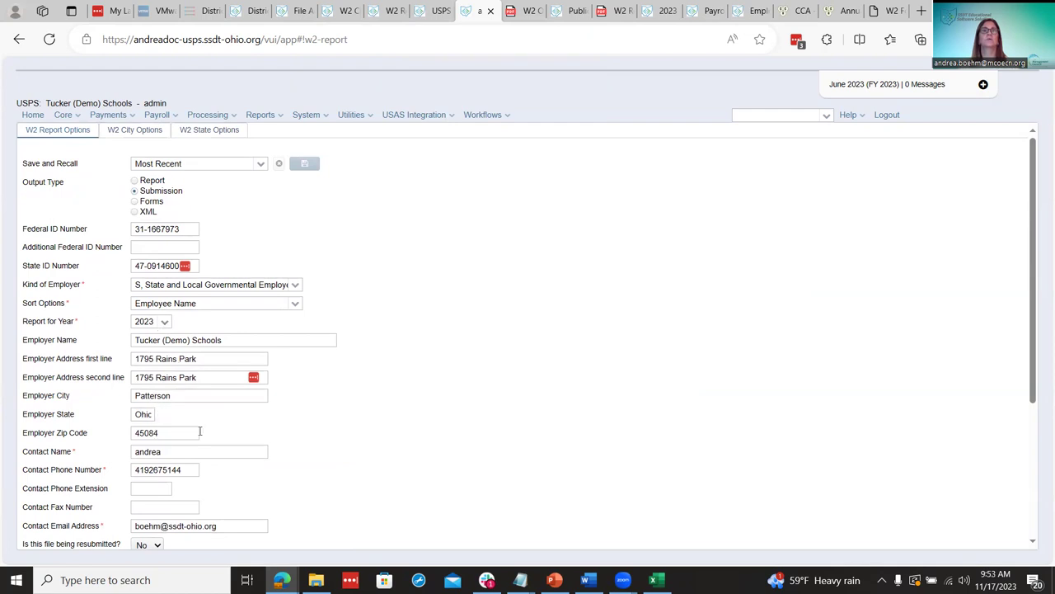
pyautogui.scroll(-3, 200, 432)
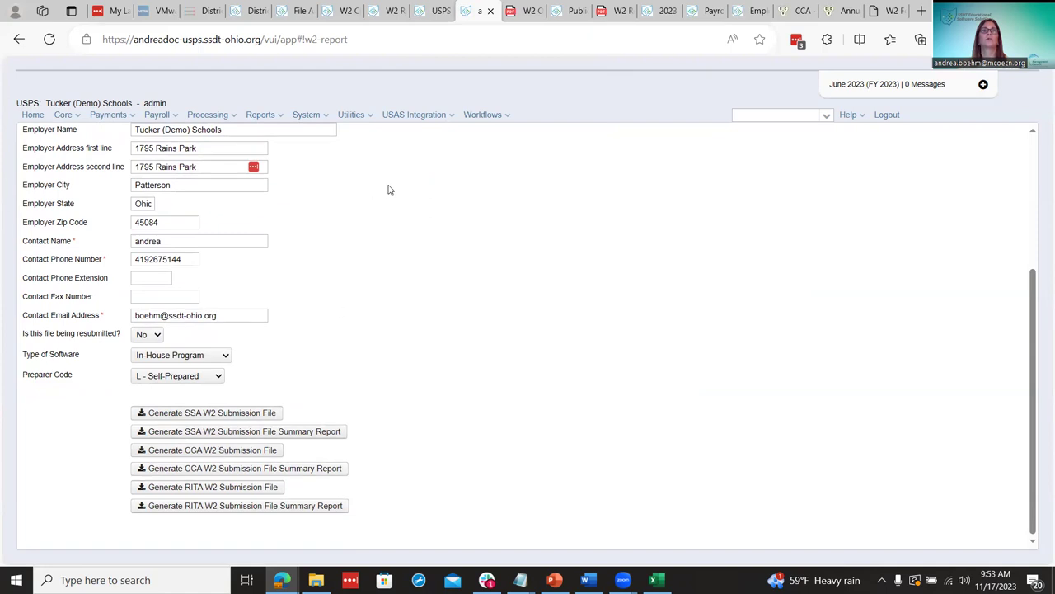
pyautogui.click(441, 8)
pyautogui.scroll(-5, 329, 340)
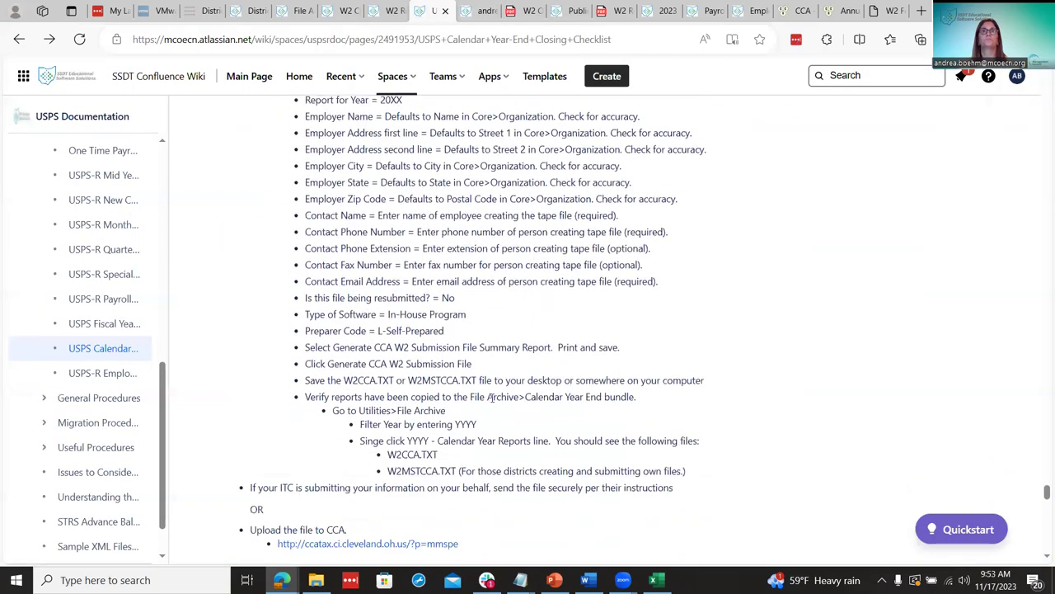
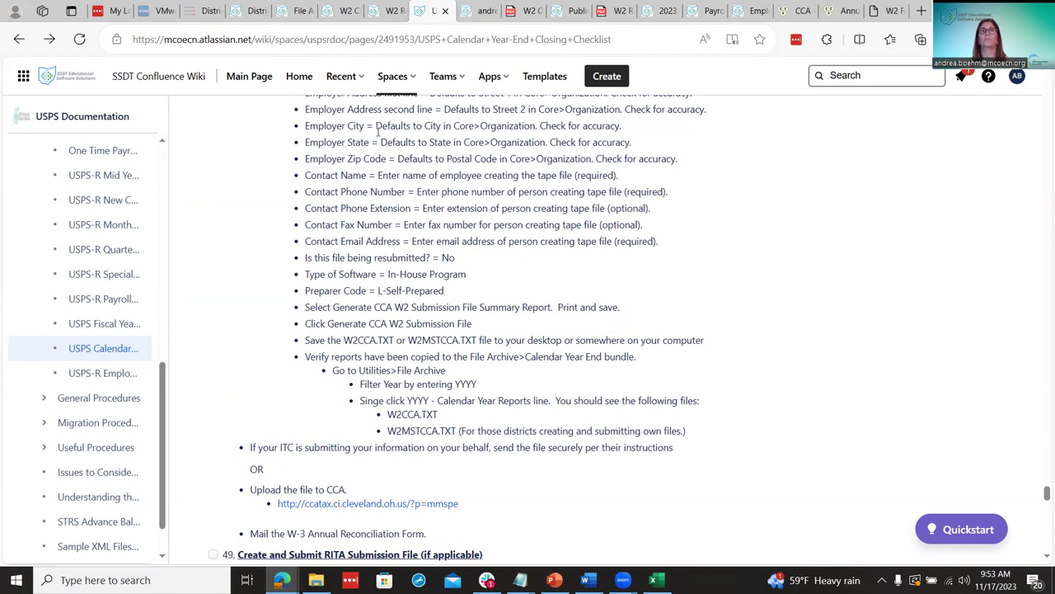
# Check the CCA file names in the File Archive documentation and read the checklist's CCA upload and W-3 mailing instructions.
pyautogui.click(298, 13)
pyautogui.click(1009, 375)
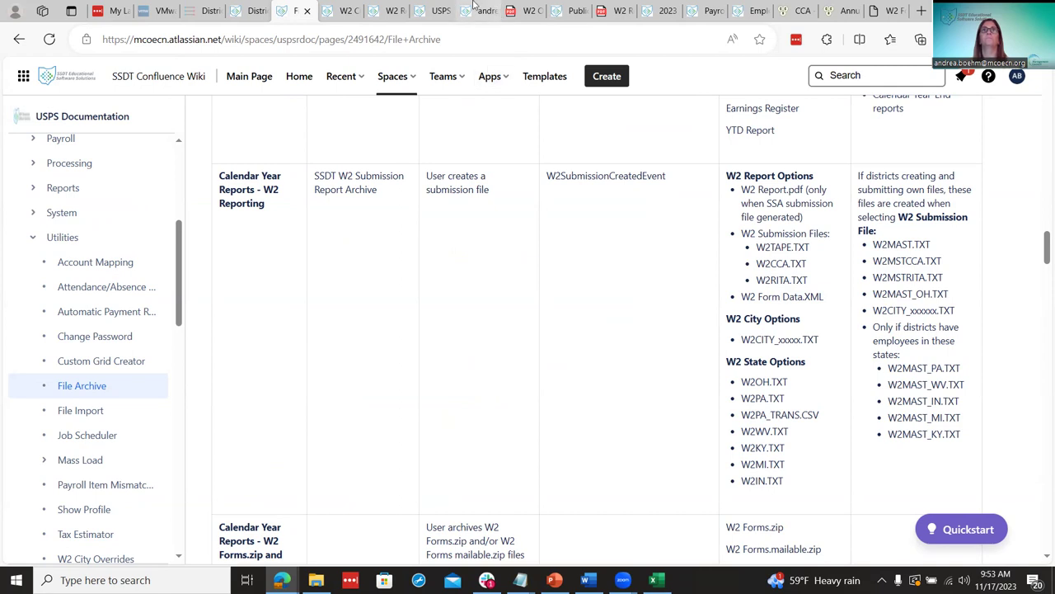
pyautogui.click(428, 10)
pyautogui.scroll(1, 488, 273)
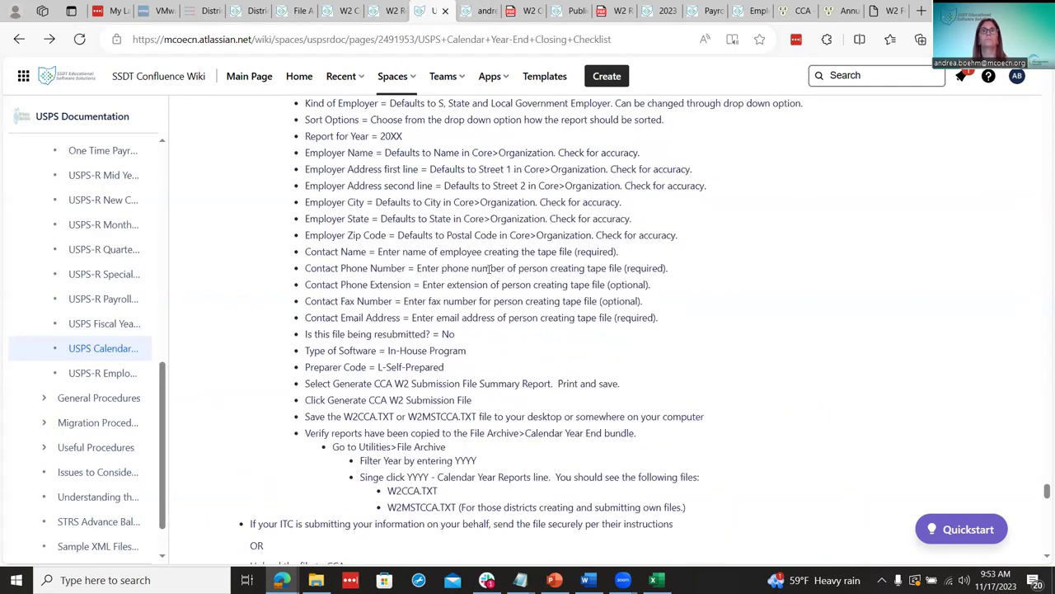
pyautogui.scroll(-3, 488, 273)
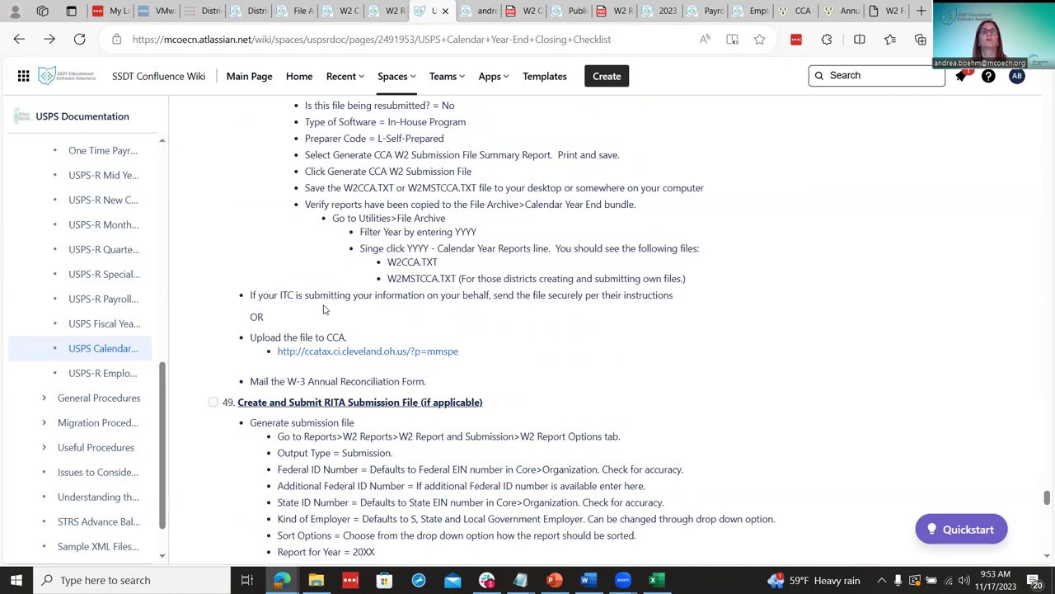
pyautogui.scroll(-1, 634, 349)
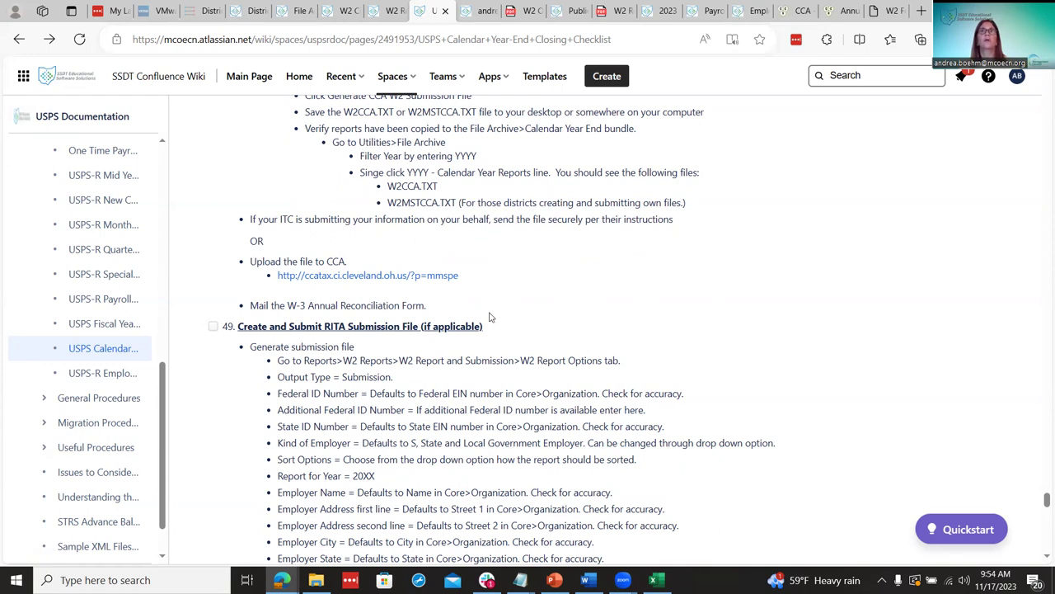
# Look for the W-3 Reconciliation Form among the Central Collection Agency's tax forms for 2022 and 2023.
pyautogui.click(798, 11)
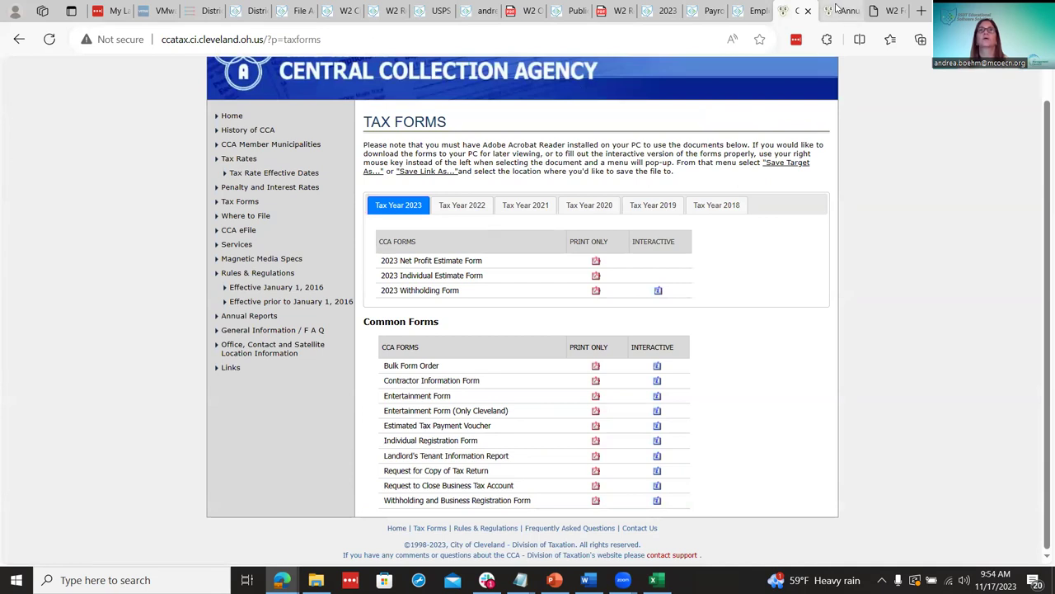
pyautogui.moveTo(839, 9)
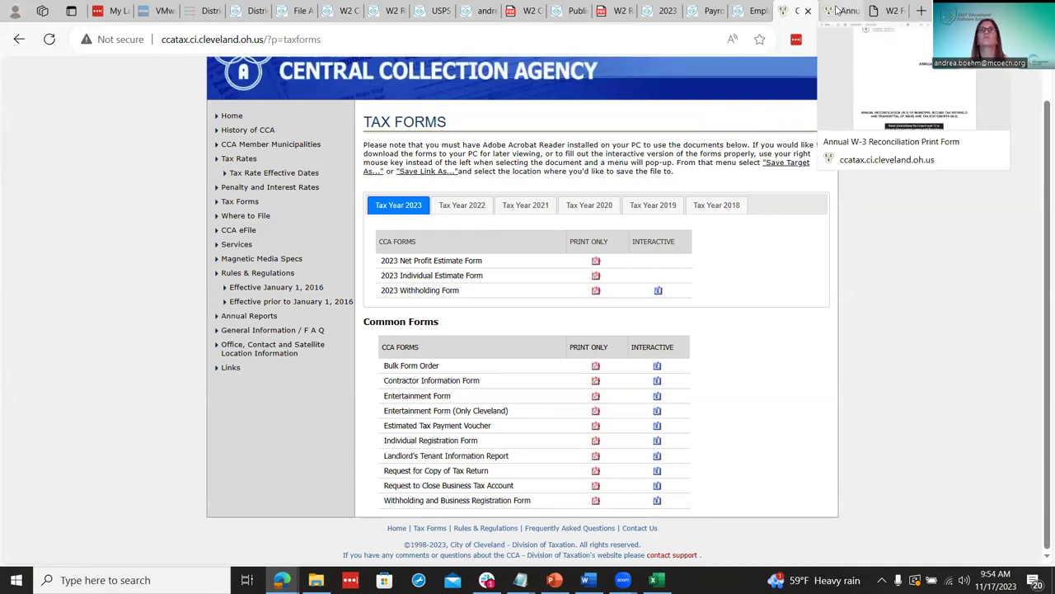
pyautogui.click(840, 10)
pyautogui.click(793, 11)
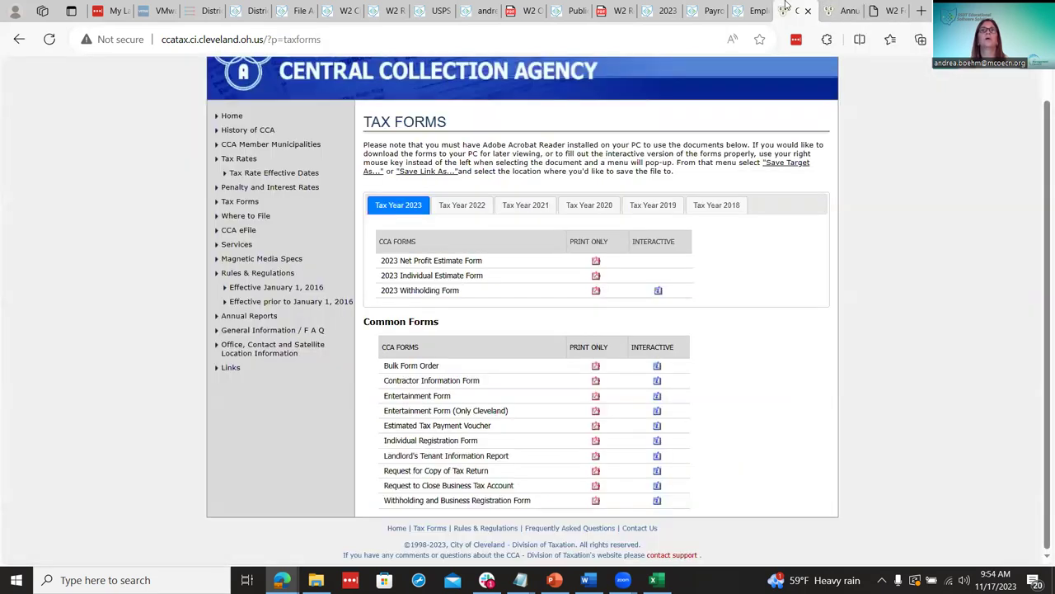
pyautogui.click(458, 206)
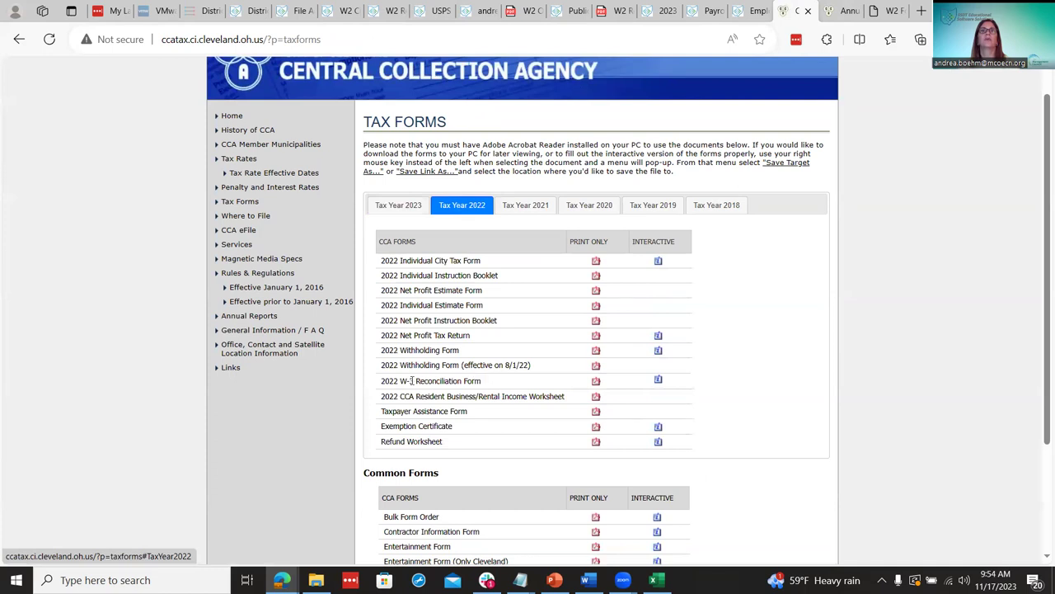
pyautogui.click(393, 205)
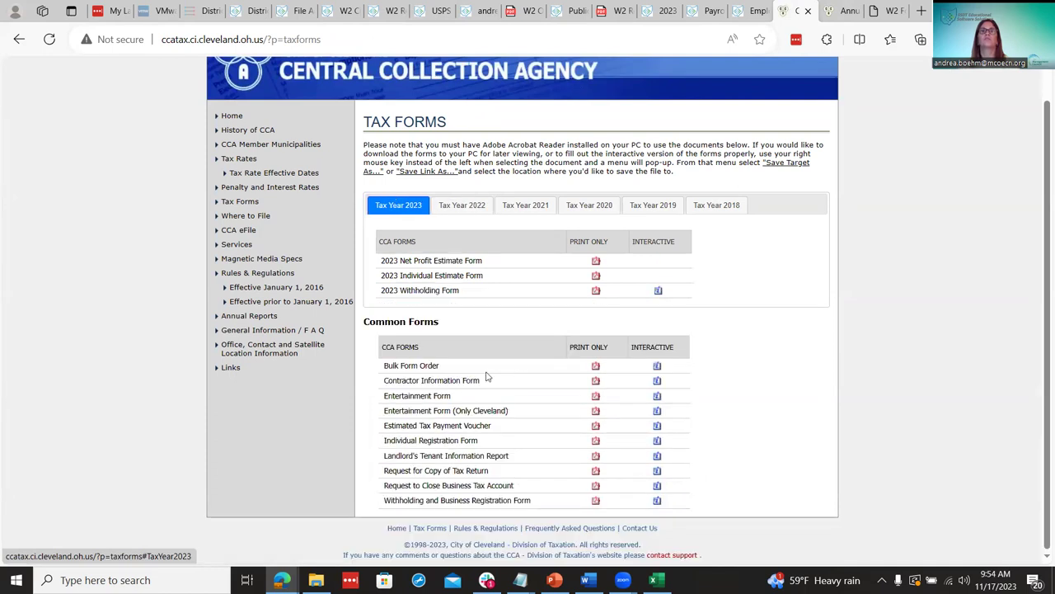
pyautogui.scroll(1, 487, 449)
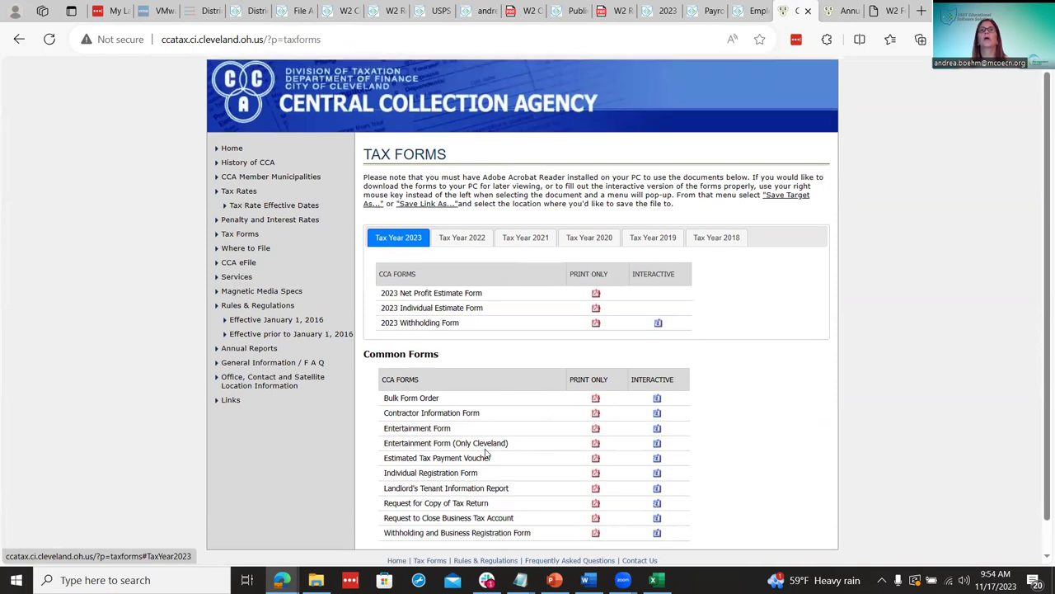
pyautogui.scroll(-1, 472, 349)
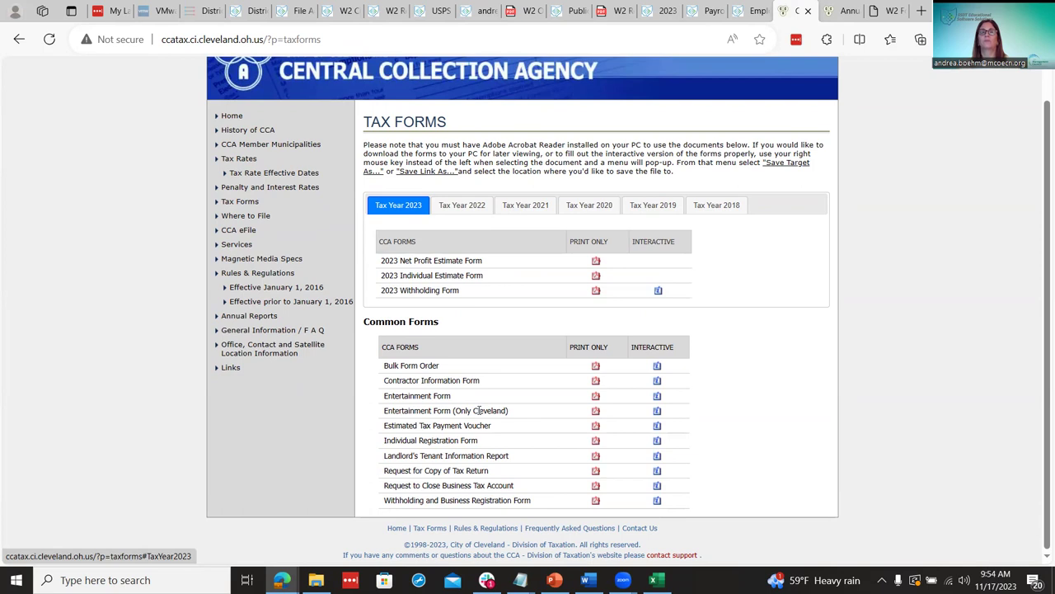
pyautogui.scroll(1, 514, 474)
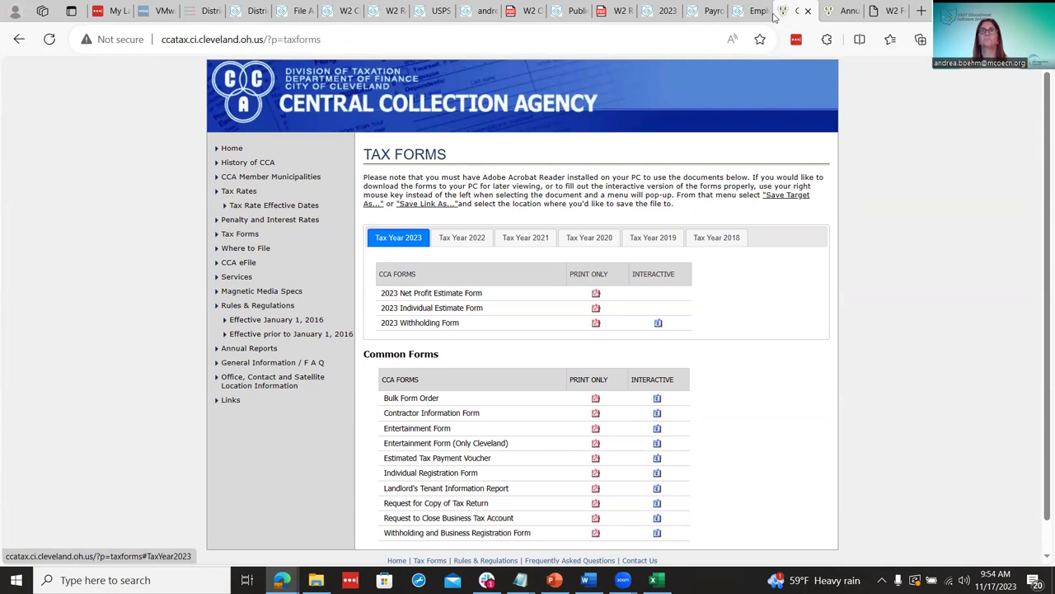
# Review checklist step 49 on creating, saving and uploading the RITA submission file, and show USPS's RITA submission file choices.
pyautogui.click(478, 9)
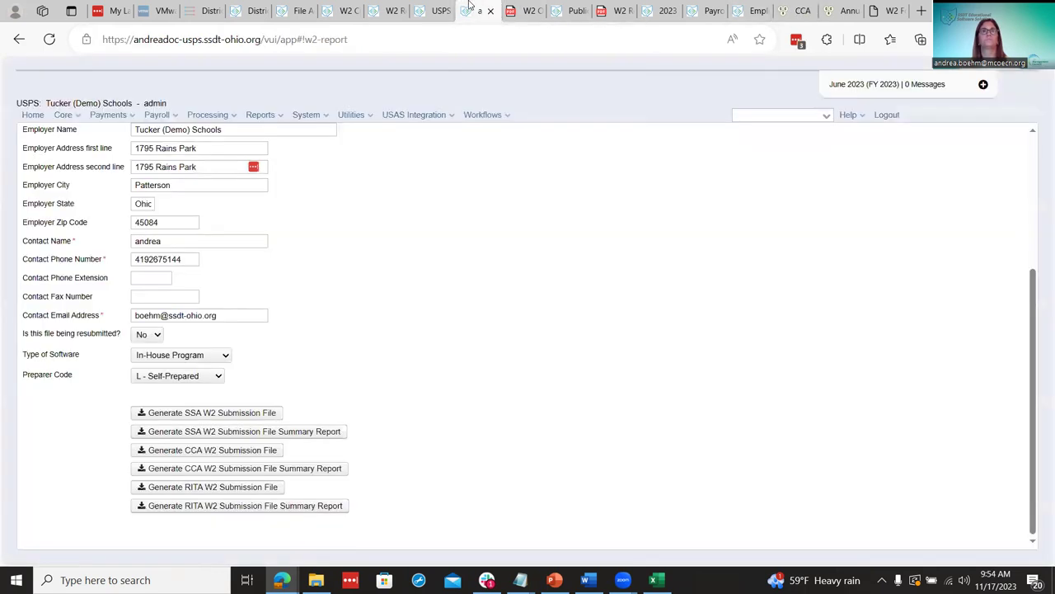
pyautogui.click(441, 8)
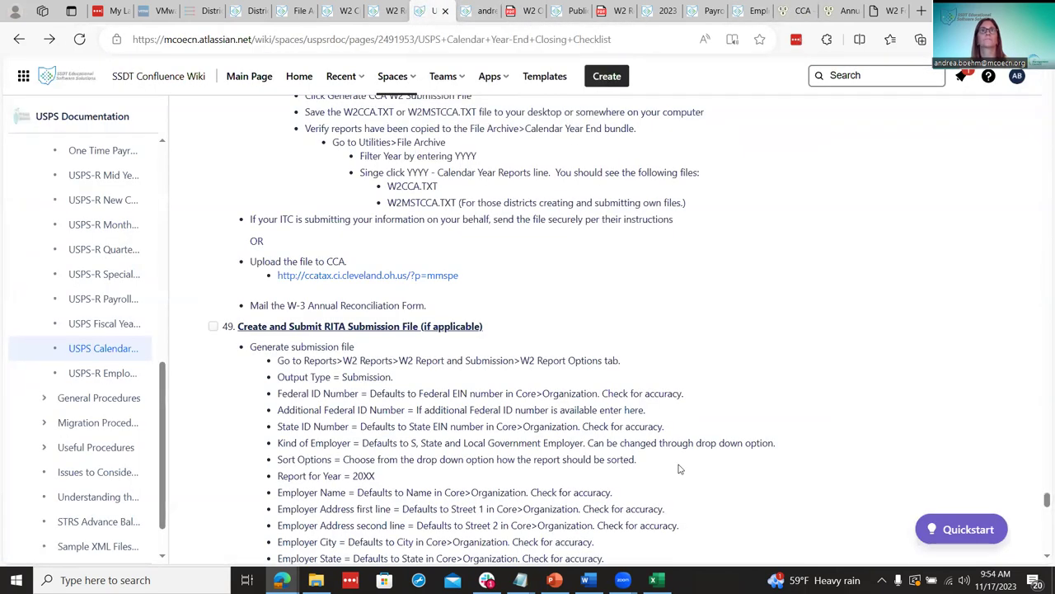
pyautogui.scroll(-1, 681, 467)
pyautogui.scroll(-1, 684, 448)
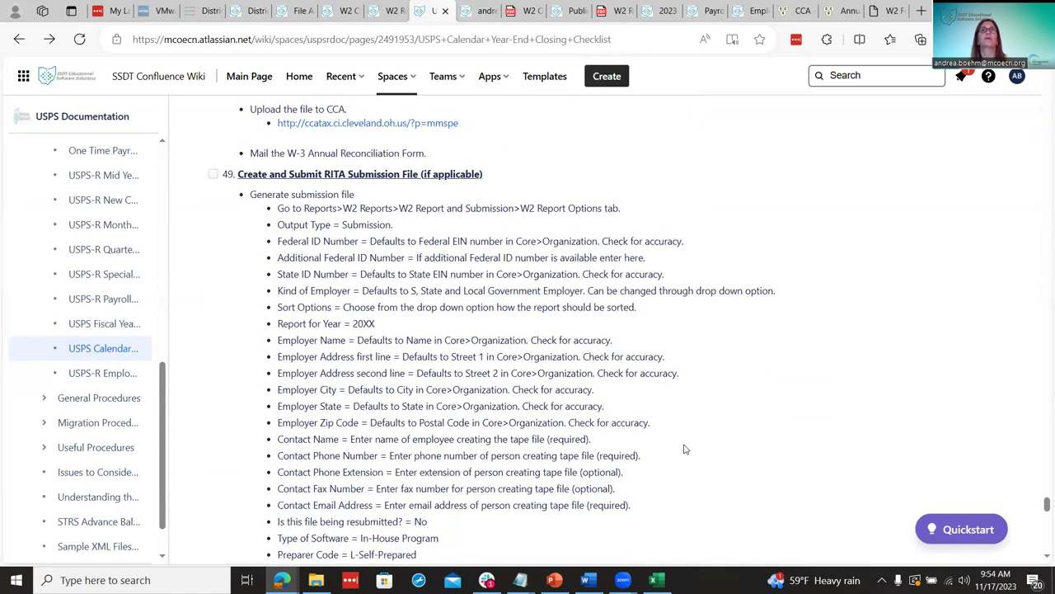
pyautogui.scroll(-2, 684, 448)
pyautogui.scroll(2, 684, 448)
pyautogui.click(481, 11)
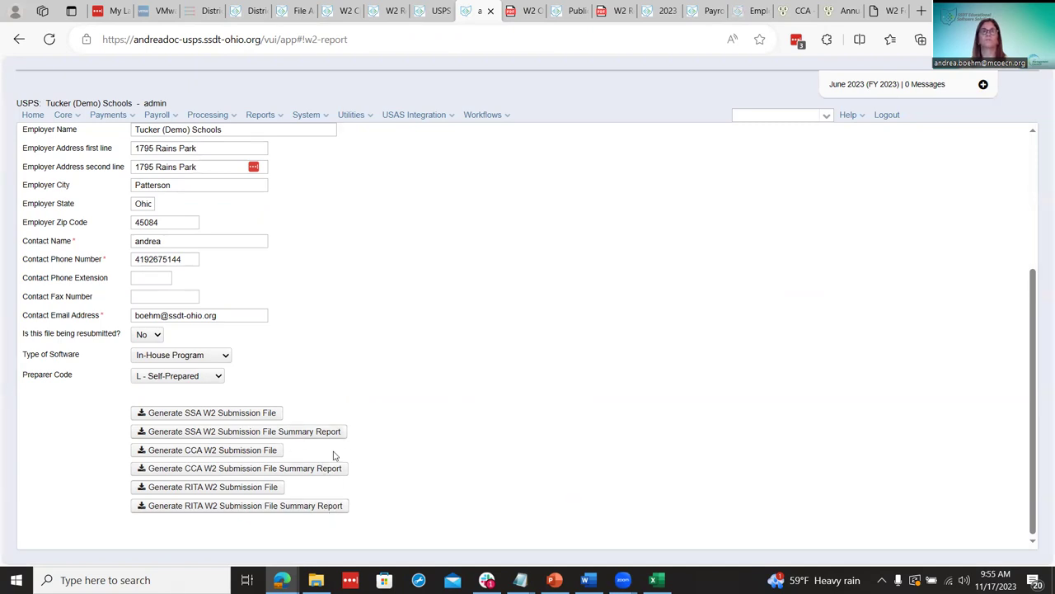
pyautogui.click(434, 11)
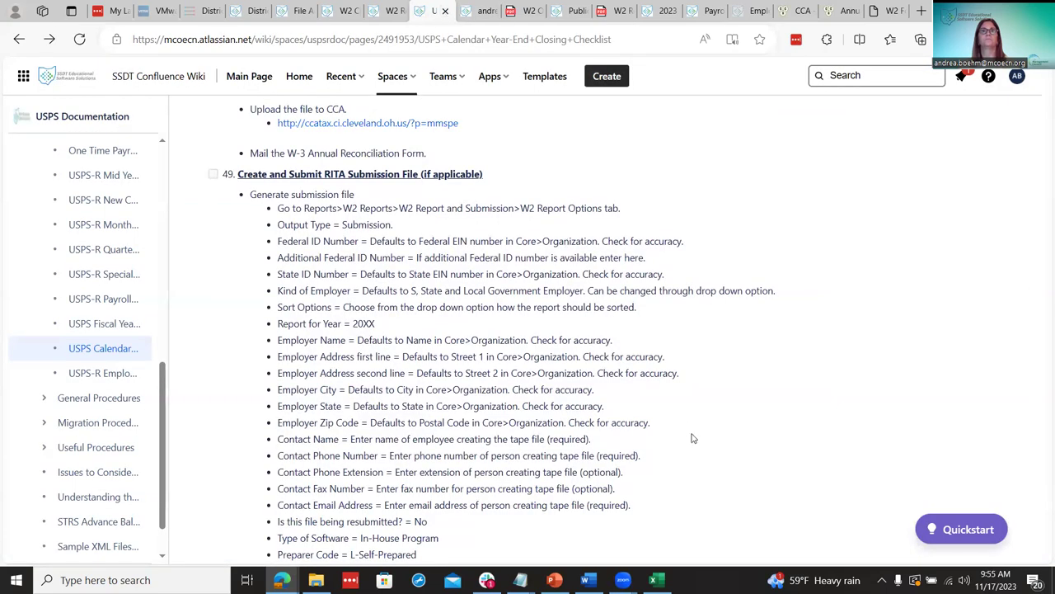
pyautogui.scroll(-3, 692, 438)
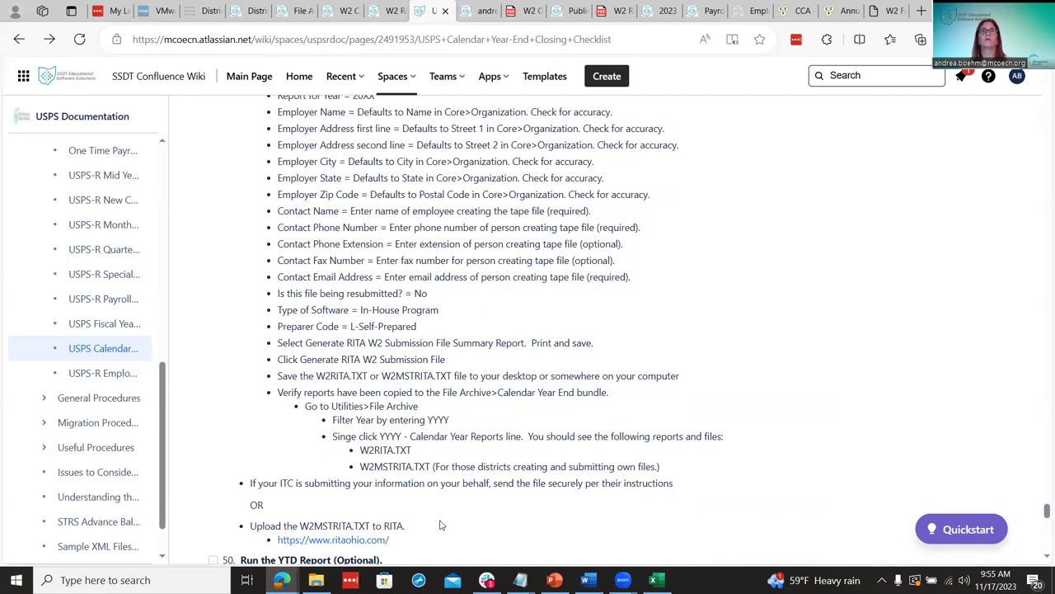
pyautogui.scroll(-1, 441, 524)
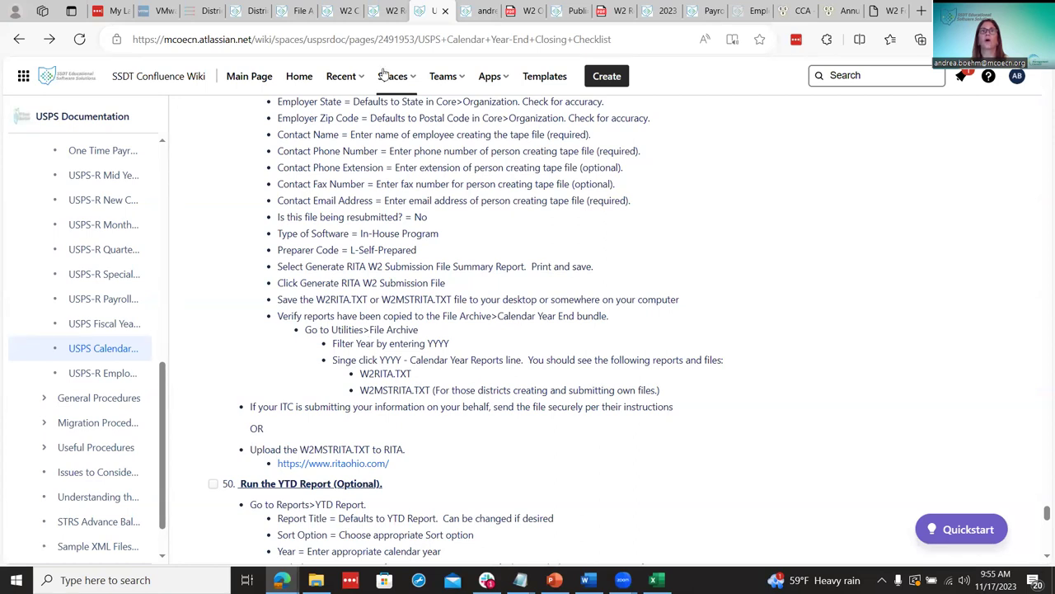
# Highlight W2MSTCCA.TXT with W2MSTRITA.TXT and W2CCA.TXT with W2RITA.TXT in the File Archive documentation, and return to the closing checklist.
pyautogui.click(297, 9)
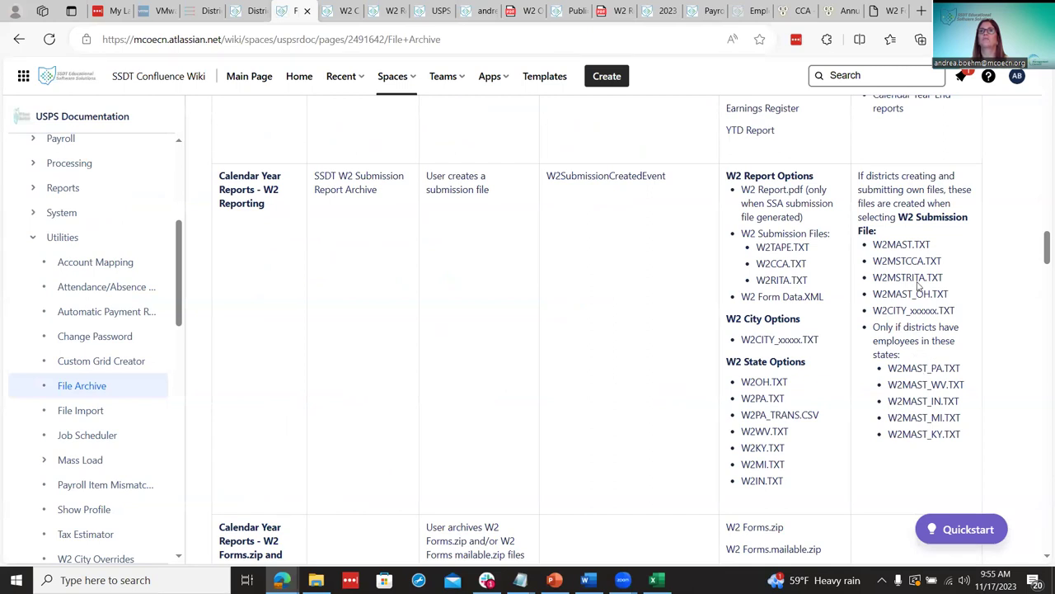
pyautogui.moveTo(876, 261); pyautogui.dragTo(934, 275)
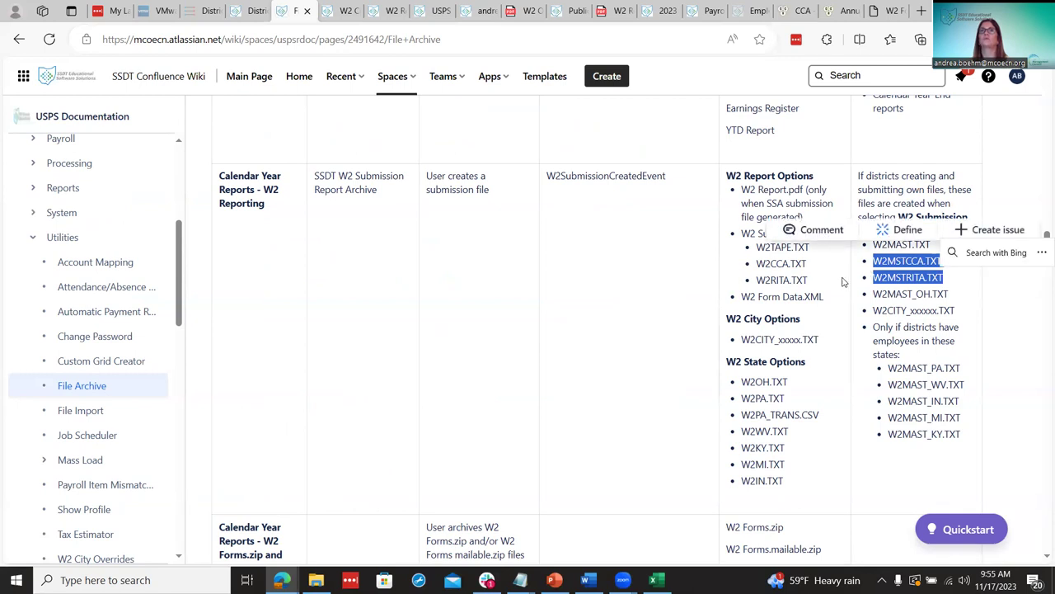
pyautogui.click(756, 260)
pyautogui.moveTo(757, 264); pyautogui.dragTo(814, 281)
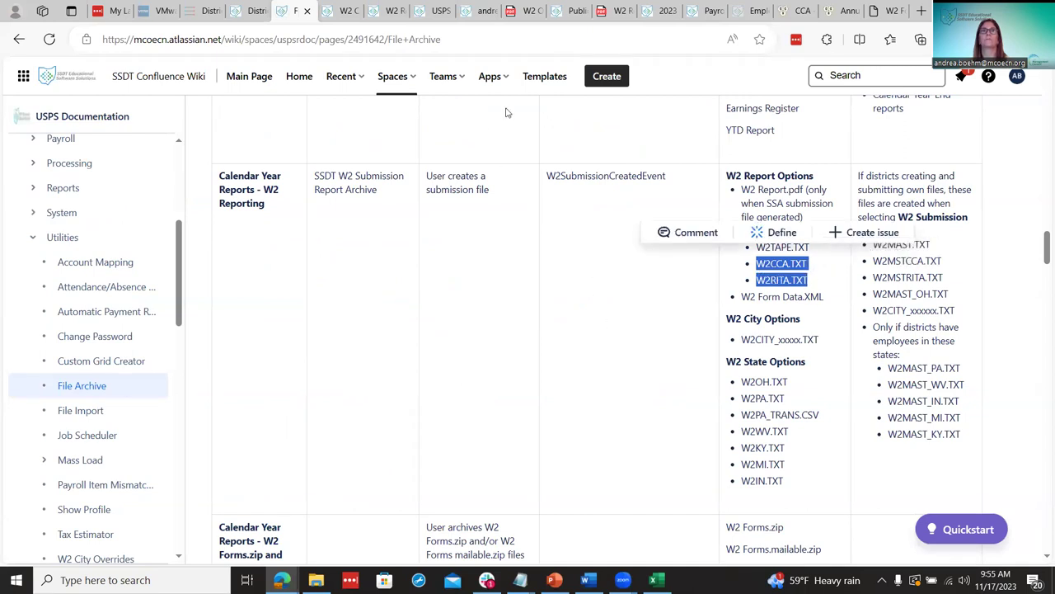
pyautogui.click(486, 10)
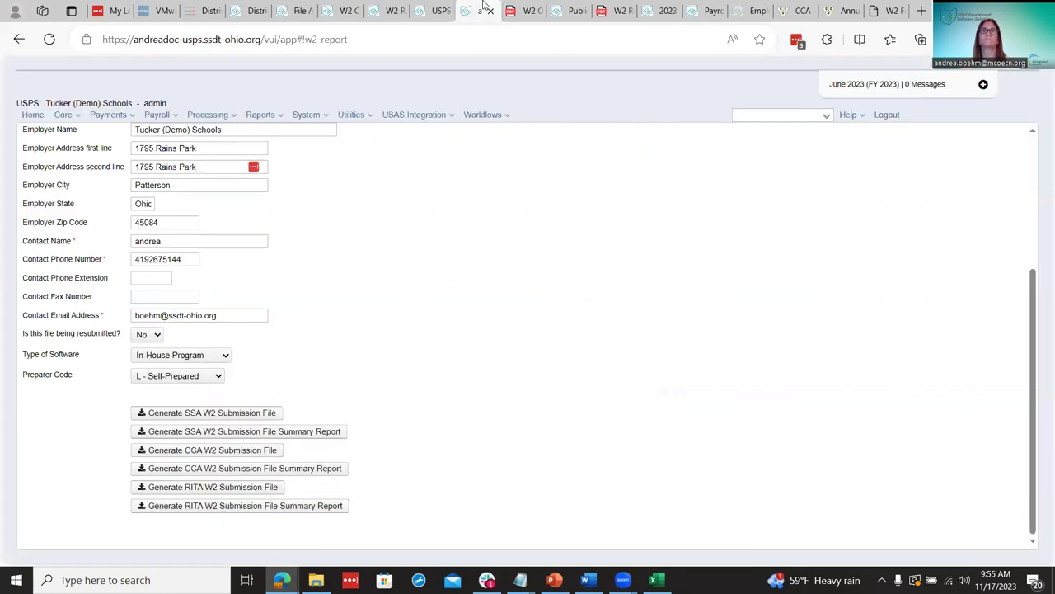
pyautogui.click(433, 10)
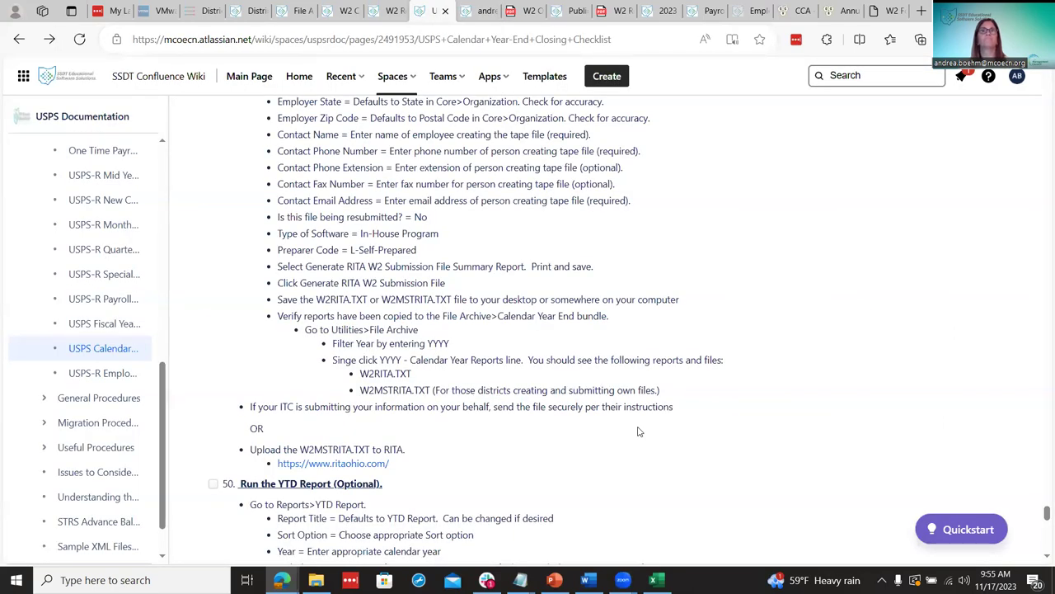
# Review the checklist's RITA upload instructions and step 50 on running the optional YTD Report.
pyautogui.scroll(-1, 638, 432)
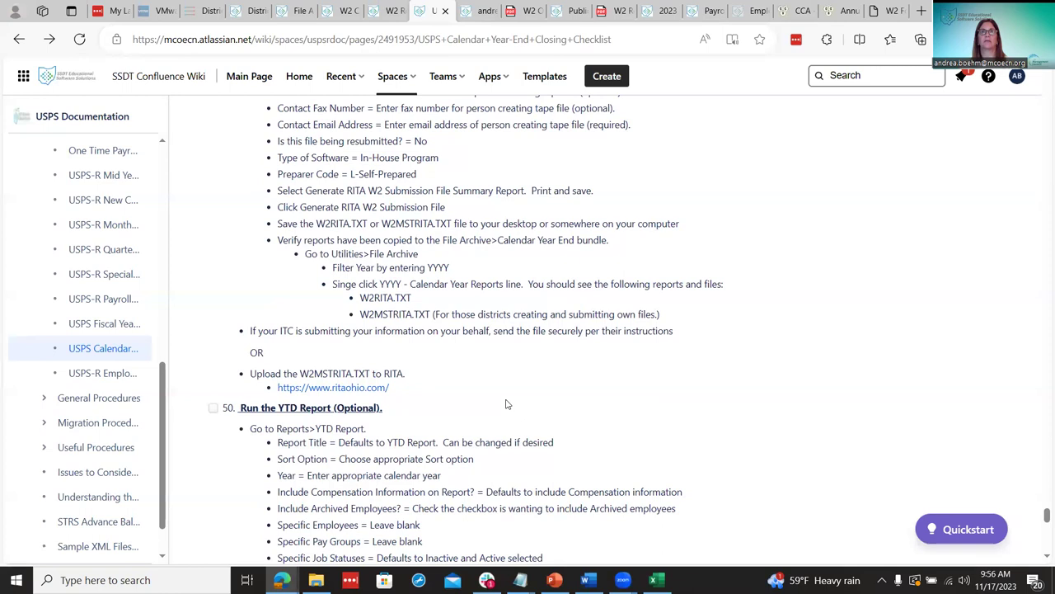
pyautogui.scroll(-1, 507, 404)
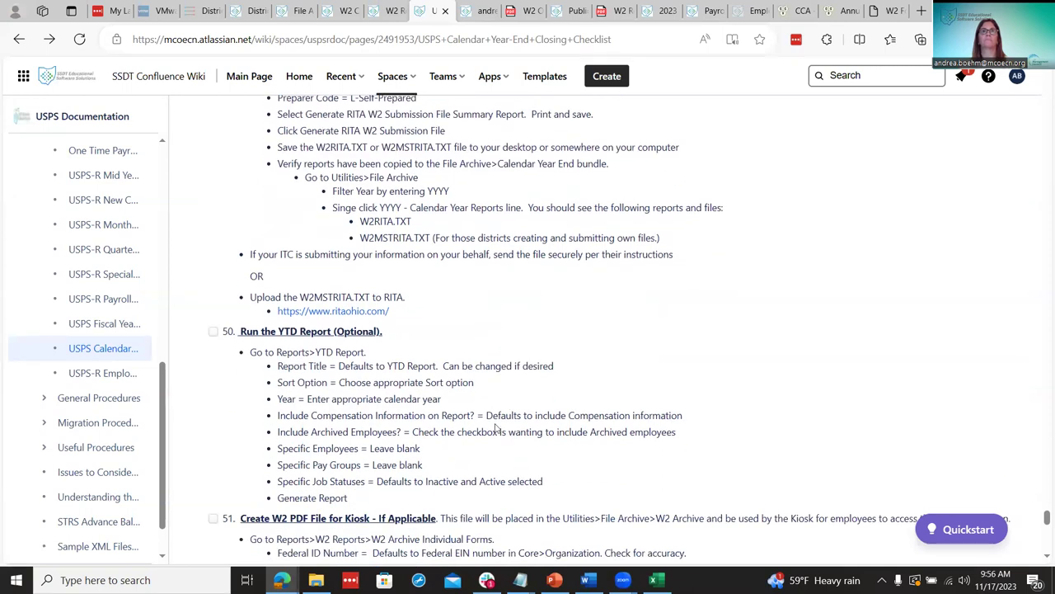
pyautogui.scroll(-1, 498, 430)
pyautogui.scroll(10, 528, 446)
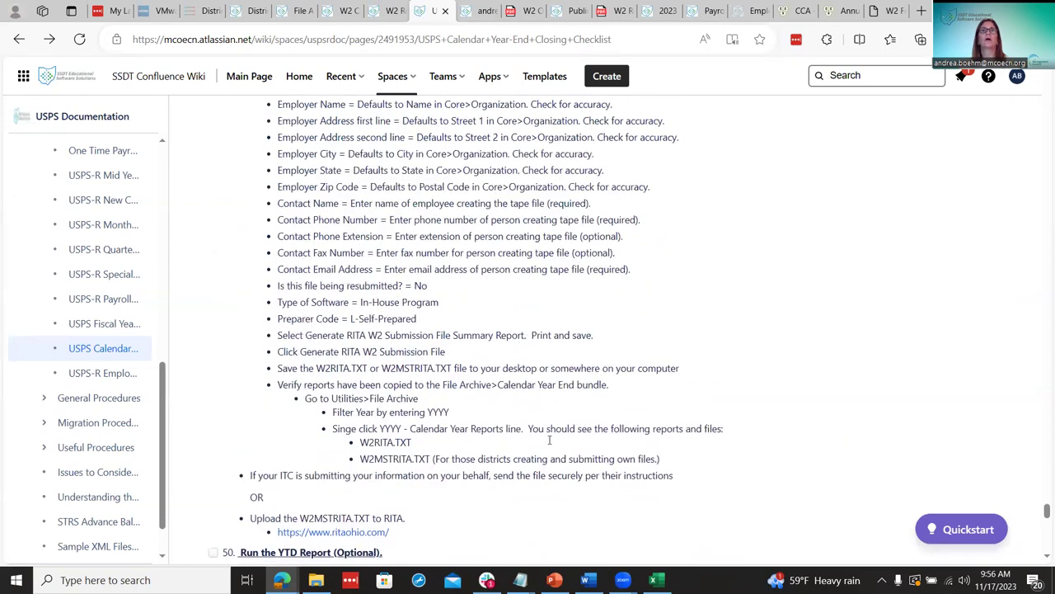
pyautogui.scroll(2, 558, 466)
pyautogui.scroll(-10, 556, 466)
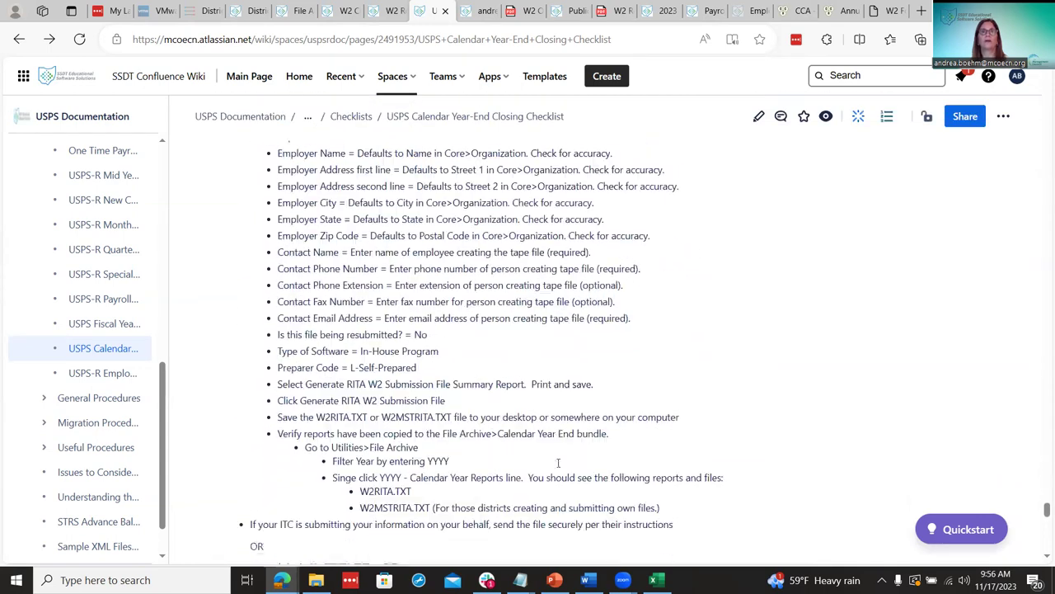
pyautogui.scroll(-2, 550, 469)
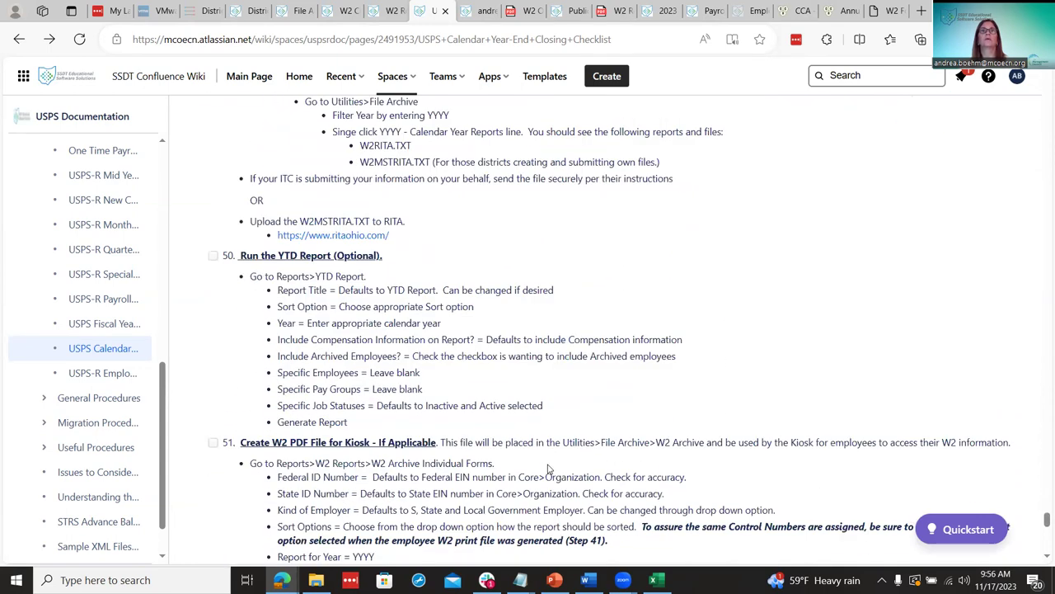
pyautogui.scroll(2, 549, 468)
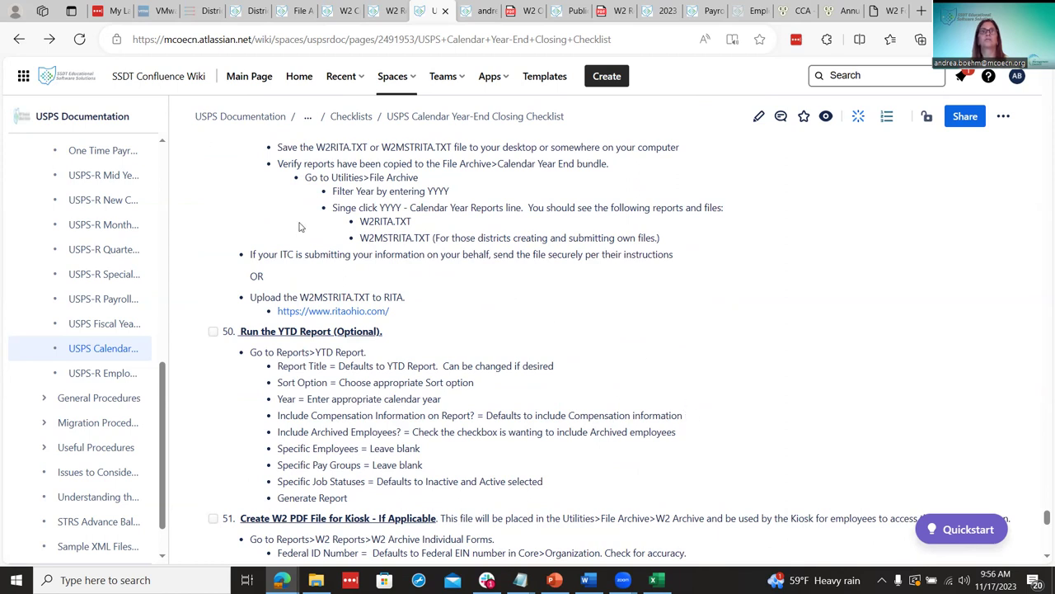
# Show the ITC Management Districts list and the Districts page of the ITC Management documentation.
pyautogui.scroll(-1, 300, 227)
pyautogui.scroll(2, 300, 226)
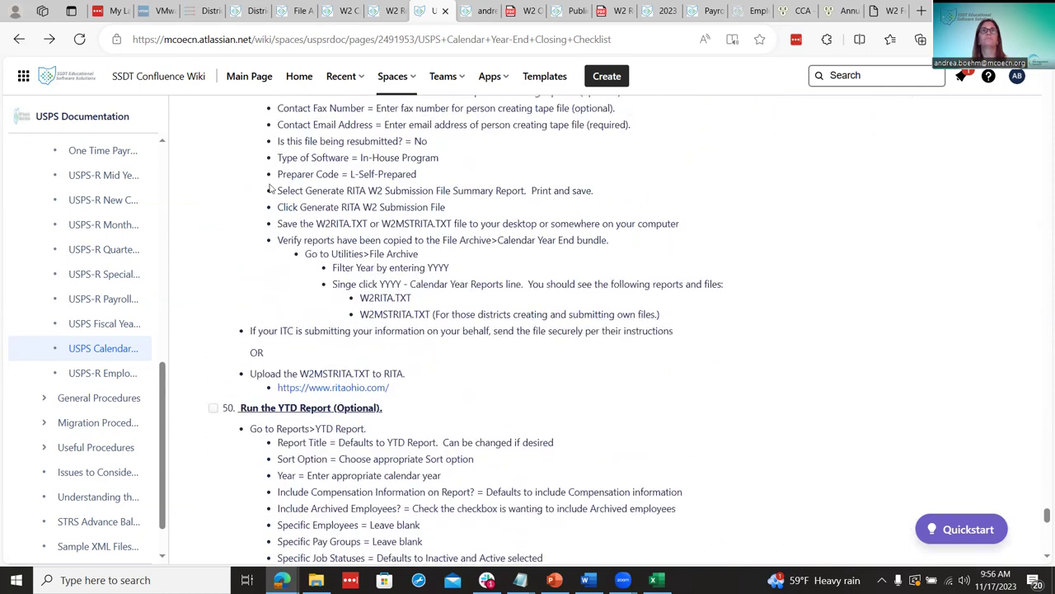
pyautogui.click(206, 9)
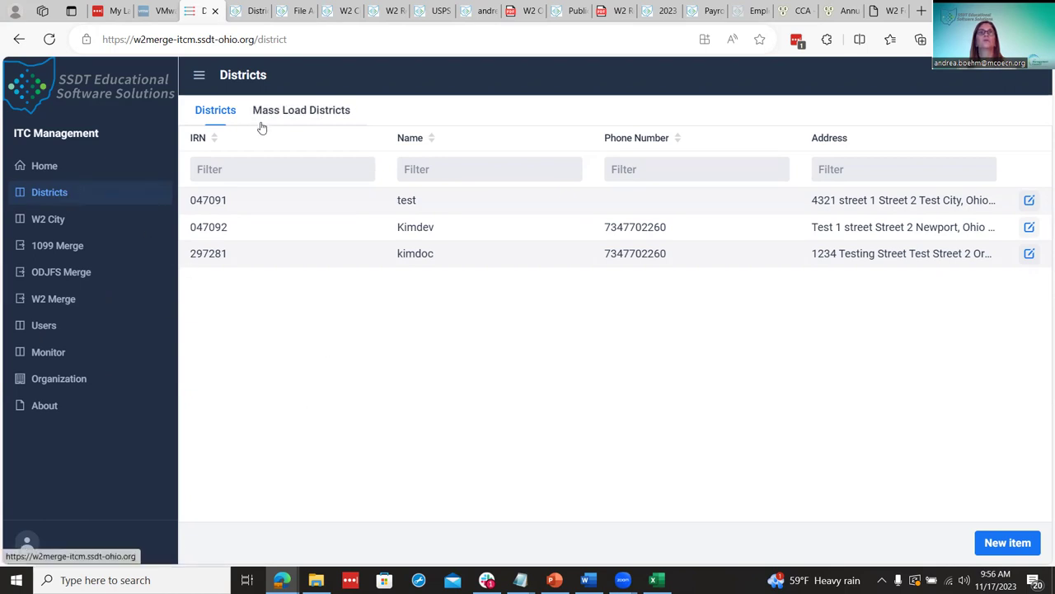
pyautogui.click(249, 11)
pyautogui.scroll(5, 319, 188)
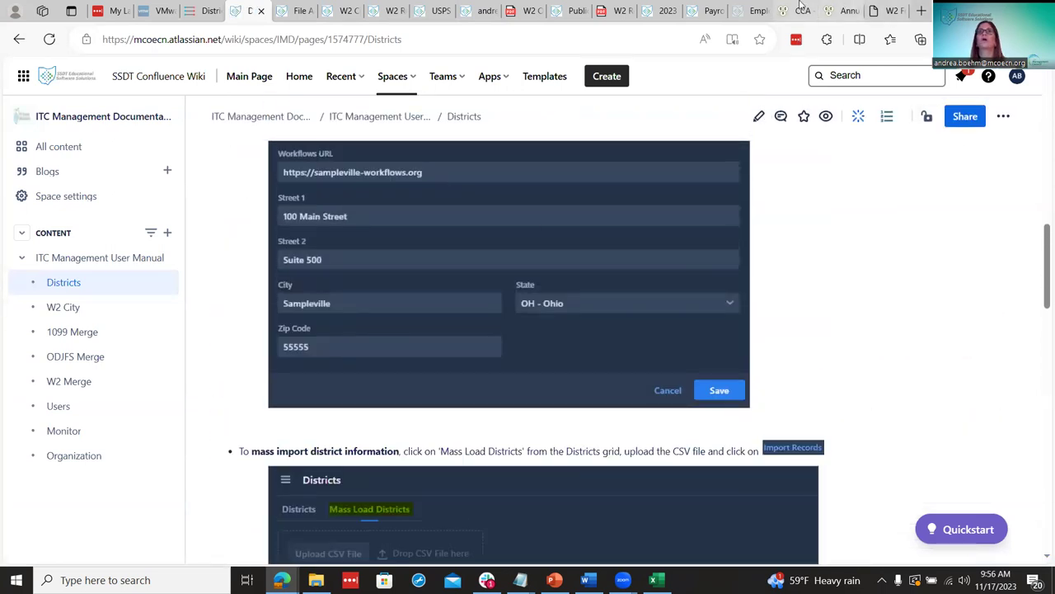
# Locate the ITC Management link in the USPS Calendar Year-End table of the 2023 ITC Calendar Year End Meeting page.
pyautogui.click(755, 11)
pyautogui.click(703, 8)
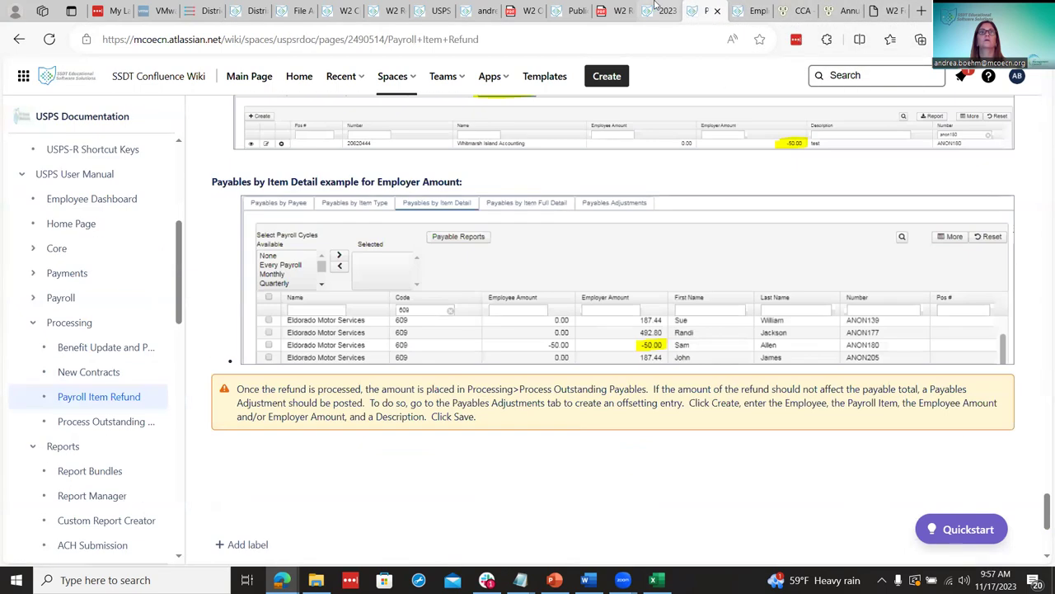
pyautogui.click(664, 9)
pyautogui.scroll(6, 672, 343)
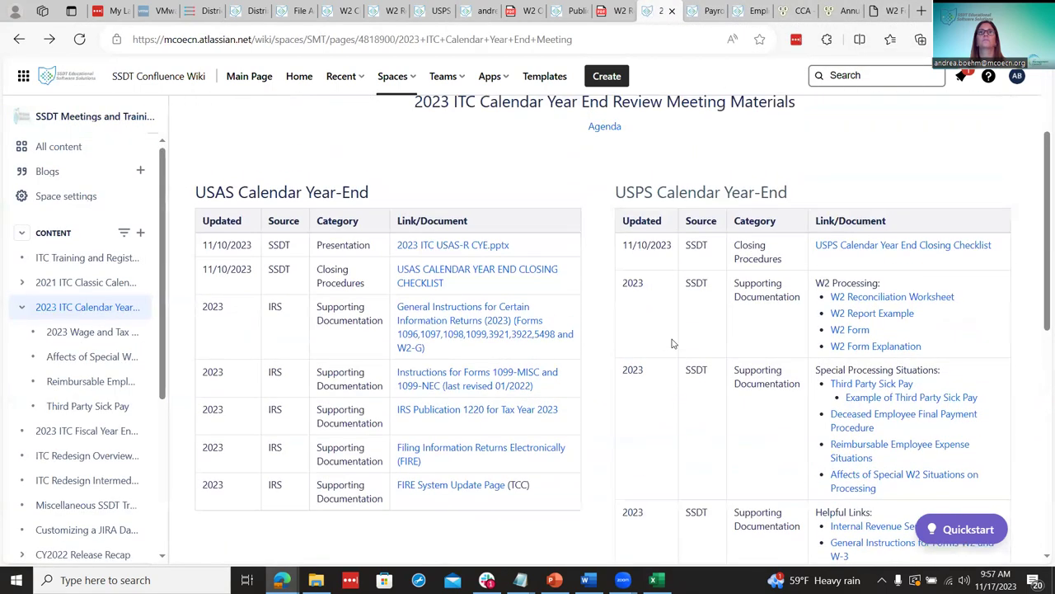
pyautogui.scroll(-4, 672, 343)
pyautogui.scroll(-8, 672, 343)
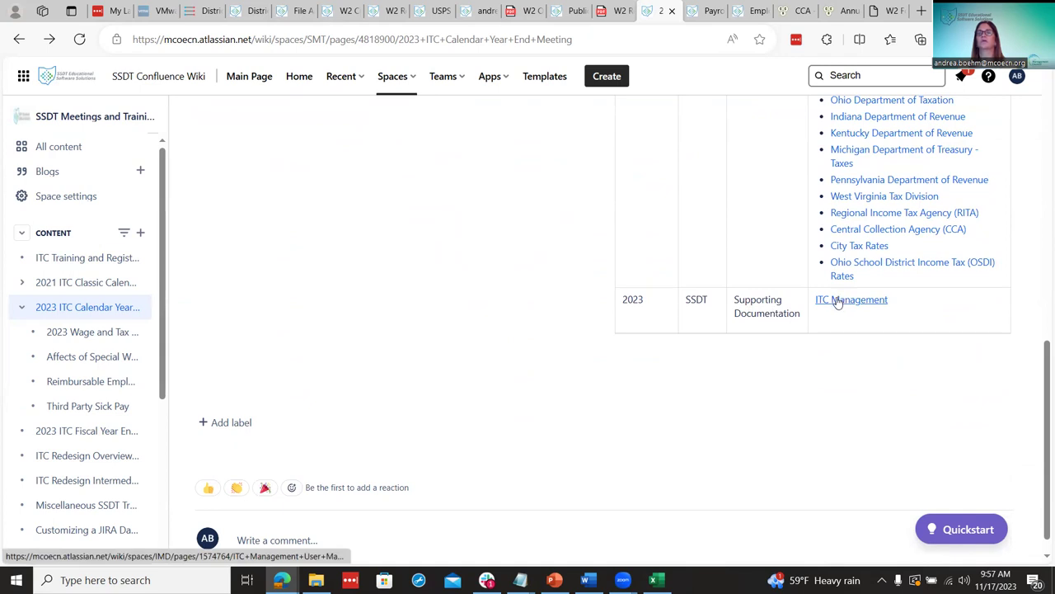
pyautogui.scroll(1, 837, 302)
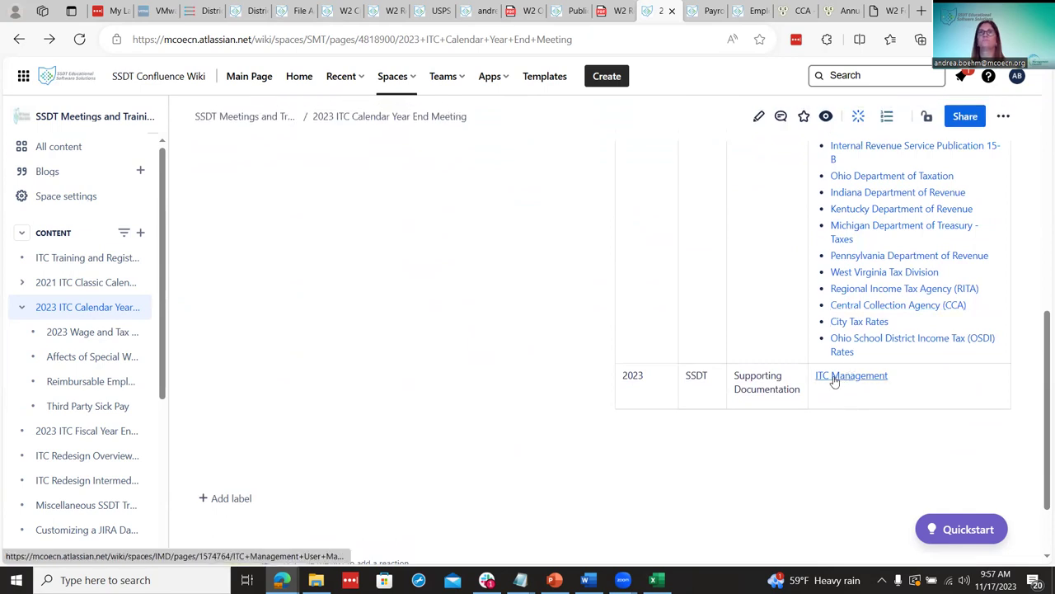
# Return to the ITC Management Districts list, review the fields of a blank new district entry, and cancel it.
pyautogui.click(487, 10)
pyautogui.click(202, 10)
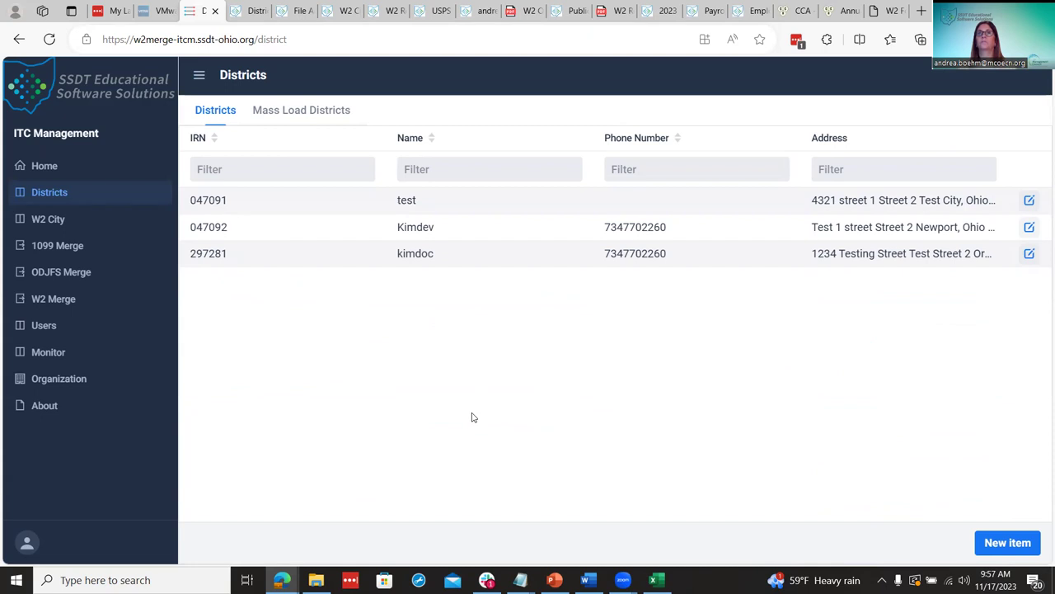
pyautogui.click(1023, 544)
pyautogui.scroll(-2, 531, 381)
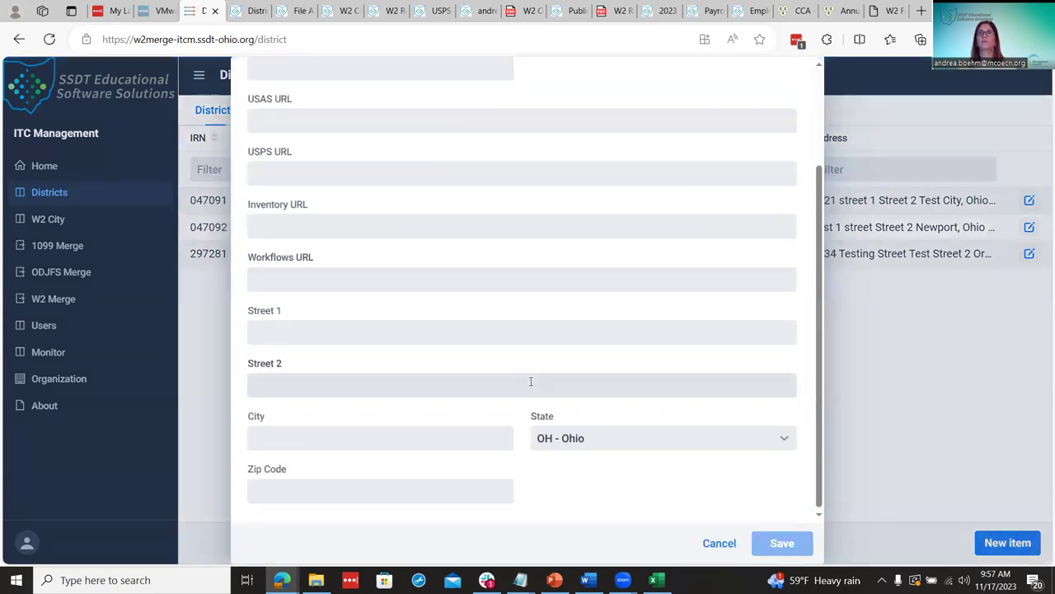
pyautogui.scroll(3, 535, 386)
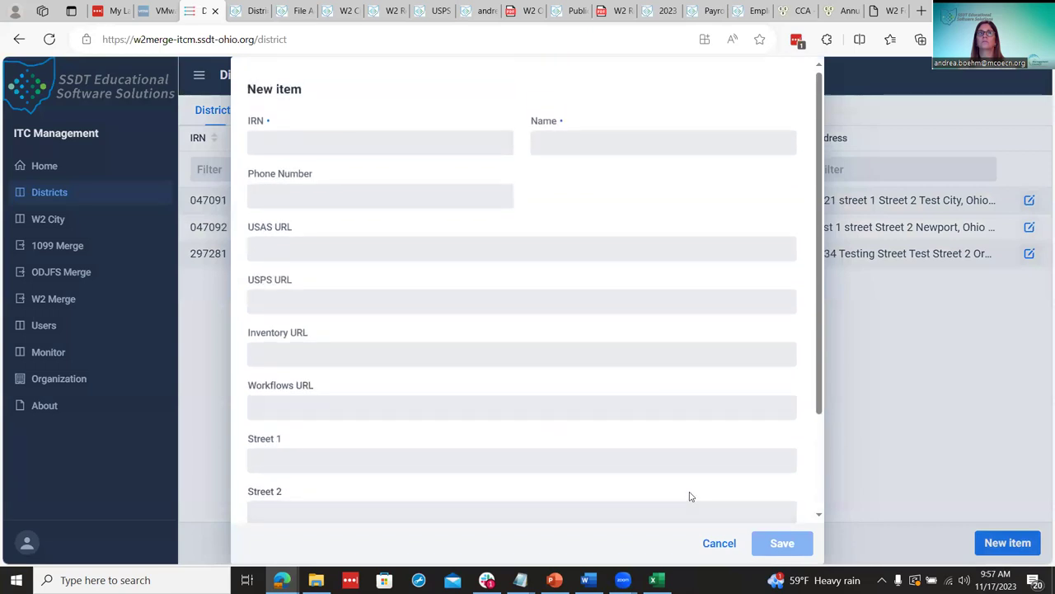
pyautogui.click(726, 545)
# Show the Mass Load Districts option and review the District Import Criteria and template spreadsheet reference in the Districts documentation.
pyautogui.click(261, 112)
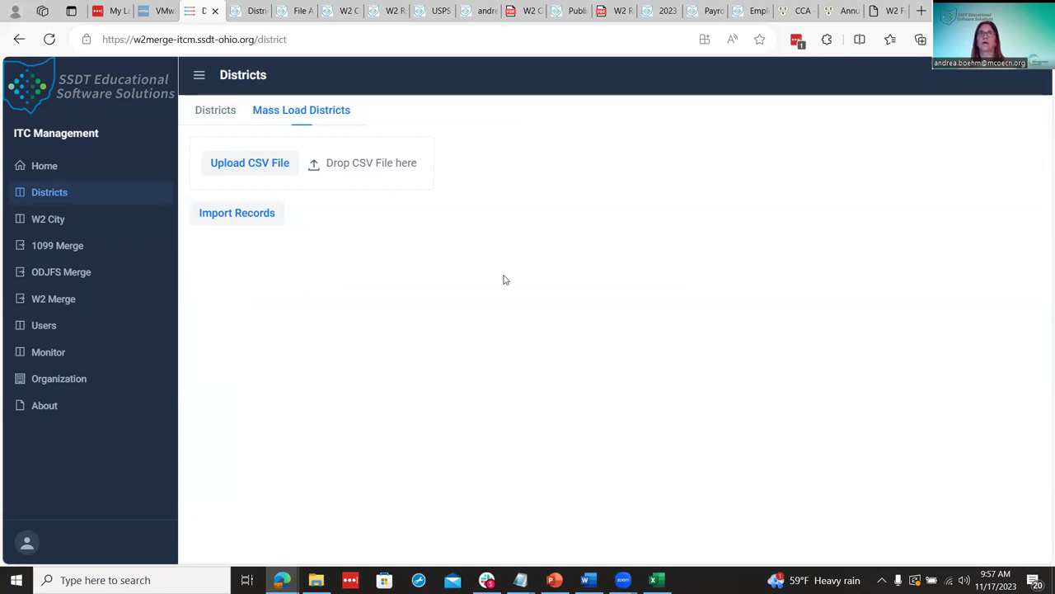
pyautogui.click(252, 11)
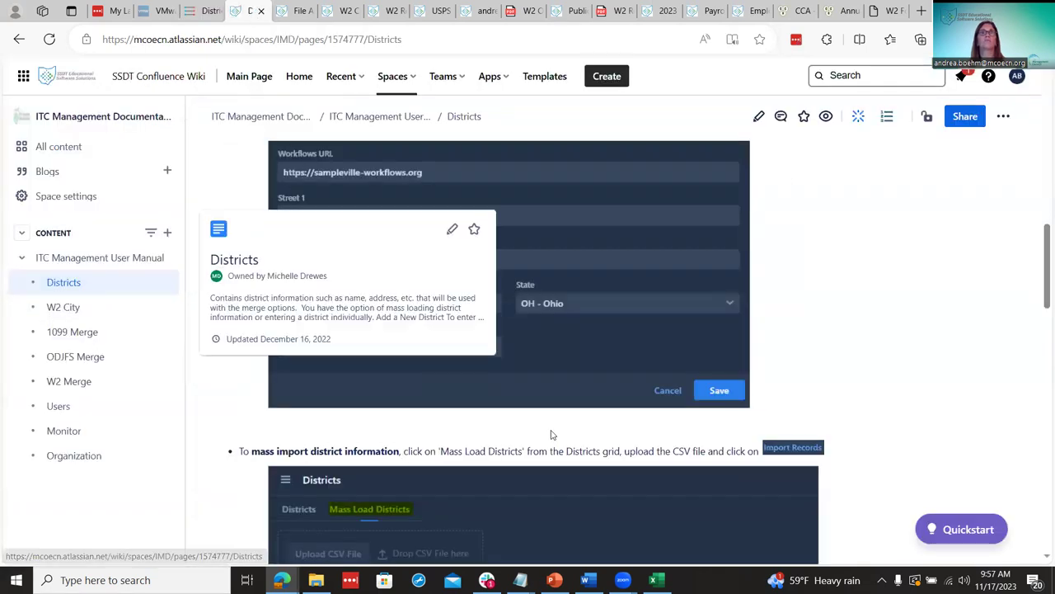
pyautogui.scroll(-6, 461, 396)
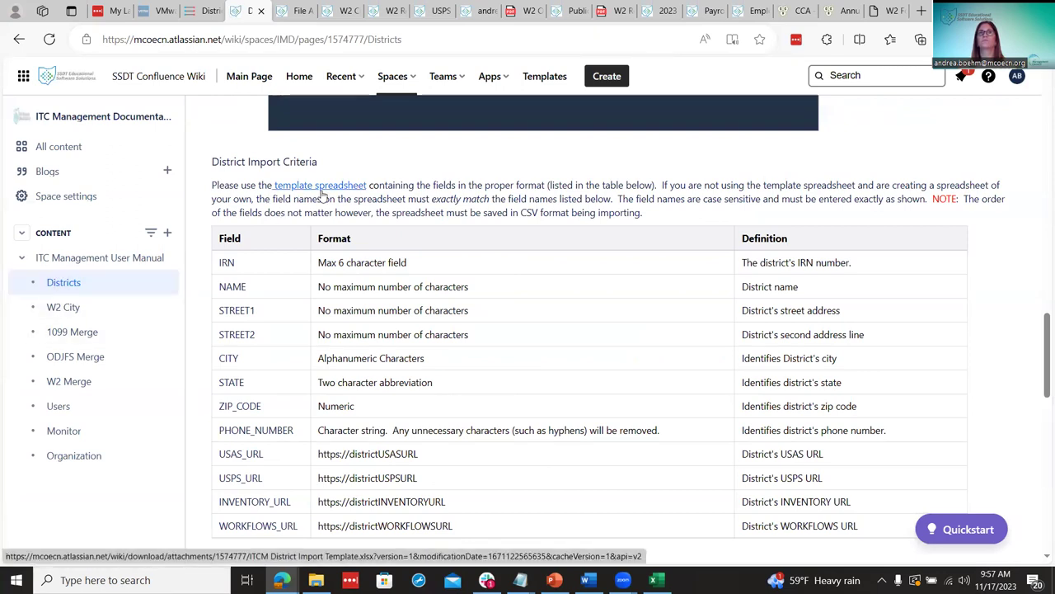
pyautogui.scroll(-2, 483, 382)
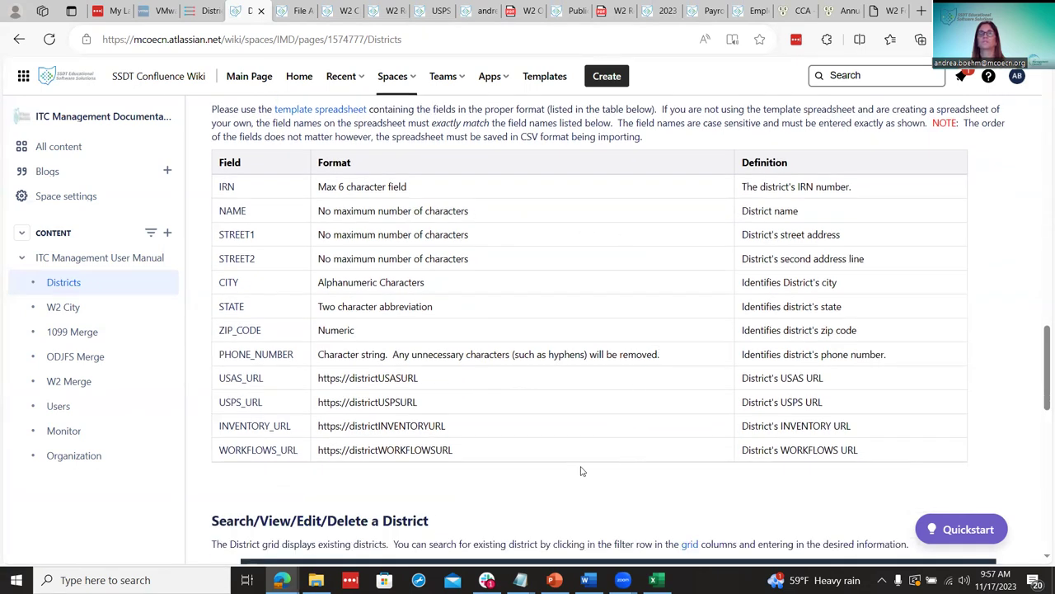
pyautogui.scroll(2, 581, 471)
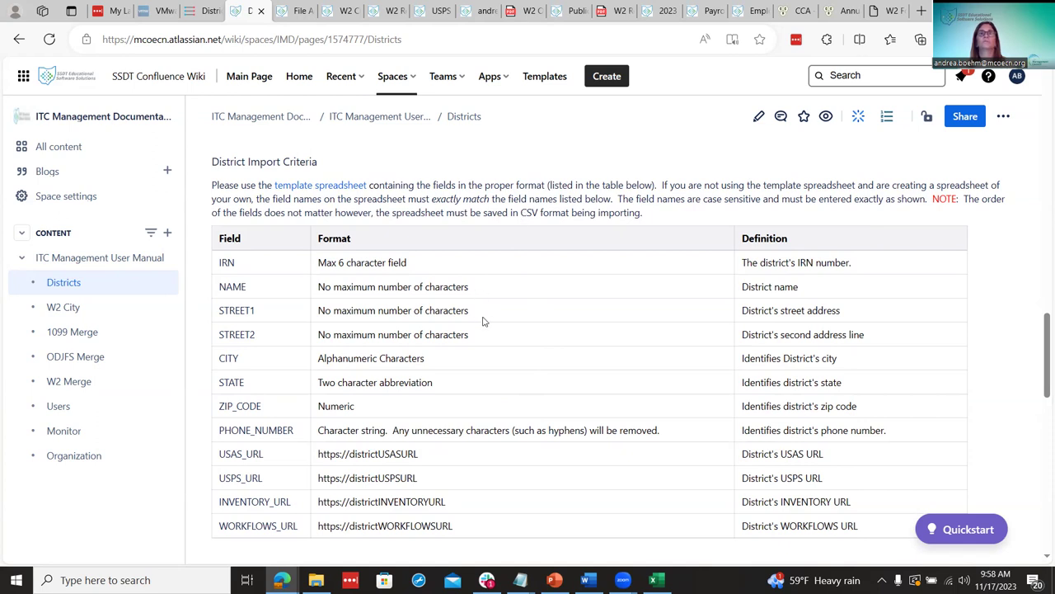
pyautogui.click(208, 10)
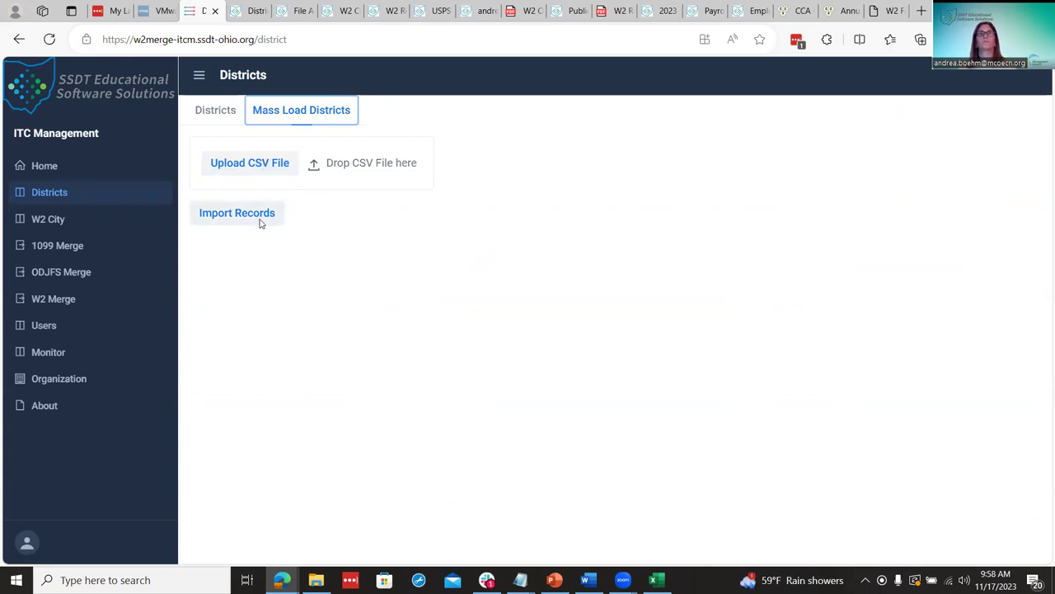
# Open the "test" district's record from the Districts list, review its fields and delete option, and cancel the edit.
pyautogui.click(225, 111)
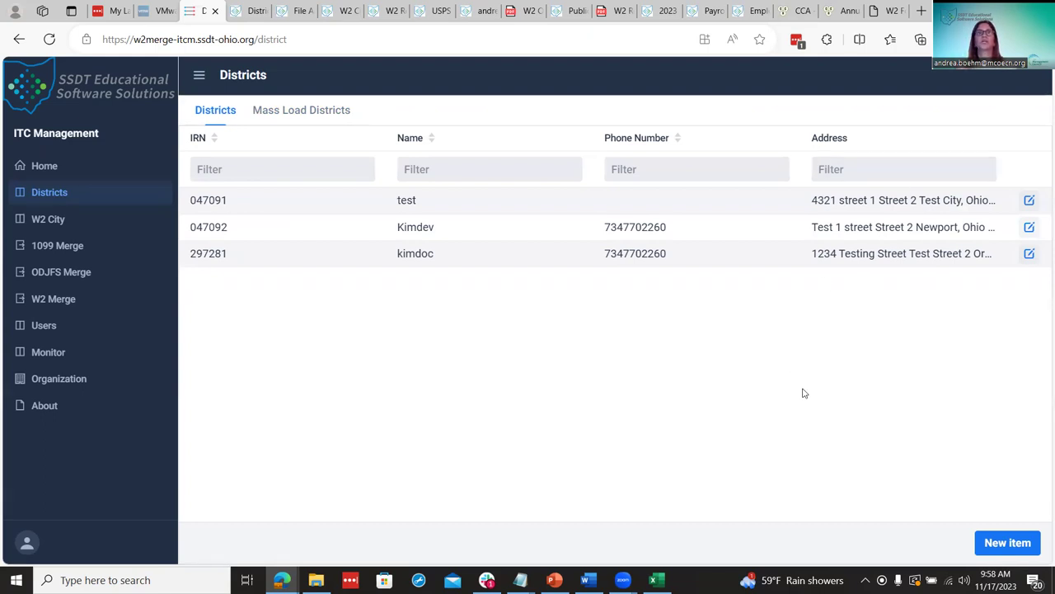
pyautogui.click(1029, 200)
pyautogui.scroll(-3, 486, 359)
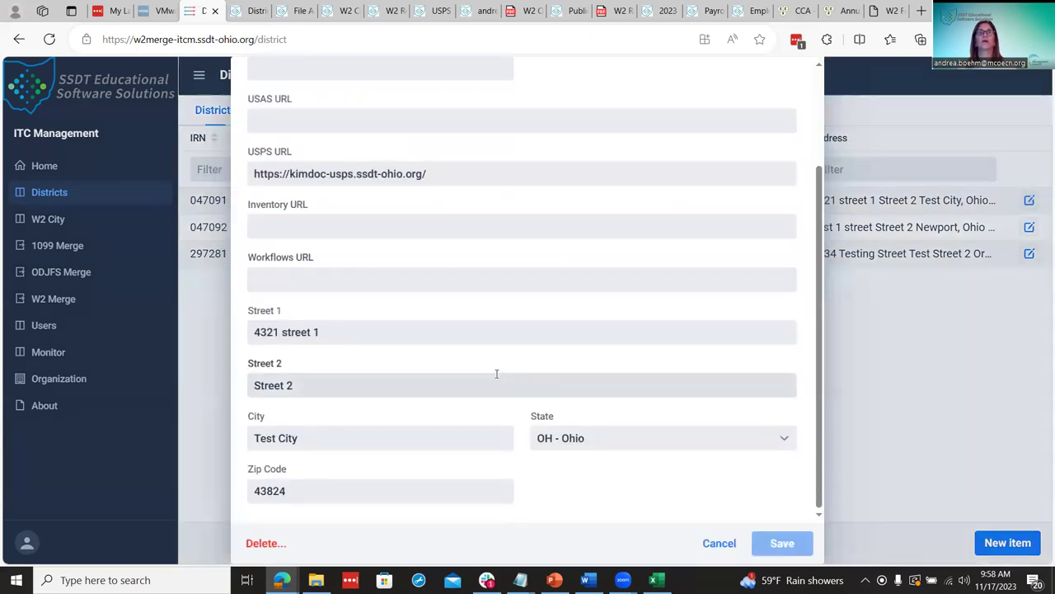
pyautogui.scroll(3, 497, 374)
pyautogui.scroll(-3, 496, 375)
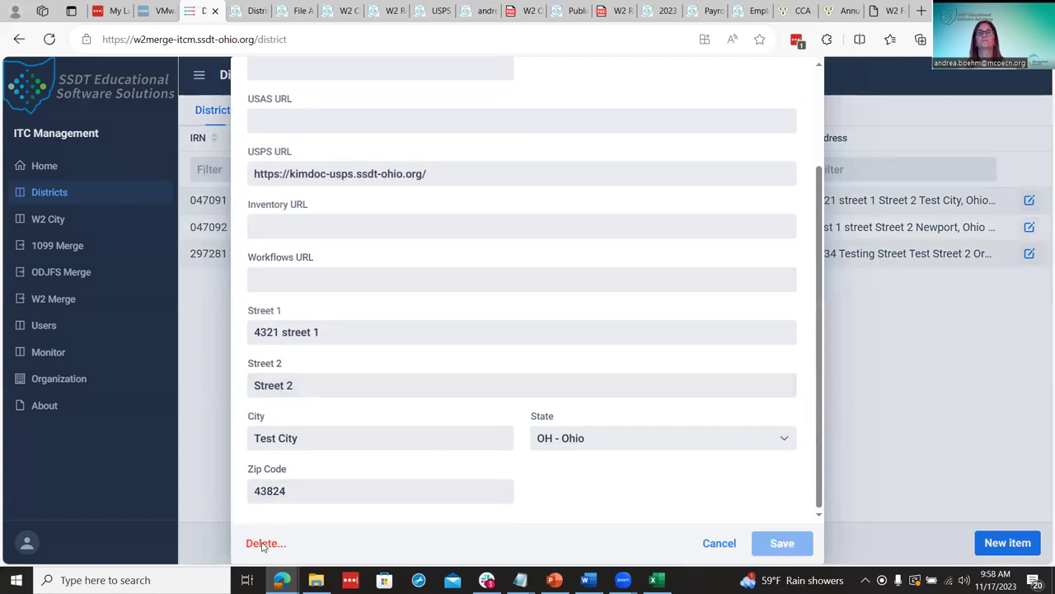
pyautogui.click(716, 548)
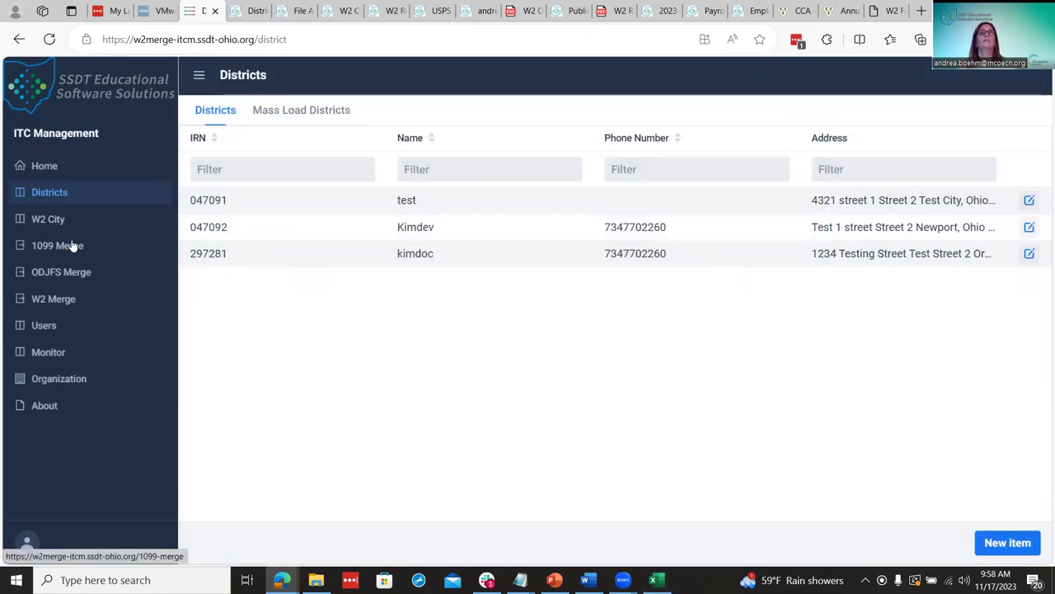
# Show the W2 City list, open a blank entry with its tax entity code and name fields, and cancel it.
pyautogui.click(41, 219)
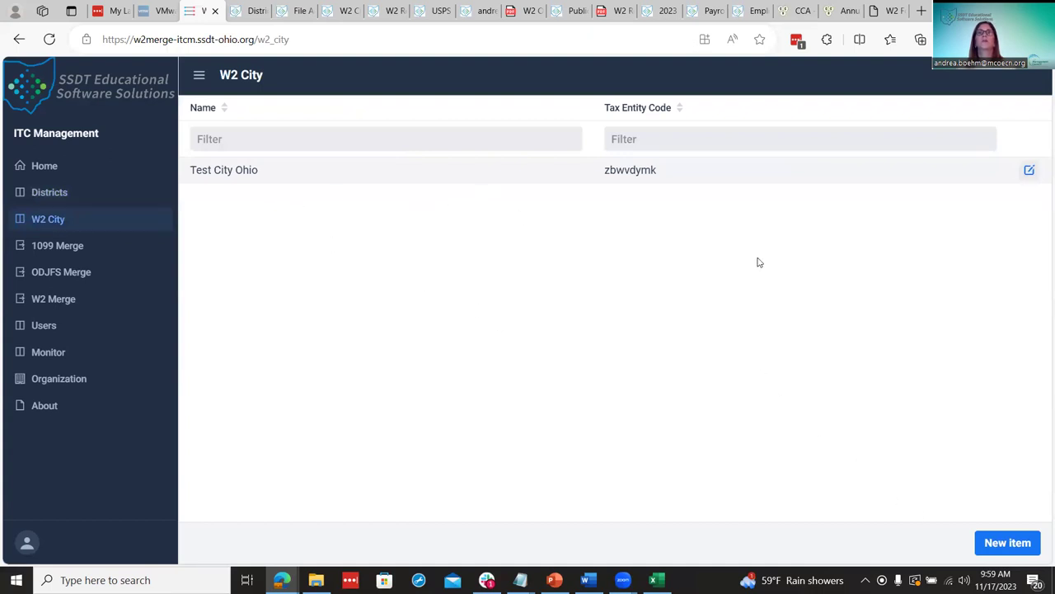
pyautogui.click(993, 545)
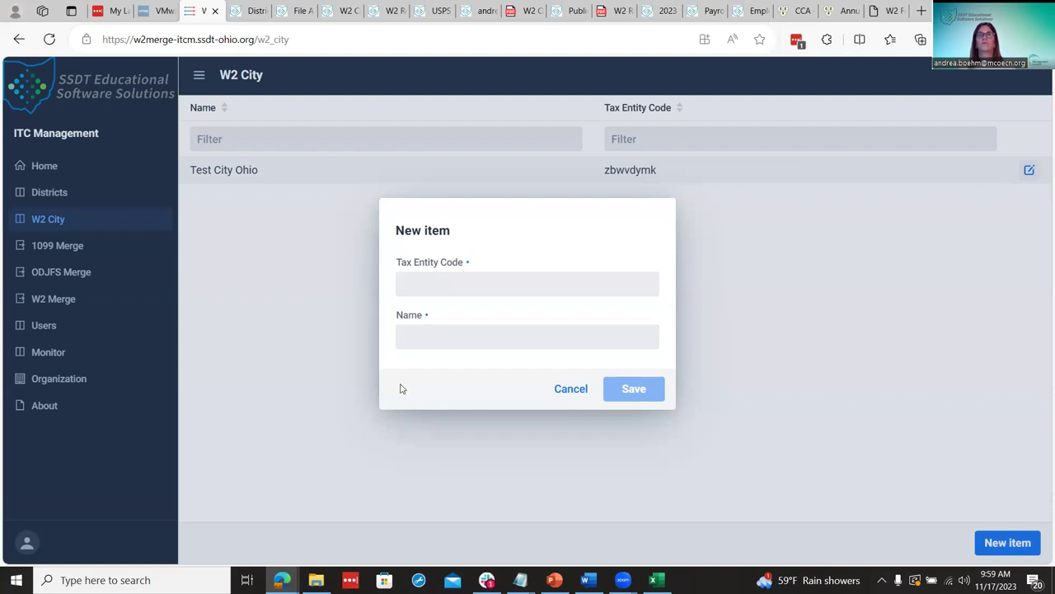
pyautogui.click(580, 394)
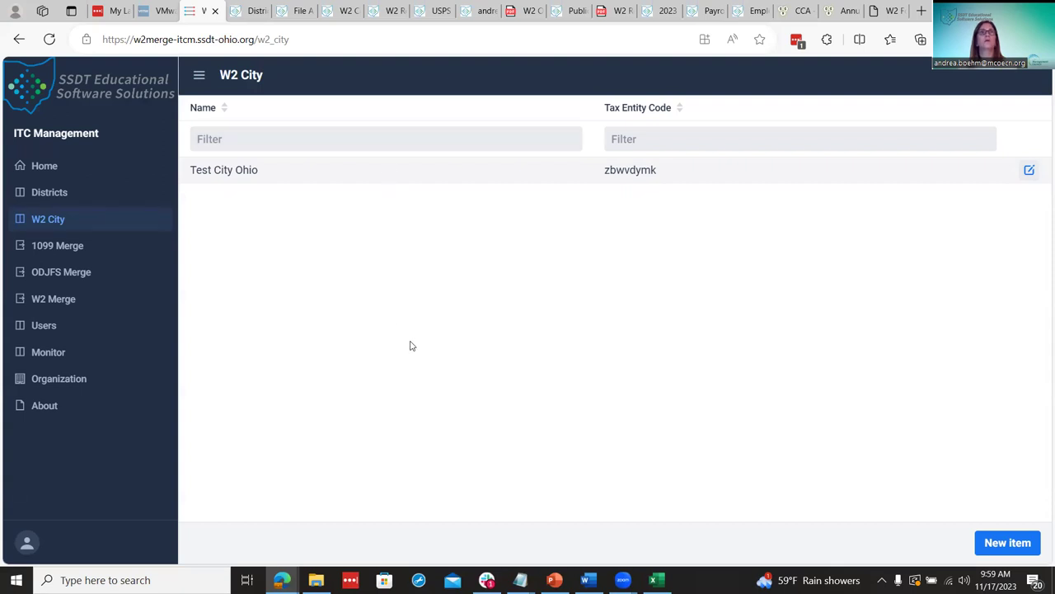
# Filter the W2 District Entry list by the Federal and Michigan types, and clear the type filter.
pyautogui.click(64, 302)
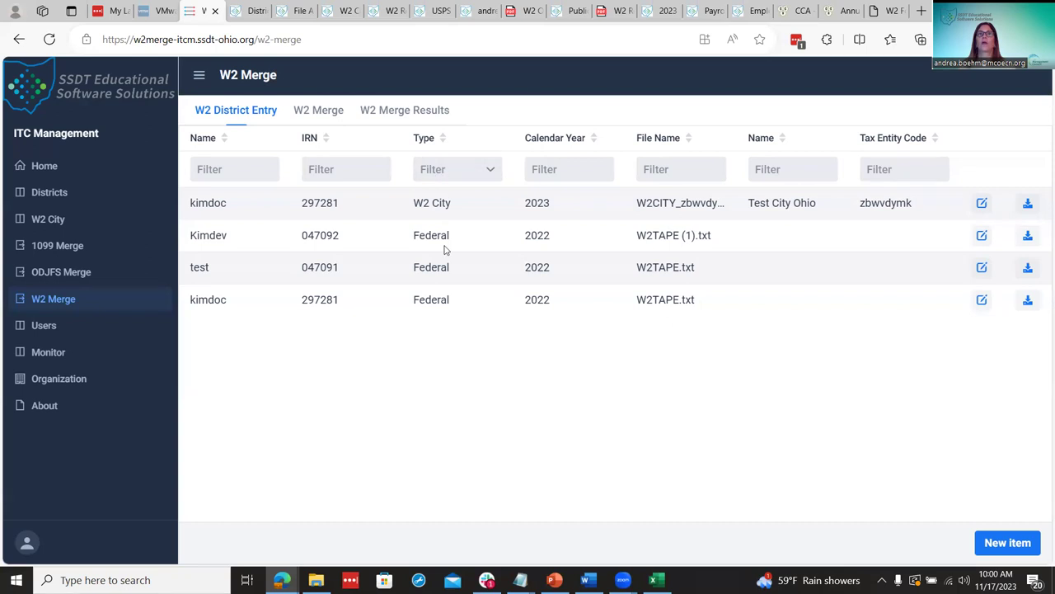
pyautogui.click(447, 178)
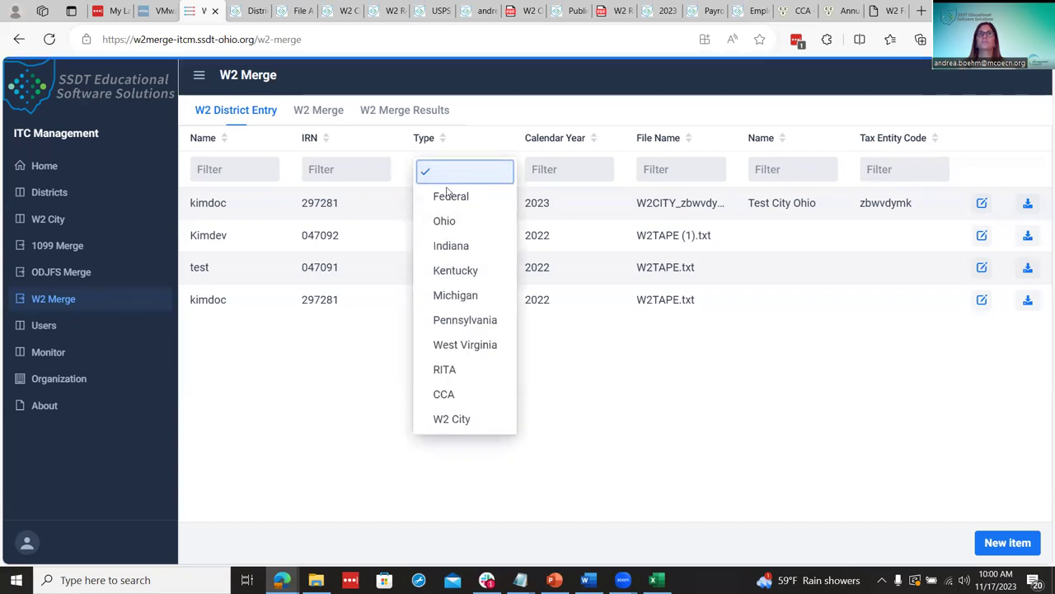
pyautogui.click(449, 197)
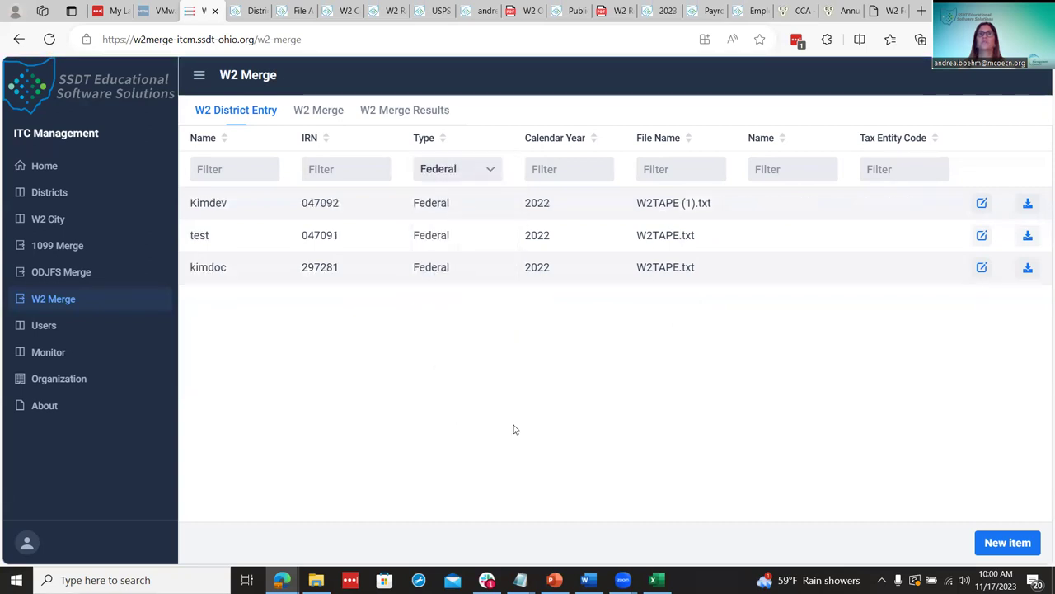
pyautogui.click(453, 178)
pyautogui.click(461, 295)
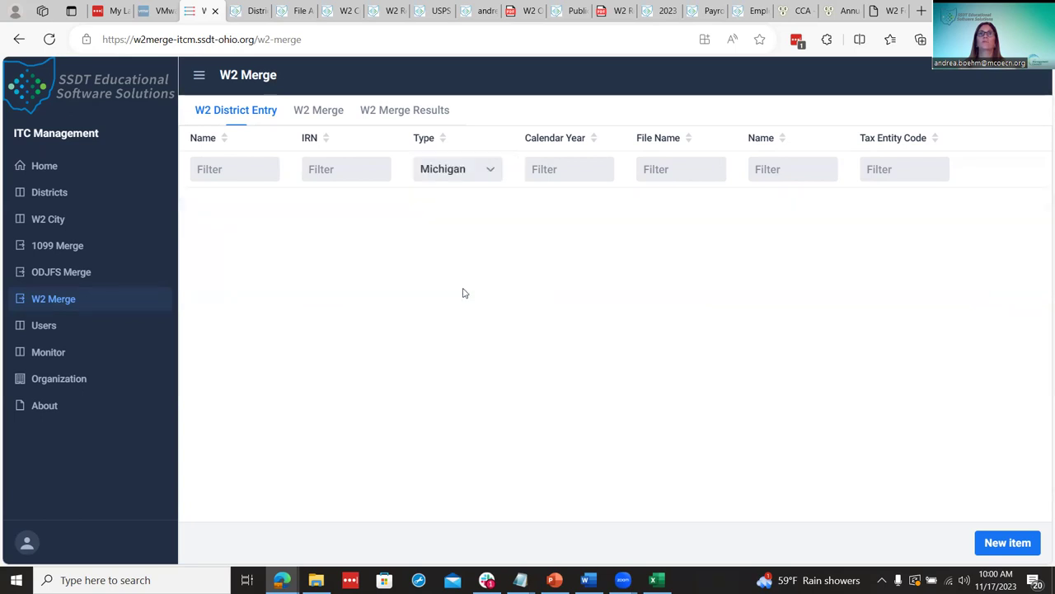
pyautogui.click(468, 171)
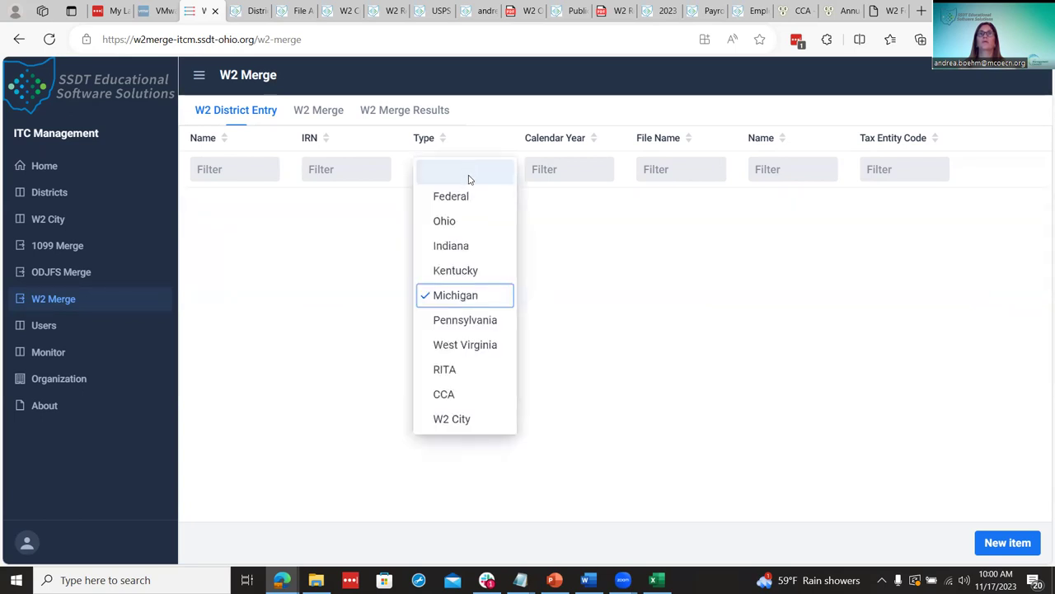
pyautogui.click(469, 177)
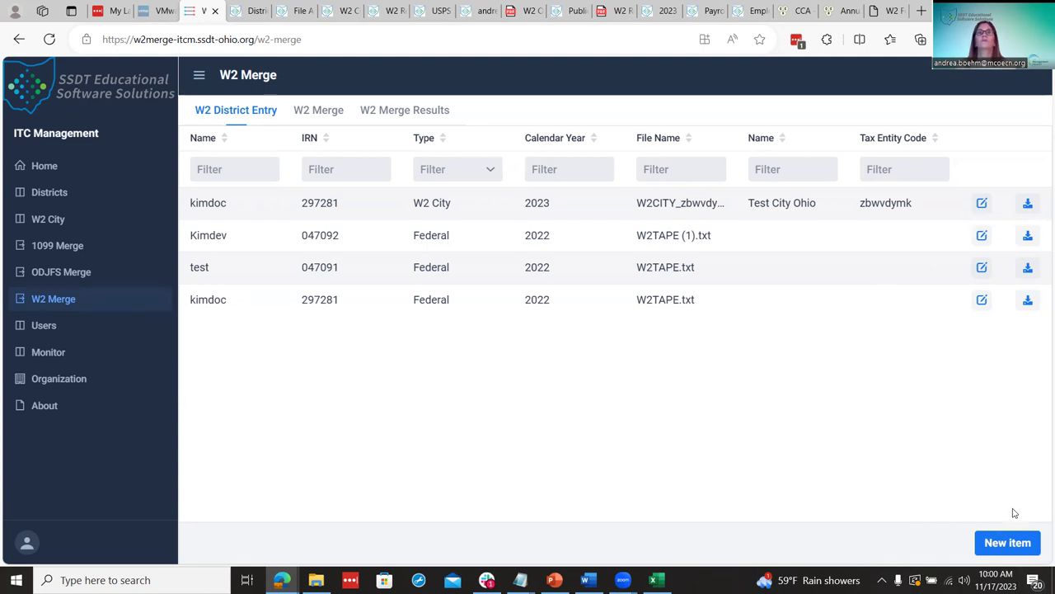
# Open a new W2 district entry, pick district Kimdev (047092), review the submission type and W2 City options, and discard the entry.
pyautogui.click(1007, 543)
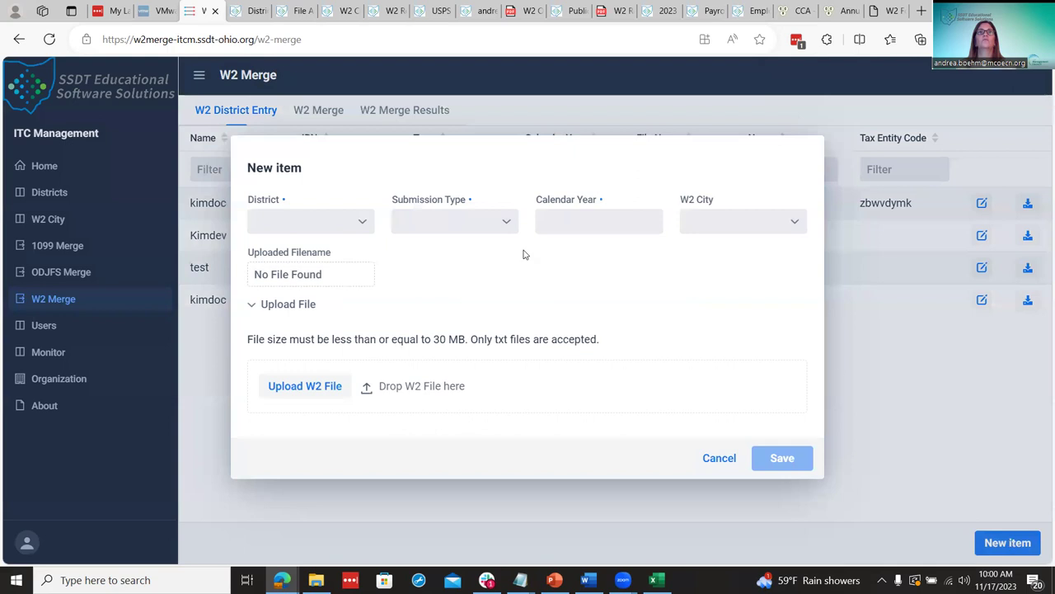
pyautogui.click(355, 223)
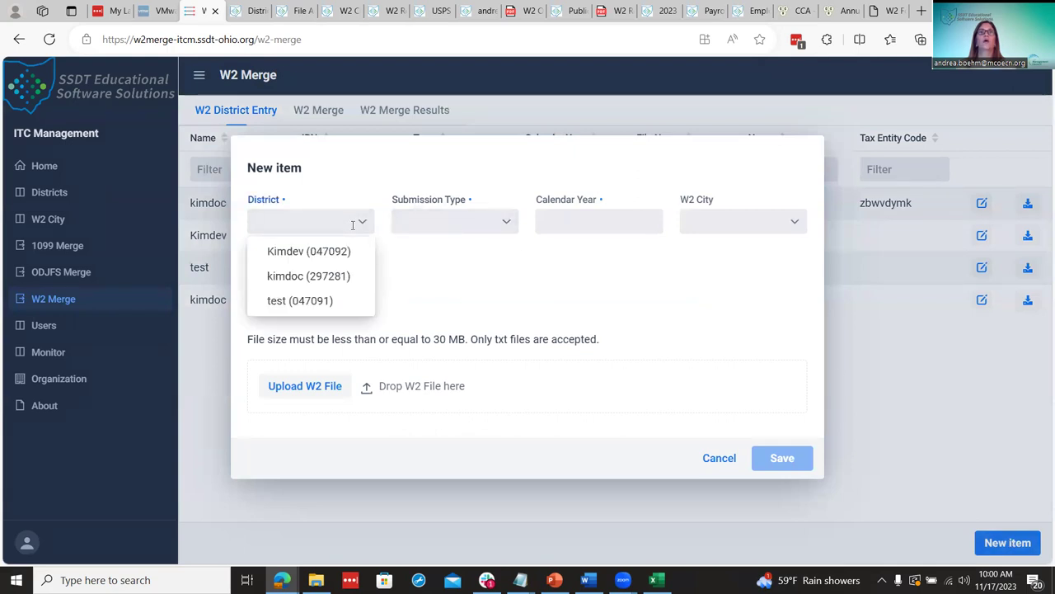
pyautogui.click(332, 252)
pyautogui.click(457, 221)
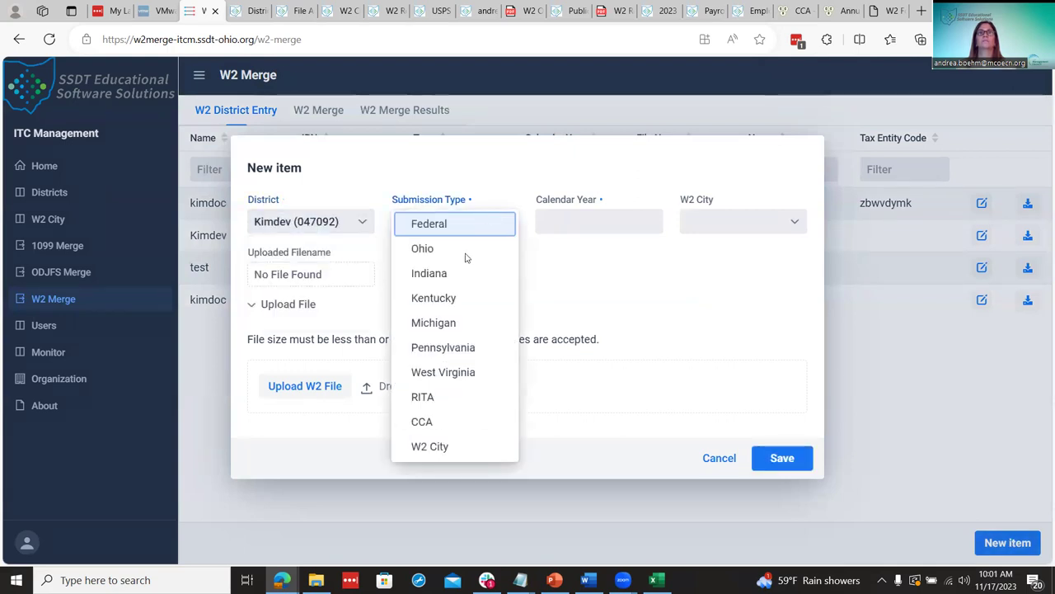
pyautogui.click(603, 241)
pyautogui.click(730, 218)
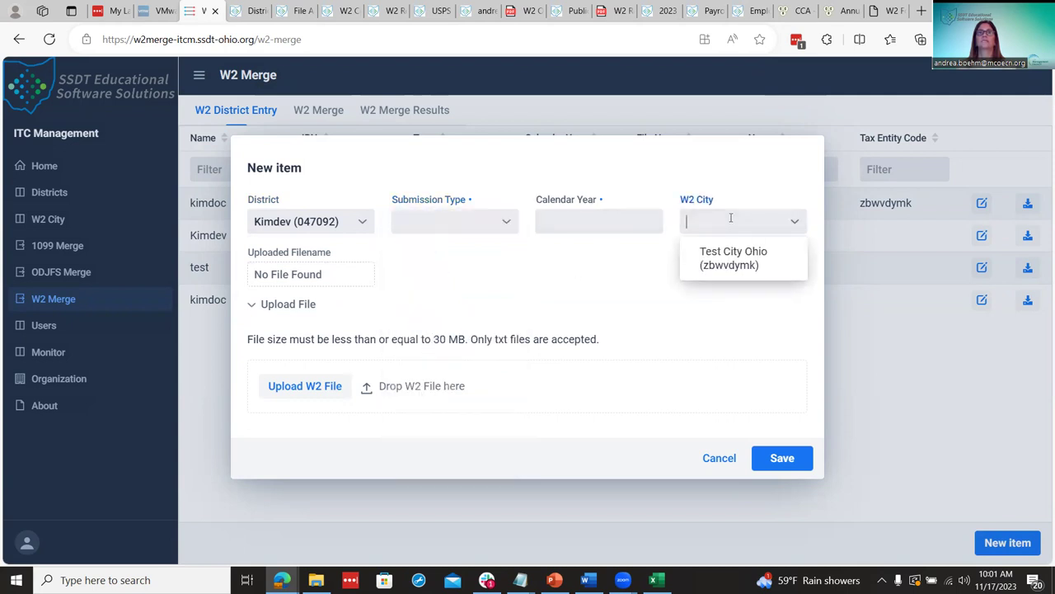
pyautogui.click(490, 302)
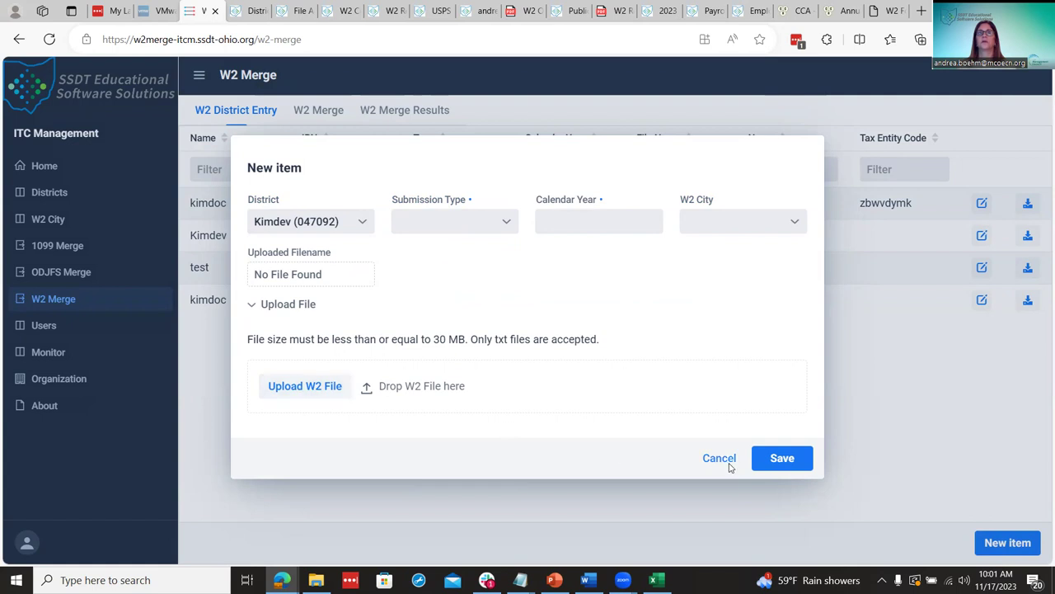
pyautogui.click(719, 459)
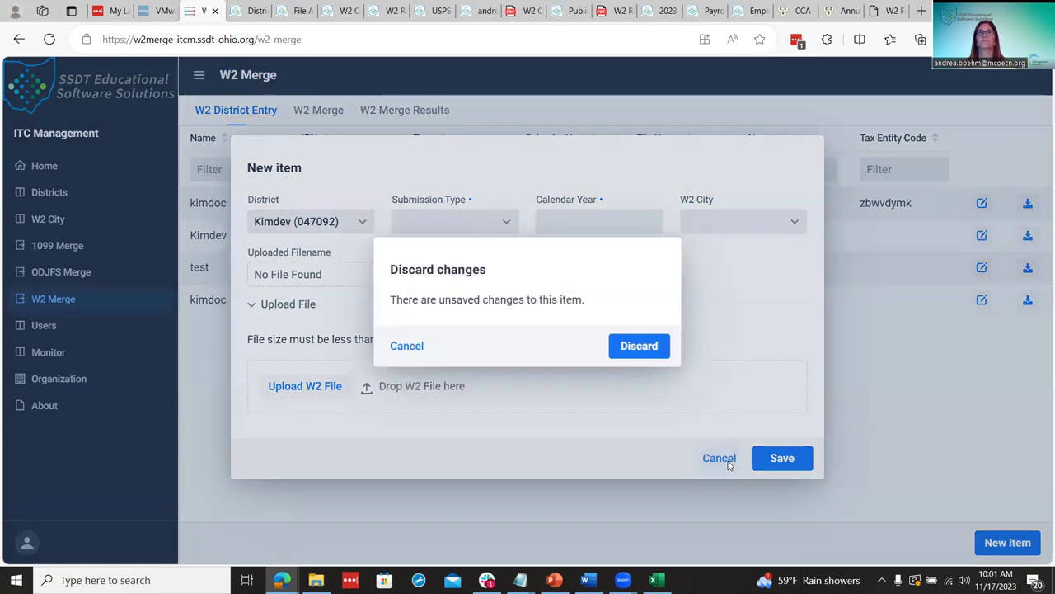
pyautogui.click(645, 346)
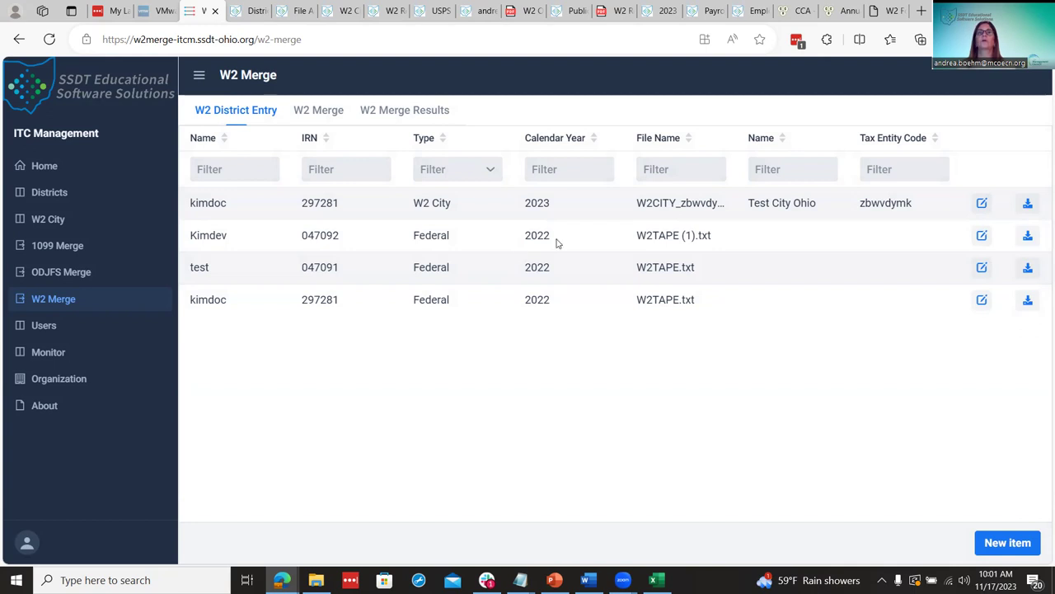
# Filter the W2 District Entry list by calendar year 2023.
pyautogui.click(564, 168)
pyautogui.write('2023')
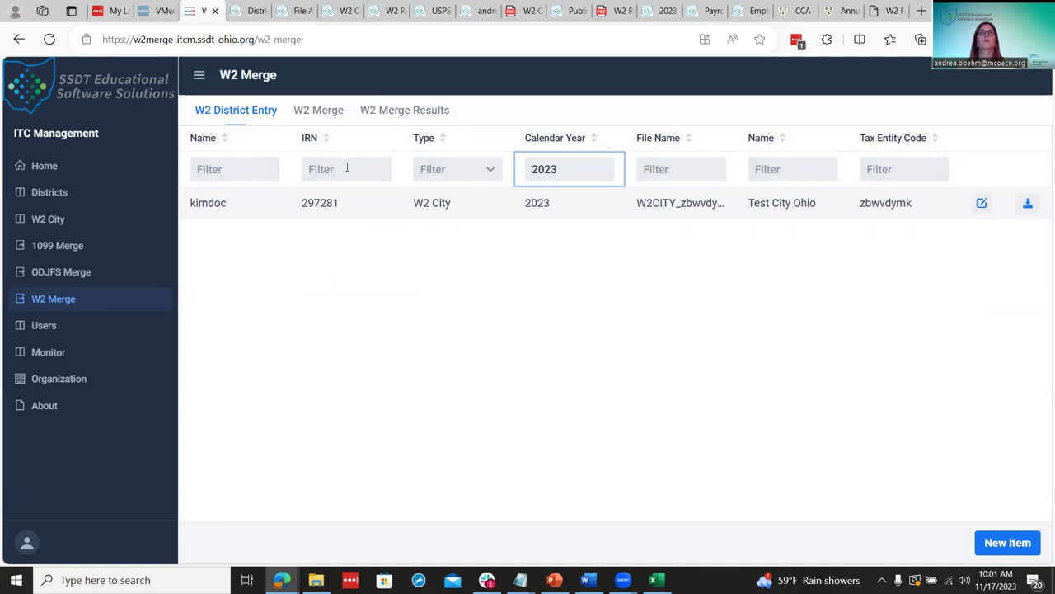
# Set the W2 Merge form's year to 2023 and review the submission type options, keeping Federal.
pyautogui.click(320, 112)
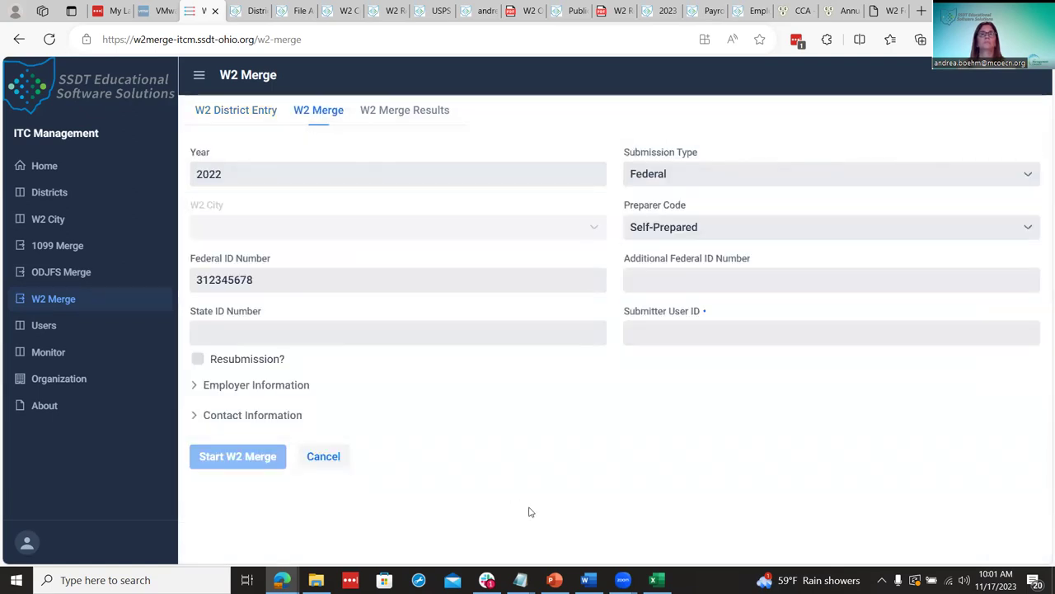
pyautogui.click(285, 179)
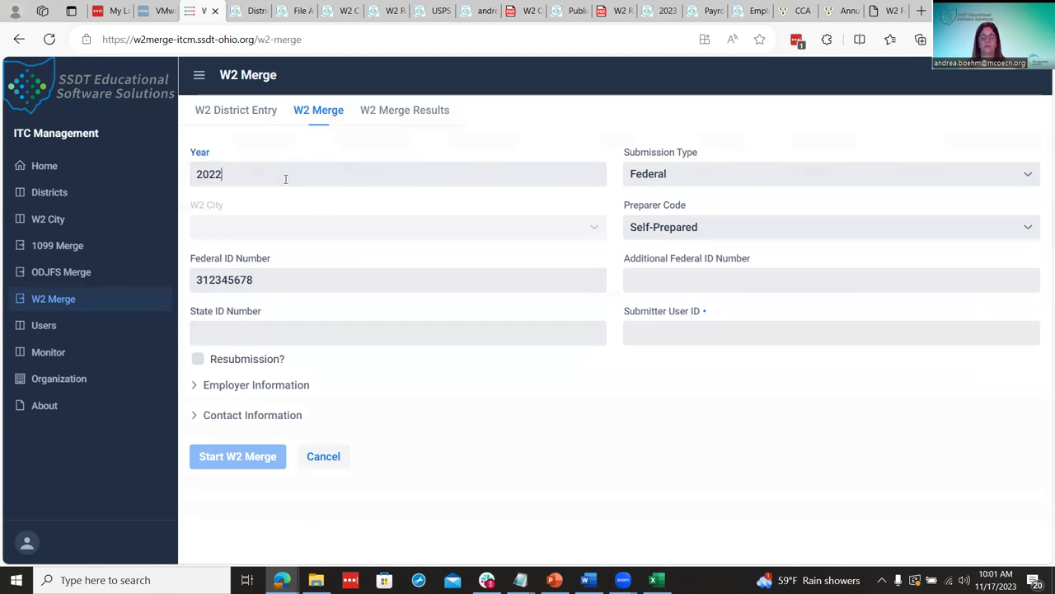
pyautogui.press('BackSpace')
pyautogui.write('3')
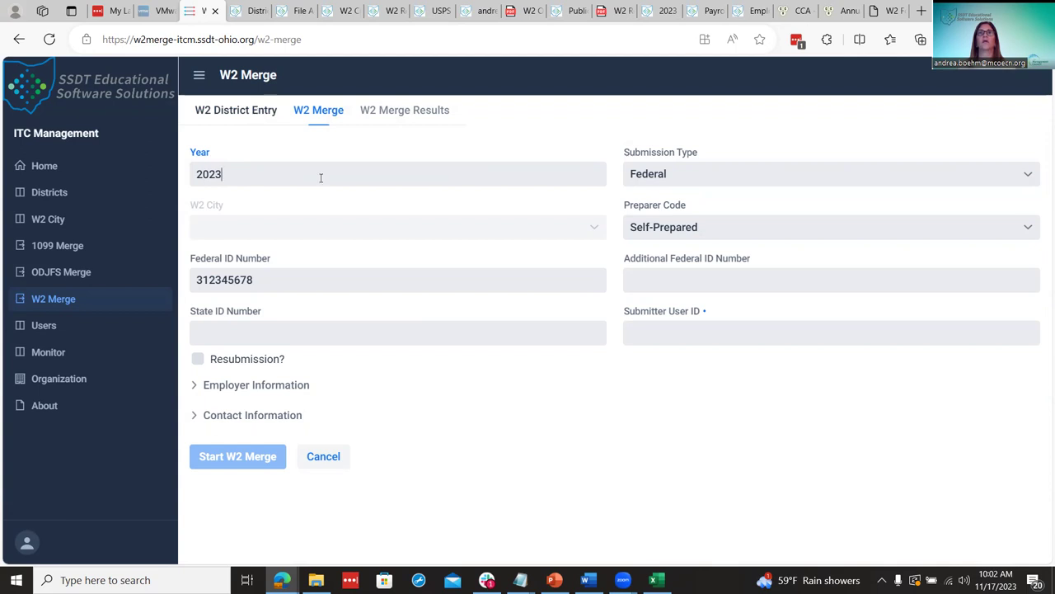
pyautogui.click(658, 177)
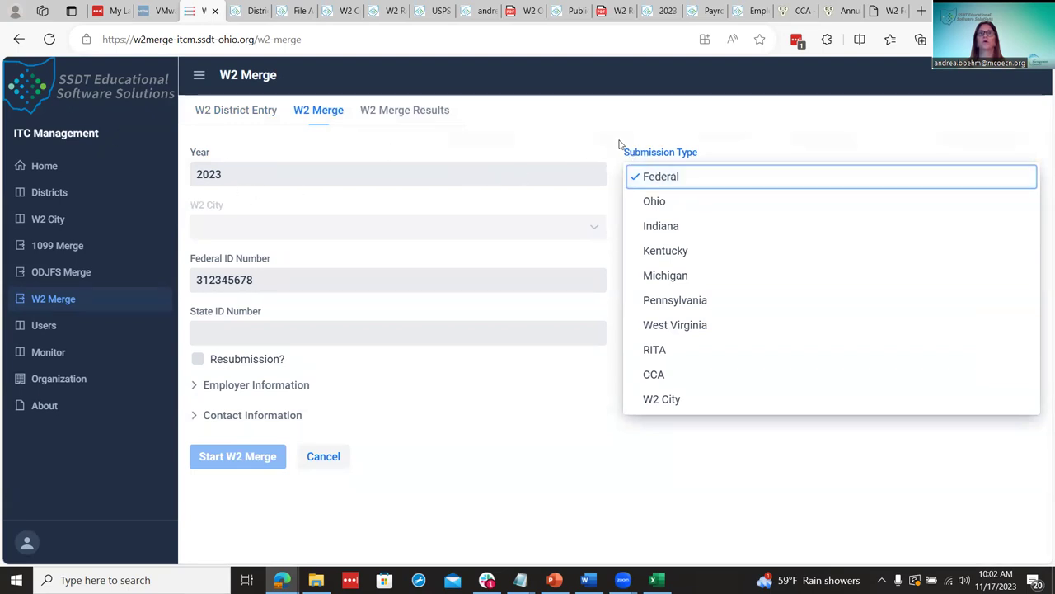
pyautogui.click(606, 118)
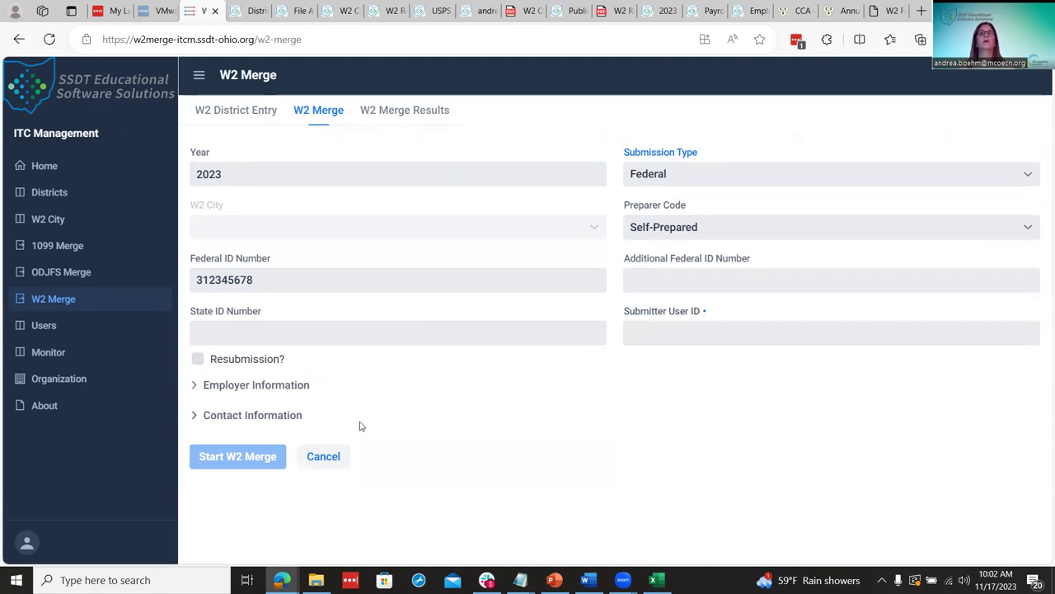
# Expand the Employer Information and Contact Information sections of the W2 Merge form and review all fields down to the start option.
pyautogui.click(194, 387)
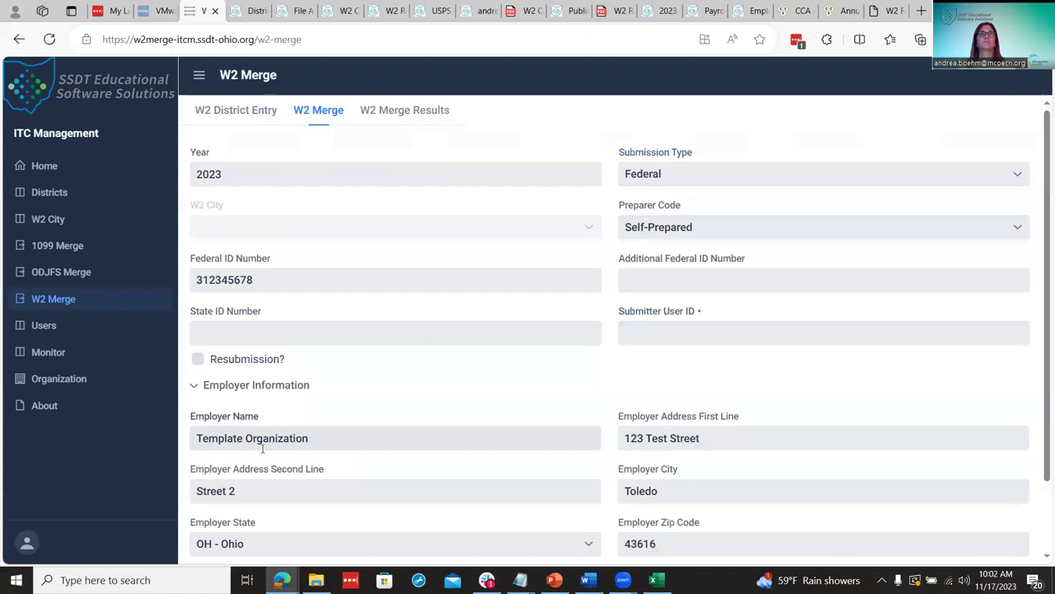
pyautogui.scroll(-2, 248, 445)
pyautogui.click(194, 497)
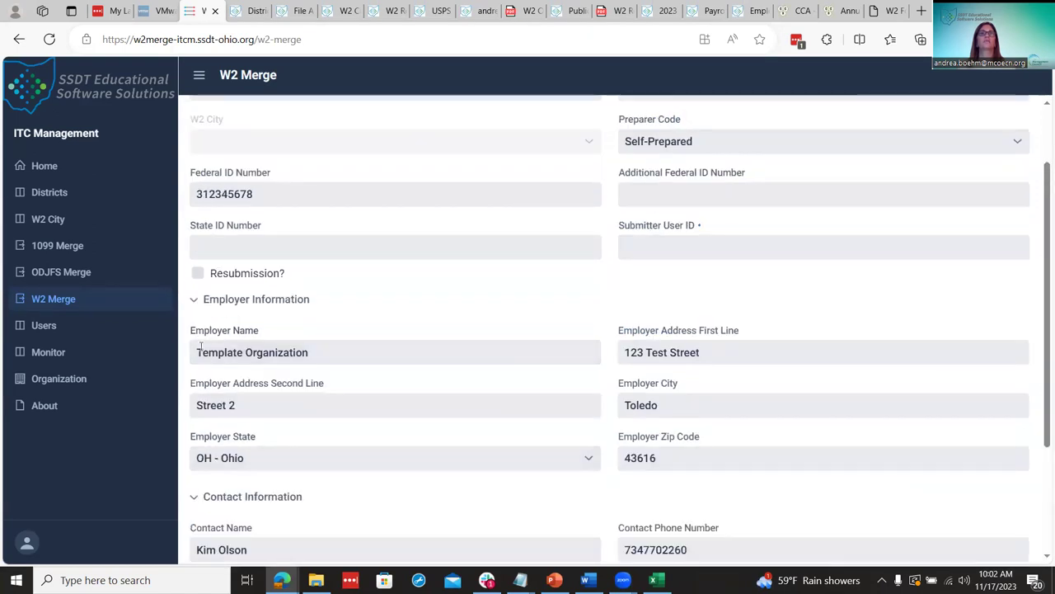
pyautogui.scroll(-3, 346, 396)
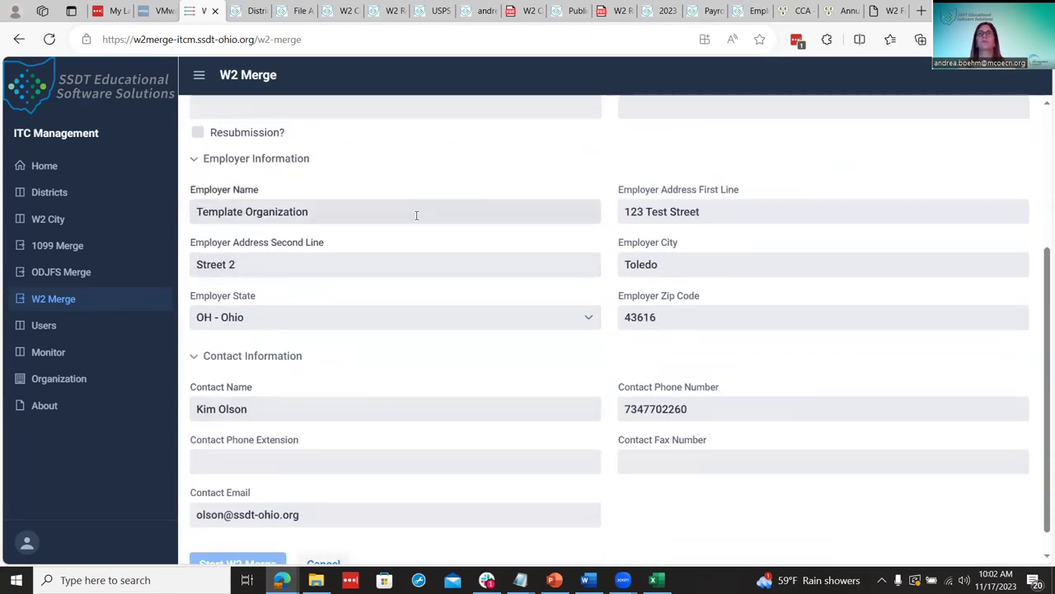
pyautogui.scroll(-1, 420, 289)
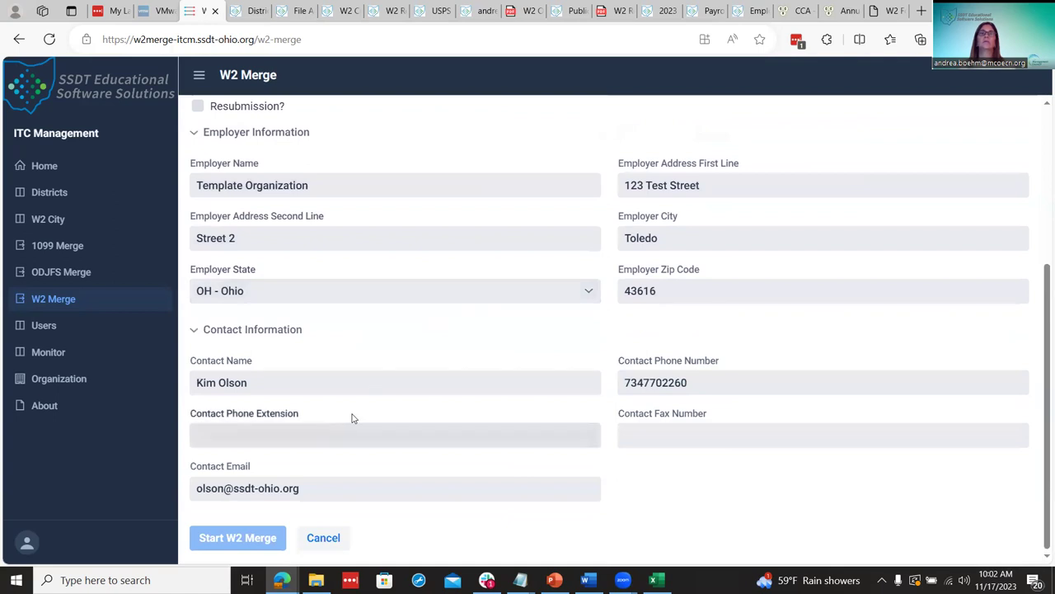
pyautogui.scroll(3, 459, 462)
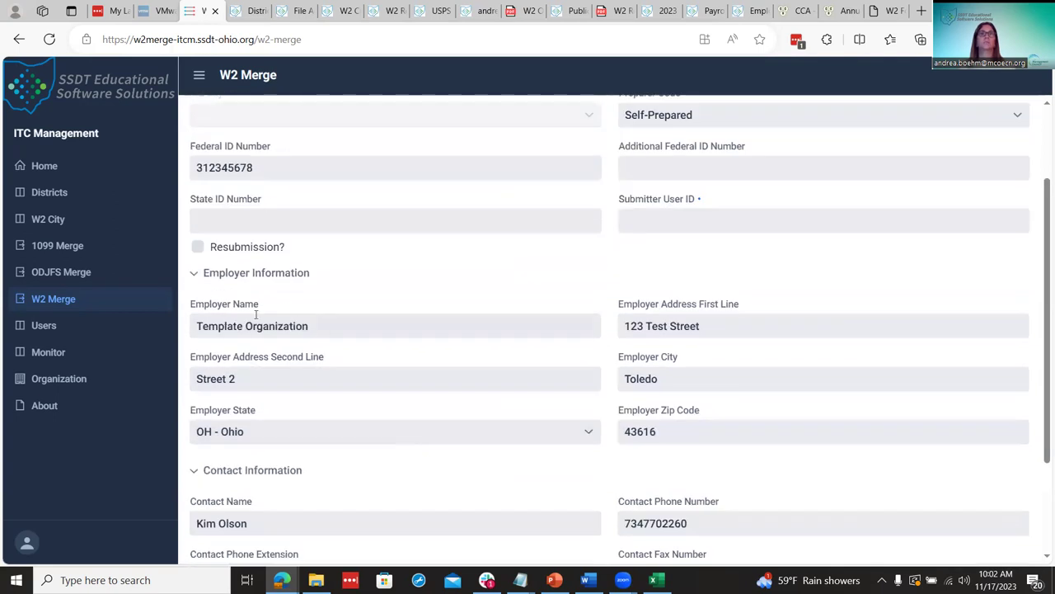
pyautogui.scroll(3, 545, 404)
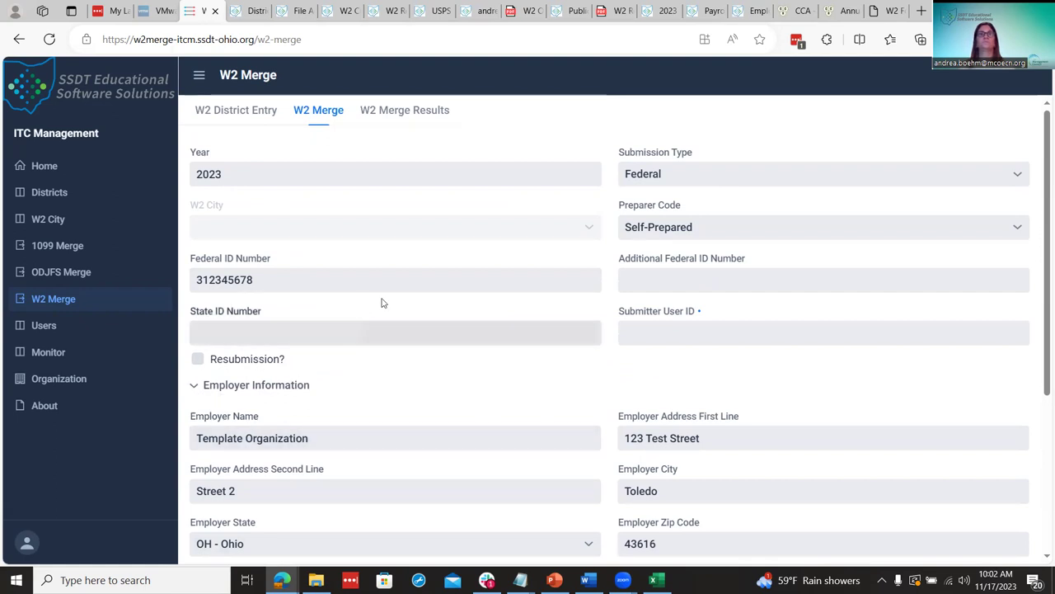
pyautogui.scroll(-3, 426, 336)
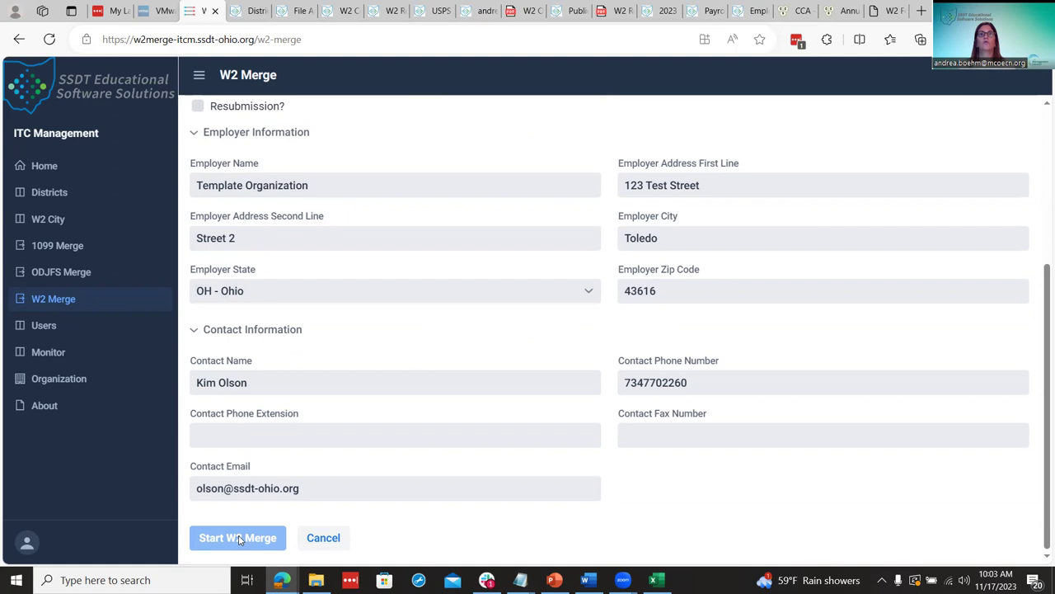
# Cancel the W2 merge setup and reload the page to bring back the form's default values.
pyautogui.click(321, 538)
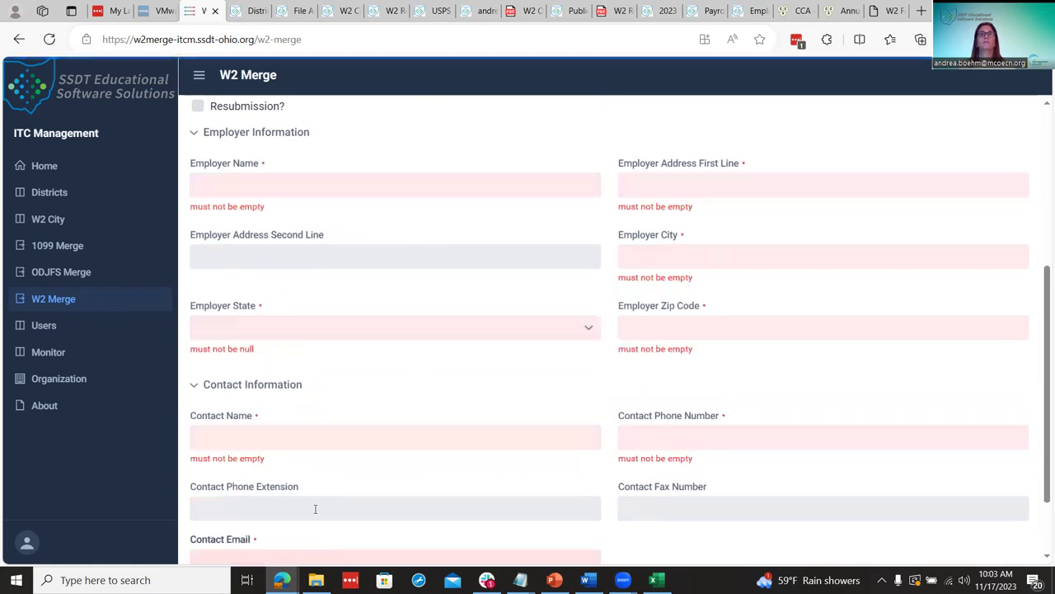
pyautogui.click(49, 40)
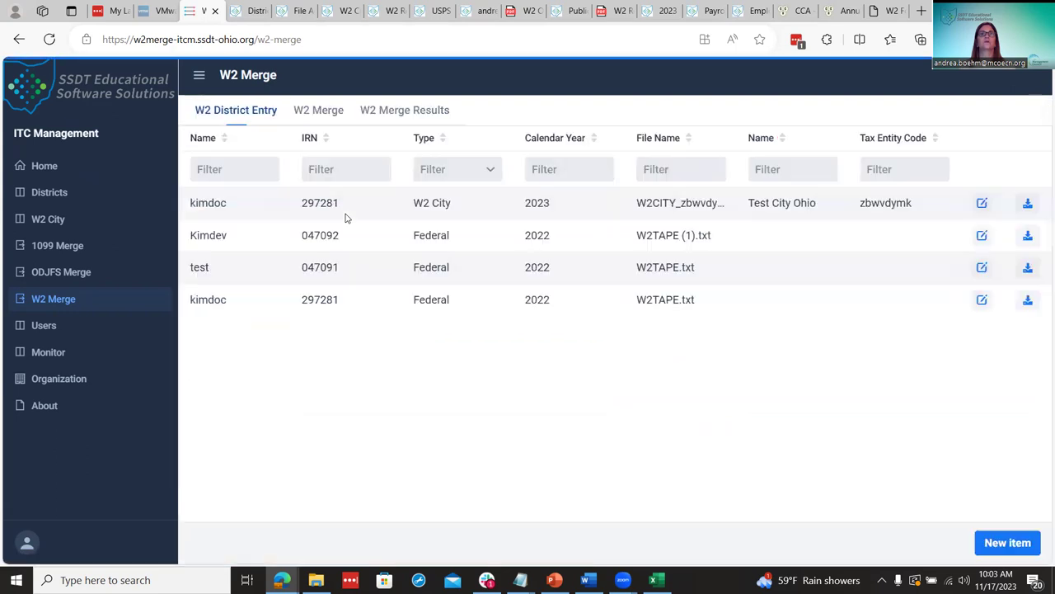
pyautogui.click(336, 110)
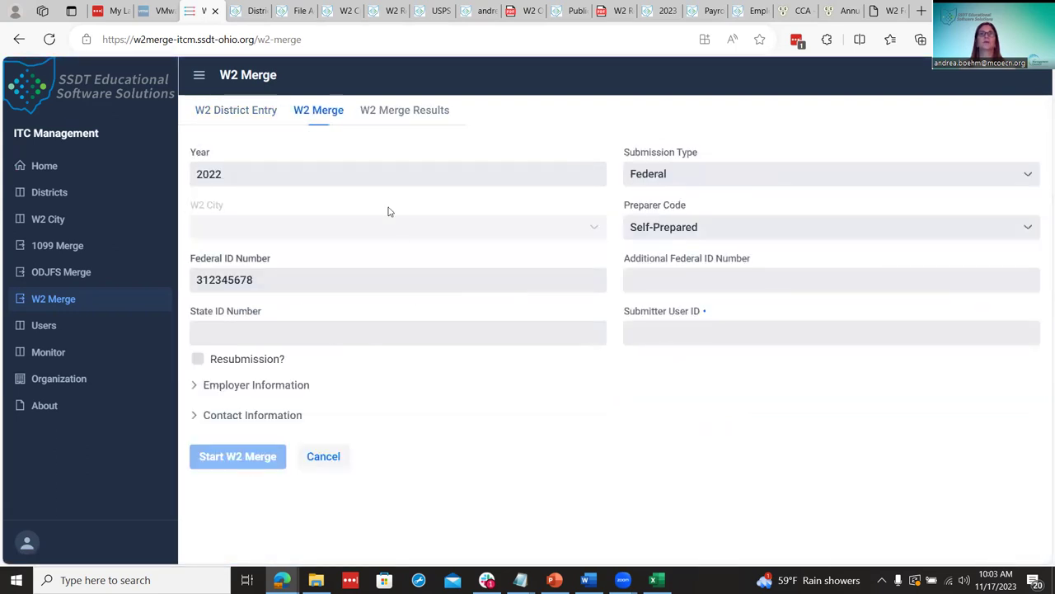
# Open the first Federal 2022 record in the W2 merge results and examine its submission details and District Results table.
pyautogui.click(394, 111)
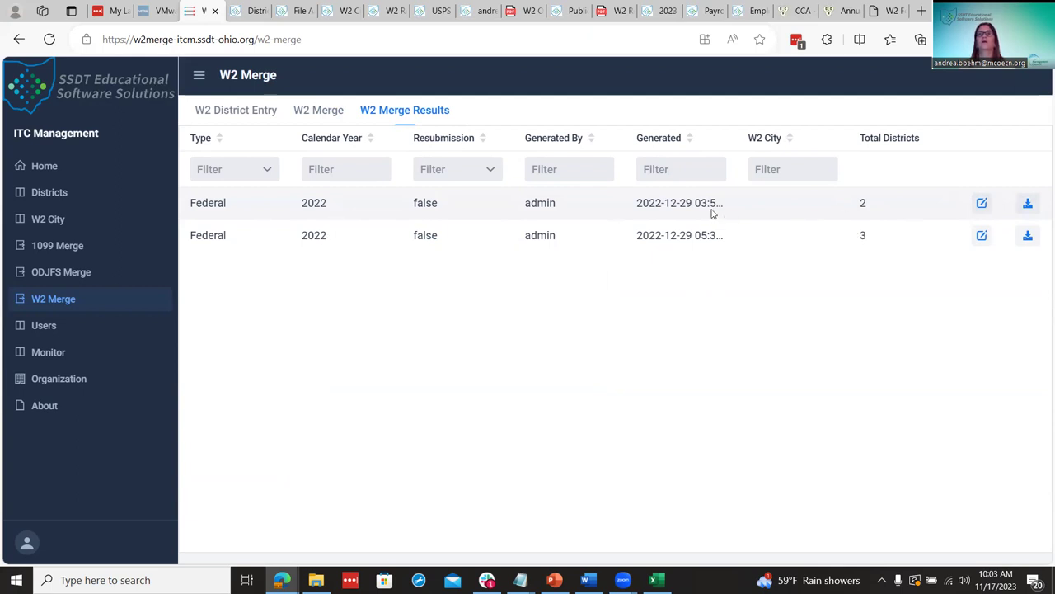
pyautogui.click(982, 204)
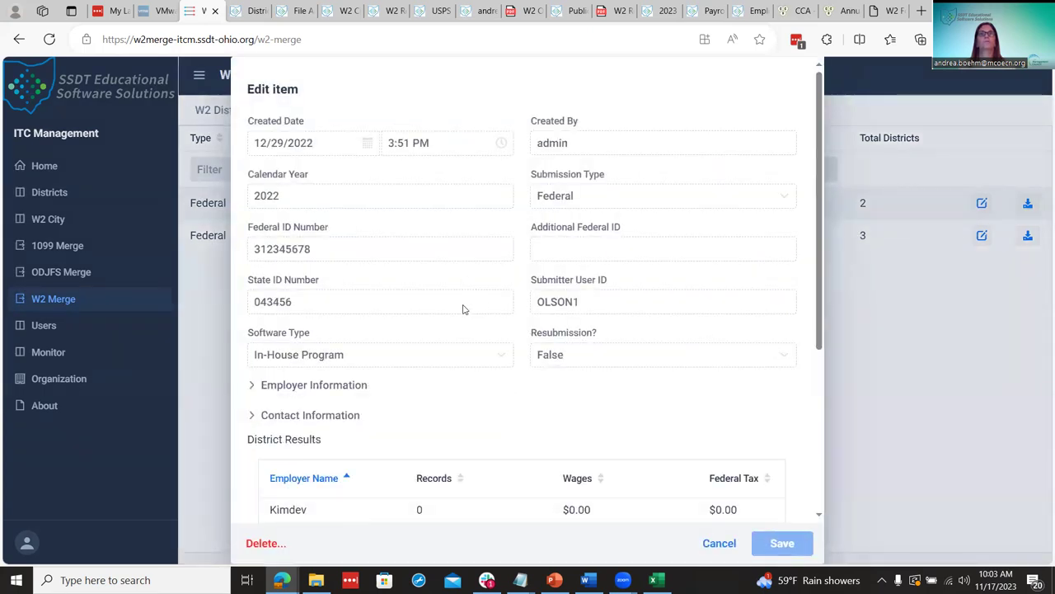
pyautogui.scroll(-3, 463, 310)
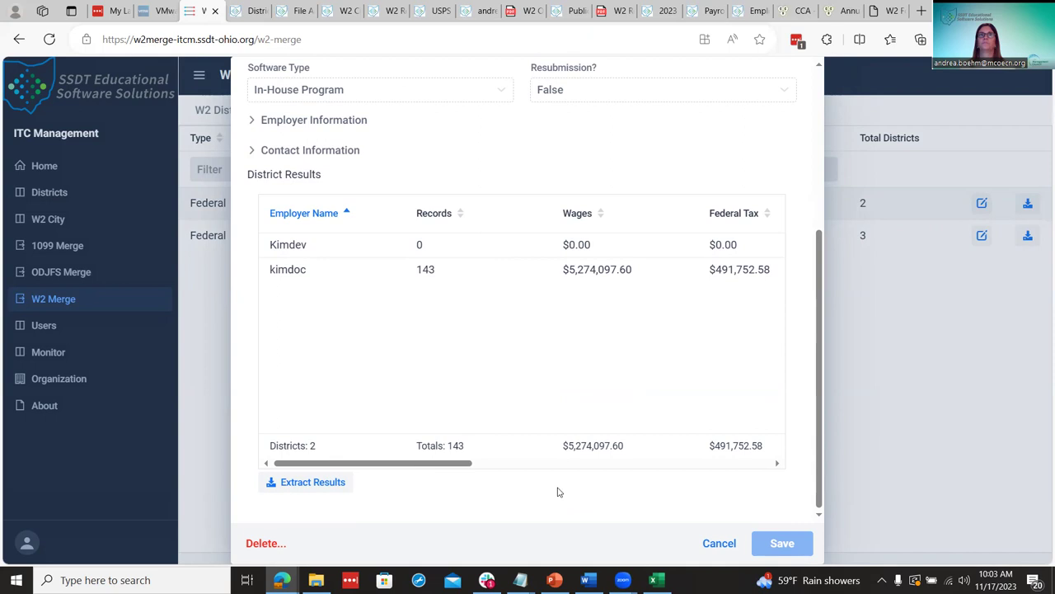
# Extract the district results and open the downloaded W2Results-Federal-2022 (3).csv in Excel, fitting all columns to their contents.
pyautogui.click(307, 483)
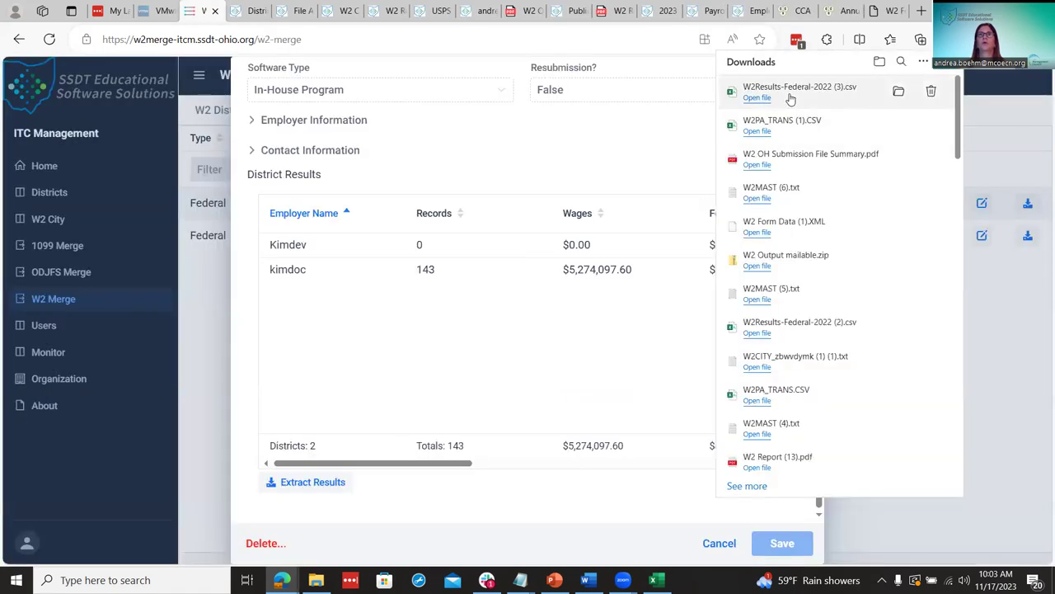
pyautogui.click(782, 98)
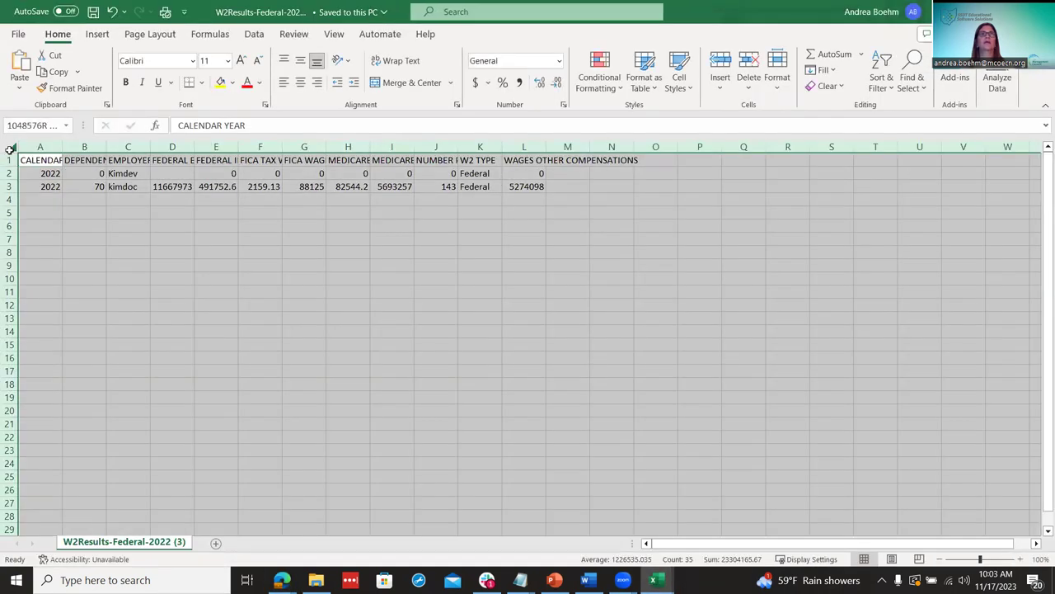
pyautogui.click(9, 149)
pyautogui.click(61, 147)
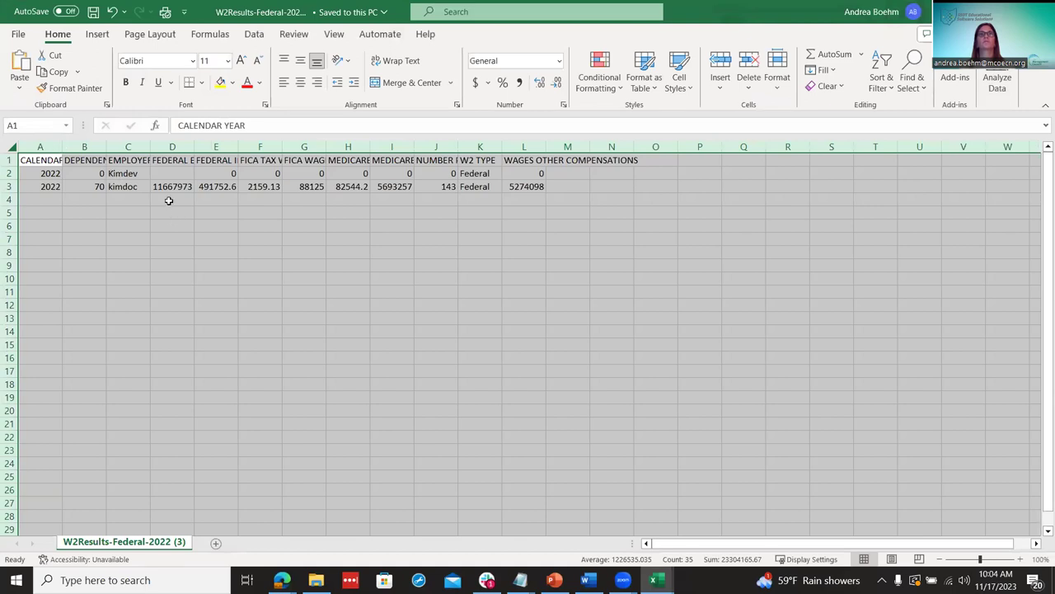
pyautogui.doubleClick(62, 147)
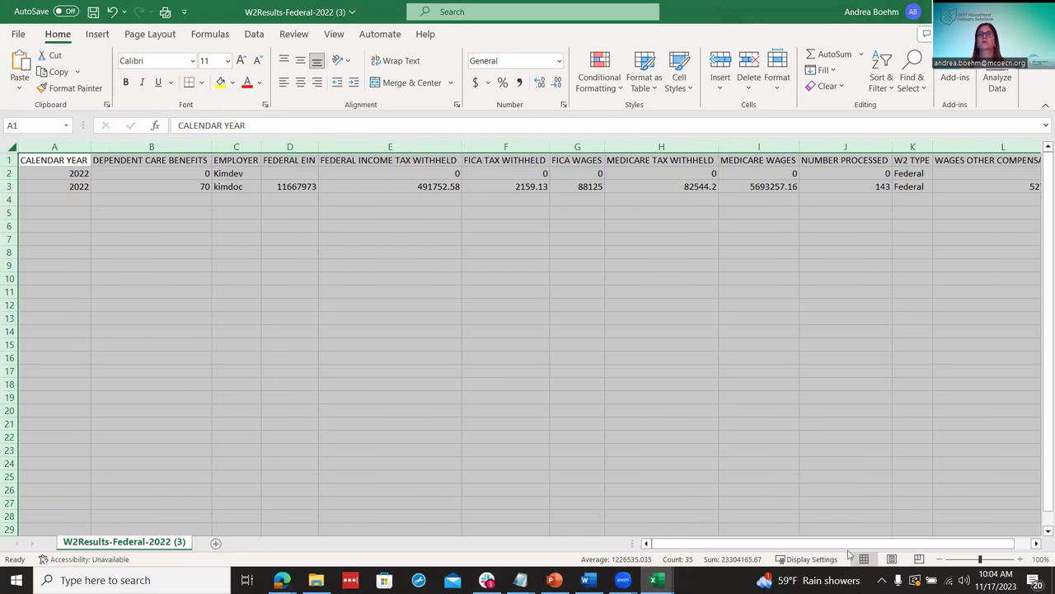
# Review the extracted columns through Wages Other Compensations, switch back to ITC Management in the browser, and close the merge result record without changes.
pyautogui.moveTo(849, 545); pyautogui.dragTo(930, 549)
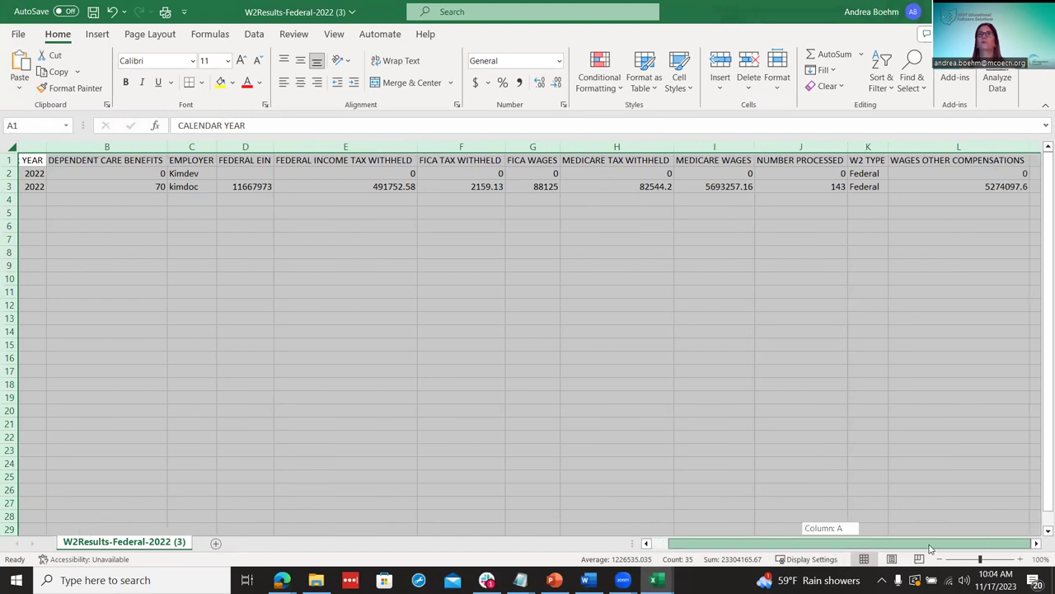
pyautogui.moveTo(931, 549); pyautogui.dragTo(779, 537)
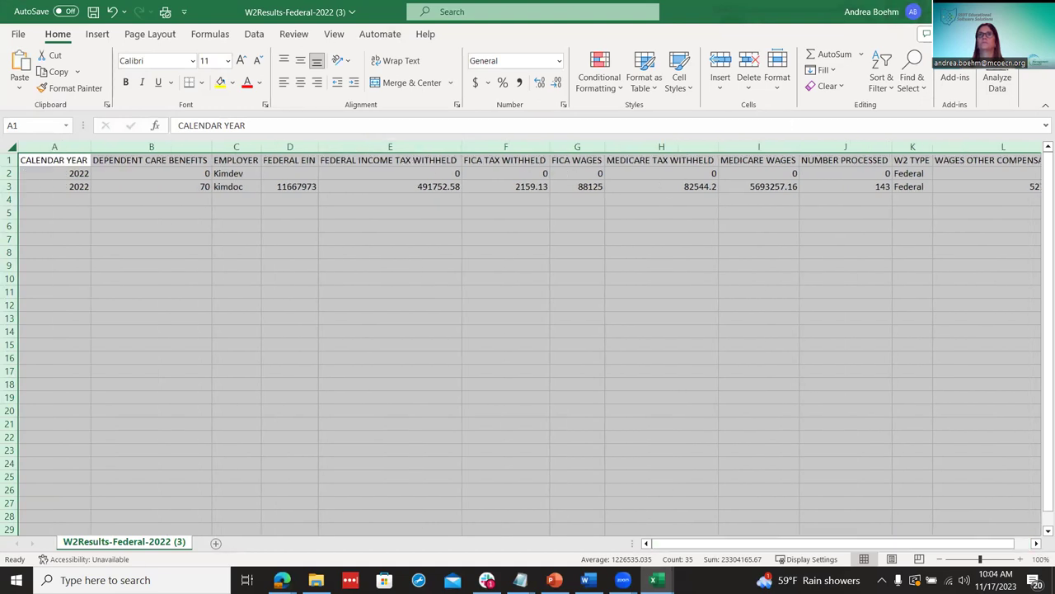
pyautogui.hotkey('alt', 'Tab')
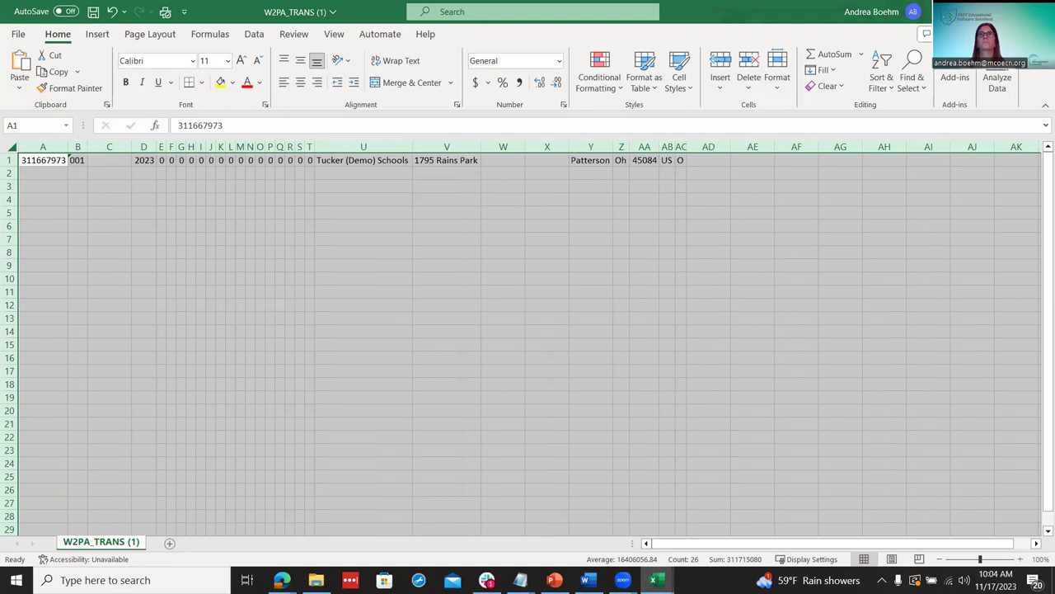
pyautogui.hotkey('alt', 'Tab')
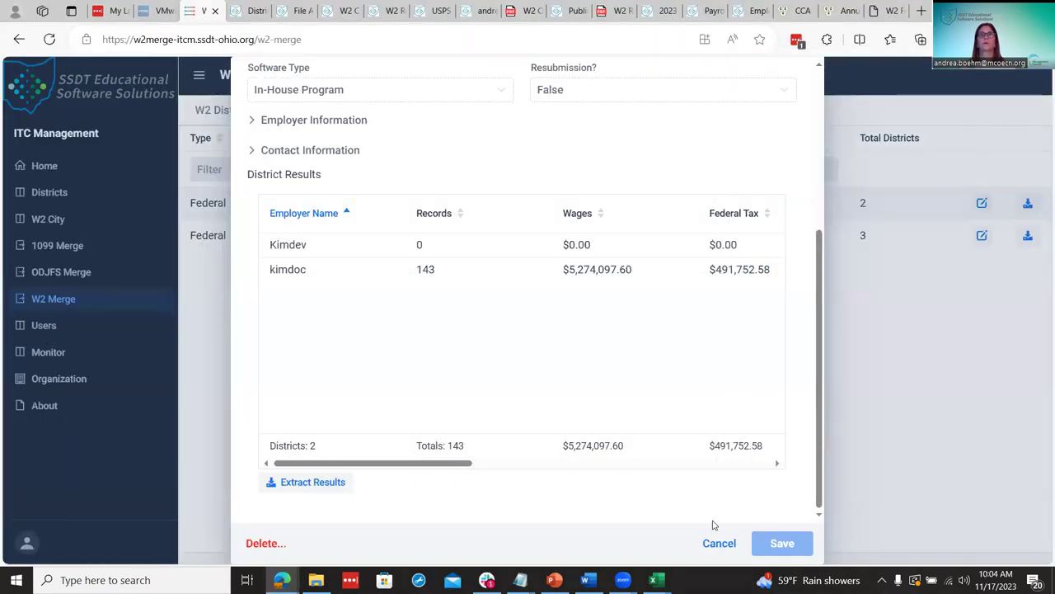
pyautogui.click(719, 543)
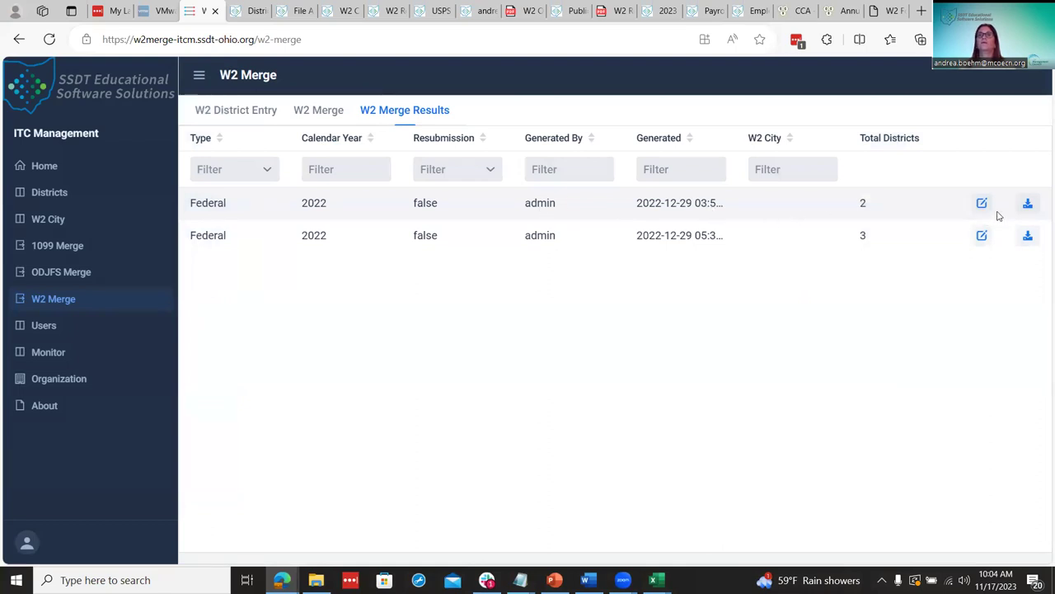
# Download the merged file of the first Federal 2022 merge result and open W2MAST (7).txt in a maximized Notepad window.
pyautogui.click(1028, 203)
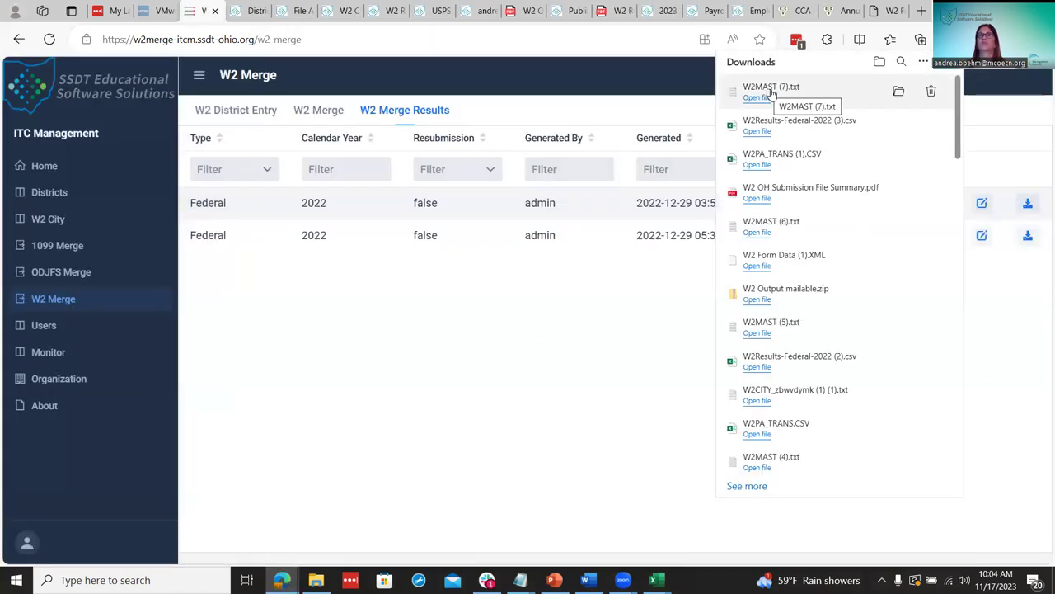
pyautogui.click(772, 94)
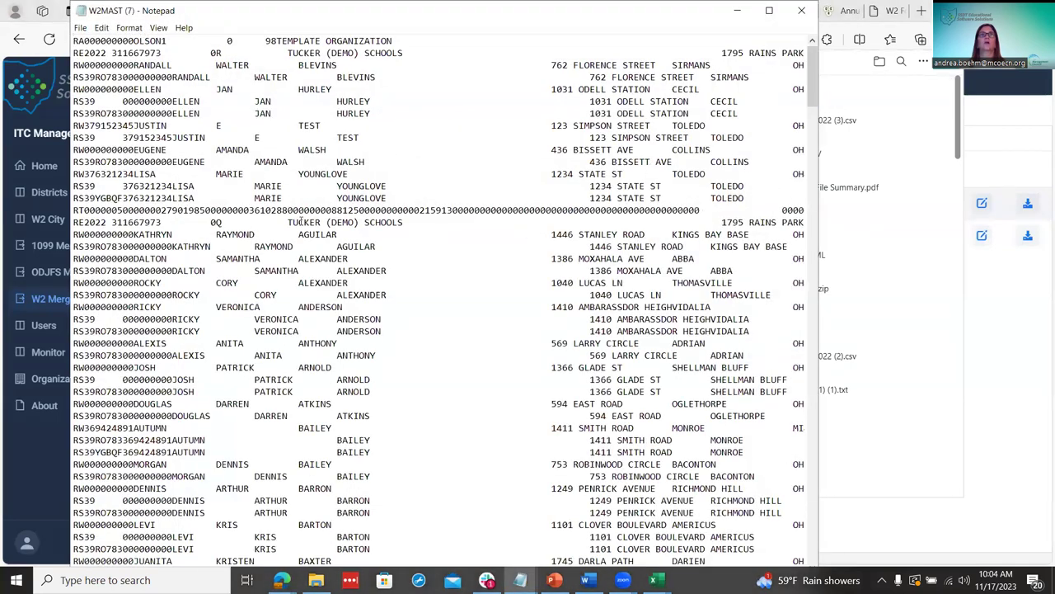
pyautogui.click(770, 10)
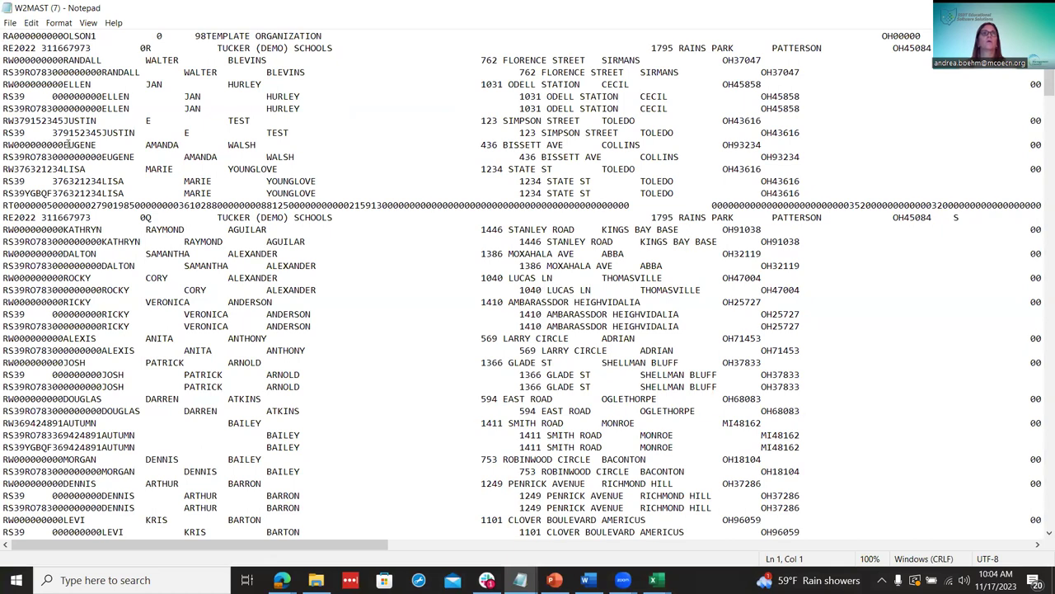
# Examine the merged submission records at the start of W2MAST (7).txt and switch back to ITC Management in the browser.
pyautogui.scroll(-3, 131, 265)
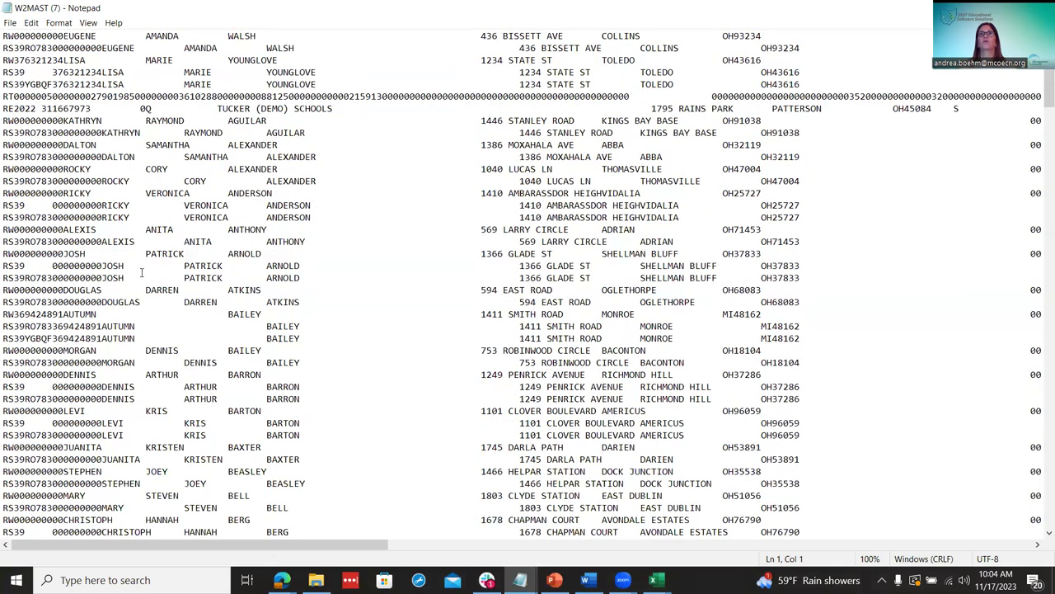
pyautogui.scroll(3, 137, 269)
pyautogui.scroll(-2, 143, 272)
pyautogui.scroll(-10, 143, 272)
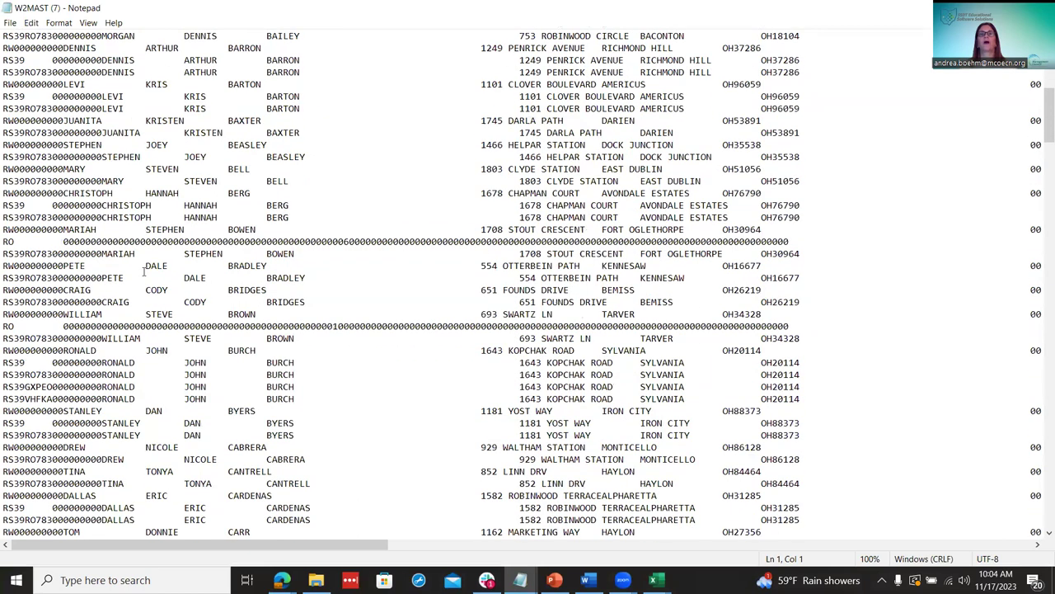
pyautogui.scroll(12, 145, 272)
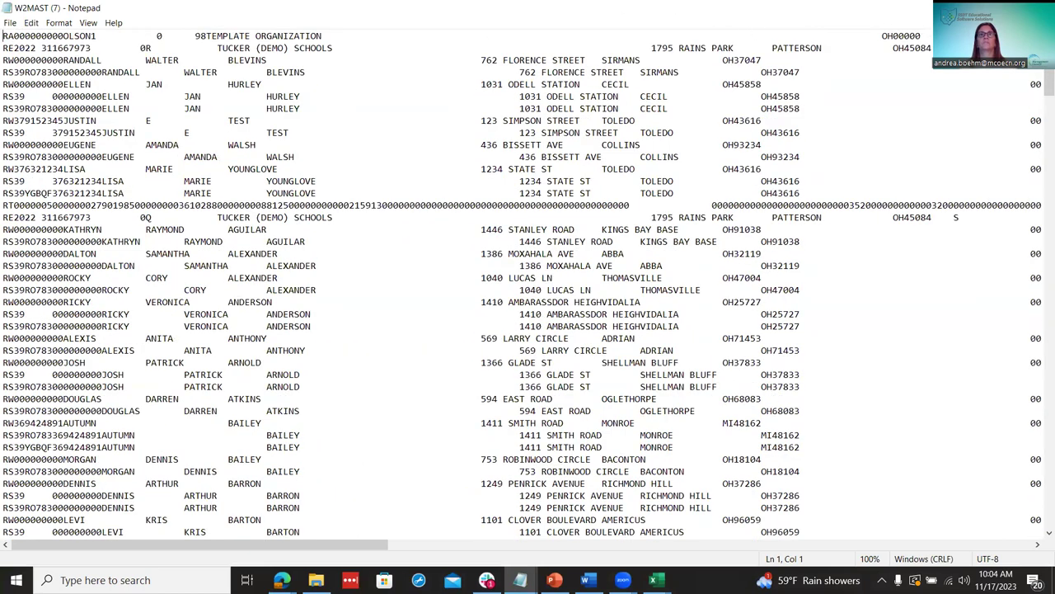
pyautogui.hotkey('alt', 'Tab')
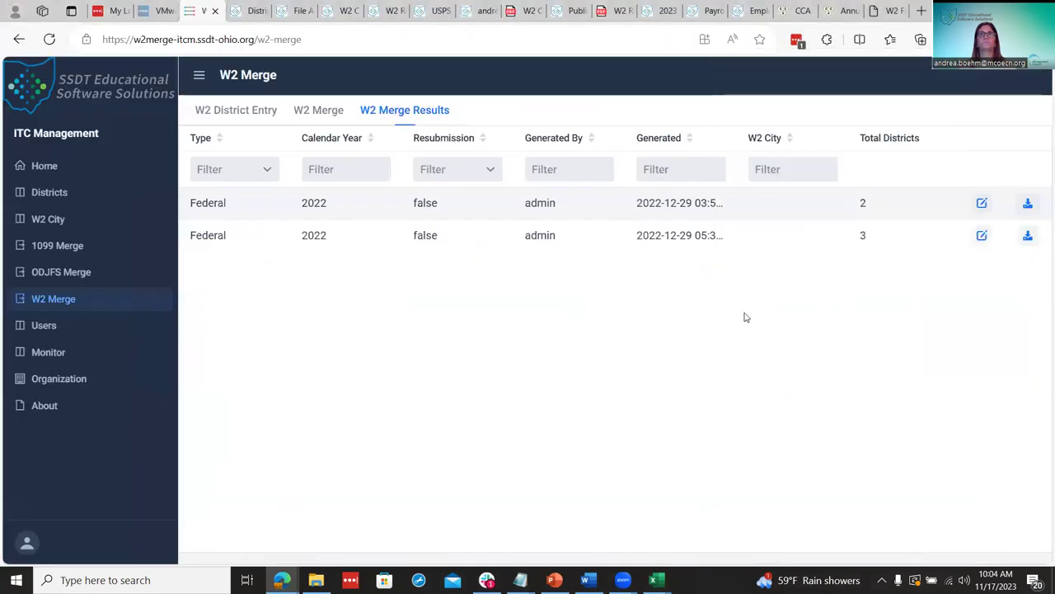
# Set up a W2 merge with submission type W2 City and Test City Ohio (zbwvdymk) as the W2 city.
pyautogui.click(324, 117)
pyautogui.click(717, 174)
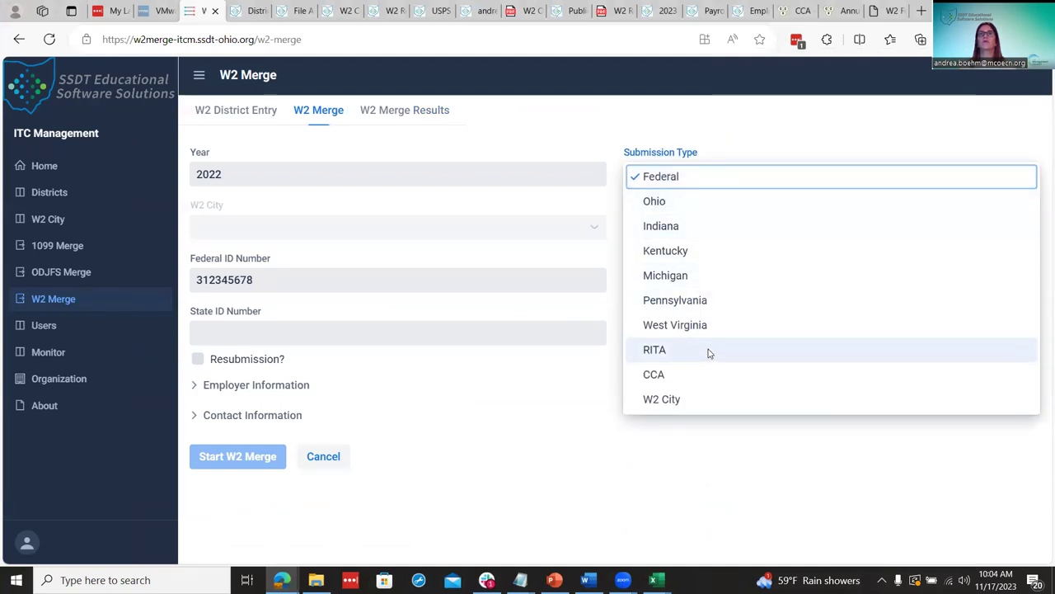
pyautogui.click(692, 399)
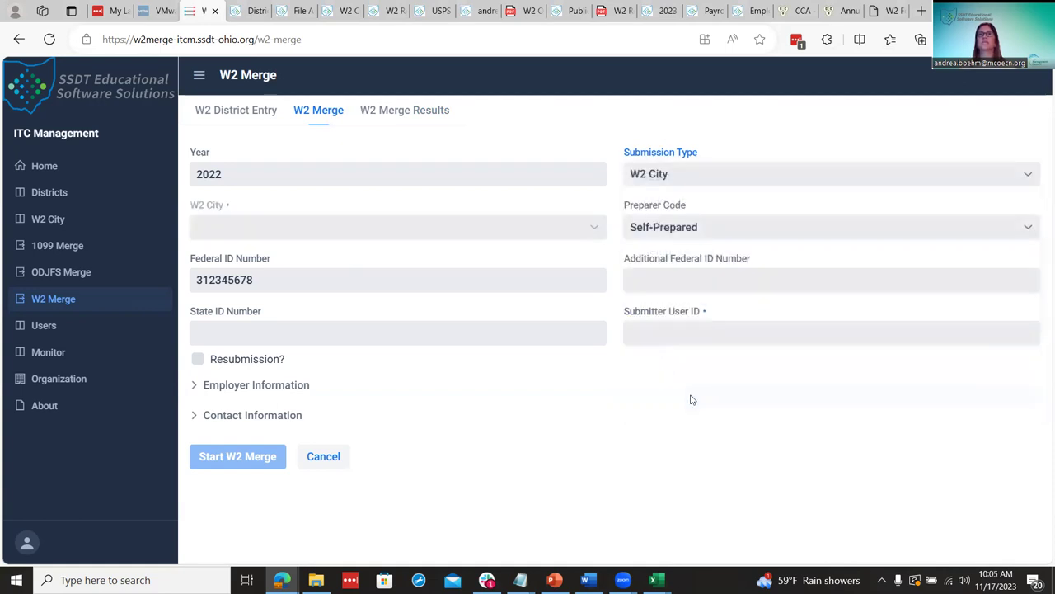
pyautogui.click(592, 227)
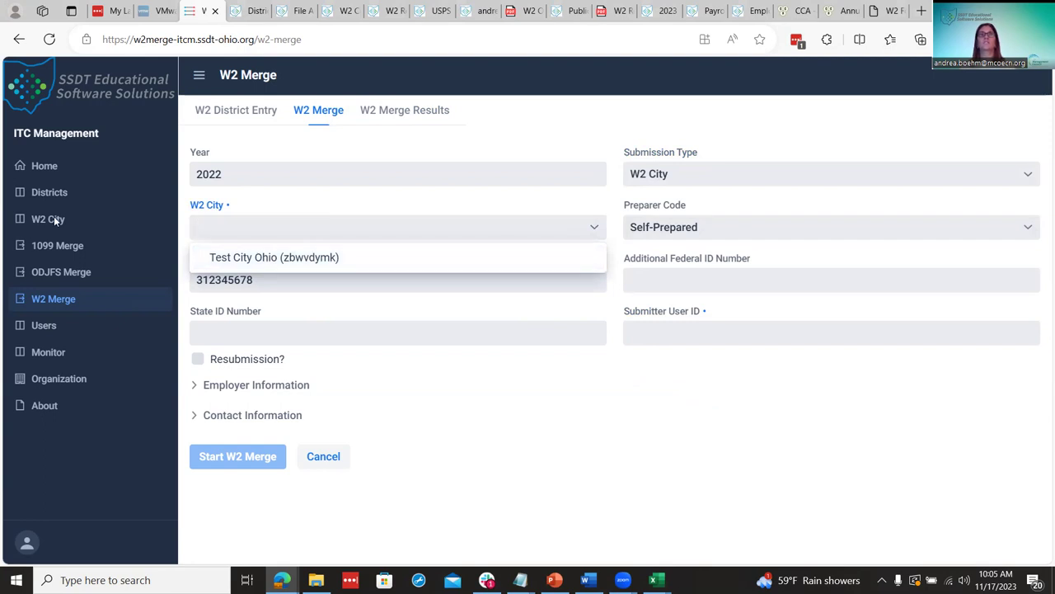
pyautogui.click(303, 258)
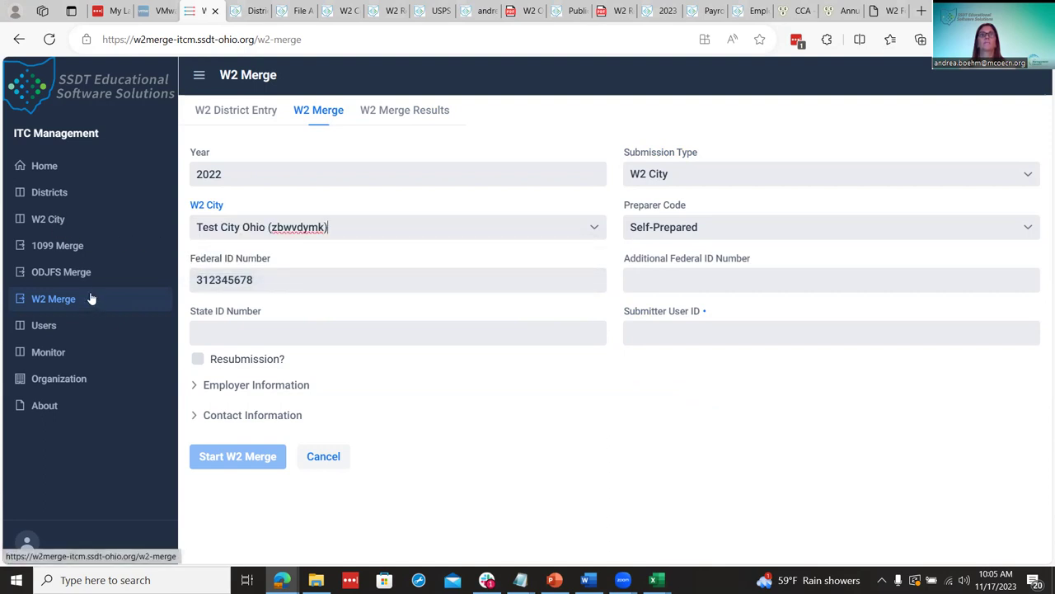
# Check the W2 District Entry list and change the W2 merge's submission type to CCA.
pyautogui.click(218, 112)
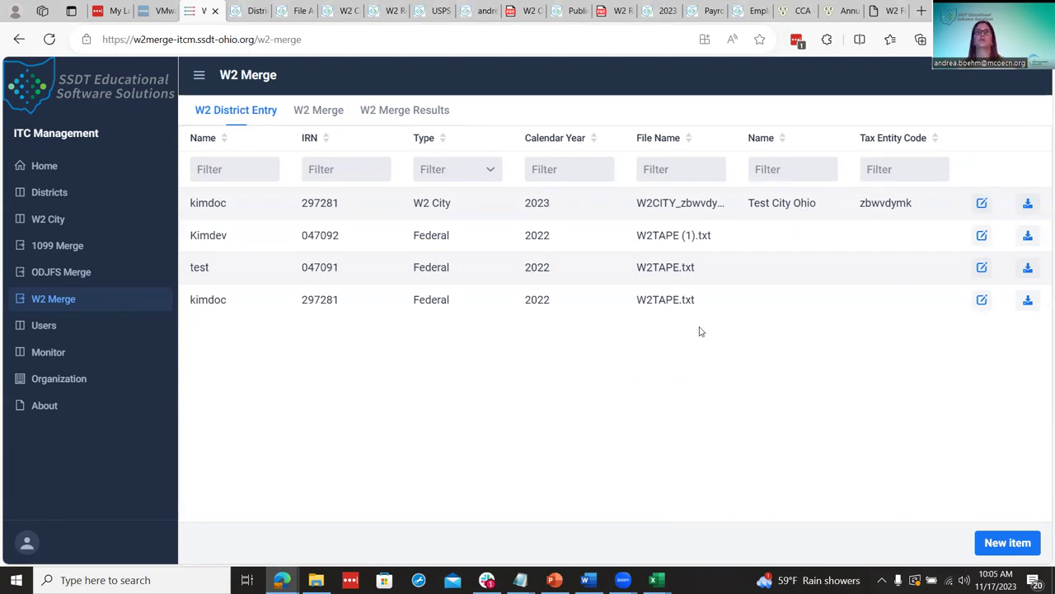
pyautogui.click(340, 111)
pyautogui.click(685, 175)
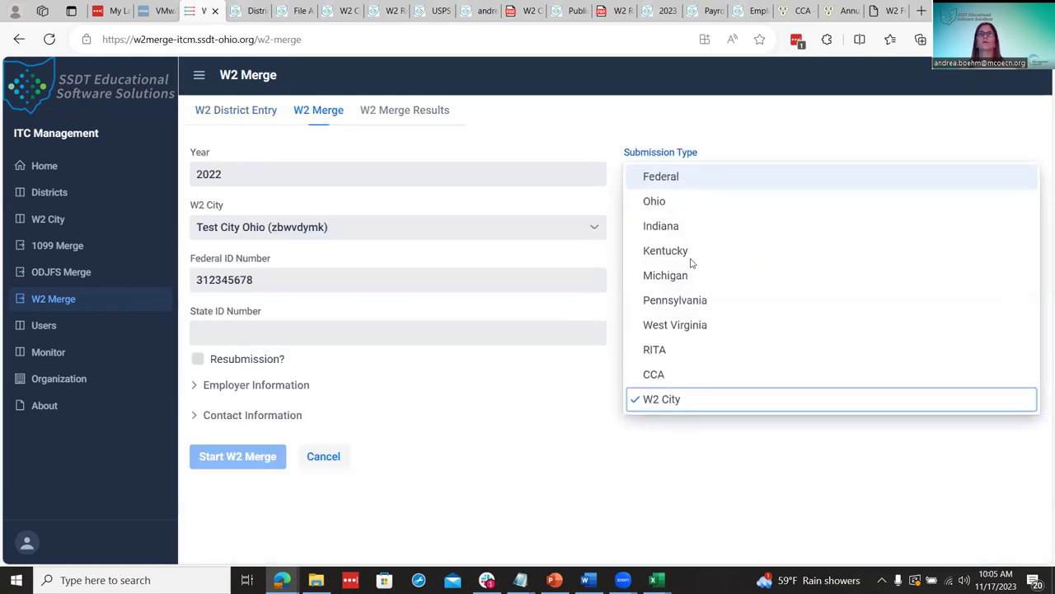
pyautogui.click(656, 374)
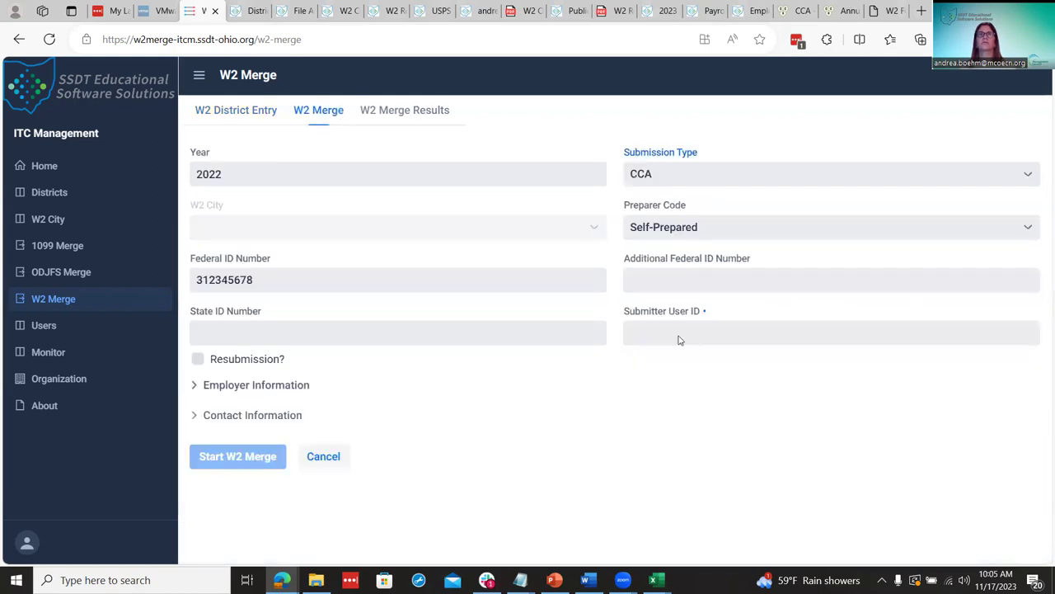
# Set the W2 merge's submission type to W2 City and view the available W2 cities without choosing one.
pyautogui.click(678, 175)
pyautogui.click(651, 399)
pyautogui.click(363, 230)
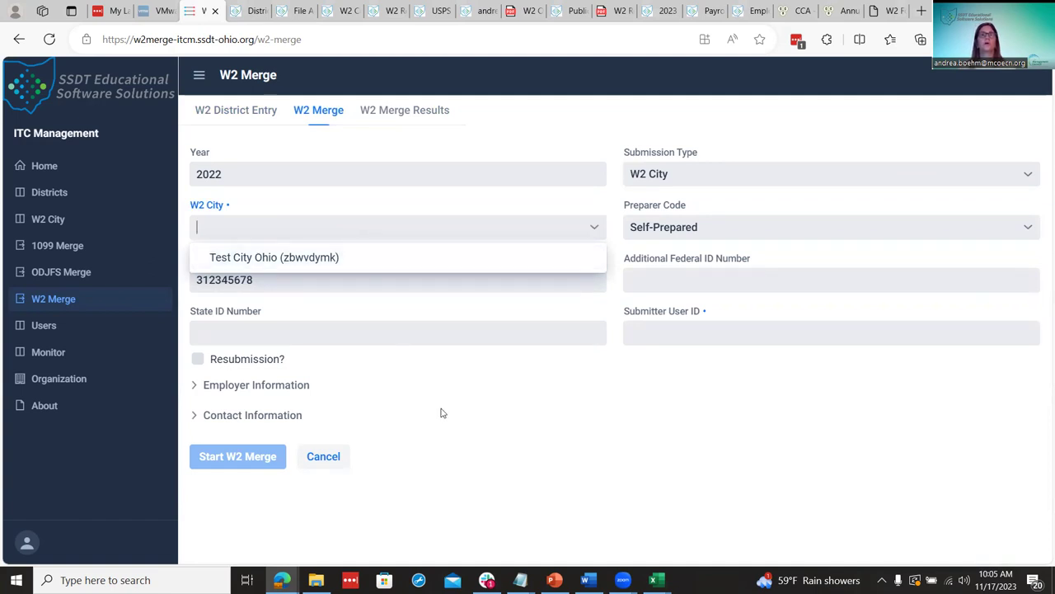
pyautogui.click(427, 120)
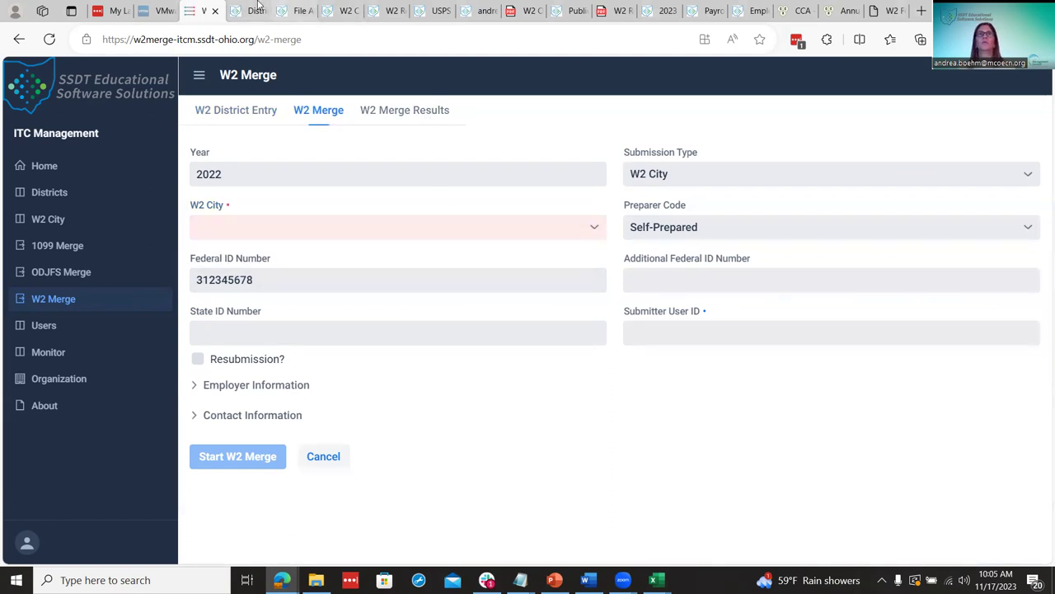
# Look through the open documentation pages, the CCA annual reconciliation form, the ITC Management Districts page and the USPS W2 report form.
pyautogui.click(297, 10)
pyautogui.click(348, 5)
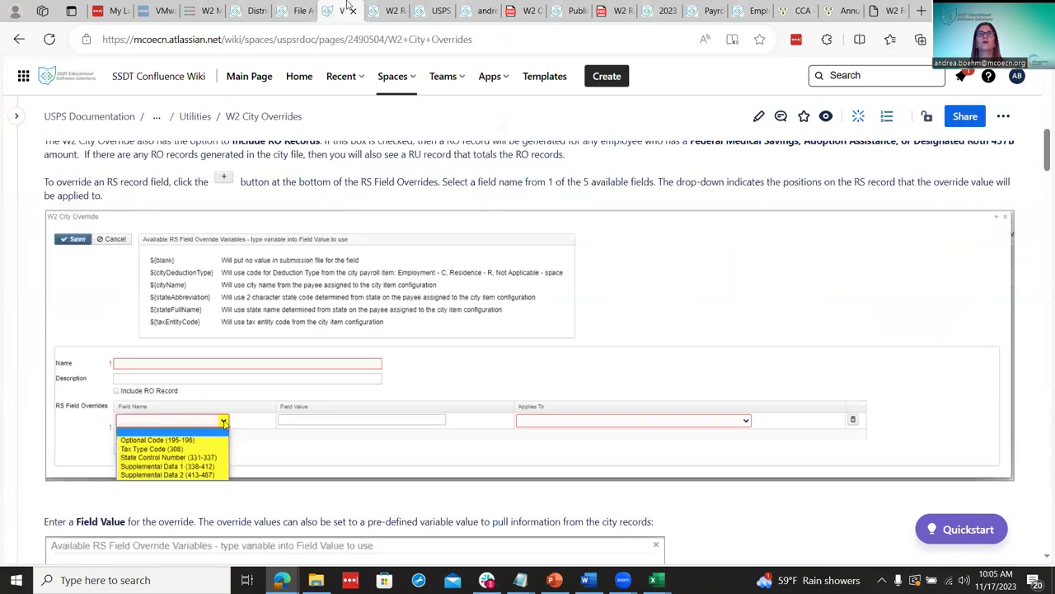
pyautogui.click(402, 8)
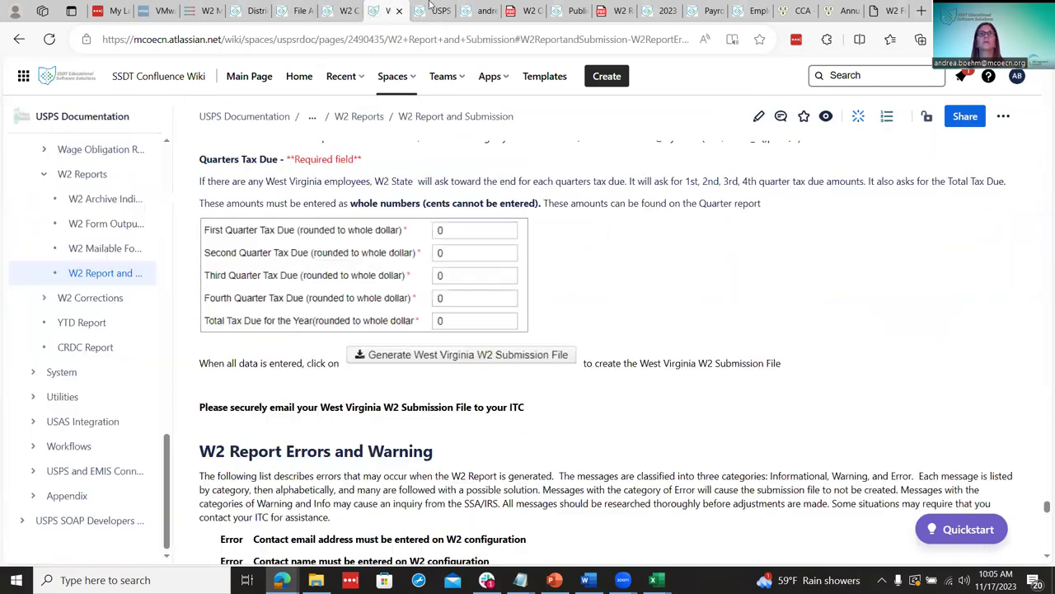
pyautogui.click(435, 10)
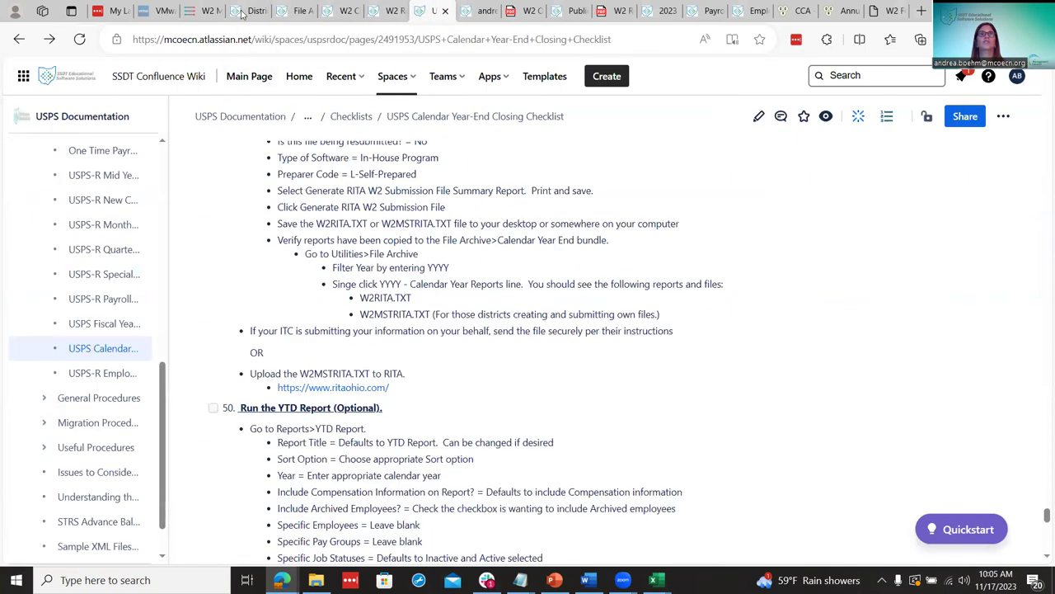
pyautogui.click(878, 11)
pyautogui.click(899, 11)
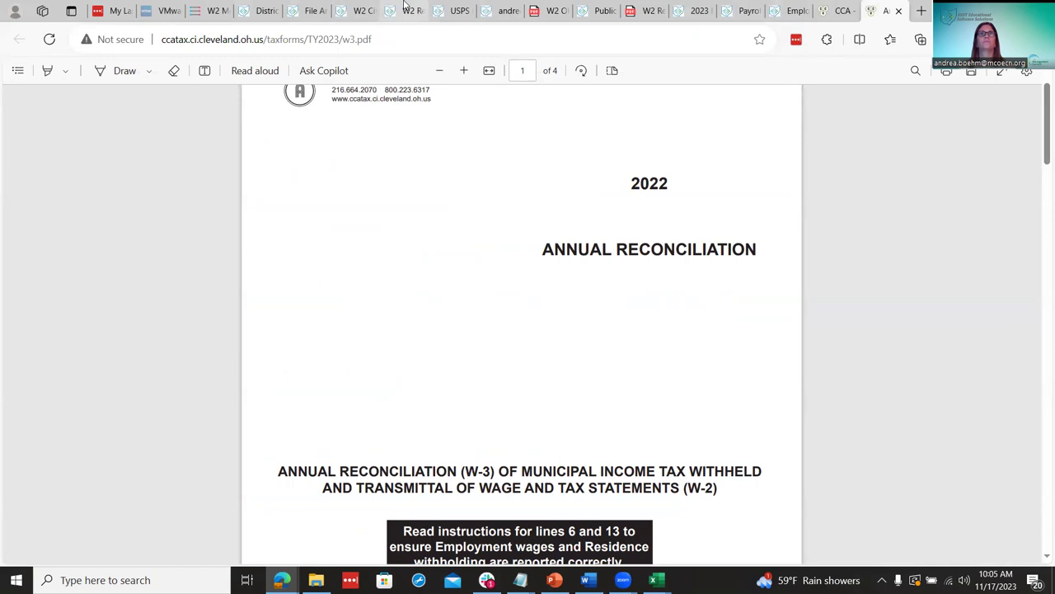
pyautogui.click(262, 11)
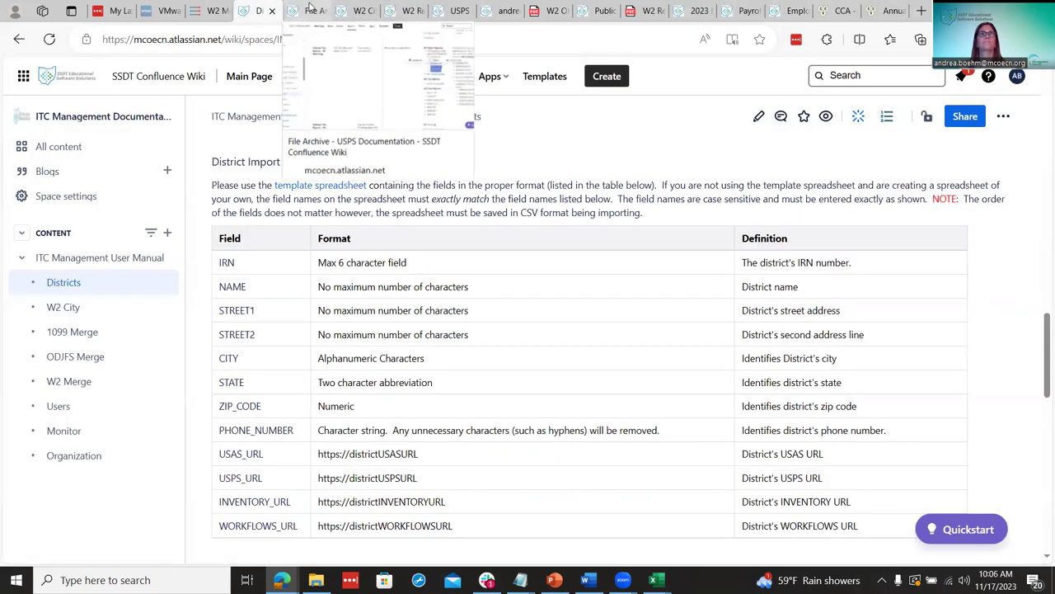
pyautogui.scroll(-2, 452, 415)
pyautogui.scroll(15, 452, 415)
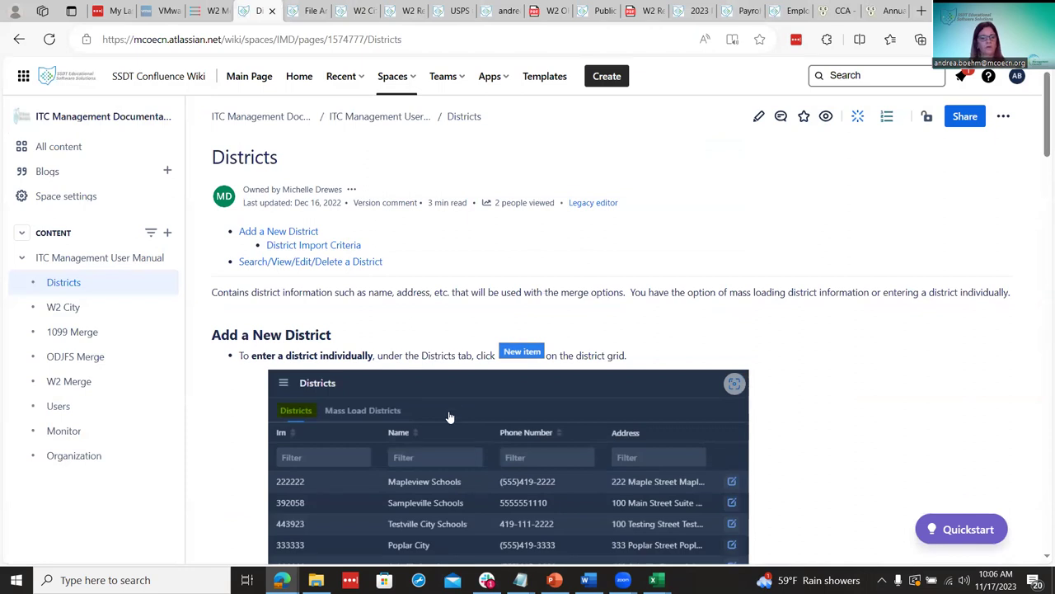
pyautogui.click(506, 11)
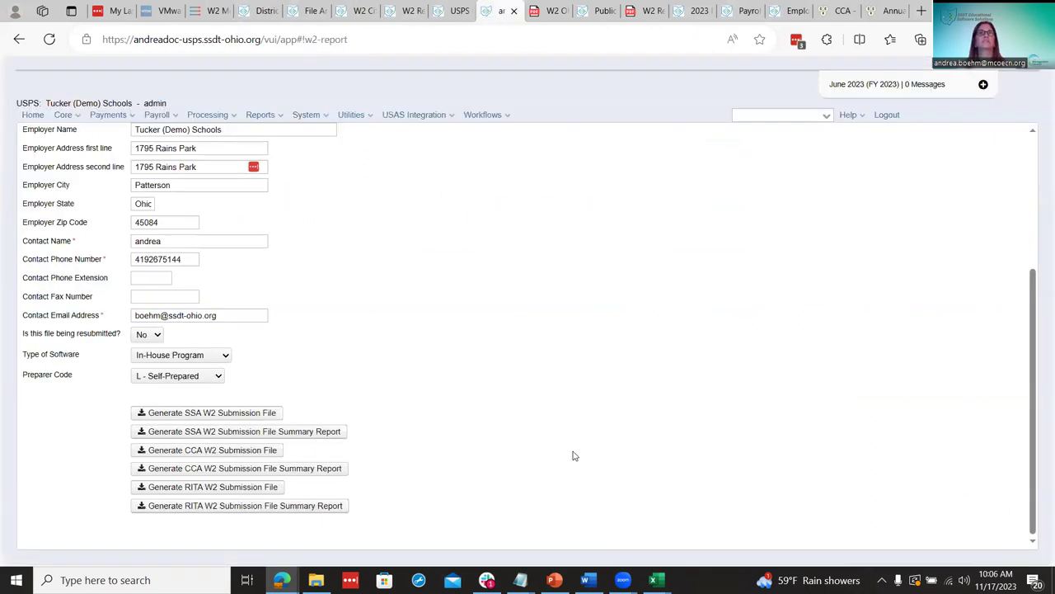
# Return to the USPS Calendar Year-End Closing Checklist and review its closing steps 50 to 53.
pyautogui.click(456, 10)
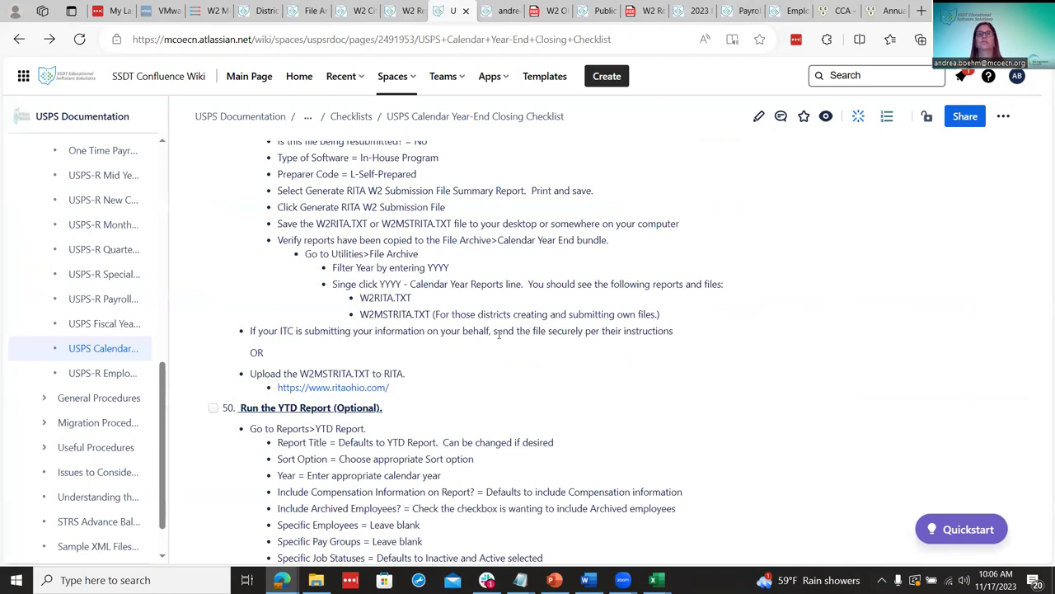
pyautogui.scroll(-15, 498, 333)
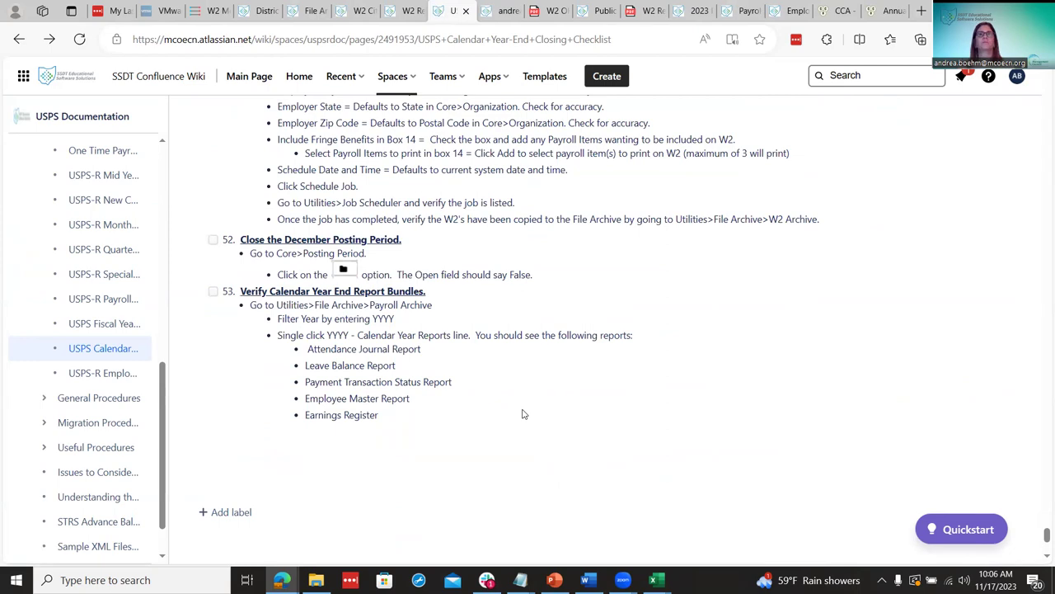
pyautogui.scroll(1, 522, 413)
pyautogui.scroll(-1, 522, 412)
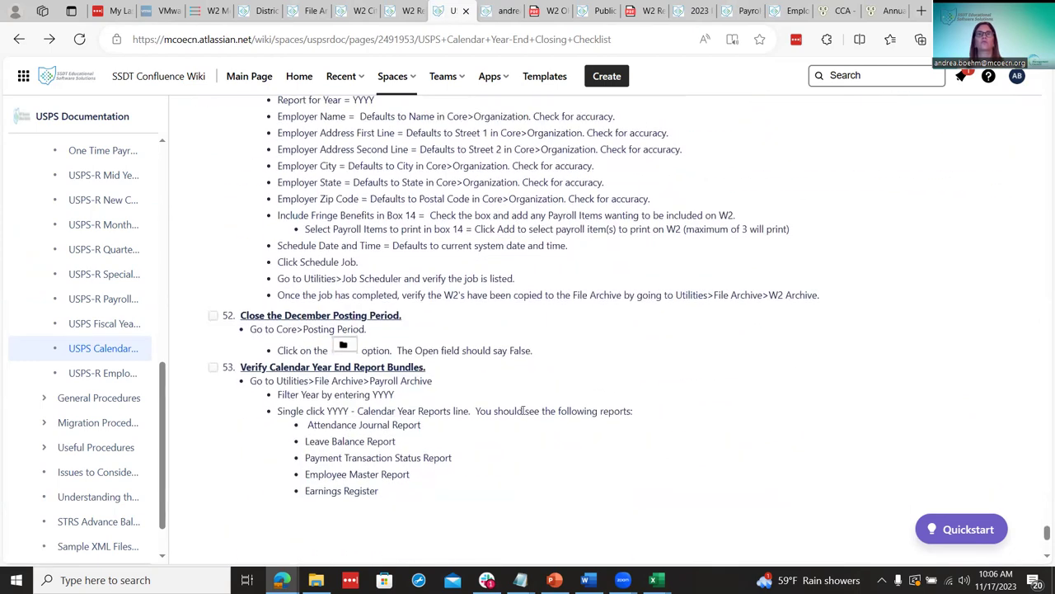
pyautogui.scroll(3, 522, 410)
pyautogui.scroll(-3, 522, 410)
pyautogui.scroll(2, 522, 418)
pyautogui.scroll(-1, 522, 422)
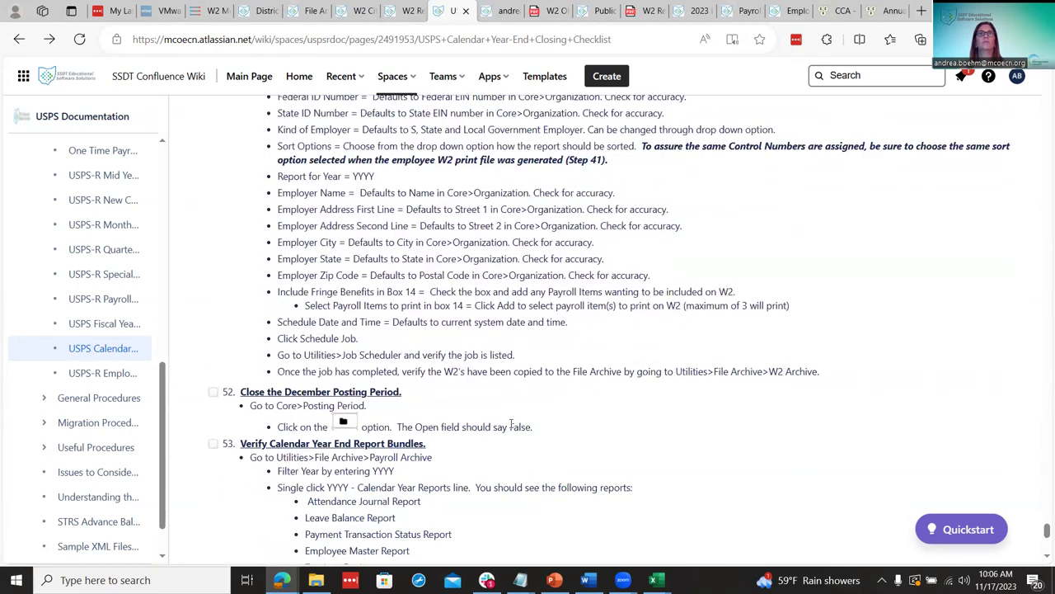
pyautogui.scroll(5, 522, 423)
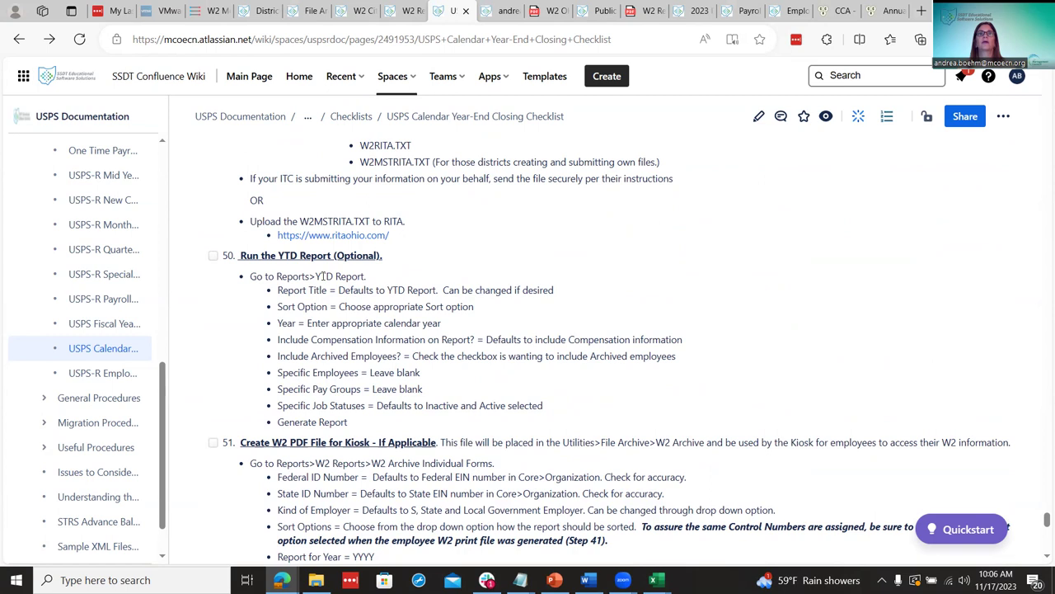
# Open the YTD Report in USPS and examine its sort, year, employee, pay group and job status options.
pyautogui.click(496, 11)
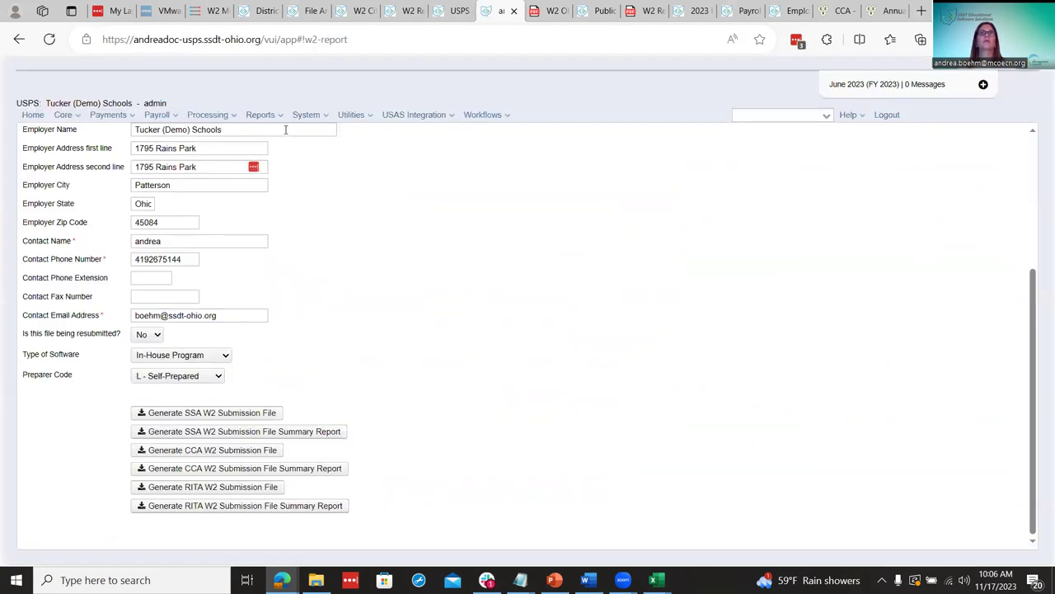
pyautogui.click(265, 119)
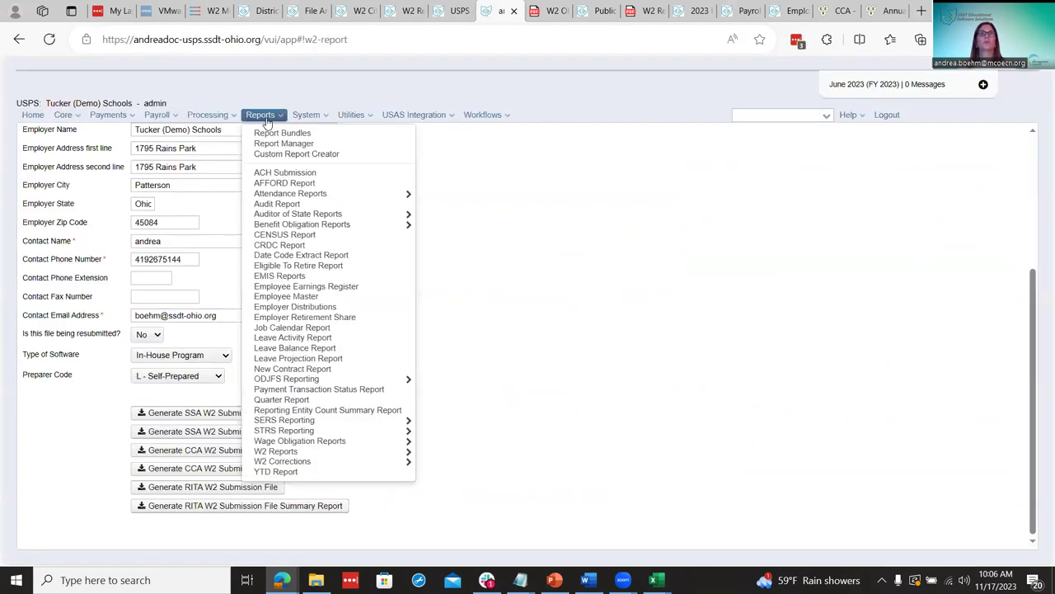
pyautogui.click(359, 474)
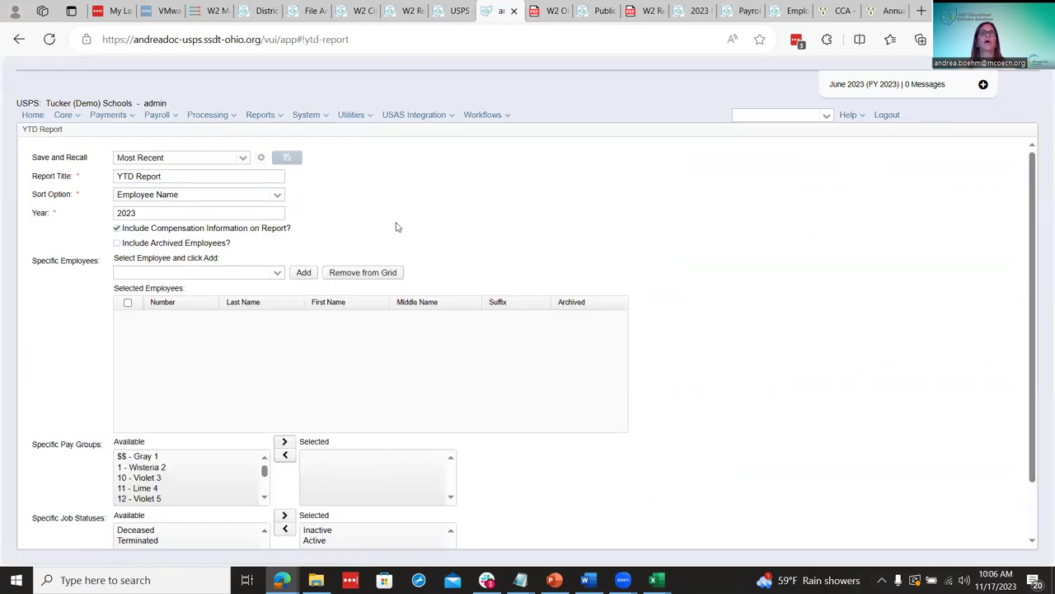
pyautogui.scroll(-2, 490, 435)
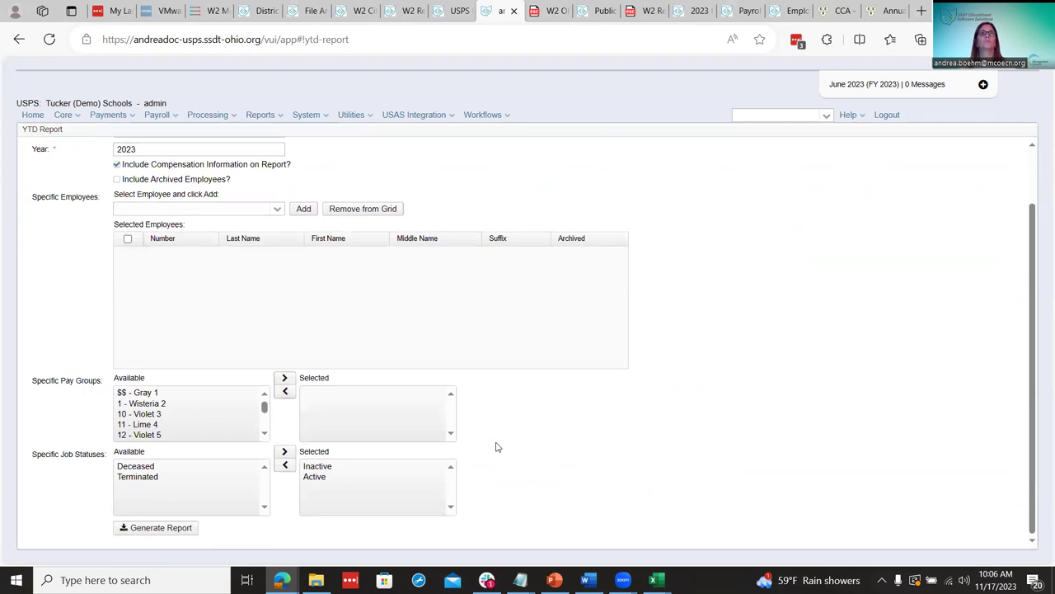
pyautogui.scroll(2, 498, 447)
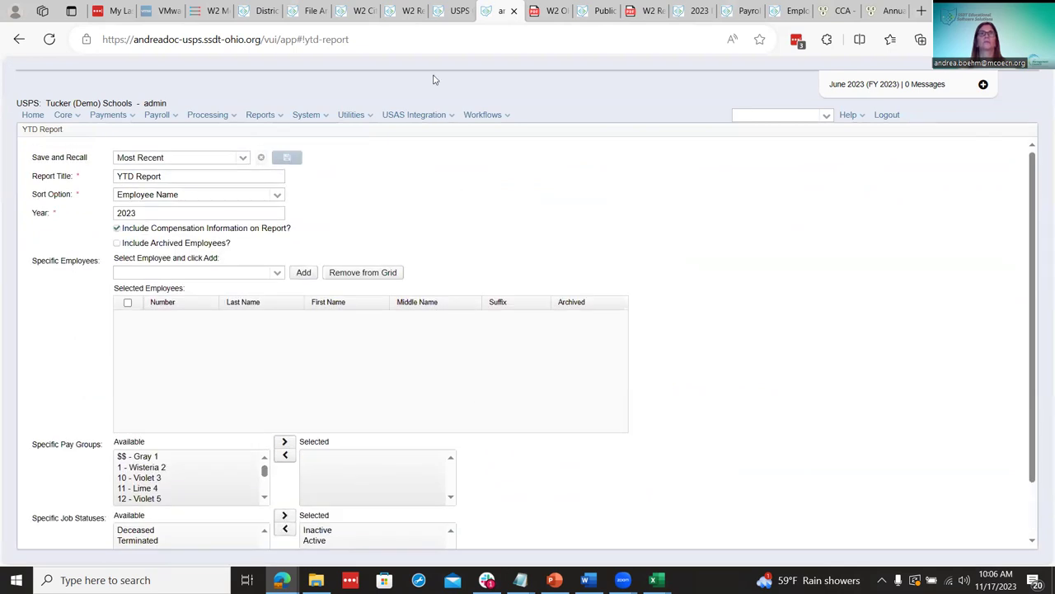
# Open the File Archive documentation and examine which files are archived for Calendar Year Reports - W2 Reporting.
pyautogui.click(311, 11)
pyautogui.click(603, 356)
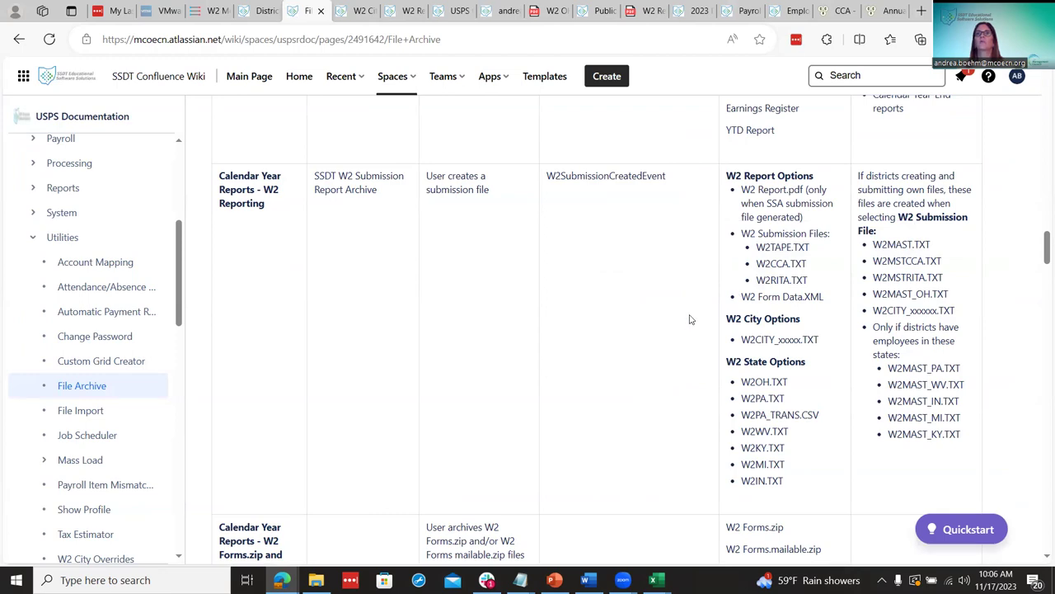
pyautogui.scroll(-1, 677, 369)
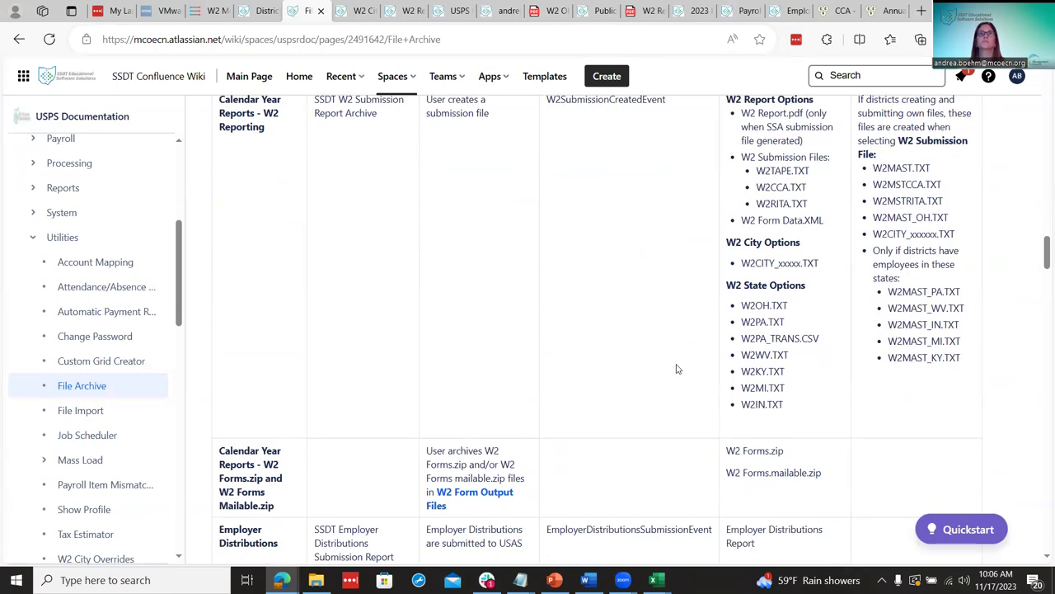
# Examine the W2 Archive, W2 Reporting and Calendar Year Reports entries in the File Archive documentation.
pyautogui.scroll(-20, 676, 369)
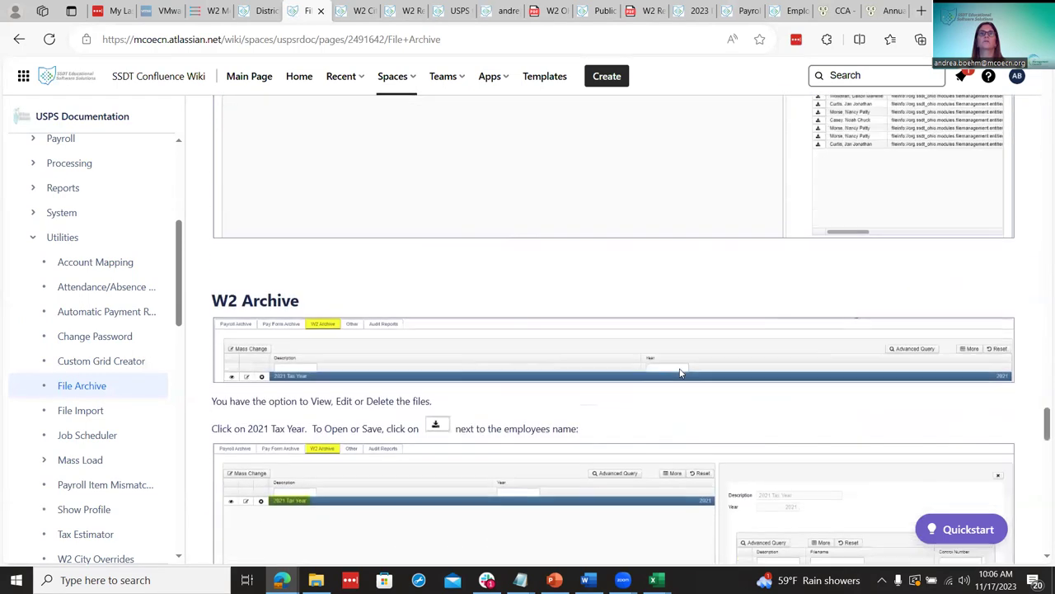
pyautogui.scroll(5, 680, 373)
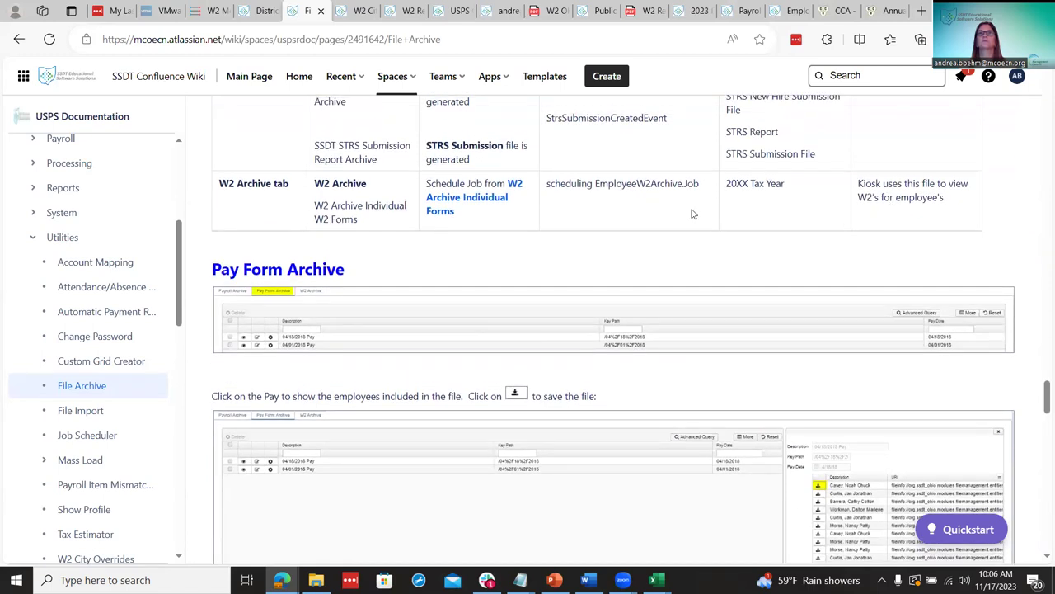
pyautogui.scroll(1, 711, 297)
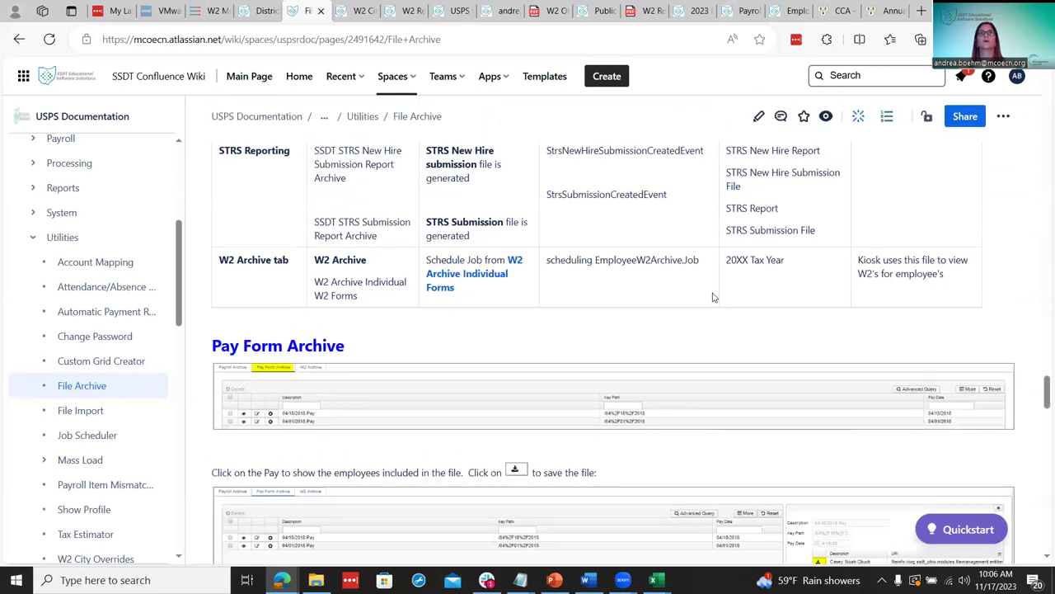
pyautogui.scroll(15, 714, 297)
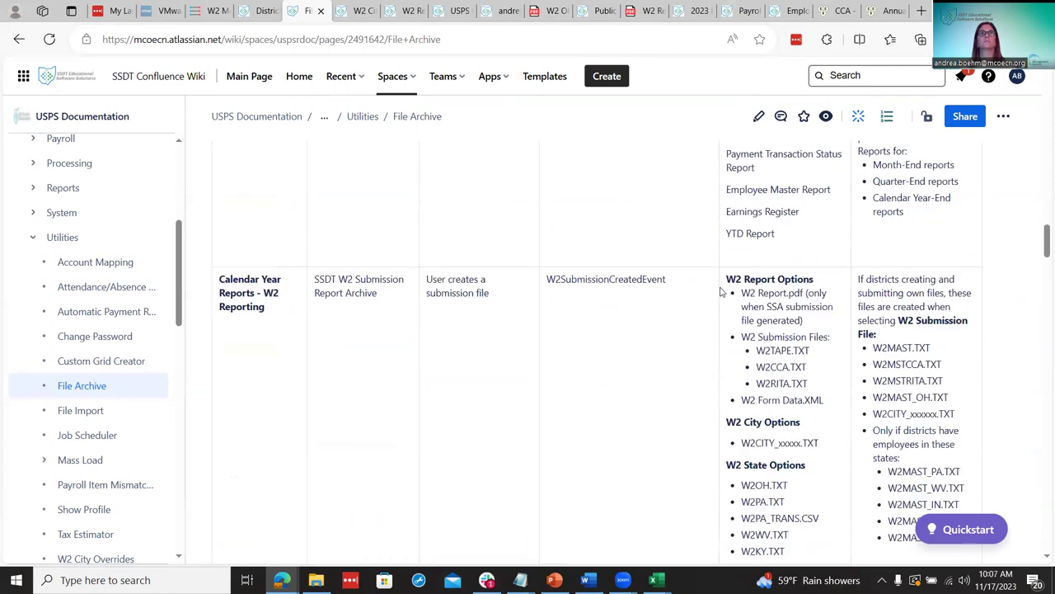
pyautogui.scroll(2, 720, 291)
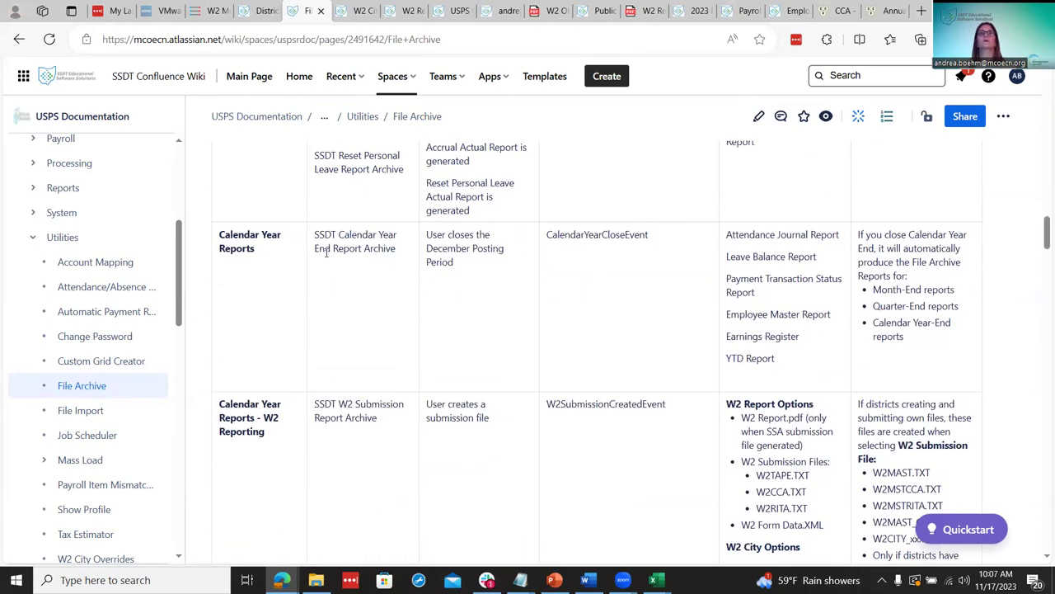
pyautogui.scroll(3, 326, 253)
pyautogui.scroll(-2, 299, 377)
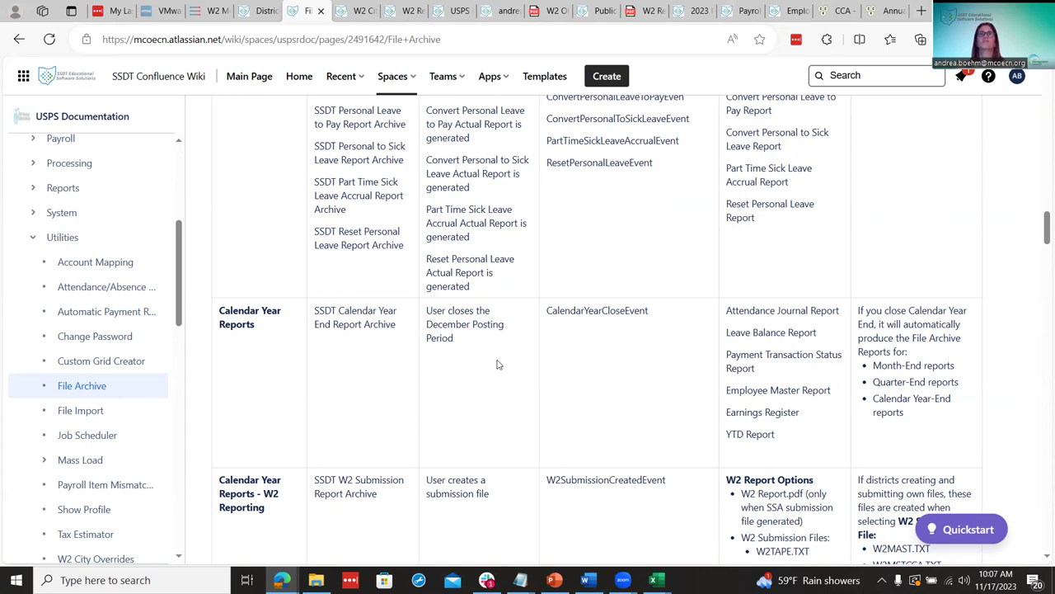
# Return to the USPS Calendar Year-End Closing Checklist and review step 51, creating the W2 PDF file for Kiosk.
pyautogui.click(453, 11)
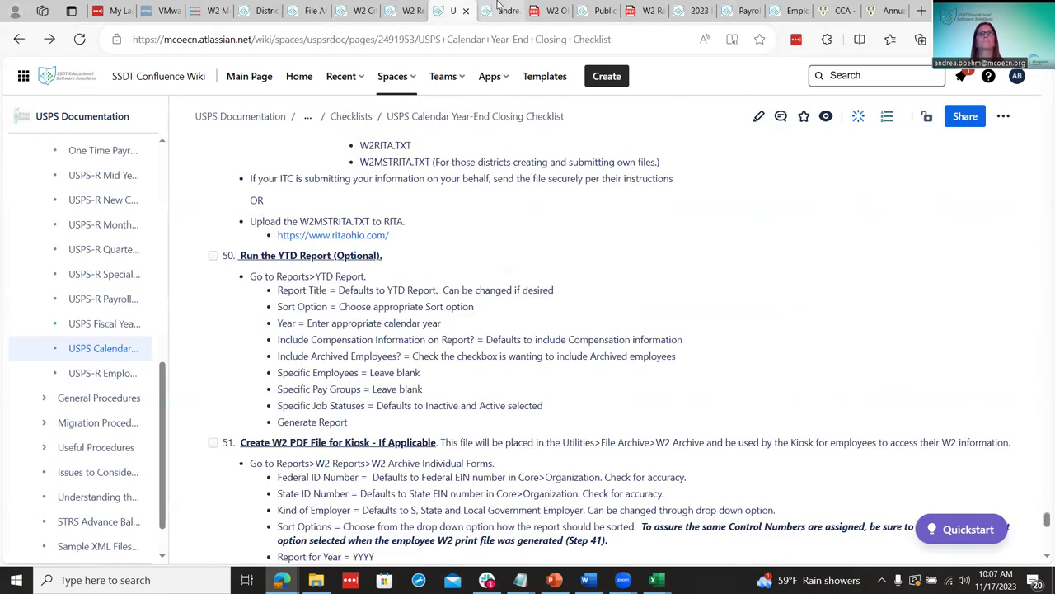
pyautogui.scroll(-1, 527, 408)
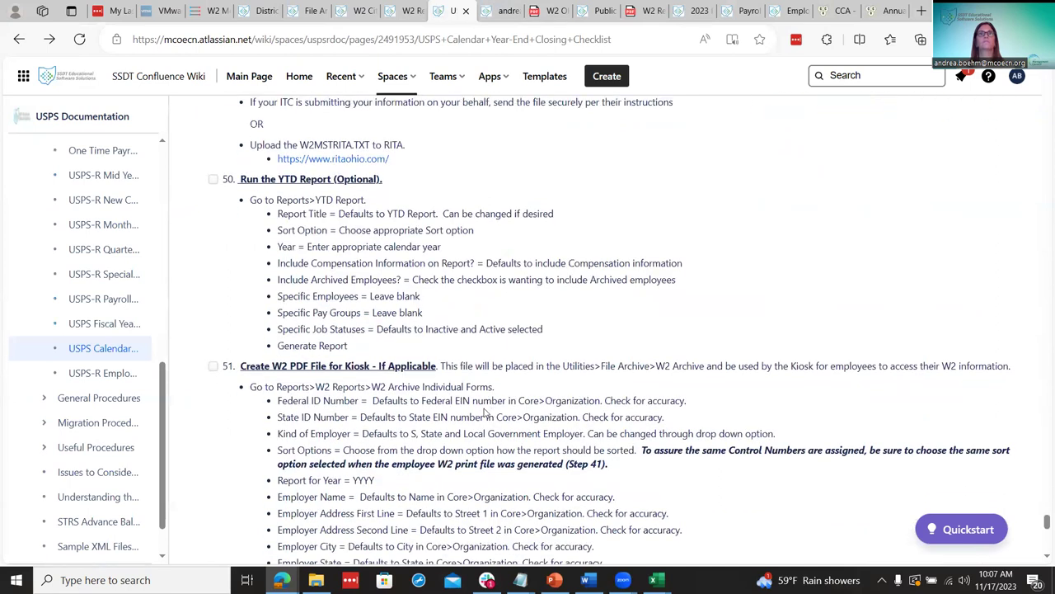
pyautogui.scroll(-1, 486, 412)
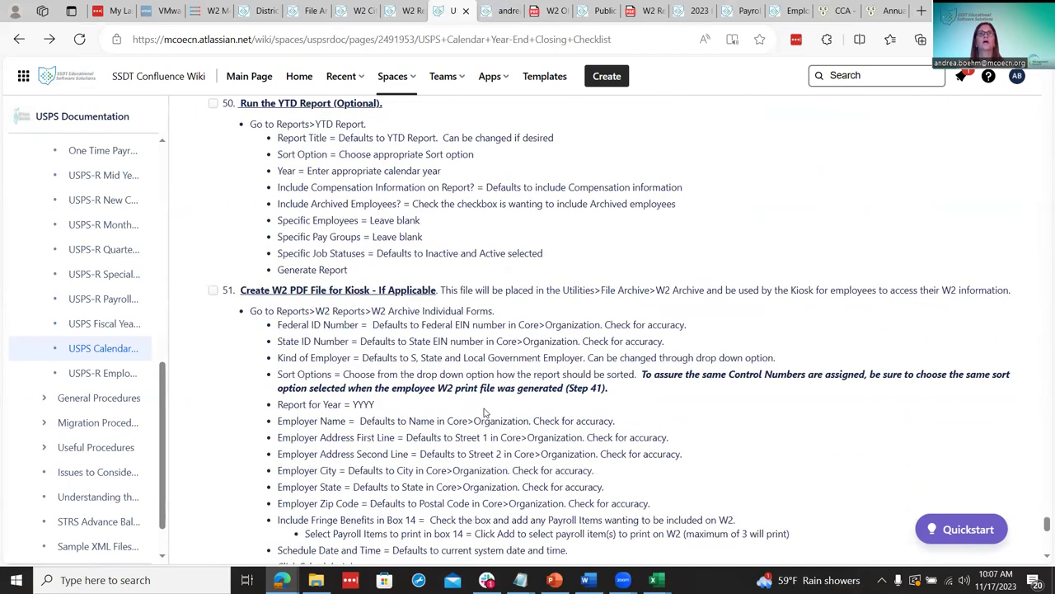
pyautogui.scroll(-1, 485, 412)
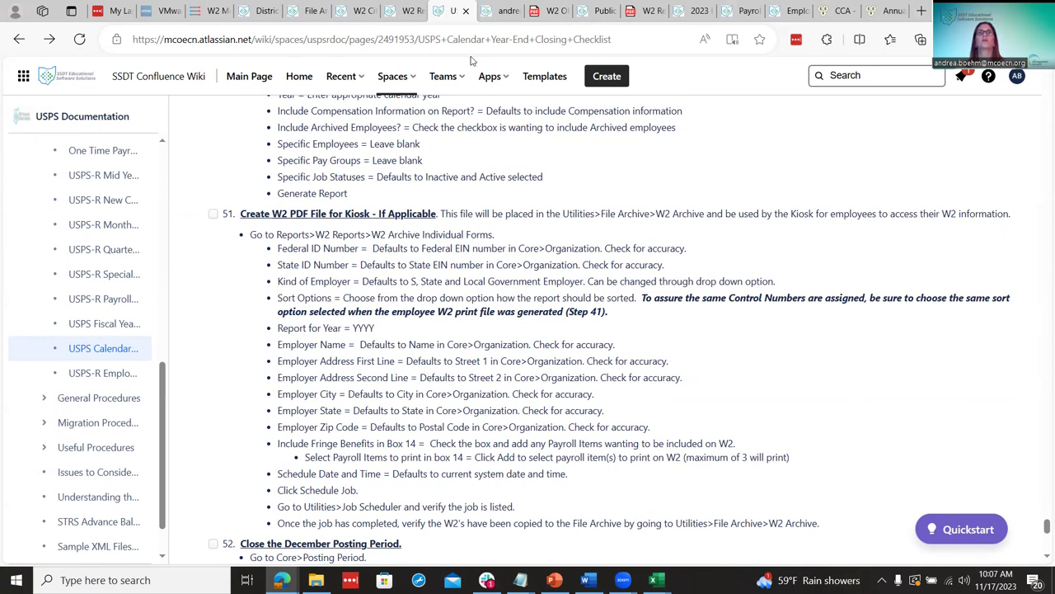
# Open W2 Archive Individual Forms in USPS, review its employer and schedule fields, and include fringe benefits in Box 14.
pyautogui.click(499, 11)
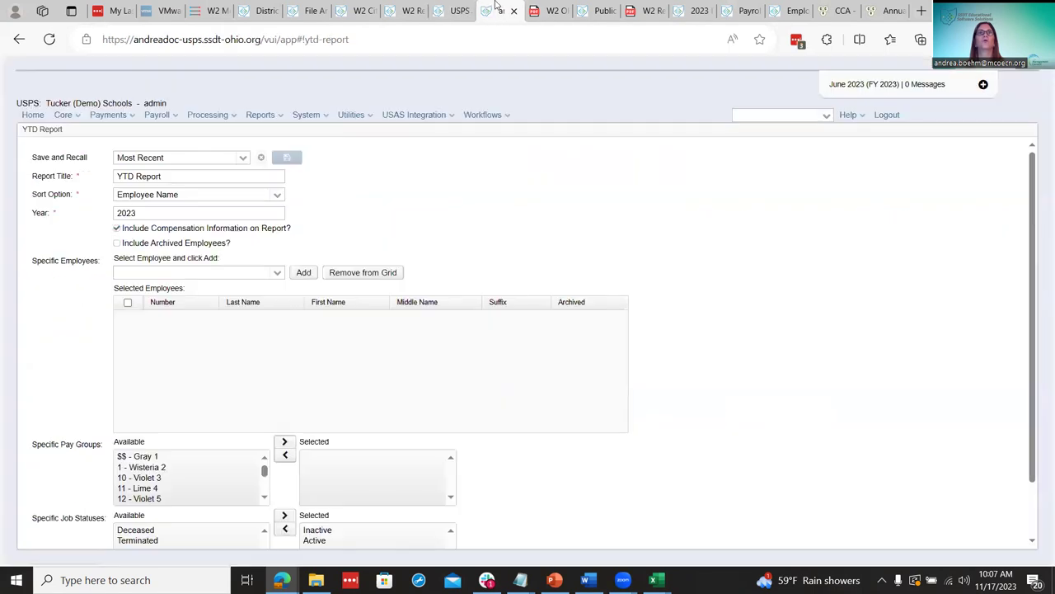
pyautogui.click(256, 116)
pyautogui.moveTo(408, 441)
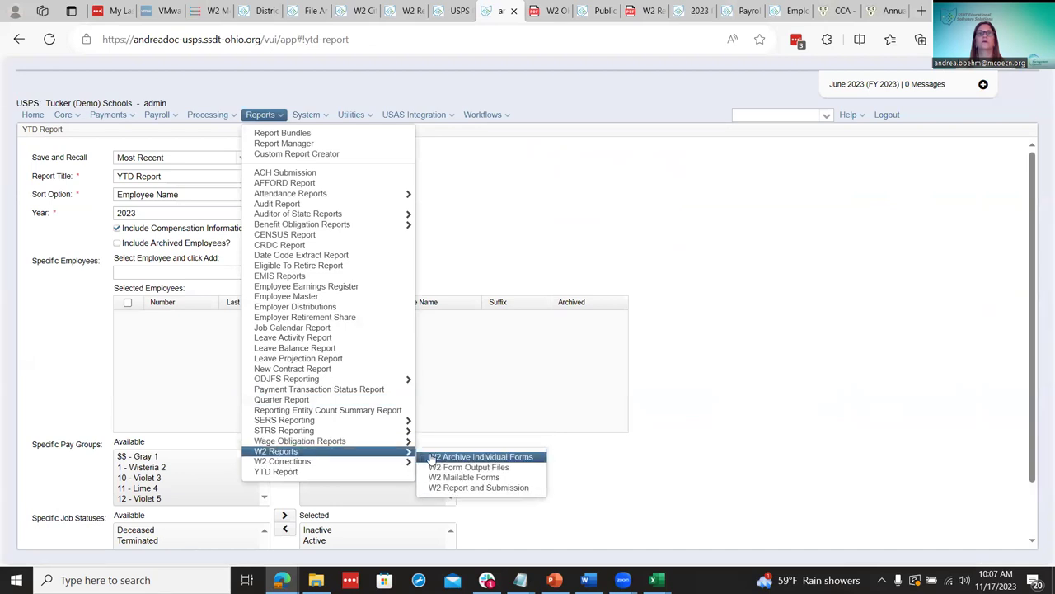
pyautogui.click(435, 457)
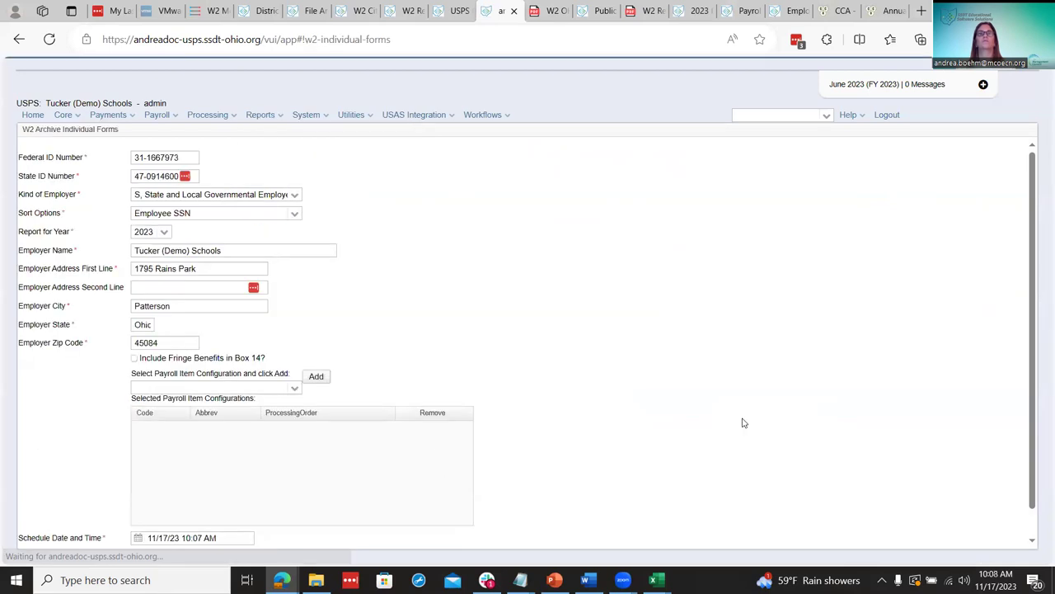
pyautogui.scroll(-1, 744, 423)
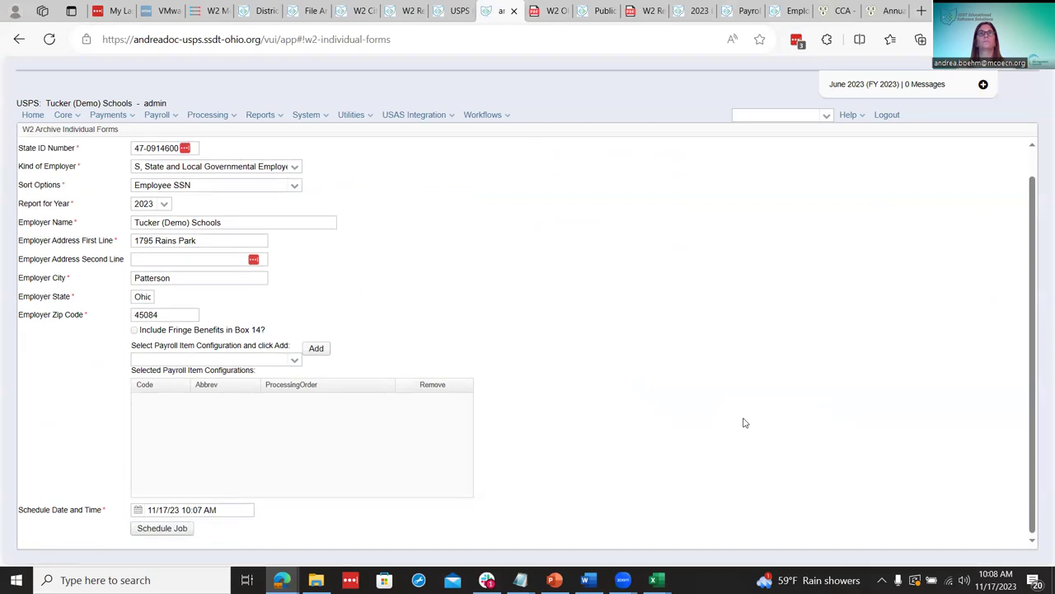
pyautogui.scroll(1, 745, 423)
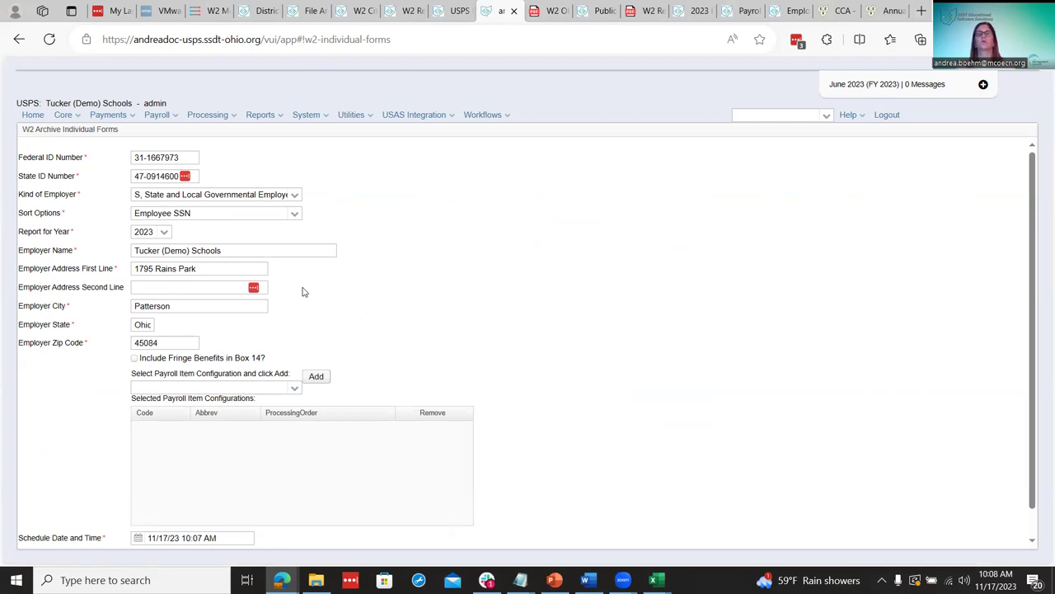
pyautogui.scroll(-1, 311, 313)
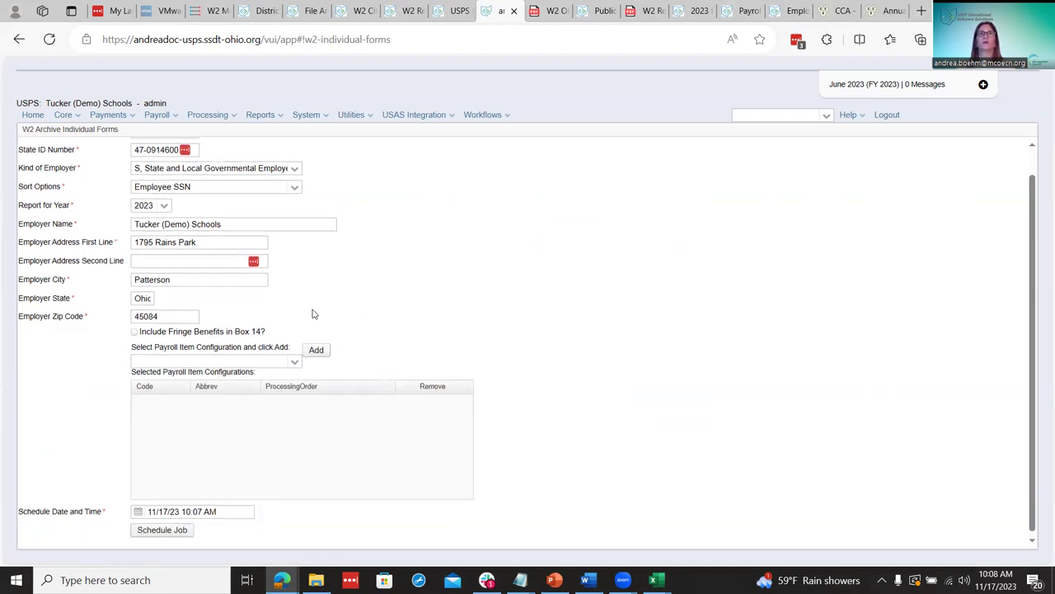
pyautogui.scroll(1, 312, 313)
pyautogui.scroll(-1, 312, 313)
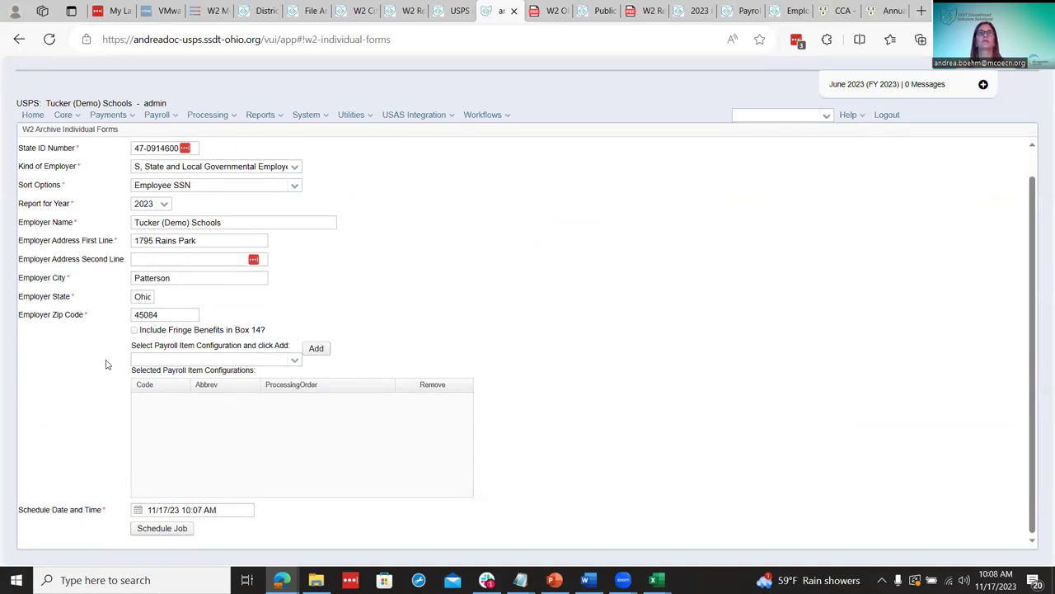
pyautogui.click(133, 330)
# Highlight the note in checklist step 51 about choosing the same sort option as the employee W2 print file.
pyautogui.click(454, 11)
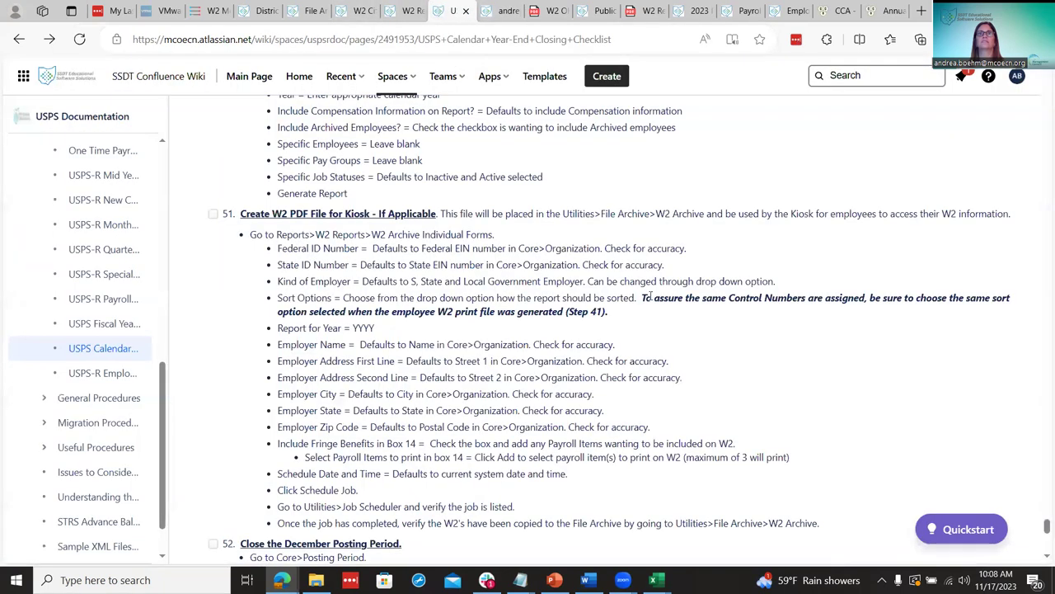
pyautogui.moveTo(641, 297); pyautogui.dragTo(652, 316)
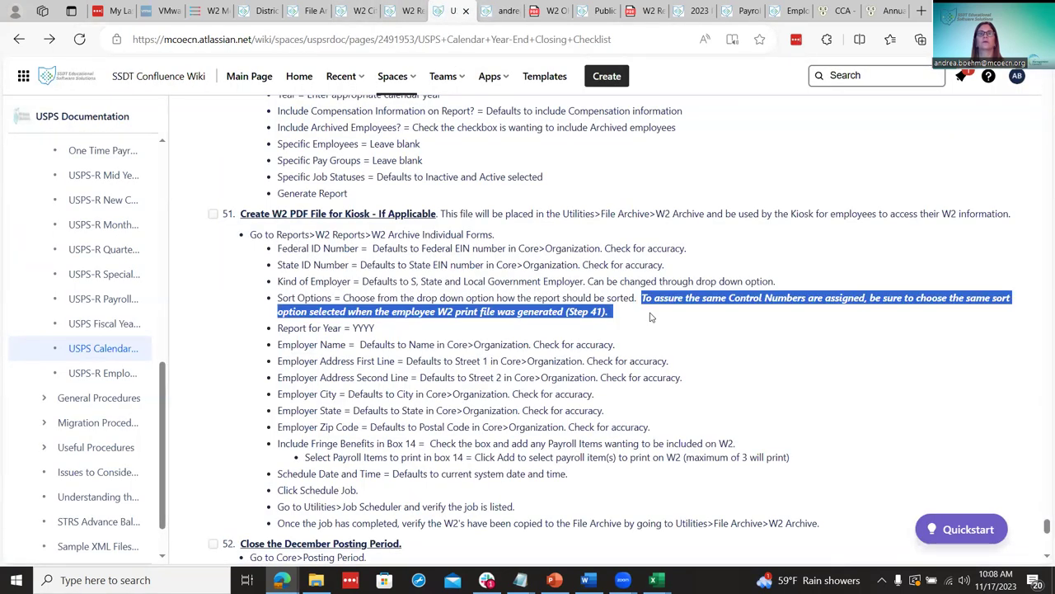
pyautogui.click(665, 322)
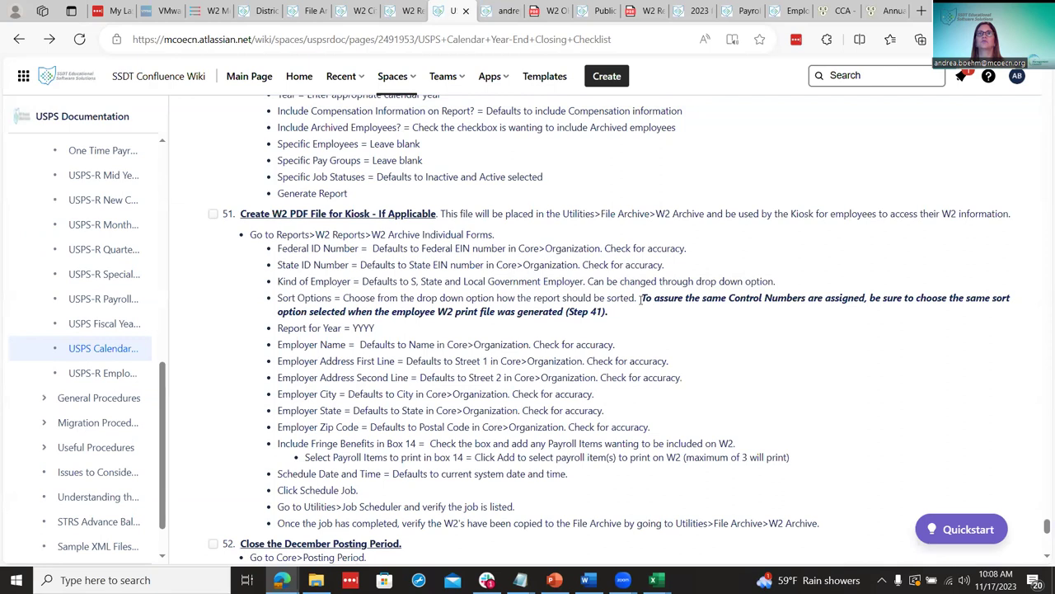
pyautogui.moveTo(642, 300); pyautogui.dragTo(648, 322)
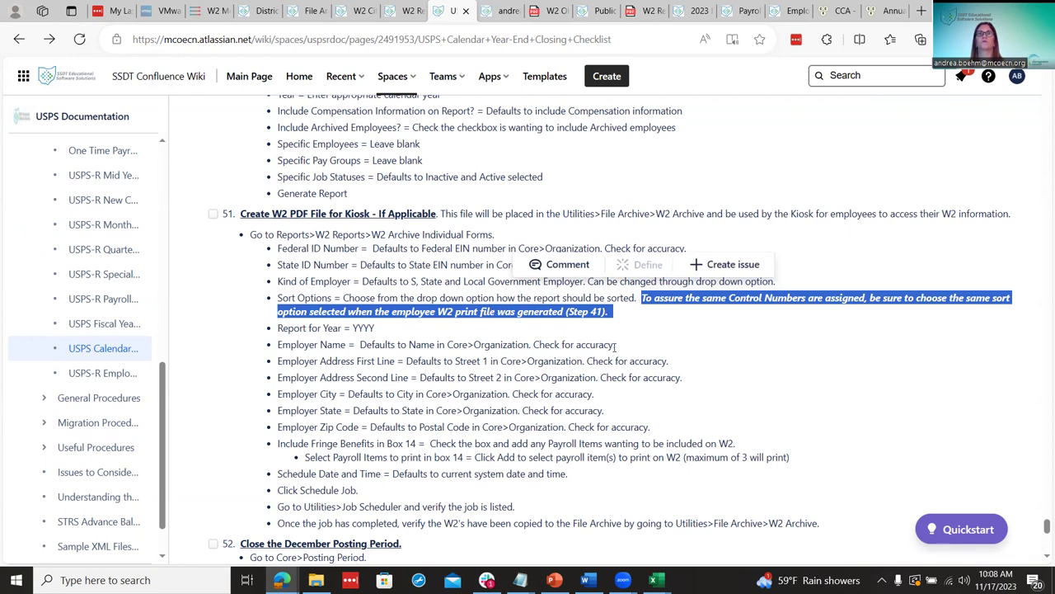
# Review the available sort options in USPS W2 Archive Individual Forms, leaving Employee SSN selected.
pyautogui.click(505, 10)
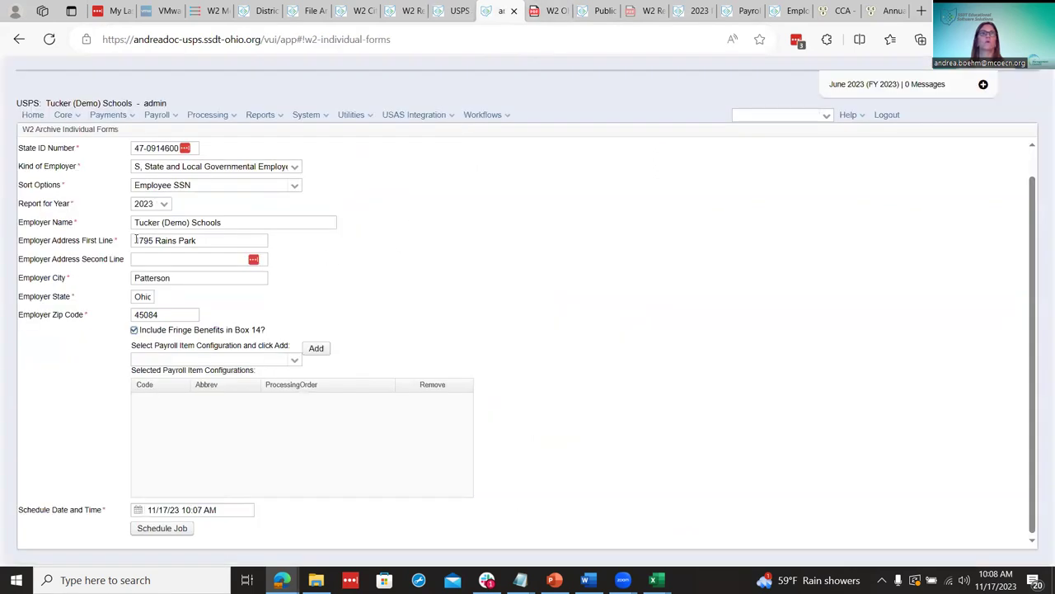
pyautogui.click(294, 186)
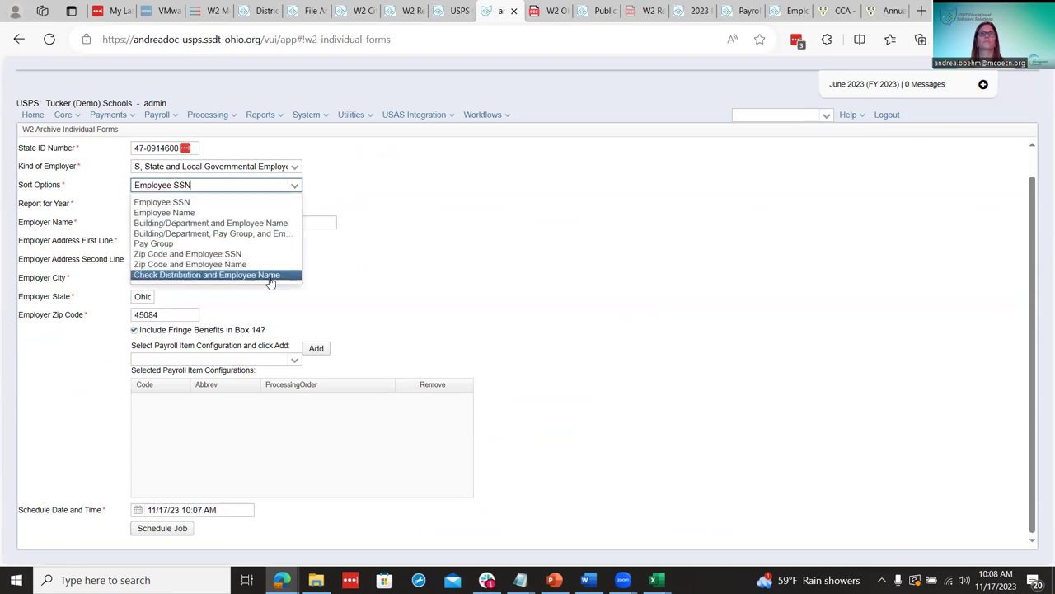
pyautogui.click(359, 166)
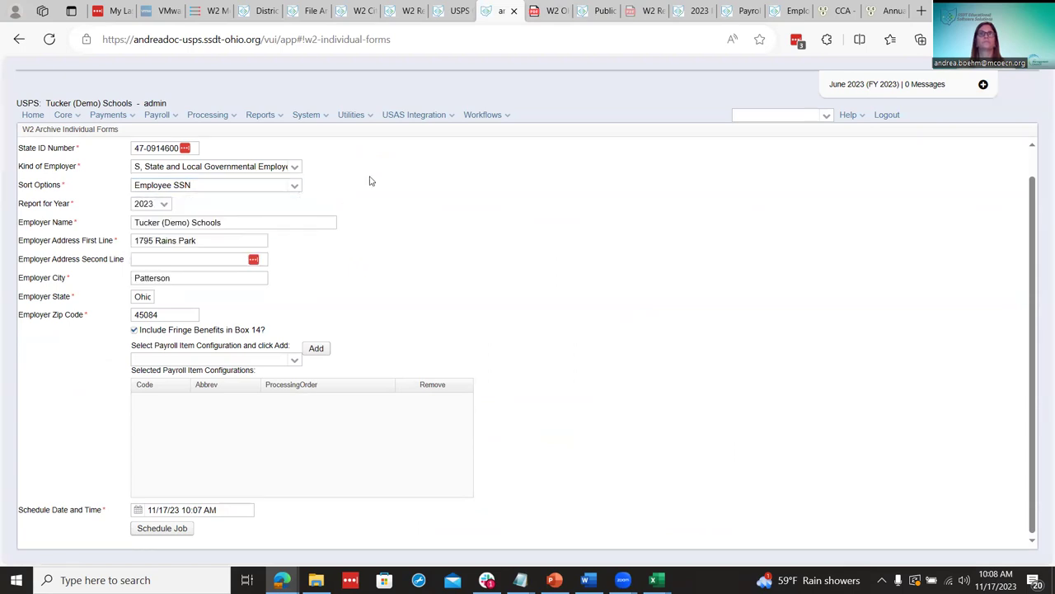
# Go back to the closing checklist and review the job scheduling and verification instructions of step 51.
pyautogui.click(452, 11)
pyautogui.click(636, 400)
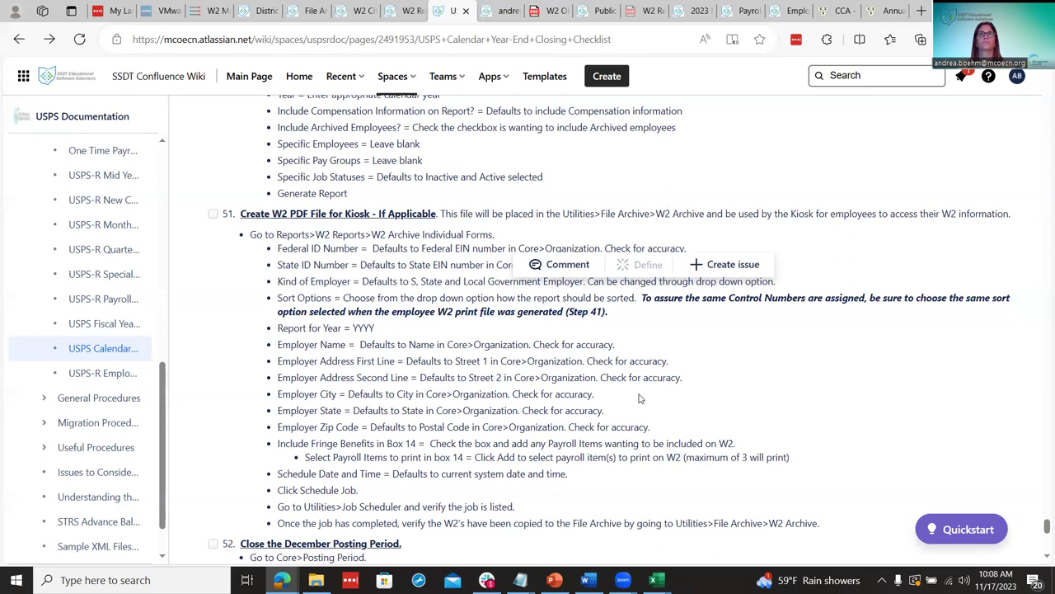
pyautogui.scroll(-1, 639, 399)
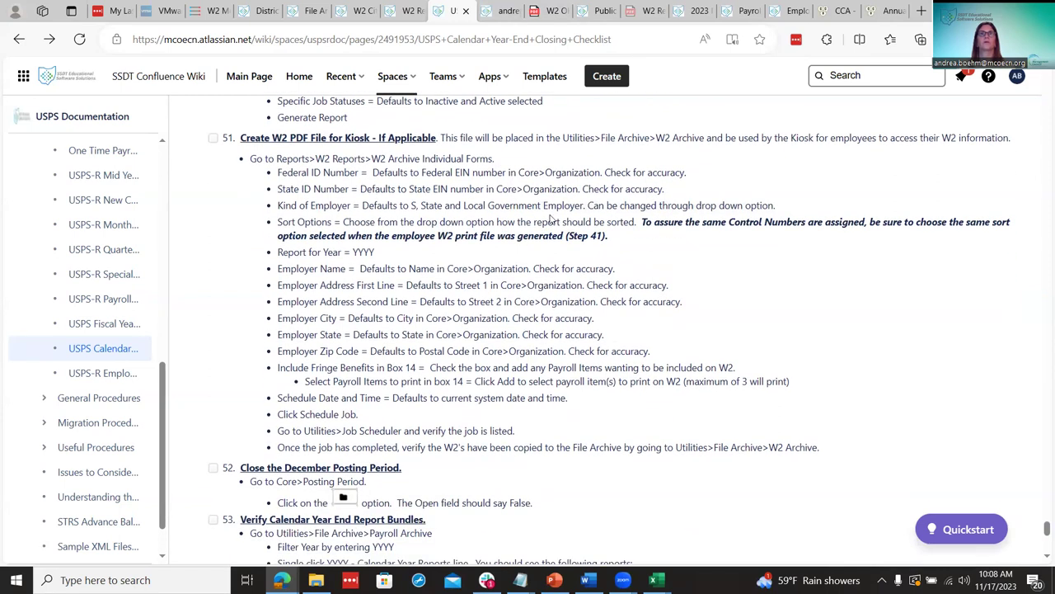
pyautogui.scroll(-1, 551, 219)
# Try to schedule the W2 Archive Individual Forms job for 11/17/23 10:10 AM in USPS, and dismiss the resulting message.
pyautogui.hotkey('ctrl', 'Tab')
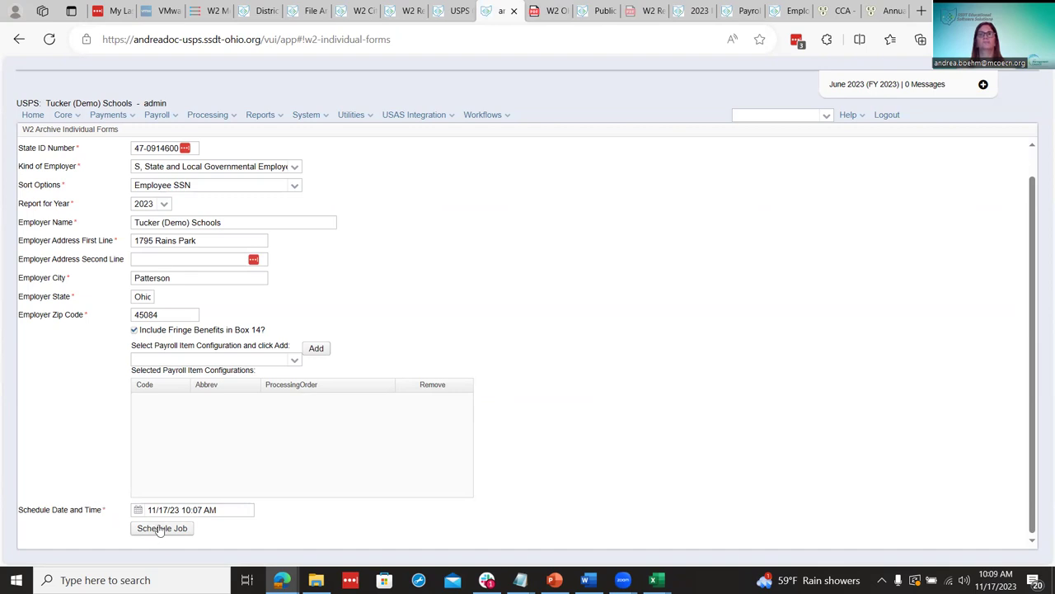
pyautogui.click(203, 511)
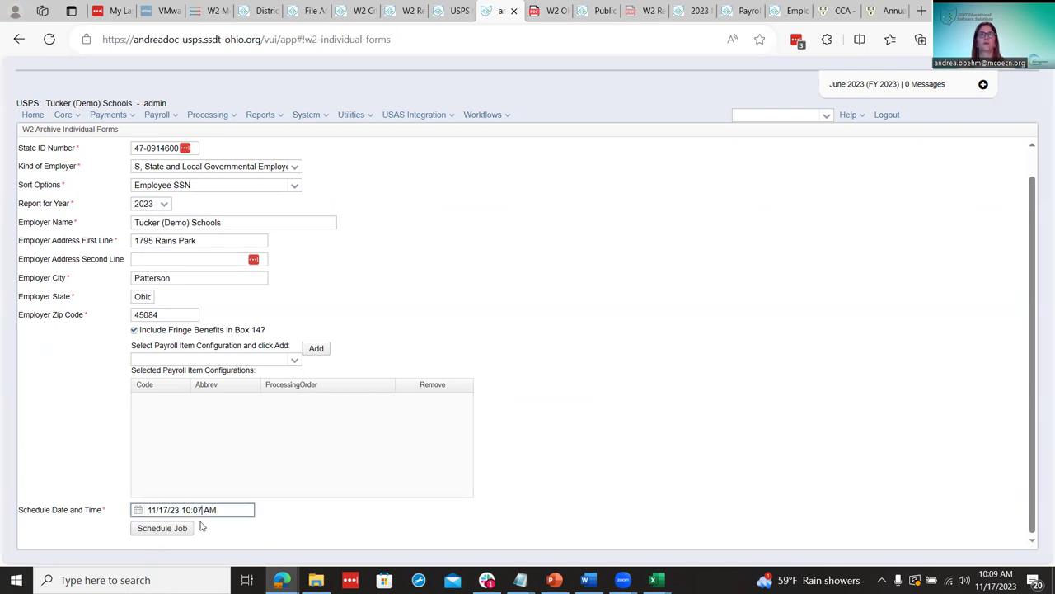
pyautogui.press('BackSpace')
pyautogui.write('0')
pyautogui.click(181, 528)
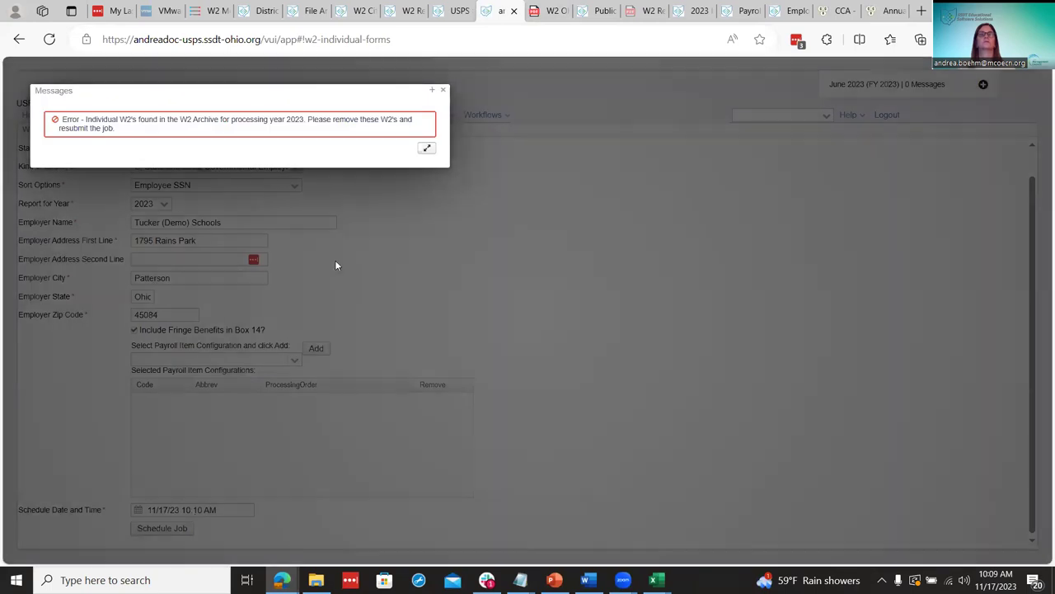
pyautogui.click(444, 91)
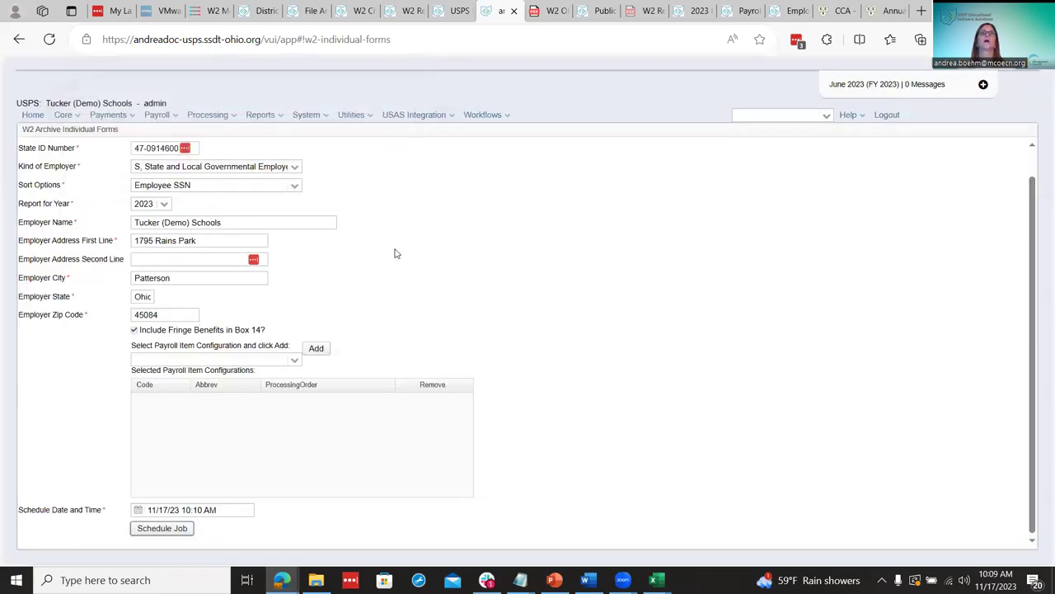
# Delete the 2023 Tax Year entry from the W2 Archive in the File Archive utility.
pyautogui.click(353, 114)
pyautogui.click(368, 186)
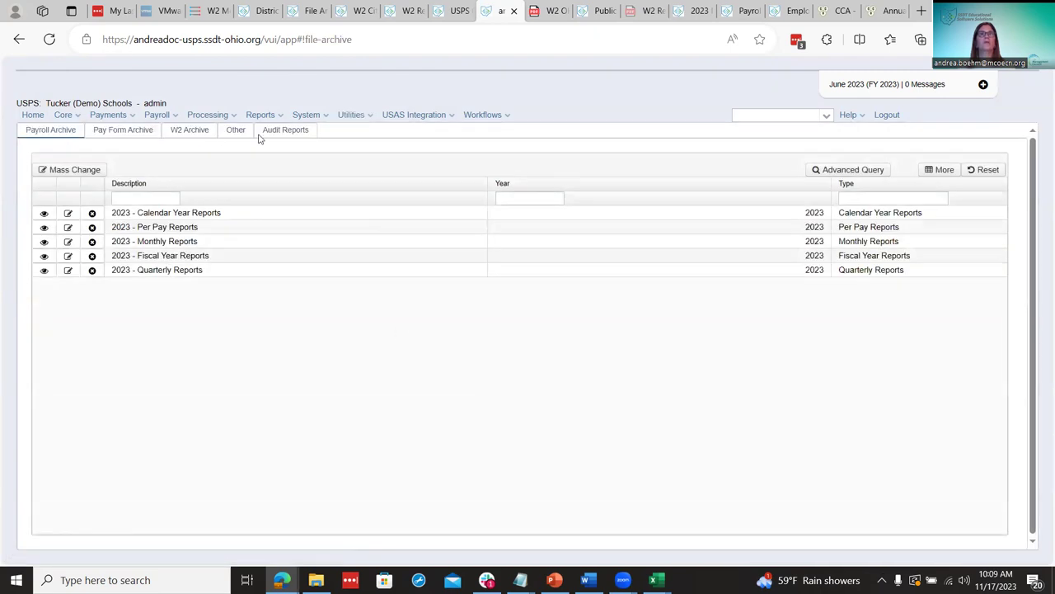
pyautogui.click(198, 130)
pyautogui.click(93, 214)
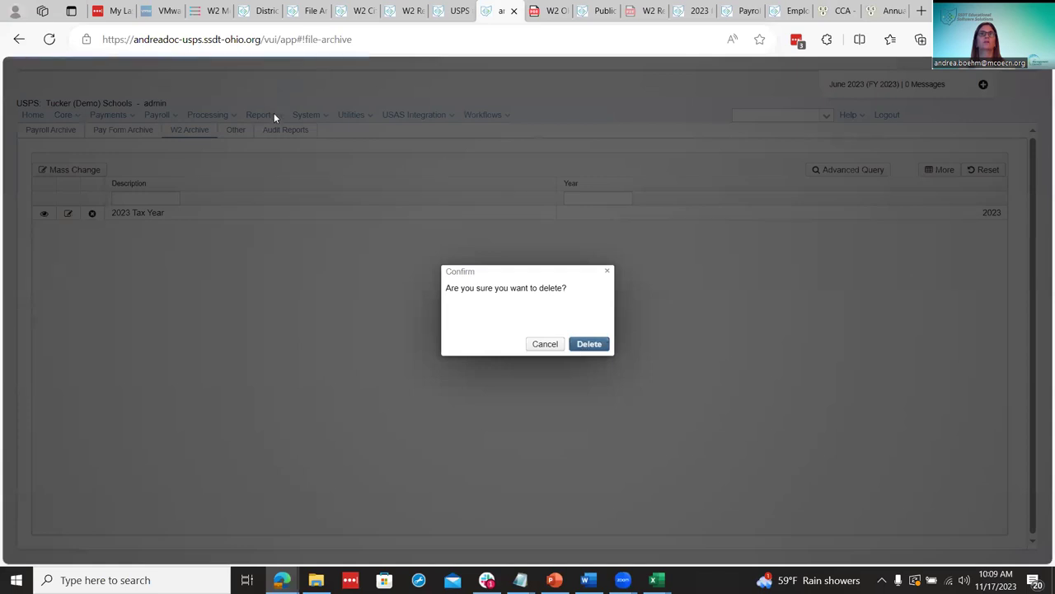
pyautogui.click(591, 345)
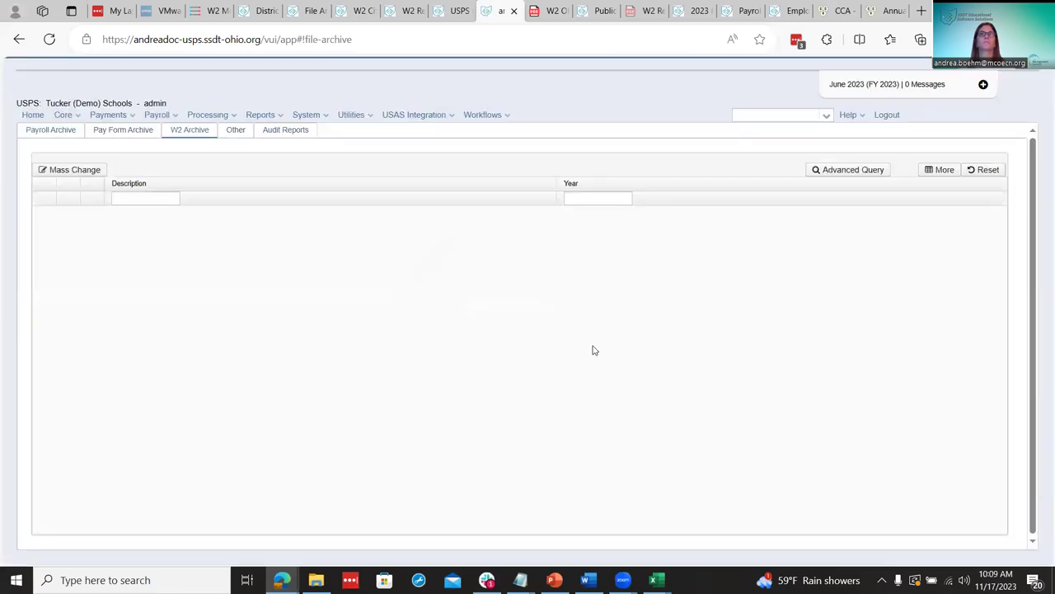
# Try to schedule the W2 Archive Individual Forms job for 11/17/23 10:09 AM with report year 2023, and dismiss the resulting message.
pyautogui.click(262, 115)
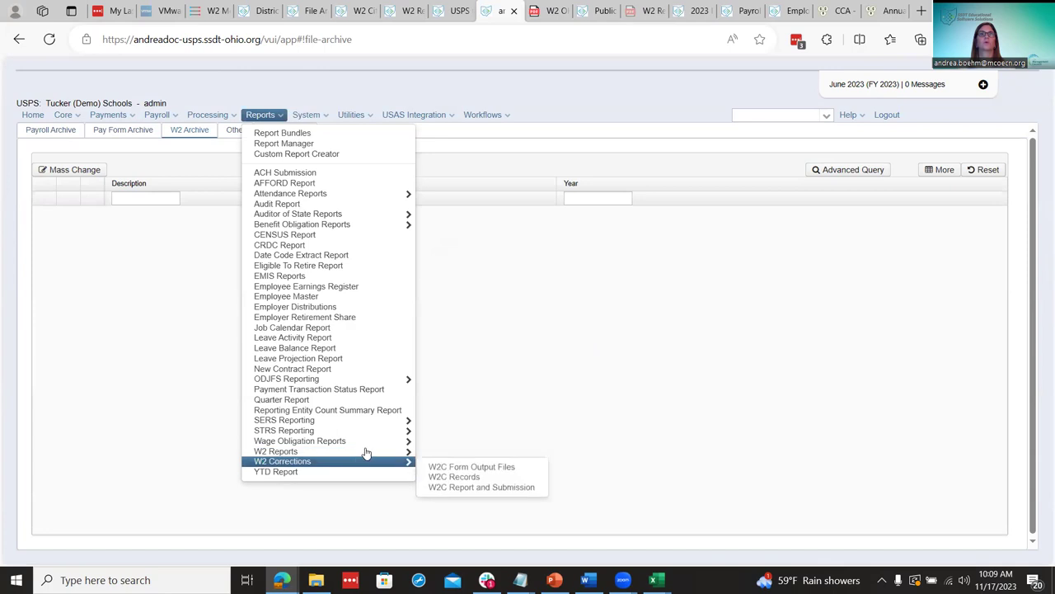
pyautogui.moveTo(396, 451)
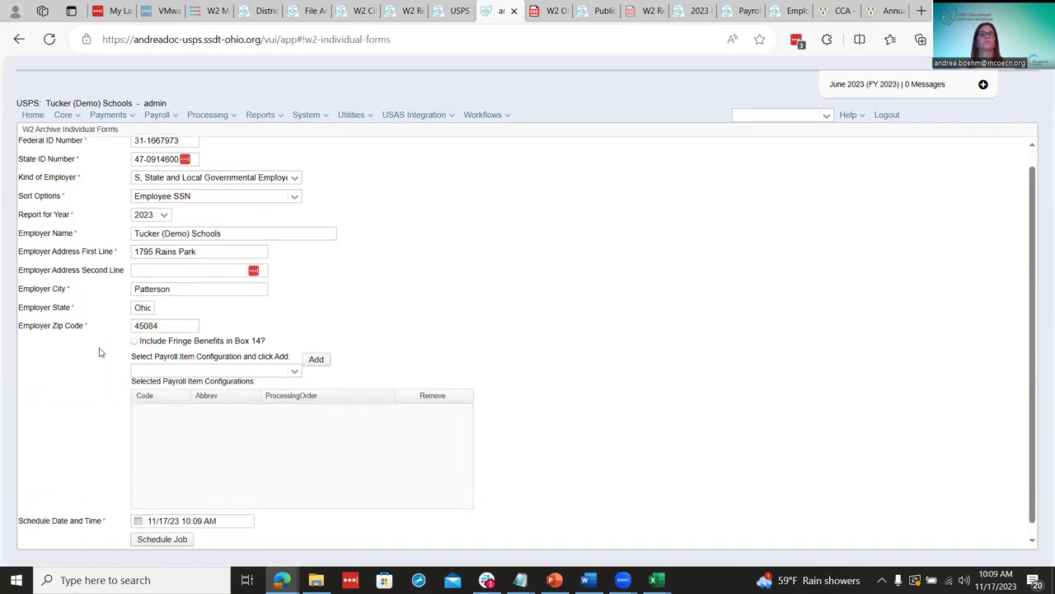
pyautogui.scroll(-1, 165, 478)
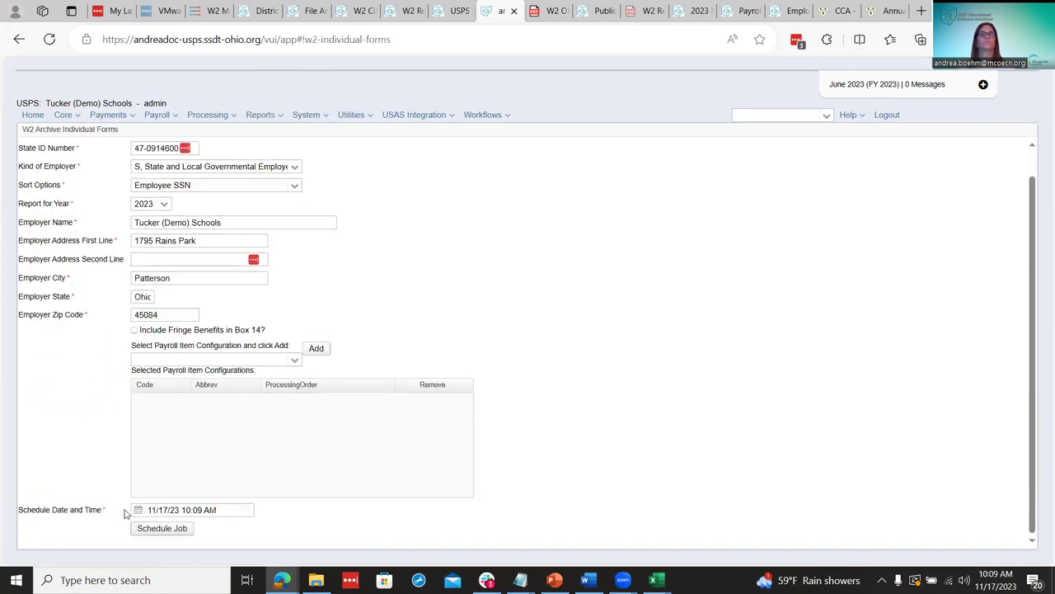
pyautogui.click(169, 528)
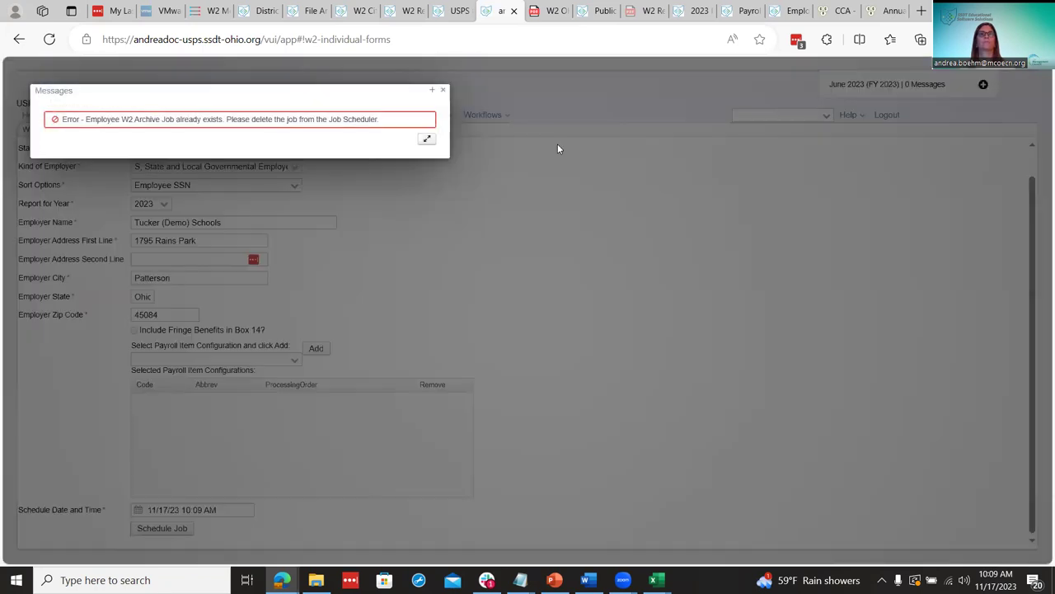
pyautogui.click(443, 89)
# Delete the existing W2: Archive Individual W2 Forms job from the Job Scheduler and confirm the deletion.
pyautogui.moveTo(351, 116)
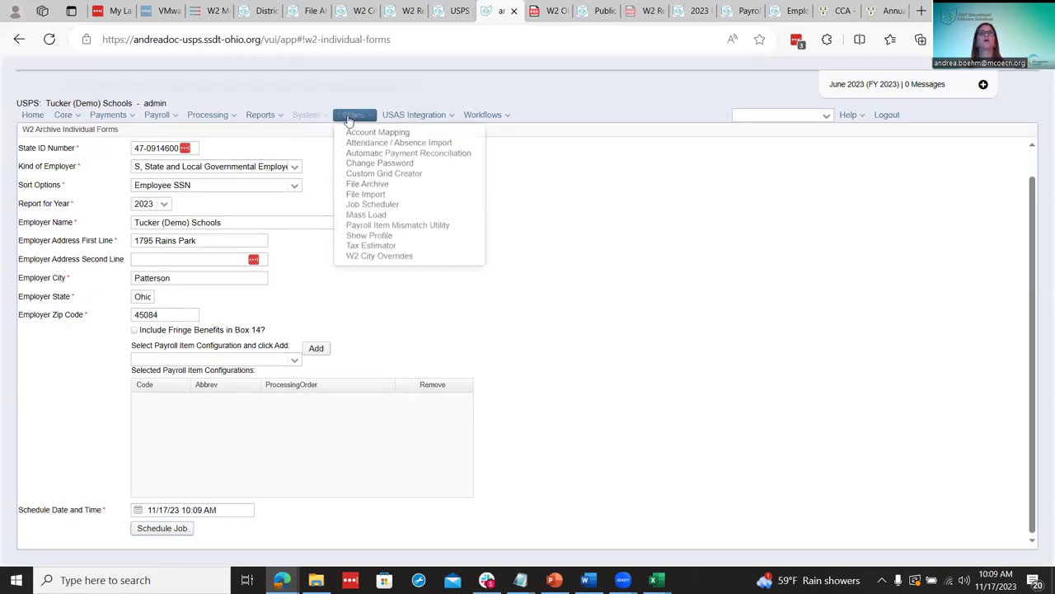
pyautogui.click(372, 205)
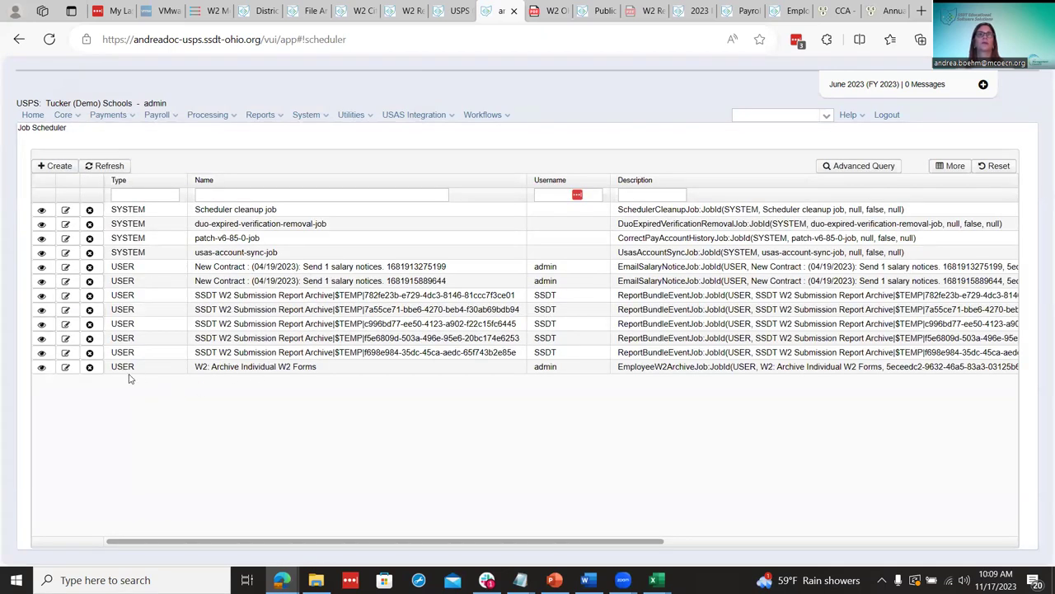
pyautogui.moveTo(555, 542); pyautogui.dragTo(414, 509)
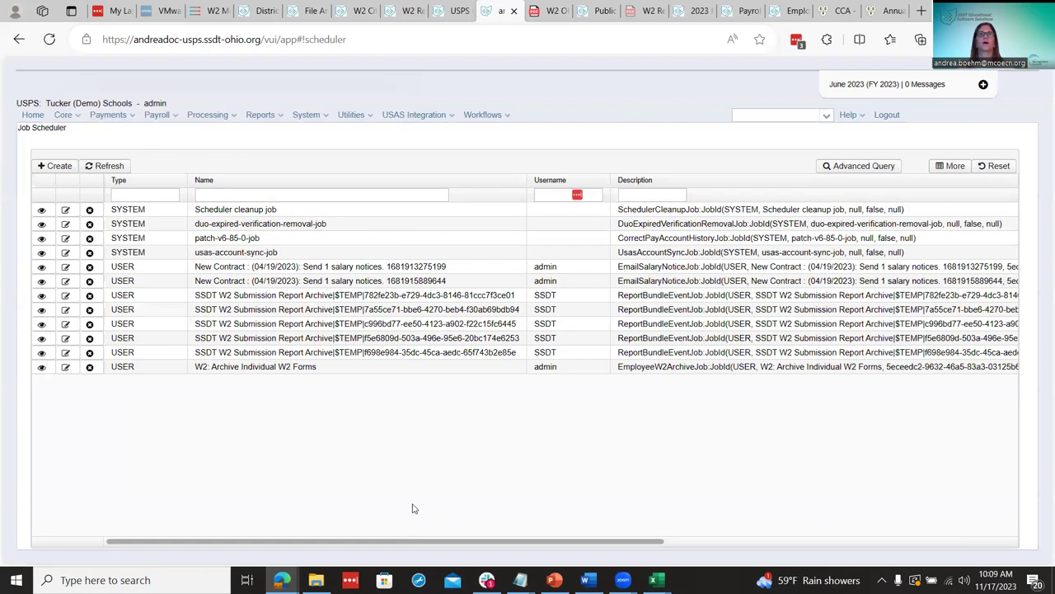
pyautogui.click(89, 366)
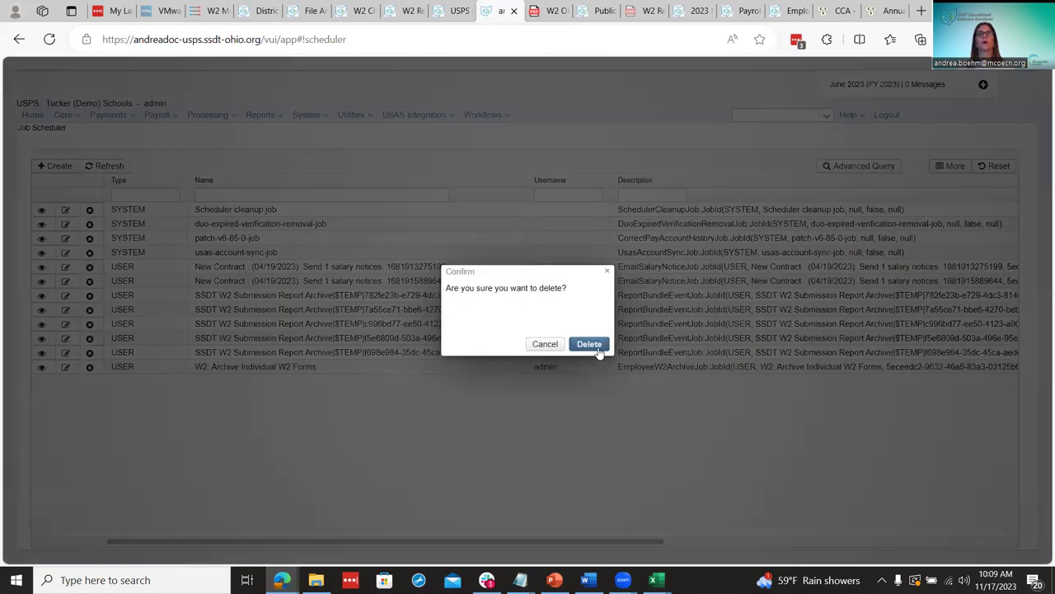
pyautogui.click(595, 348)
# Schedule the W2 Archive Individual Forms job for 2023, sorted by Employee SSN, at 11/17/23 10:10 AM, and dismiss the message.
pyautogui.click(272, 119)
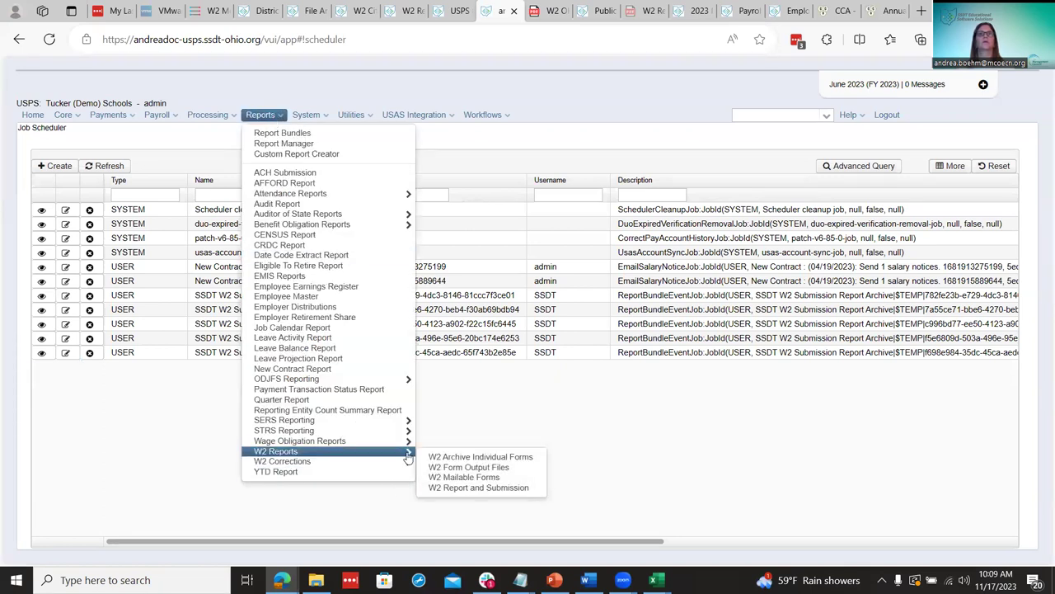
pyautogui.click(453, 487)
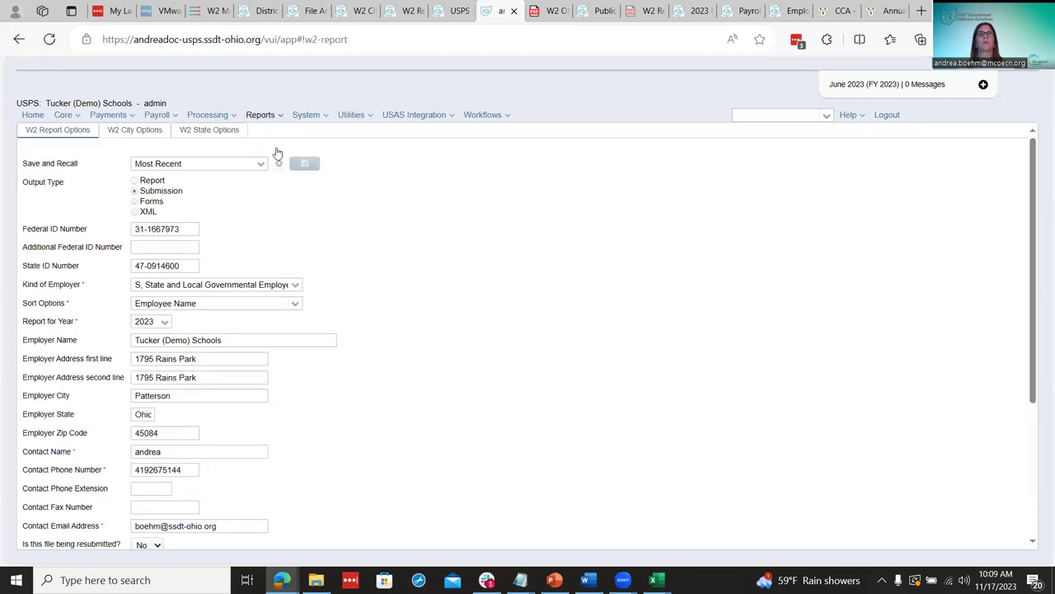
pyautogui.click(260, 115)
pyautogui.moveTo(408, 461)
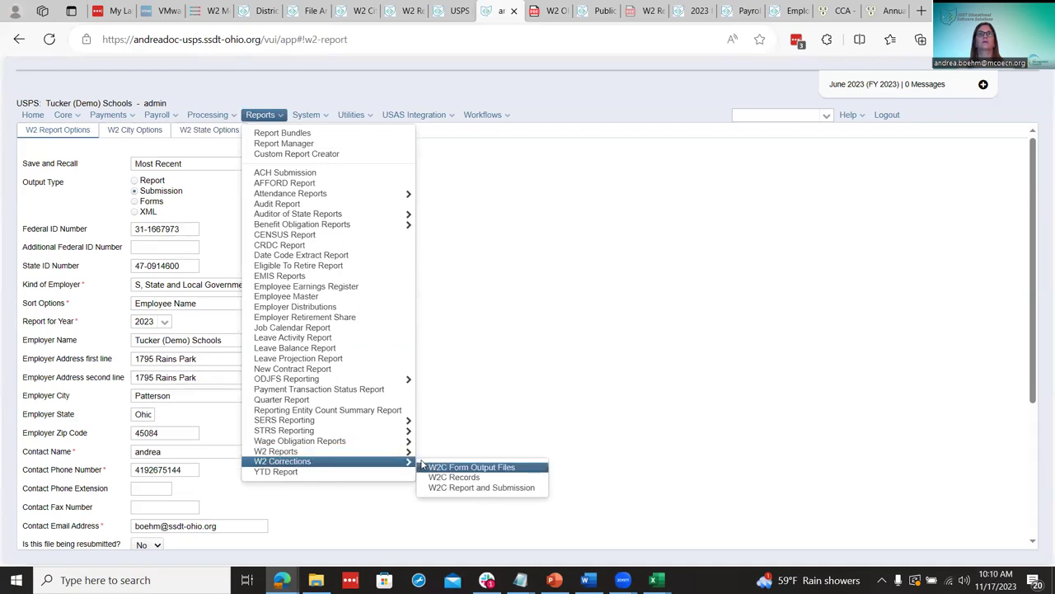
pyautogui.click(440, 463)
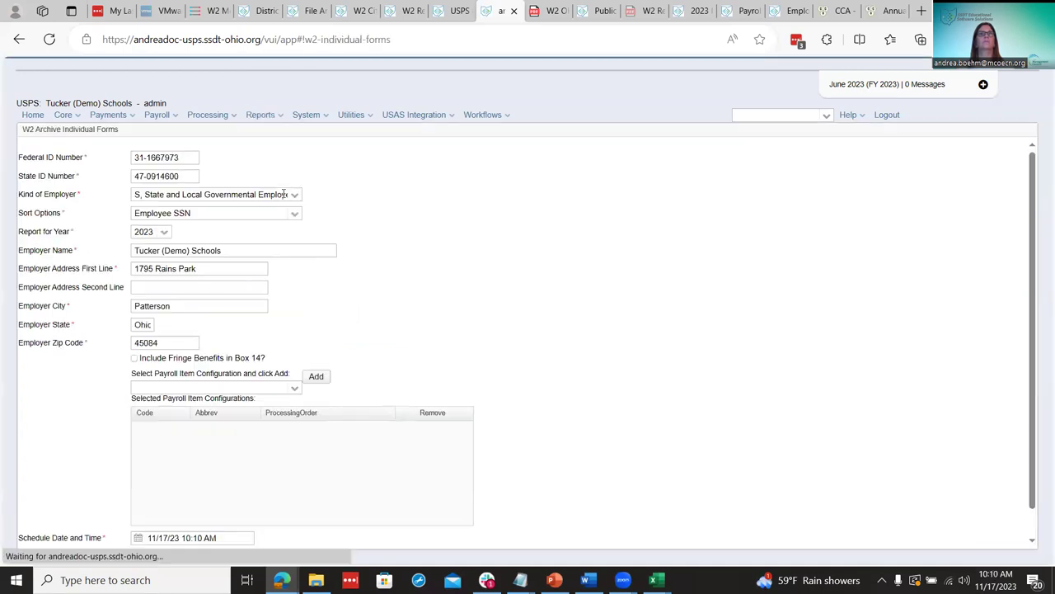
pyautogui.scroll(-2, 152, 506)
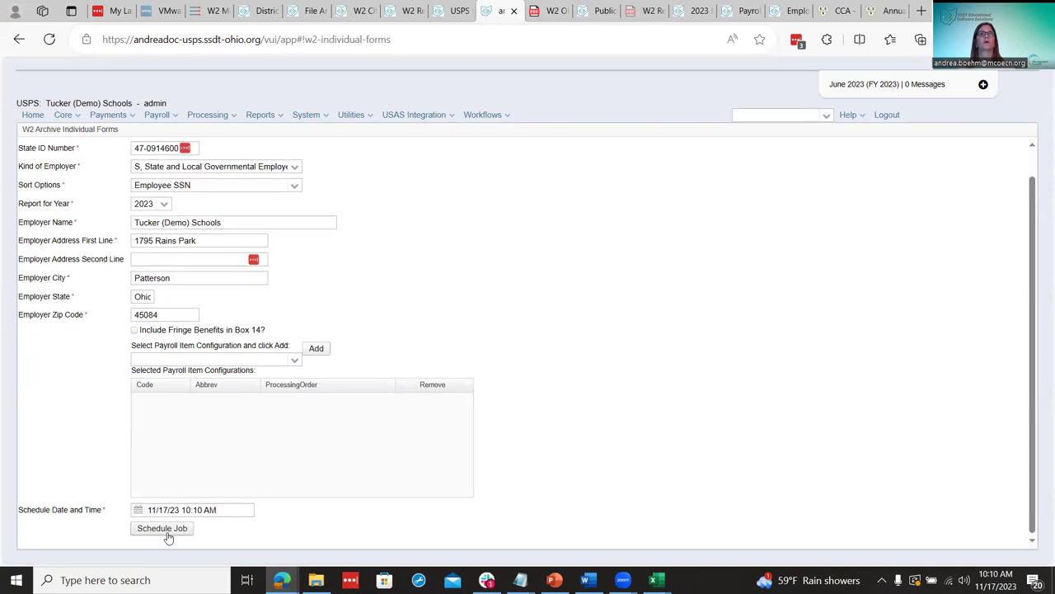
pyautogui.click(164, 528)
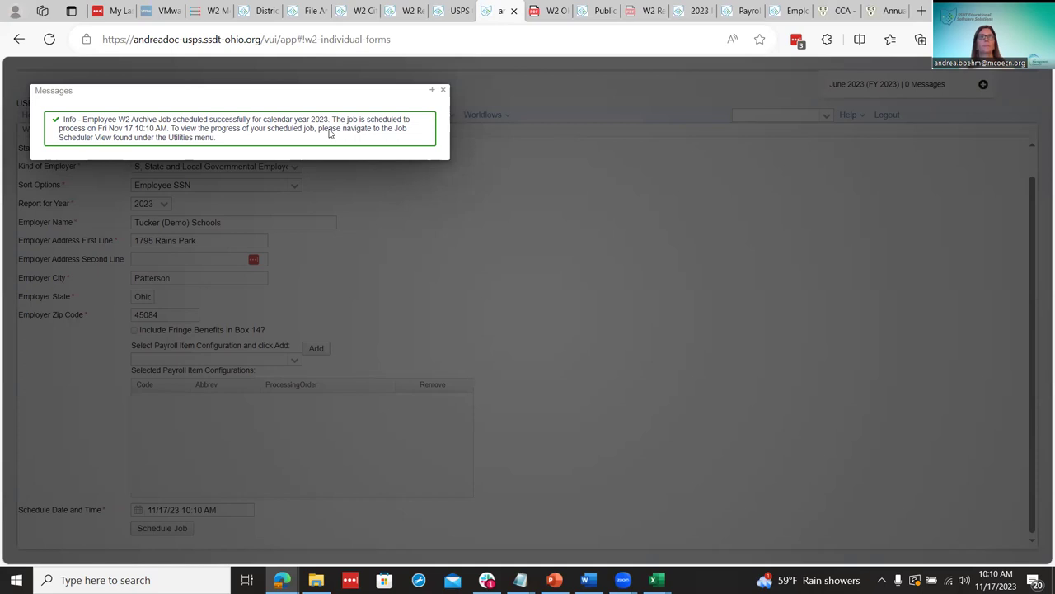
pyautogui.click(444, 91)
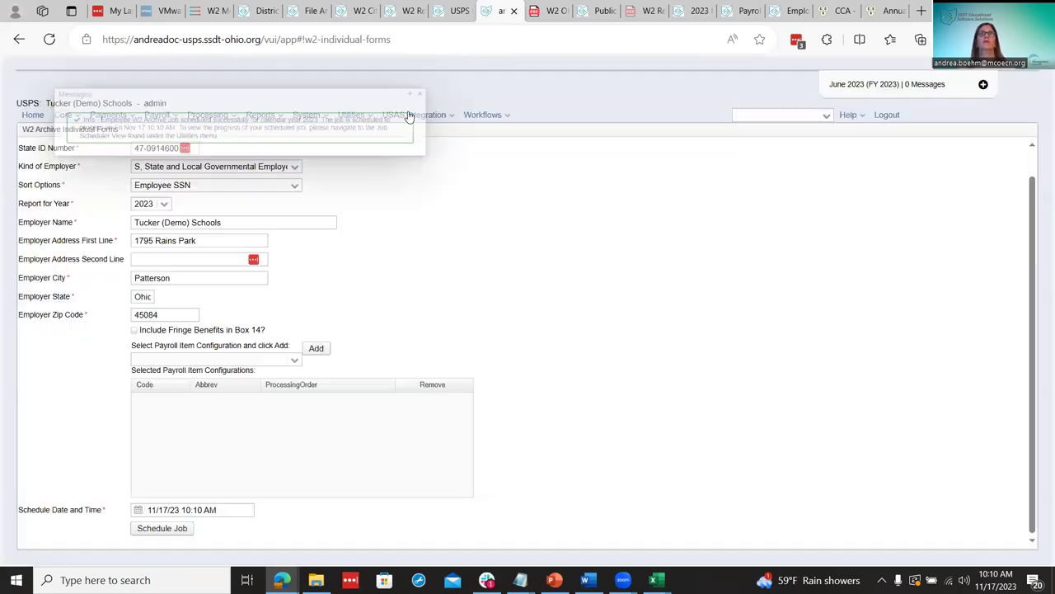
# Check the status, last run and next run of the W2: Archive Individual W2 Forms job in the Job Scheduler.
pyautogui.click(351, 114)
pyautogui.click(386, 206)
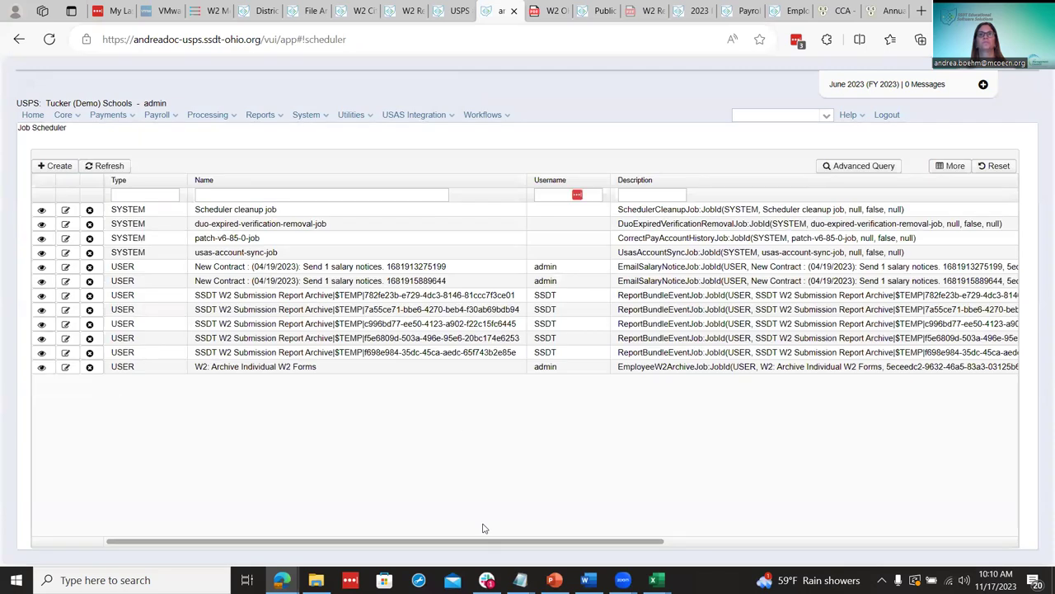
pyautogui.moveTo(478, 549); pyautogui.dragTo(866, 559)
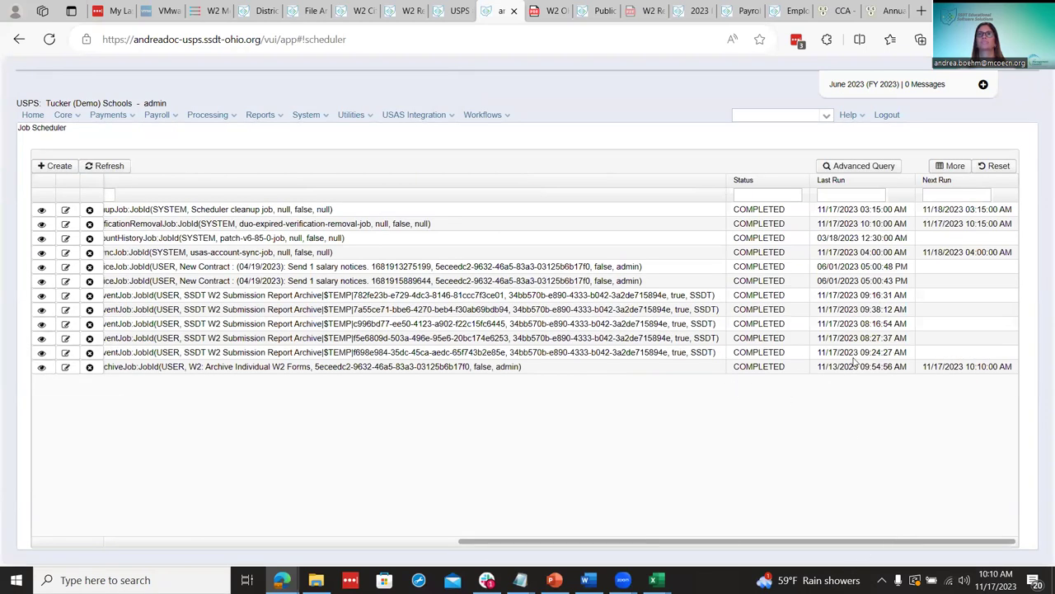
# Refresh the File Archive, review the individual W2 PDF files in the W2 Archive's 2023 Tax Year set, and close the set.
pyautogui.click(356, 115)
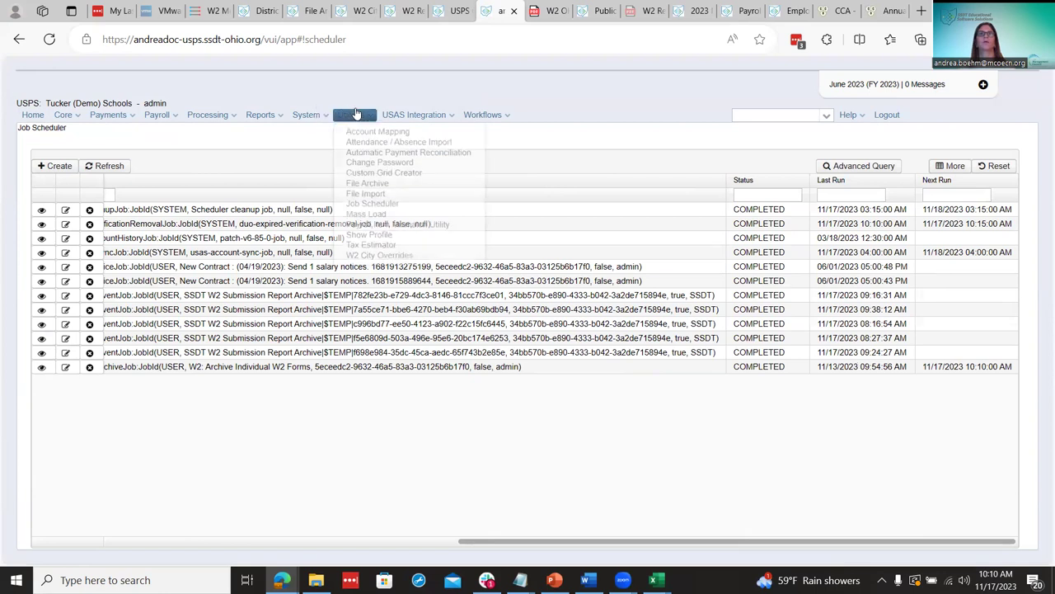
pyautogui.click(400, 184)
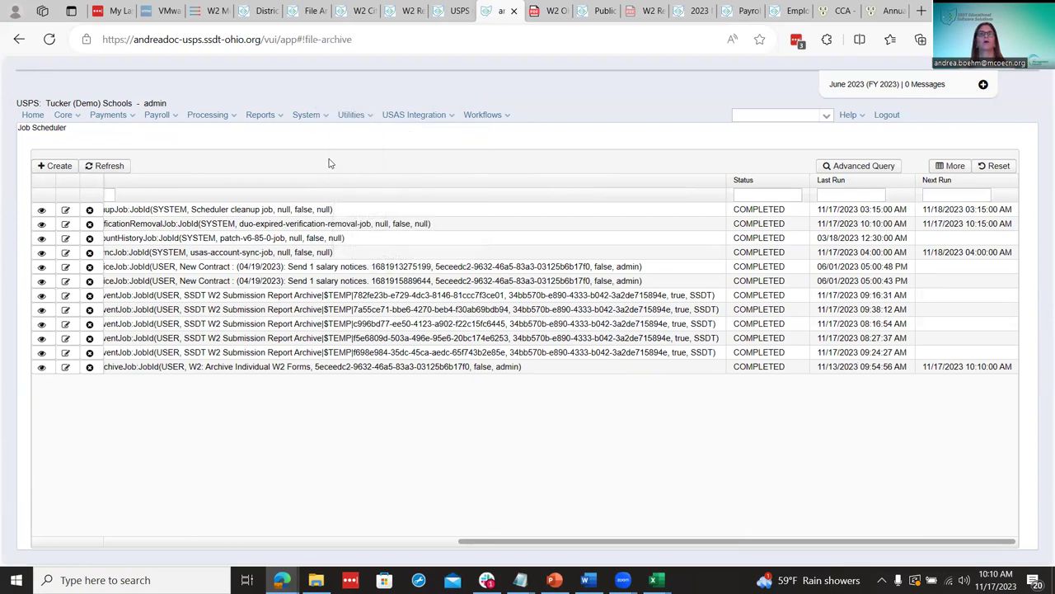
pyautogui.click(190, 131)
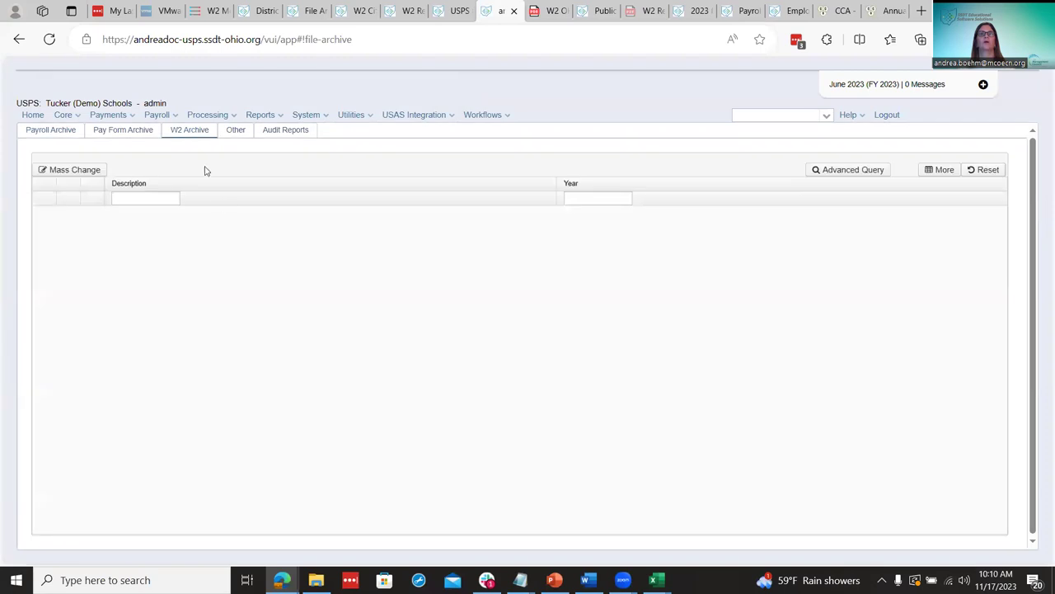
pyautogui.click(49, 39)
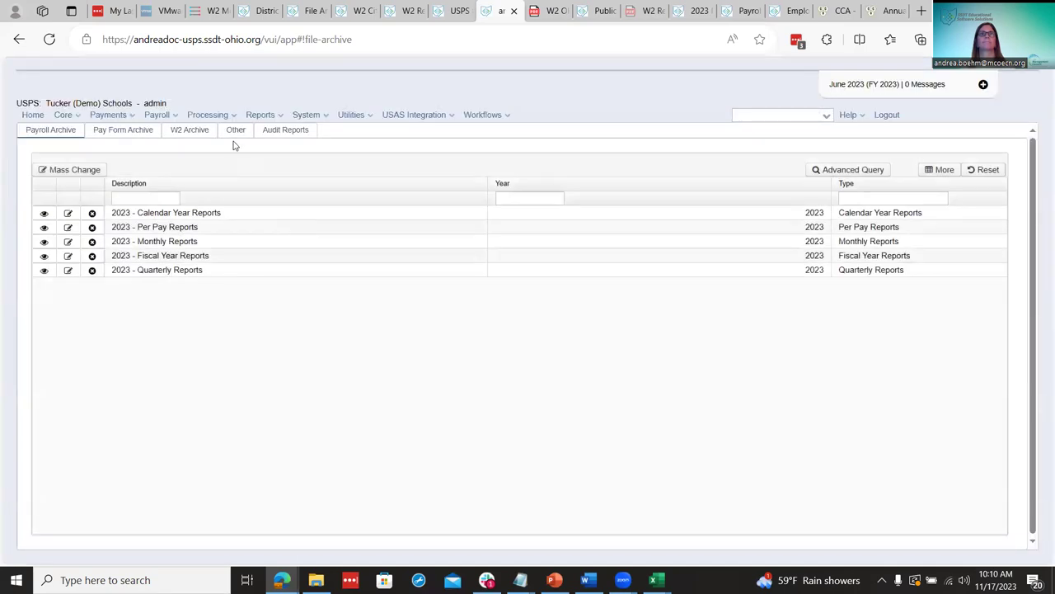
pyautogui.click(207, 131)
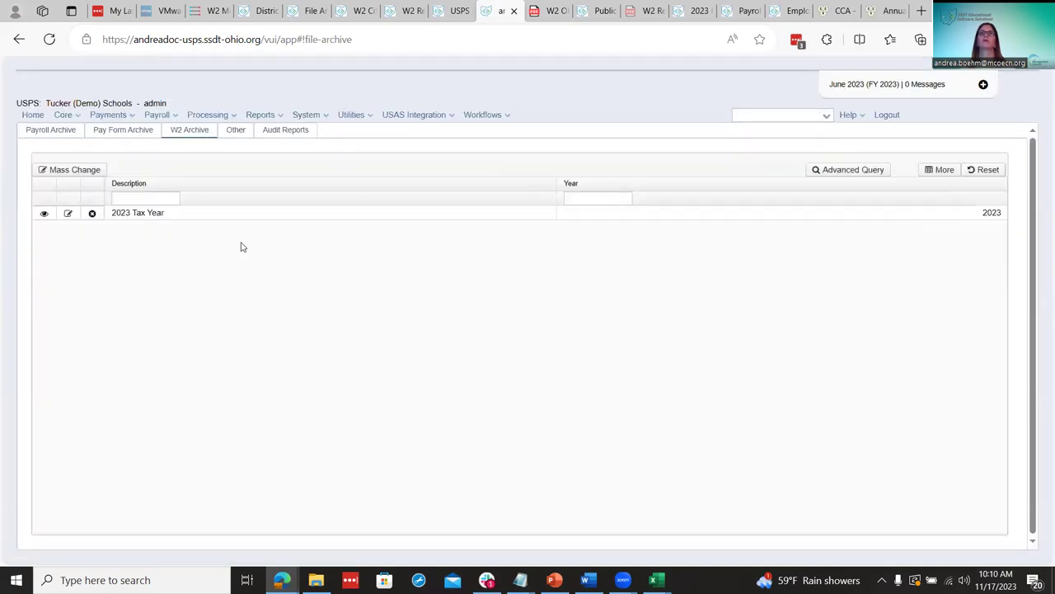
pyautogui.click(69, 214)
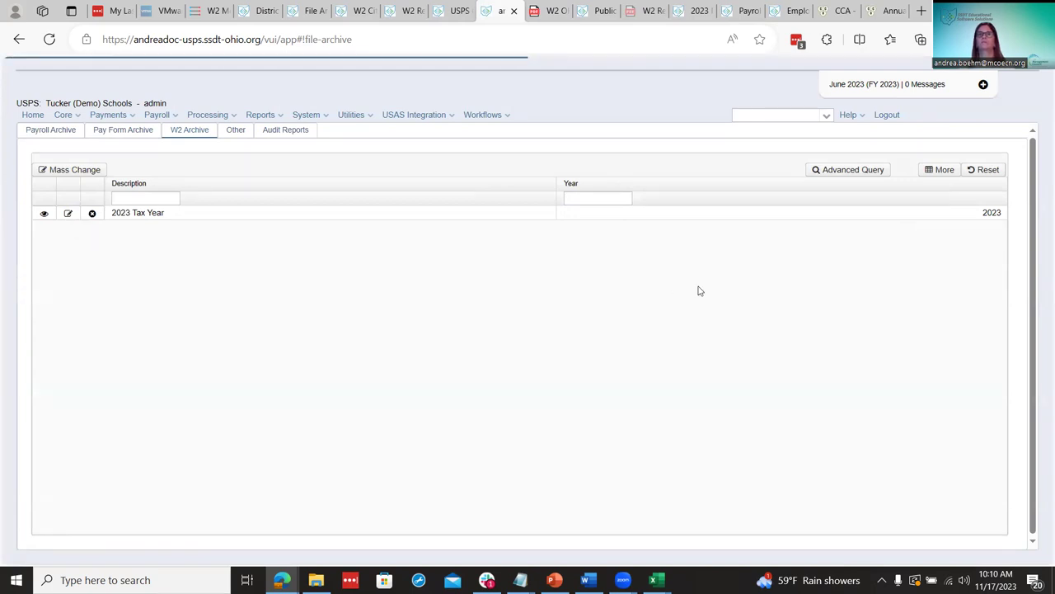
pyautogui.scroll(-6, 705, 360)
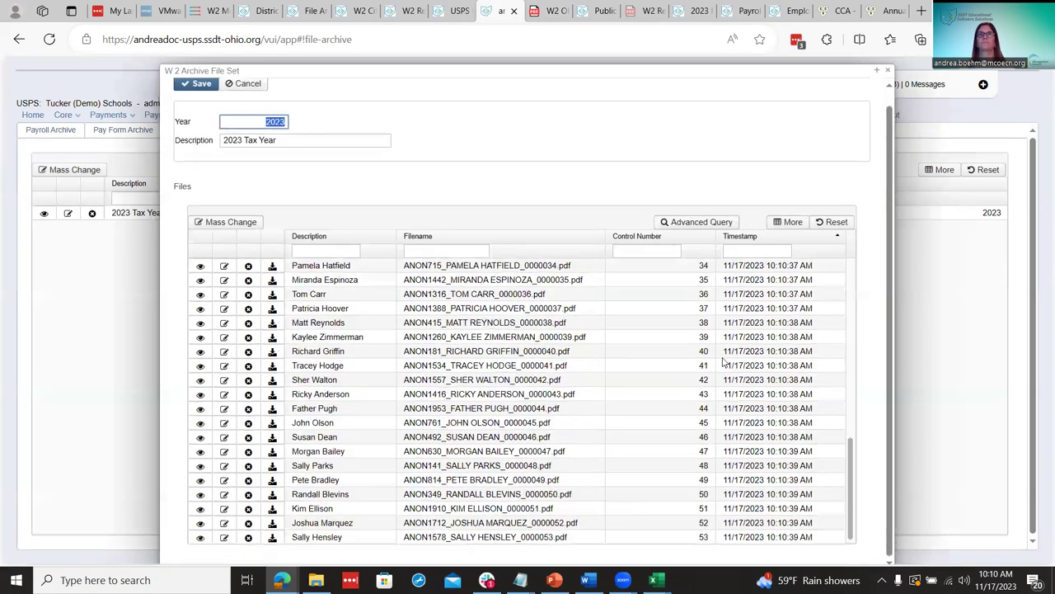
pyautogui.scroll(7, 718, 363)
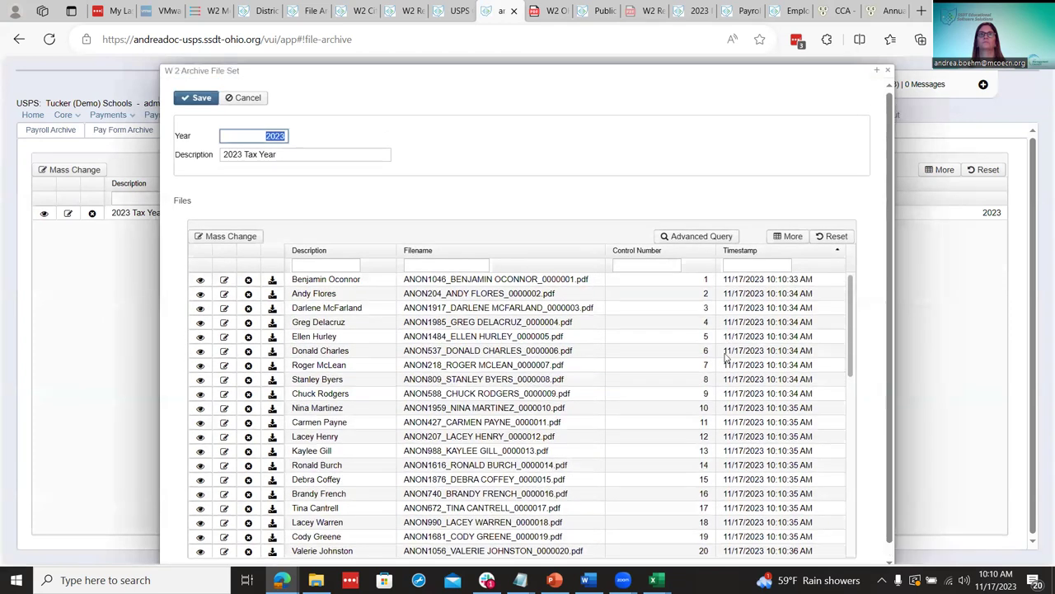
pyautogui.click(888, 70)
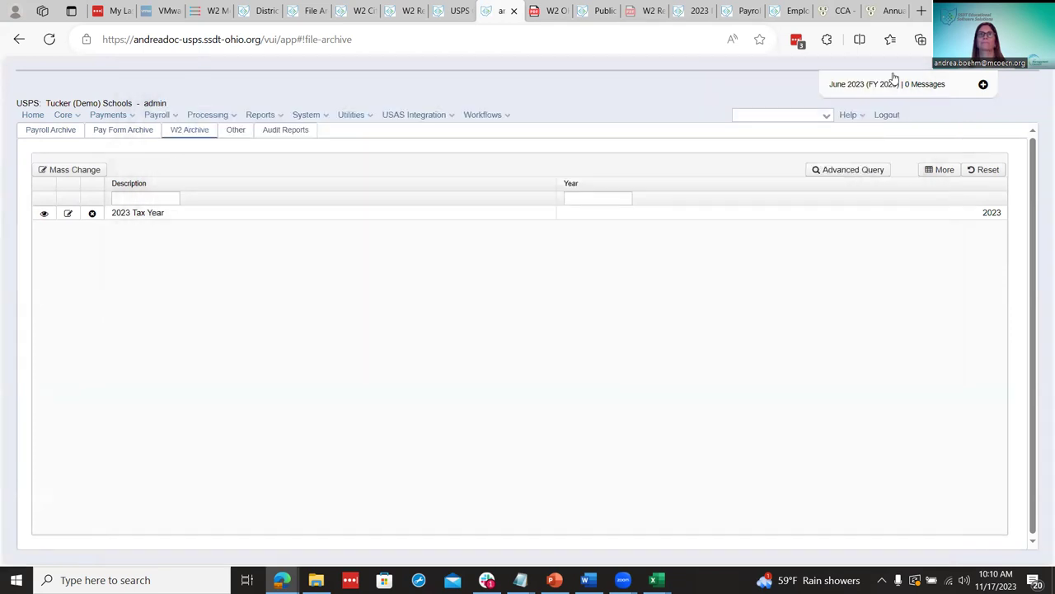
# Go back to the USPS Calendar Year-End Closing Checklist and review the instructions of steps 51 to 53.
pyautogui.click(472, 7)
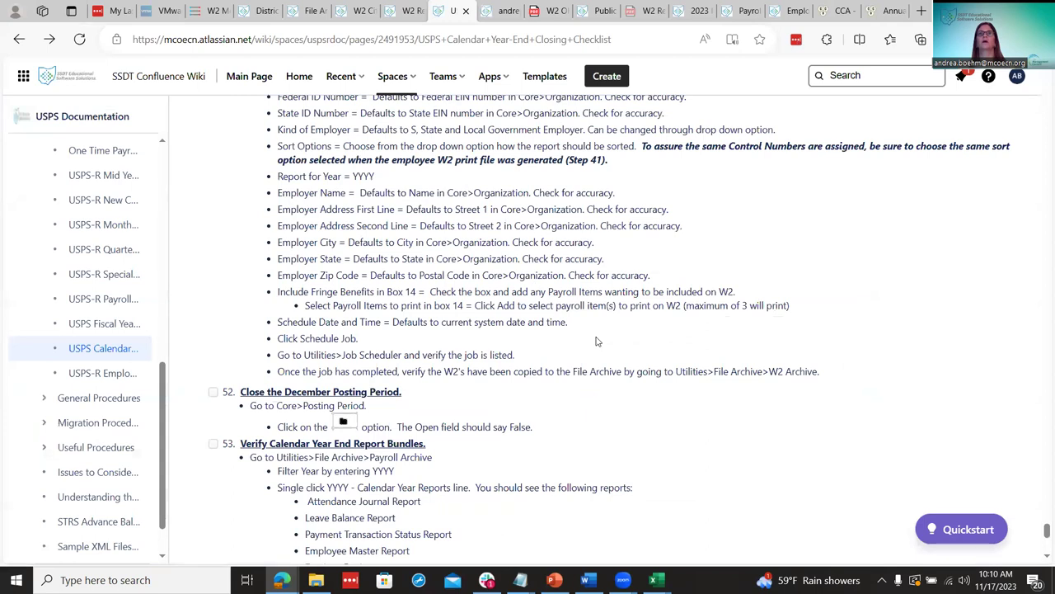
pyautogui.scroll(3, 598, 341)
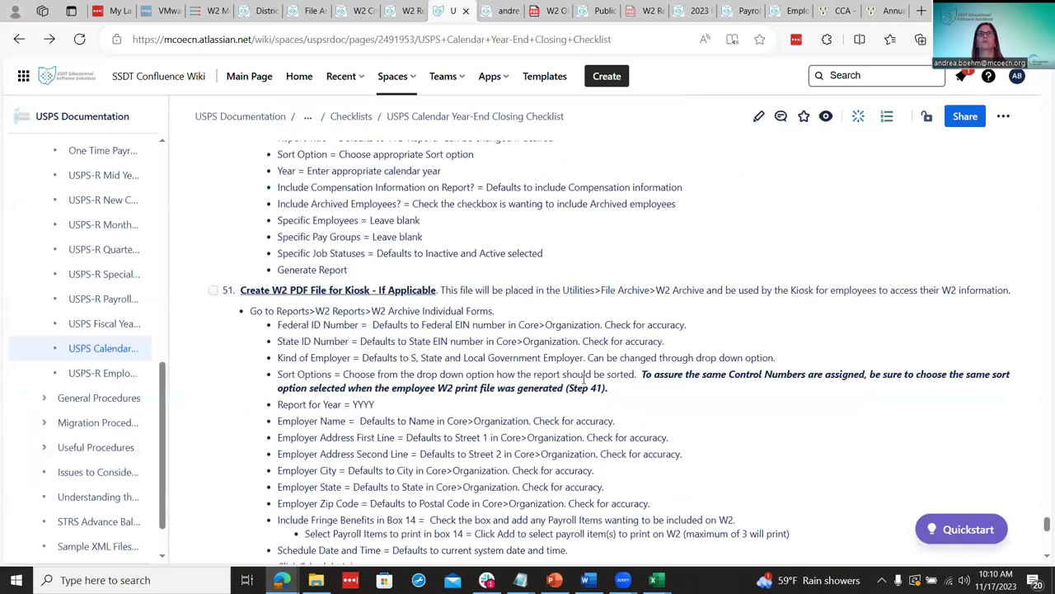
pyautogui.scroll(-3, 584, 376)
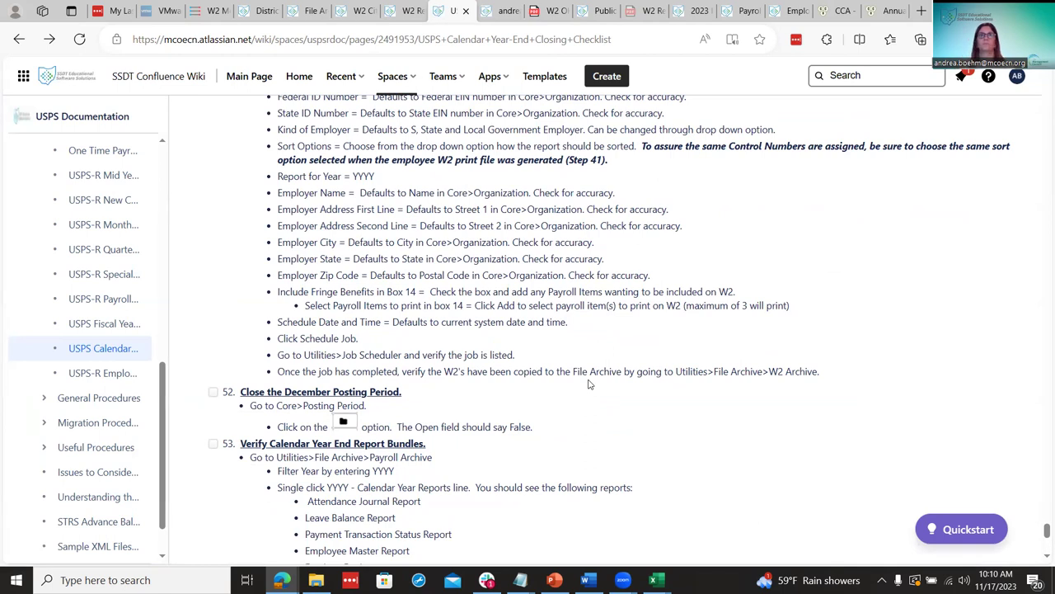
pyautogui.scroll(-2, 592, 372)
pyautogui.scroll(1, 591, 377)
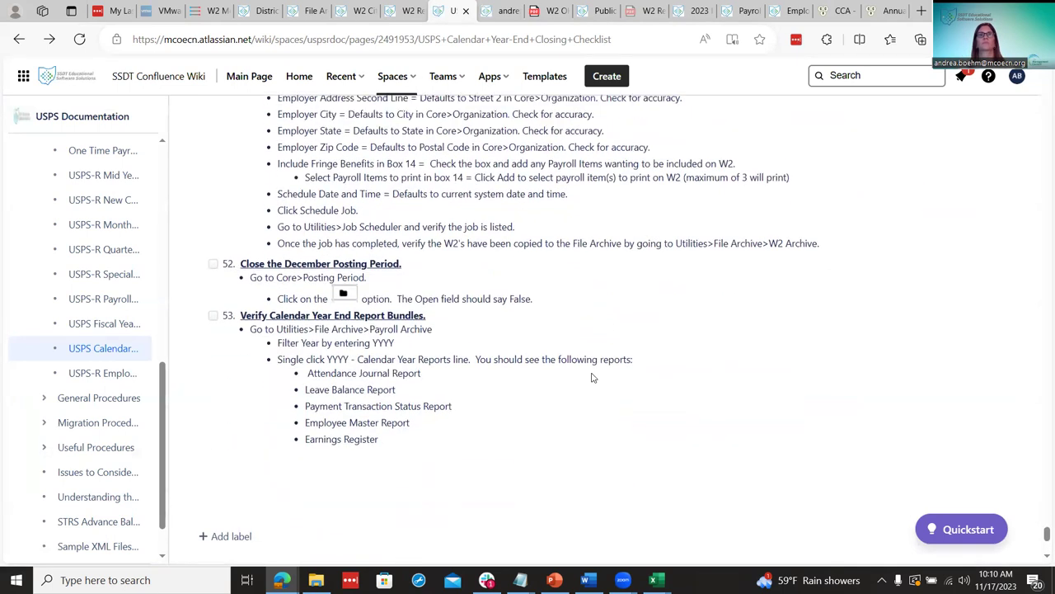
pyautogui.scroll(-1, 591, 378)
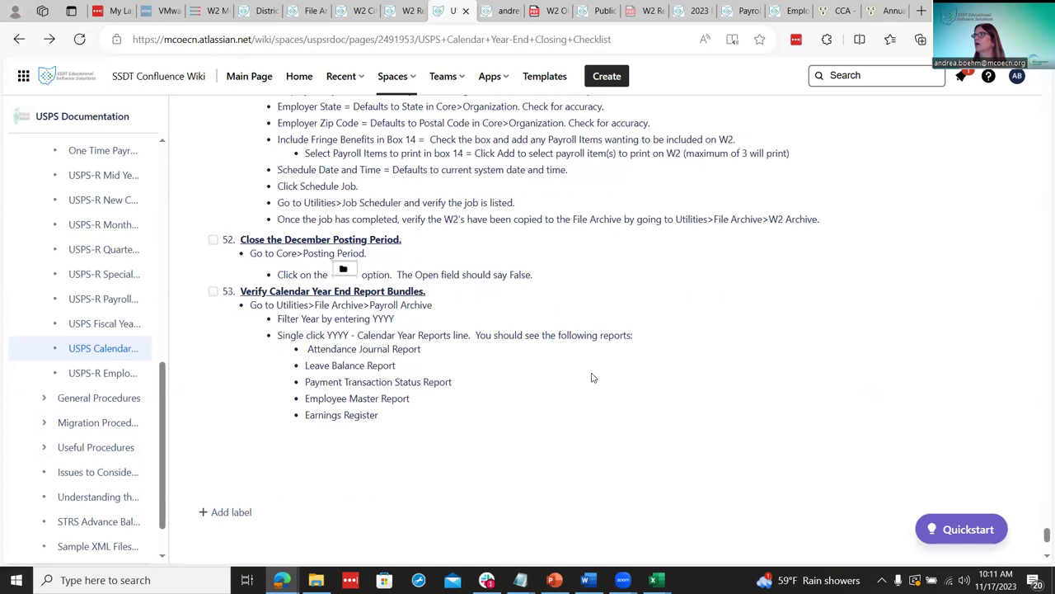
pyautogui.scroll(4, 591, 378)
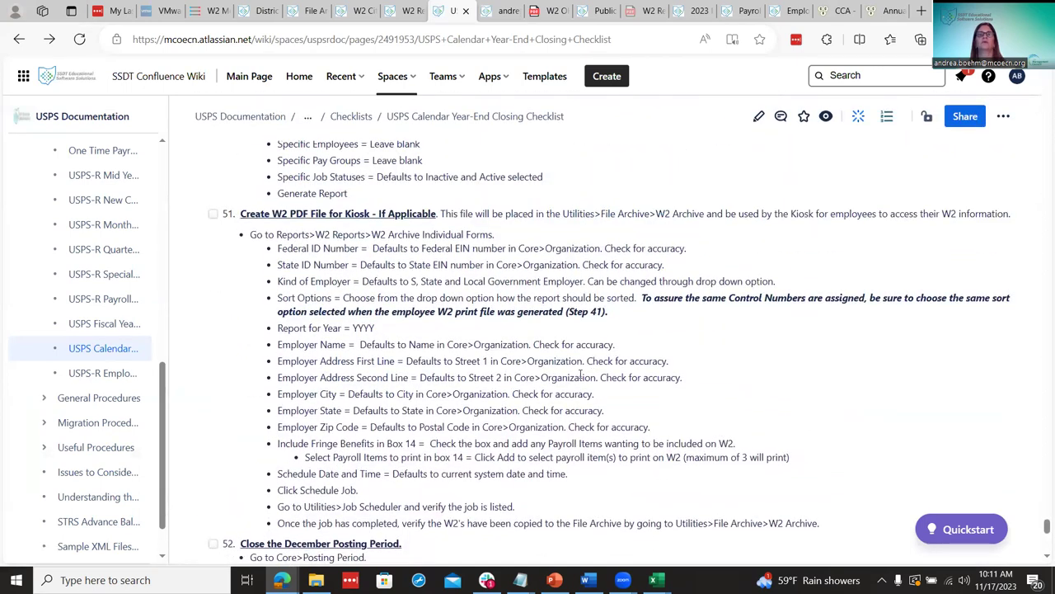
# Return to the USPS File Archive and look at the Payroll Archive and W2 Archive listings.
pyautogui.click(501, 7)
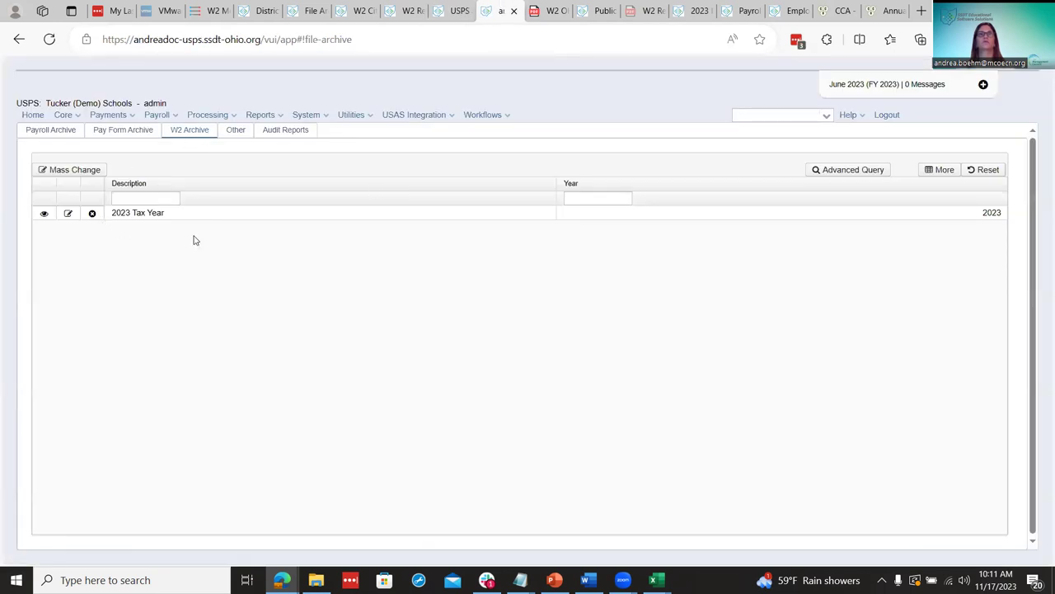
pyautogui.click(61, 134)
pyautogui.click(182, 130)
# Review checklist steps 52 and 53, and look up the Calendar Year Reports entry in the File Archive documentation.
pyautogui.click(459, 11)
pyautogui.scroll(-4, 555, 317)
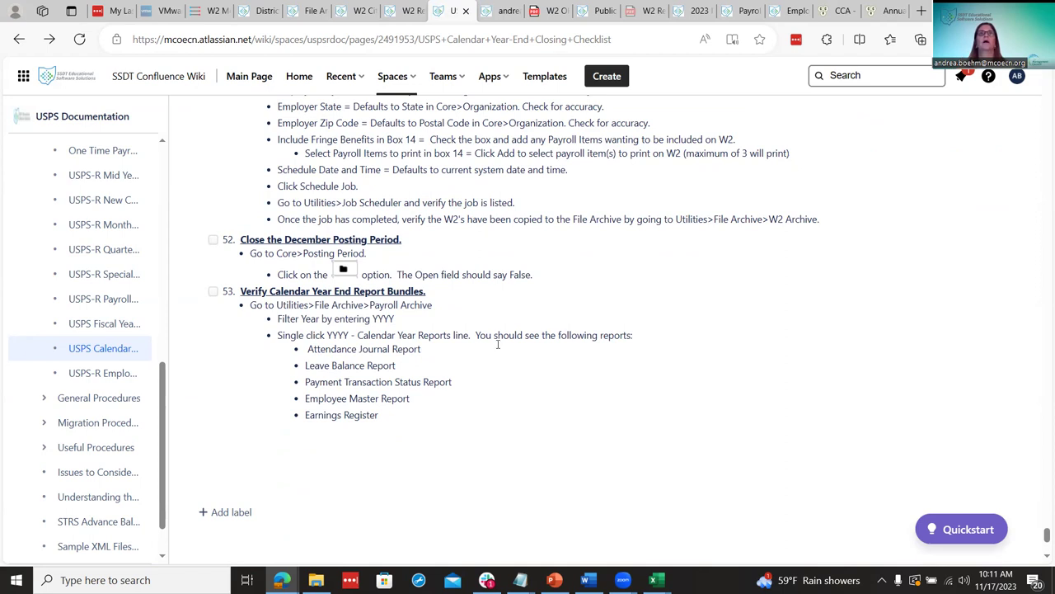
pyautogui.click(313, 10)
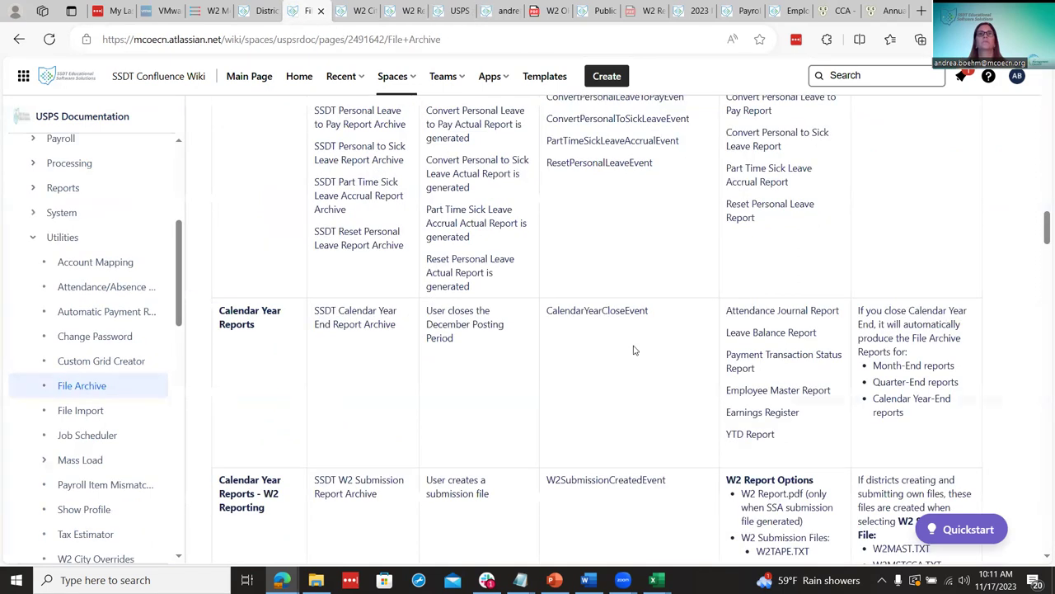
# Compare the files in the Payroll Archive's 2023 - Calendar Year Reports set with the File Archive documentation's Calendar Year Reports entry, and close the set.
pyautogui.scroll(-1, 264, 248)
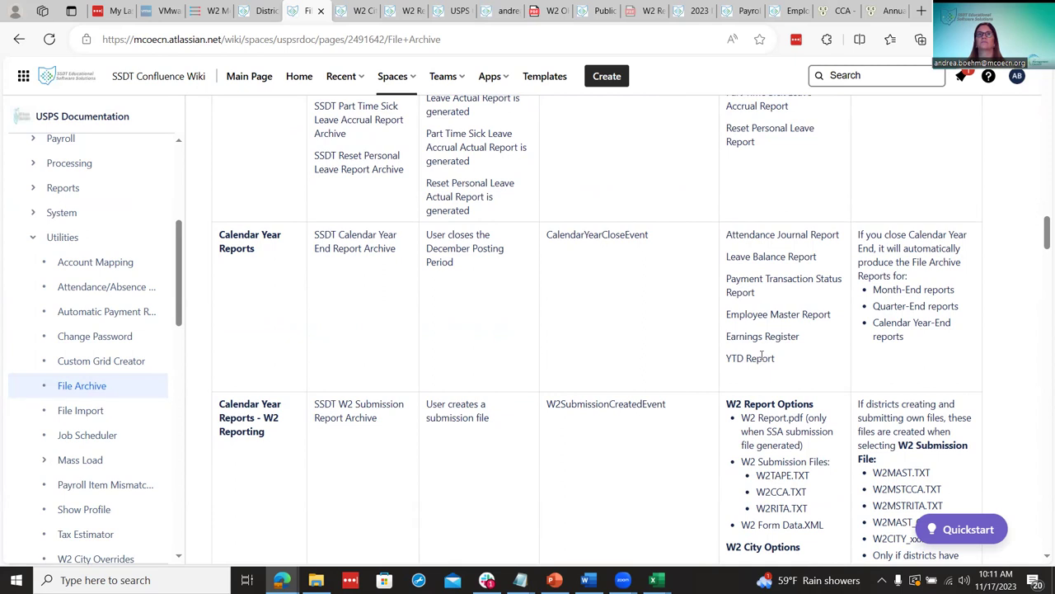
pyautogui.click(493, 10)
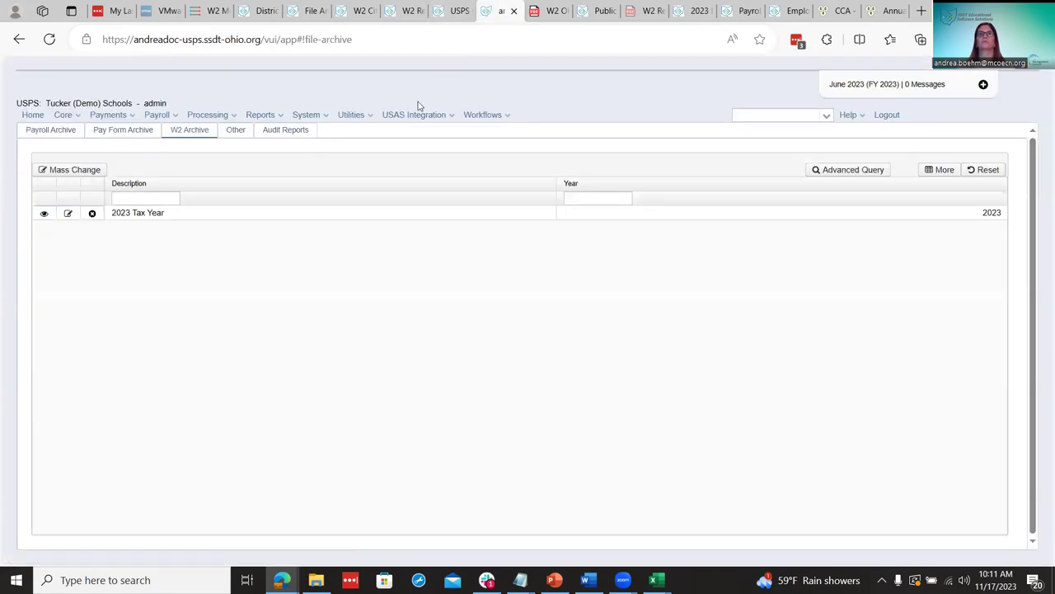
pyautogui.click(352, 115)
pyautogui.click(50, 132)
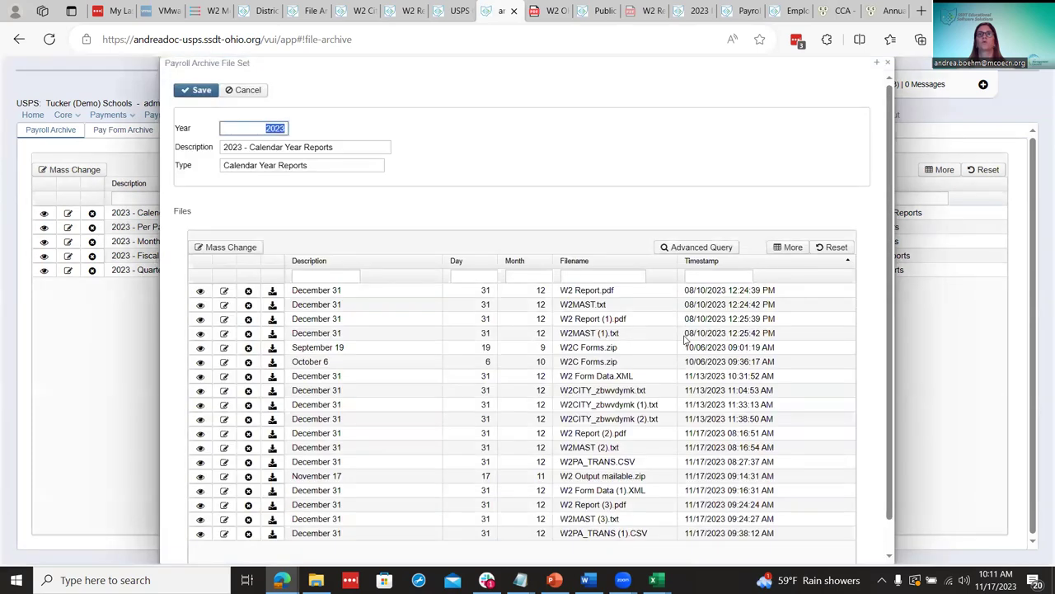
pyautogui.click(303, 11)
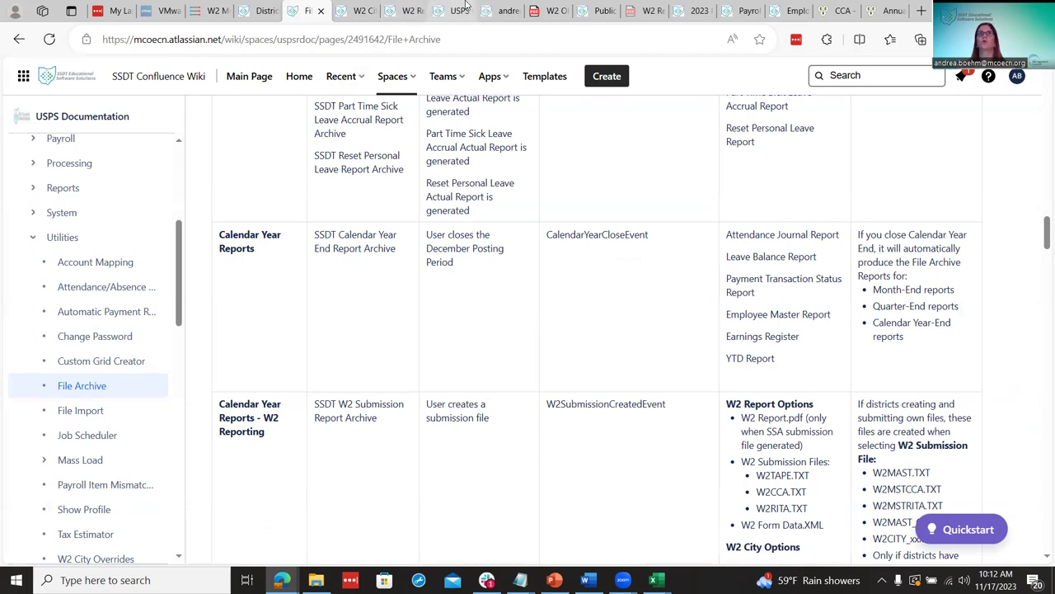
pyautogui.click(505, 11)
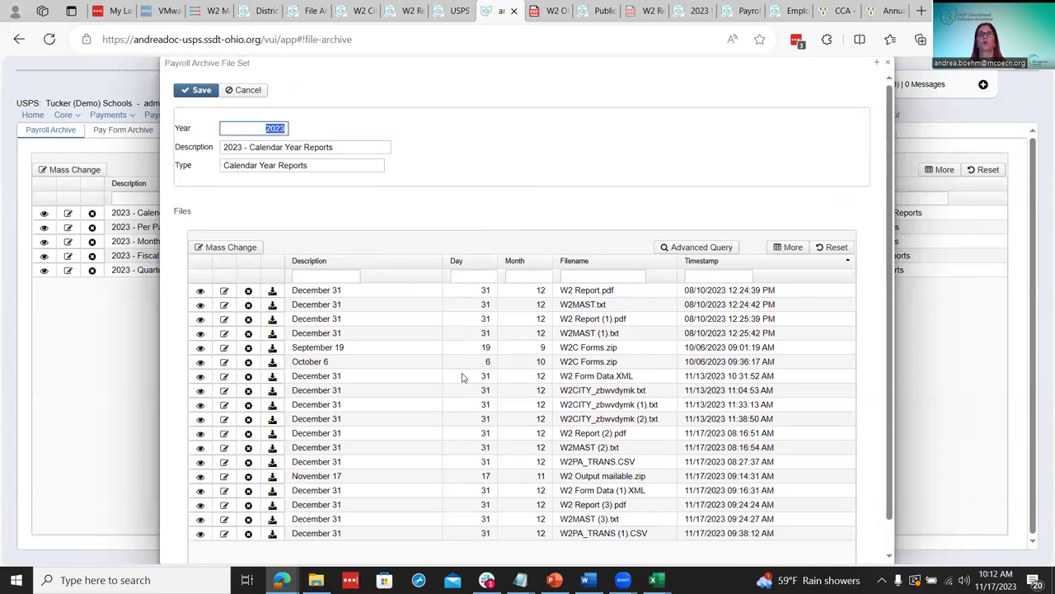
pyautogui.scroll(-1, 484, 441)
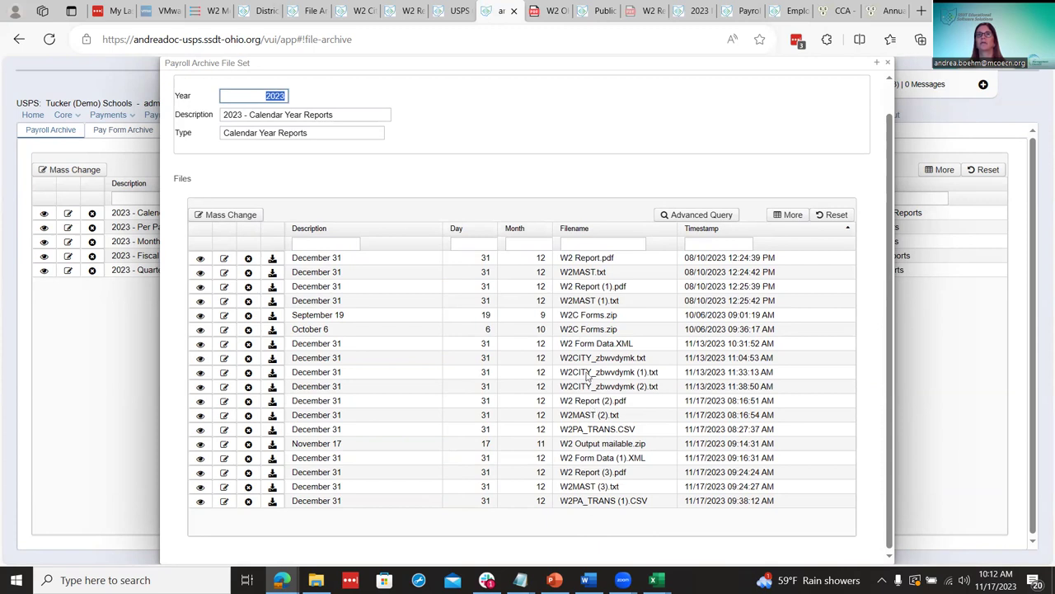
pyautogui.click(888, 63)
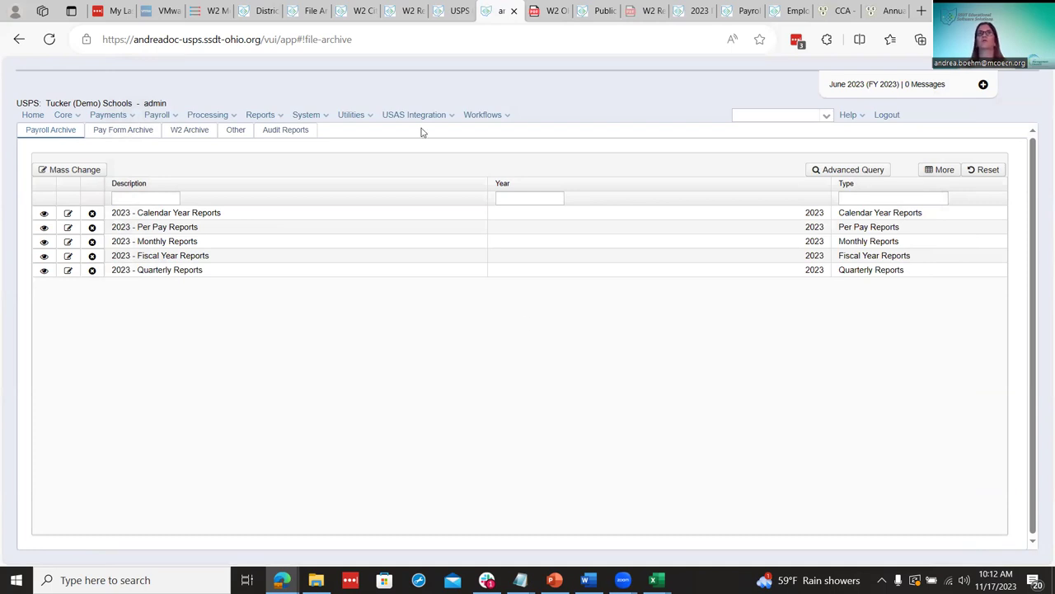
# Go back to the USPS Calendar Year-End Closing Checklist and review steps 50 to 53 and the end of the RITA submission instructions.
pyautogui.click(449, 9)
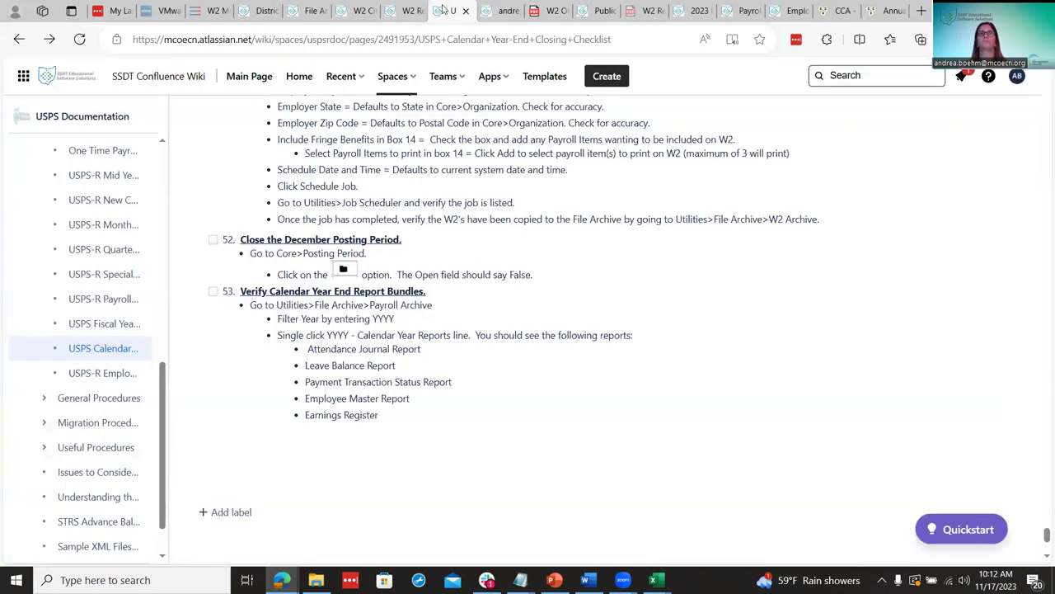
pyautogui.scroll(-1, 477, 264)
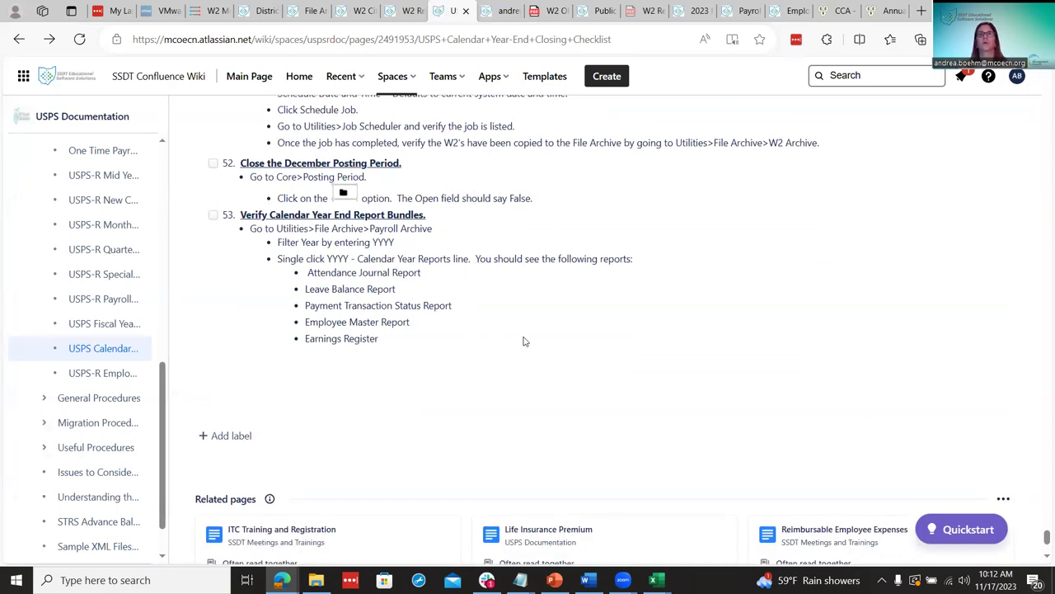
pyautogui.scroll(2, 522, 341)
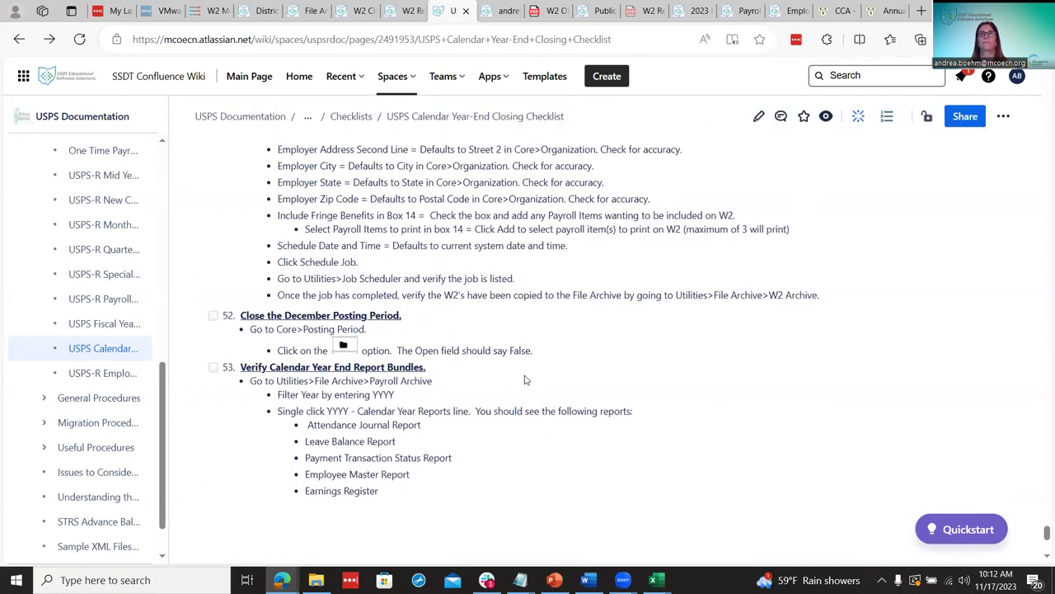
pyautogui.scroll(-2, 525, 380)
pyautogui.scroll(3, 525, 379)
pyautogui.scroll(10, 525, 379)
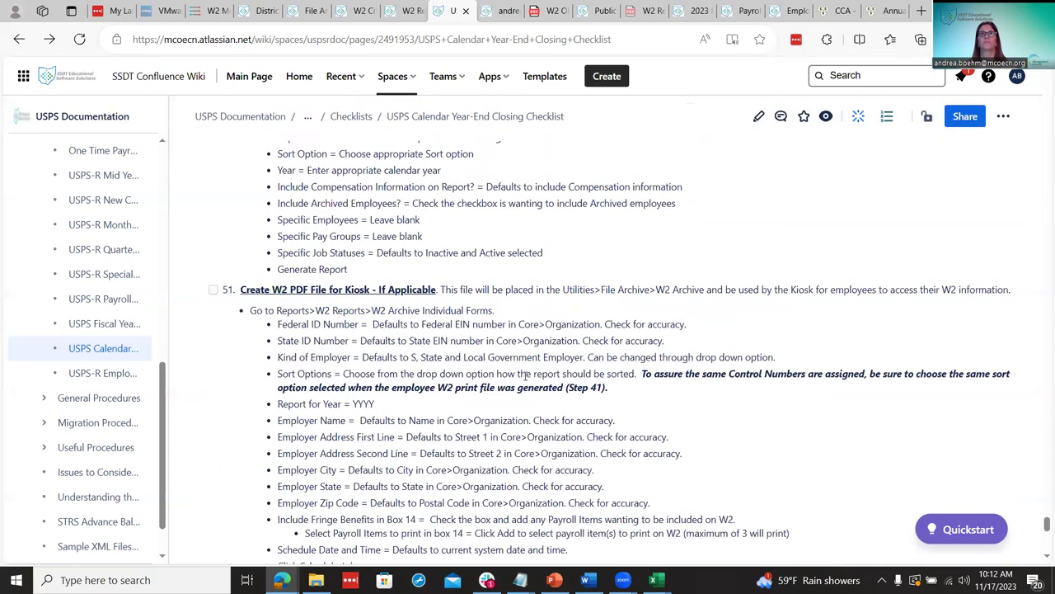
pyautogui.scroll(-7, 525, 375)
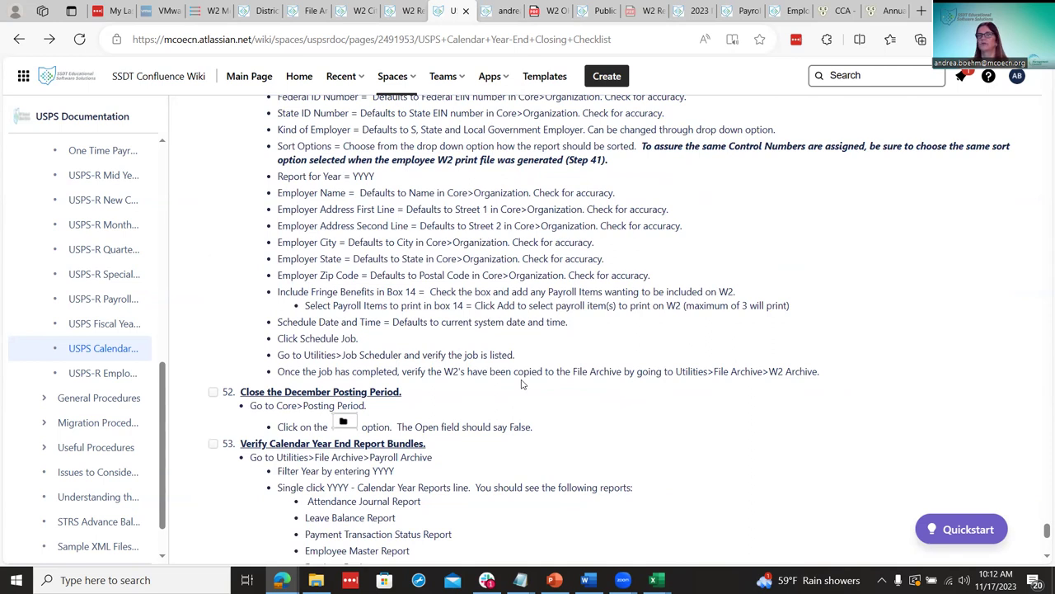
pyautogui.scroll(5, 521, 384)
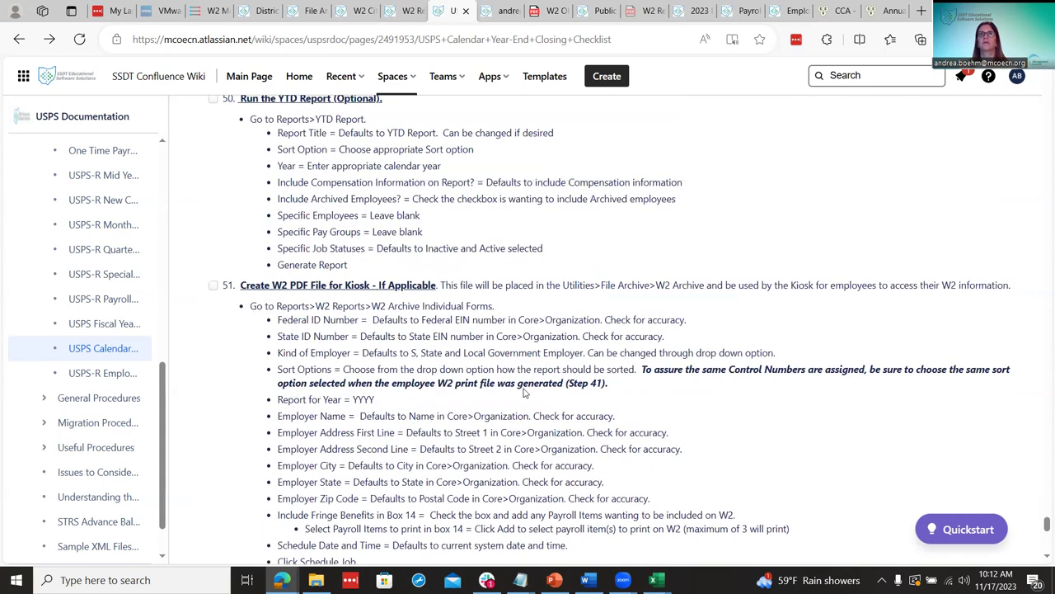
pyautogui.scroll(2, 521, 390)
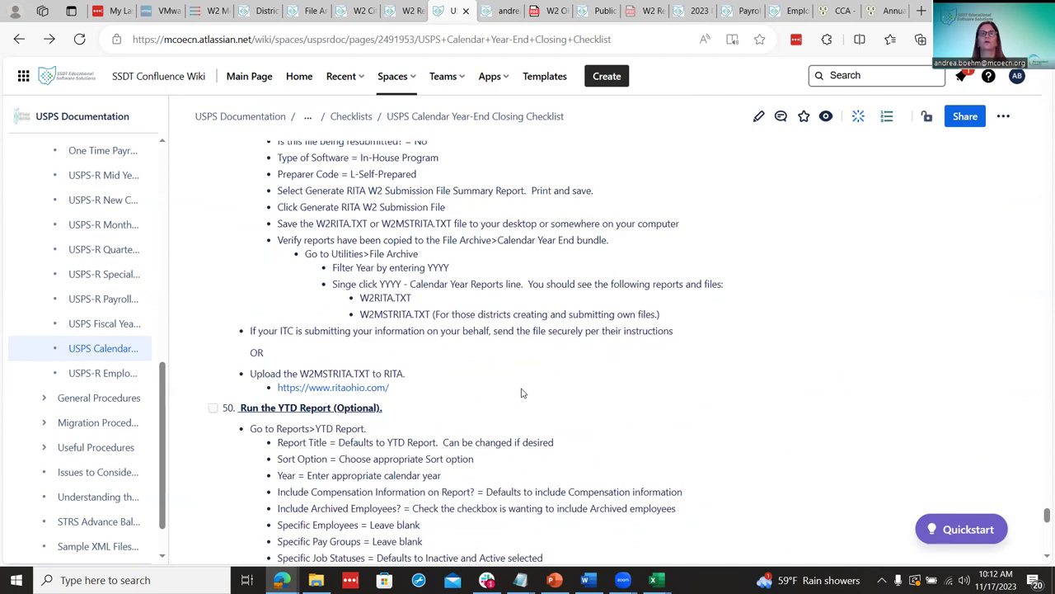
pyautogui.scroll(-1, 521, 393)
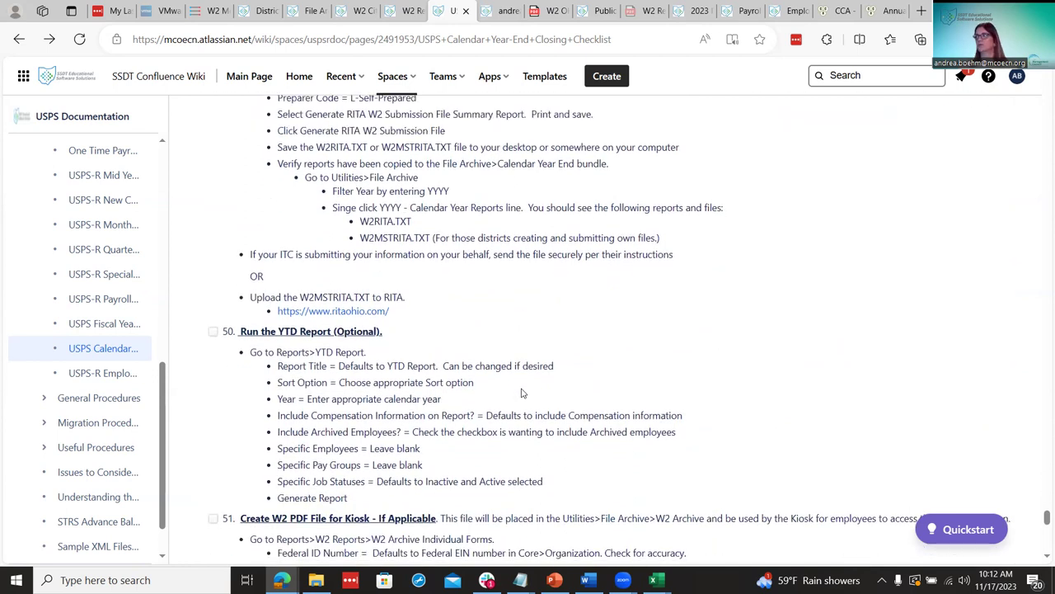
pyautogui.scroll(2, 521, 393)
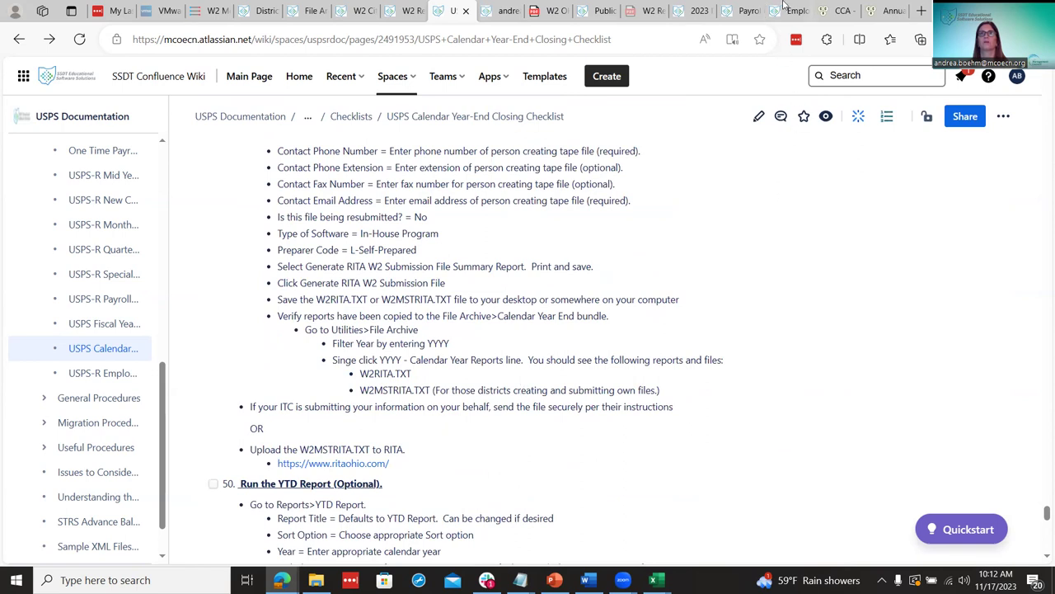
# On the 2023 ITC Calendar Year End Meeting page, review the Helpful Links, follow the Pennsylvania Department of Revenue link, and return to the meeting materials.
pyautogui.click(750, 10)
pyautogui.click(697, 10)
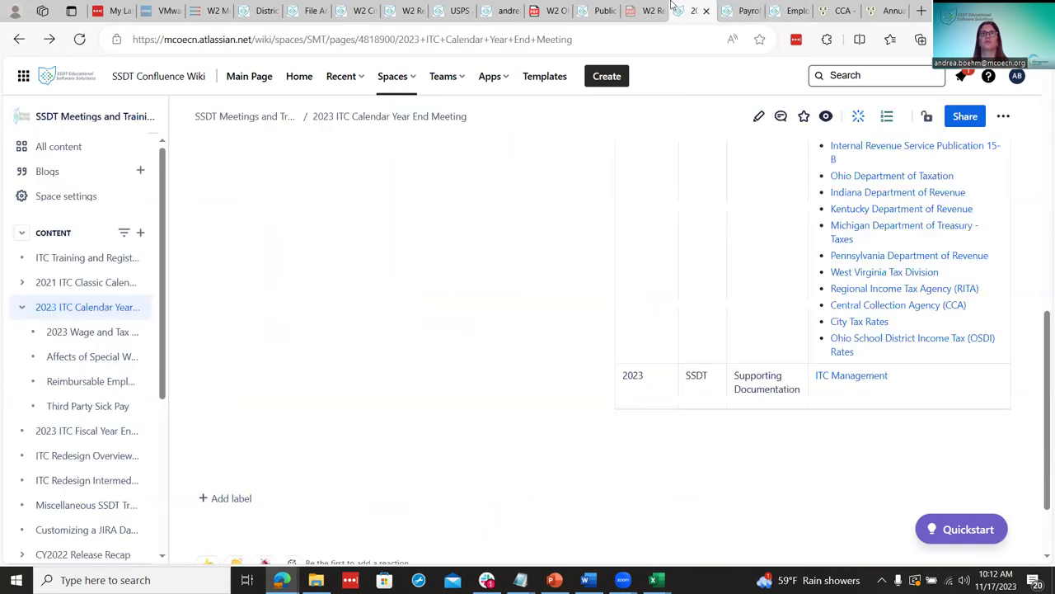
pyautogui.scroll(4, 563, 292)
pyautogui.scroll(-2, 563, 292)
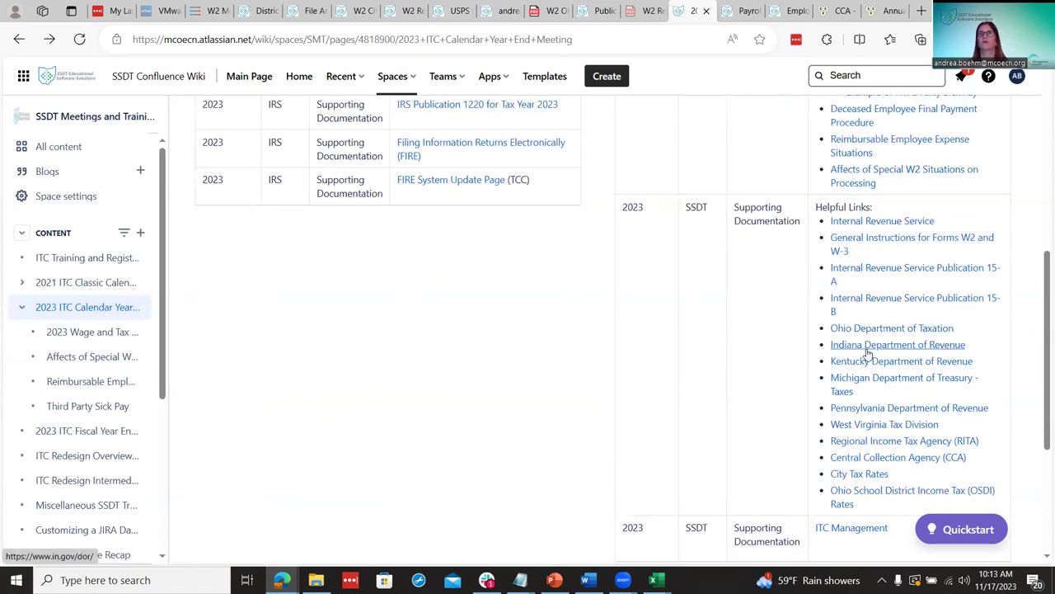
pyautogui.click(864, 408)
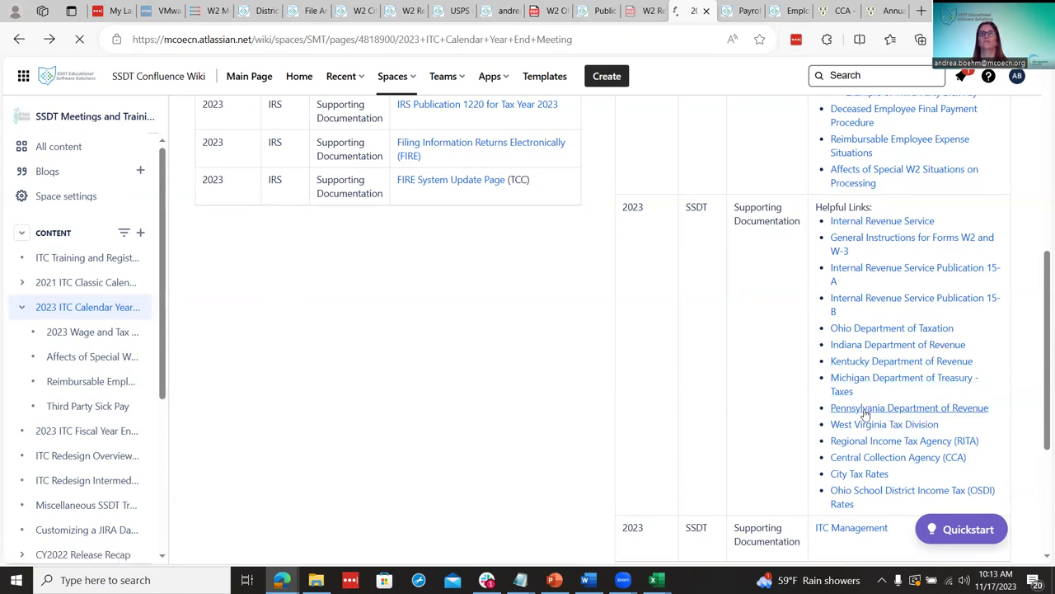
pyautogui.click(19, 39)
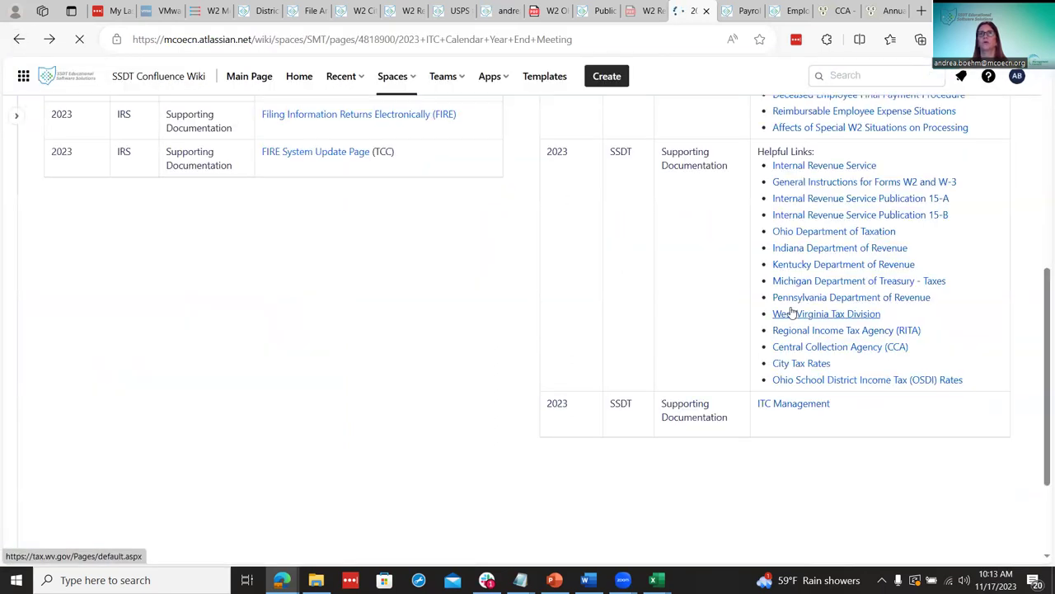
pyautogui.scroll(6, 771, 322)
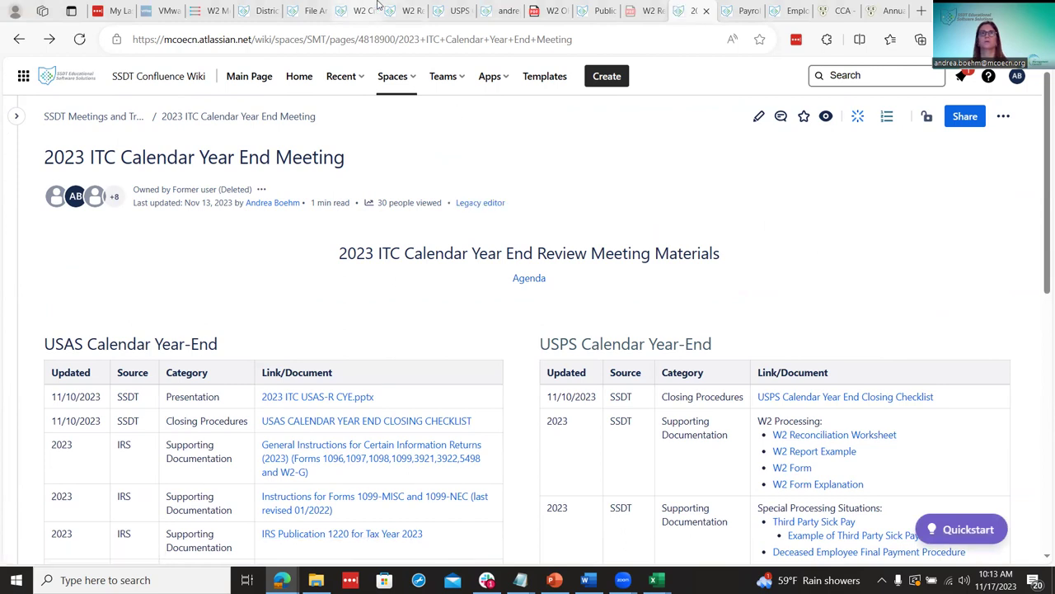
# Glance back at the USPS closing checklist and switch to the W2 Merge page of ITC Management.
pyautogui.click(454, 11)
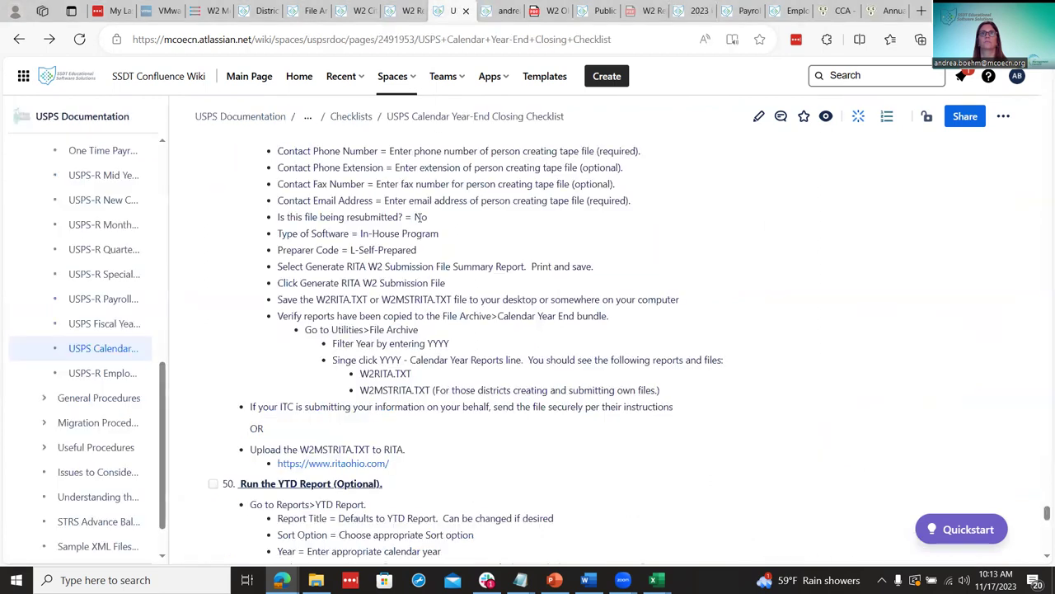
pyautogui.scroll(5, 418, 216)
pyautogui.click(216, 10)
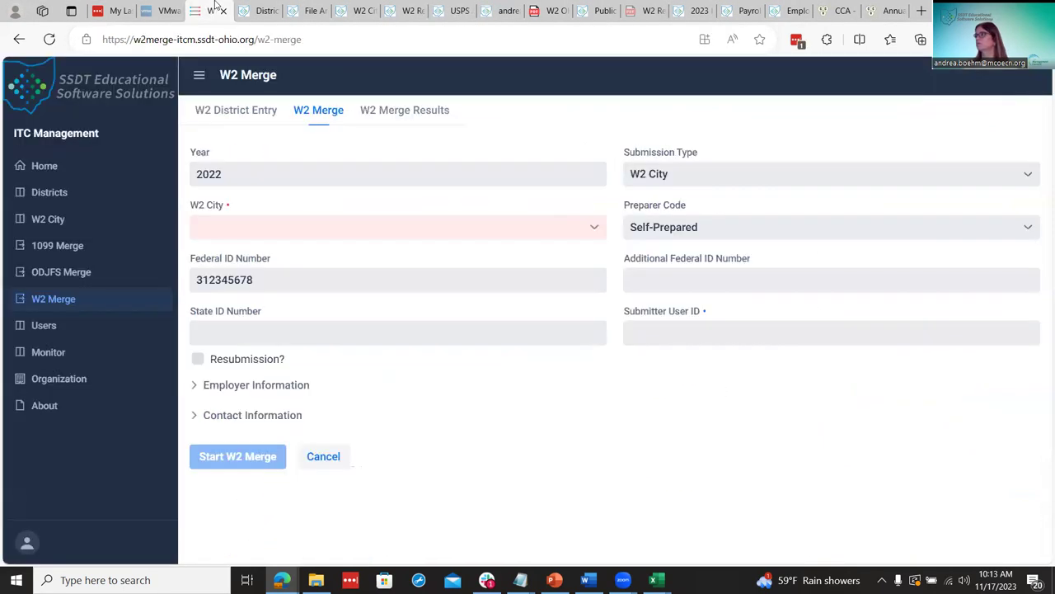